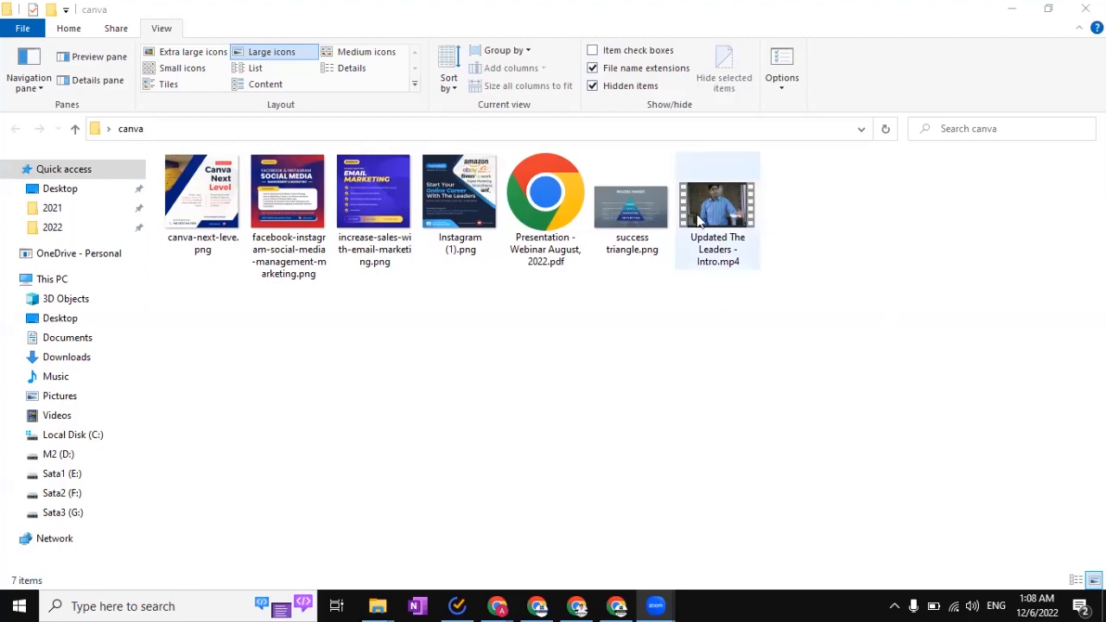
# Step: Play the video Updated The Leaders - Intro.mp4 and view the image success triangle.png, closing each one after viewing
pyautogui.click(723, 249)
pyautogui.press('Return')
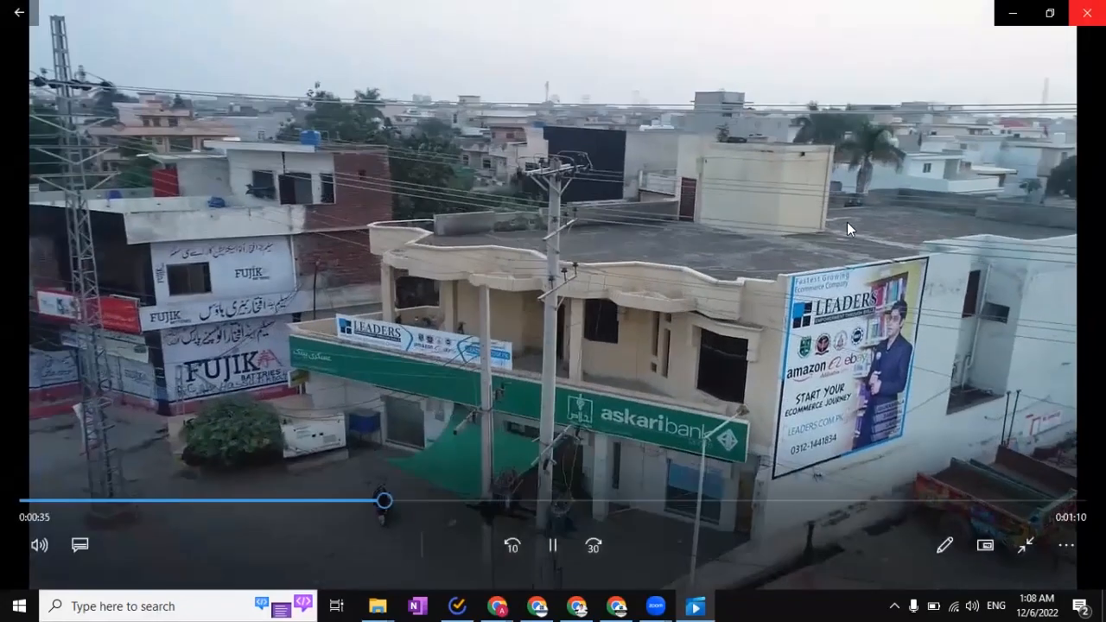
pyautogui.click(1086, 12)
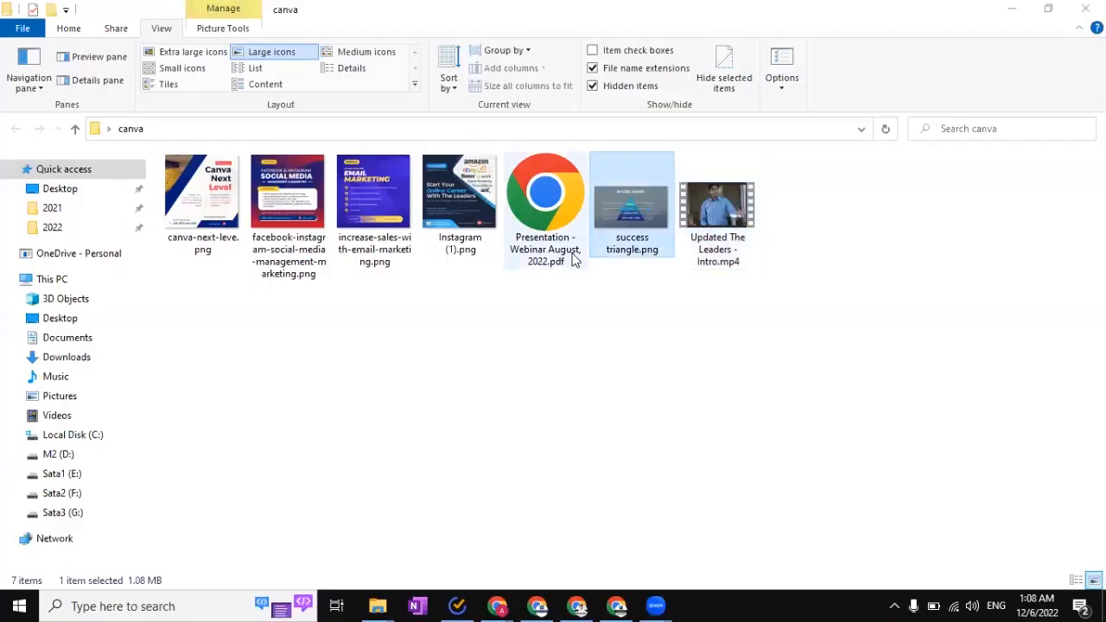
pyautogui.press('Return')
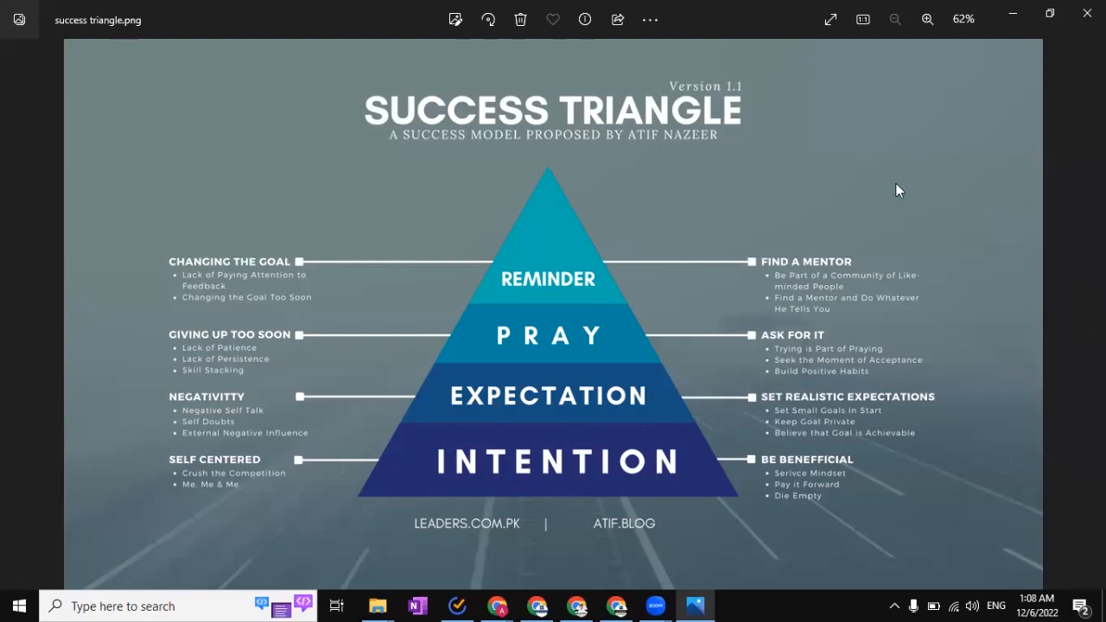
pyautogui.click(1086, 13)
# Step: View Instagram (1).png and the three images preceding it in the canva folder, back to canva-next-leve.png, and close the viewer
pyautogui.click(469, 218)
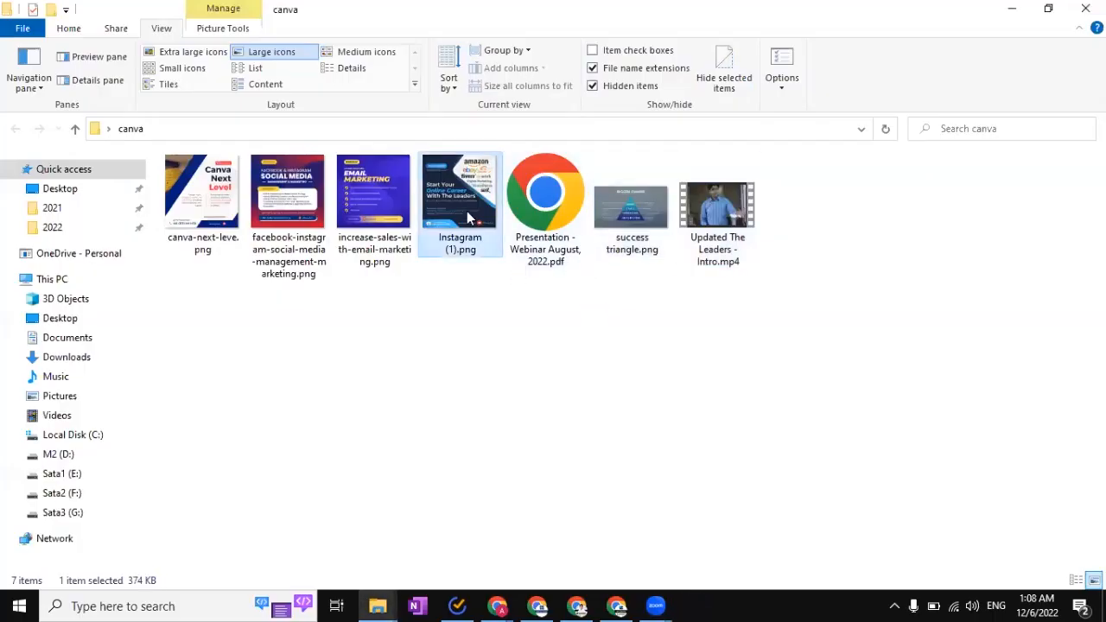
pyautogui.doubleClick(499, 221)
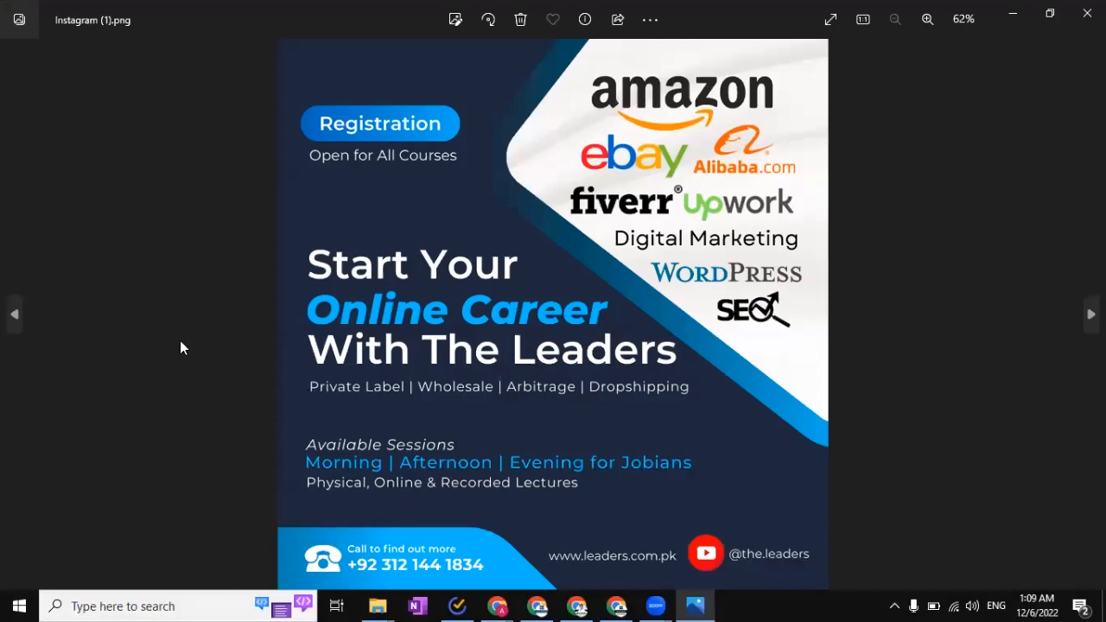
pyautogui.click(15, 315)
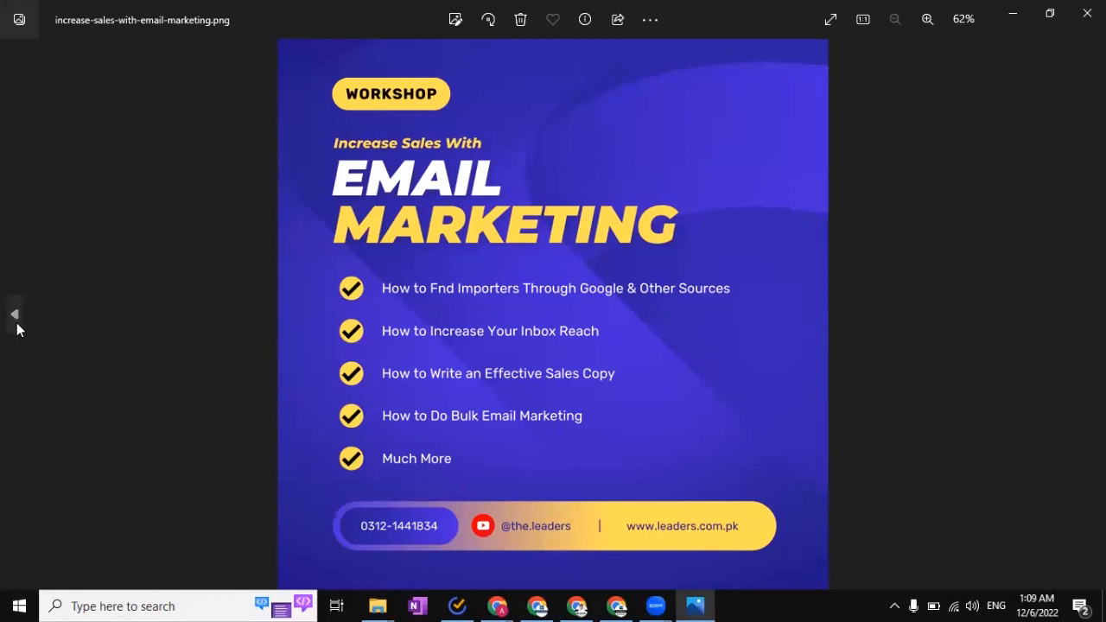
pyautogui.click(15, 314)
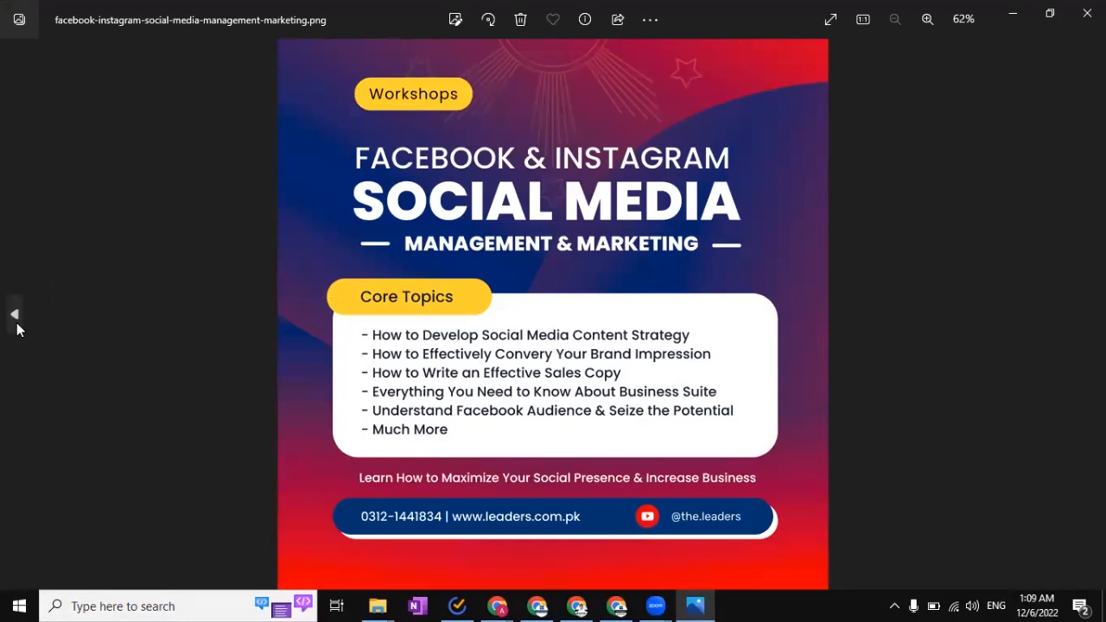
pyautogui.click(15, 314)
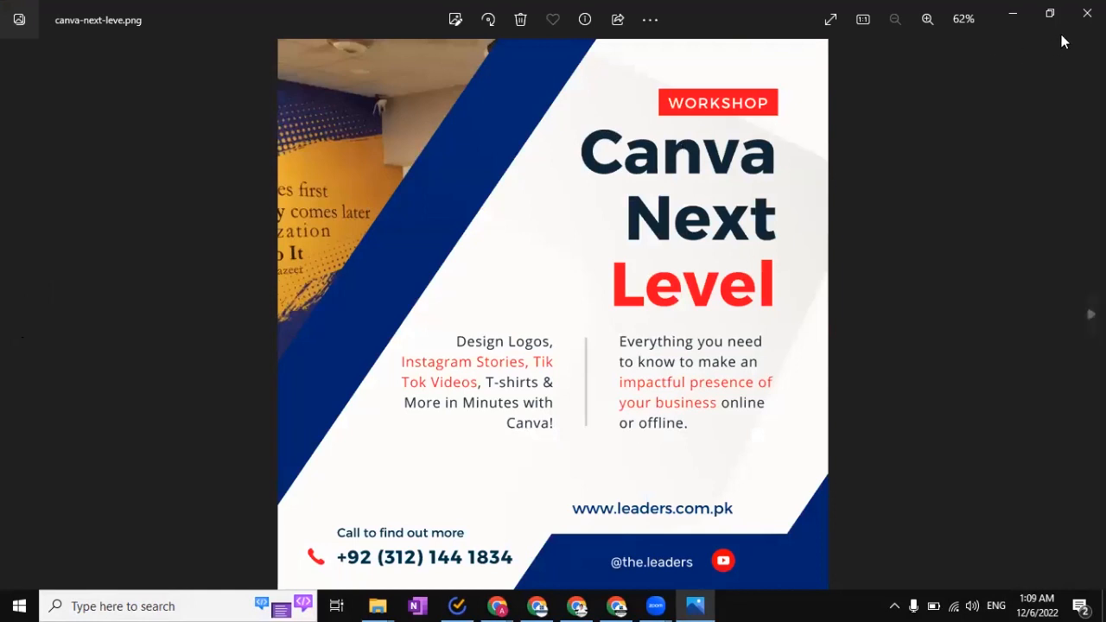
pyautogui.click(1086, 13)
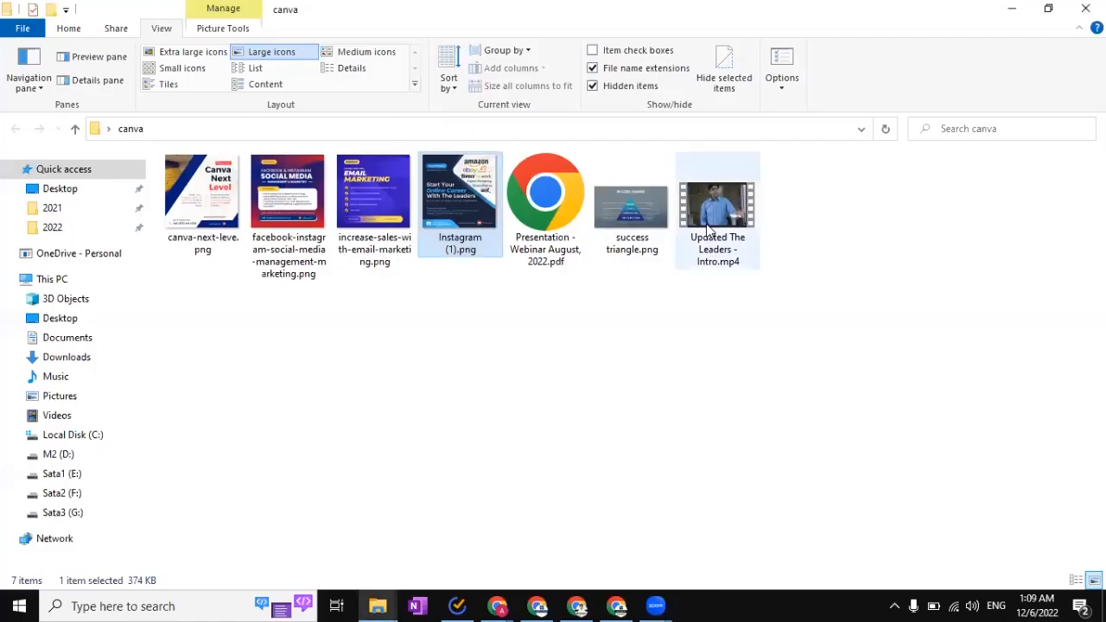
# Step: Open Presentation - Webinar August, 2022.pdf in Adobe Acrobat Reader and browse its slides with the tools pane collapsed
pyautogui.doubleClick(556, 214)
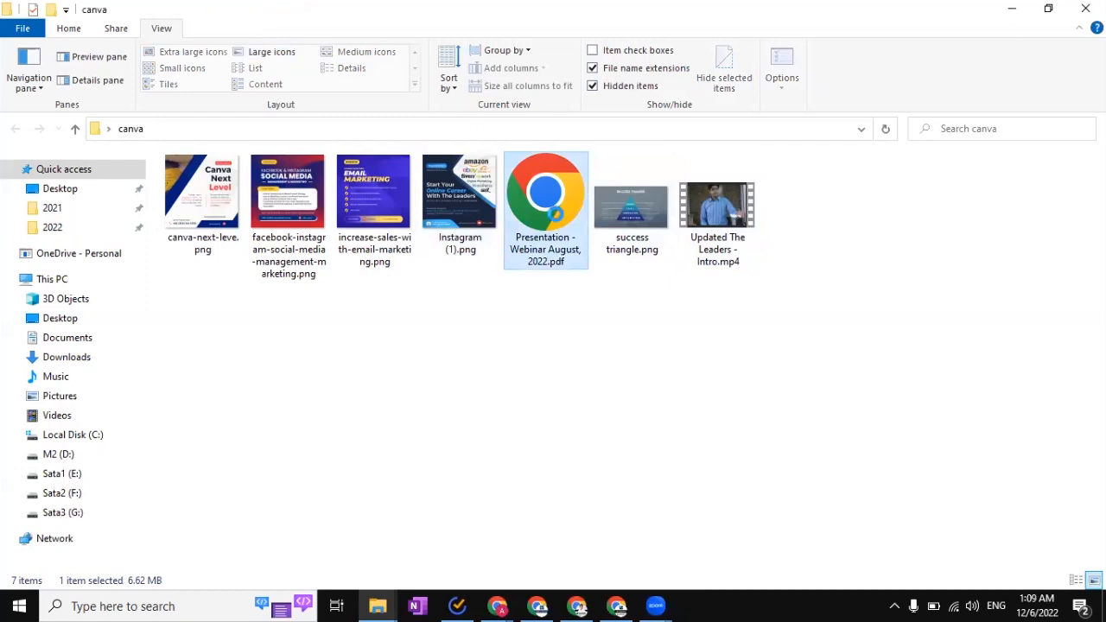
pyautogui.rightClick(557, 211)
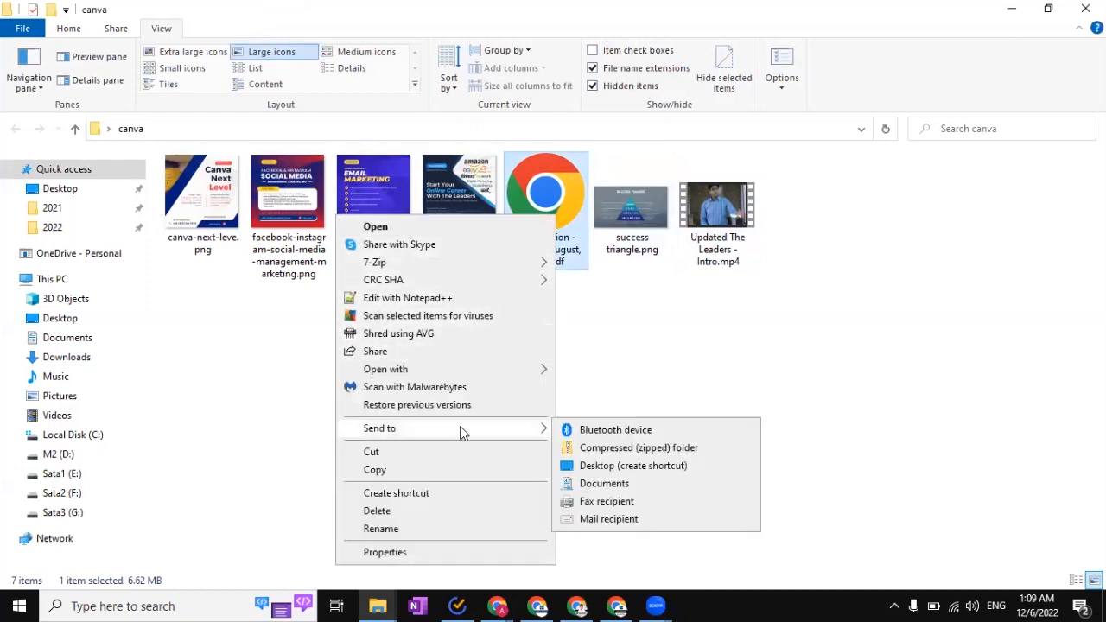
pyautogui.moveTo(469, 370)
pyautogui.click(586, 373)
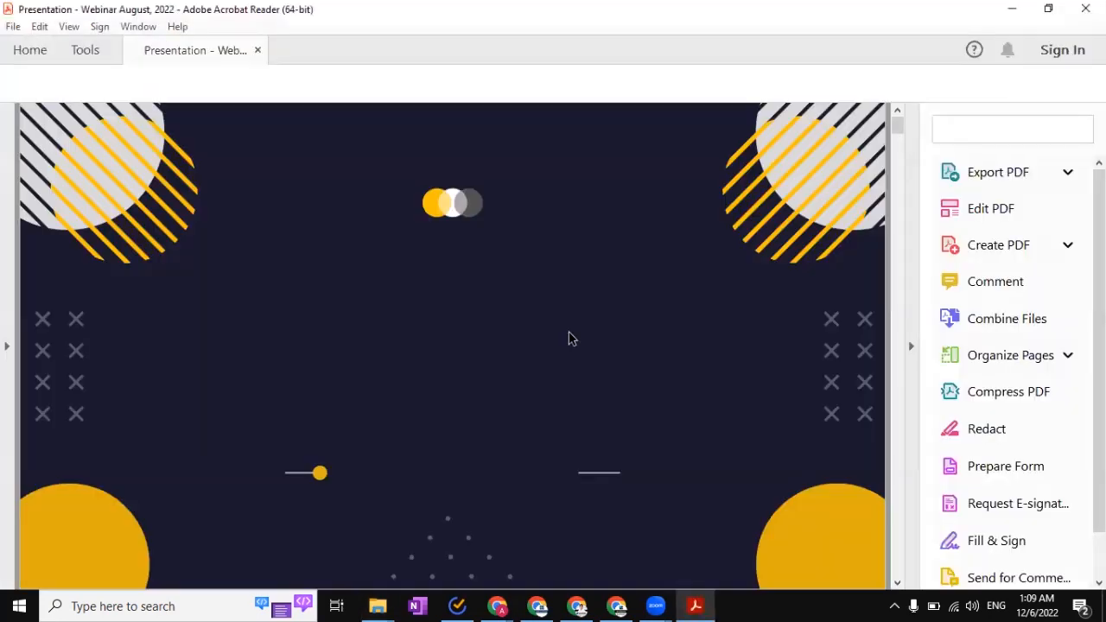
pyautogui.click(911, 350)
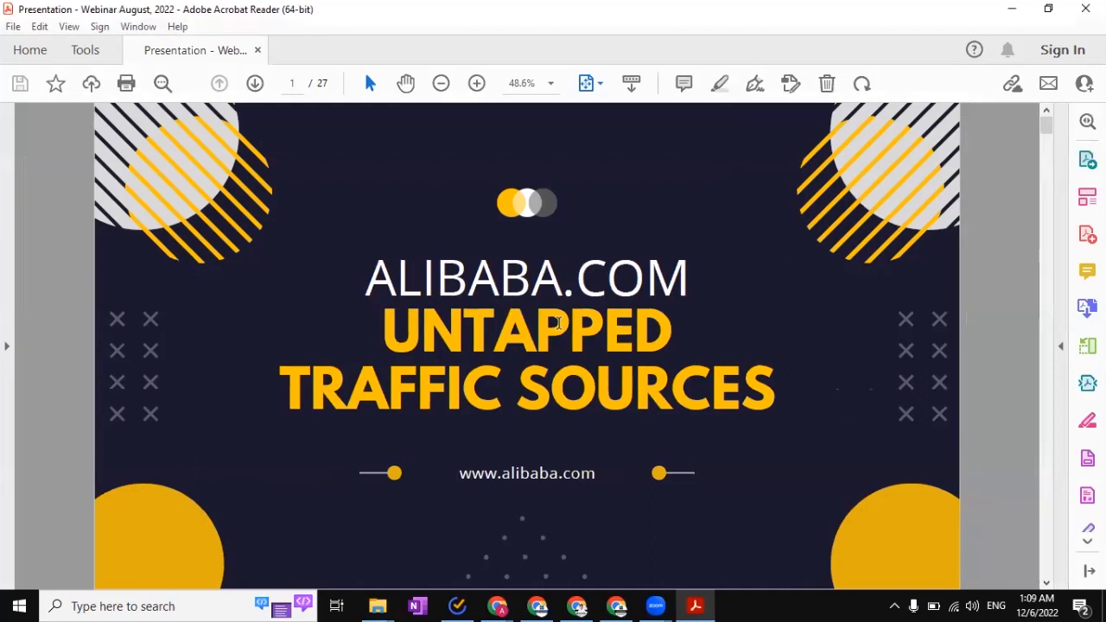
pyautogui.scroll(-2, 561, 328)
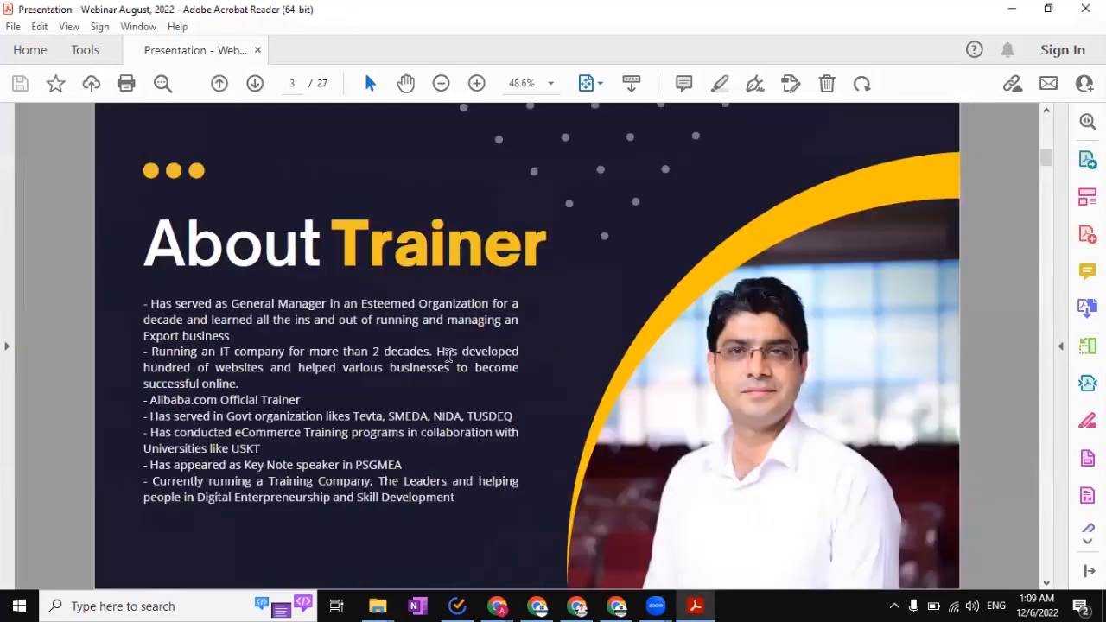
pyautogui.scroll(-1, 448, 356)
pyautogui.scroll(-3, 448, 356)
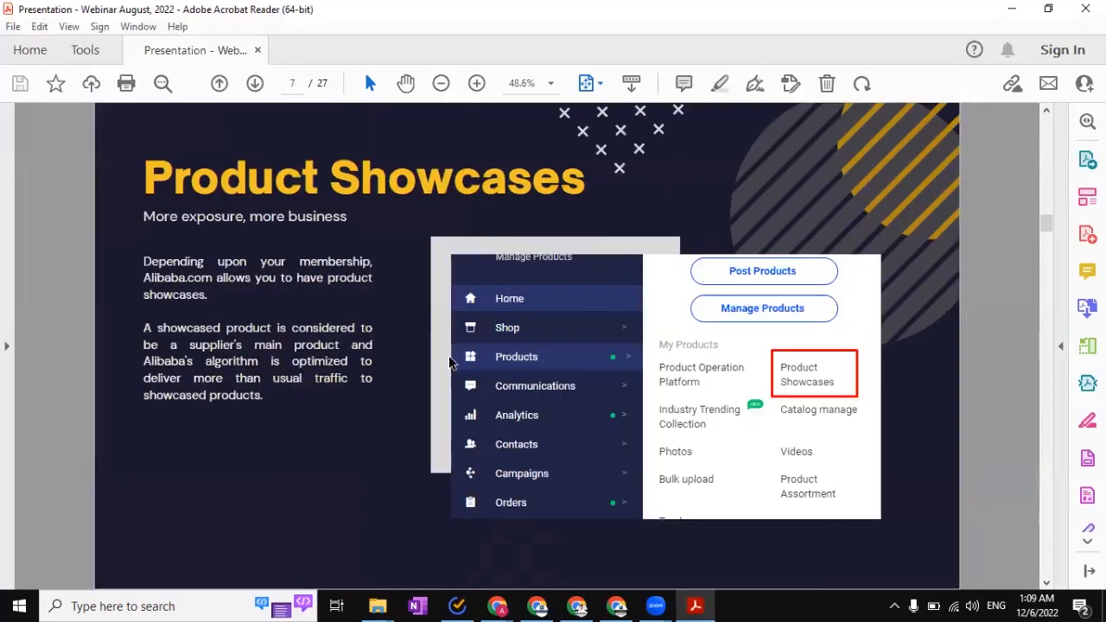
pyautogui.scroll(-3, 448, 362)
pyautogui.scroll(-3, 449, 363)
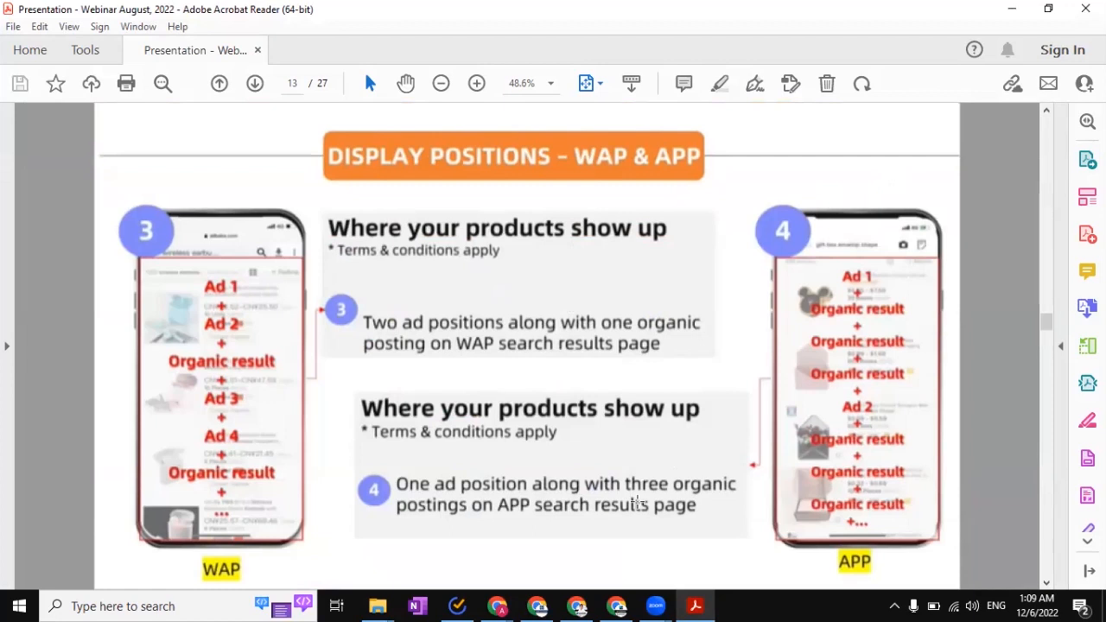
# Step: Switch to the Chrome window showing Canva, dismiss the Google sign-in prompt and load canva.com
pyautogui.click(617, 606)
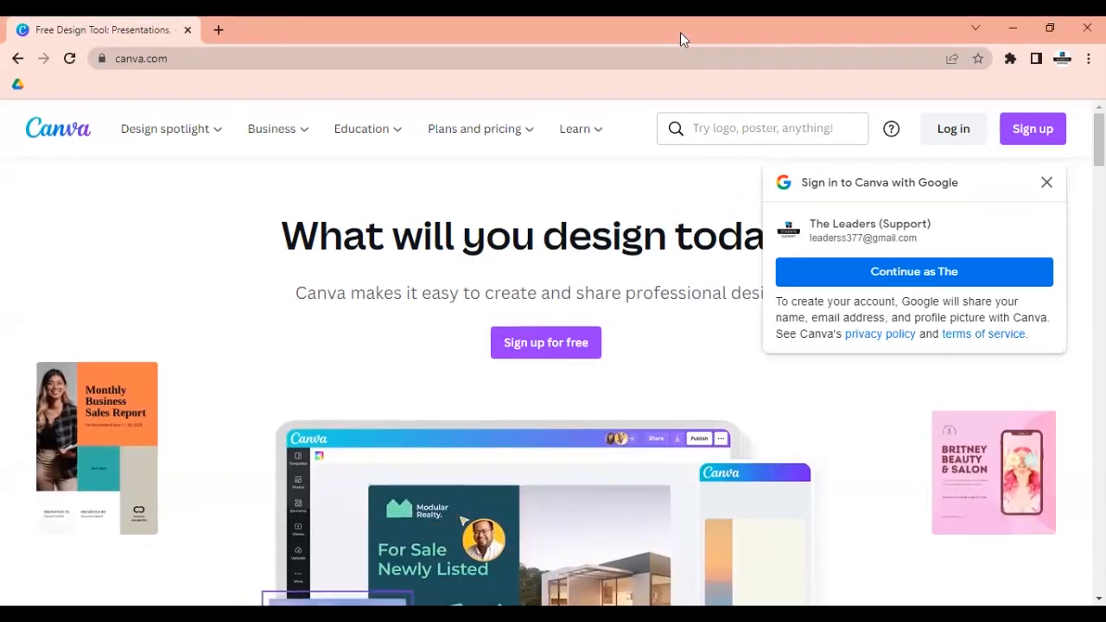
pyautogui.doubleClick(680, 32)
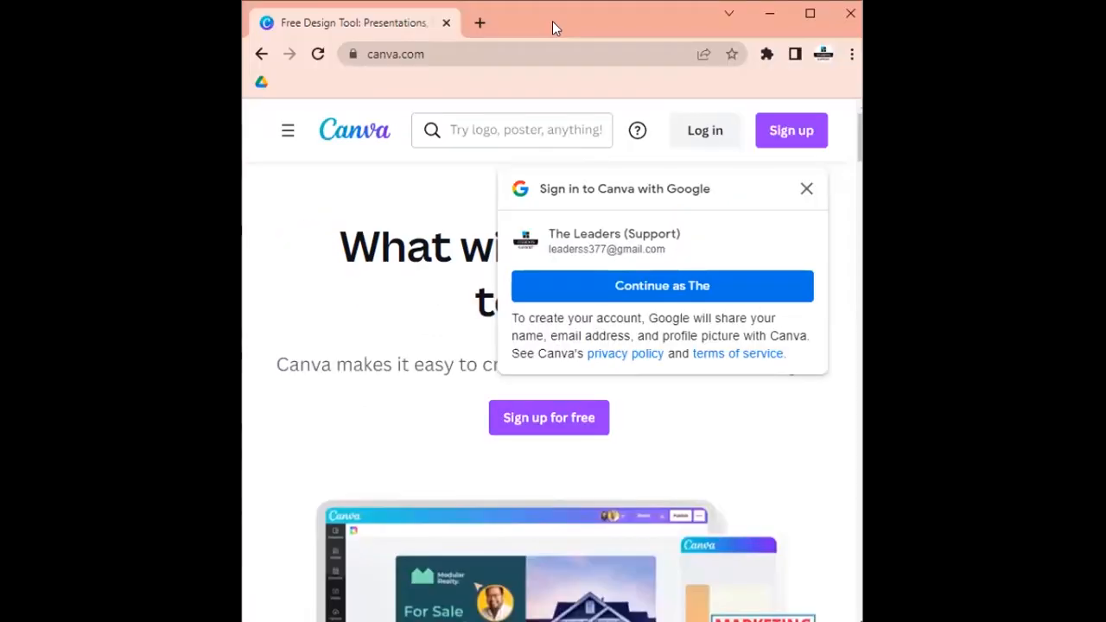
pyautogui.doubleClick(552, 21)
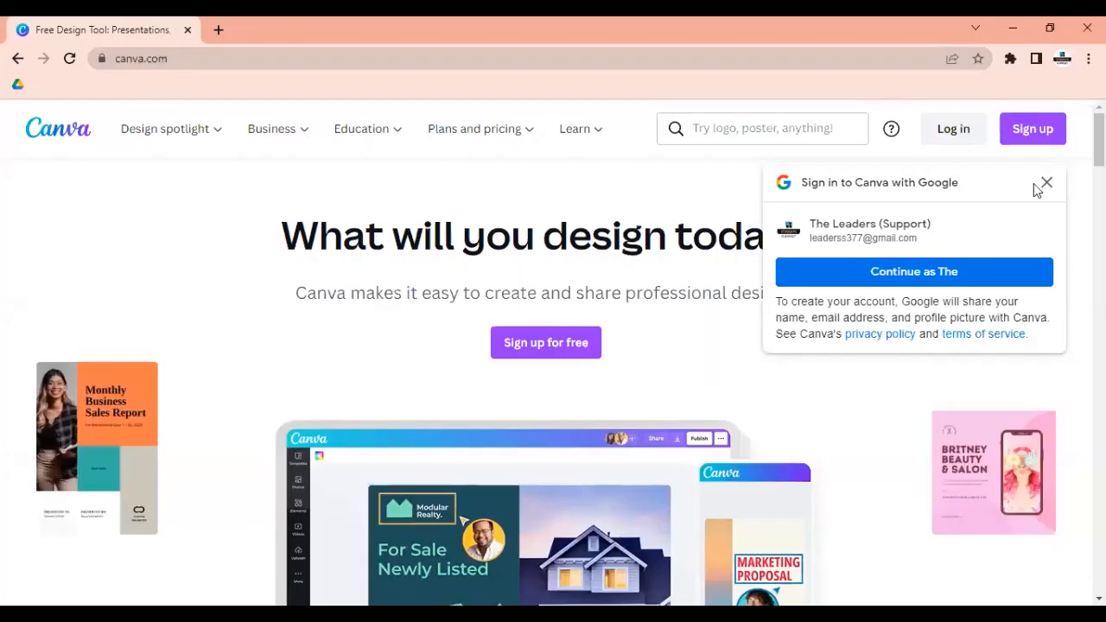
pyautogui.click(335, 59)
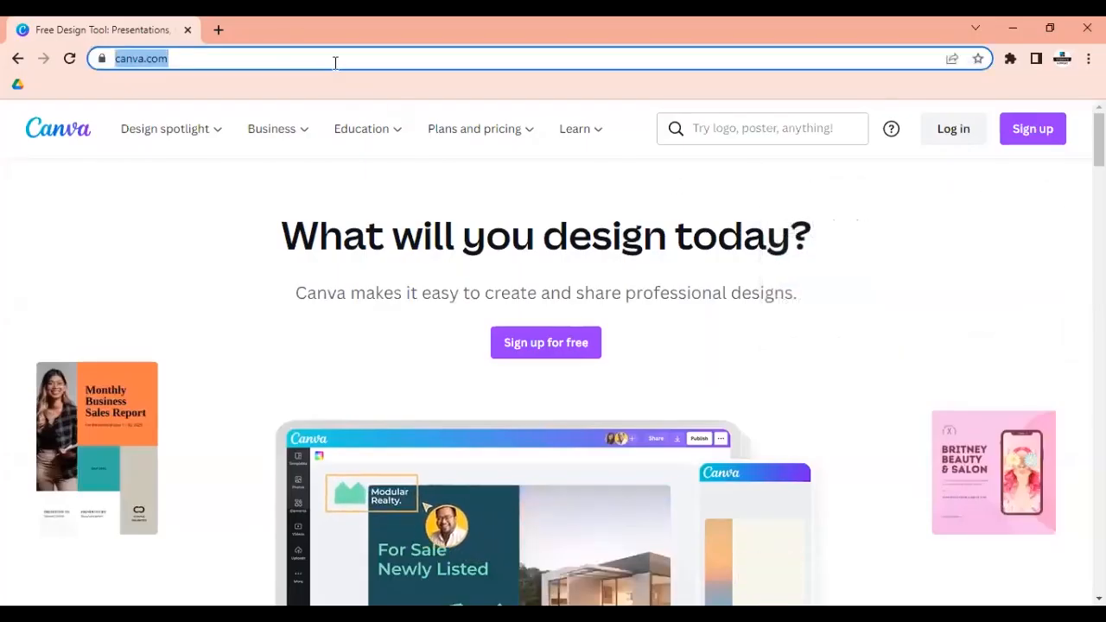
pyautogui.press('Return')
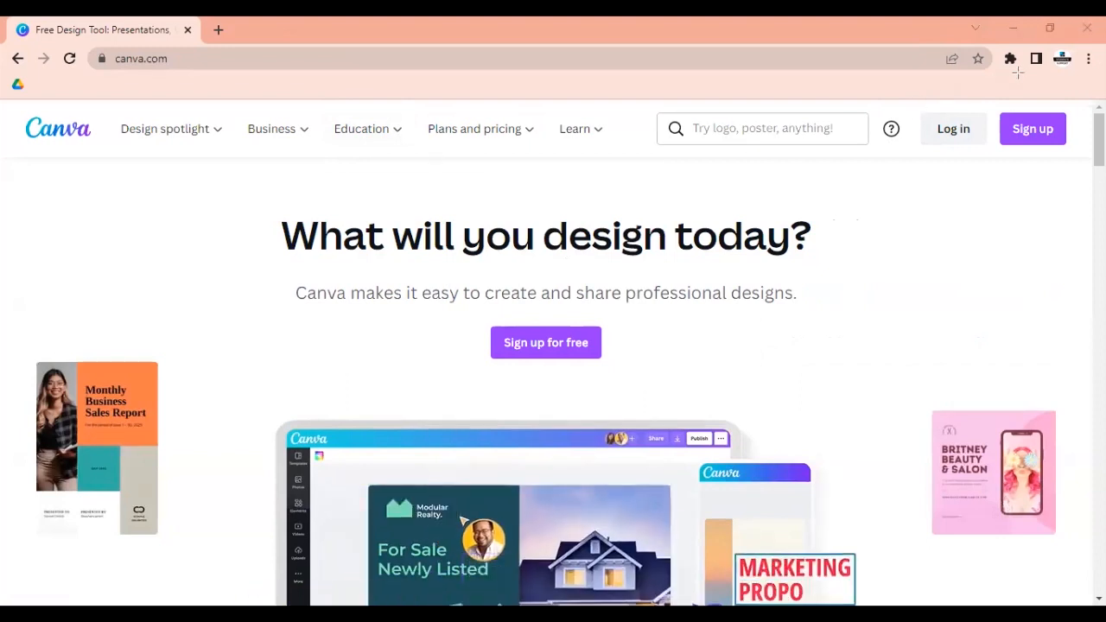
# Step: Copy the canva.com address from the browser
pyautogui.moveTo(1047, 48); pyautogui.dragTo(1077, 73)
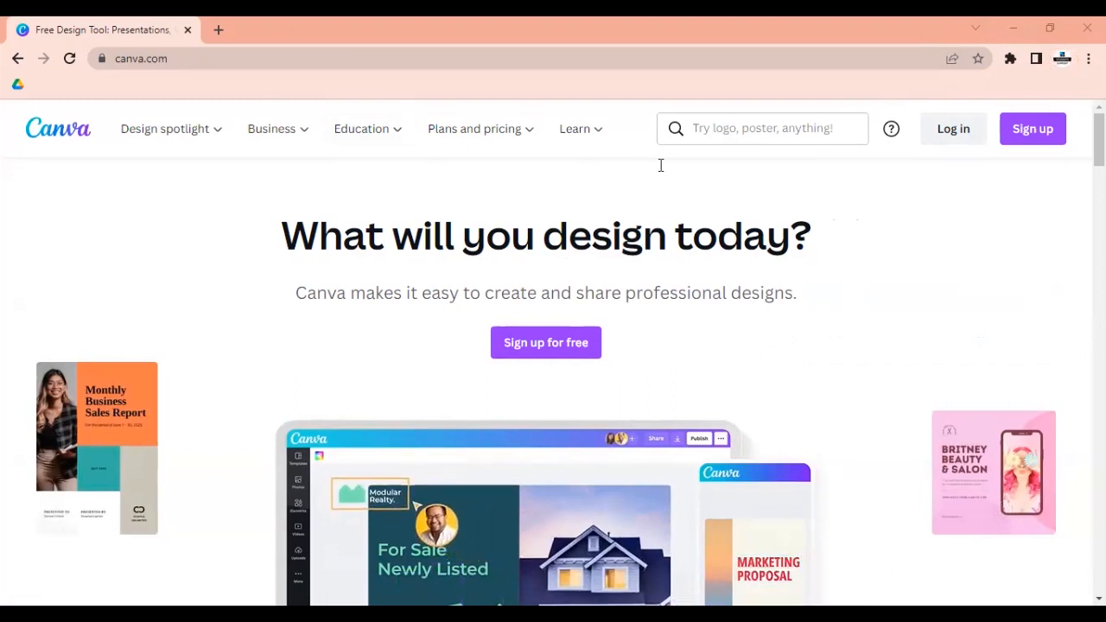
pyautogui.rightClick(207, 55)
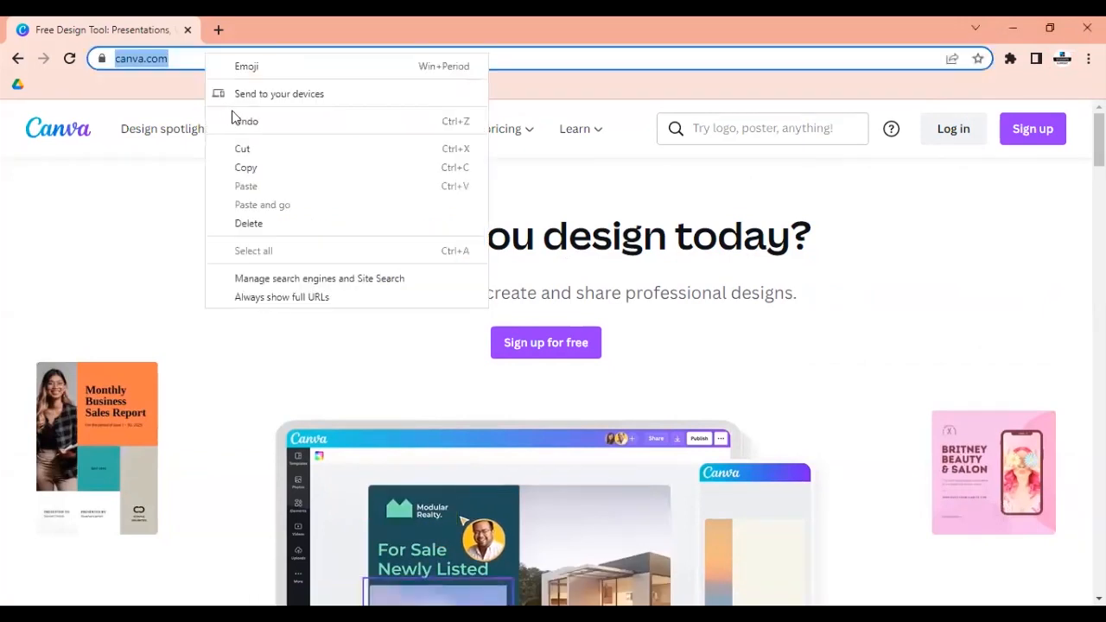
pyautogui.click(256, 162)
# Step: Open canva.com in a new browser tab and close the original Canva tab
pyautogui.click(217, 31)
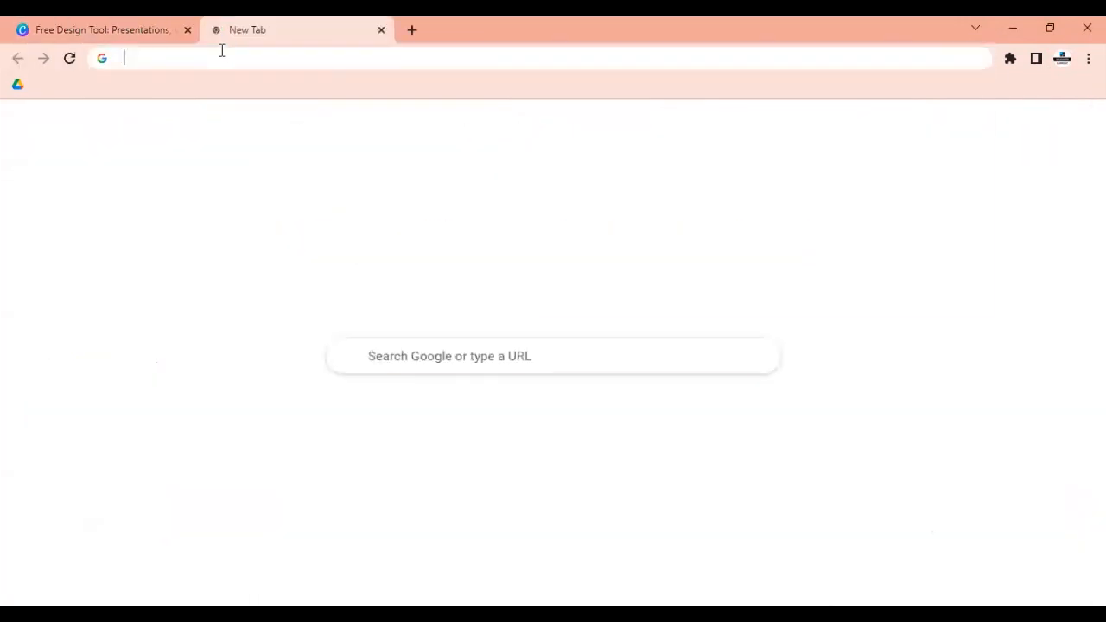
pyautogui.click(222, 53)
pyautogui.write('can')
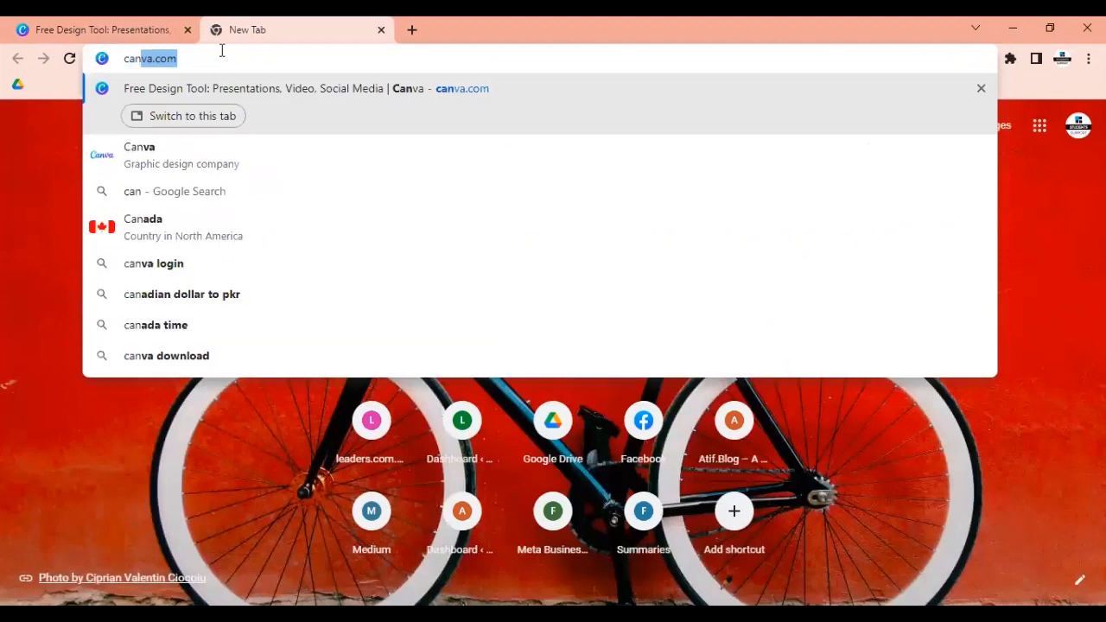
pyautogui.press('Return')
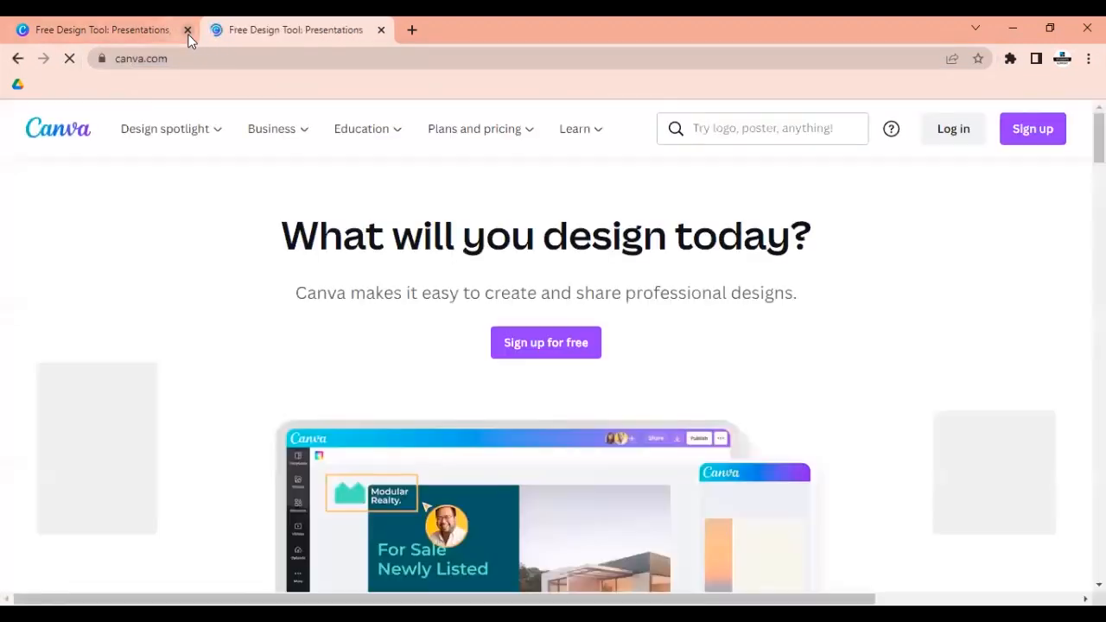
pyautogui.click(188, 31)
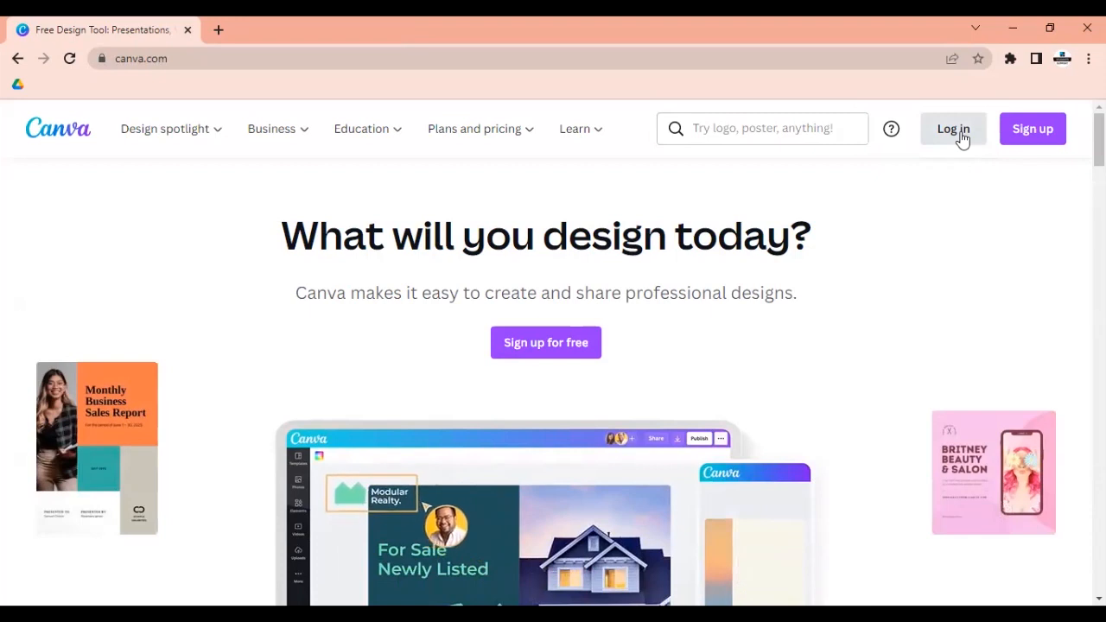
# Step: Show Canva's login and sign-up options, and close the dialog without choosing one
pyautogui.click(945, 130)
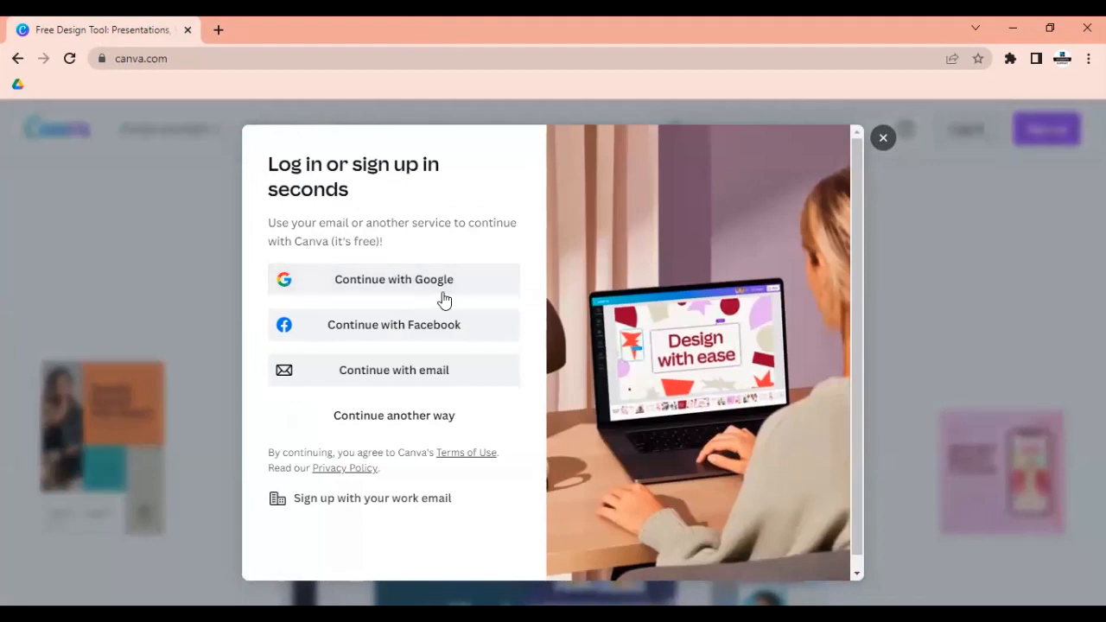
pyautogui.click(882, 139)
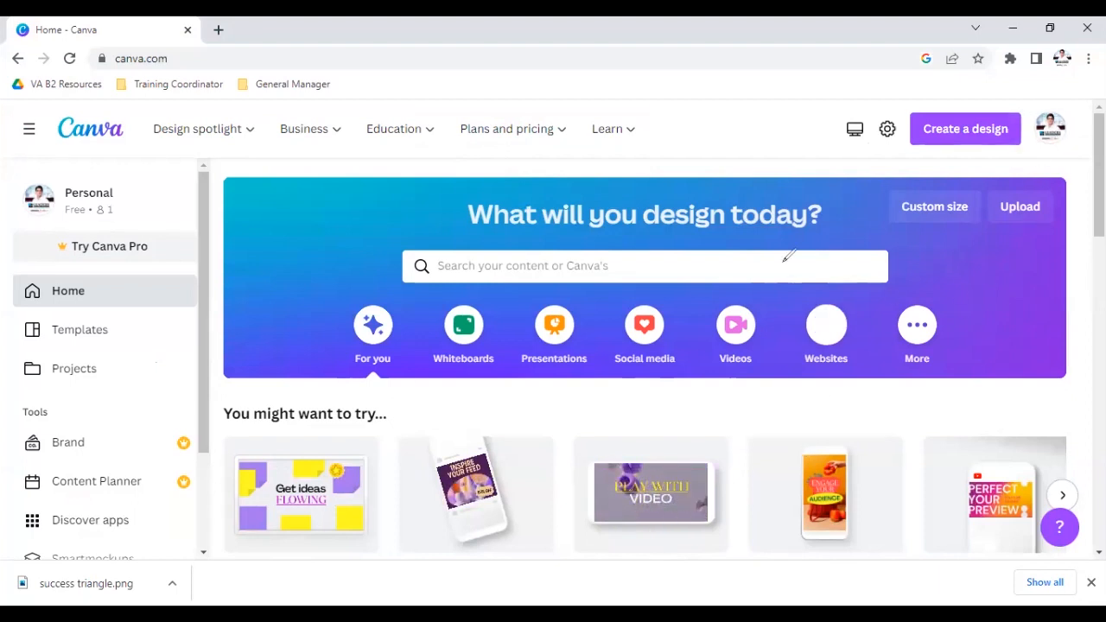
pyautogui.moveTo(1044, 94)
pyautogui.mouseDown()
pyautogui.moveTo(1061, 147)
pyautogui.moveTo(1071, 112)
pyautogui.moveTo(1034, 98)
pyautogui.moveTo(1079, 62)
pyautogui.moveTo(1068, 45)
pyautogui.moveTo(1029, 63)
pyautogui.mouseUp()
pyautogui.moveTo(52, 162)
pyautogui.mouseDown()
pyautogui.moveTo(50, 234)
pyautogui.moveTo(62, 151)
pyautogui.moveTo(33, 153)
pyautogui.mouseUp()
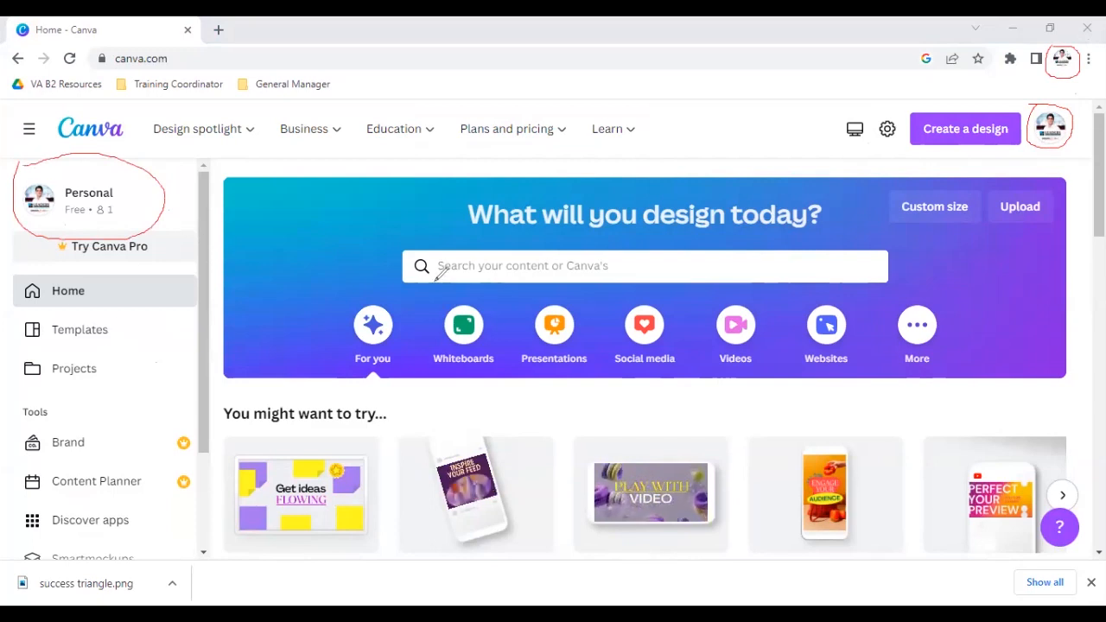
pyautogui.moveTo(19, 326); pyautogui.dragTo(177, 317)
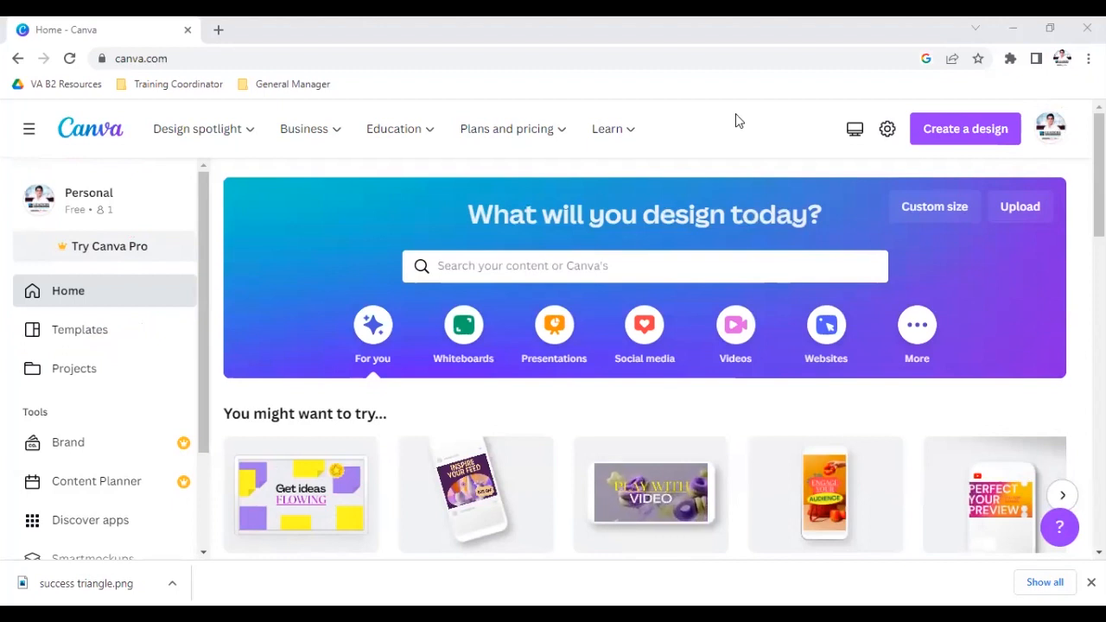
# Step: Create a blank Instagram Story design from the suggested design types
pyautogui.click(976, 136)
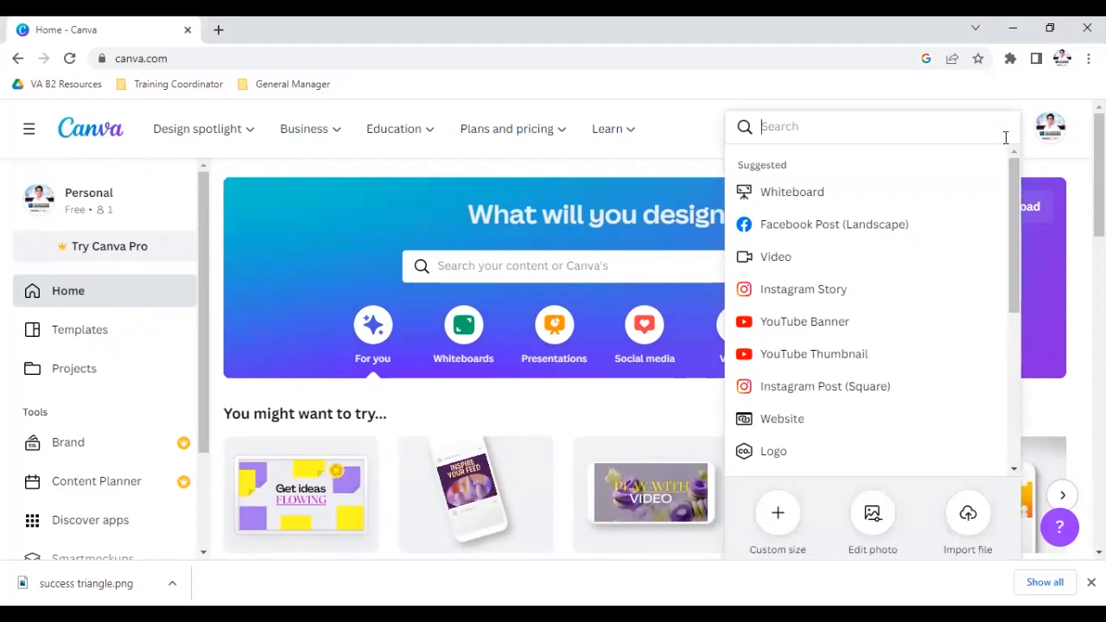
pyautogui.moveTo(1012, 169); pyautogui.dragTo(1022, 147)
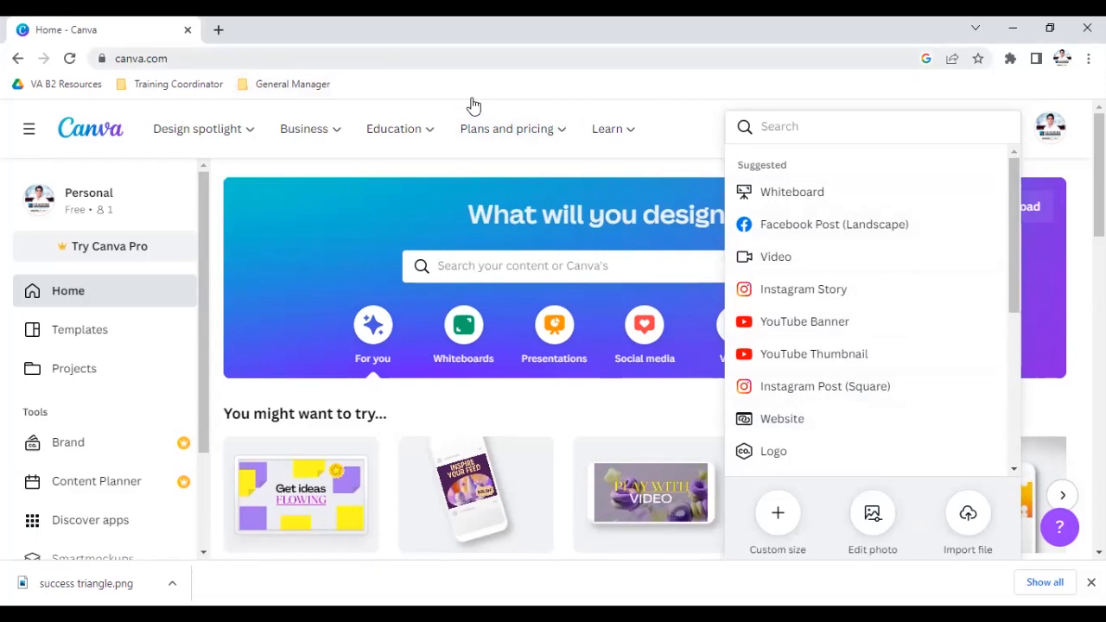
pyautogui.moveTo(259, 173); pyautogui.dragTo(609, 170)
pyautogui.moveTo(249, 373); pyautogui.dragTo(251, 183)
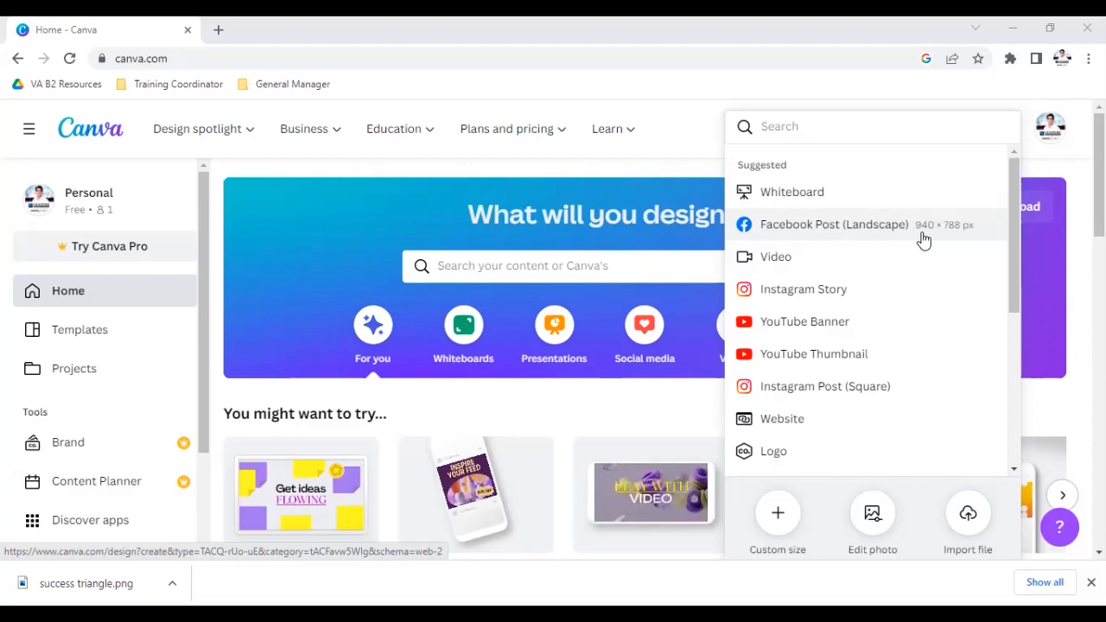
pyautogui.click(816, 296)
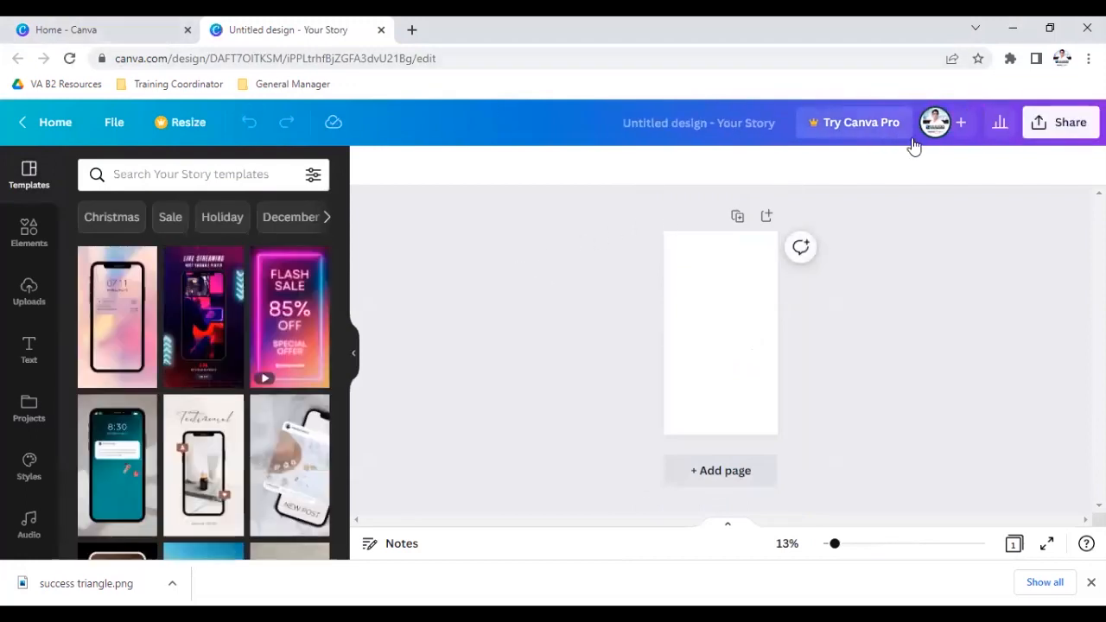
# Step: Check the Instagram Story dimensions among the home page's suggested design types, and return to the blank story design
pyautogui.click(144, 33)
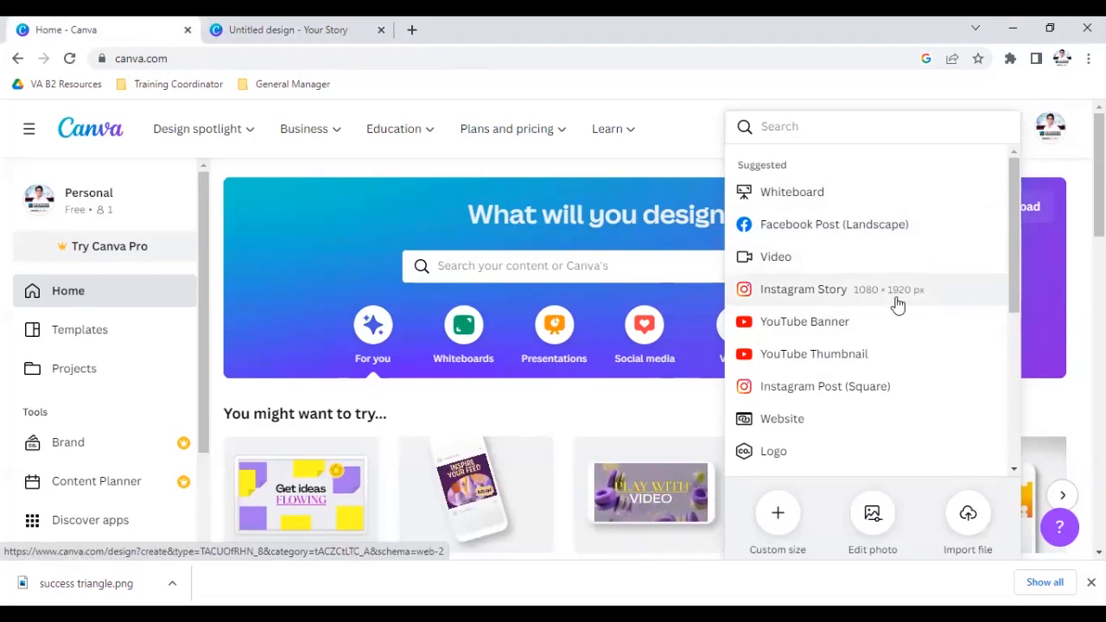
pyautogui.click(271, 32)
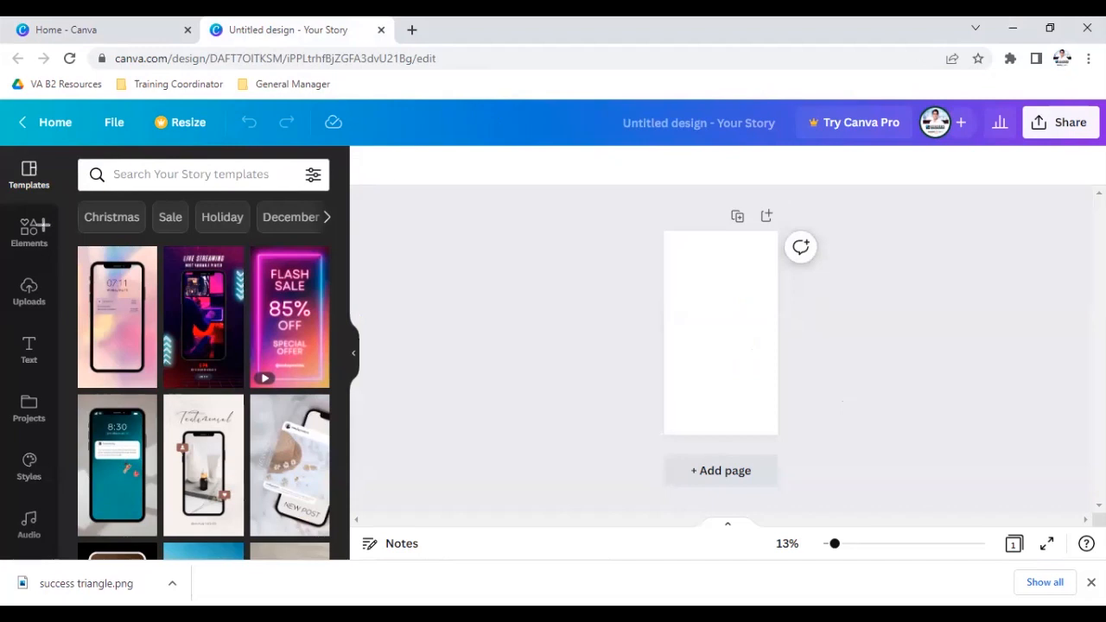
# Step: Mark the side toolbar, Resize and Templates in red on screen, closing the downloads bar along the way, and erase the markings
pyautogui.moveTo(1, 146)
pyautogui.mouseDown()
pyautogui.moveTo(68, 525)
pyautogui.moveTo(59, 562)
pyautogui.mouseUp()
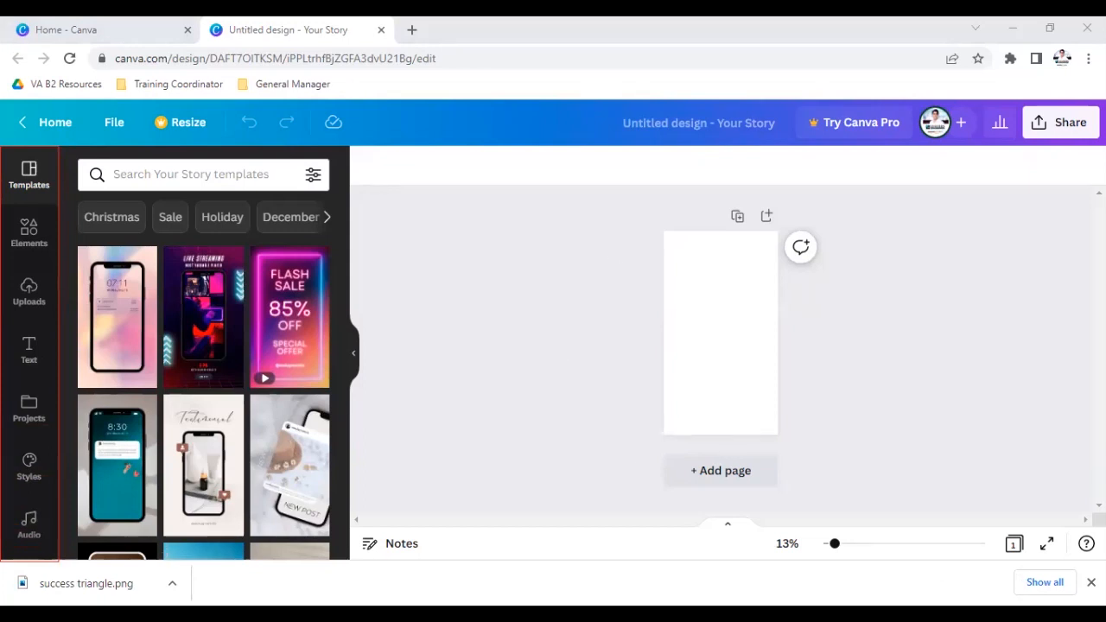
pyautogui.click(1090, 582)
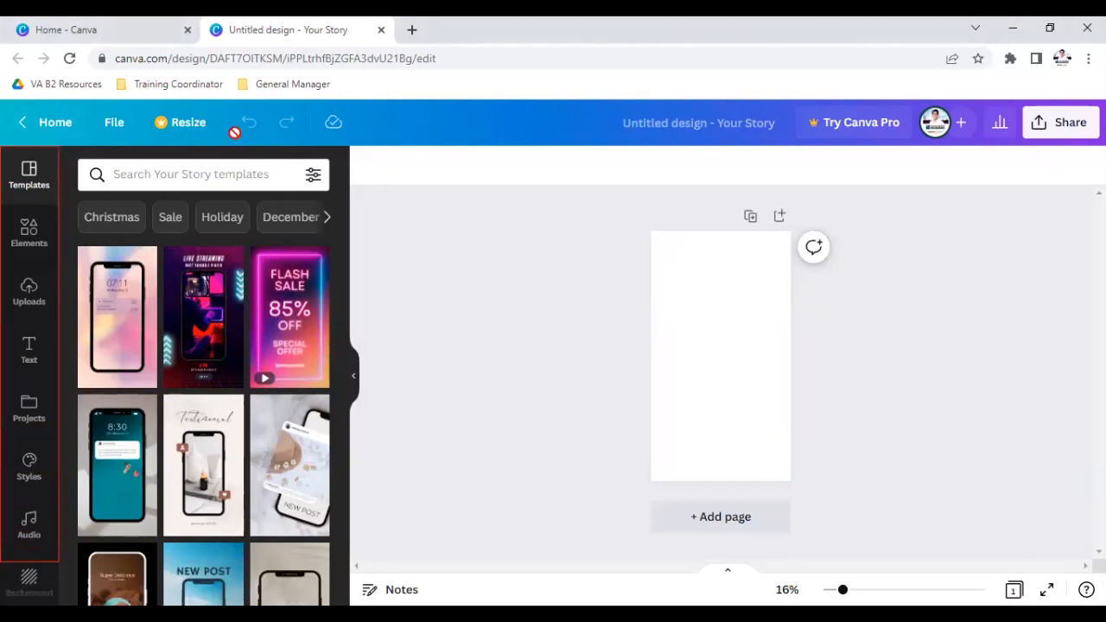
pyautogui.moveTo(138, 106)
pyautogui.mouseDown()
pyautogui.moveTo(234, 143)
pyautogui.moveTo(221, 142)
pyautogui.mouseUp()
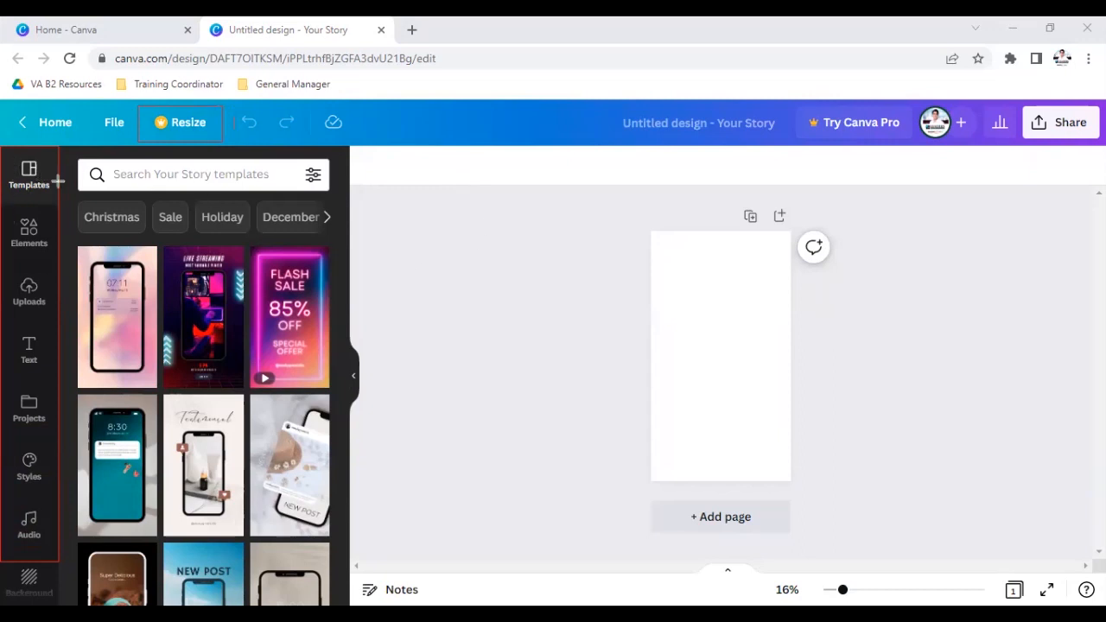
pyautogui.moveTo(14, 156); pyautogui.dragTo(58, 190)
pyautogui.moveTo(58, 191); pyautogui.dragTo(97, 304)
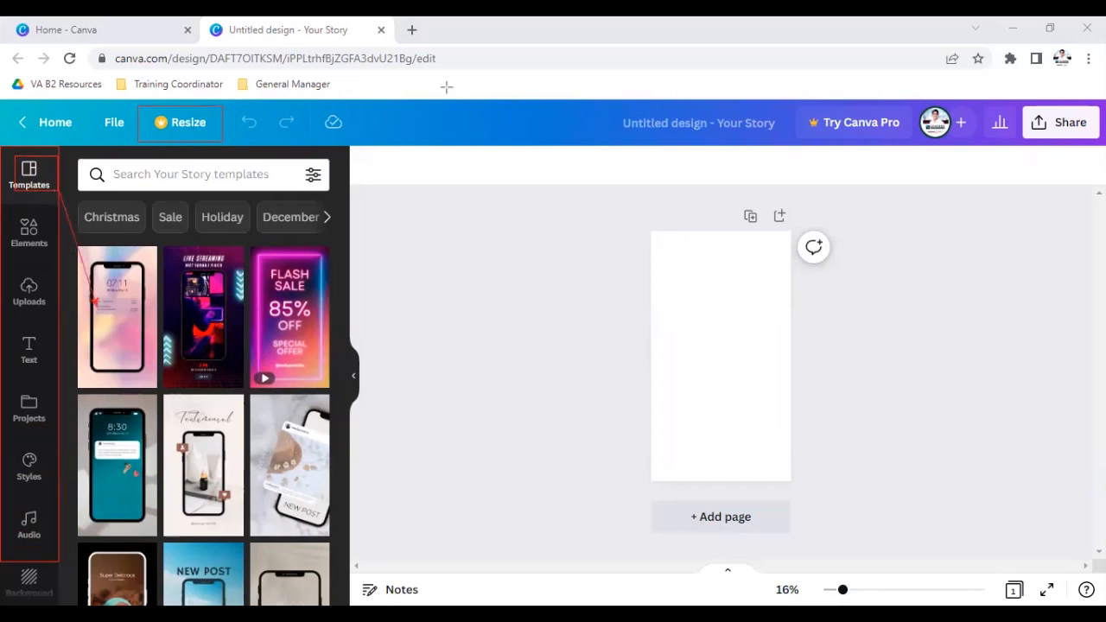
pyautogui.press('e')
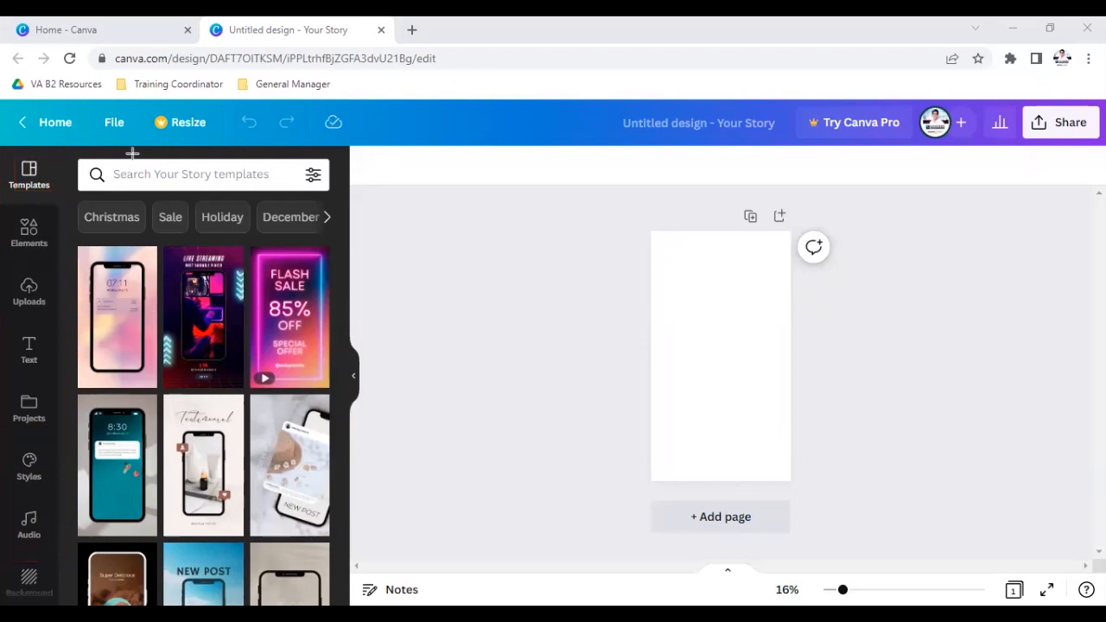
# Step: Look through the Elements, Uploads and Text options, and return to the story templates
pyautogui.click(29, 235)
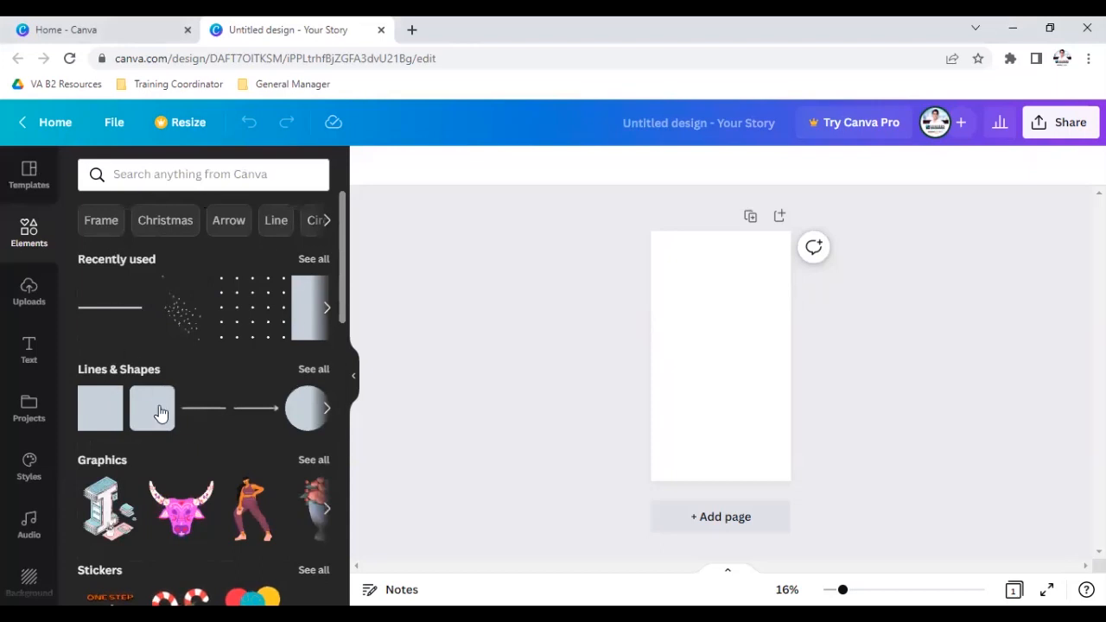
pyautogui.click(29, 287)
pyautogui.click(45, 361)
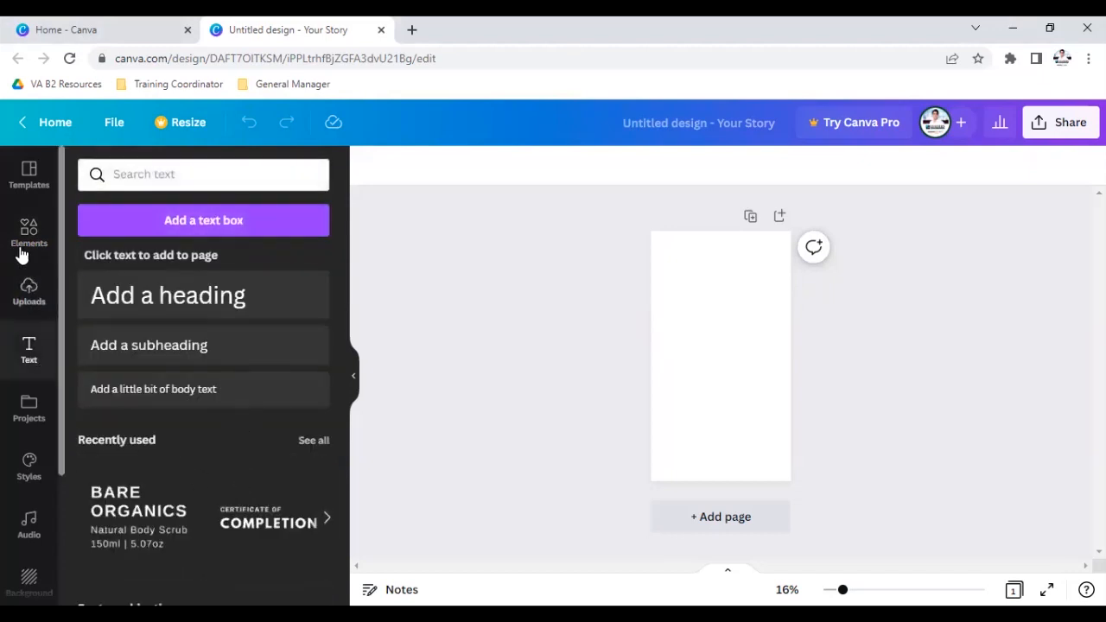
pyautogui.click(43, 185)
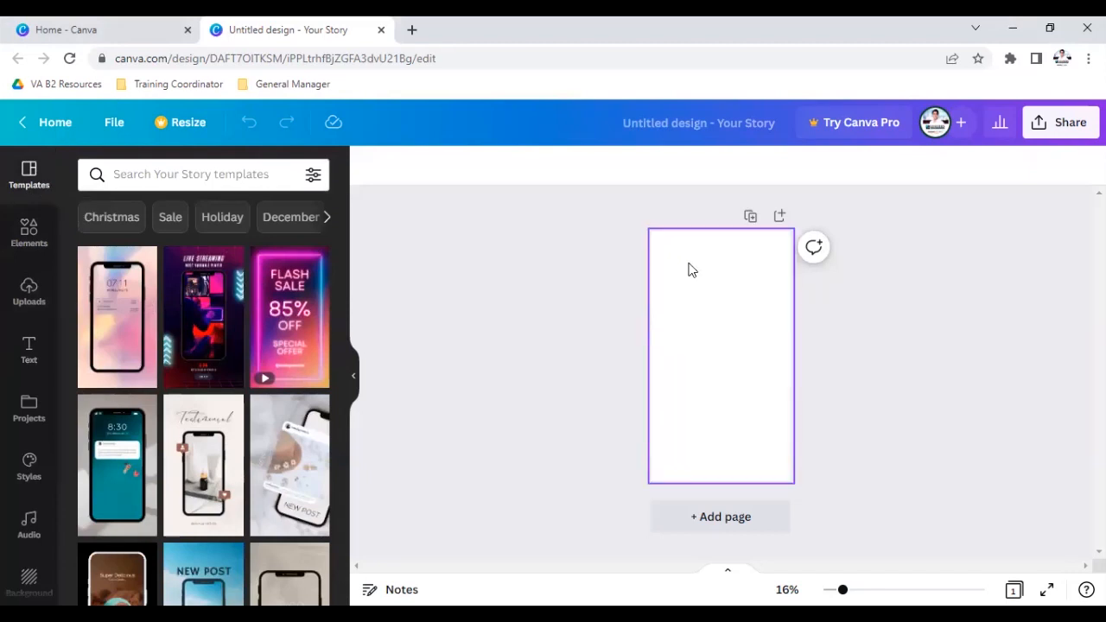
# Step: Revisit the Instagram Story entry on the Canva home page and go back to the untitled design
pyautogui.click(117, 28)
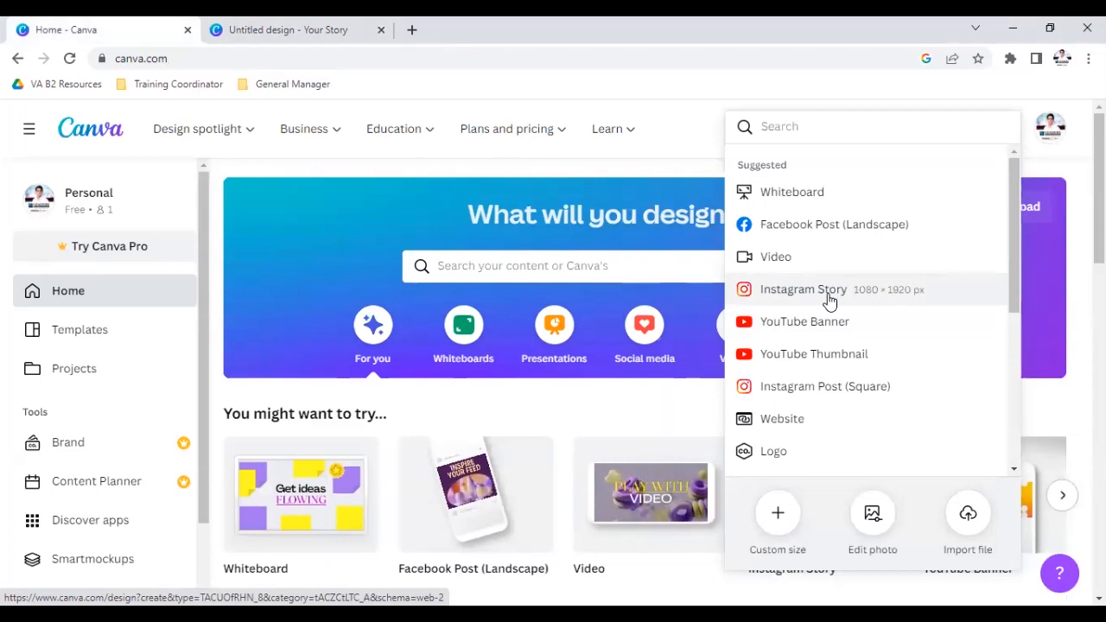
pyautogui.click(288, 29)
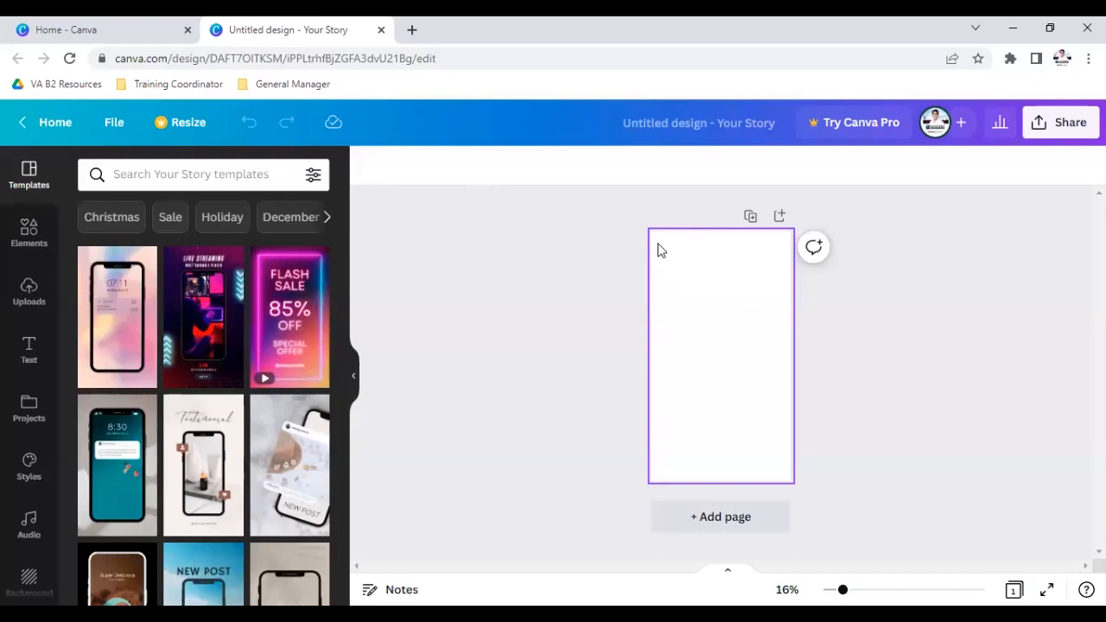
# Step: Browse the story templates, outline the crown badge on the SMS sign-up template in red, and remove the outline
pyautogui.scroll(-5, 172, 380)
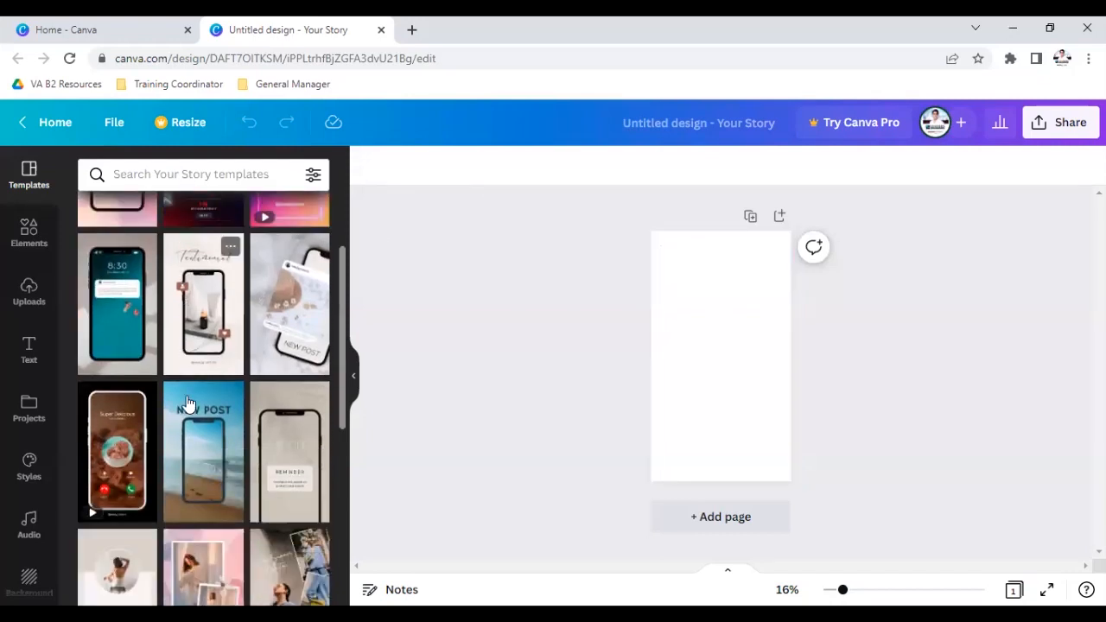
pyautogui.scroll(-4, 192, 411)
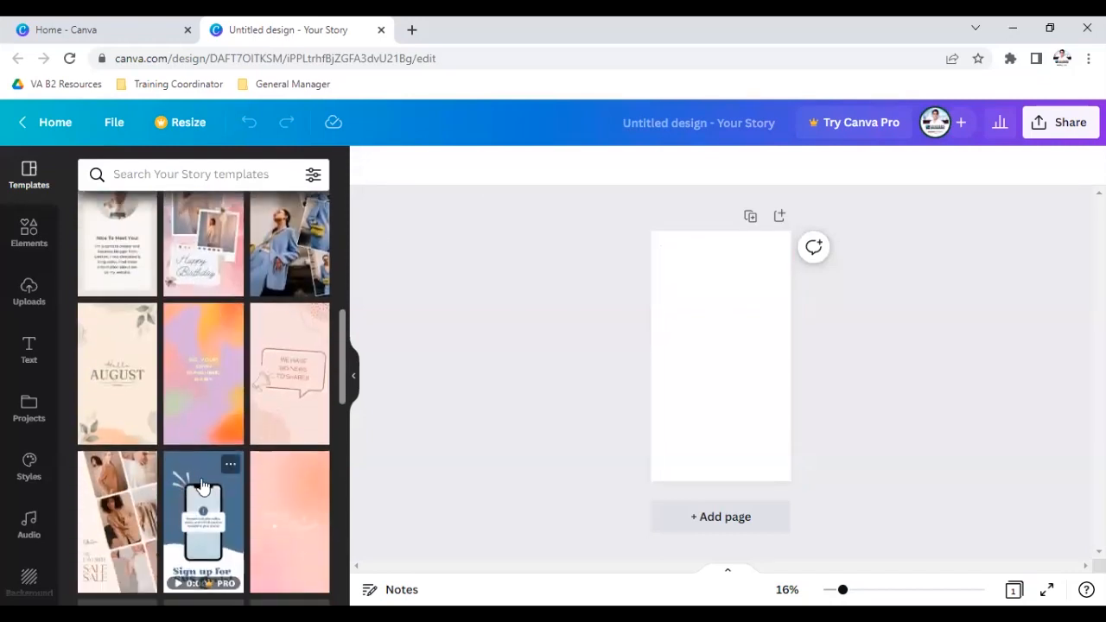
pyautogui.scroll(-1, 212, 460)
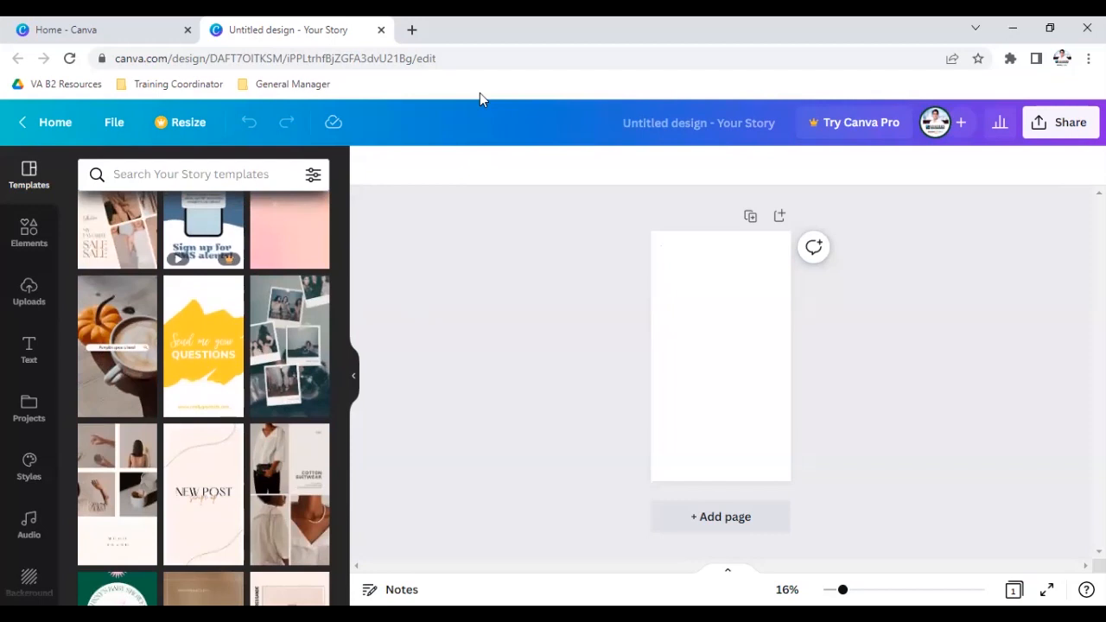
pyautogui.moveTo(213, 244); pyautogui.dragTo(257, 270)
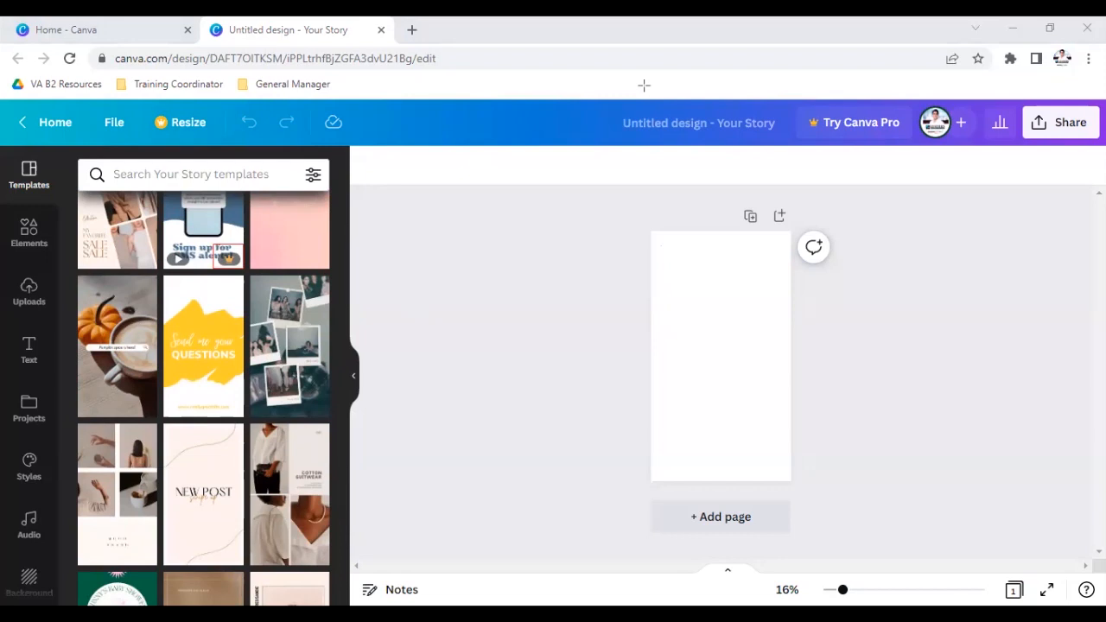
pyautogui.hotkey('ctrl', 'z')
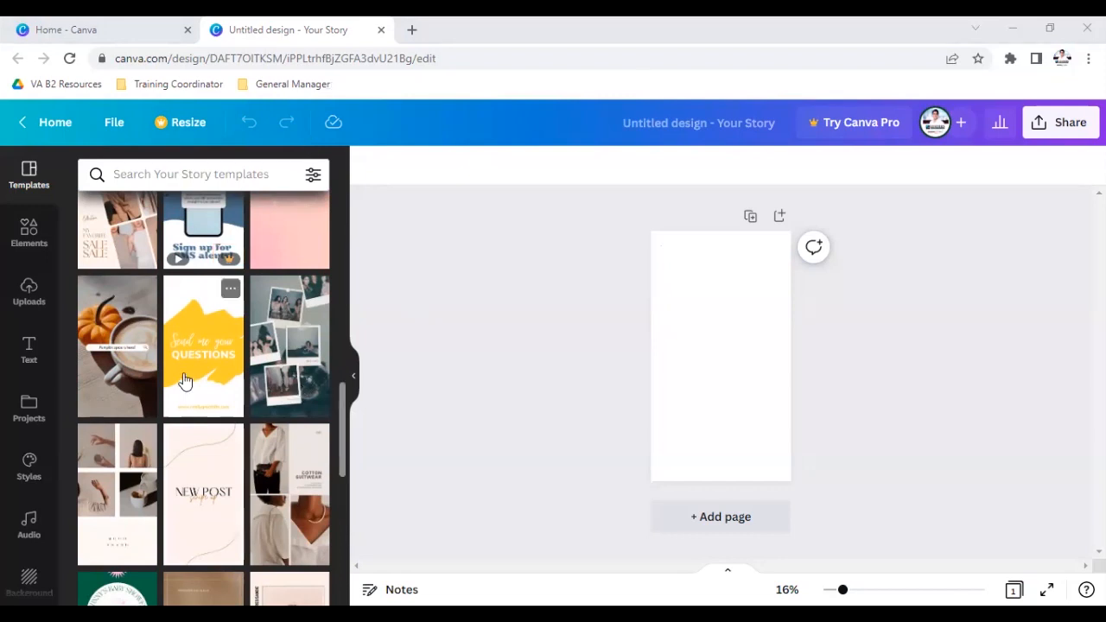
# Step: Find the dark Winter Sale template with white sneakers and apply it to the blank story page
pyautogui.scroll(-5, 182, 383)
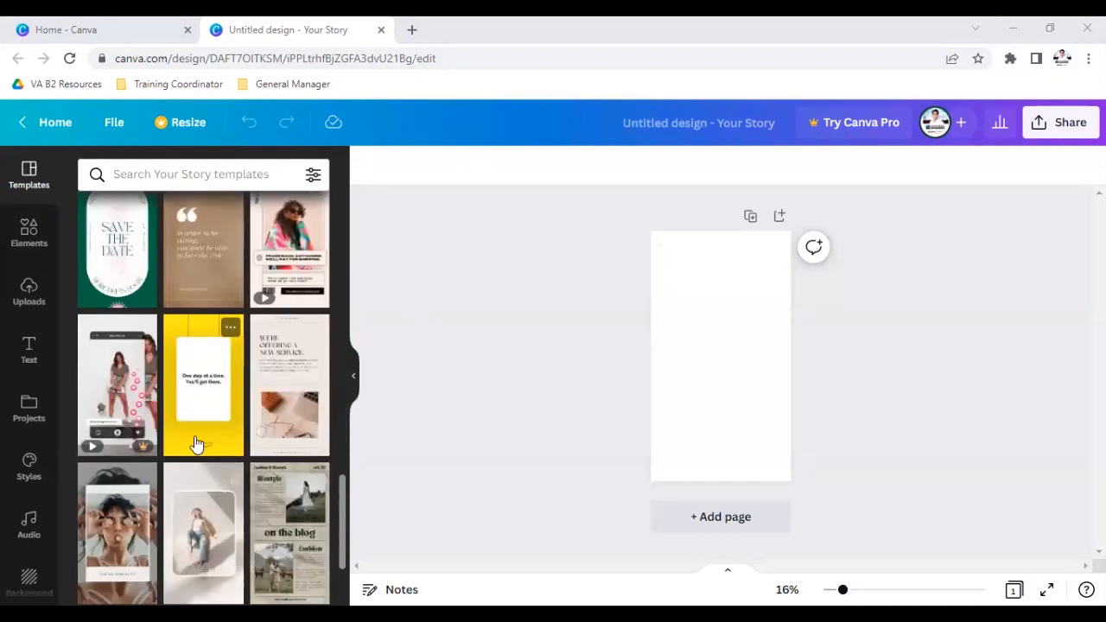
pyautogui.scroll(-2, 197, 443)
pyautogui.scroll(-2, 198, 443)
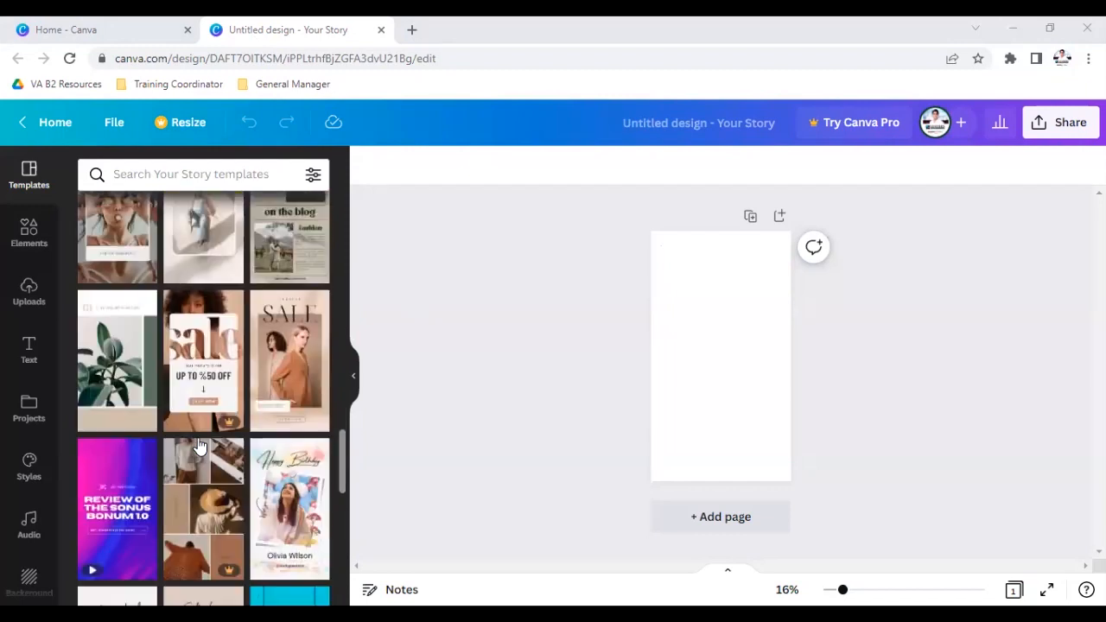
pyautogui.scroll(-3, 199, 445)
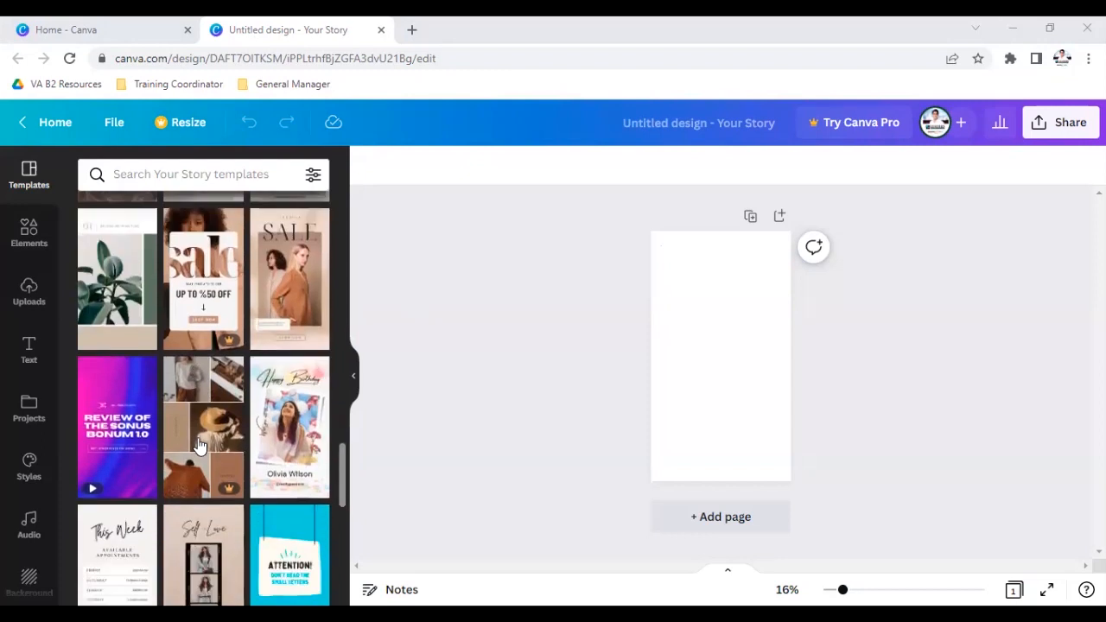
pyautogui.scroll(-3, 199, 445)
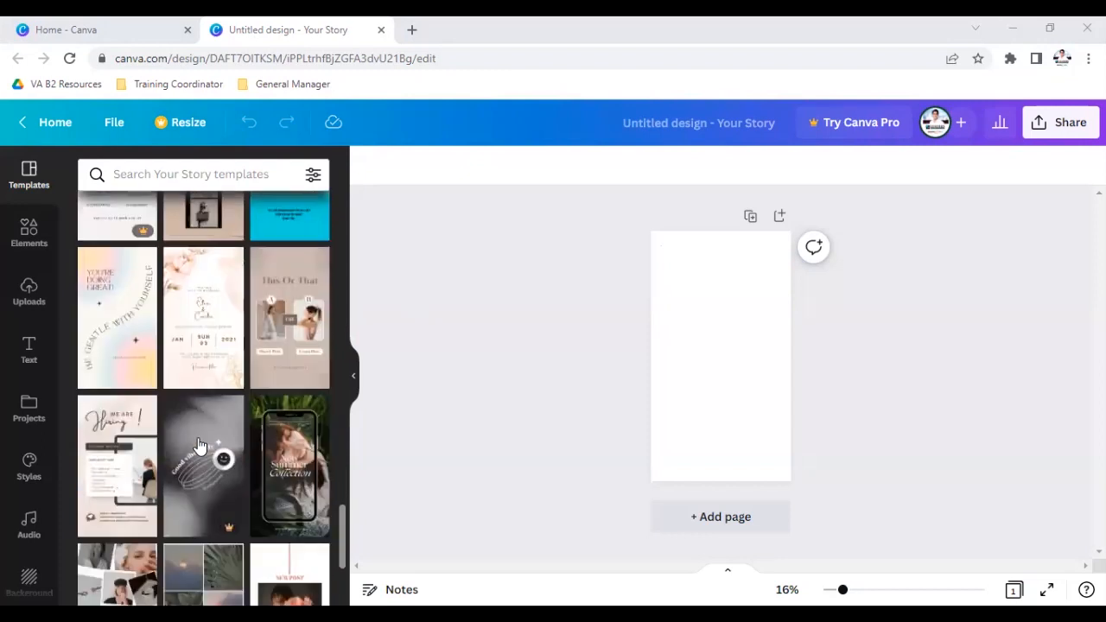
pyautogui.scroll(-3, 229, 439)
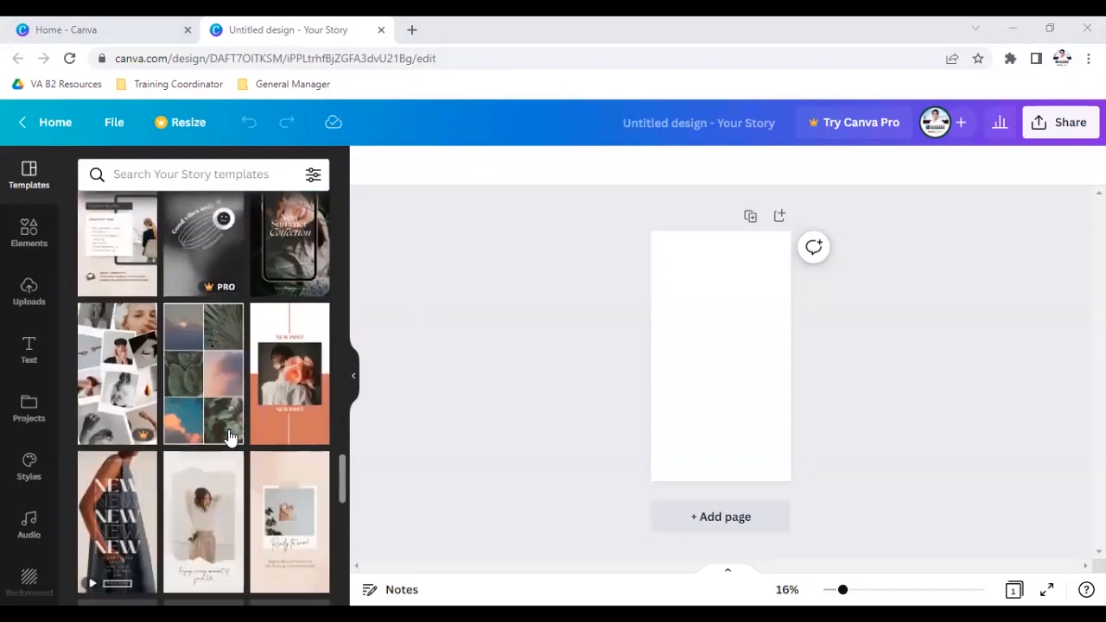
pyautogui.scroll(-2, 144, 429)
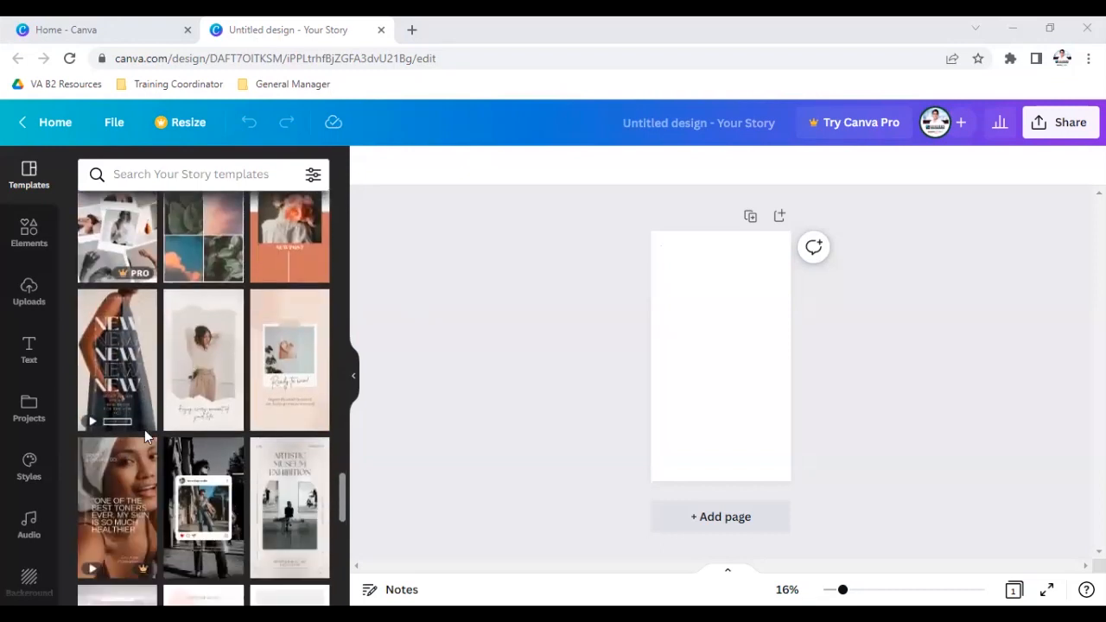
pyautogui.scroll(-3, 144, 429)
pyautogui.scroll(-3, 144, 429)
pyautogui.scroll(-1, 144, 432)
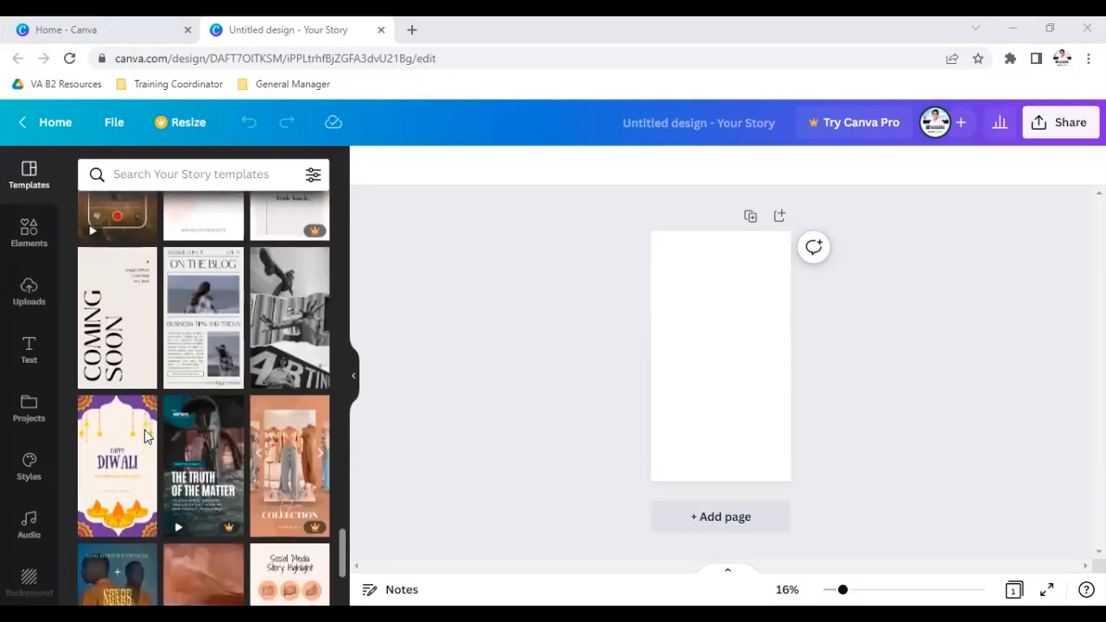
pyautogui.scroll(-3, 144, 435)
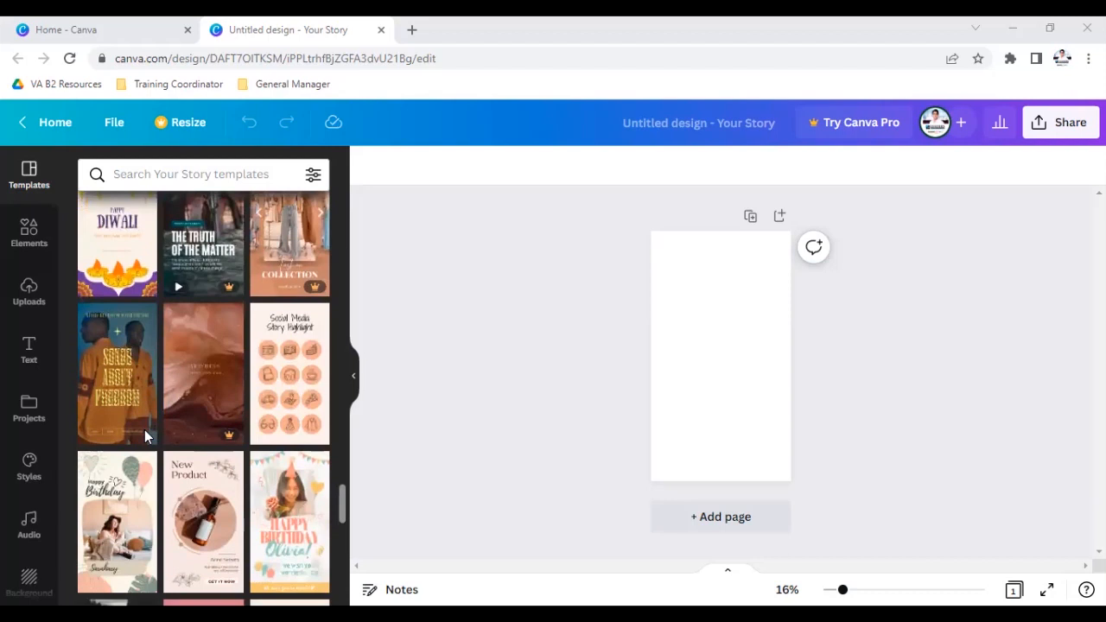
pyautogui.scroll(-2, 229, 442)
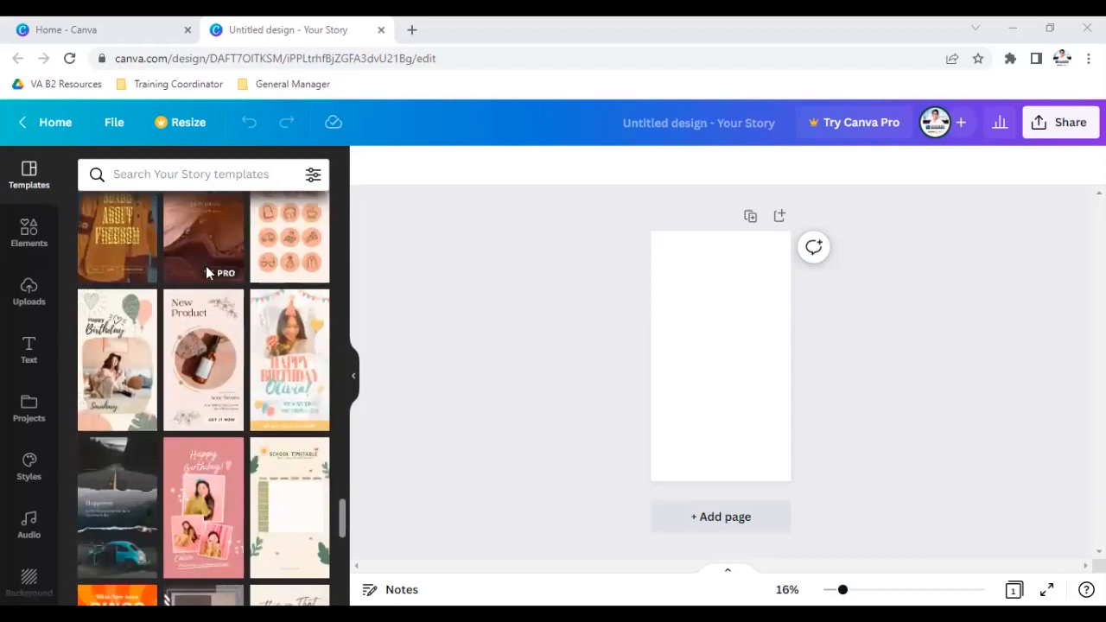
pyautogui.scroll(-1, 214, 264)
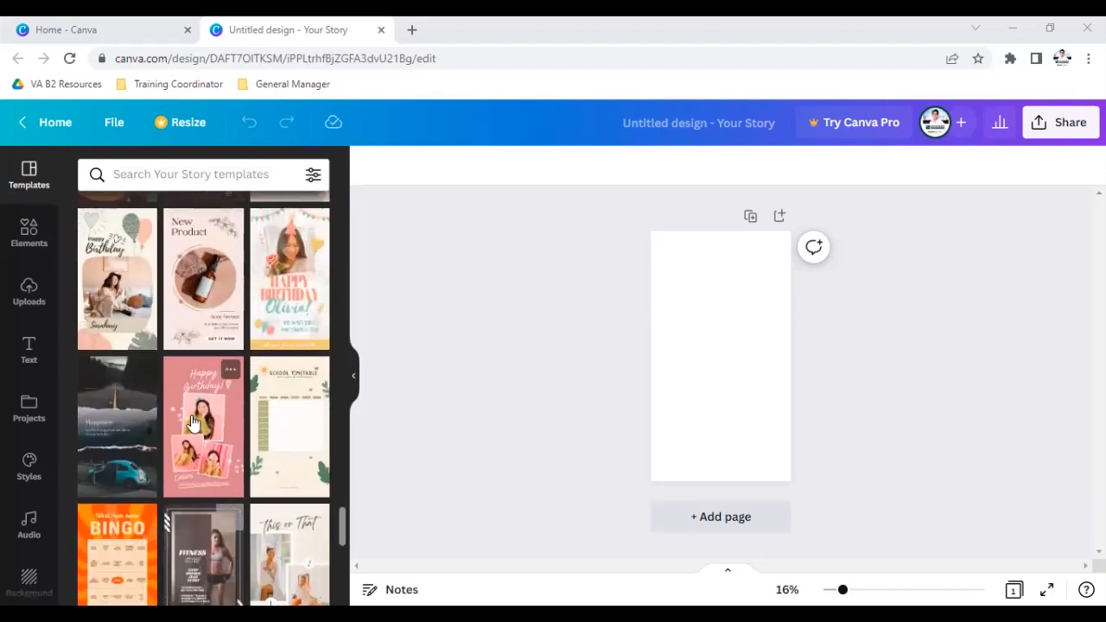
pyautogui.scroll(-5, 191, 422)
pyautogui.scroll(-8, 191, 422)
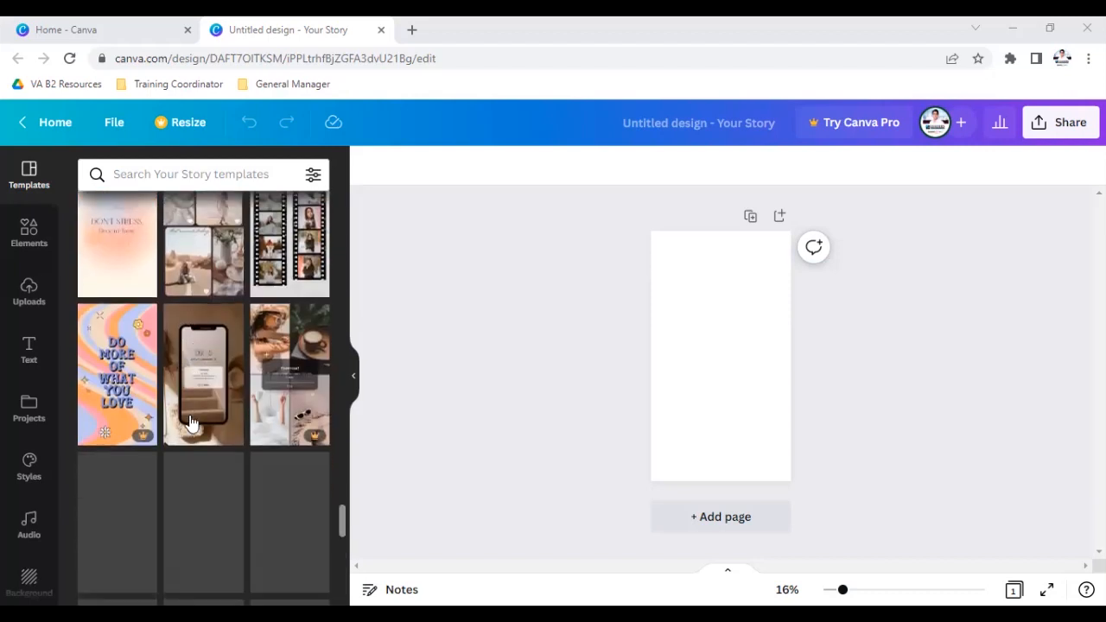
pyautogui.scroll(-3, 191, 423)
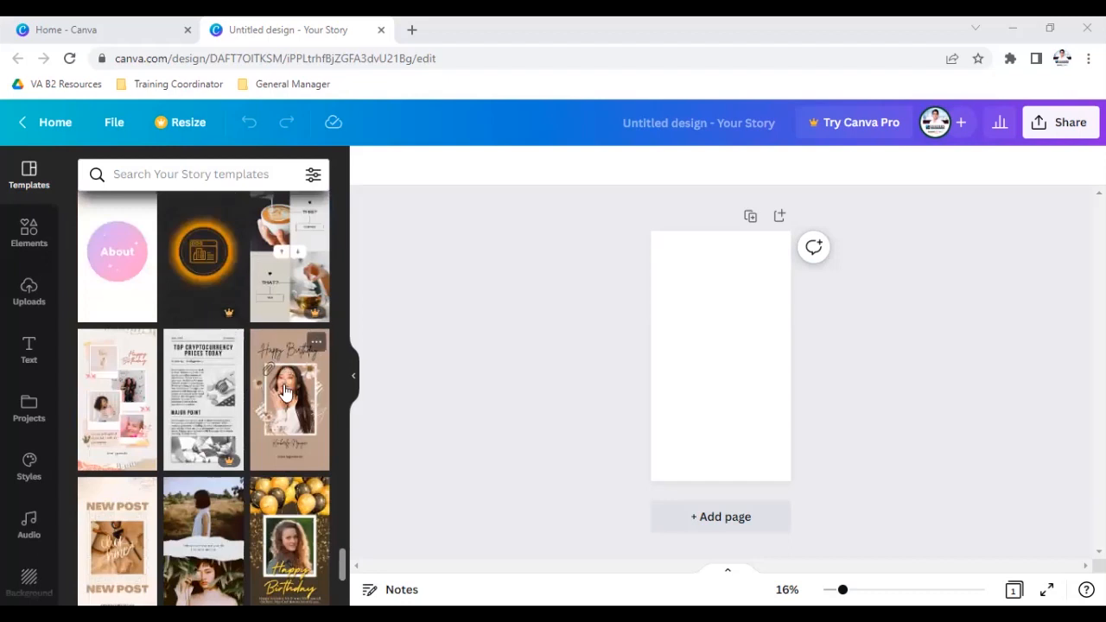
pyautogui.scroll(-3, 219, 312)
pyautogui.scroll(-3, 279, 409)
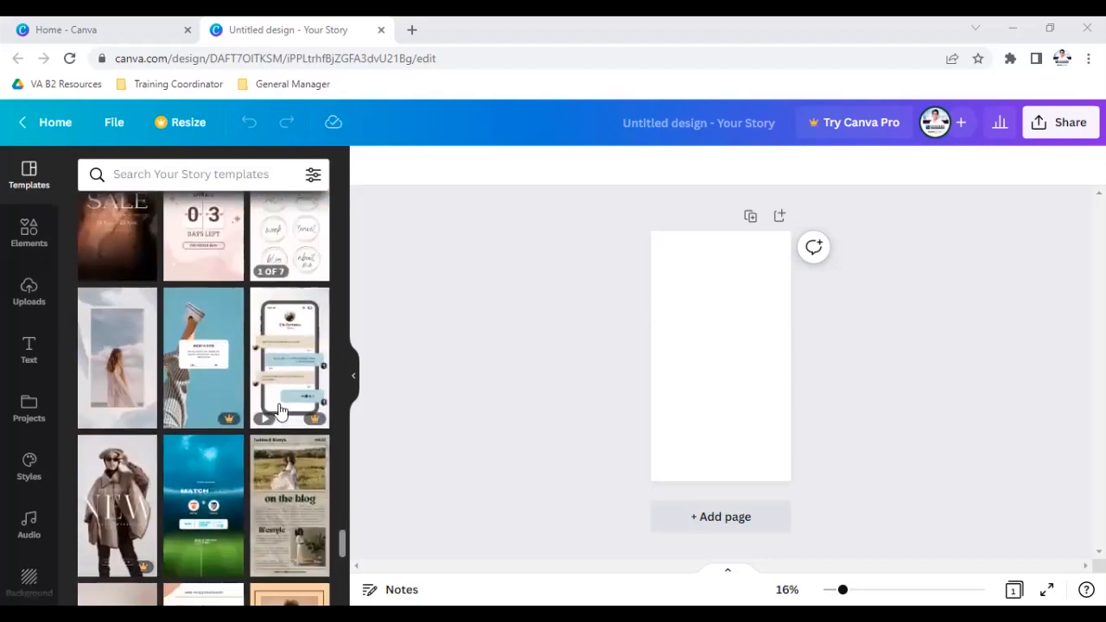
pyautogui.scroll(-2, 279, 410)
pyautogui.scroll(-2, 212, 424)
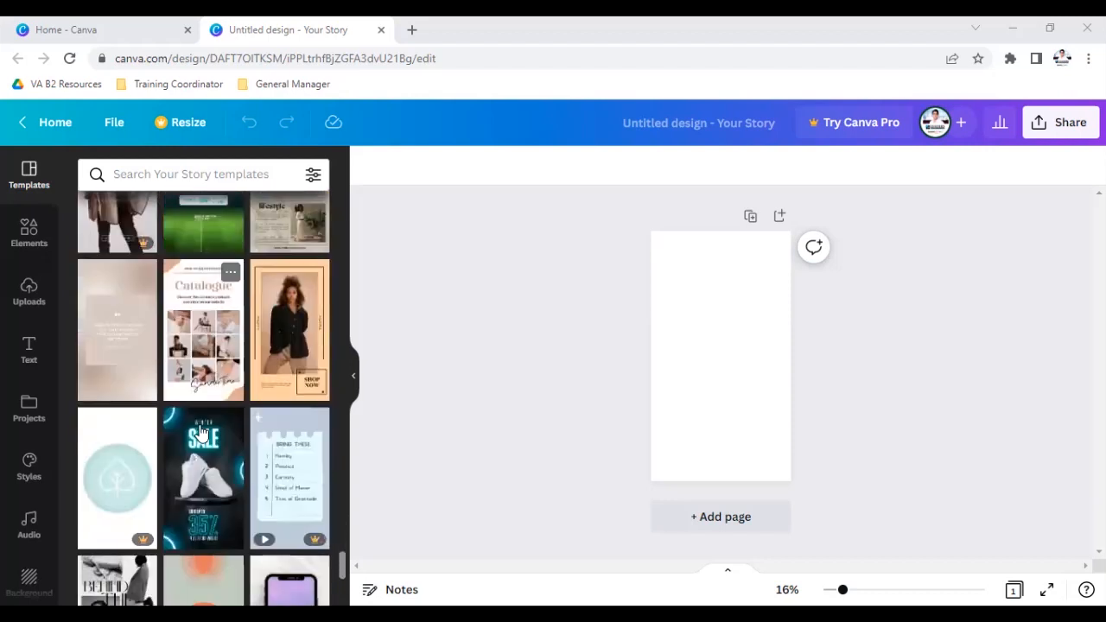
pyautogui.scroll(-3, 199, 433)
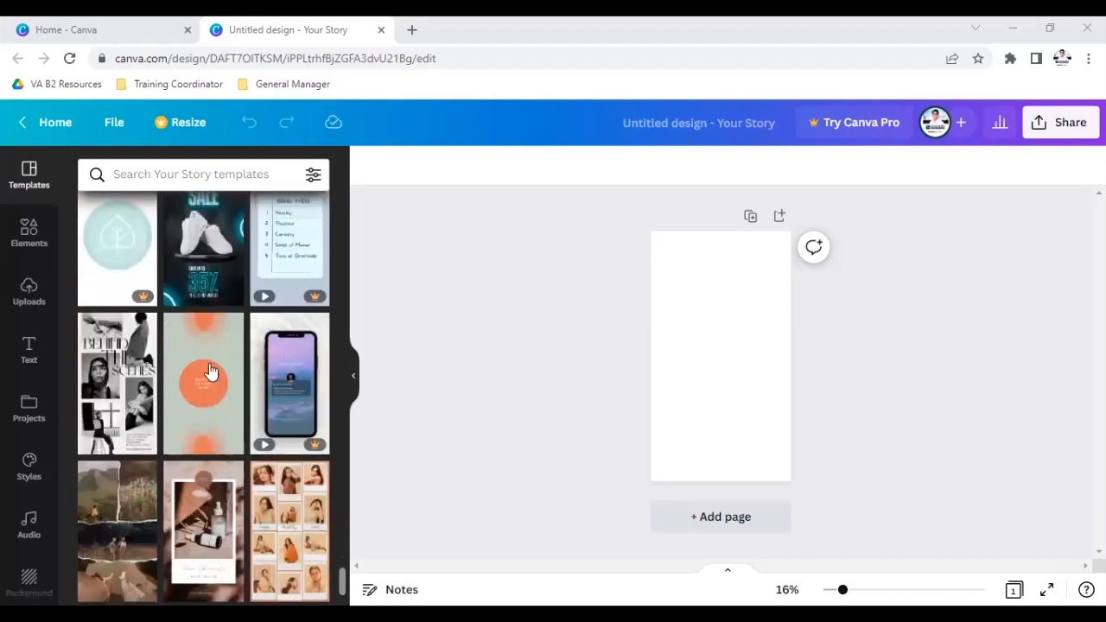
pyautogui.click(217, 250)
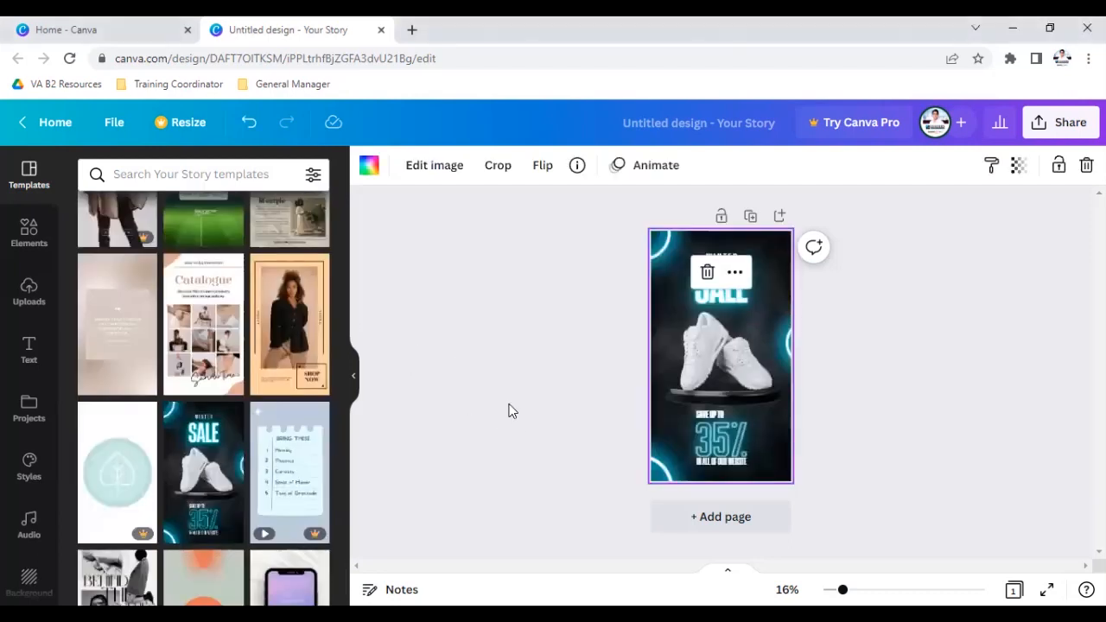
# Step: Select the white sneakers image in the Winter Sale design, frame it with a screen annotation, and deselect it
pyautogui.click(691, 361)
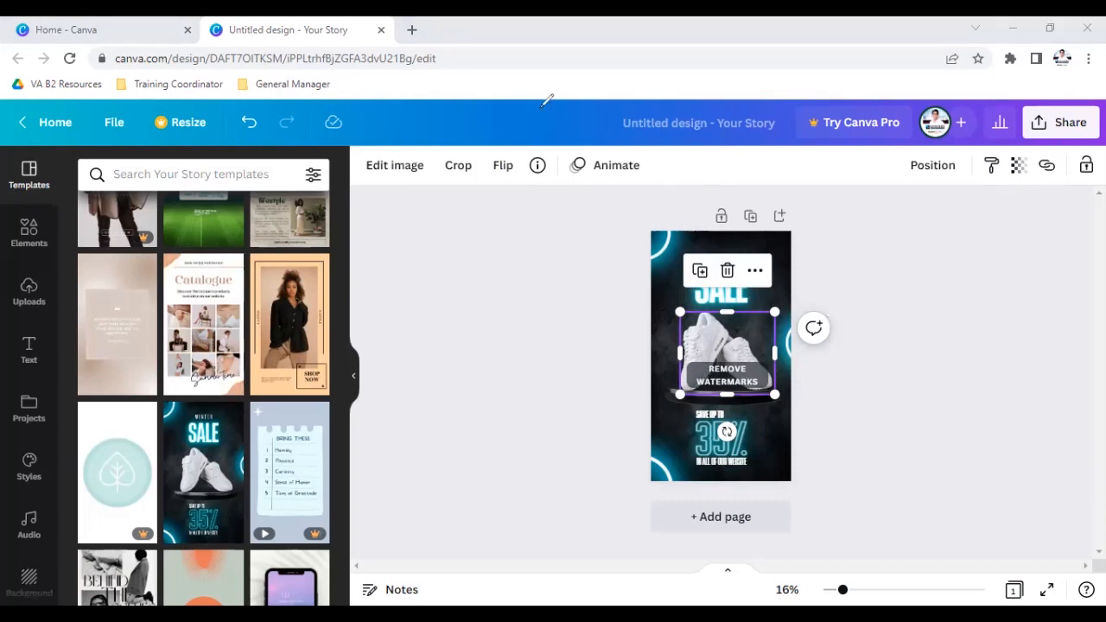
pyautogui.moveTo(675, 307)
pyautogui.mouseDown()
pyautogui.moveTo(750, 406)
pyautogui.moveTo(779, 401)
pyautogui.mouseUp()
pyautogui.click(876, 312)
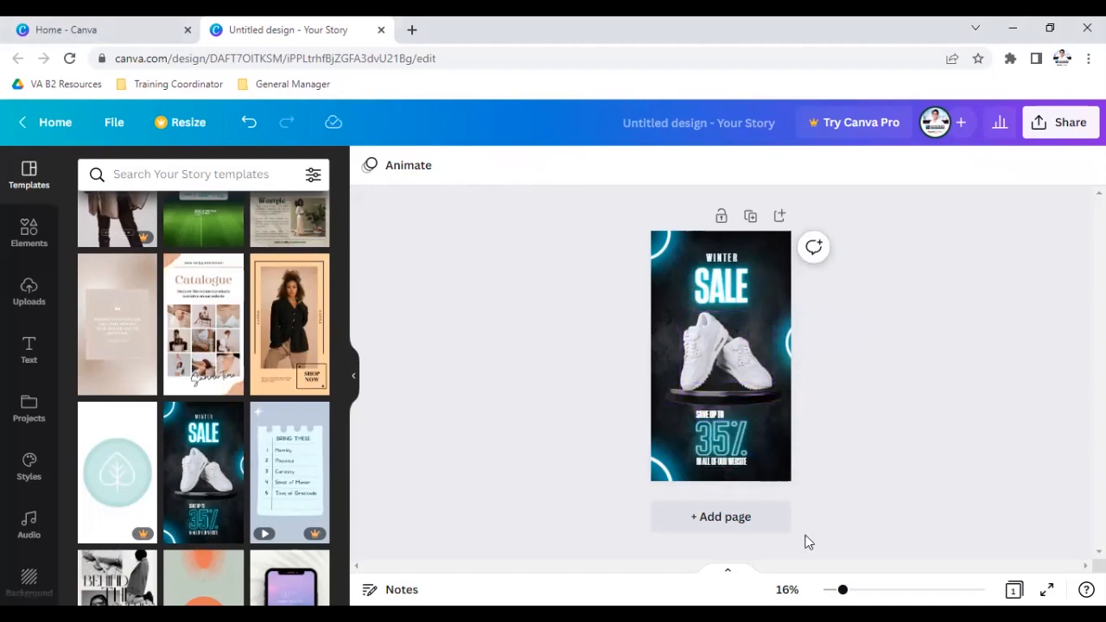
# Step: Move the white sneakers image lower in the Winter Sale design and undo the move
pyautogui.click(724, 373)
pyautogui.moveTo(718, 342)
pyautogui.mouseDown()
pyautogui.moveTo(693, 385)
pyautogui.moveTo(715, 354)
pyautogui.mouseUp()
pyautogui.hotkey('ctrl', 'z')
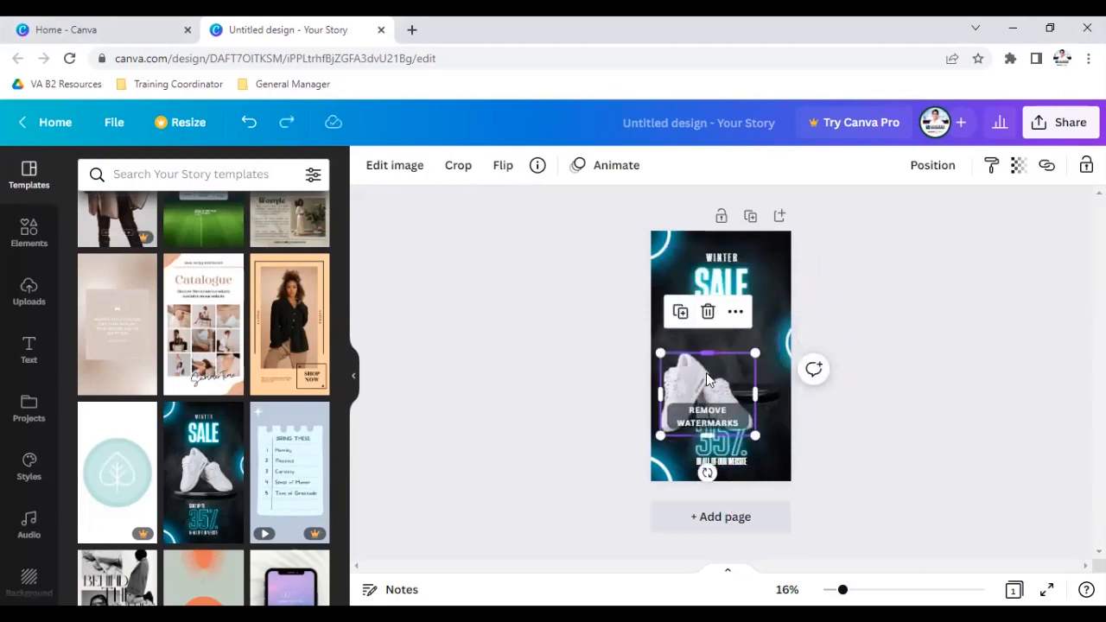
pyautogui.hotkey('ctrl', 'y')
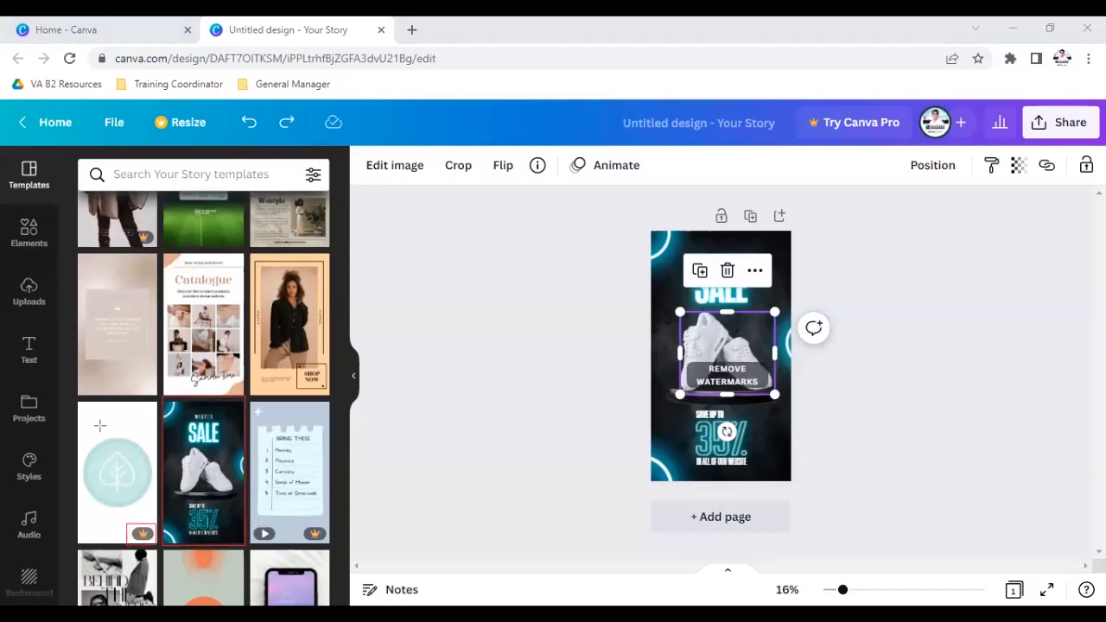
# Step: Outline parts of the leaf and Winter Sale template thumbnails with red screen annotations, and clear the annotations
pyautogui.moveTo(81, 403)
pyautogui.mouseDown()
pyautogui.moveTo(86, 518)
pyautogui.moveTo(104, 535)
pyautogui.mouseUp()
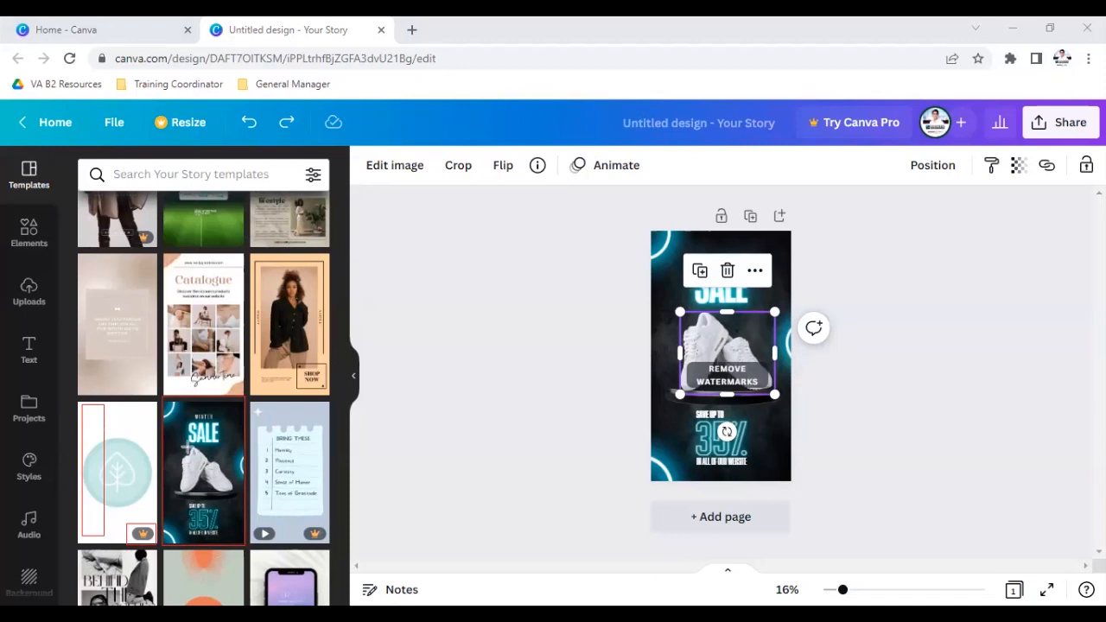
pyautogui.moveTo(176, 441)
pyautogui.mouseDown()
pyautogui.moveTo(183, 482)
pyautogui.moveTo(237, 501)
pyautogui.mouseUp()
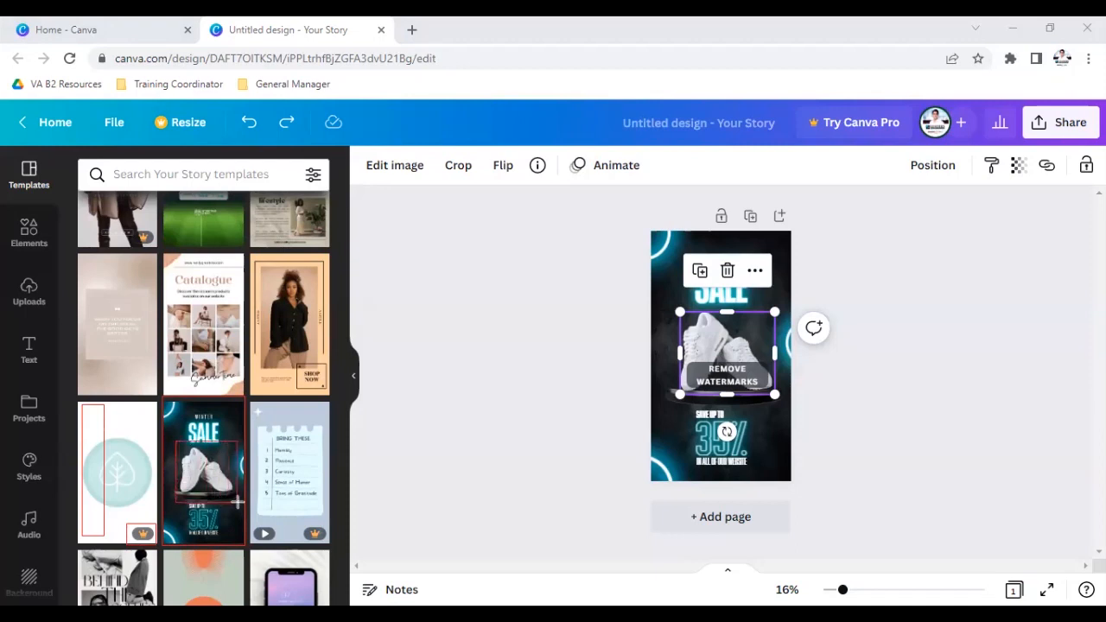
pyautogui.click(696, 124)
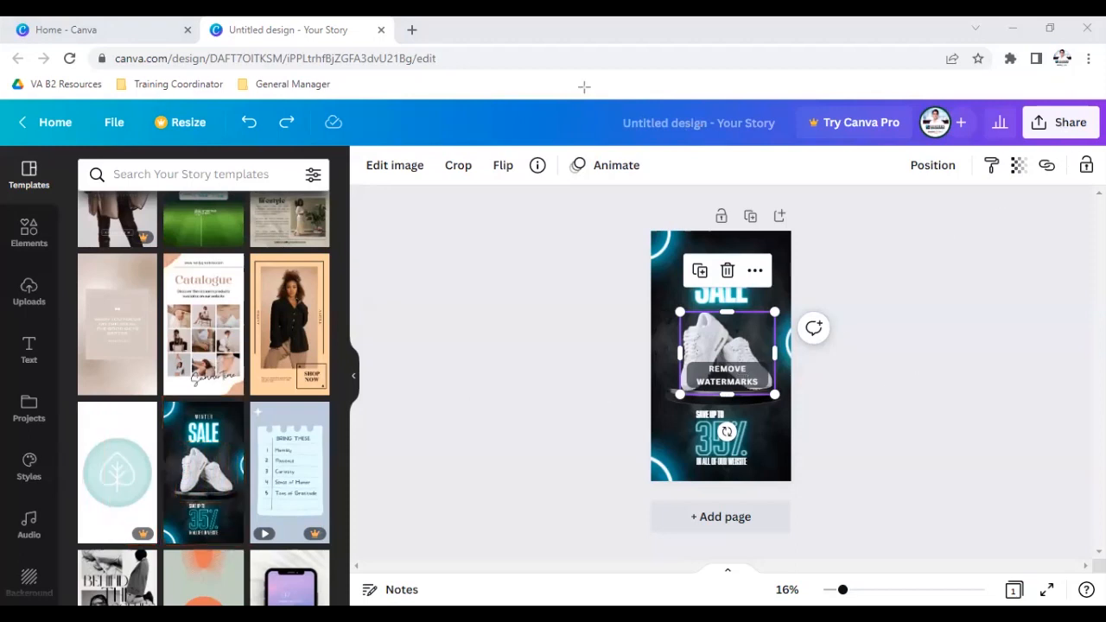
# Step: Show the download options for the Winter Sale design, close them, and deselect the sneakers image
pyautogui.click(1048, 126)
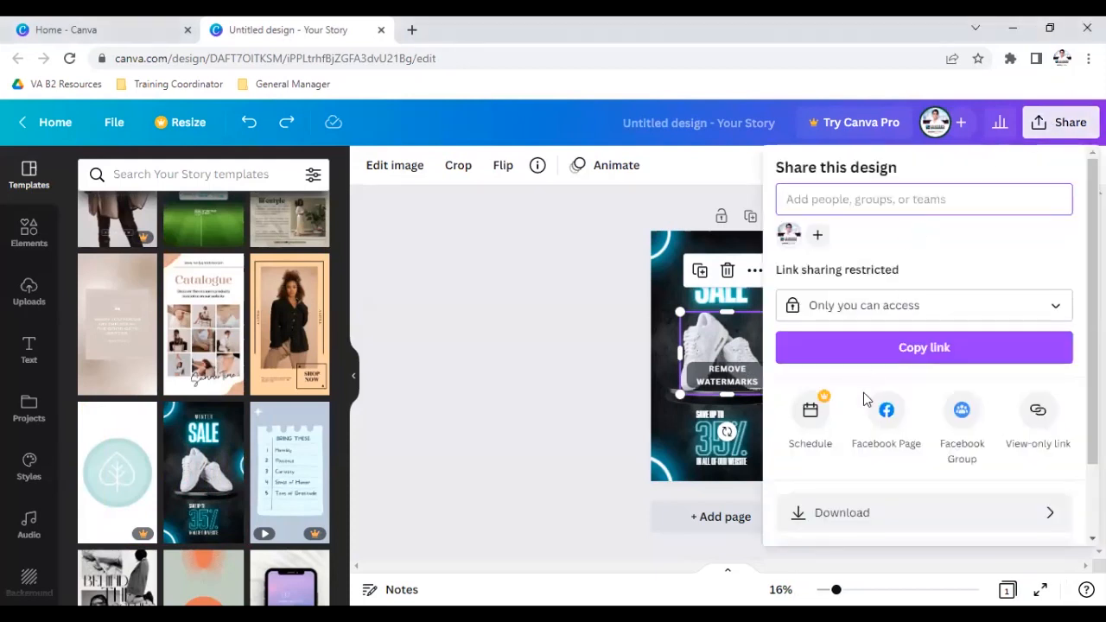
pyautogui.scroll(-2, 863, 392)
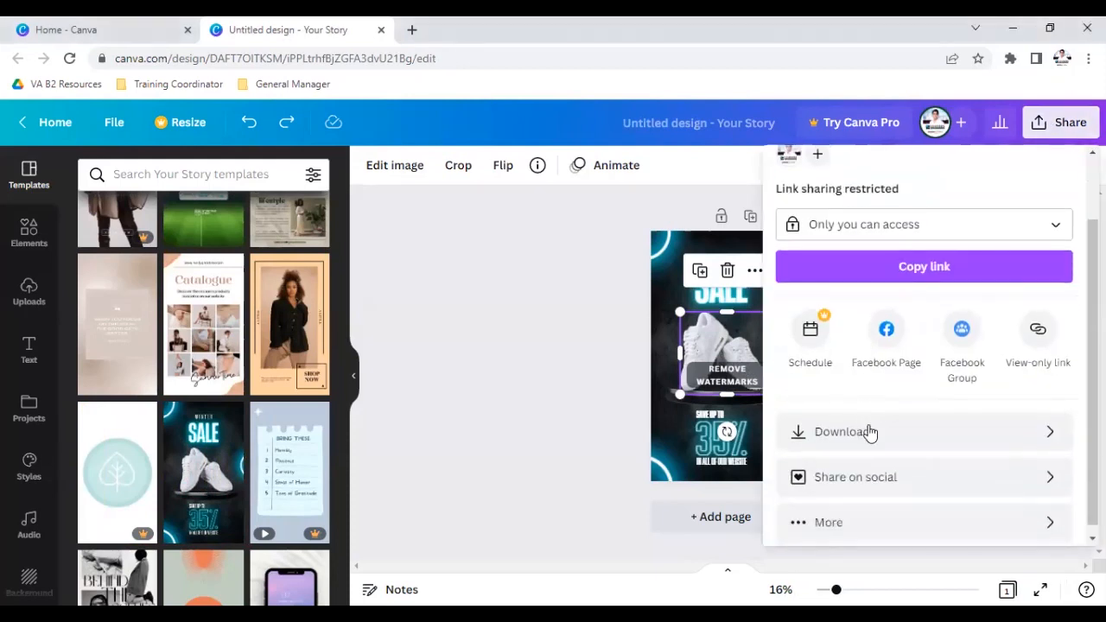
pyautogui.click(1031, 438)
pyautogui.click(914, 410)
pyautogui.click(824, 434)
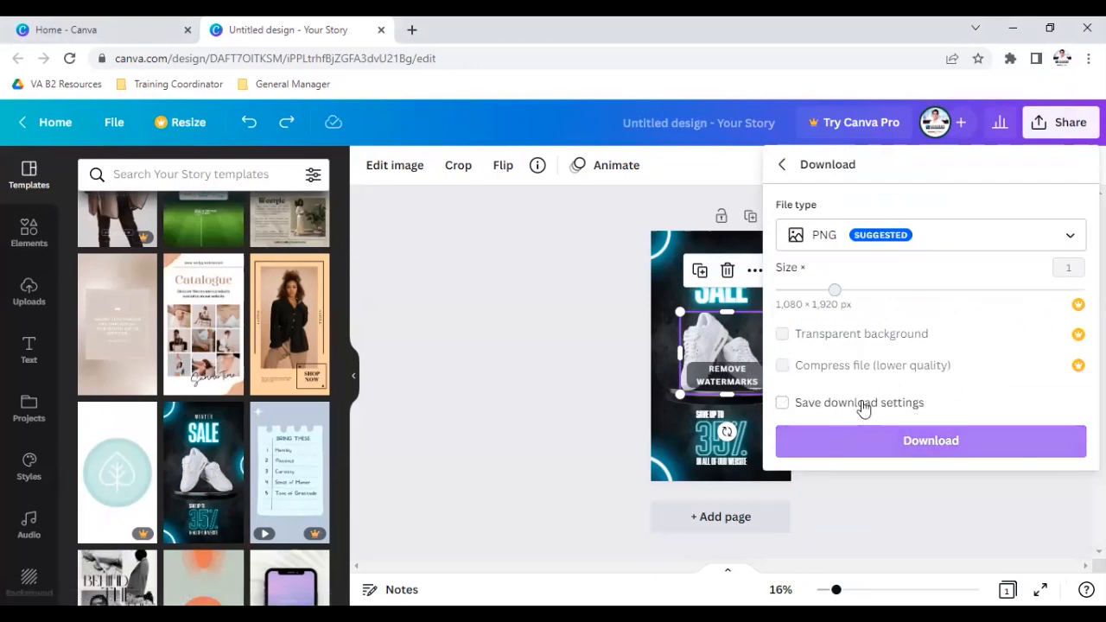
pyautogui.click(653, 386)
# Step: Try to download the Winter Sale design as a PNG, examine the premium content notice, and back out of sharing
pyautogui.click(1045, 122)
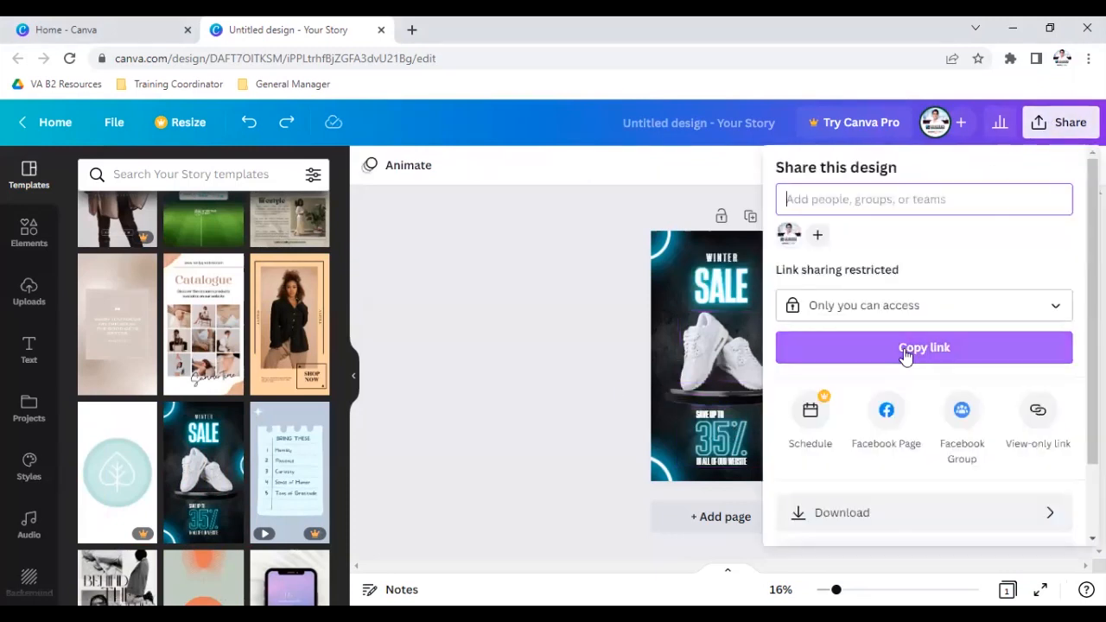
pyautogui.scroll(-2, 898, 406)
pyautogui.click(888, 427)
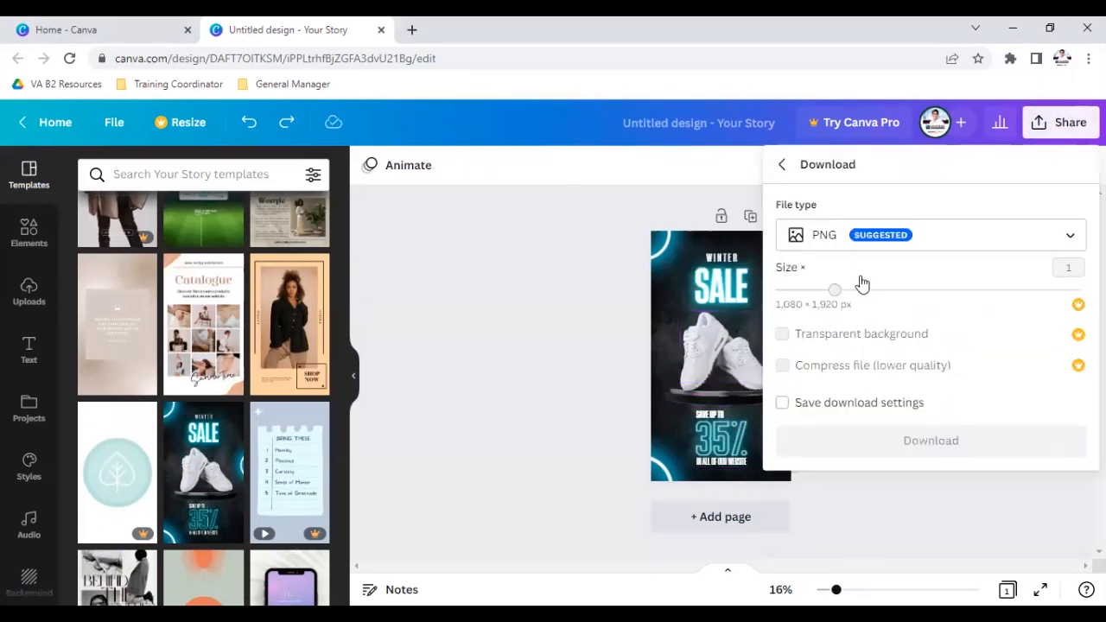
pyautogui.click(885, 445)
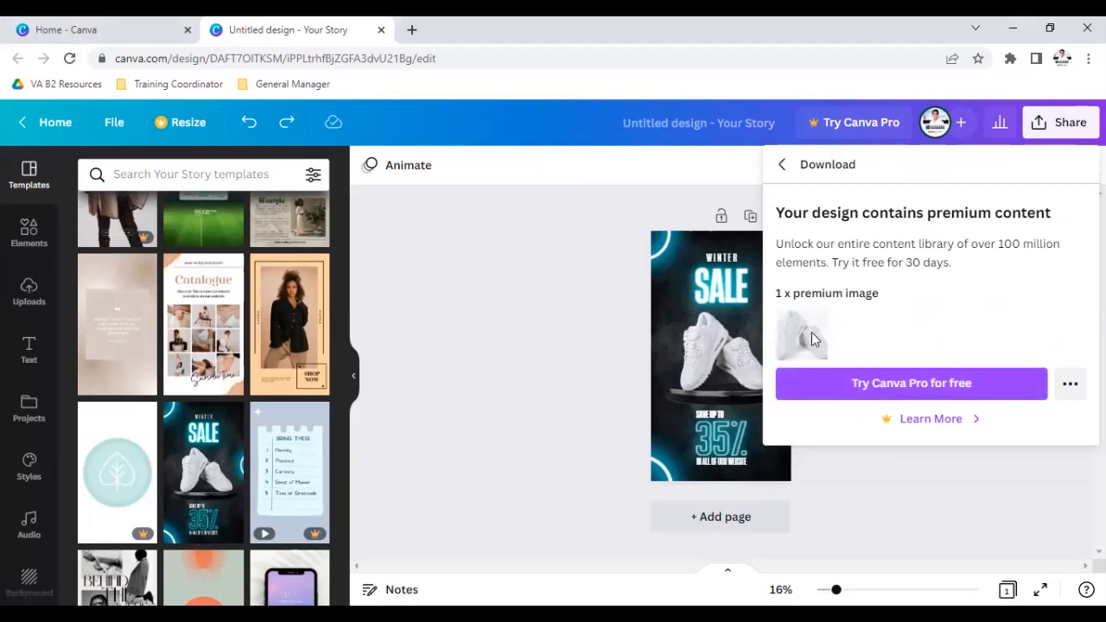
pyautogui.click(781, 165)
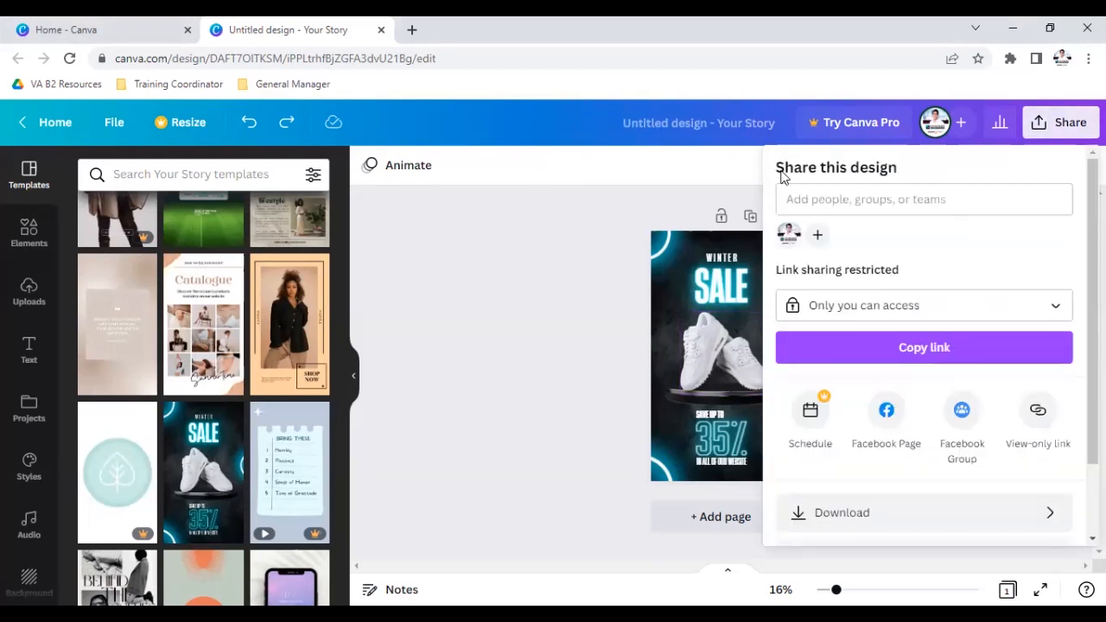
pyautogui.click(509, 320)
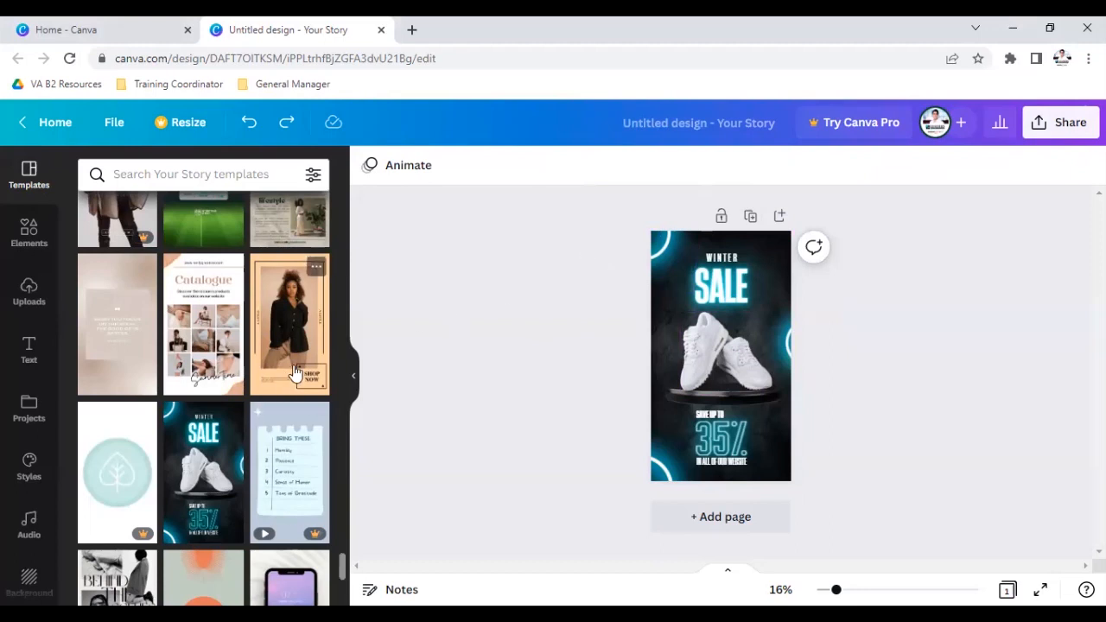
# Step: Filter the story templates by the royal blue color
pyautogui.scroll(-10, 194, 217)
pyautogui.scroll(-10, 195, 219)
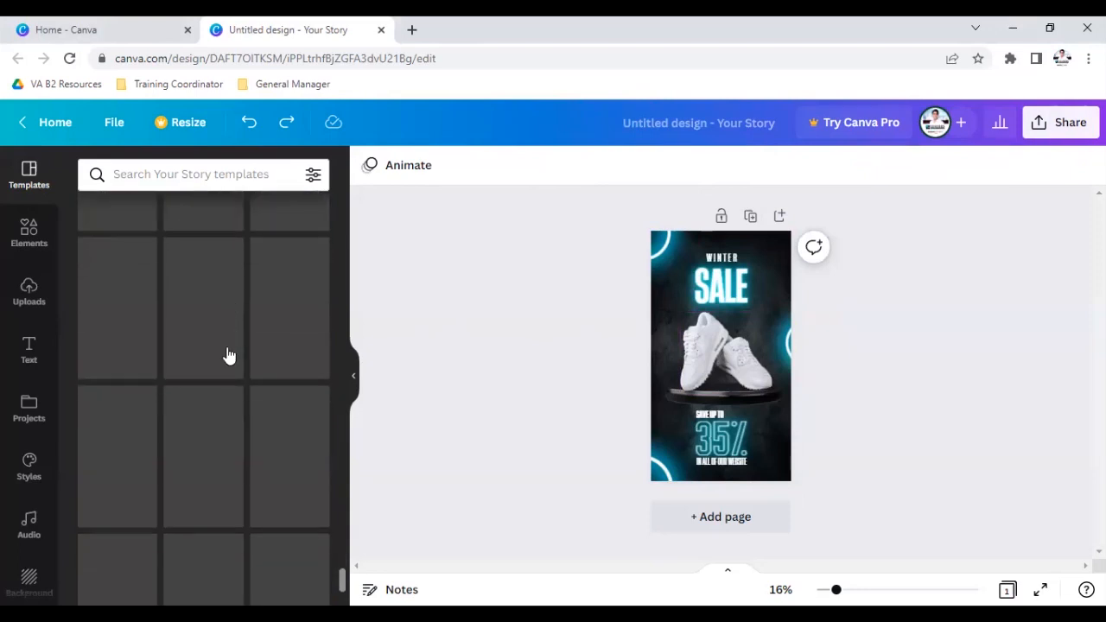
pyautogui.scroll(-3, 234, 345)
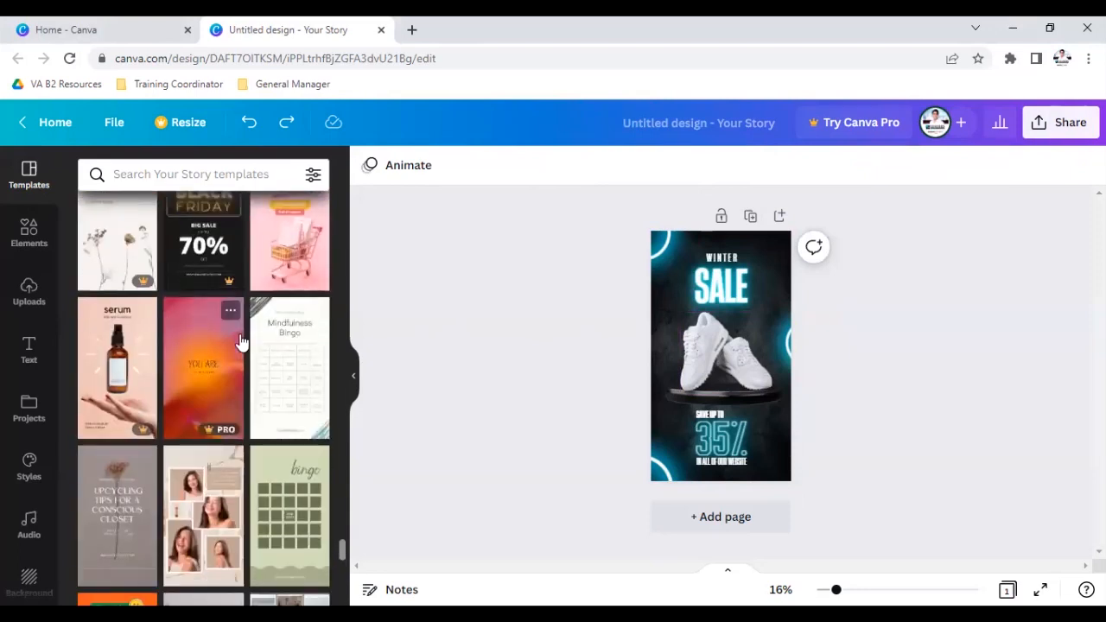
pyautogui.scroll(2, 241, 342)
pyautogui.click(314, 175)
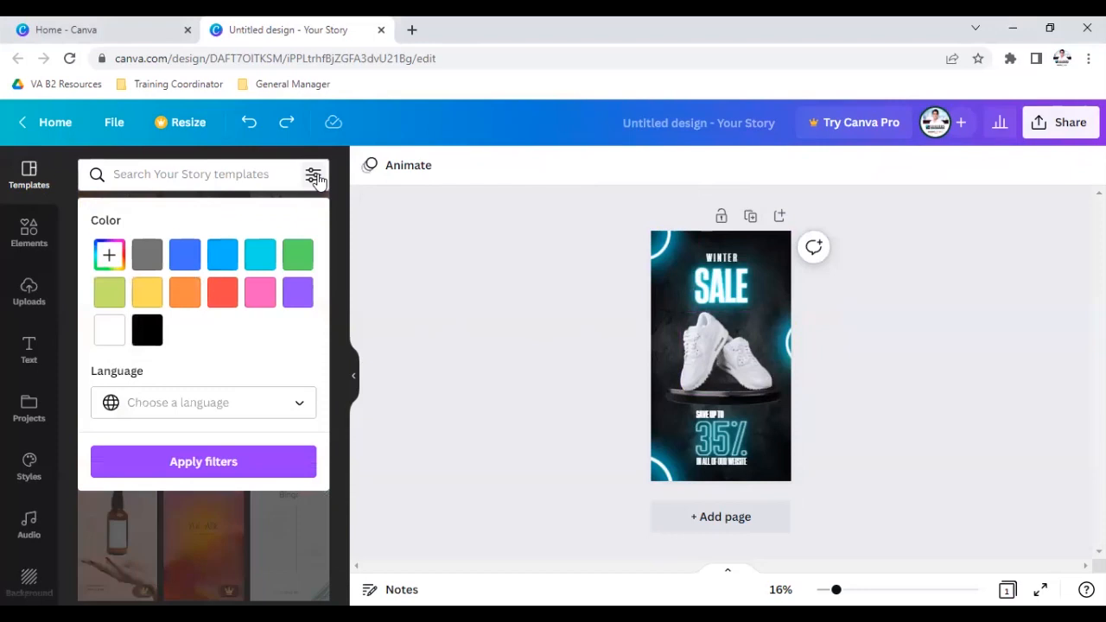
pyautogui.click(184, 256)
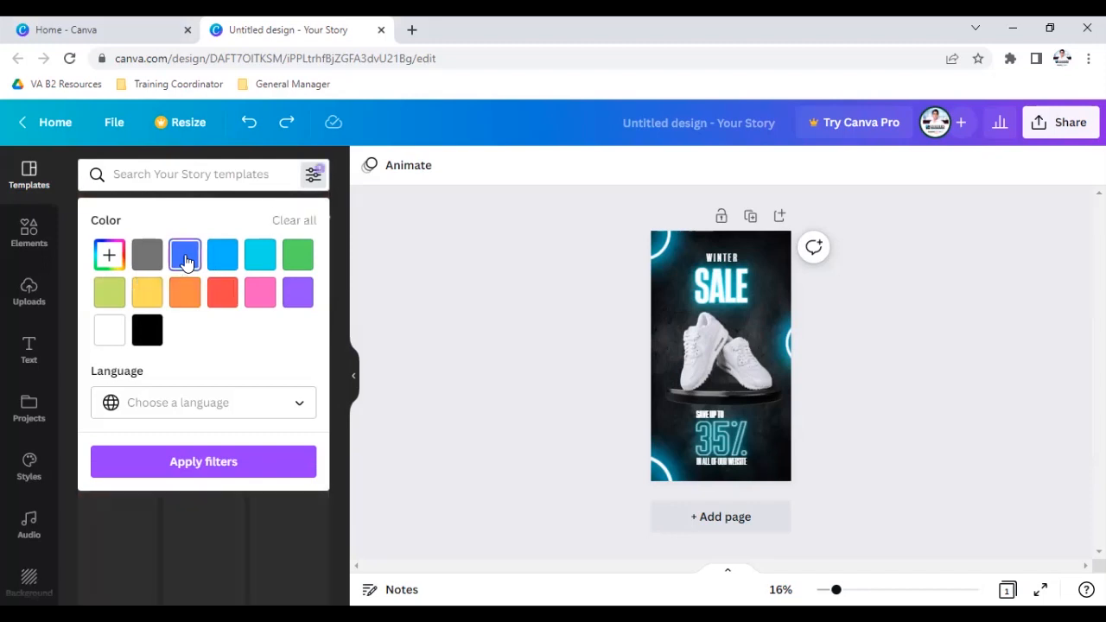
pyautogui.click(229, 461)
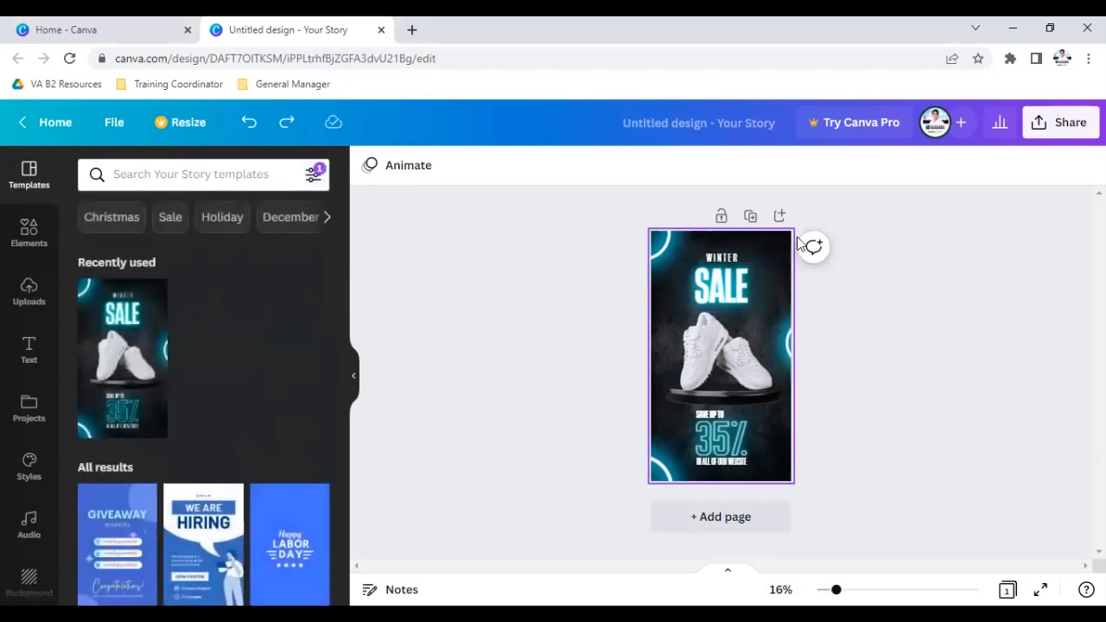
# Step: Find the blue We Are Hiring template for a content creator and graphic designer and apply it to the story page
pyautogui.scroll(-3, 240, 410)
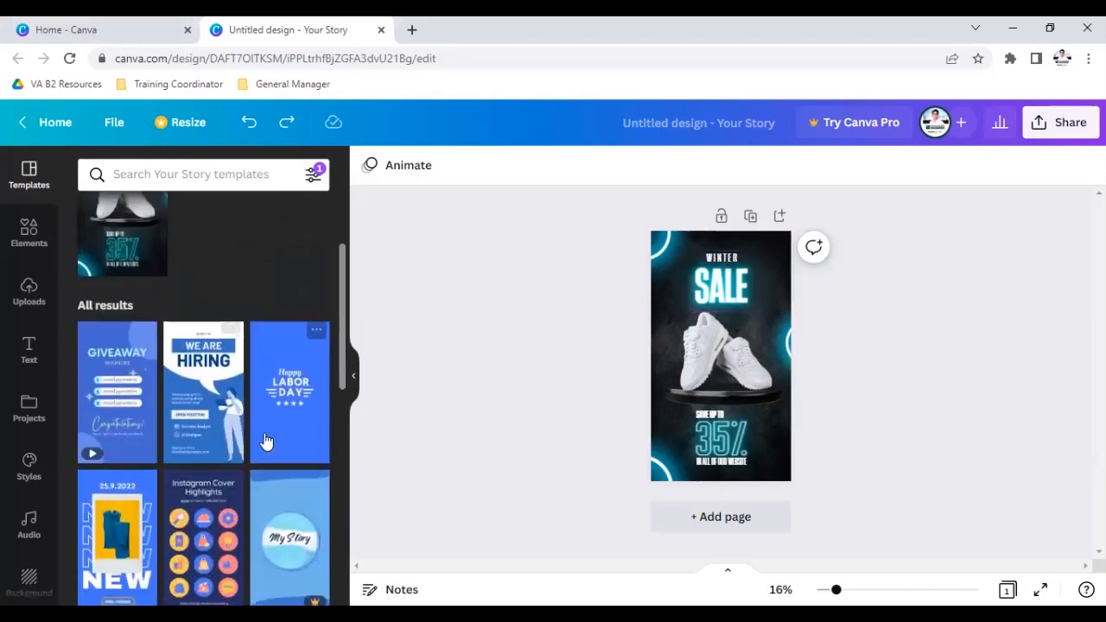
pyautogui.scroll(-2, 259, 436)
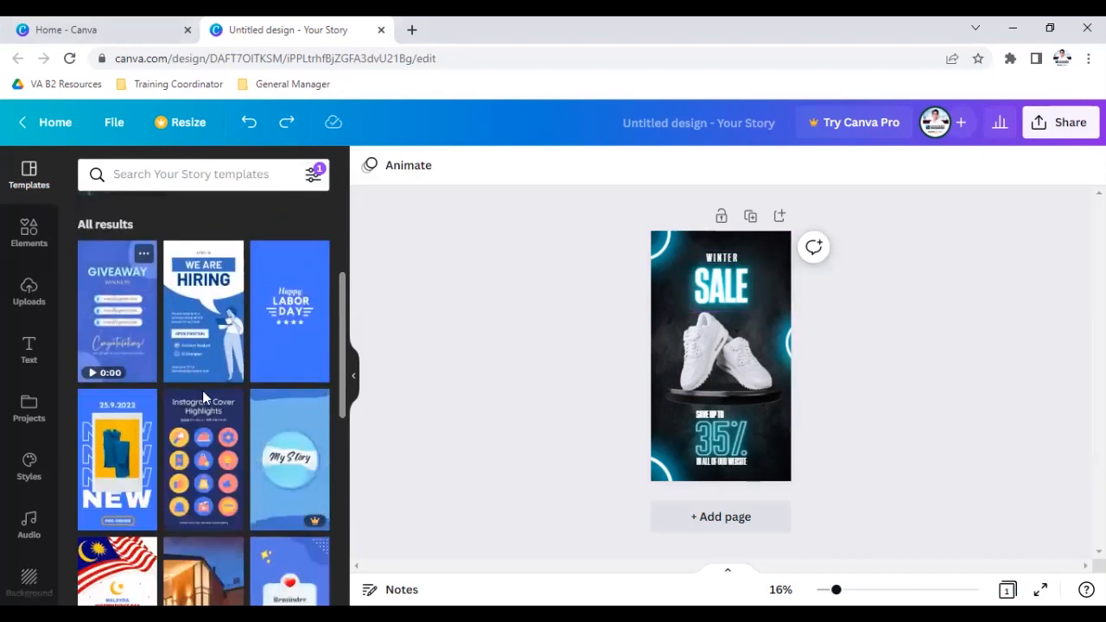
pyautogui.scroll(-3, 202, 391)
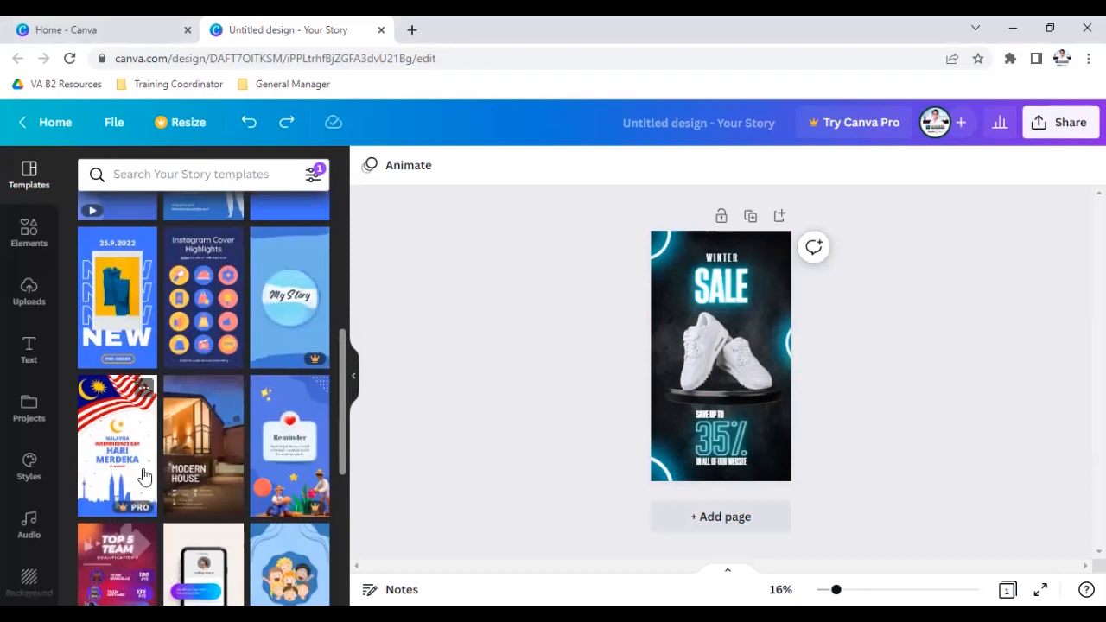
pyautogui.scroll(-3, 141, 399)
pyautogui.scroll(-3, 140, 399)
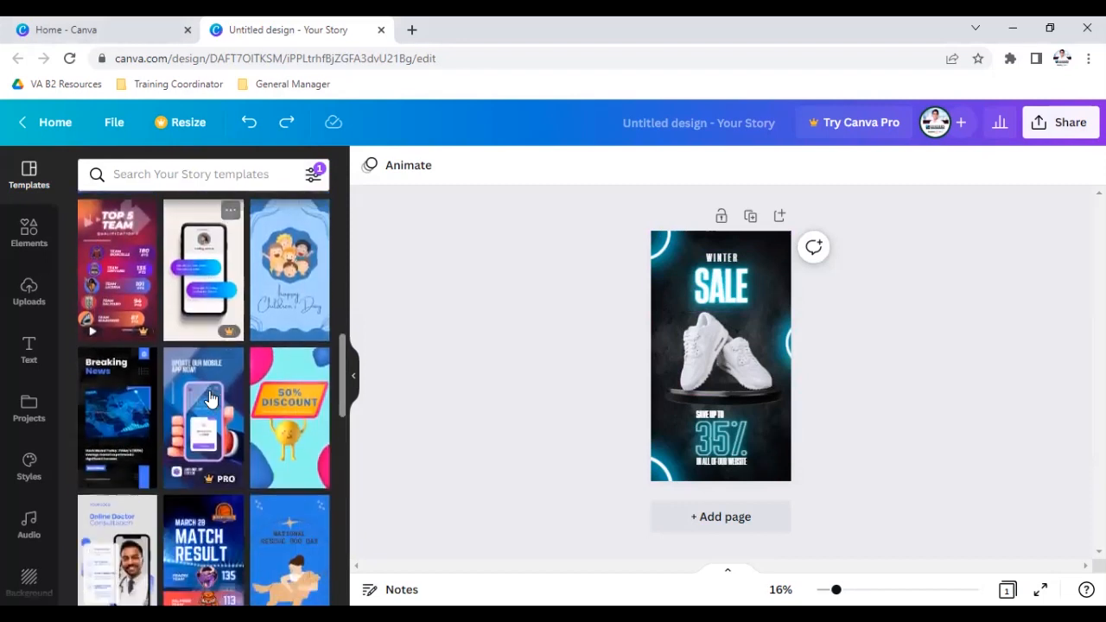
pyautogui.scroll(-5, 210, 398)
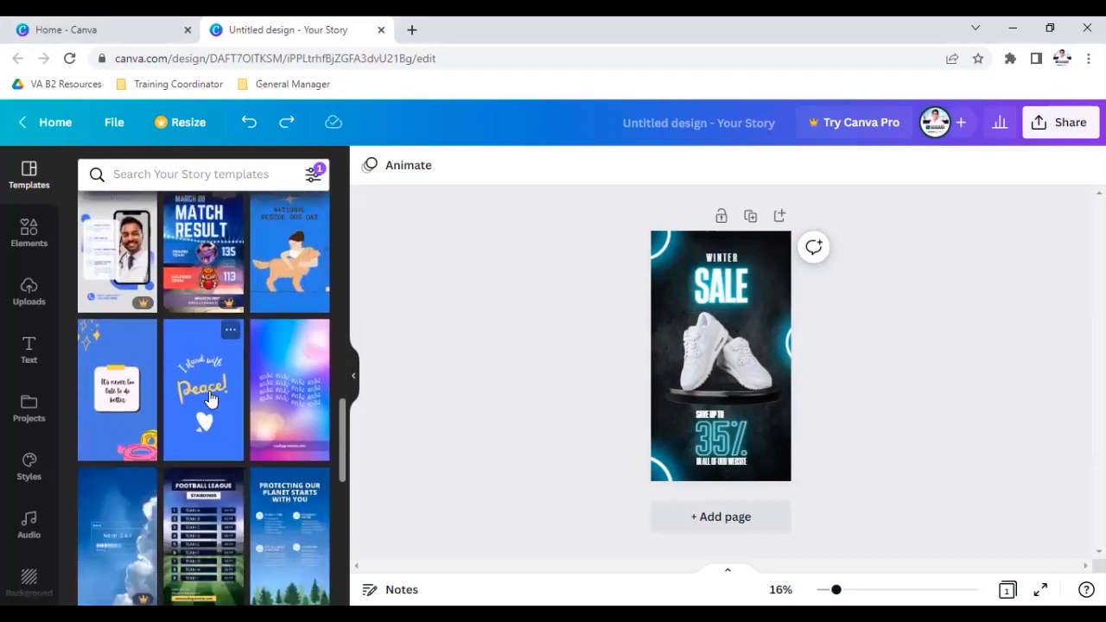
pyautogui.scroll(-4, 210, 397)
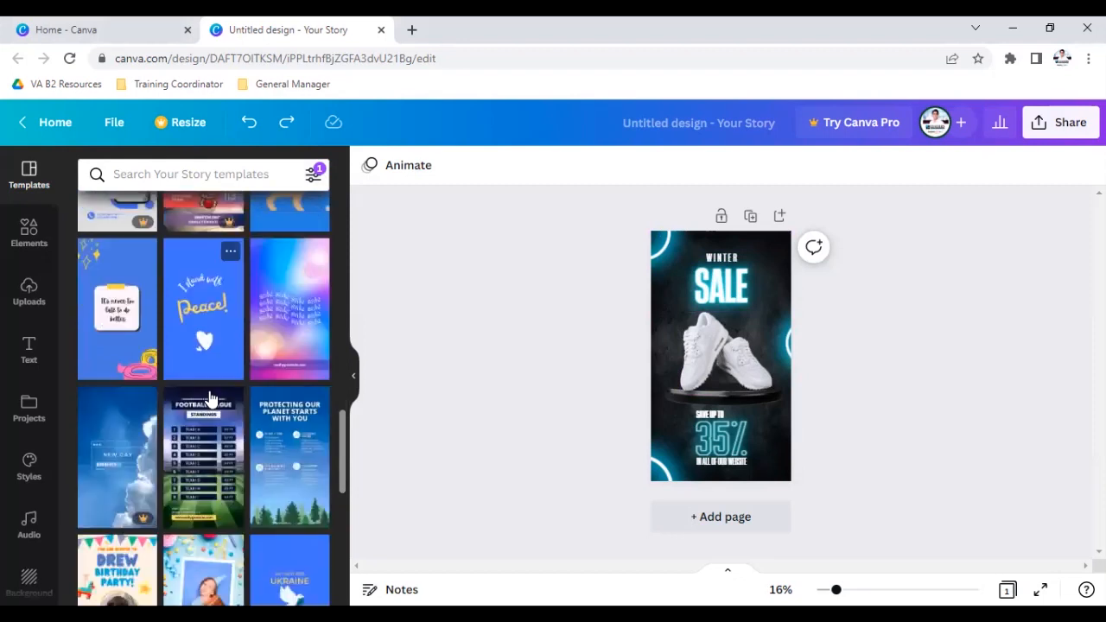
pyautogui.scroll(-2, 210, 397)
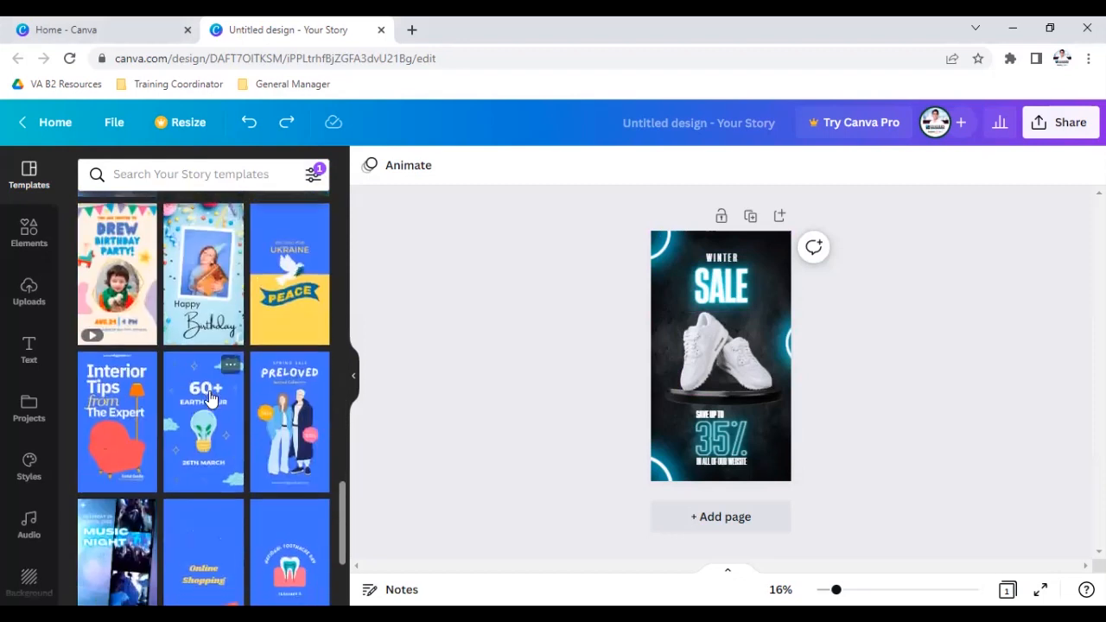
pyautogui.scroll(-2, 210, 397)
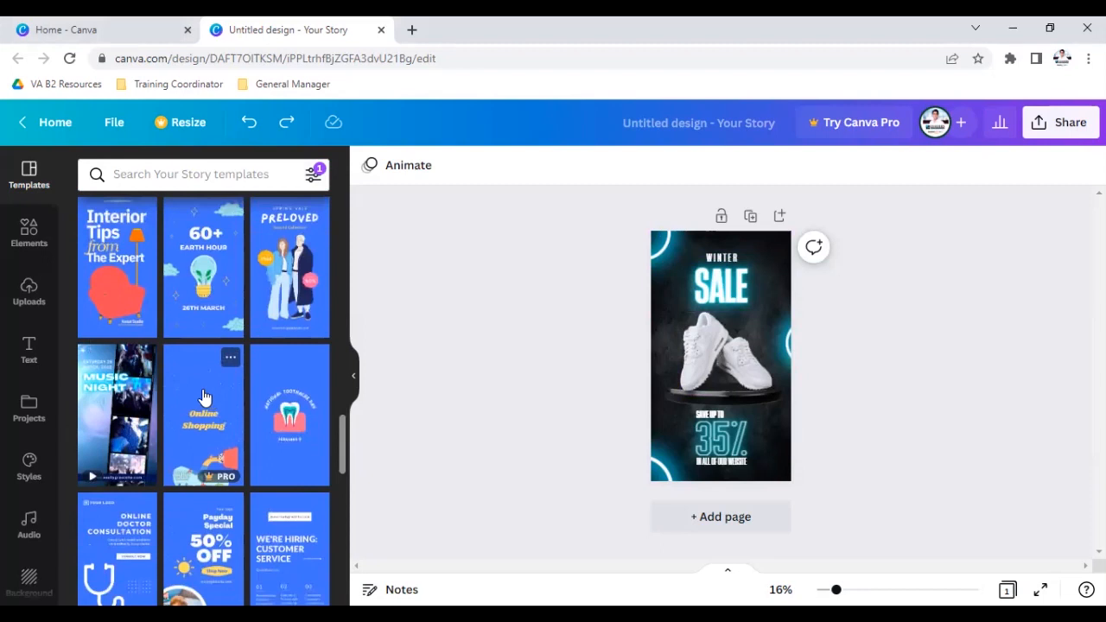
pyautogui.scroll(-3, 207, 397)
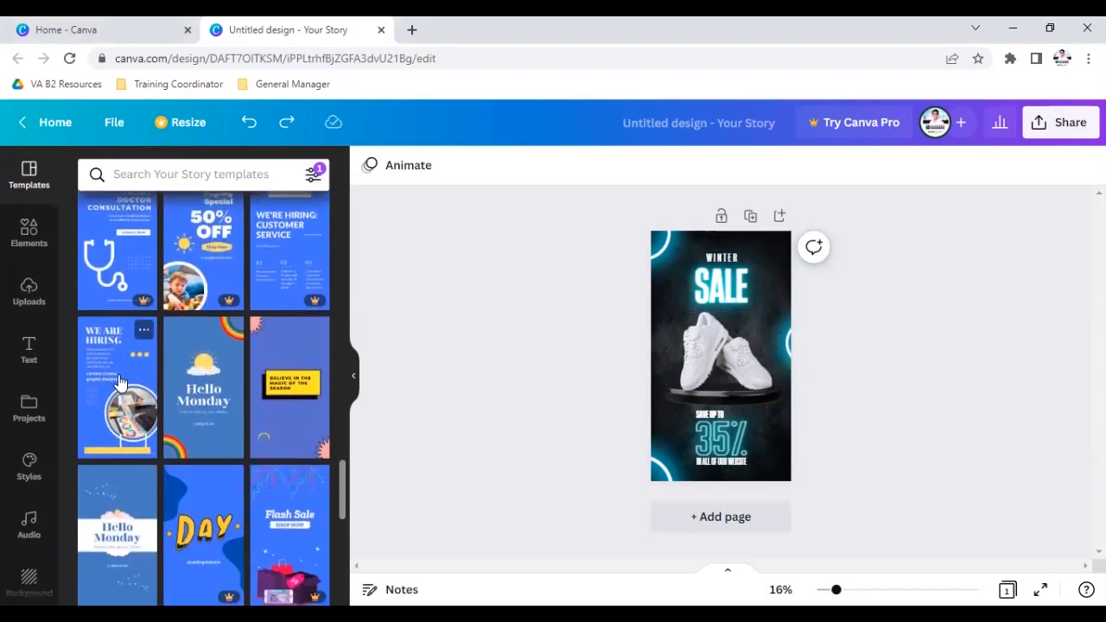
pyautogui.click(192, 396)
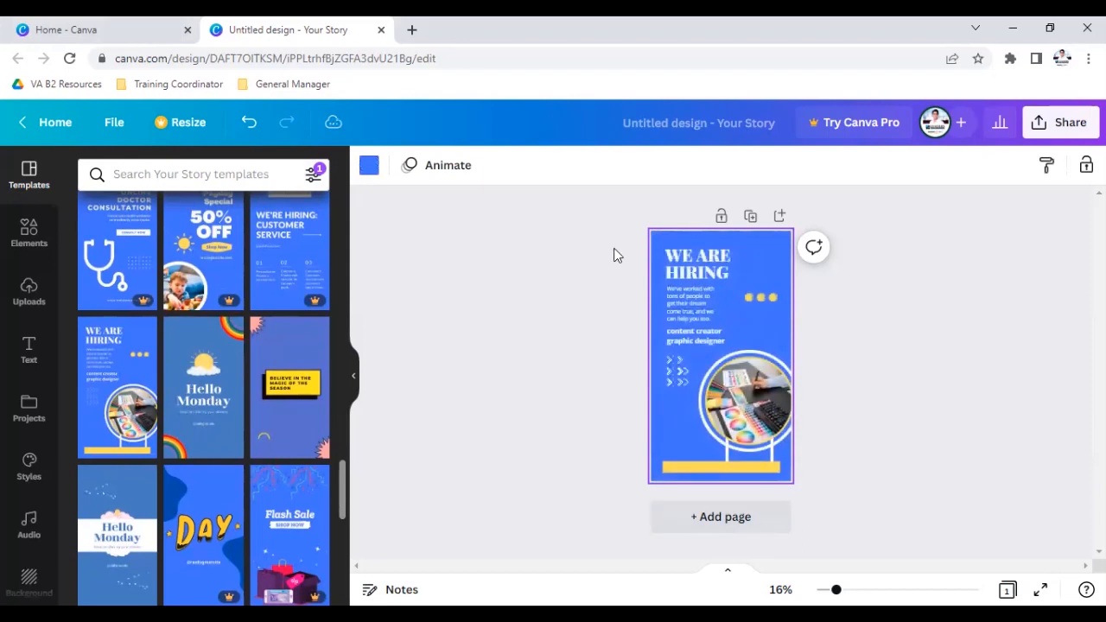
# Step: Duplicate the We Are Hiring page and delete the duplicate
pyautogui.click(749, 216)
pyautogui.scroll(1, 829, 338)
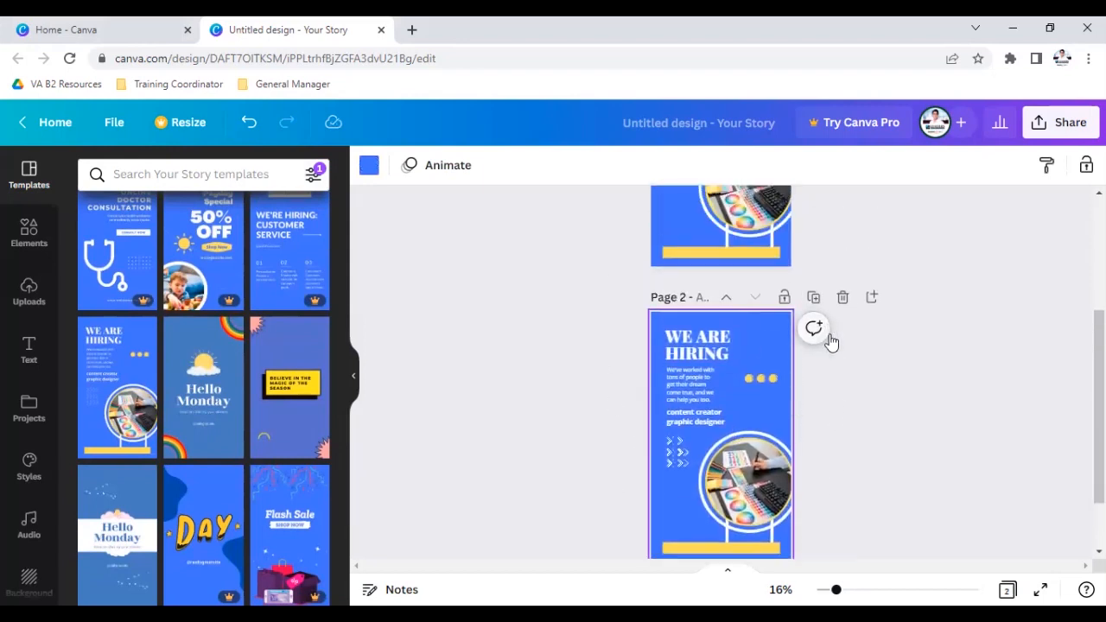
pyautogui.click(844, 297)
# Step: Add the language Türkçe (Türkiye) to the blue template filter and browse the filtered templates
pyautogui.scroll(5, 303, 348)
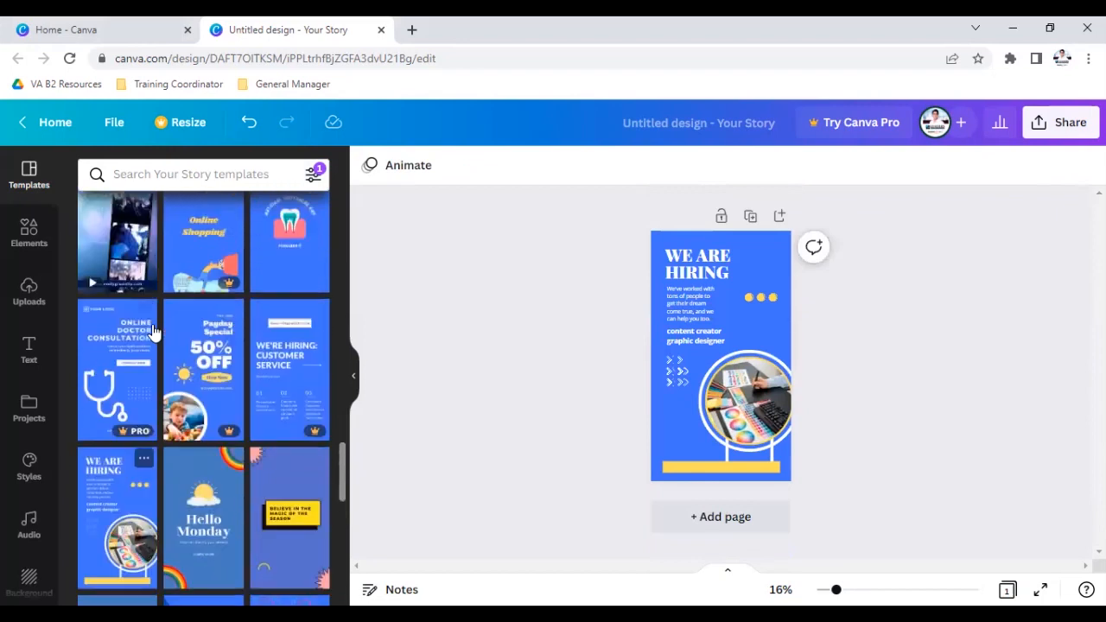
pyautogui.click(315, 175)
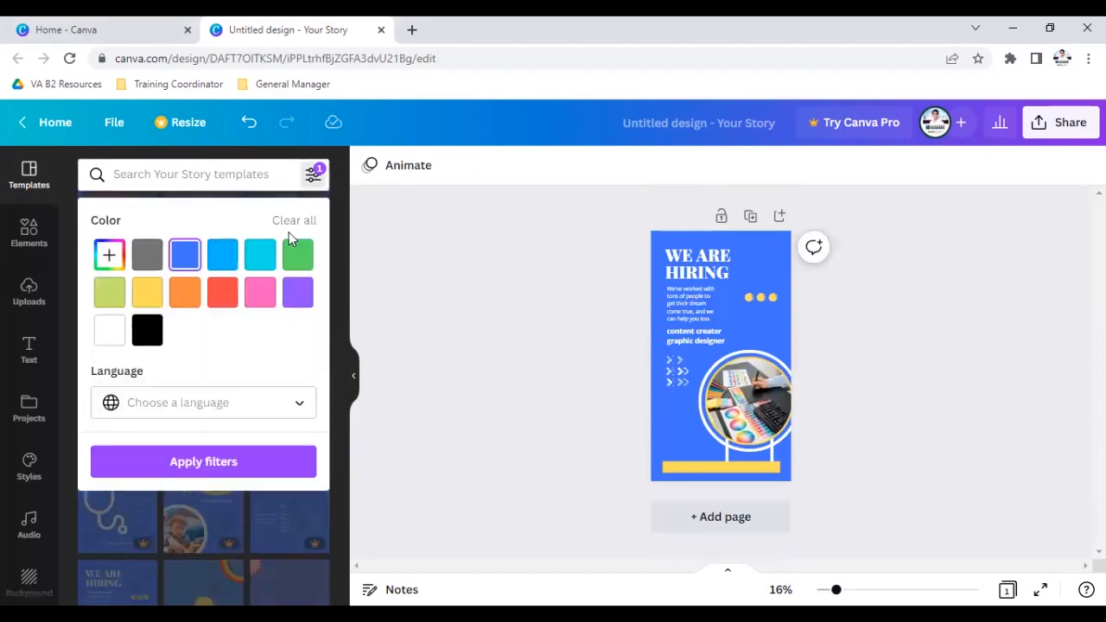
pyautogui.click(242, 411)
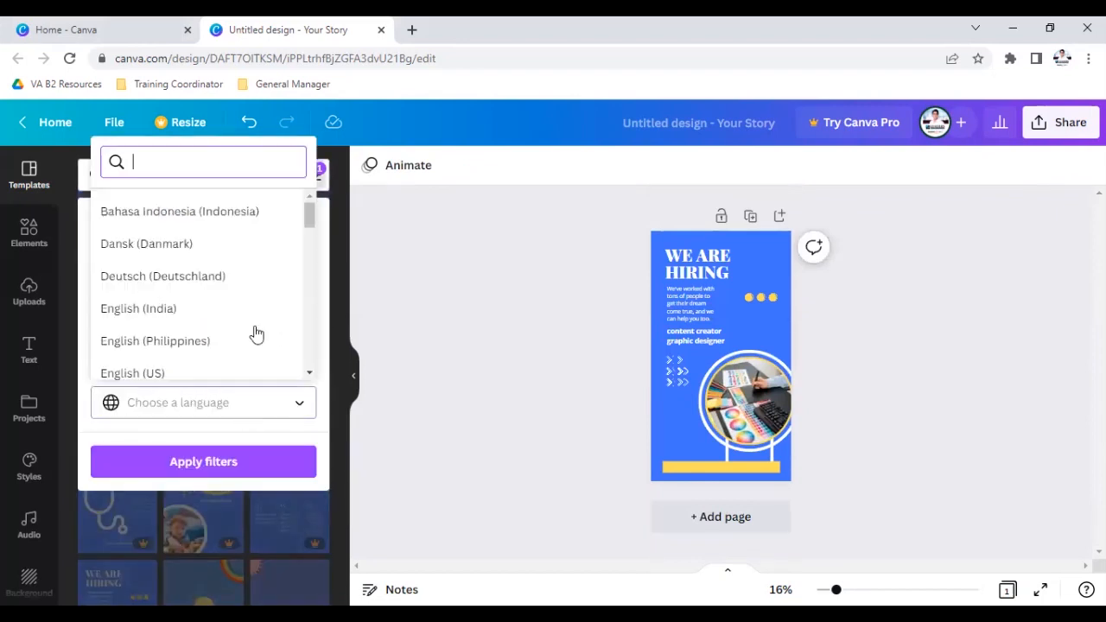
pyautogui.moveTo(305, 218); pyautogui.dragTo(301, 321)
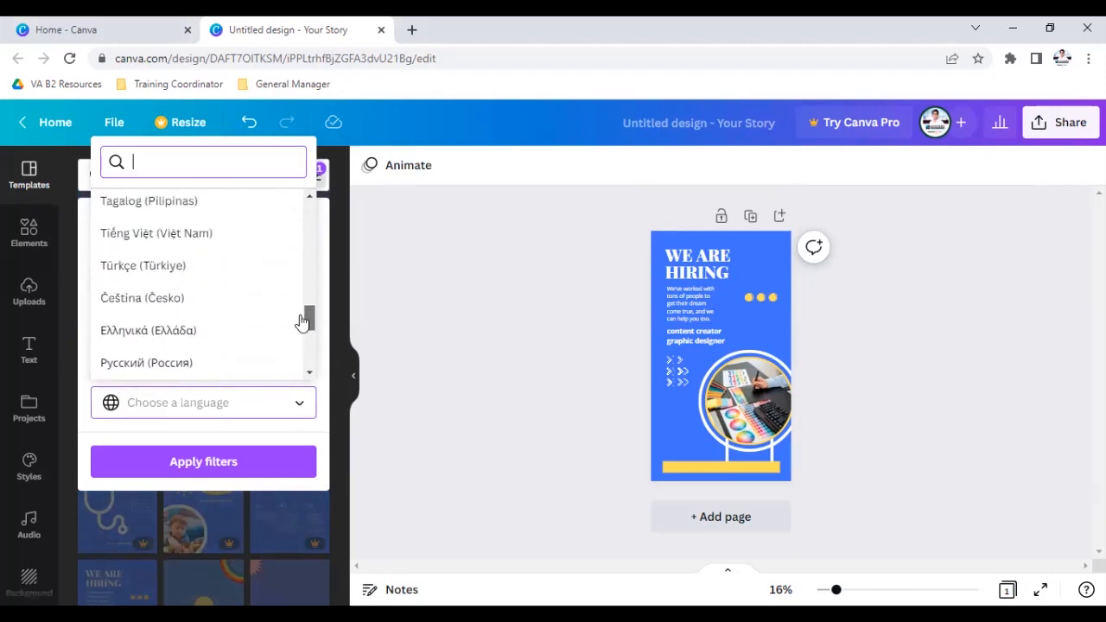
pyautogui.click(182, 268)
pyautogui.click(205, 457)
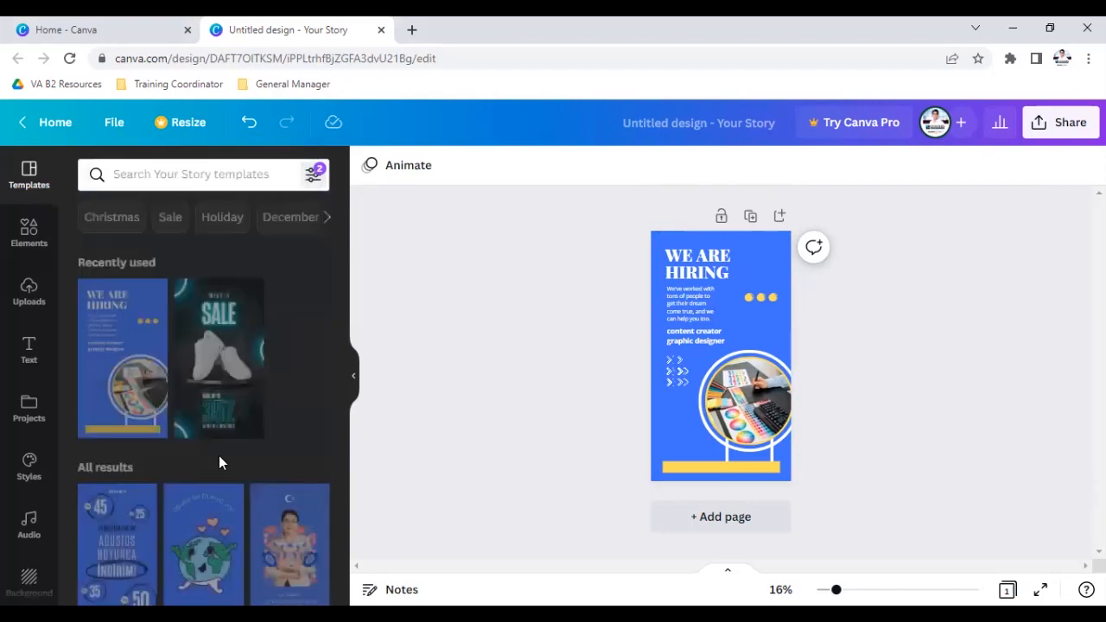
pyautogui.scroll(-5, 288, 408)
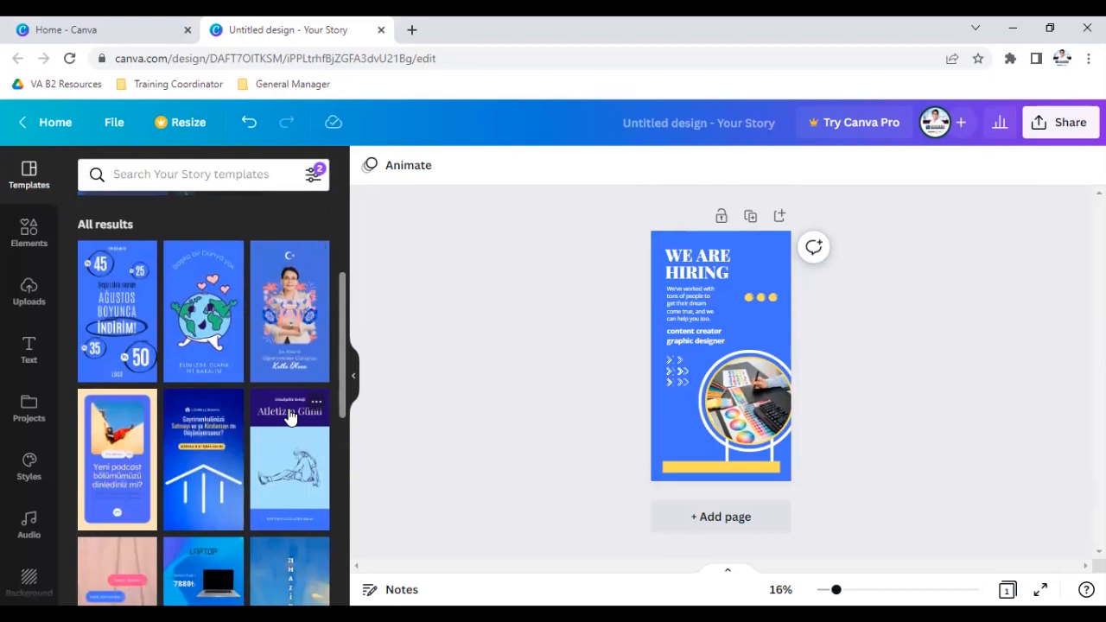
# Step: Apply the blue Turkish real estate template "Gayrimenkulünüzü Satmayı ve ya Kiralamayı mı Düşünüyorsunuz?" to the story page
pyautogui.scroll(-1, 194, 436)
pyautogui.click(201, 397)
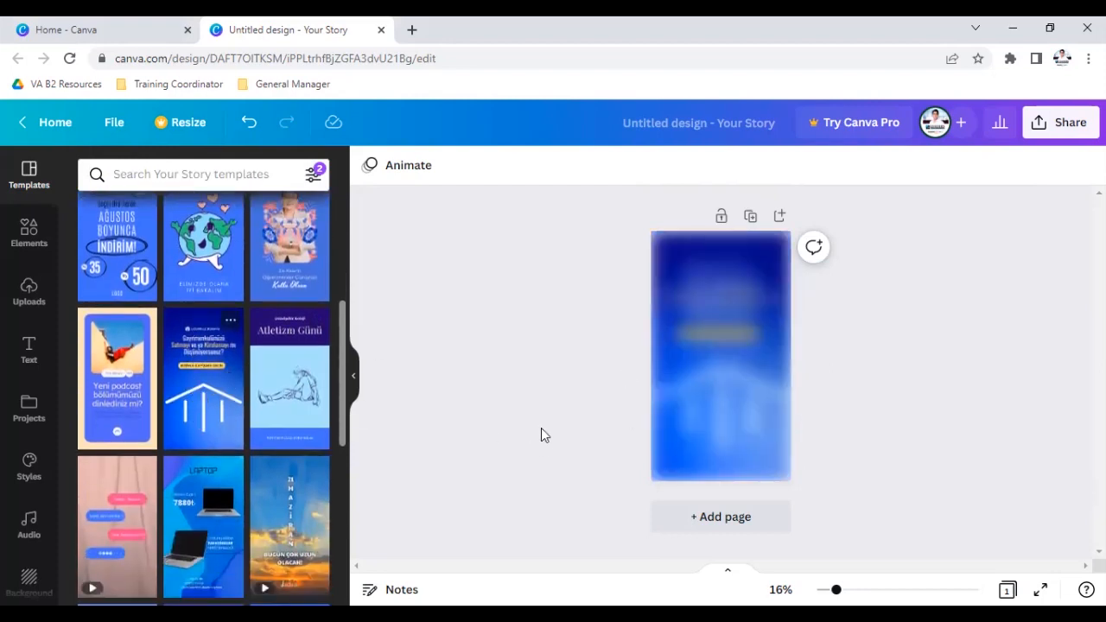
pyautogui.click(889, 361)
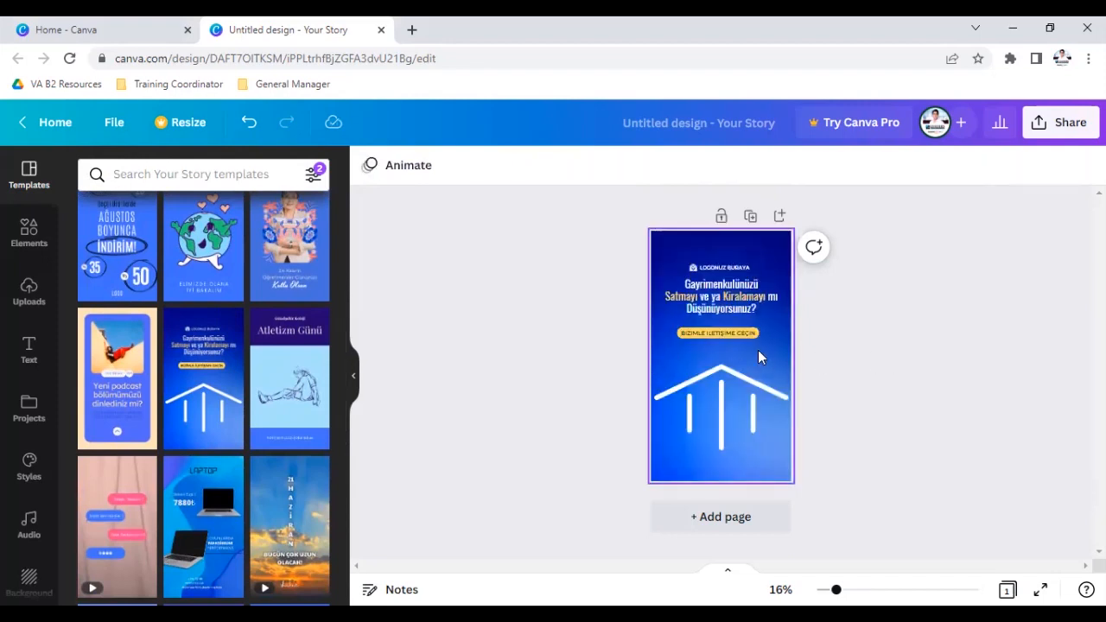
pyautogui.moveTo(618, 240); pyautogui.dragTo(791, 466)
pyautogui.click(596, 361)
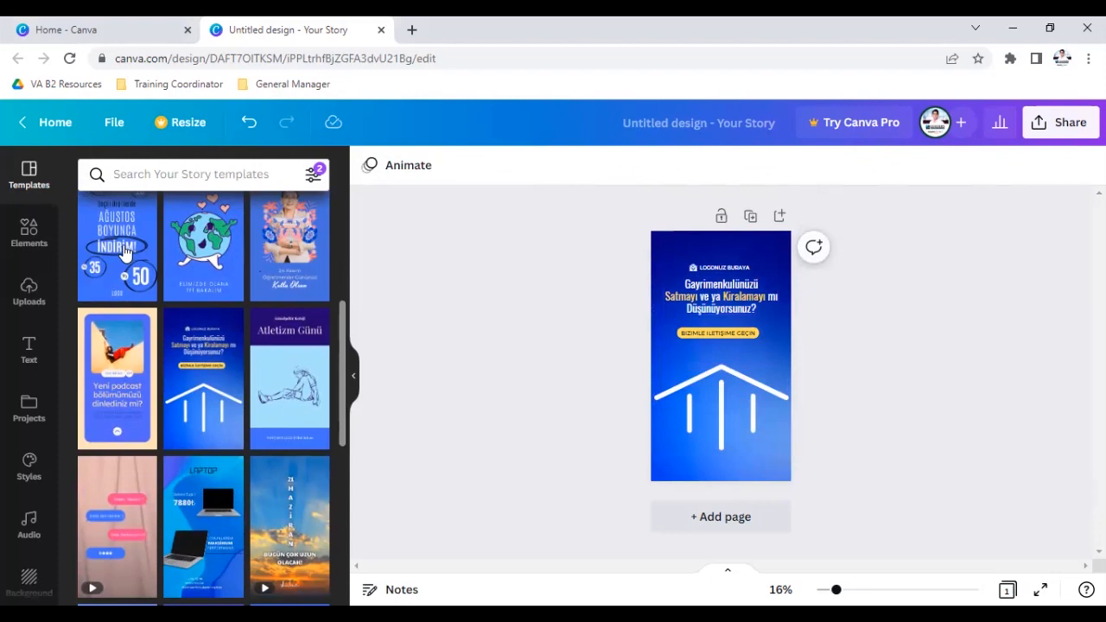
# Step: Check the Instagram Story entry in the home page's list of design types and return to the story design
pyautogui.scroll(3, 195, 373)
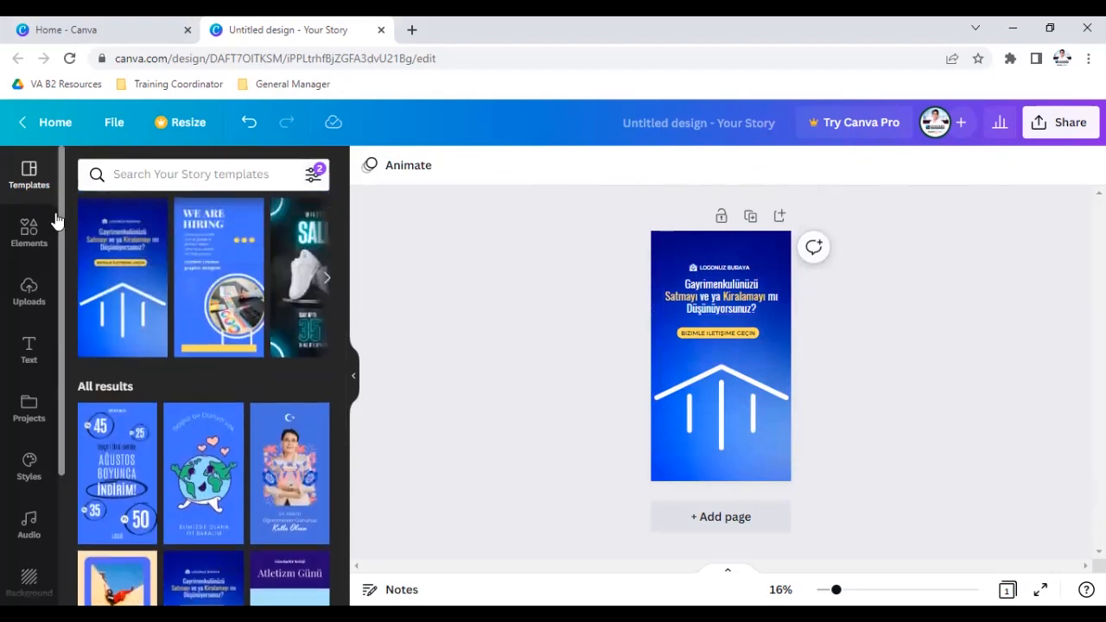
pyautogui.moveTo(631, 233); pyautogui.dragTo(794, 242)
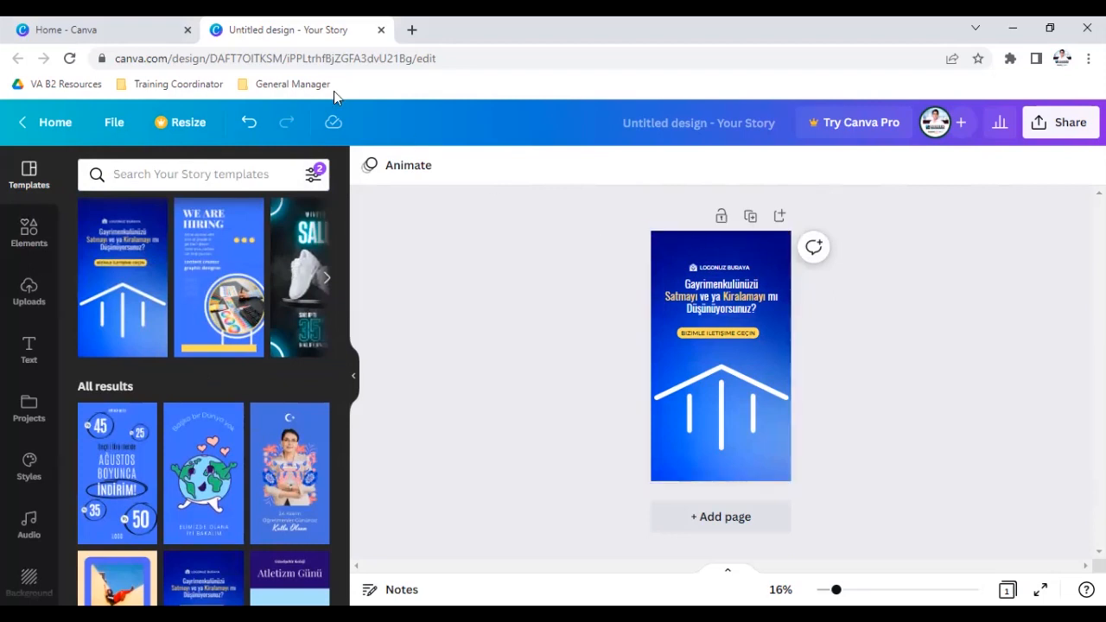
pyautogui.click(124, 35)
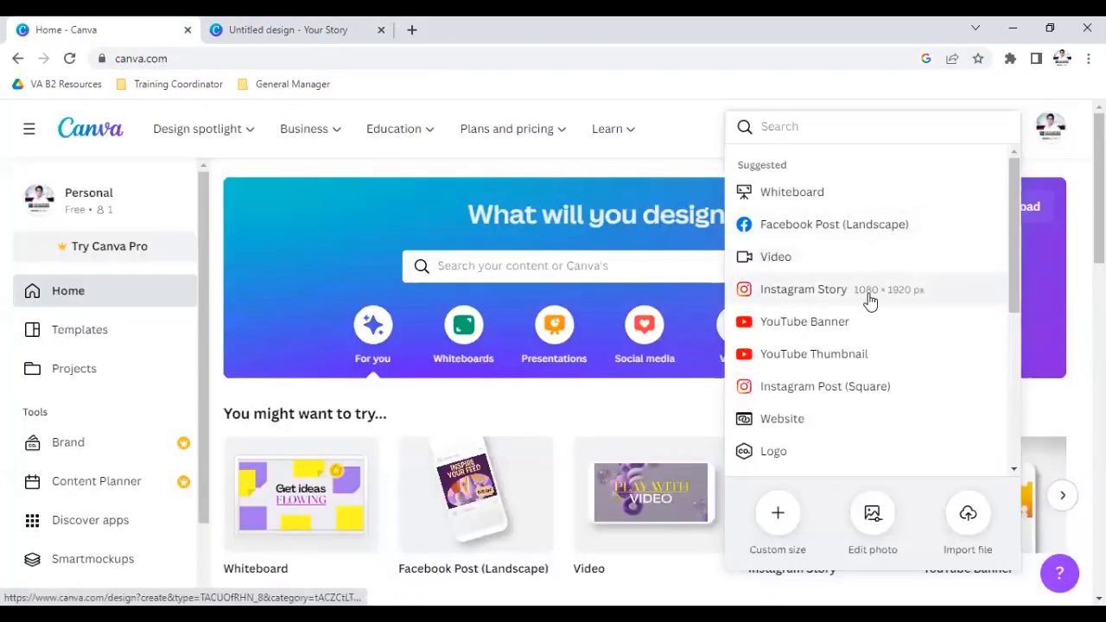
pyautogui.click(242, 29)
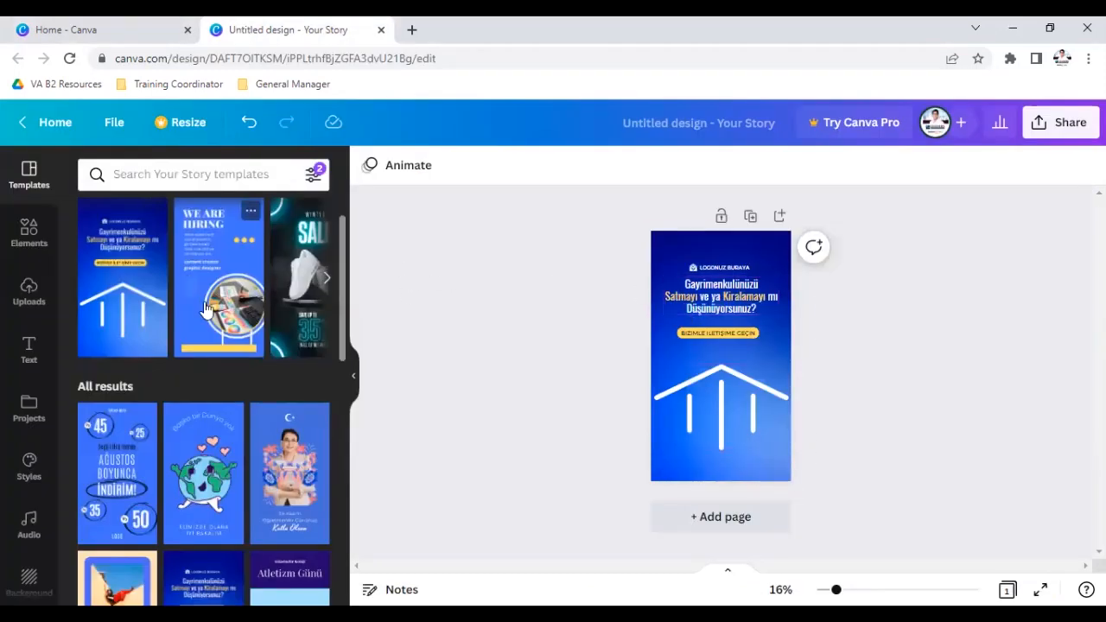
# Step: Find the blue e-sports template "Oyuna Hazır Mısın?" among the filtered results and apply it to the story page
pyautogui.scroll(-3, 207, 429)
pyautogui.scroll(-1, 208, 424)
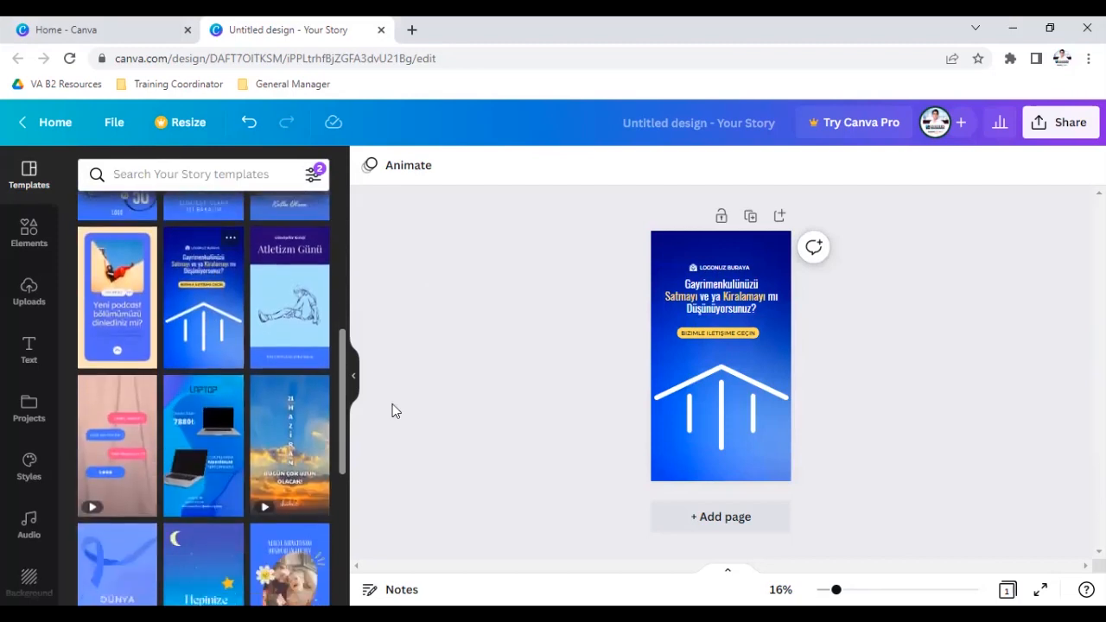
pyautogui.scroll(-2, 200, 322)
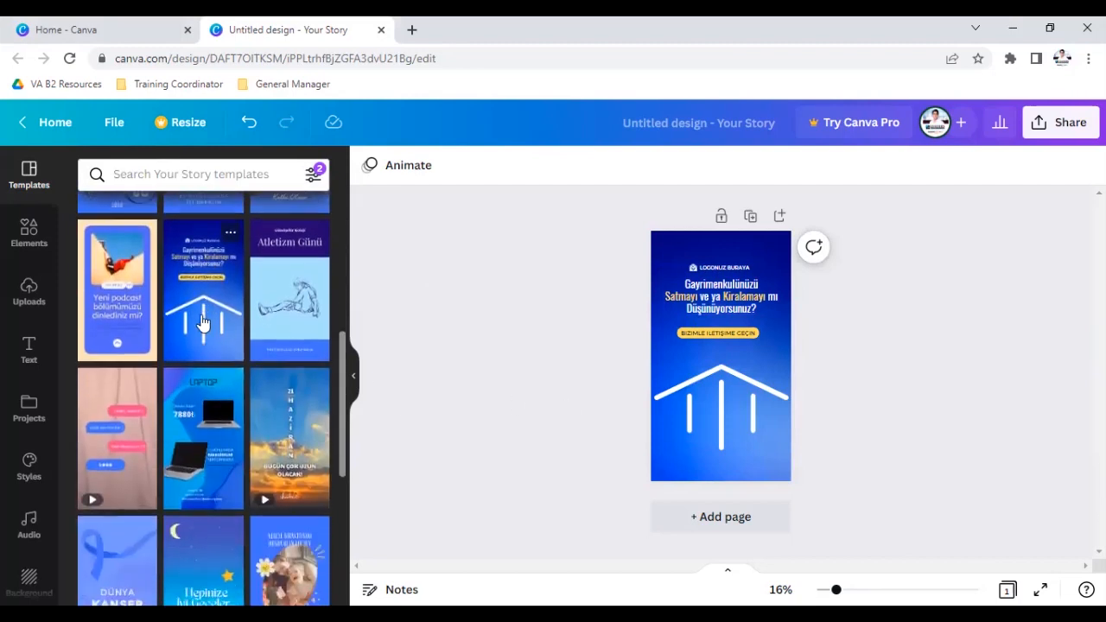
pyautogui.scroll(2, 200, 328)
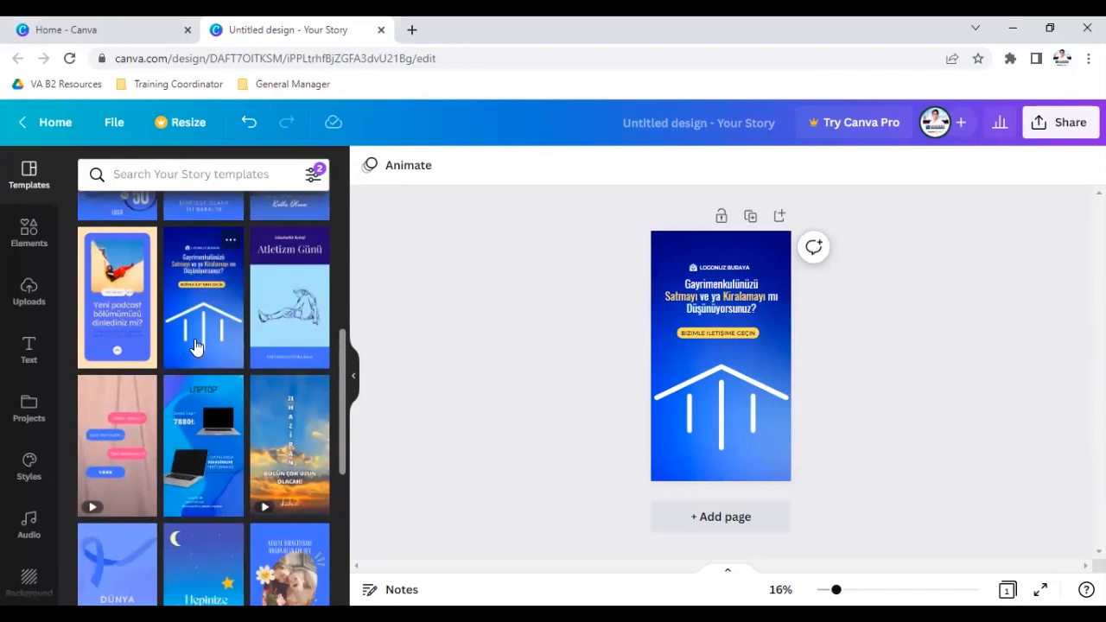
pyautogui.scroll(-3, 195, 425)
pyautogui.scroll(-3, 194, 423)
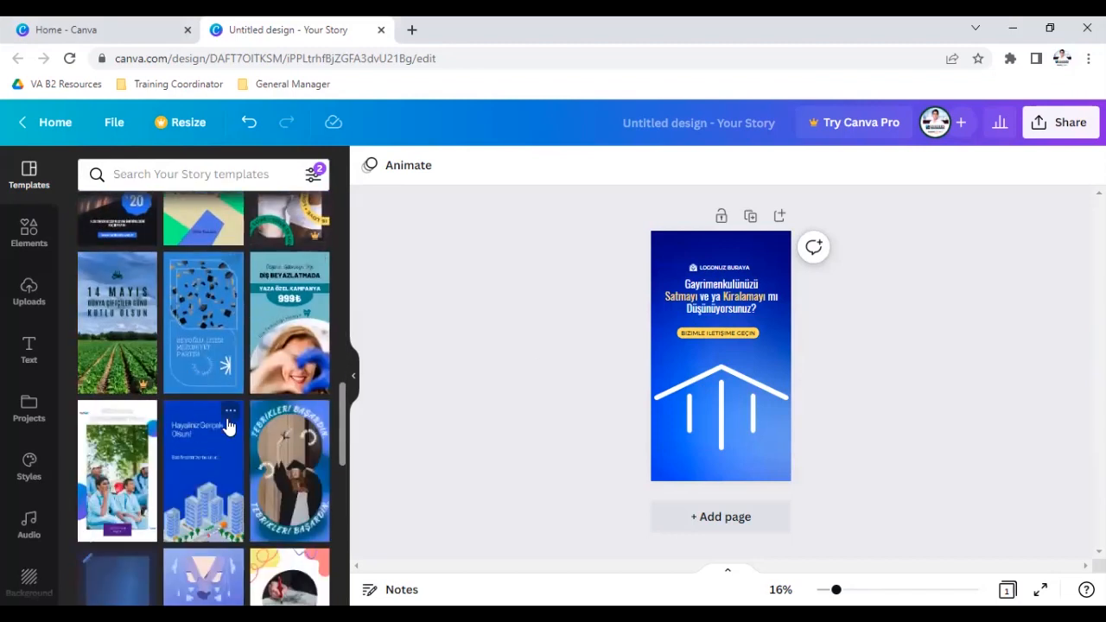
pyautogui.scroll(-3, 229, 425)
pyautogui.scroll(-3, 216, 449)
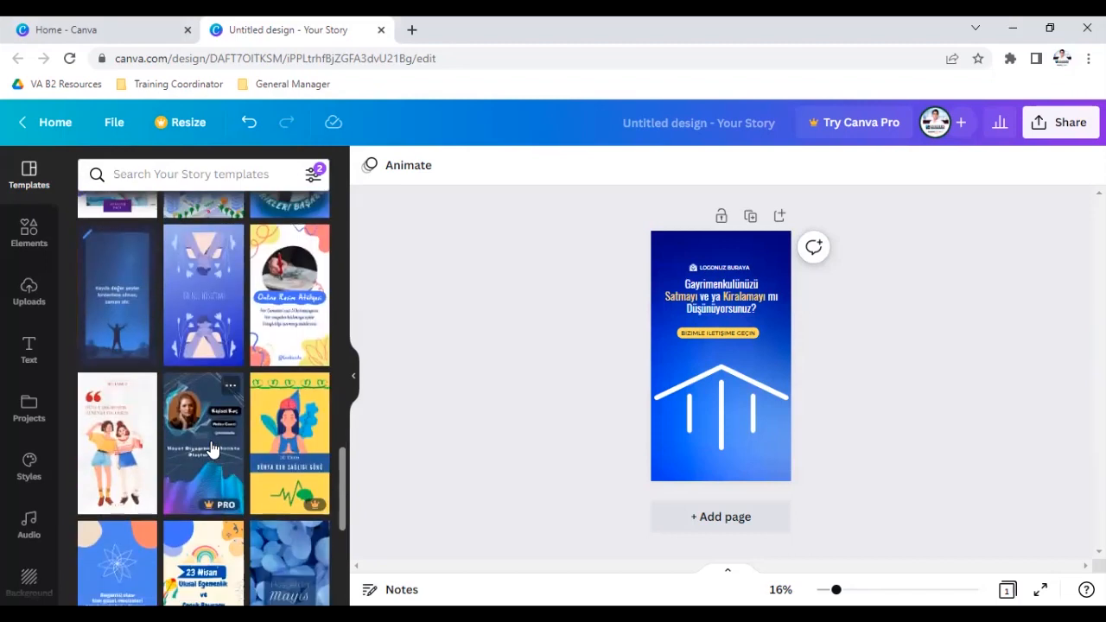
pyautogui.scroll(-5, 212, 447)
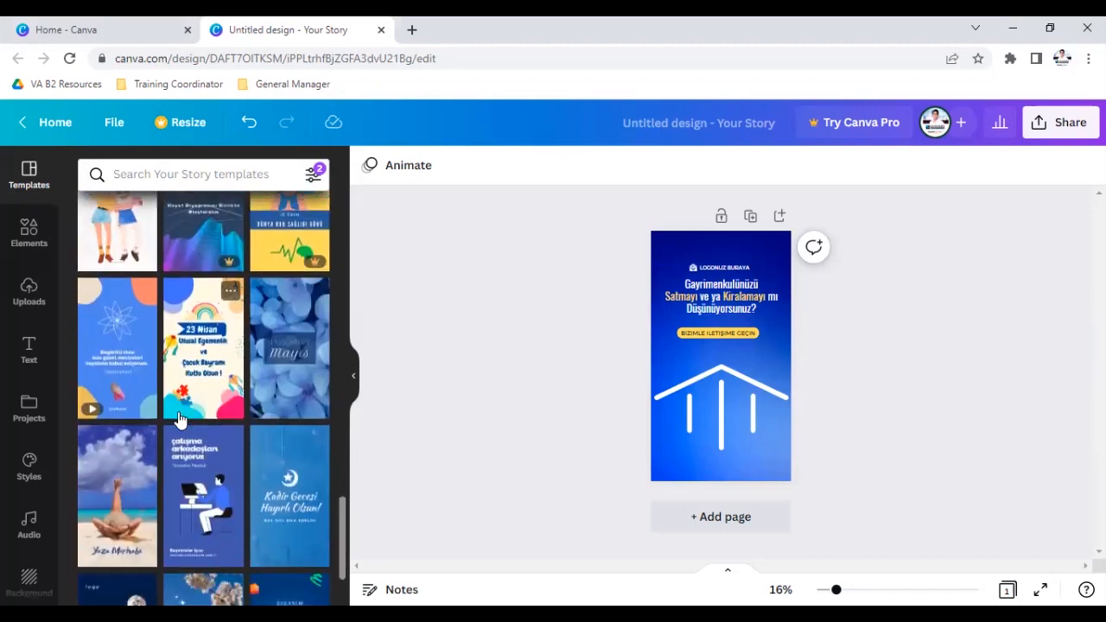
pyautogui.scroll(-2, 180, 419)
pyautogui.scroll(-2, 180, 419)
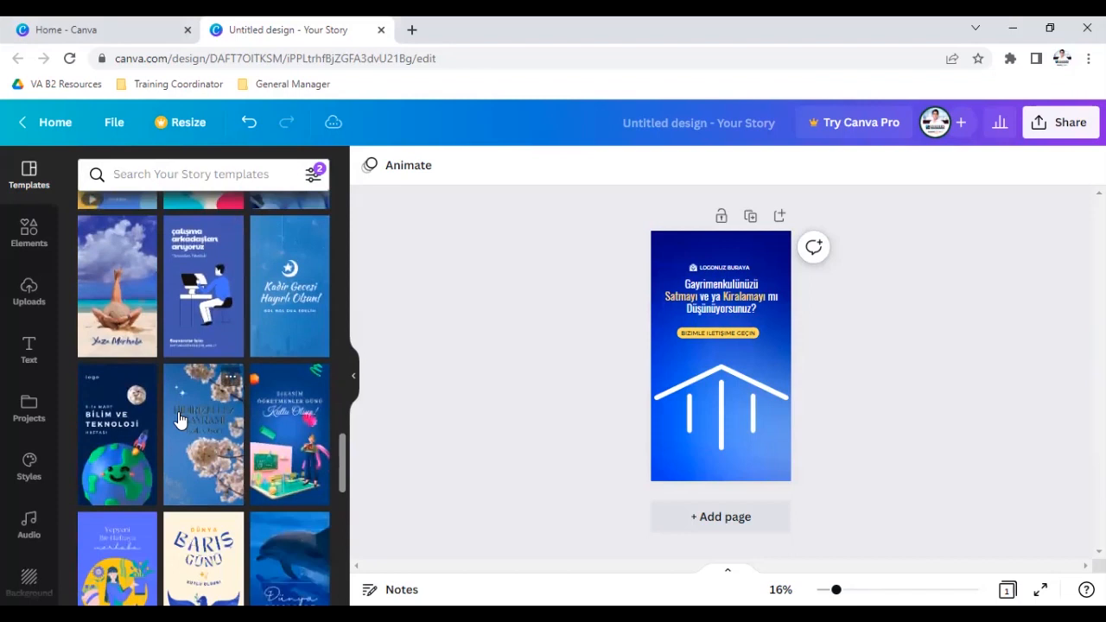
pyautogui.scroll(-4, 178, 418)
pyautogui.scroll(-1, 178, 419)
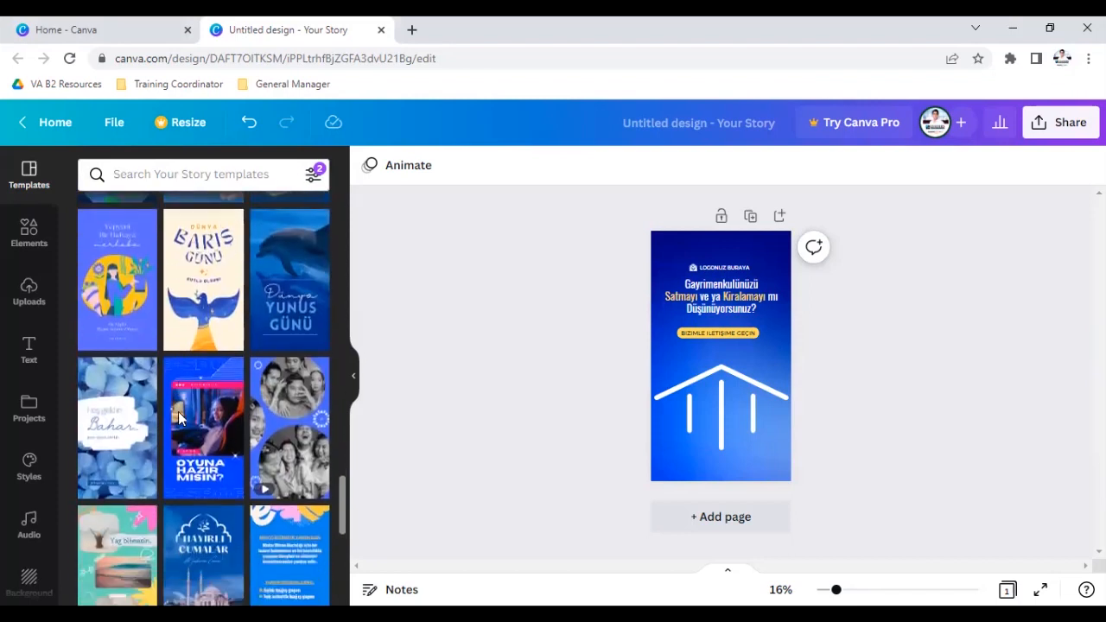
pyautogui.scroll(-2, 178, 418)
pyautogui.click(207, 359)
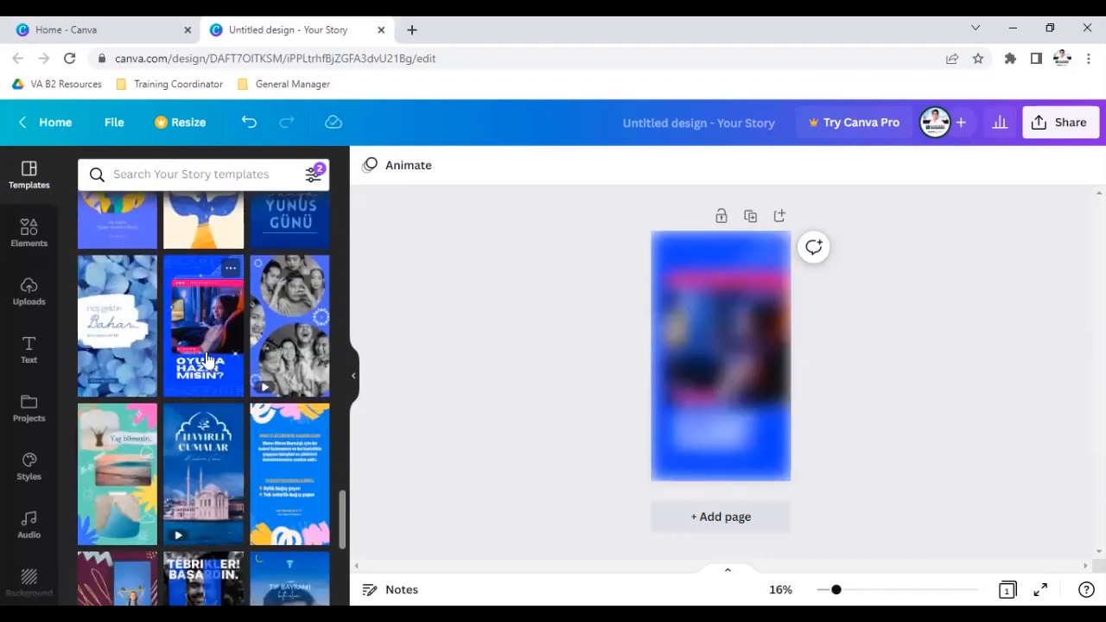
pyautogui.click(656, 465)
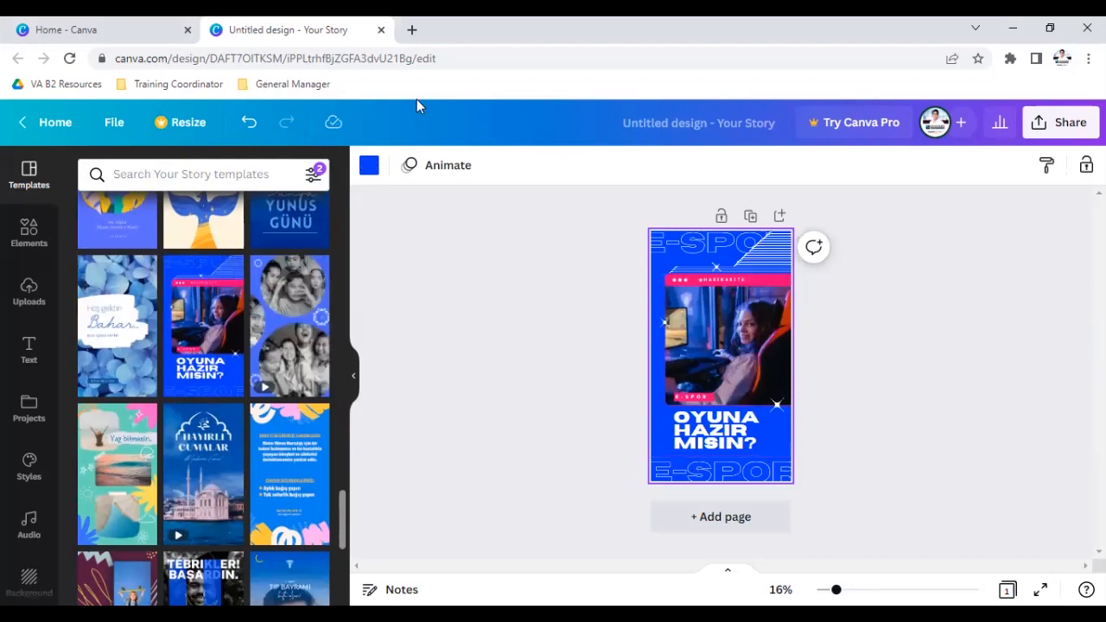
pyautogui.moveTo(5, 149)
pyautogui.mouseDown()
pyautogui.moveTo(72, 503)
pyautogui.moveTo(56, 600)
pyautogui.mouseUp()
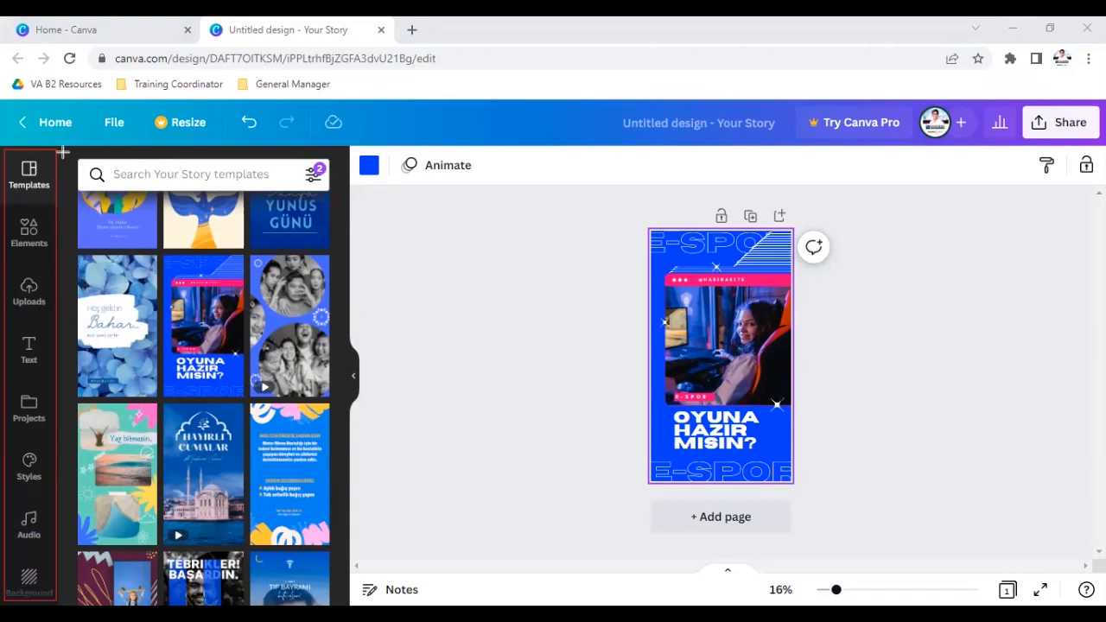
pyautogui.moveTo(60, 152)
pyautogui.mouseDown()
pyautogui.moveTo(278, 437)
pyautogui.moveTo(311, 546)
pyautogui.moveTo(342, 563)
pyautogui.mouseUp()
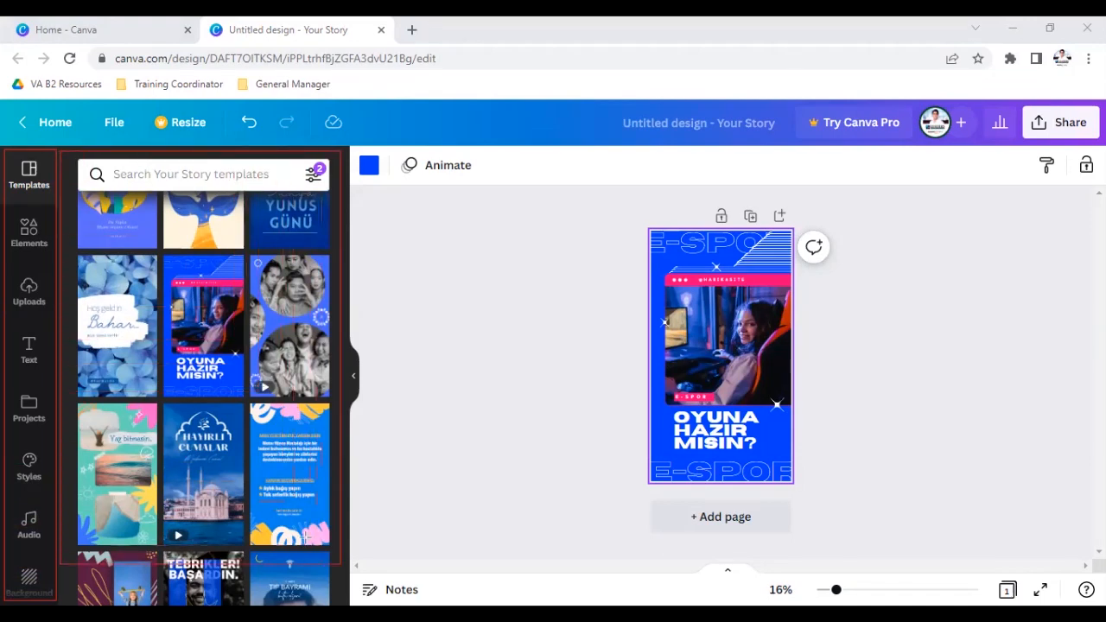
pyautogui.moveTo(355, 145)
pyautogui.mouseDown()
pyautogui.moveTo(449, 271)
pyautogui.moveTo(970, 518)
pyautogui.moveTo(1094, 534)
pyautogui.mouseUp()
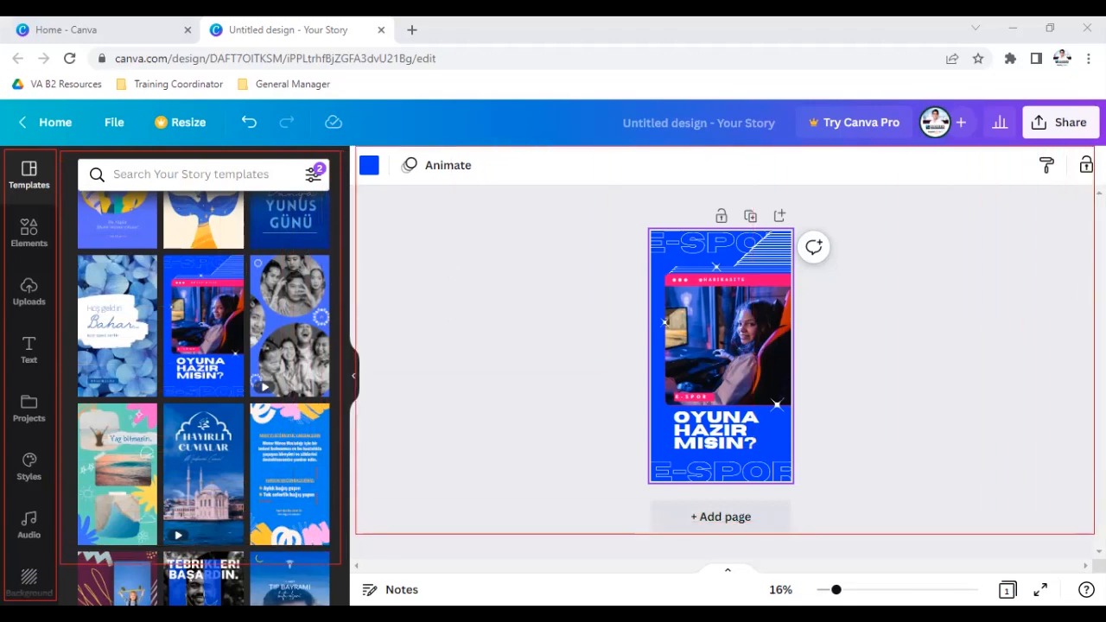
pyautogui.click(794, 91)
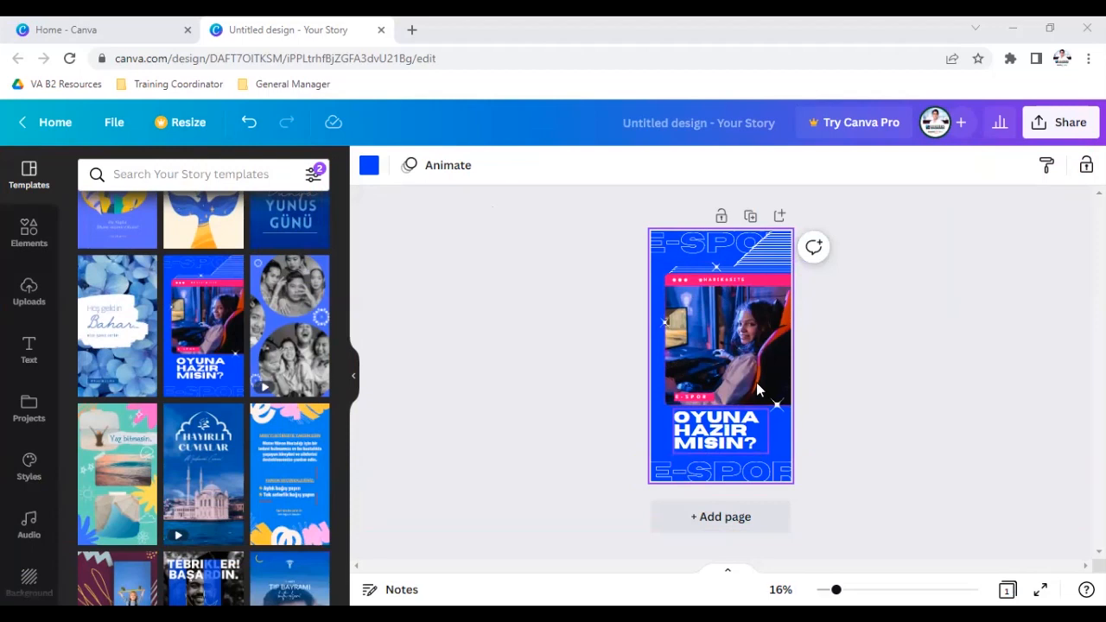
# Step: Select the E-SPOR outline text, the gamer photo and the "Oyuna Hazır Mısın?" heading in turn to examine each element's editing options
pyautogui.click(707, 241)
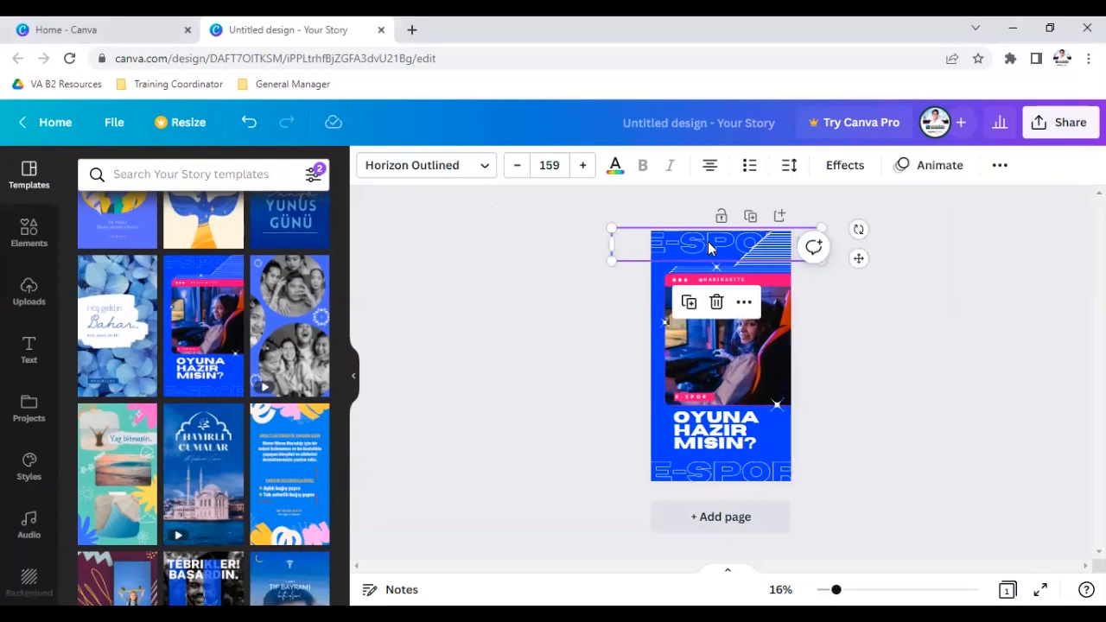
pyautogui.click(573, 334)
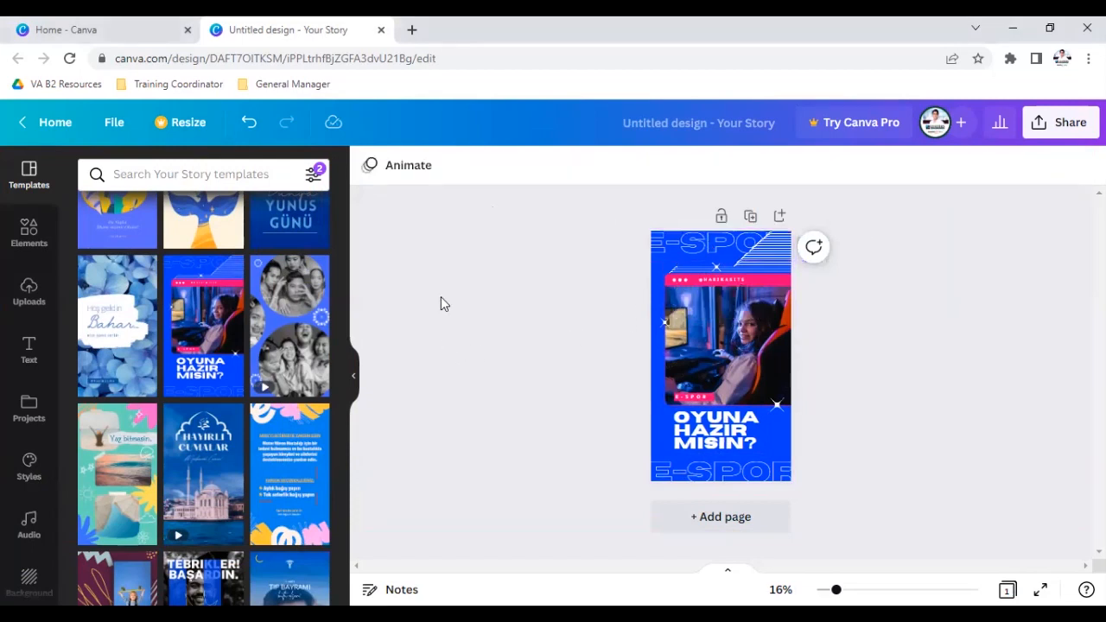
pyautogui.click(702, 251)
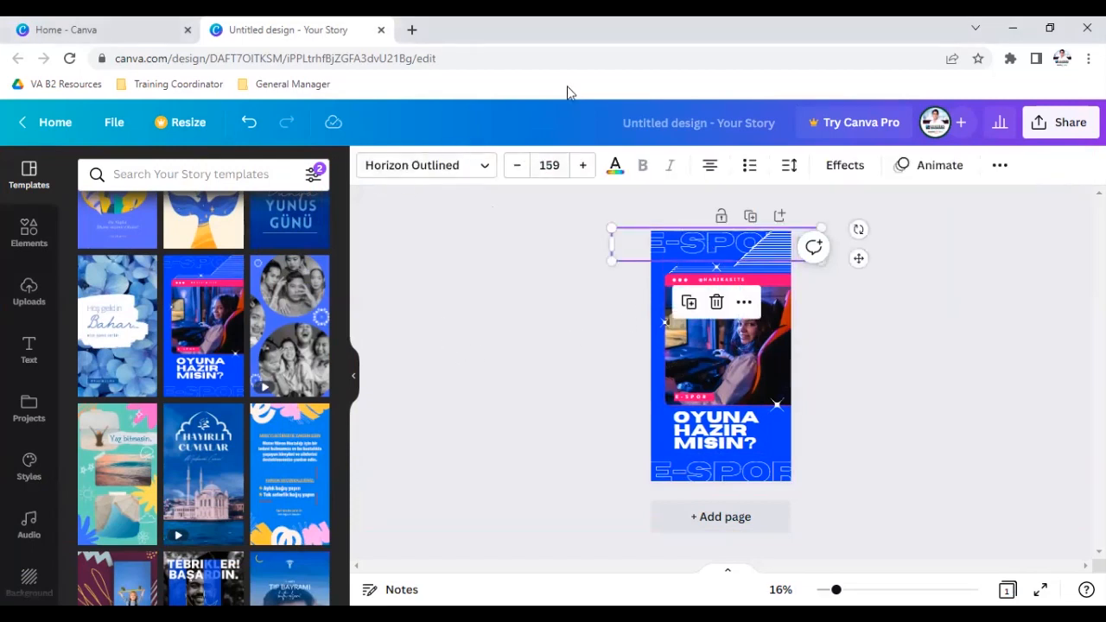
pyautogui.moveTo(352, 147); pyautogui.dragTo(1029, 191)
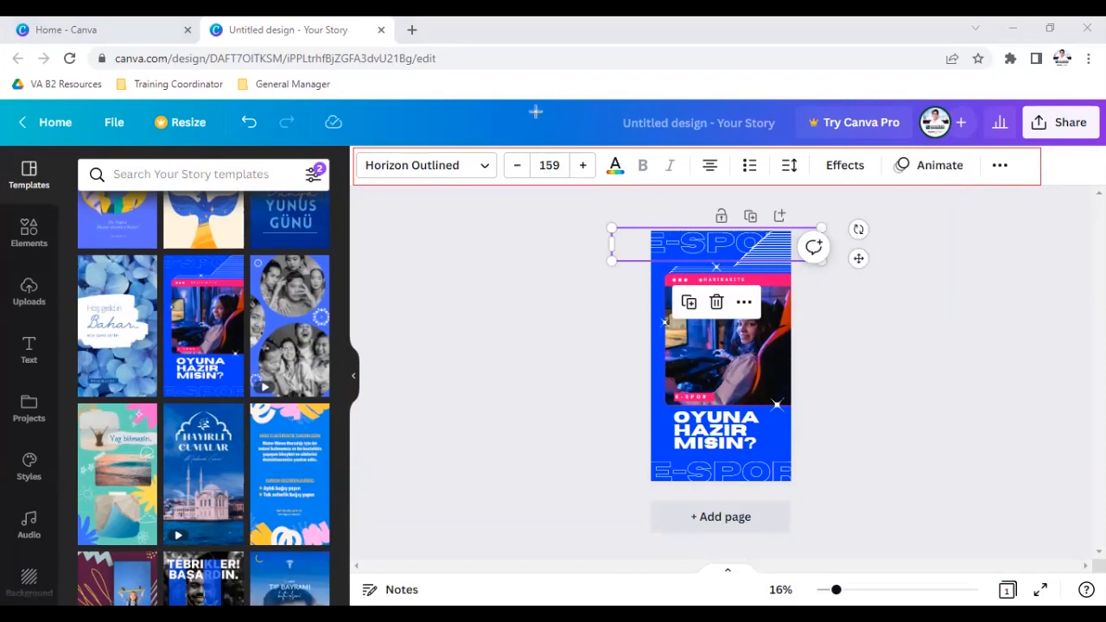
pyautogui.click(708, 352)
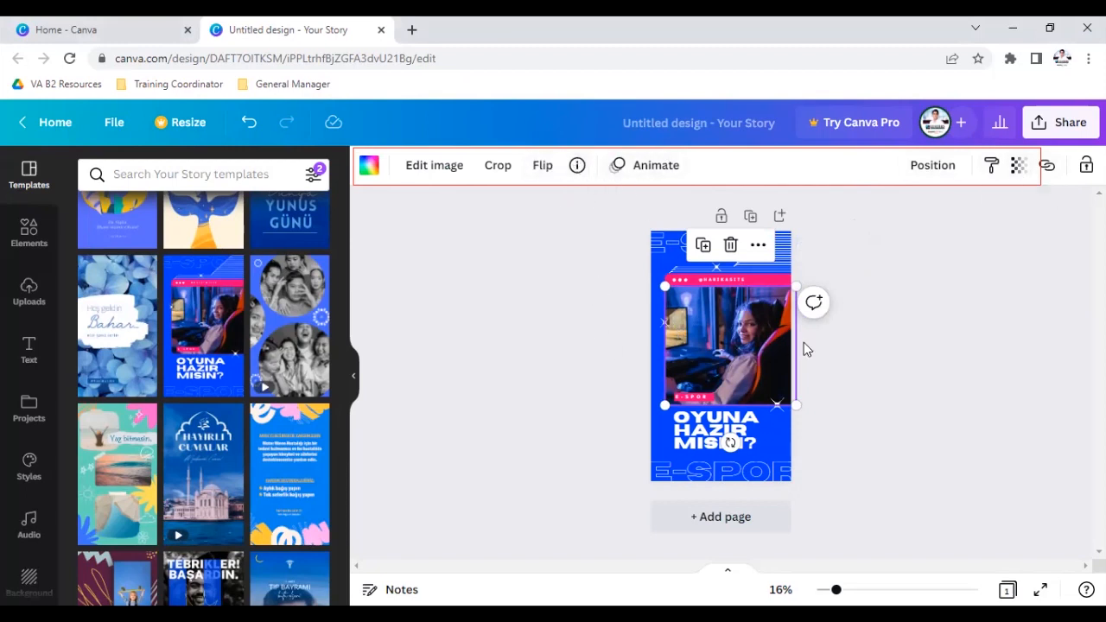
pyautogui.click(704, 437)
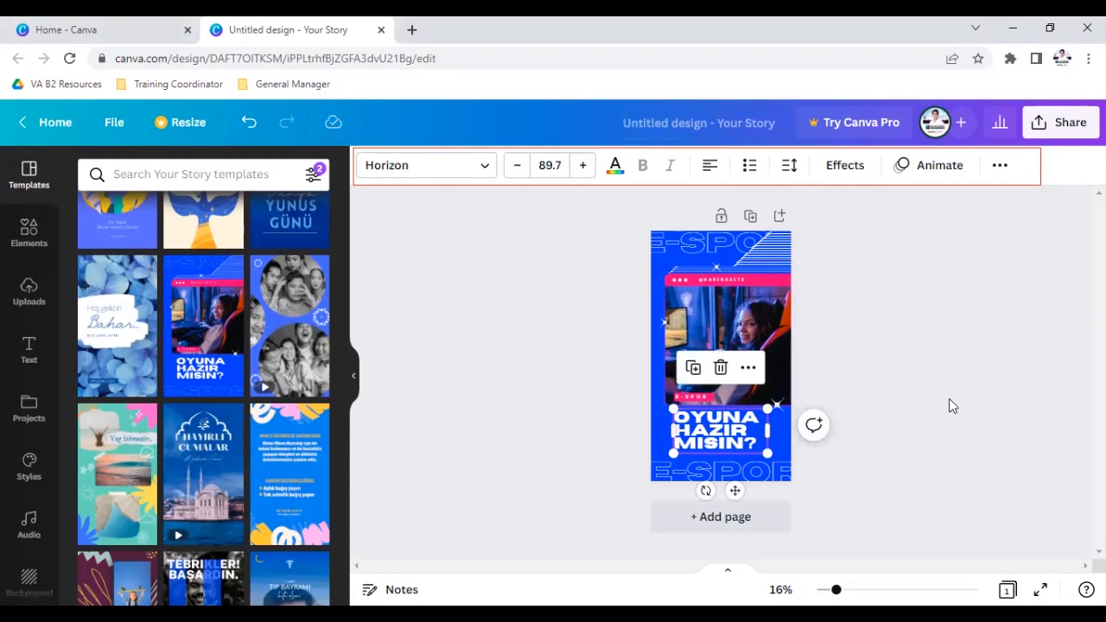
pyautogui.click(879, 385)
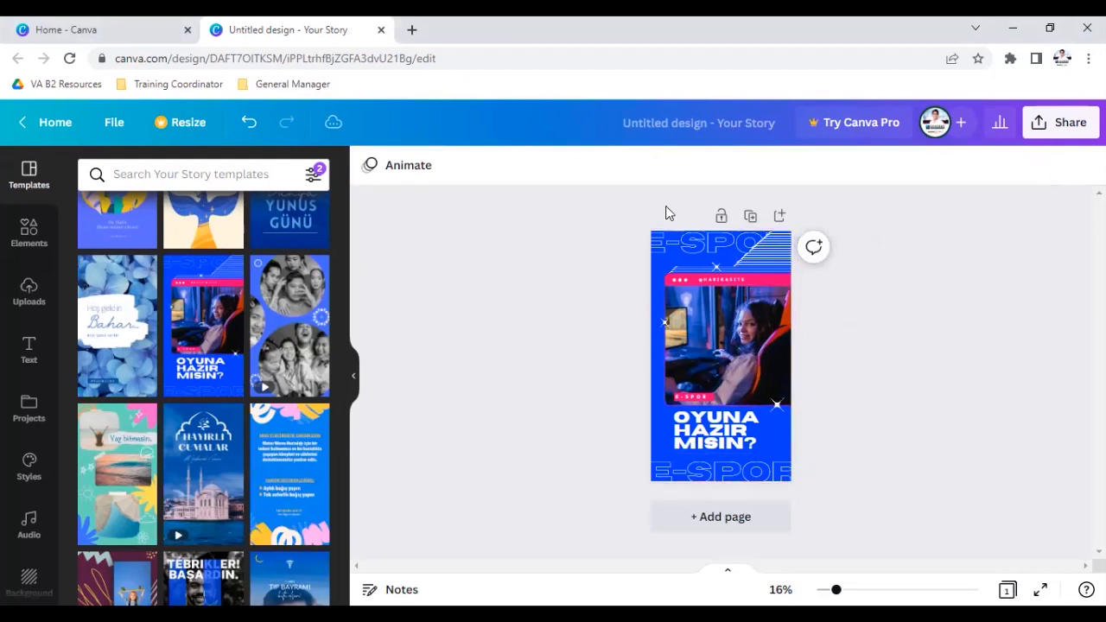
# Step: Open the page animations and preview combinations such as Simple, Sleek and Fun, plus the basic animations, on the story page
pyautogui.click(399, 166)
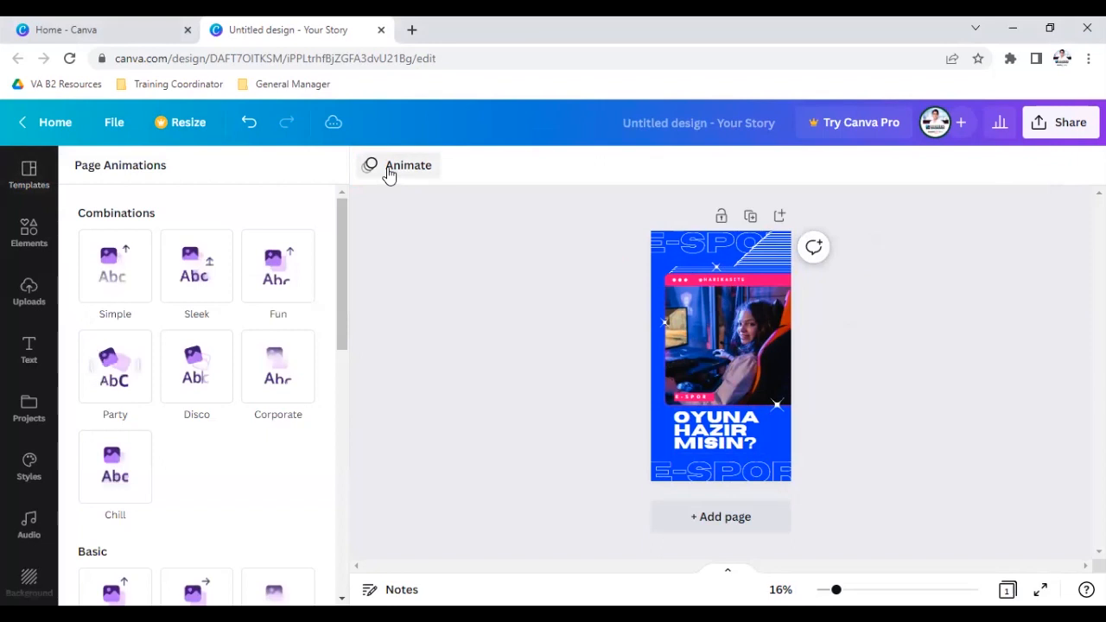
pyautogui.click(120, 261)
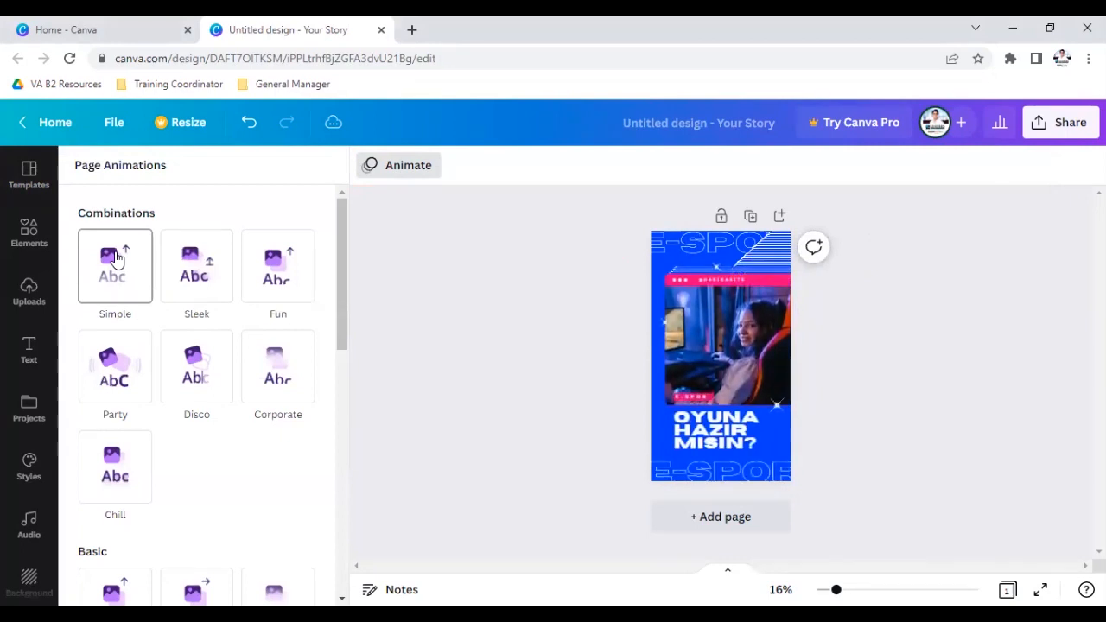
pyautogui.click(219, 275)
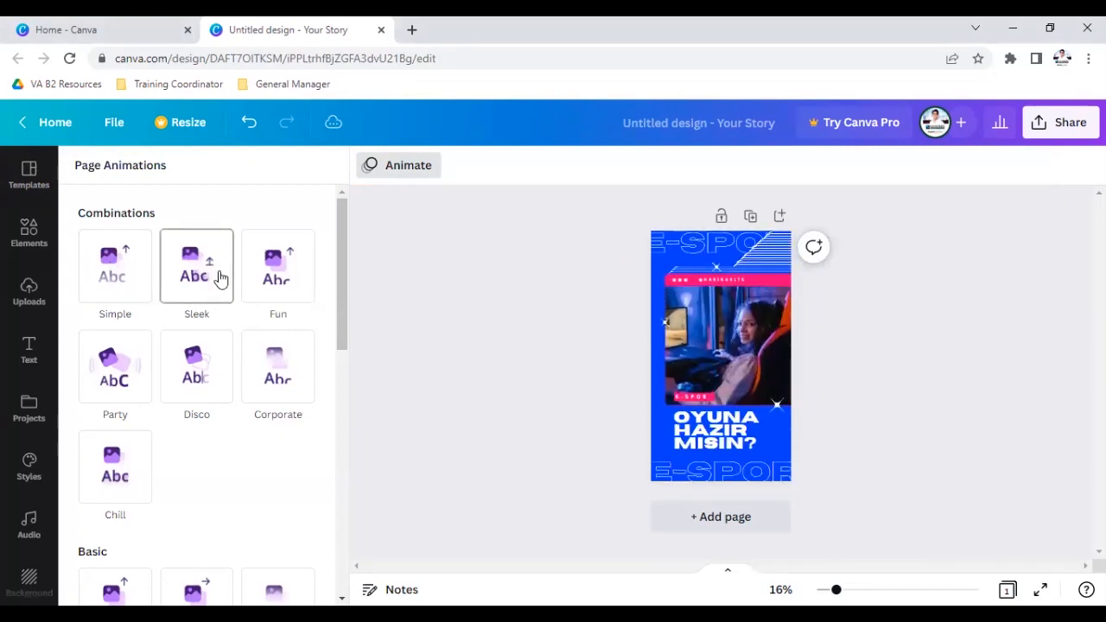
pyautogui.click(298, 280)
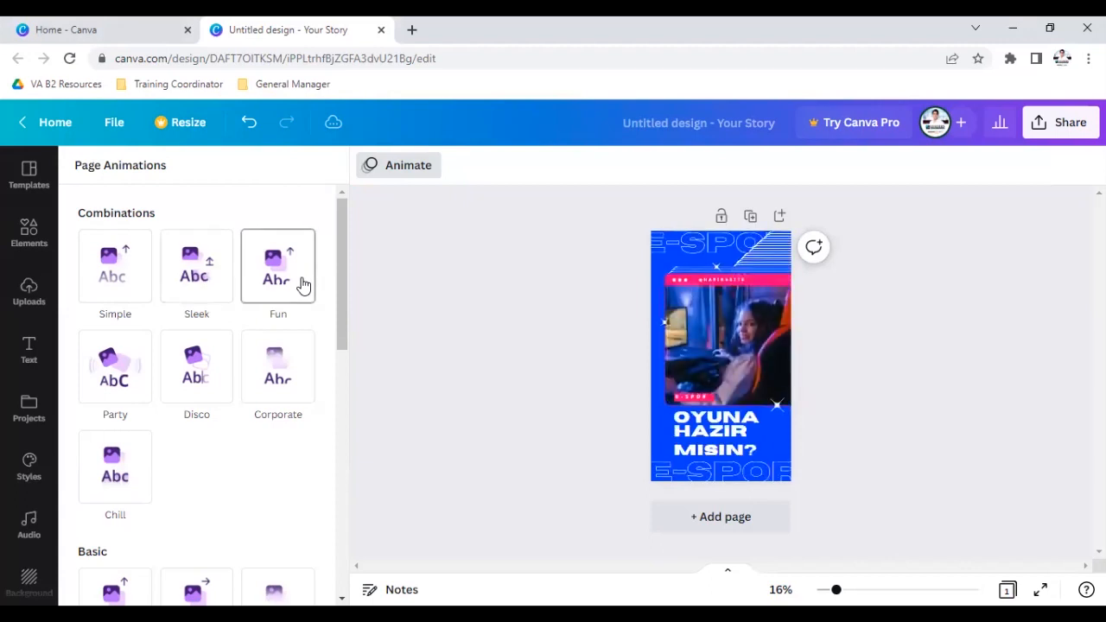
pyautogui.scroll(-1, 165, 357)
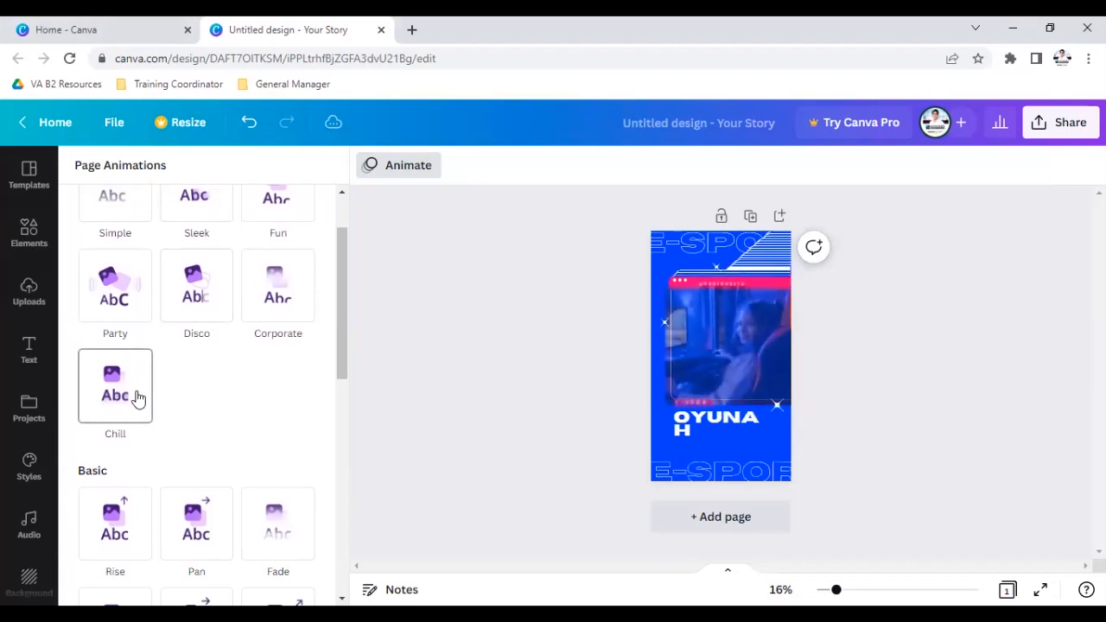
pyautogui.scroll(-2, 163, 395)
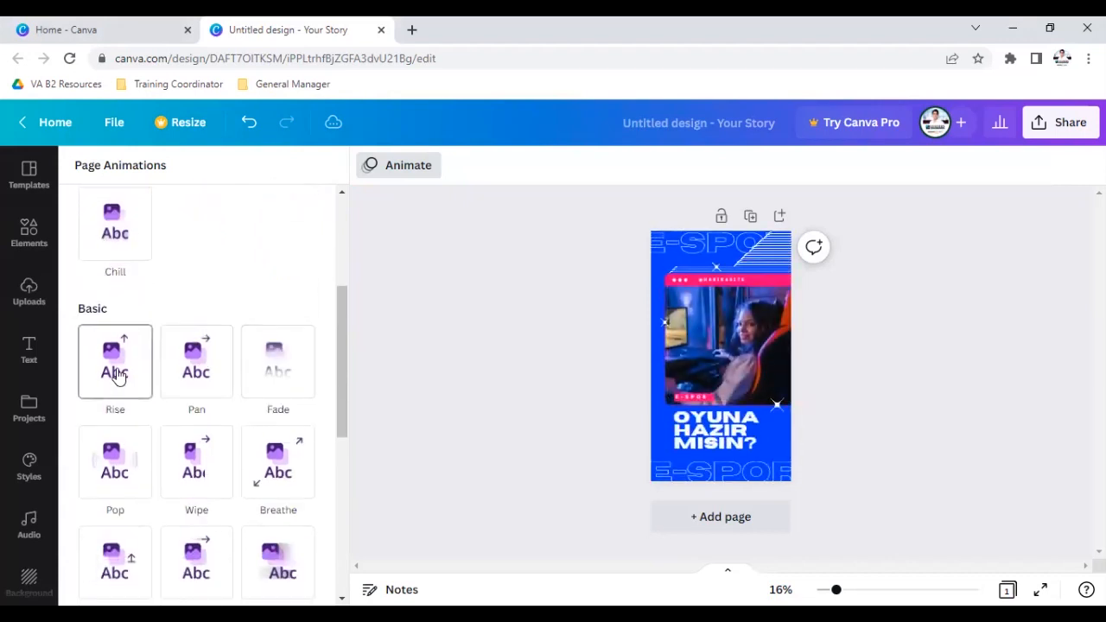
pyautogui.scroll(2, 117, 374)
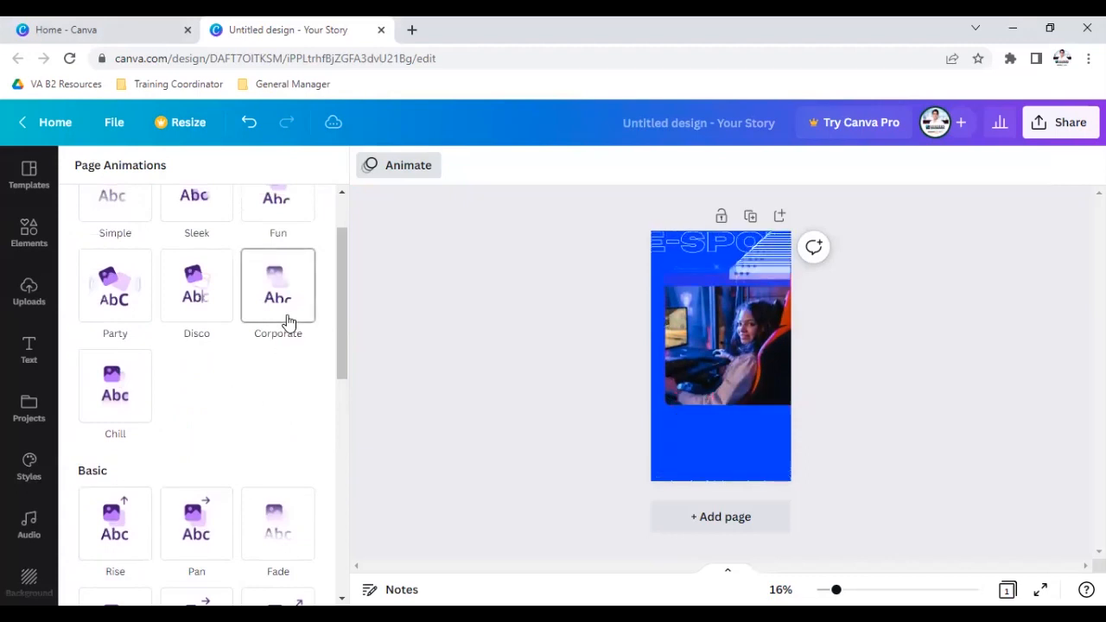
# Step: Apply the Tumble animation from the Exaggerate group to the story page
pyautogui.scroll(-4, 289, 321)
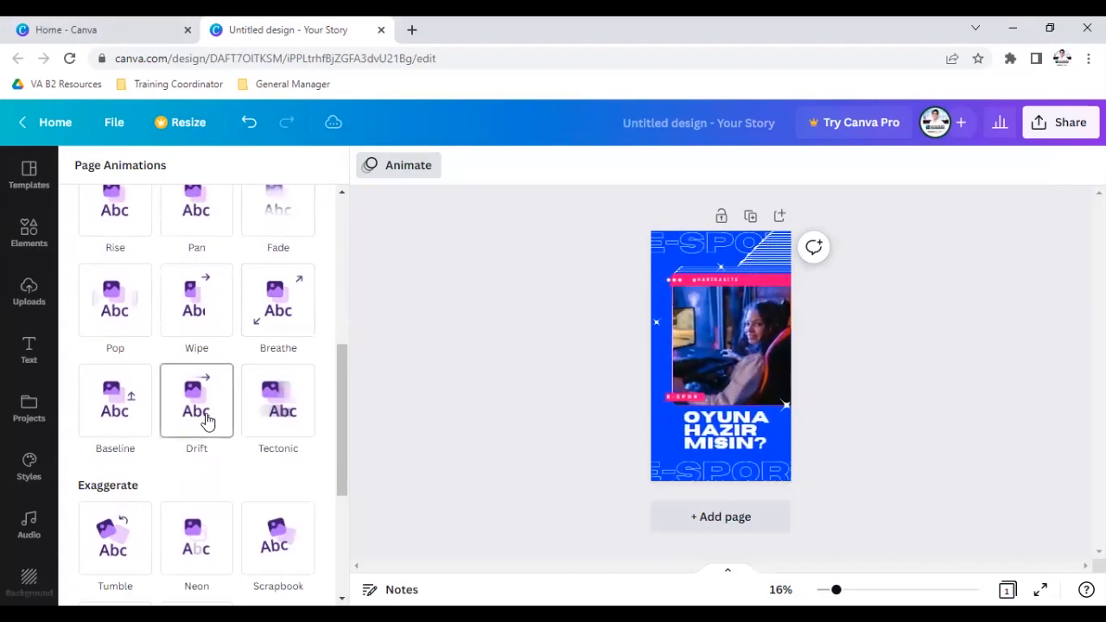
pyautogui.scroll(-1, 207, 421)
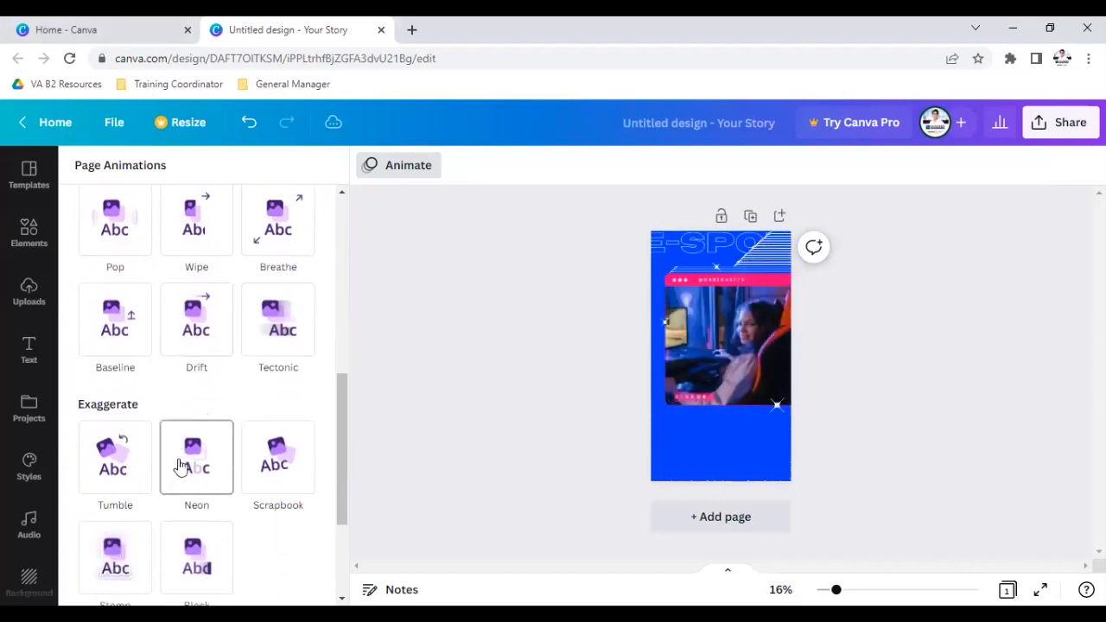
pyautogui.click(121, 471)
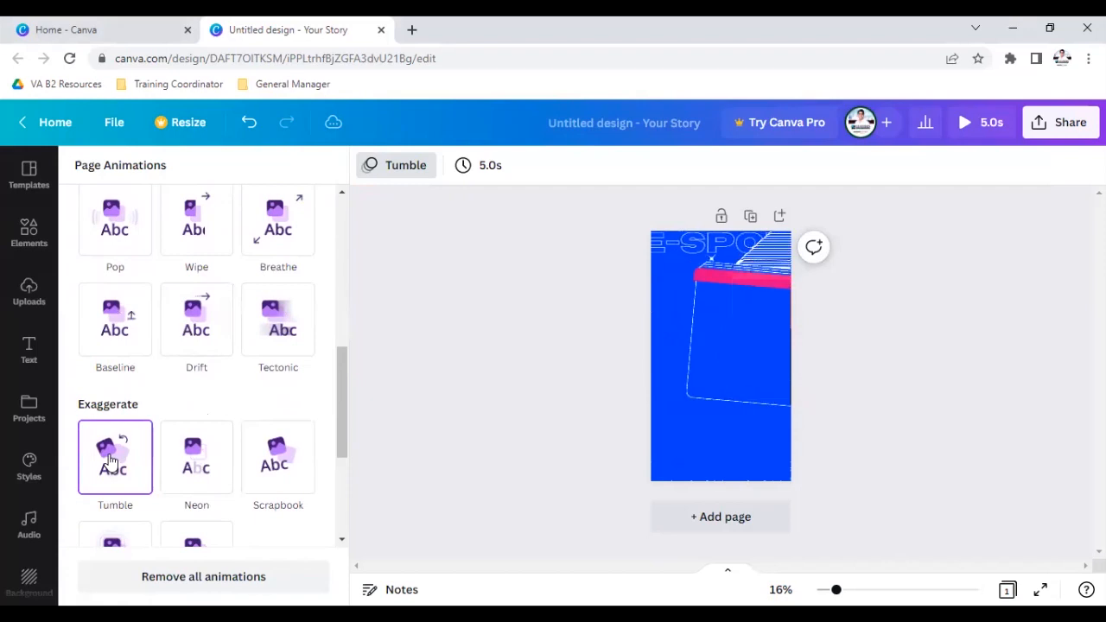
# Step: Set the story page's timing to 10 seconds
pyautogui.click(487, 171)
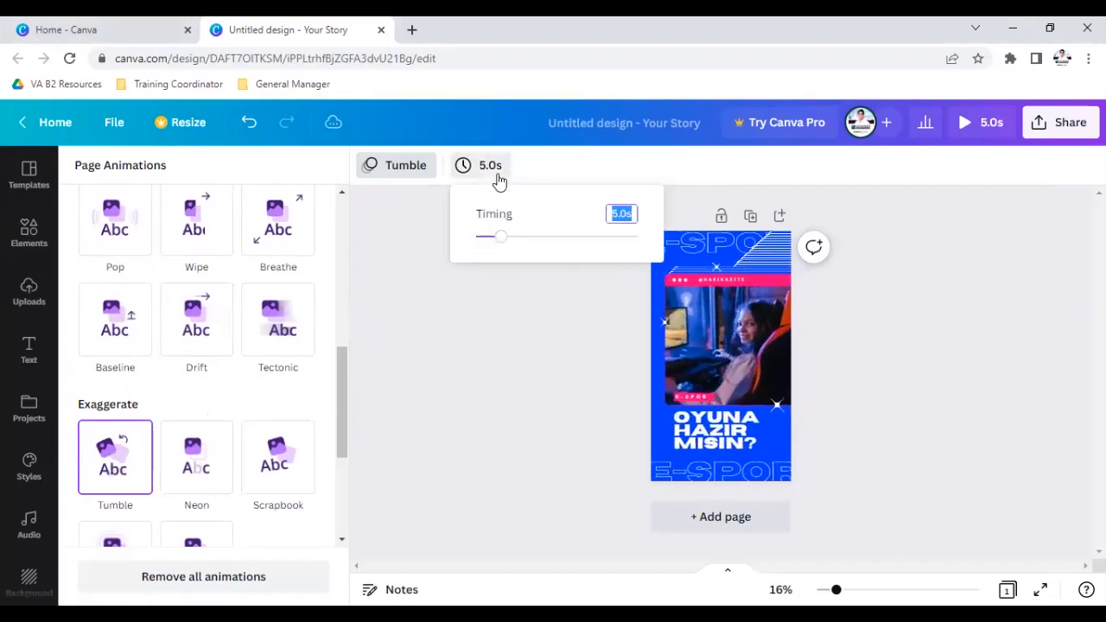
pyautogui.click(474, 392)
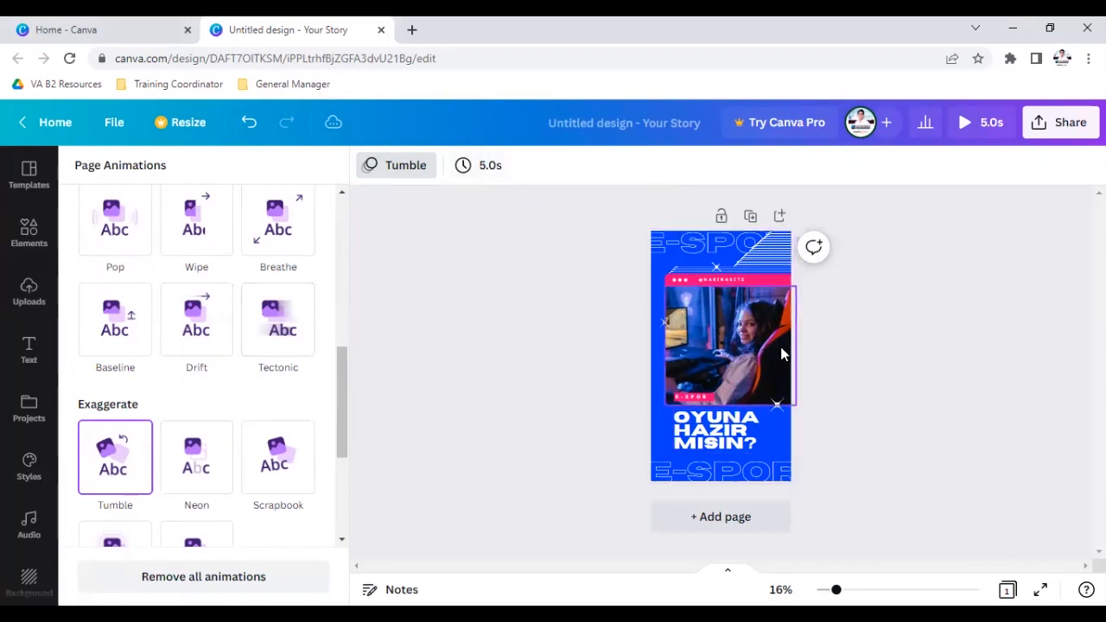
pyautogui.click(482, 168)
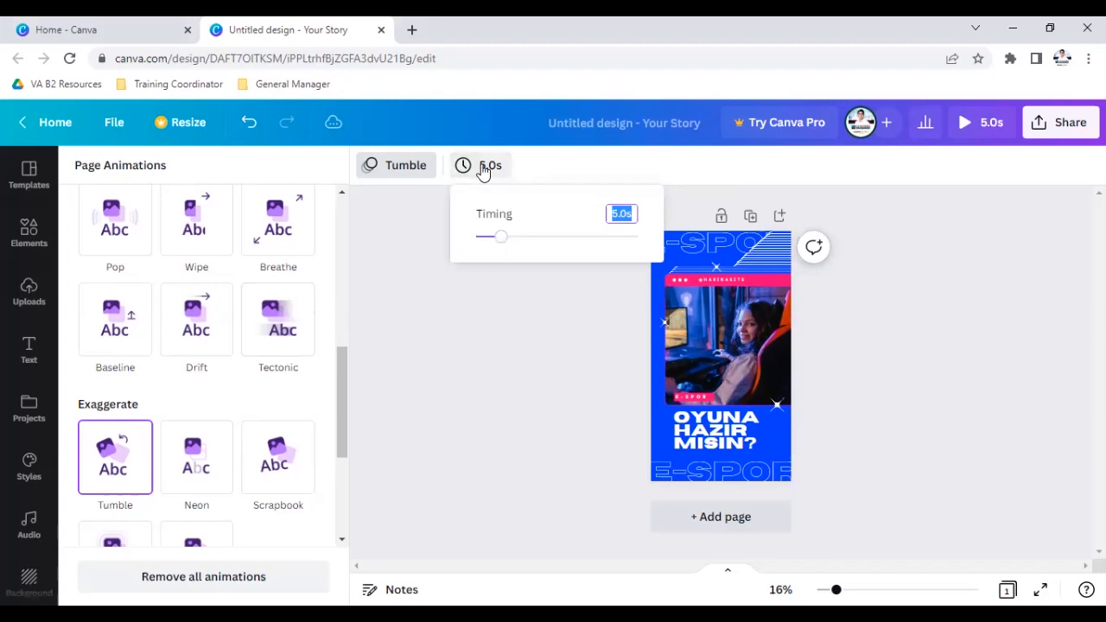
pyautogui.write('10')
pyautogui.press('Return')
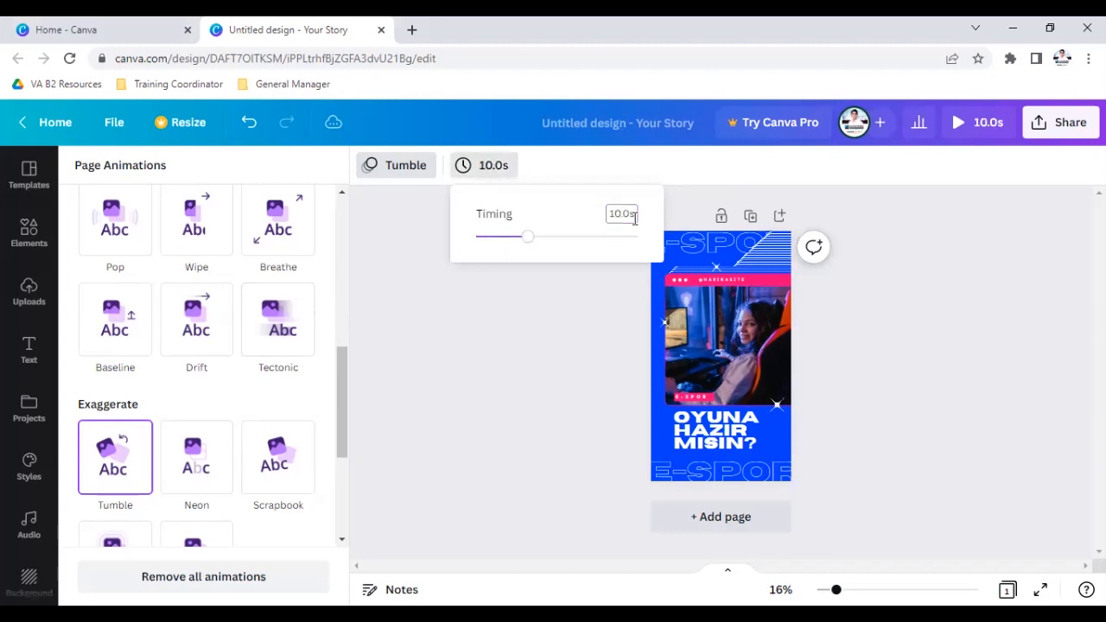
pyautogui.click(621, 297)
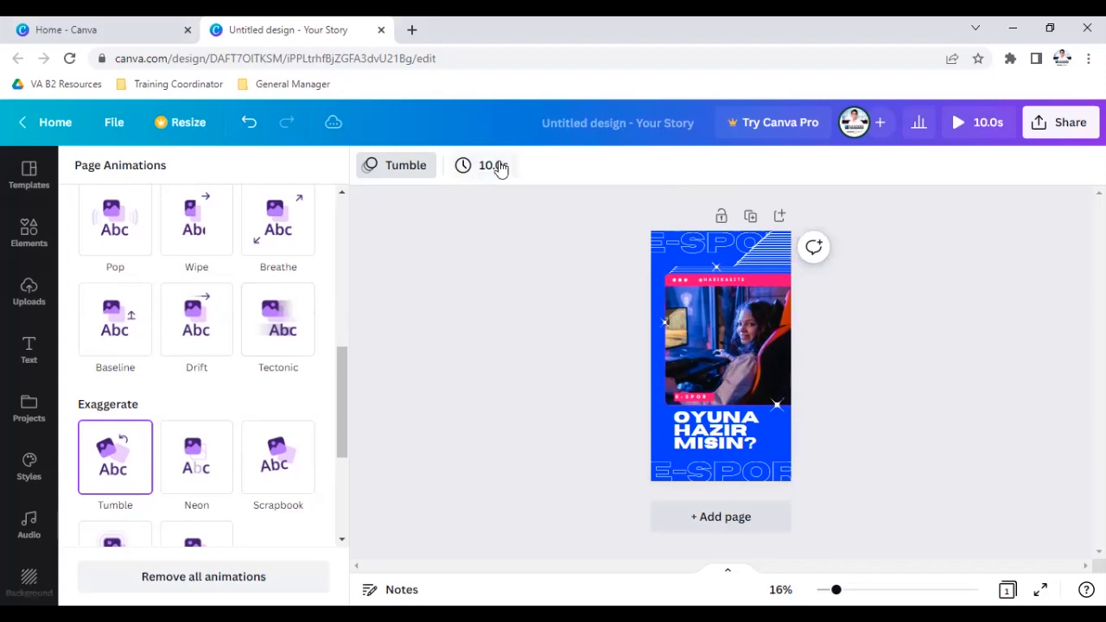
# Step: Preview the animated story in the player, close the preview and continue editing the locked design
pyautogui.click(983, 123)
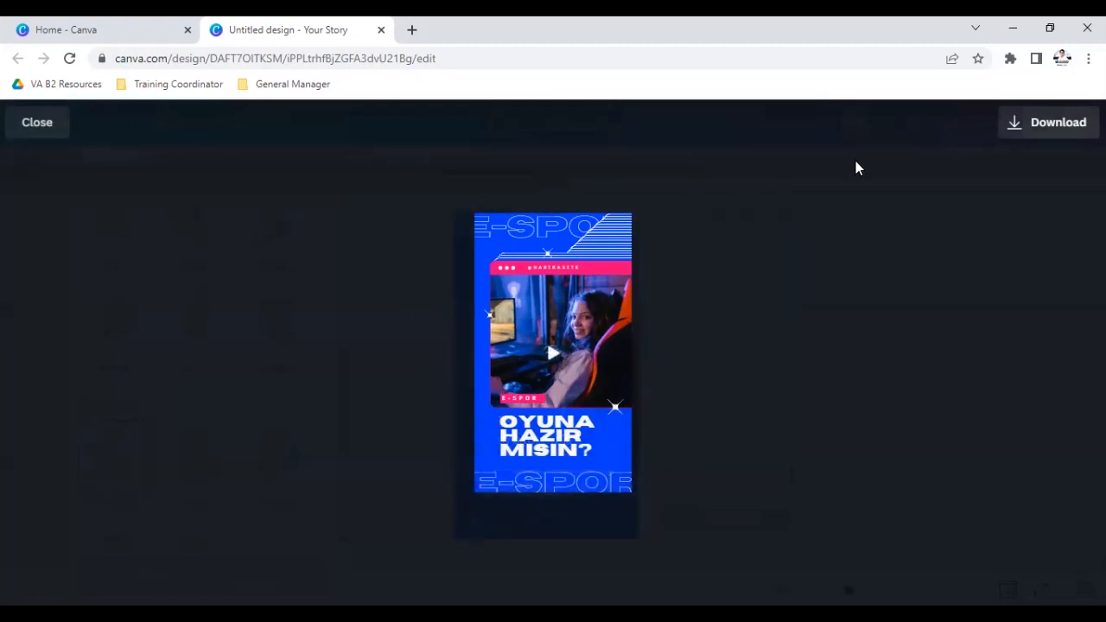
pyautogui.click(25, 129)
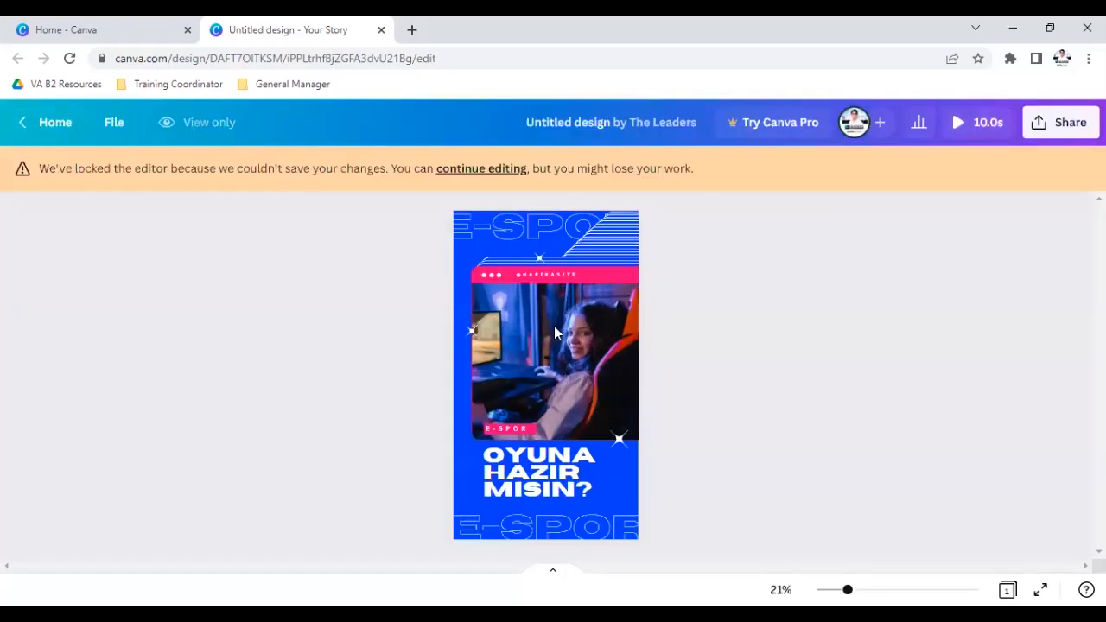
pyautogui.click(484, 170)
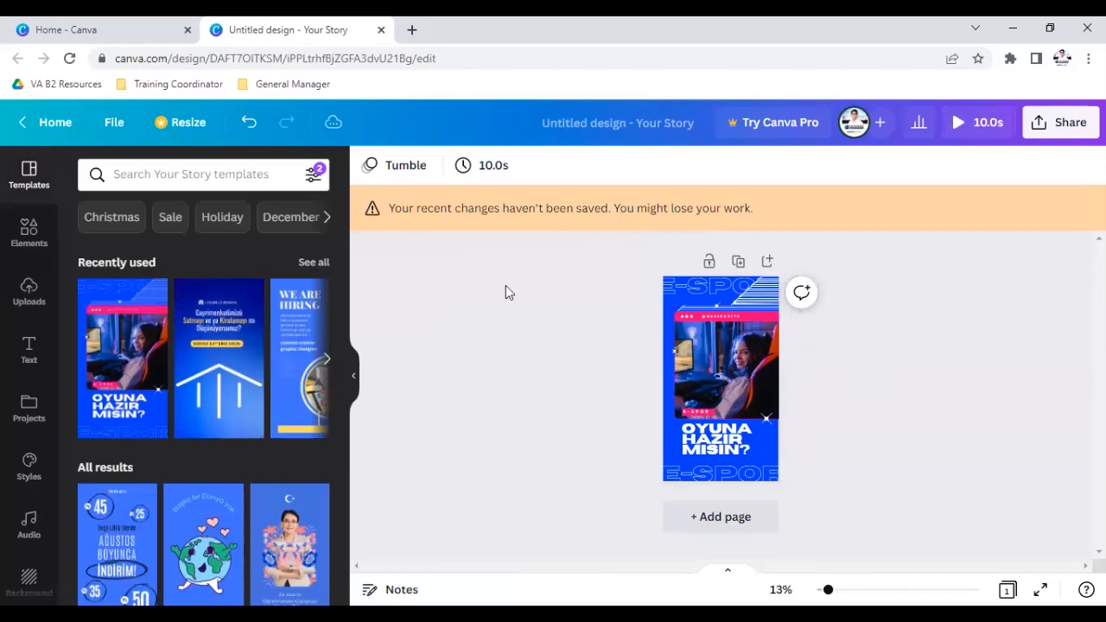
# Step: Select the story page's background and revisit the page animations to review the available choices
pyautogui.click(666, 328)
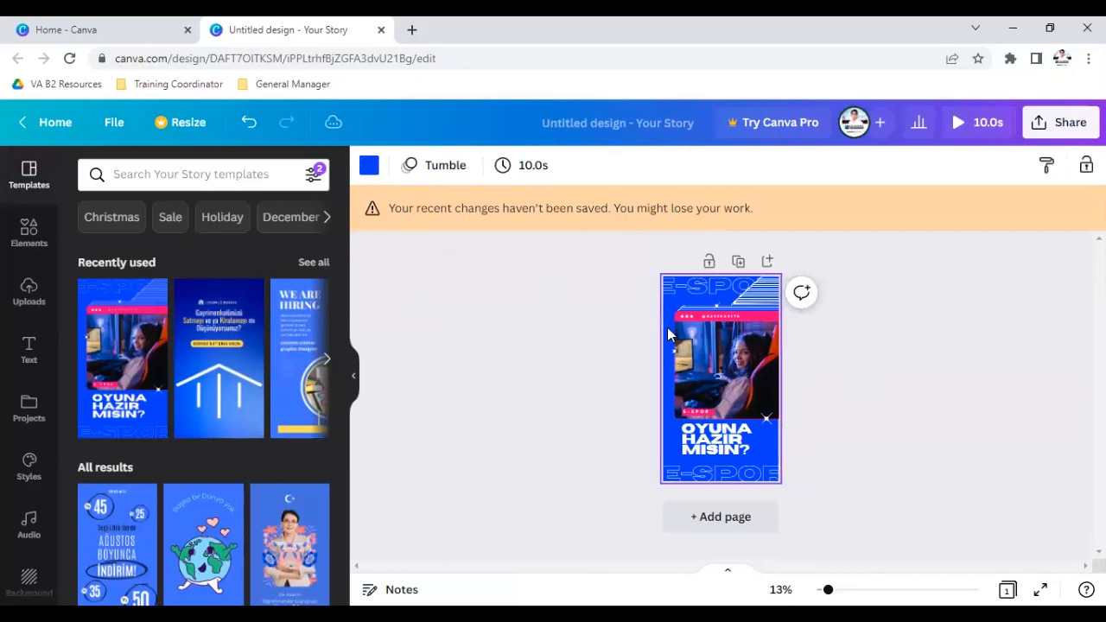
pyautogui.click(472, 301)
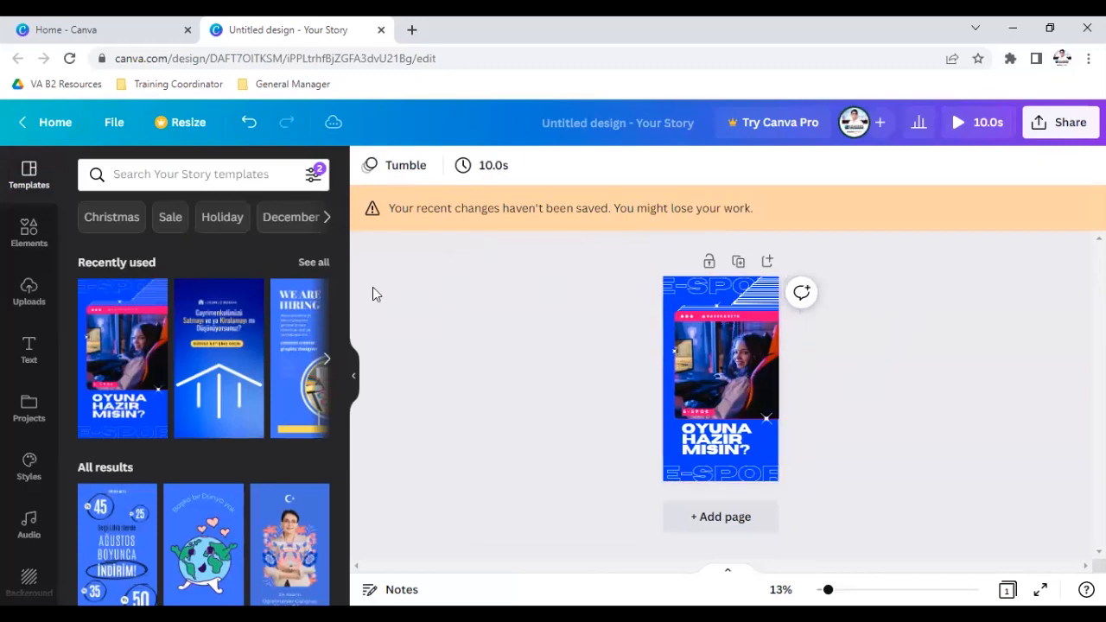
pyautogui.click(391, 164)
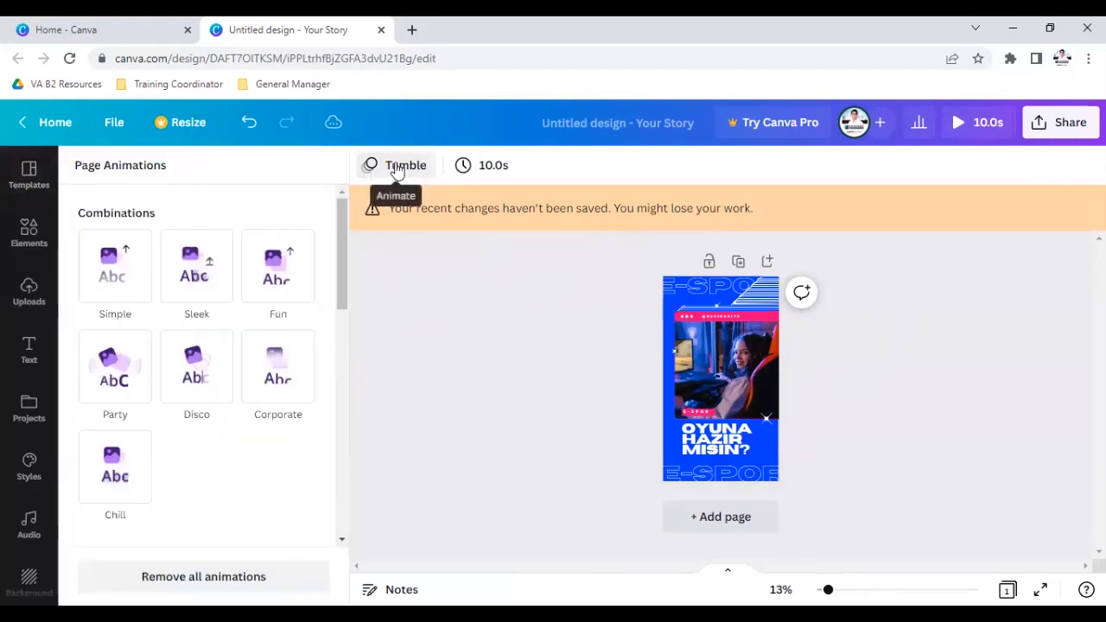
pyautogui.click(448, 259)
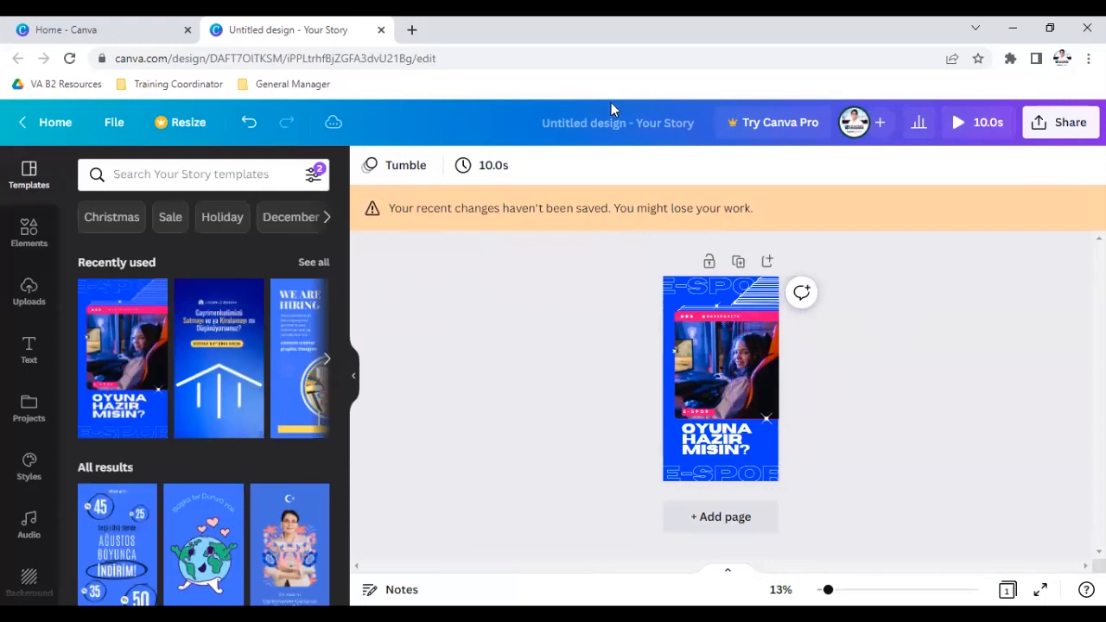
# Step: Add a blank page after the story page and delete it again
pyautogui.moveTo(689, 247)
pyautogui.mouseDown()
pyautogui.moveTo(721, 275)
pyautogui.moveTo(784, 273)
pyautogui.mouseUp()
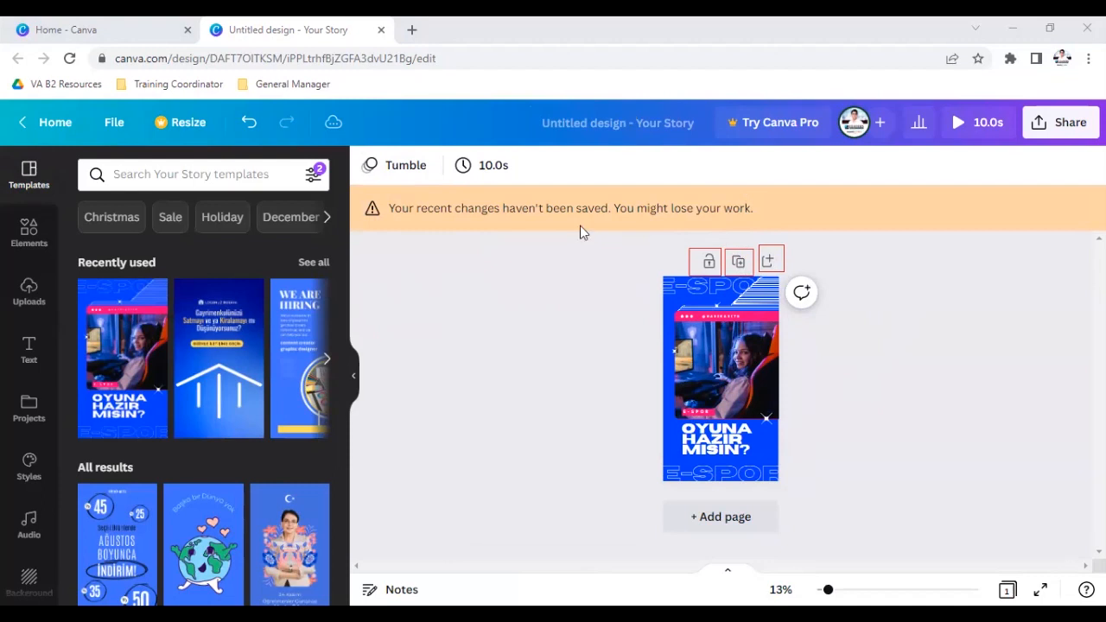
pyautogui.click(767, 261)
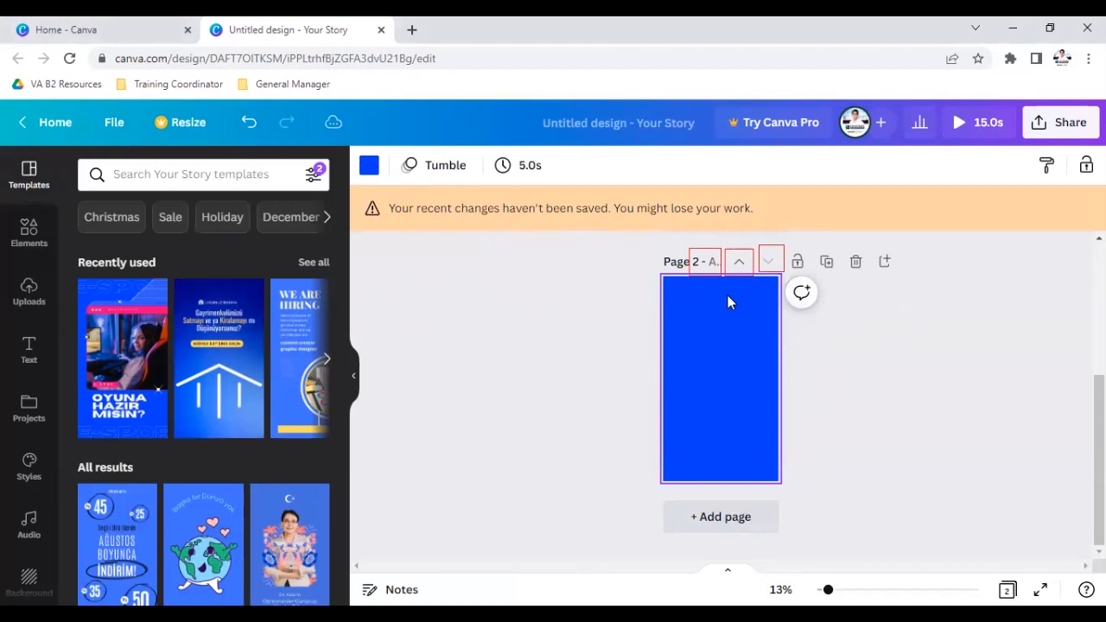
pyautogui.click(858, 262)
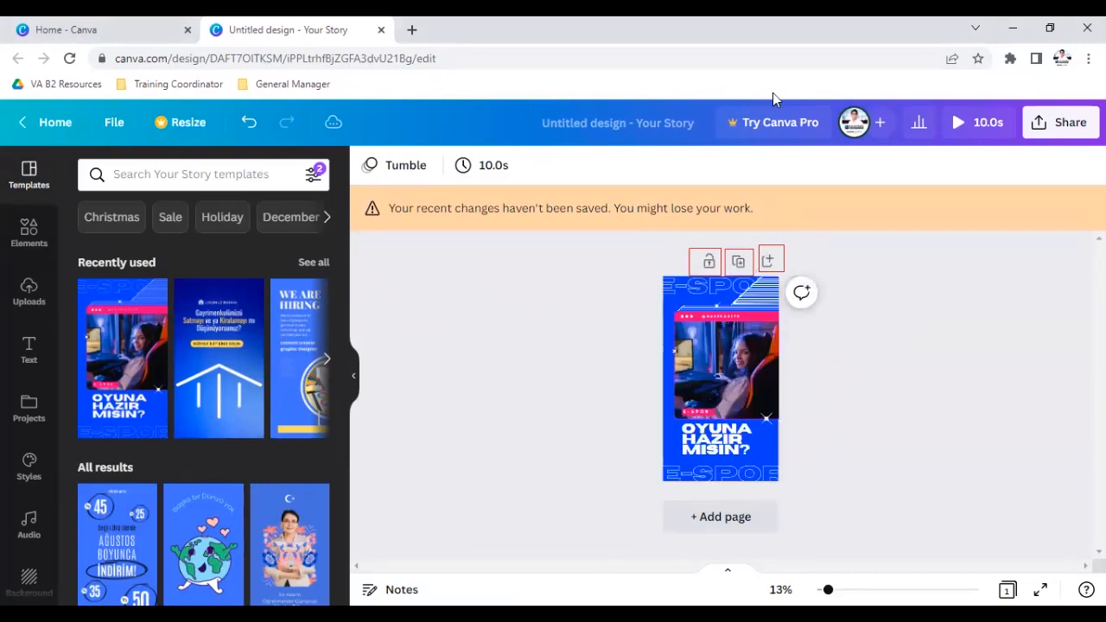
# Step: Duplicate the e-sports story page as a second page and return to page 1
pyautogui.click(737, 264)
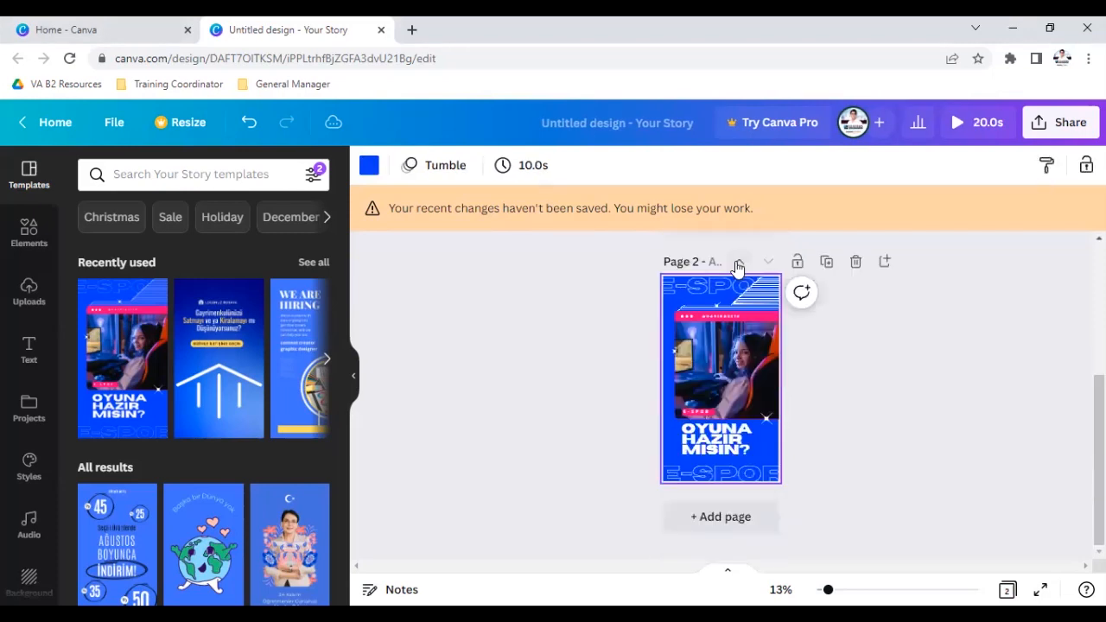
pyautogui.scroll(3, 740, 393)
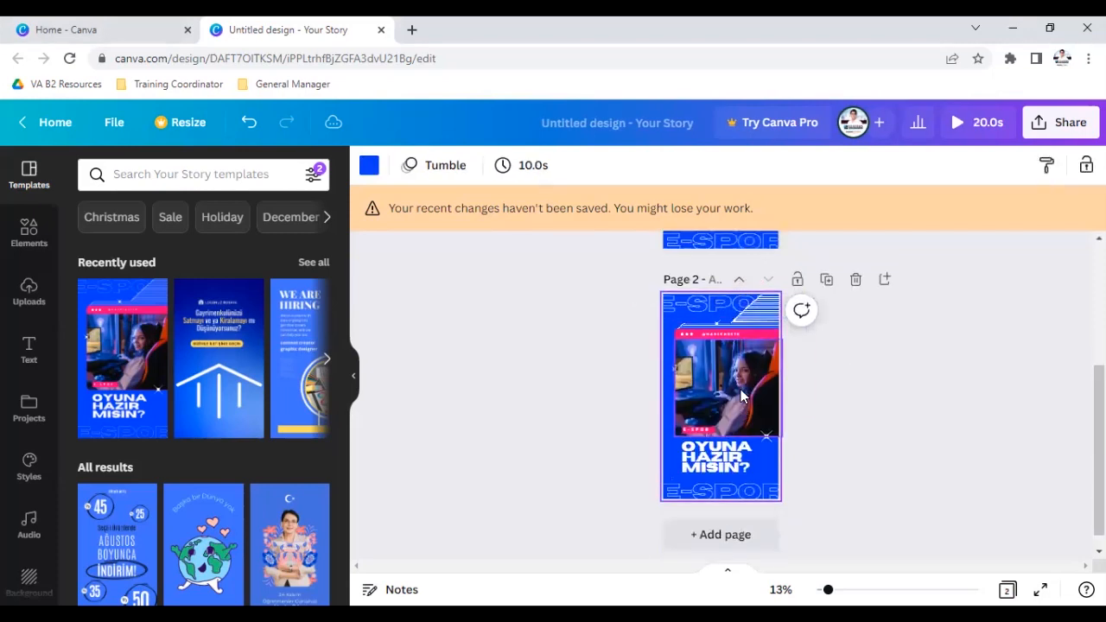
pyautogui.click(745, 303)
pyautogui.click(841, 290)
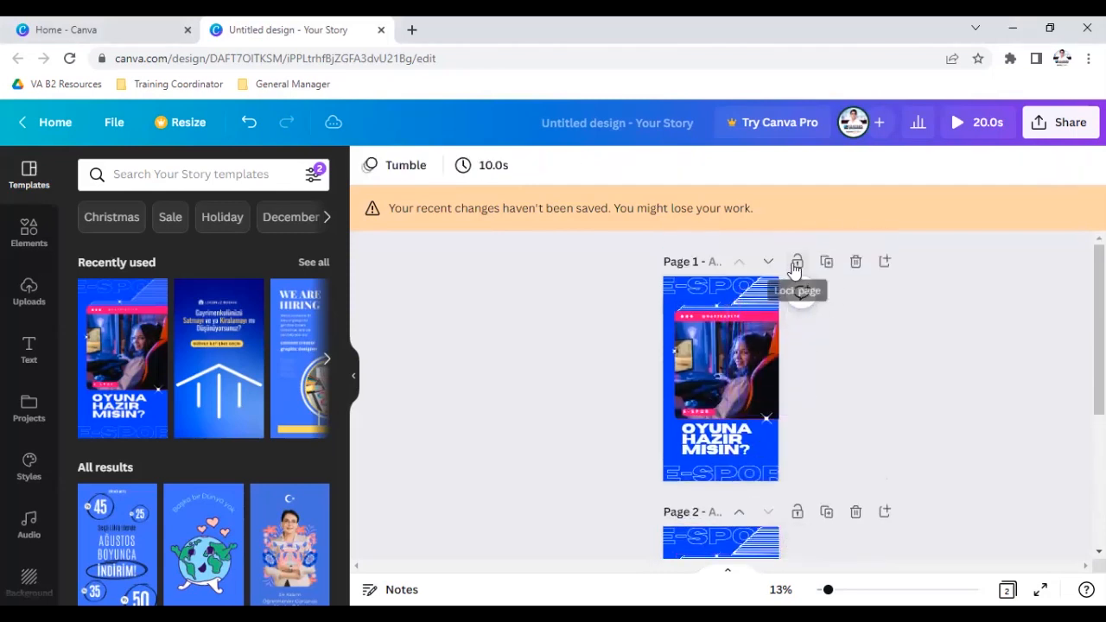
# Step: Lock page 1, select its photo, heading and other elements to test the lock, and unlock the page
pyautogui.click(796, 264)
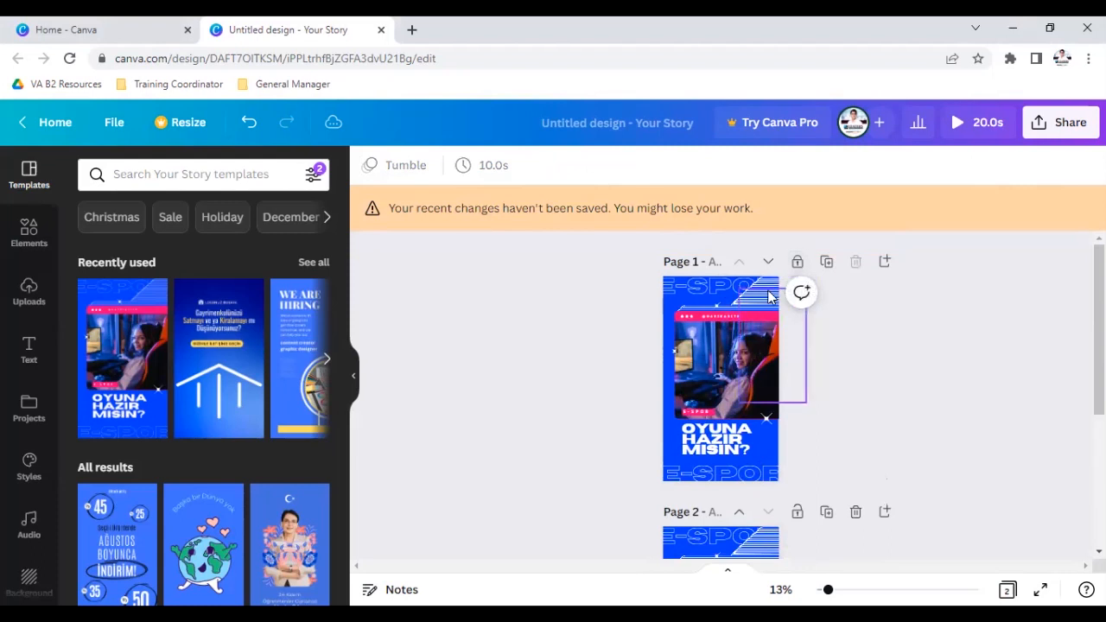
pyautogui.click(609, 381)
pyautogui.click(705, 381)
pyautogui.click(723, 430)
pyautogui.click(706, 465)
pyautogui.click(714, 355)
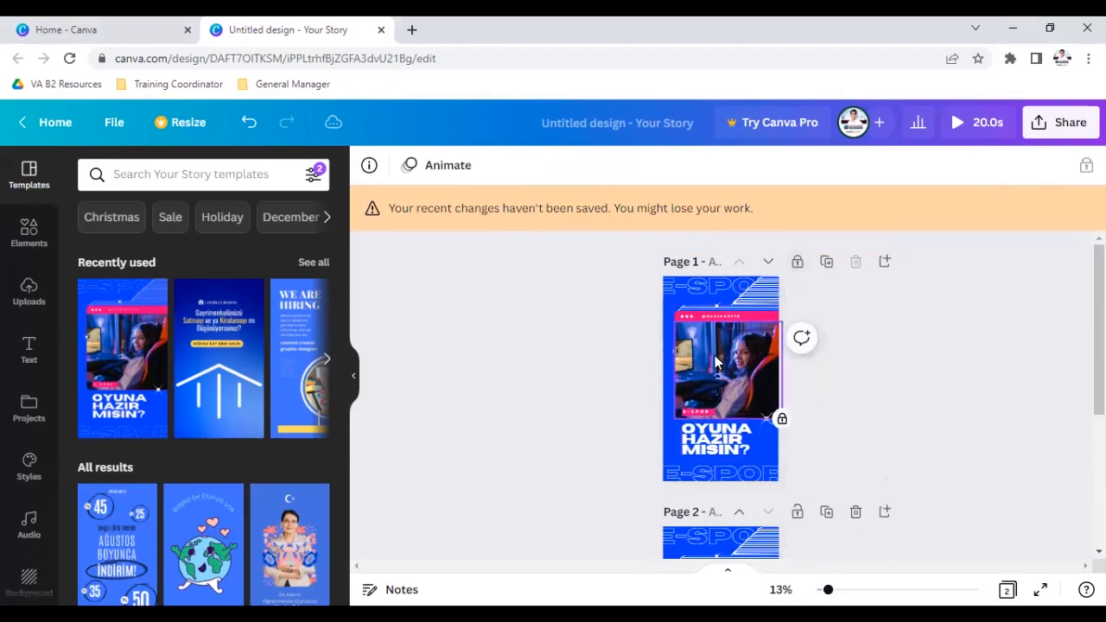
pyautogui.click(713, 319)
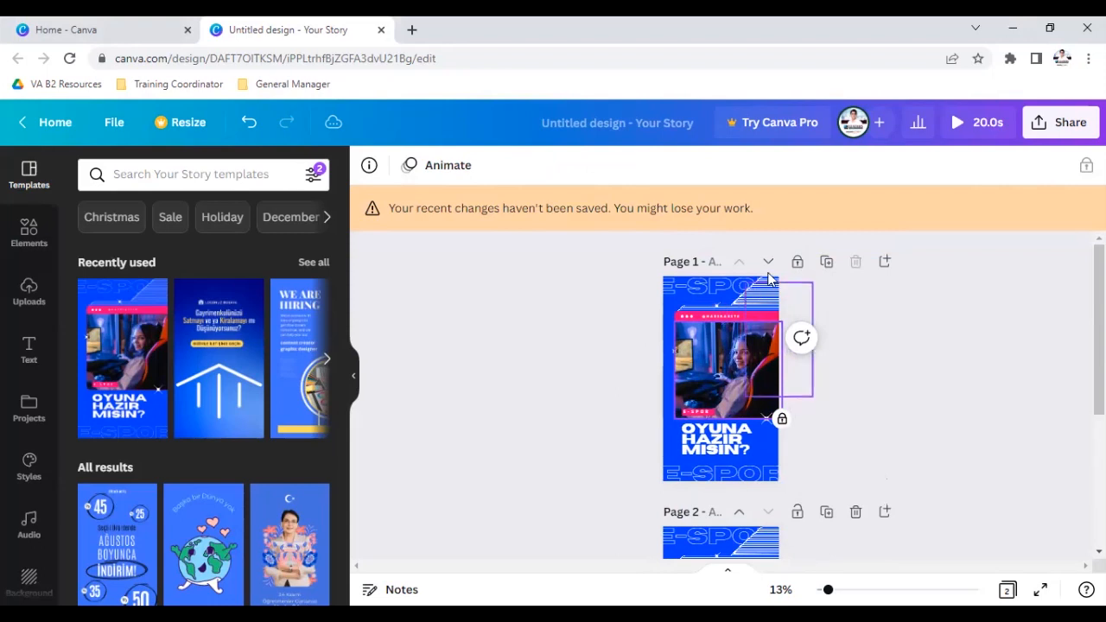
pyautogui.click(775, 371)
pyautogui.click(829, 424)
# Step: Replace the "Oyuna Hazır Mısın?" heading on page 1 with "PAGE 1"
pyautogui.scroll(-1, 829, 424)
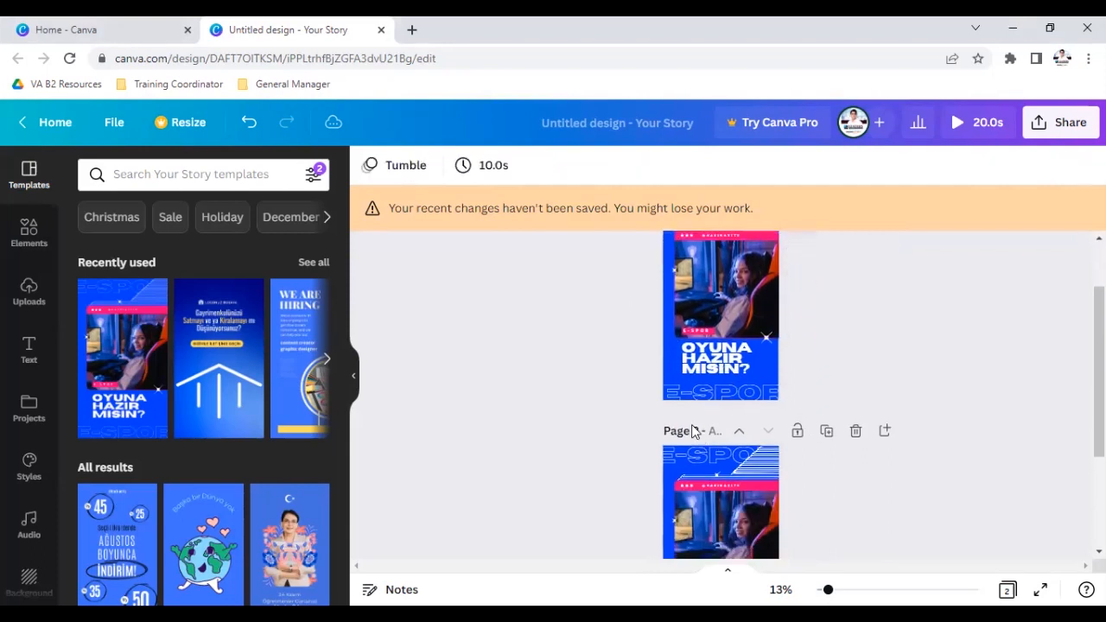
pyautogui.click(693, 366)
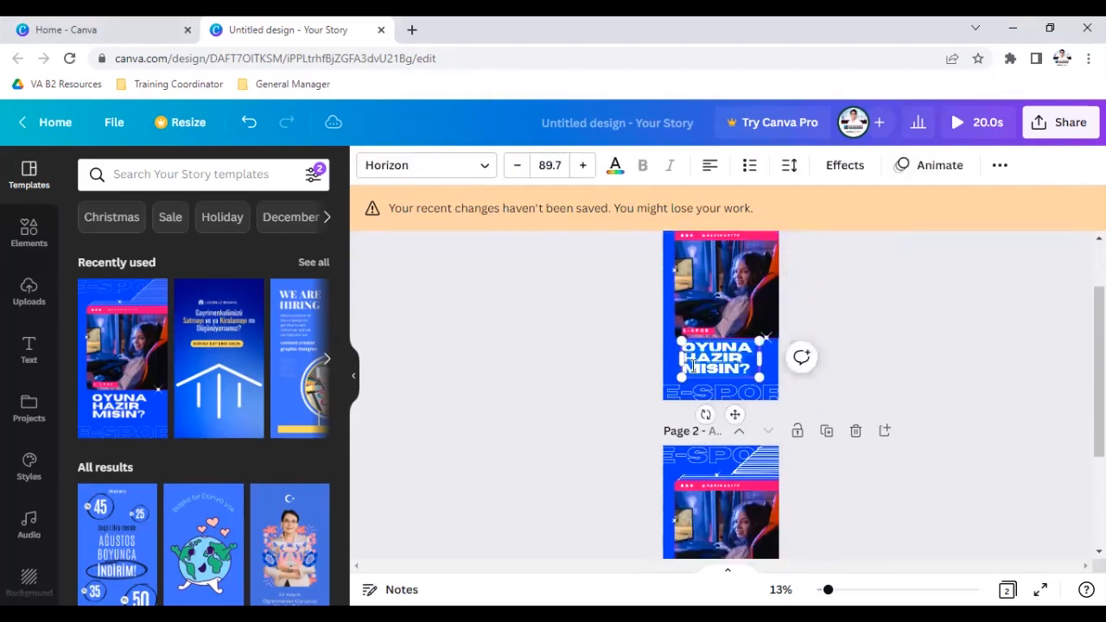
pyautogui.write('PAGE1')
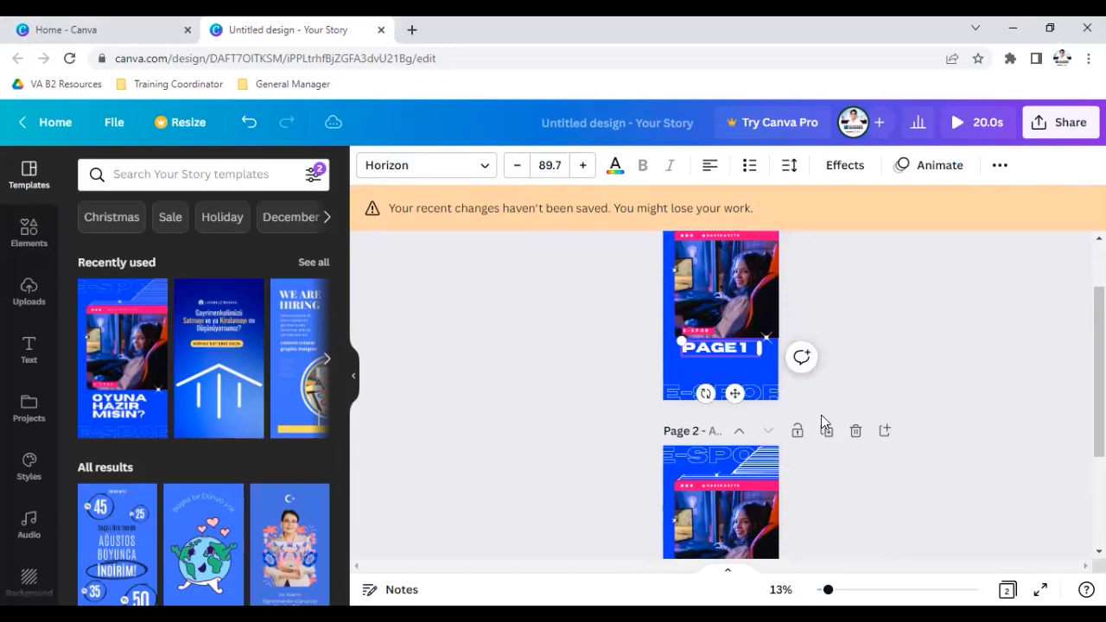
pyautogui.scroll(-1, 846, 389)
pyautogui.click(881, 350)
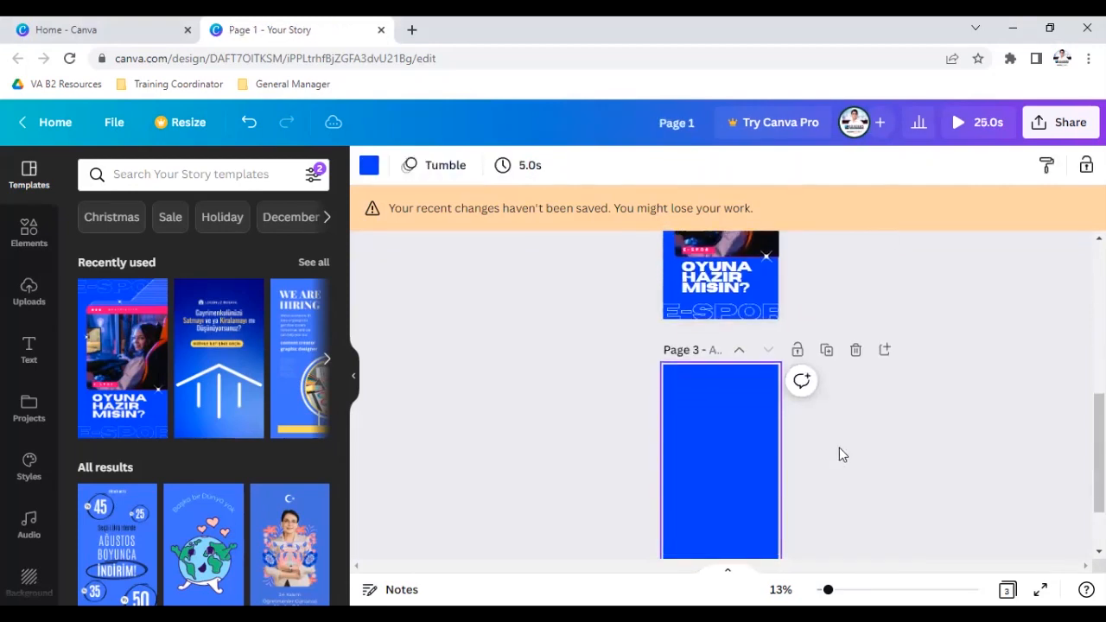
pyautogui.click(834, 359)
pyautogui.click(846, 360)
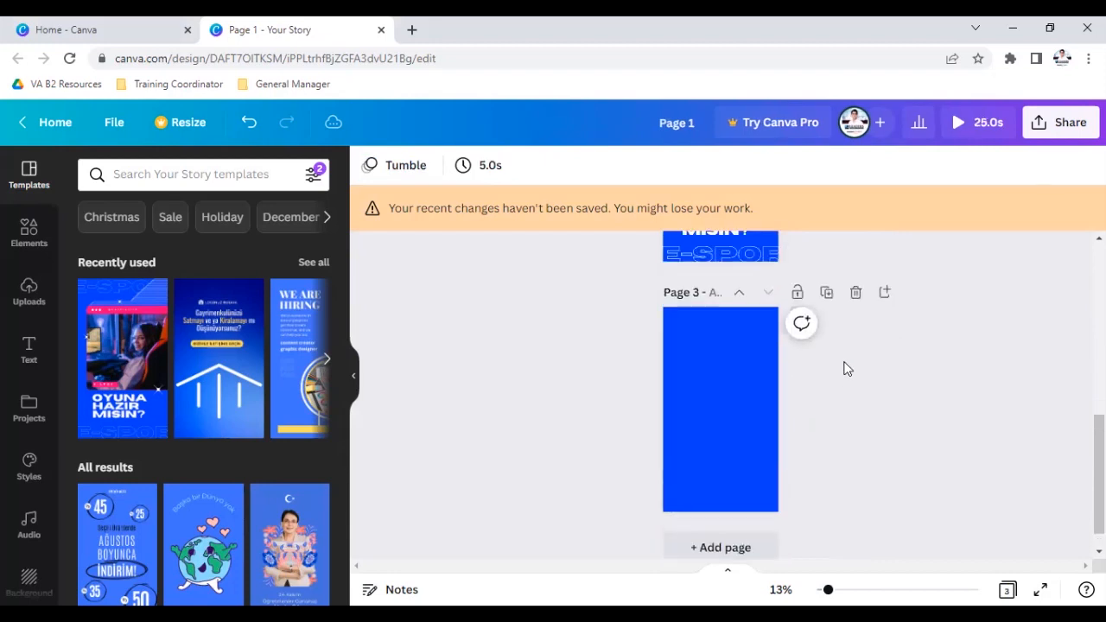
pyautogui.click(856, 345)
# Step: Replace the "Oyuna Hazır Mısın?" heading on page 2 with "PAGE 2"
pyautogui.click(709, 427)
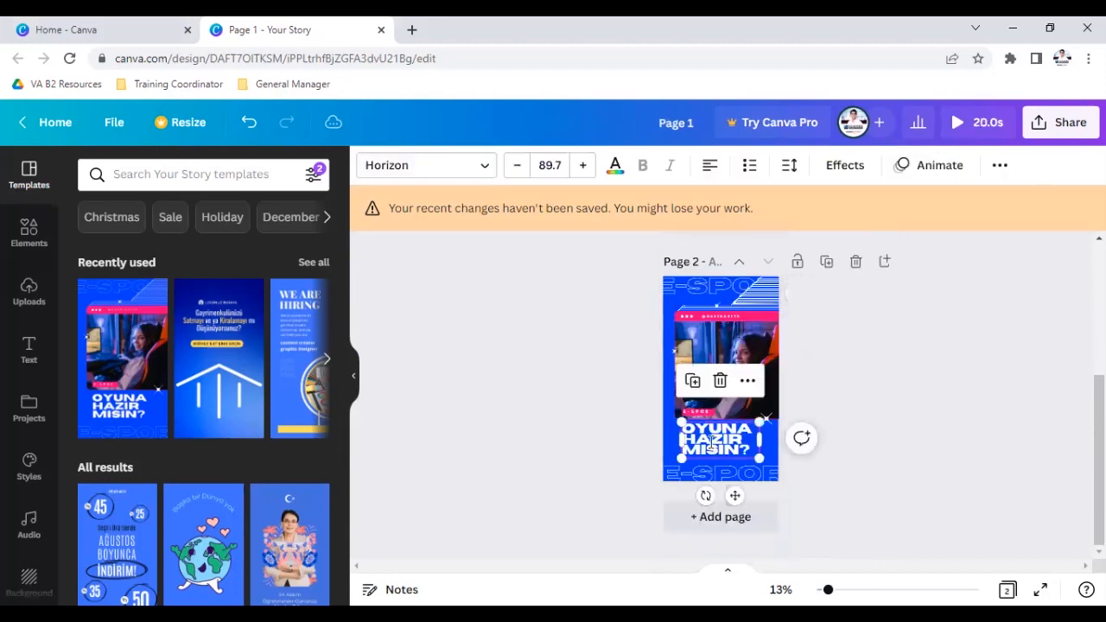
pyautogui.doubleClick(711, 443)
pyautogui.write('PAGE 2')
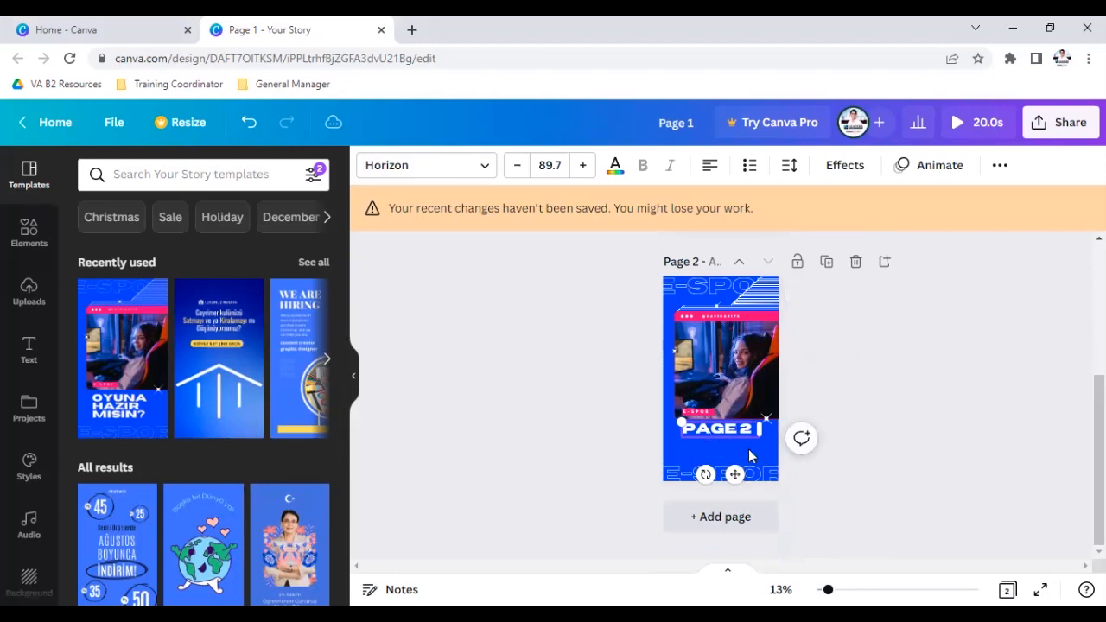
pyautogui.click(905, 392)
# Step: Lock page 1 and select its heading and the photo on page 2 to compare locked and unlocked elements
pyautogui.scroll(3, 887, 395)
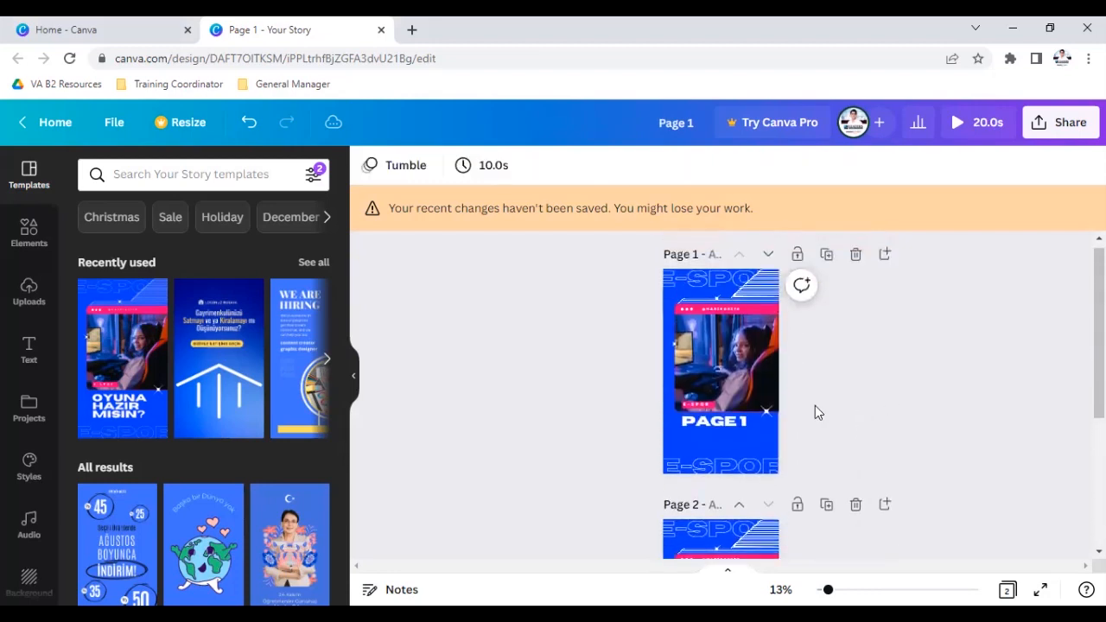
pyautogui.click(797, 255)
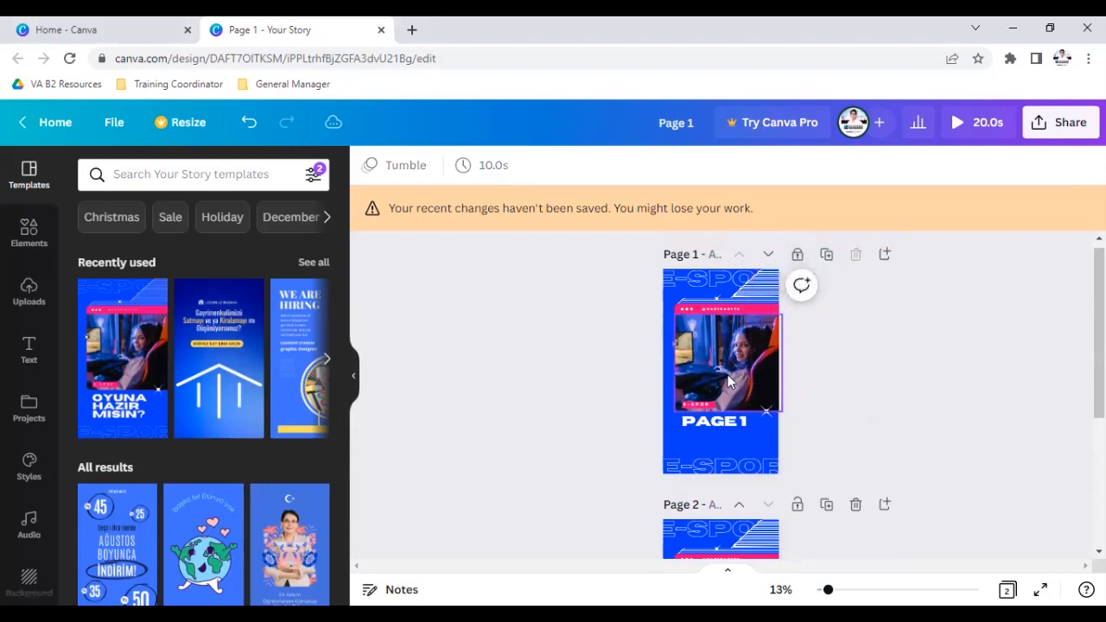
pyautogui.click(699, 426)
pyautogui.scroll(-2, 717, 414)
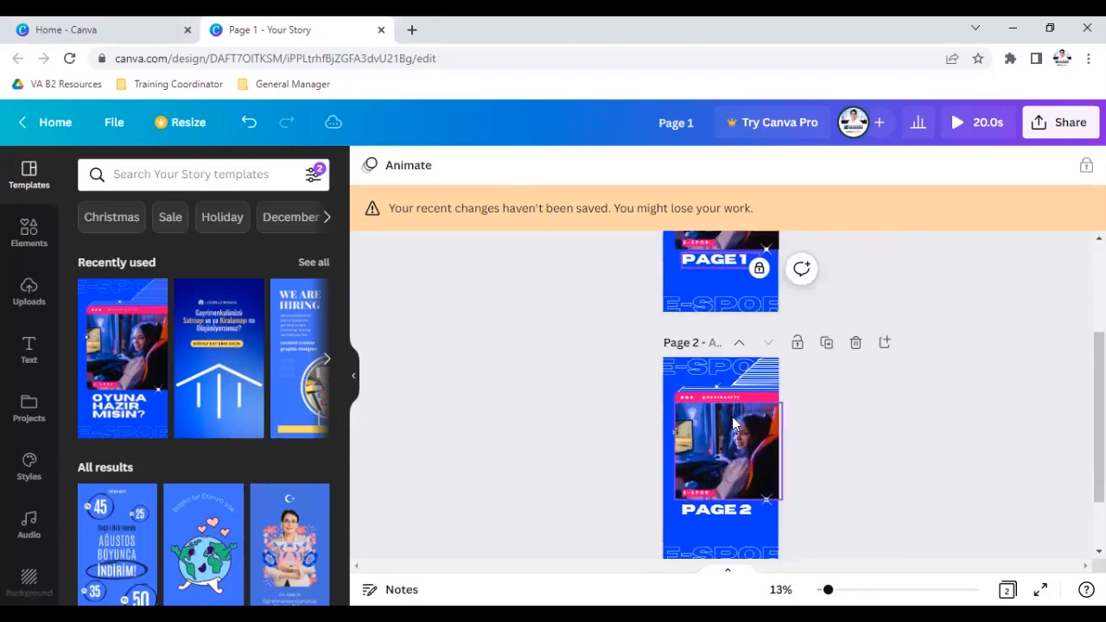
pyautogui.click(733, 421)
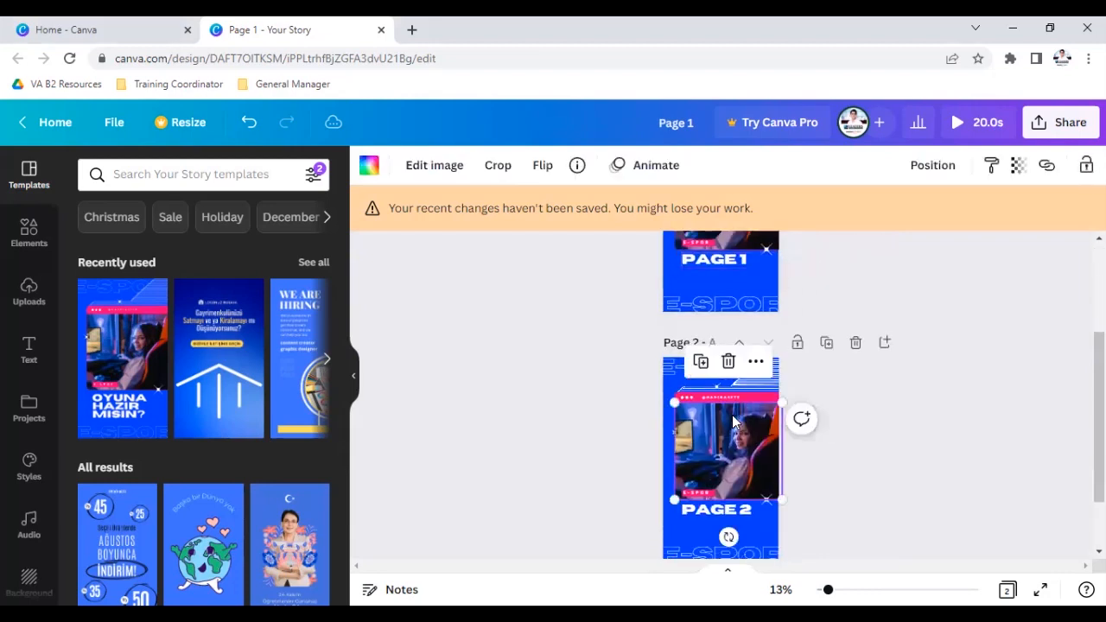
# Step: Select the "PAGE 2" heading and compare locked page 1 with unlocked page 2
pyautogui.click(742, 511)
pyautogui.click(744, 513)
pyautogui.scroll(2, 656, 397)
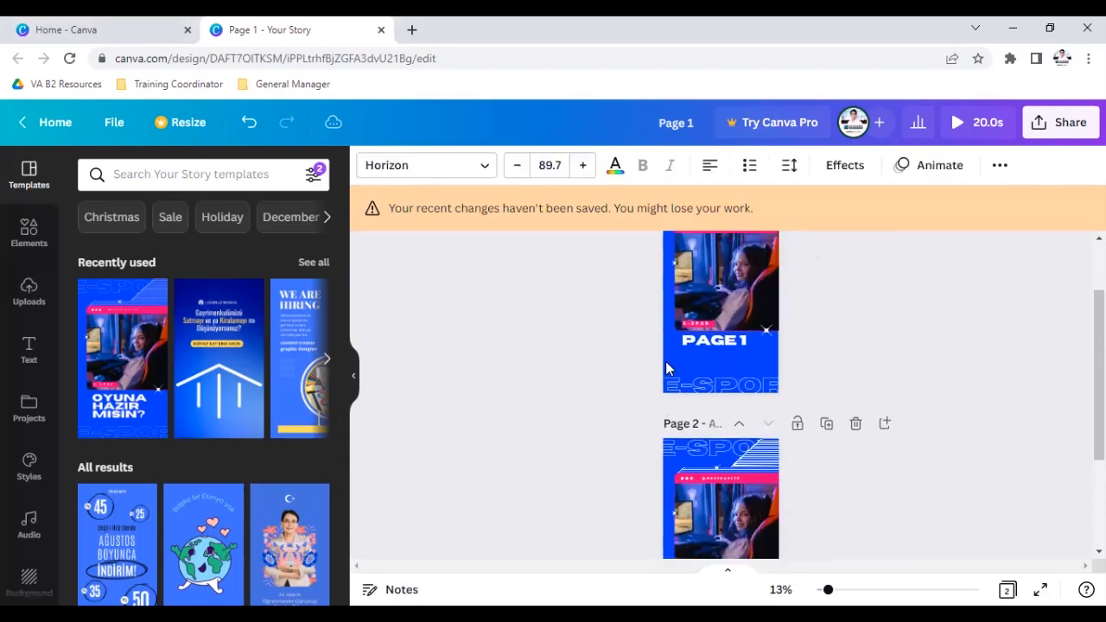
pyautogui.scroll(-4, 764, 498)
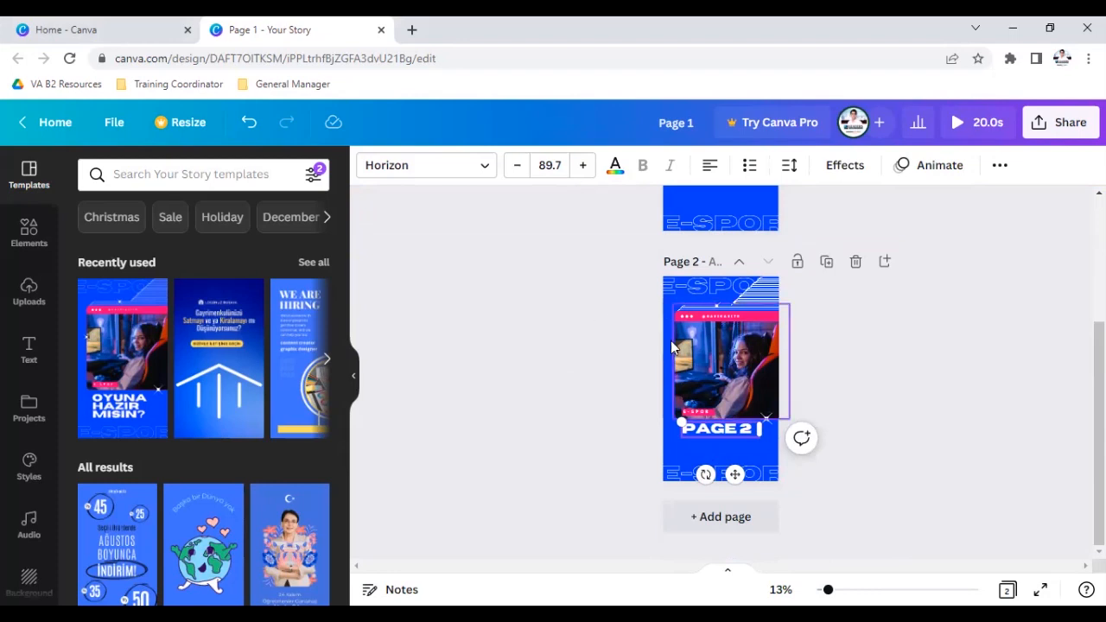
pyautogui.scroll(4, 657, 337)
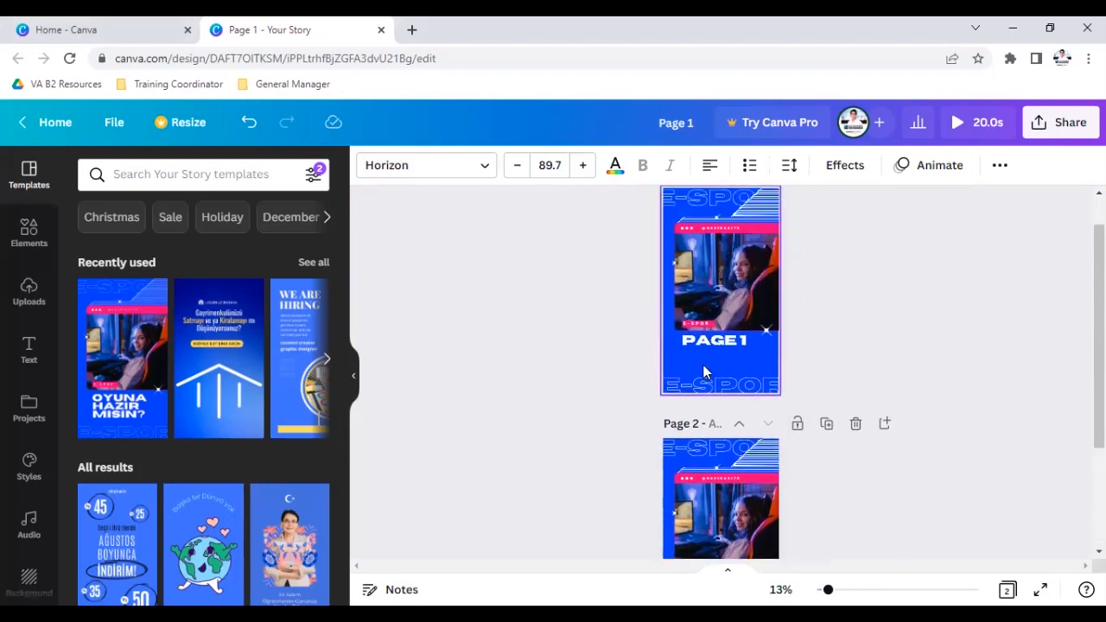
pyautogui.scroll(-1, 723, 393)
pyautogui.scroll(-3, 723, 393)
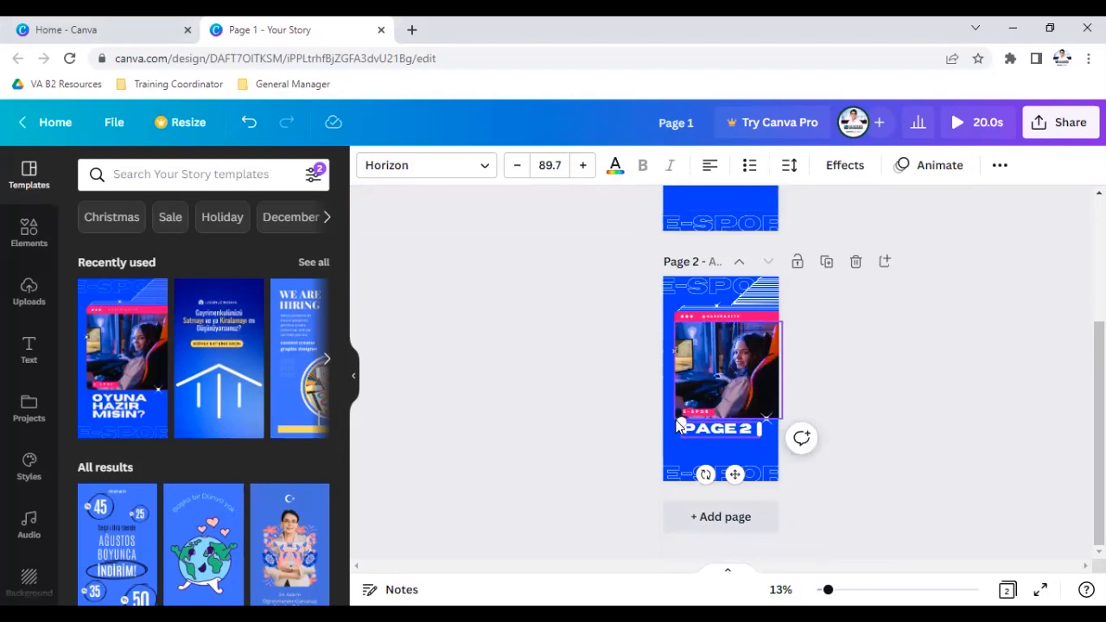
# Step: Set page 2's background to red #B92A00 by sampling the chair in its photo with the eyedropper
pyautogui.click(675, 453)
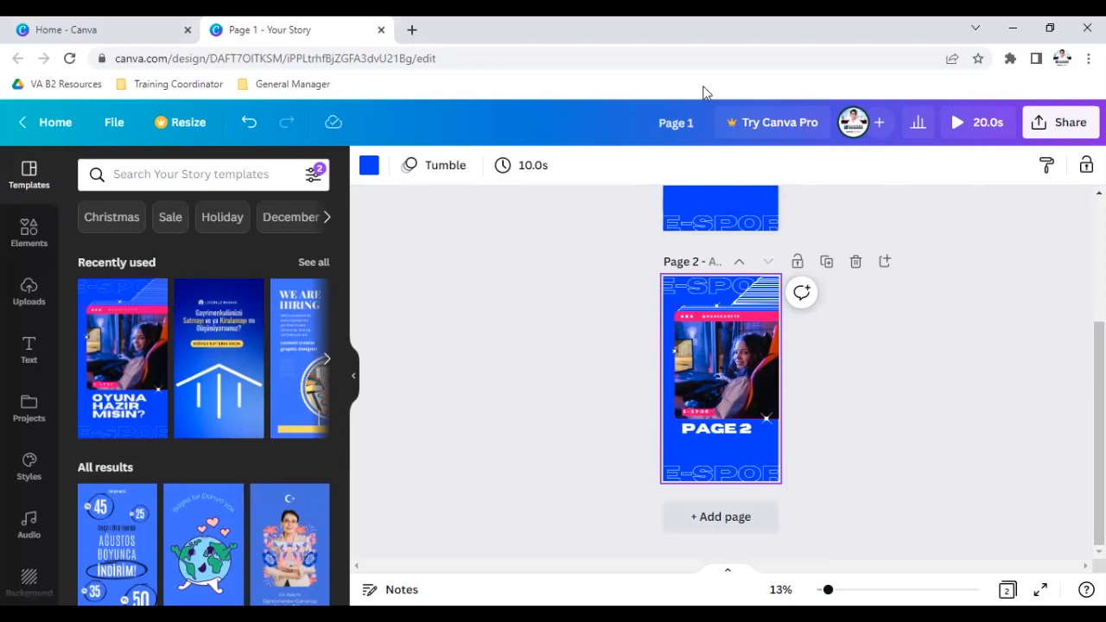
pyautogui.click(371, 171)
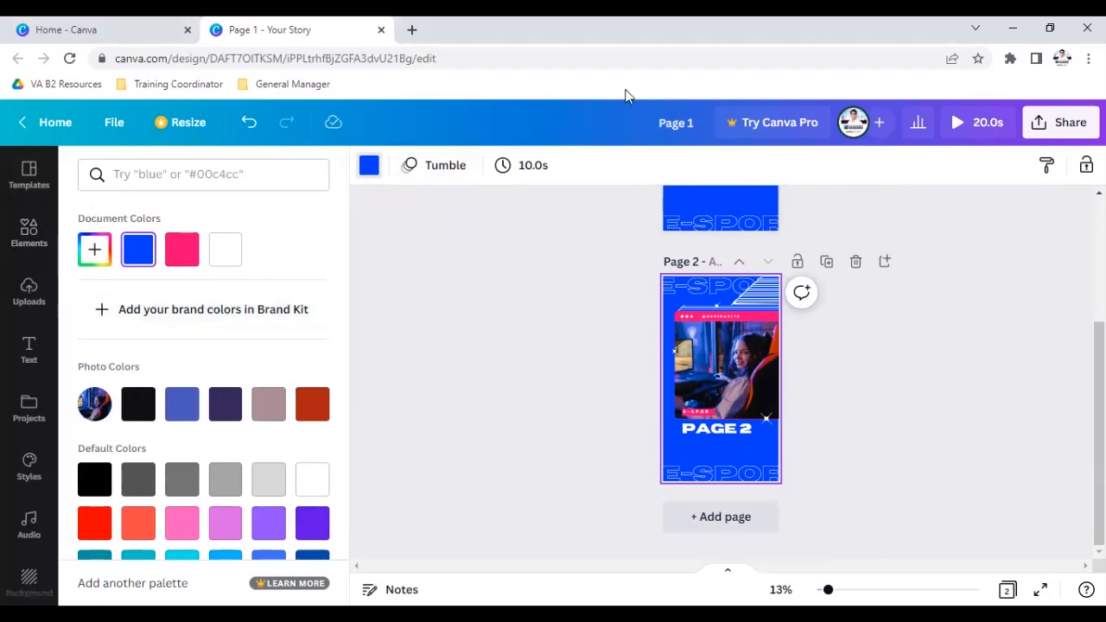
pyautogui.moveTo(71, 201); pyautogui.dragTo(265, 276)
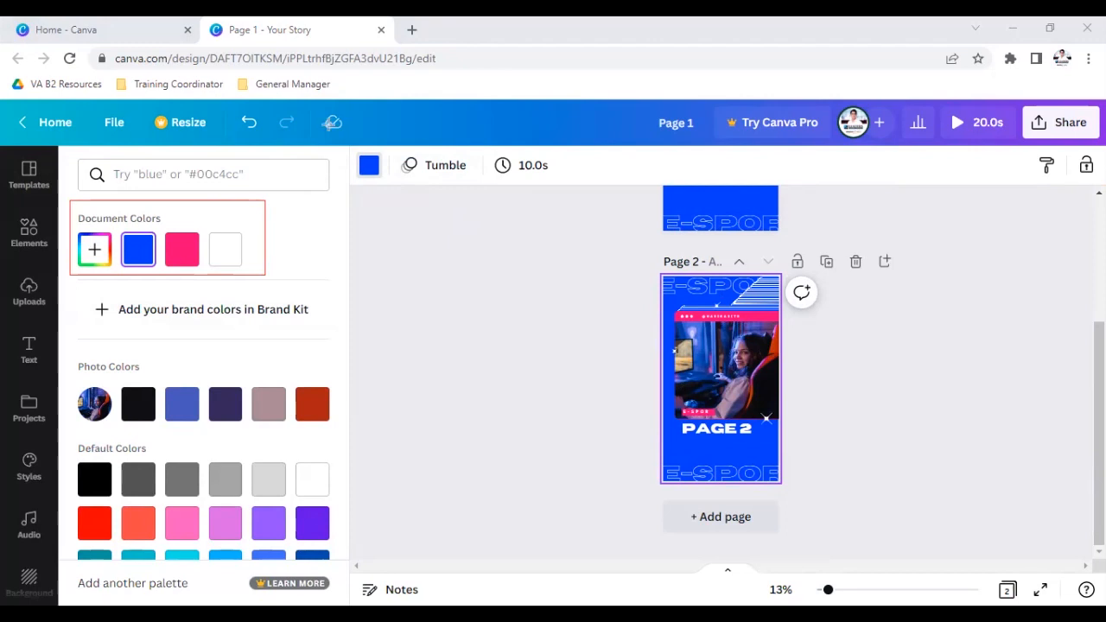
pyautogui.click(95, 257)
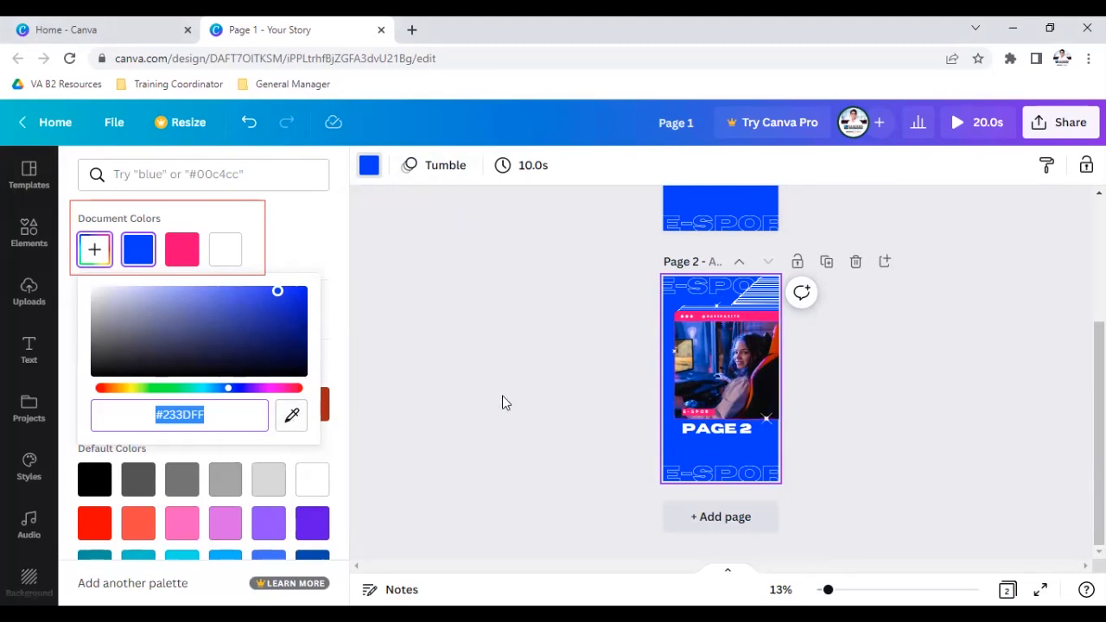
pyautogui.click(291, 420)
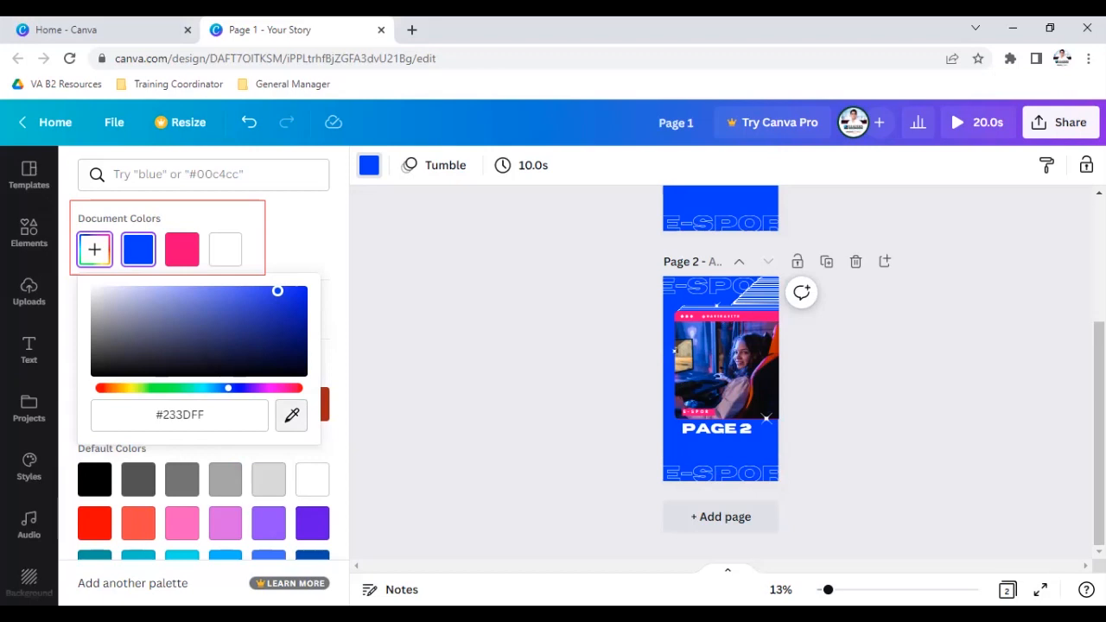
pyautogui.click(773, 350)
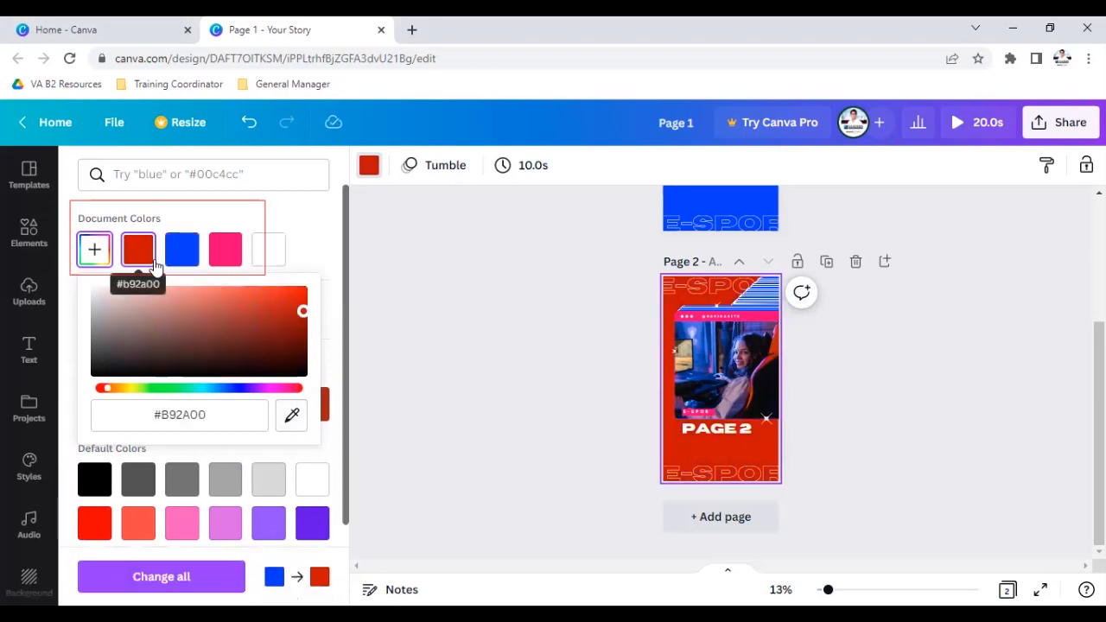
pyautogui.click(325, 225)
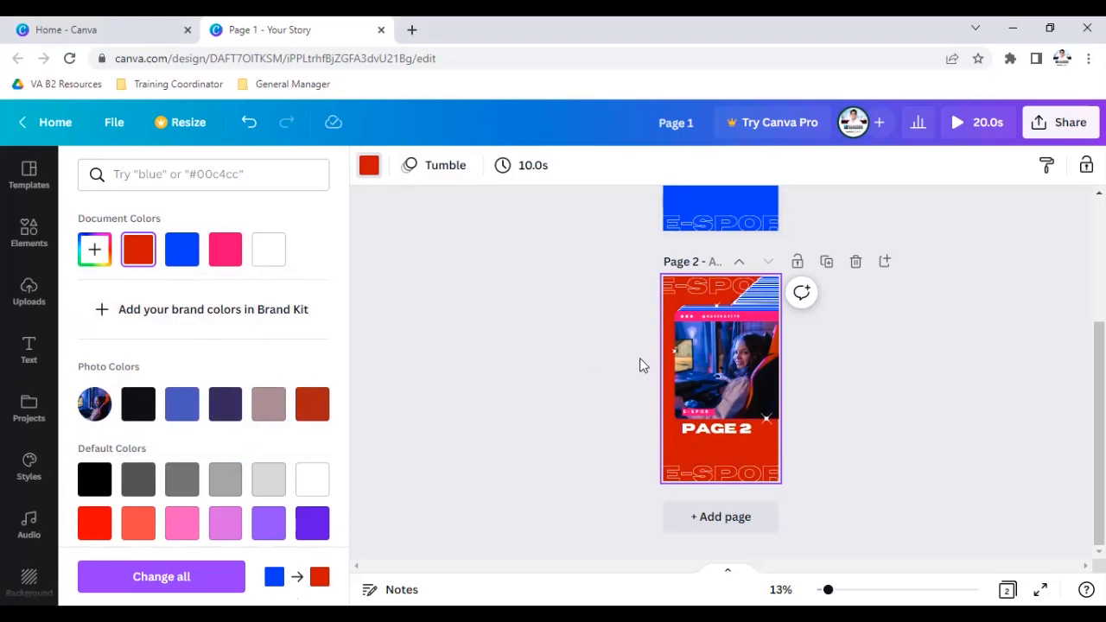
# Step: Recolour page 2's background with the dark purple swatch from its photo colours
pyautogui.click(698, 373)
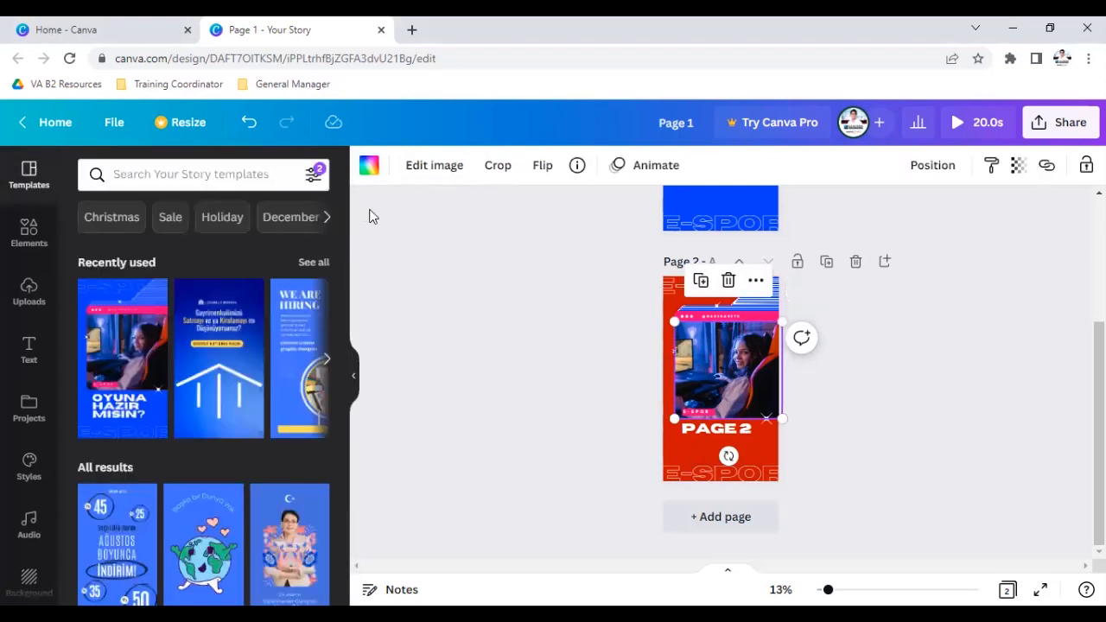
pyautogui.click(667, 435)
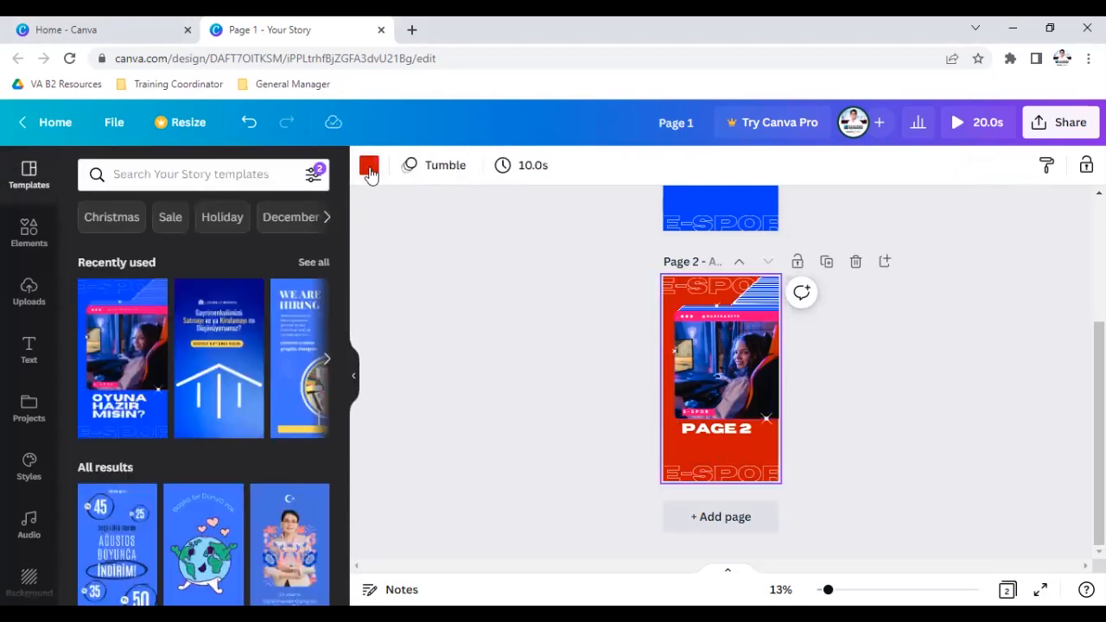
pyautogui.click(369, 170)
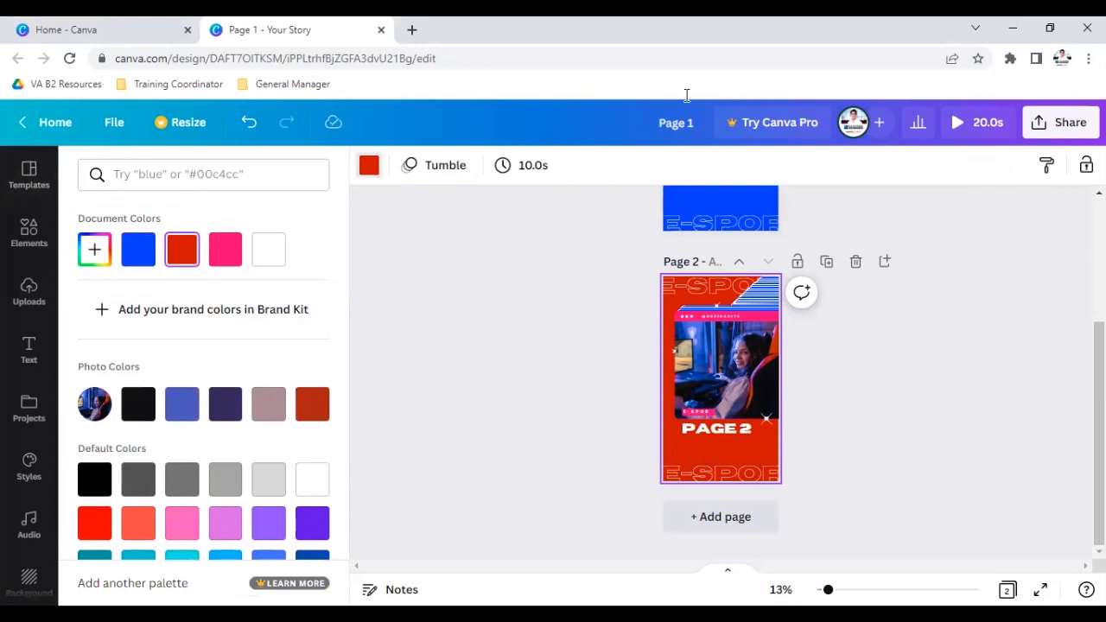
pyautogui.moveTo(66, 355)
pyautogui.mouseDown()
pyautogui.moveTo(198, 440)
pyautogui.moveTo(344, 441)
pyautogui.mouseUp()
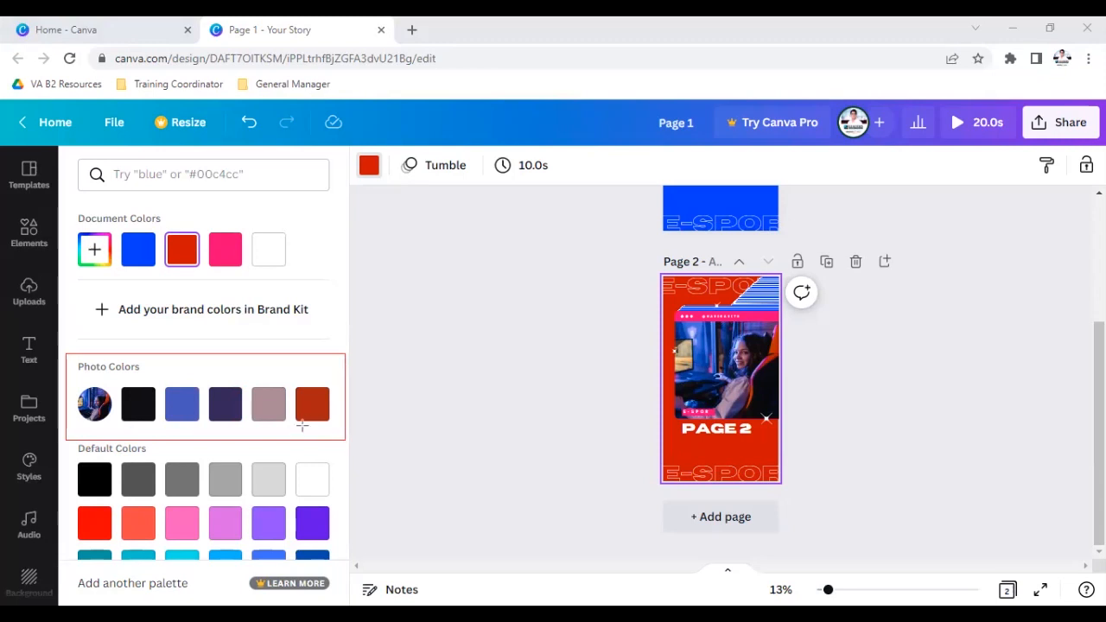
pyautogui.moveTo(292, 369); pyautogui.dragTo(301, 418)
pyautogui.moveTo(263, 382)
pyautogui.mouseDown()
pyautogui.moveTo(273, 425)
pyautogui.moveTo(235, 425)
pyautogui.mouseUp()
pyautogui.moveTo(181, 378); pyautogui.dragTo(197, 433)
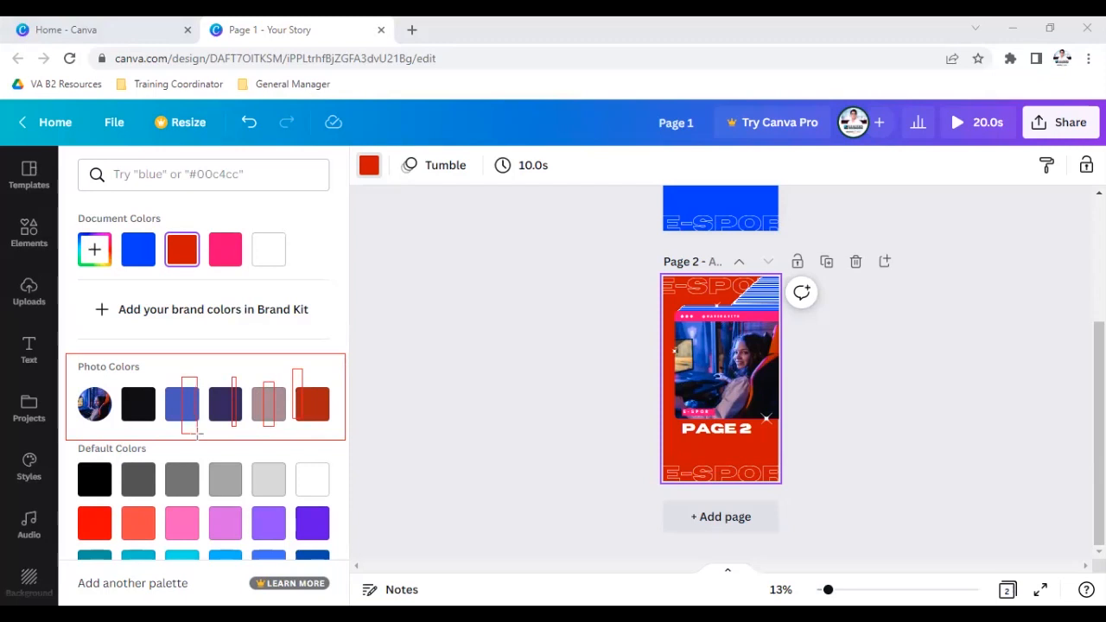
pyautogui.moveTo(142, 380); pyautogui.dragTo(140, 423)
pyautogui.click(215, 401)
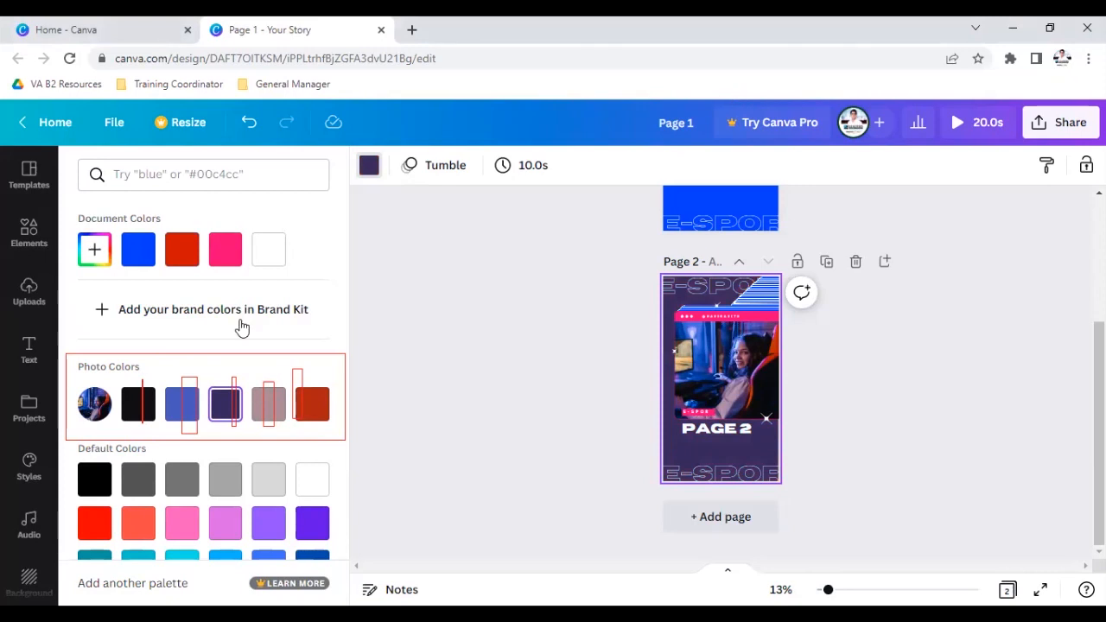
pyautogui.scroll(-1, 229, 363)
pyautogui.scroll(1, 265, 368)
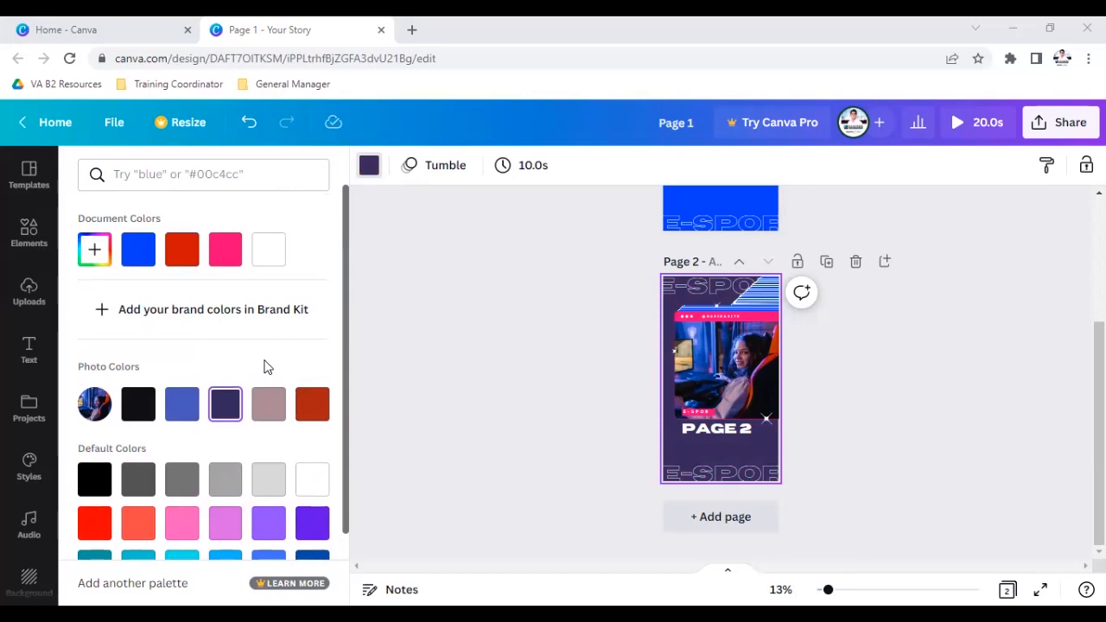
pyautogui.click(670, 450)
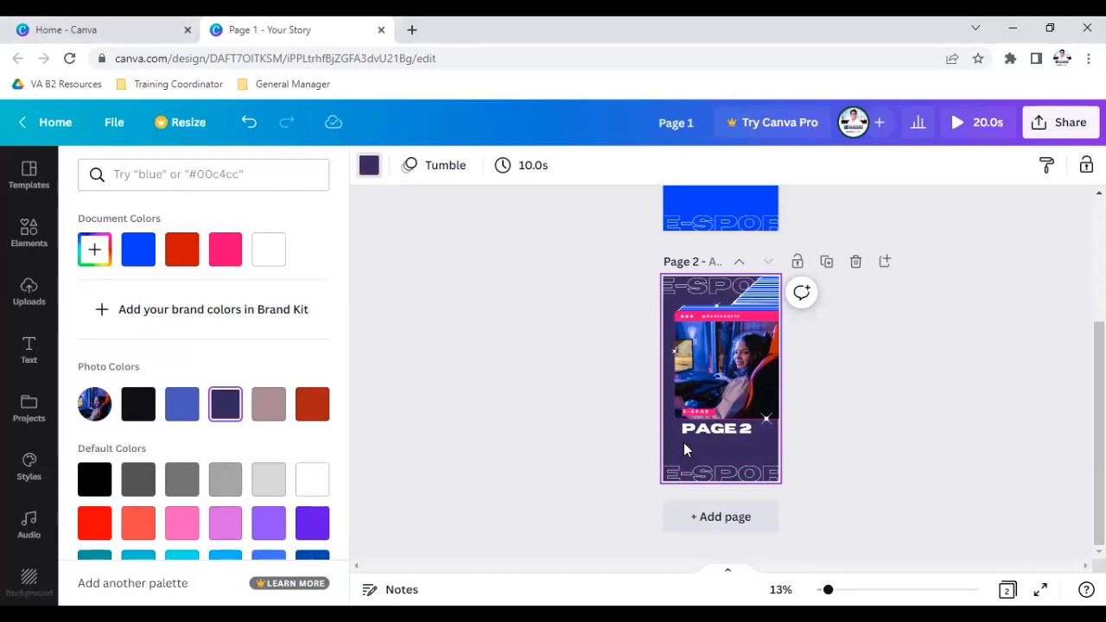
pyautogui.click(572, 408)
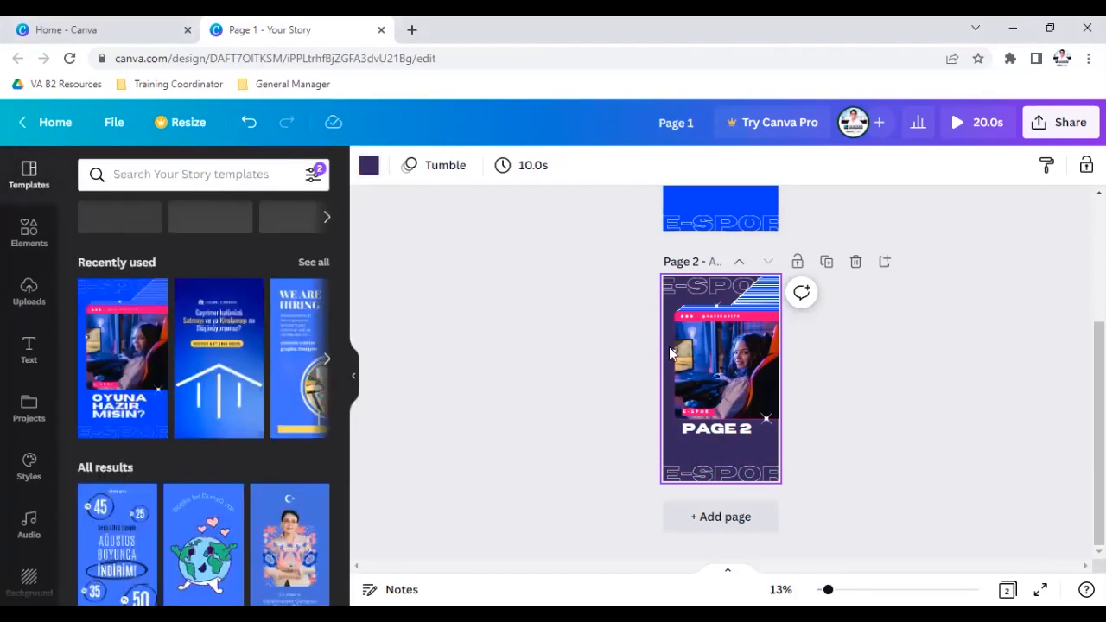
# Step: Change the font of the outlined "E-SPOR" text above page 2's photo to Archivo Black
pyautogui.click(711, 293)
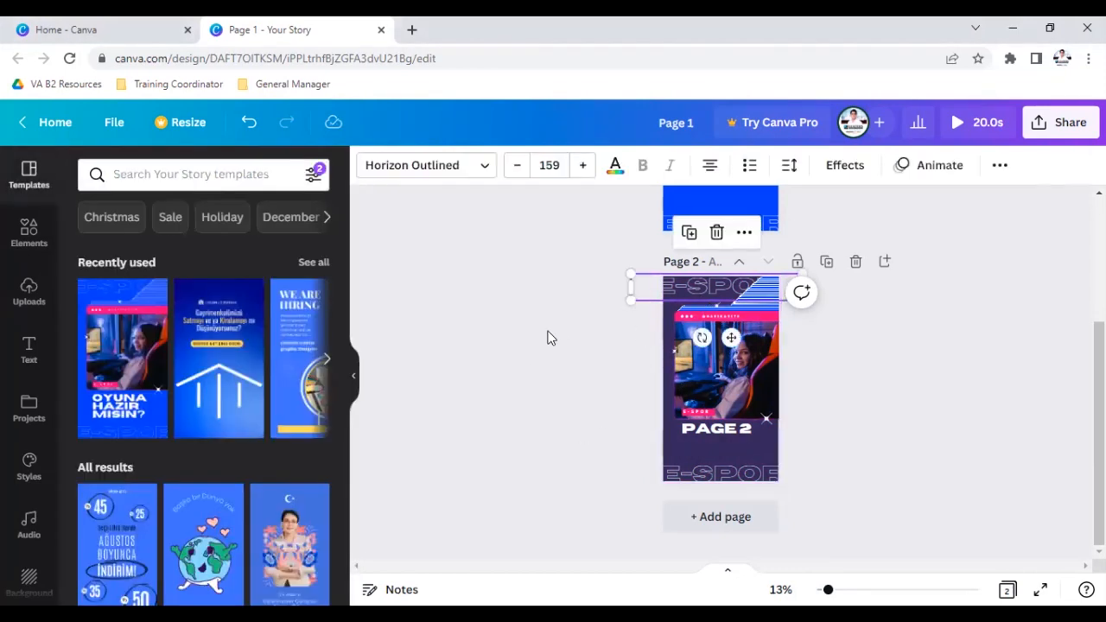
pyautogui.click(484, 166)
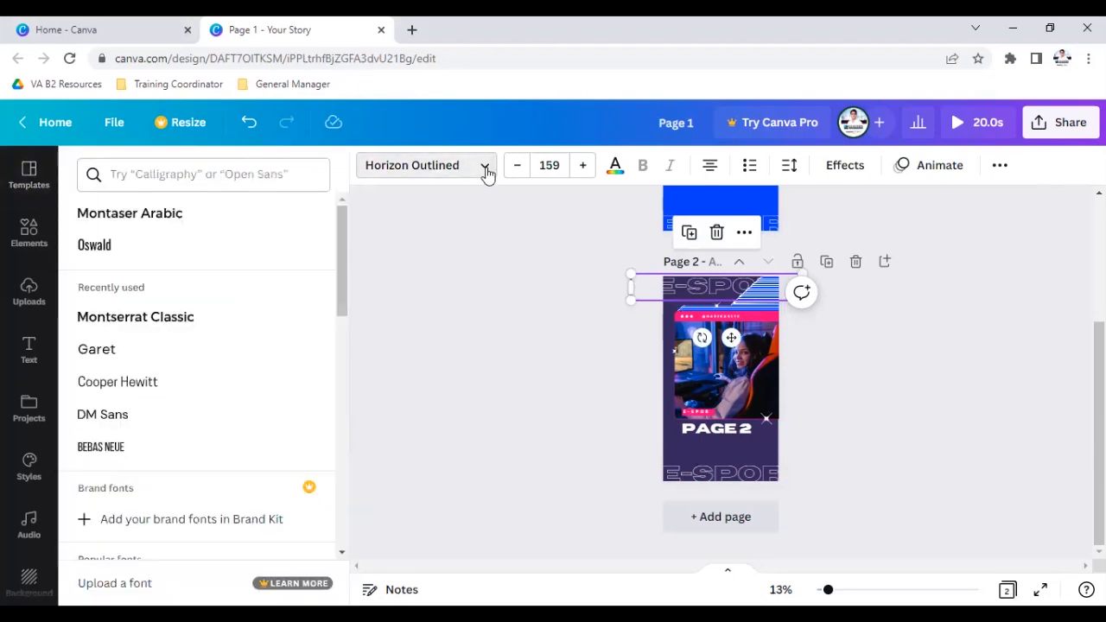
pyautogui.moveTo(343, 227); pyautogui.dragTo(357, 357)
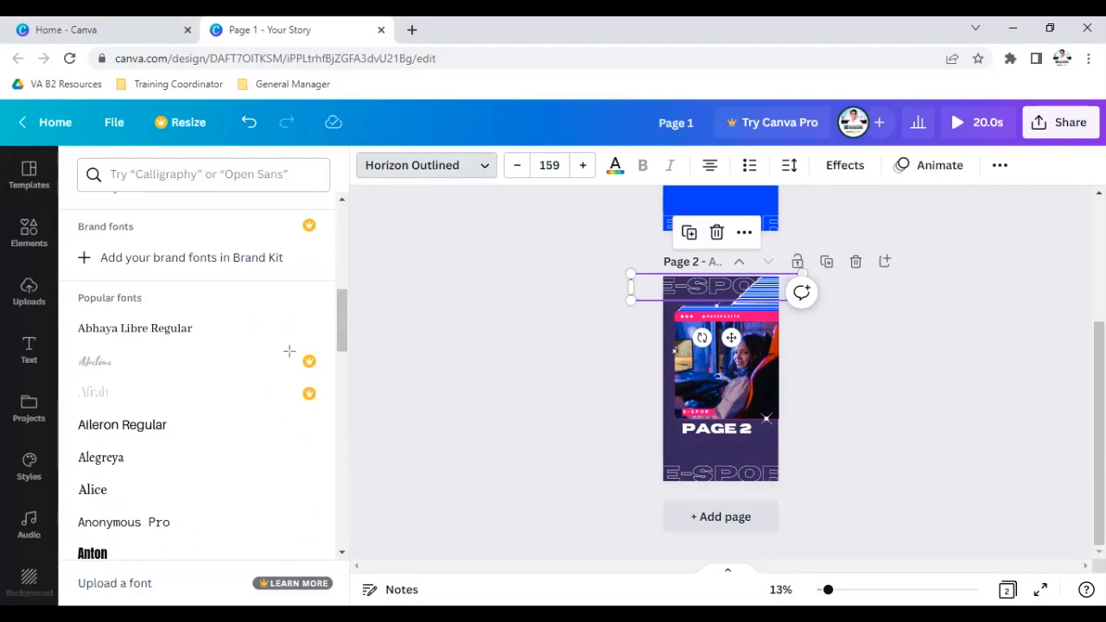
pyautogui.moveTo(289, 352); pyautogui.dragTo(321, 372)
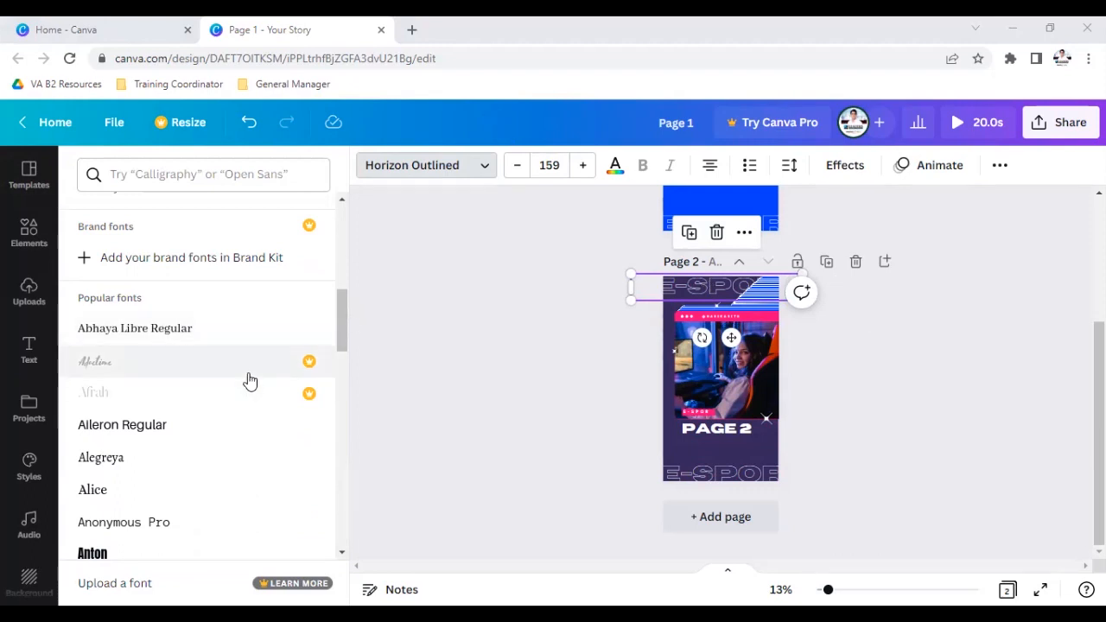
pyautogui.scroll(-2, 240, 378)
pyautogui.scroll(-1, 240, 377)
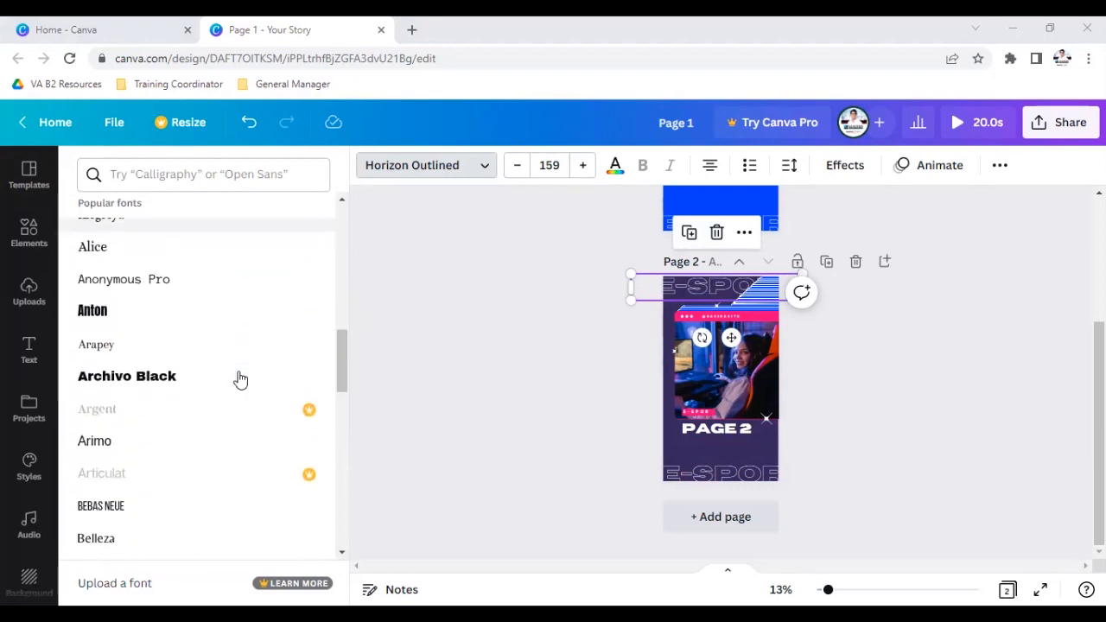
pyautogui.click(159, 387)
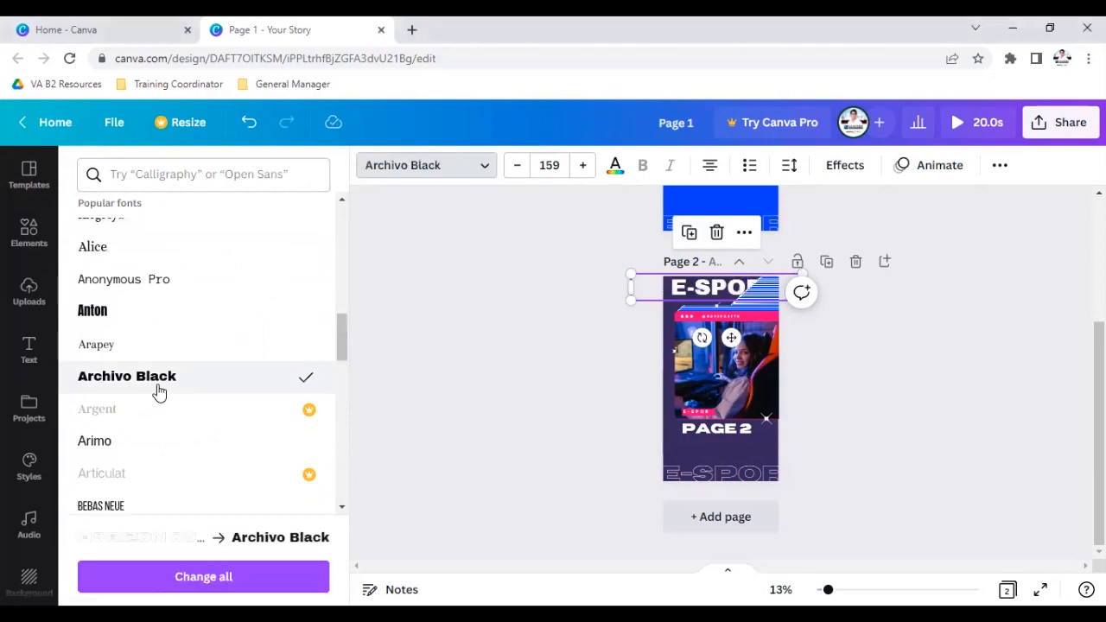
pyautogui.click(856, 321)
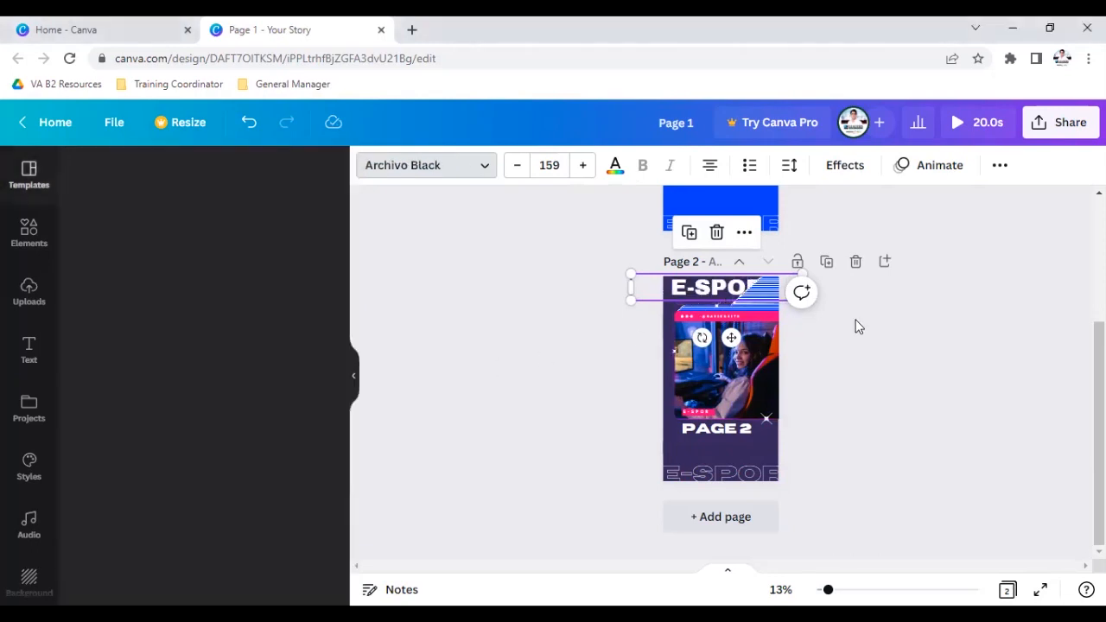
# Step: Delete the stacked striped window graphics that cover the end of the upper "E-SPOR" text on page 2
pyautogui.click(759, 298)
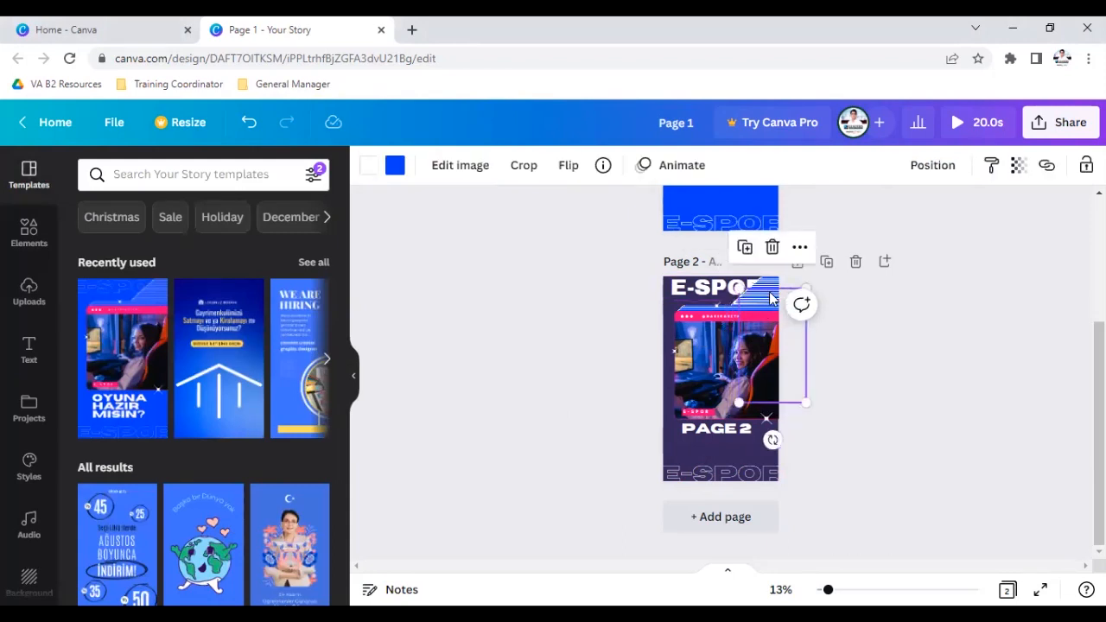
pyautogui.press('Delete')
pyautogui.click(771, 298)
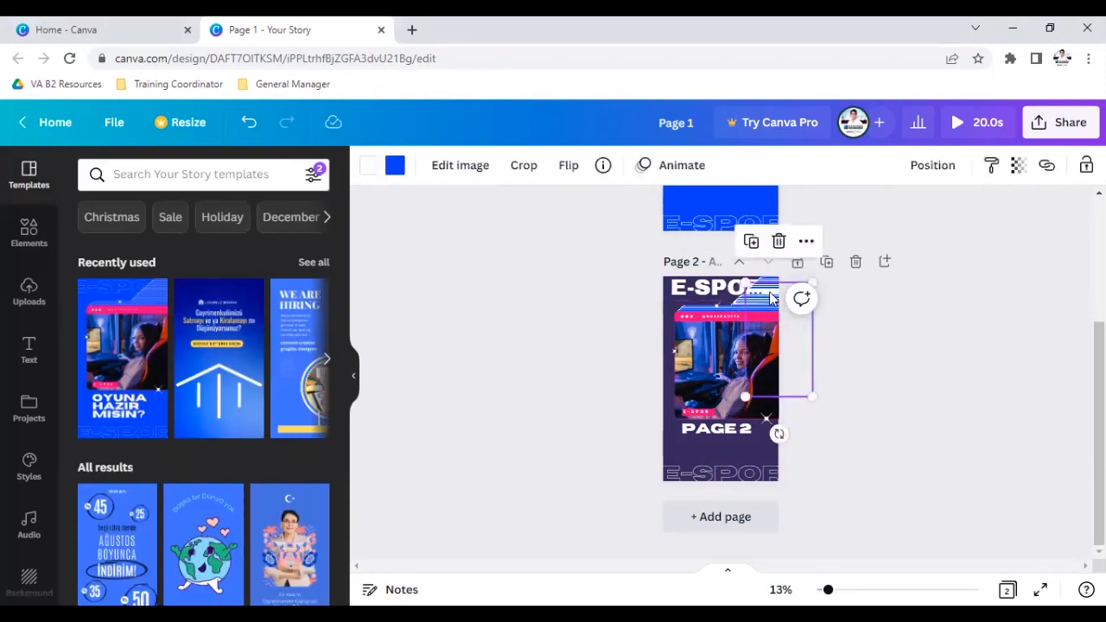
pyautogui.press('Delete')
pyautogui.click(768, 304)
pyautogui.press('Delete')
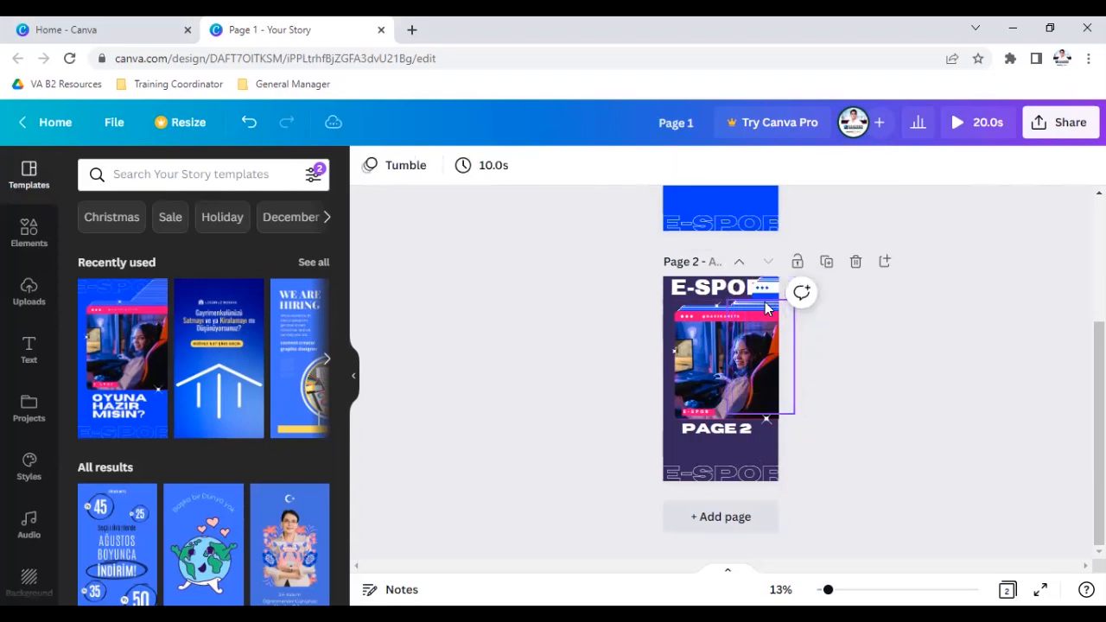
pyautogui.rightClick(767, 309)
pyautogui.click(776, 327)
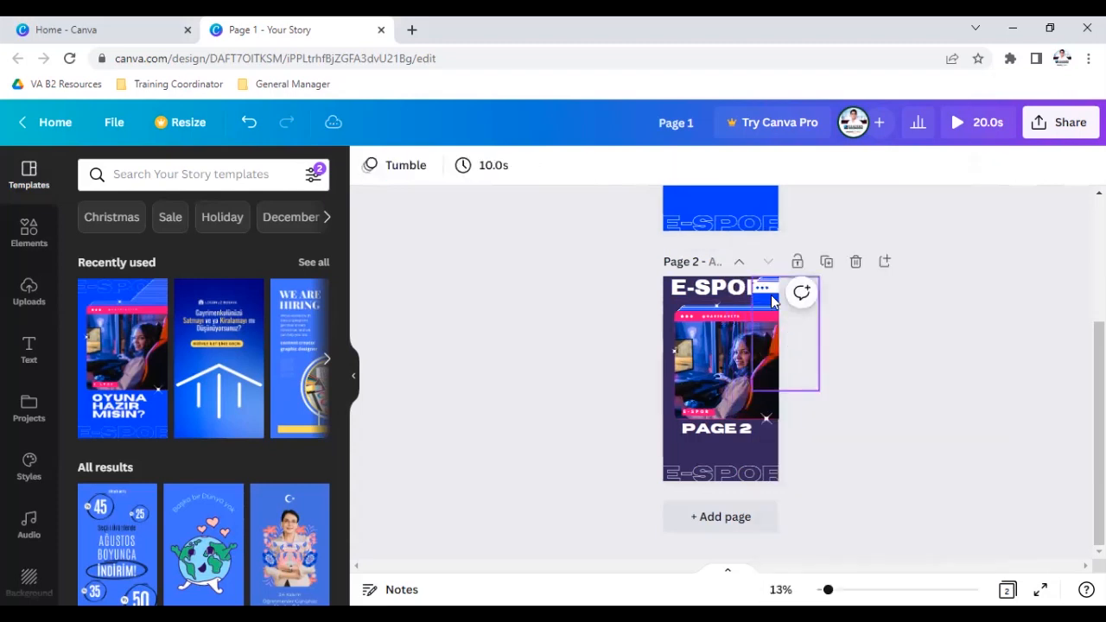
pyautogui.click(769, 300)
pyautogui.rightClick(770, 300)
pyautogui.click(785, 321)
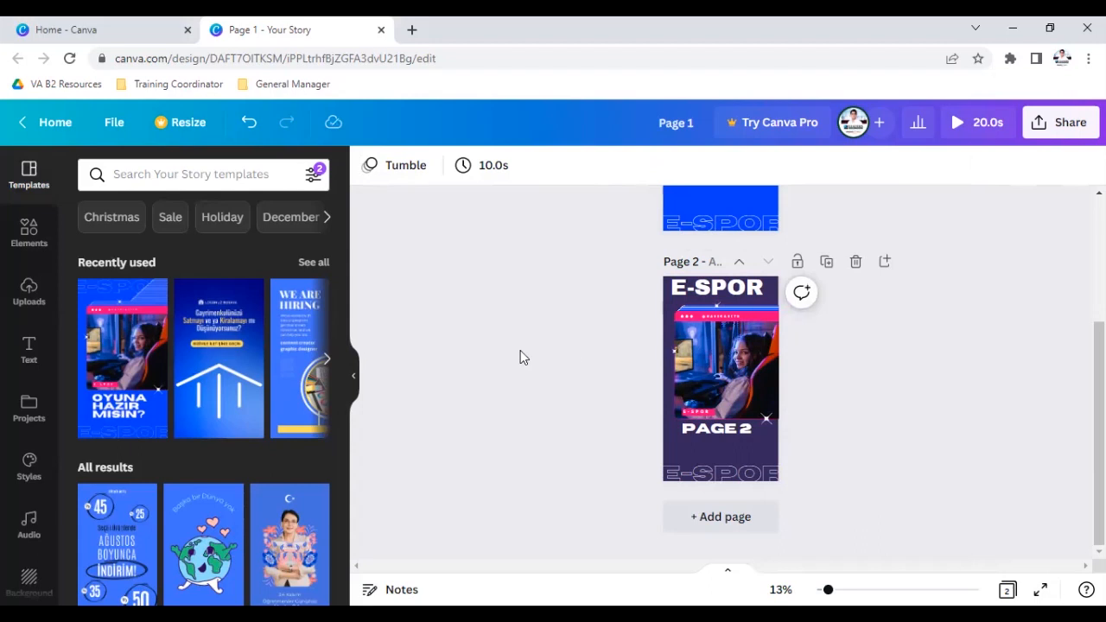
# Step: Apply the recently used blue house-outline template to page 2 and check the font list for its "Page 2" heading
pyautogui.click(220, 343)
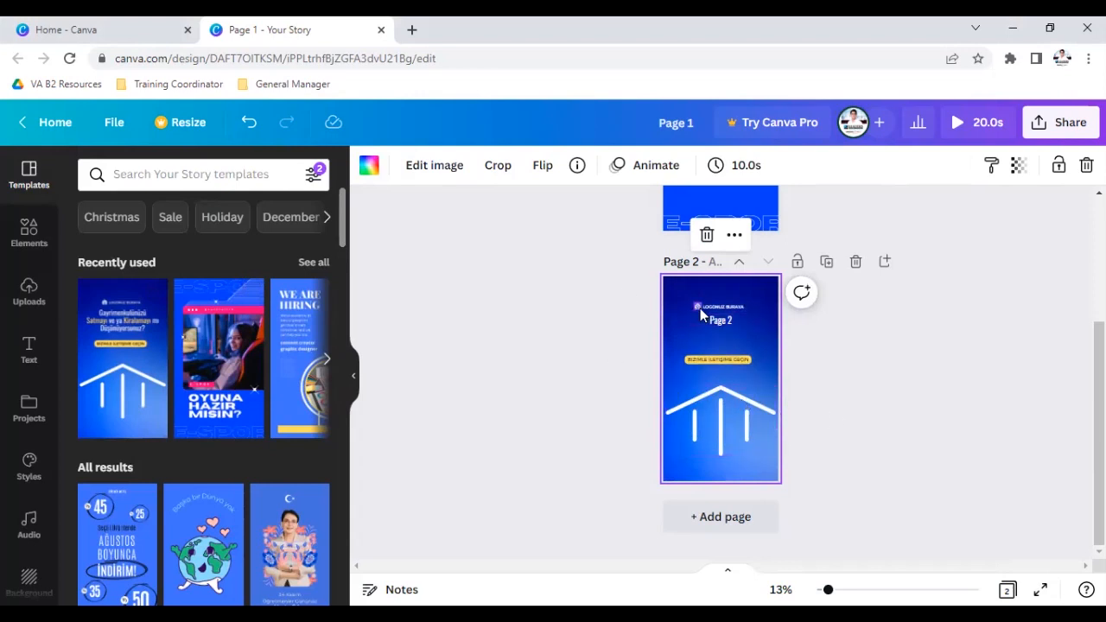
pyautogui.click(722, 318)
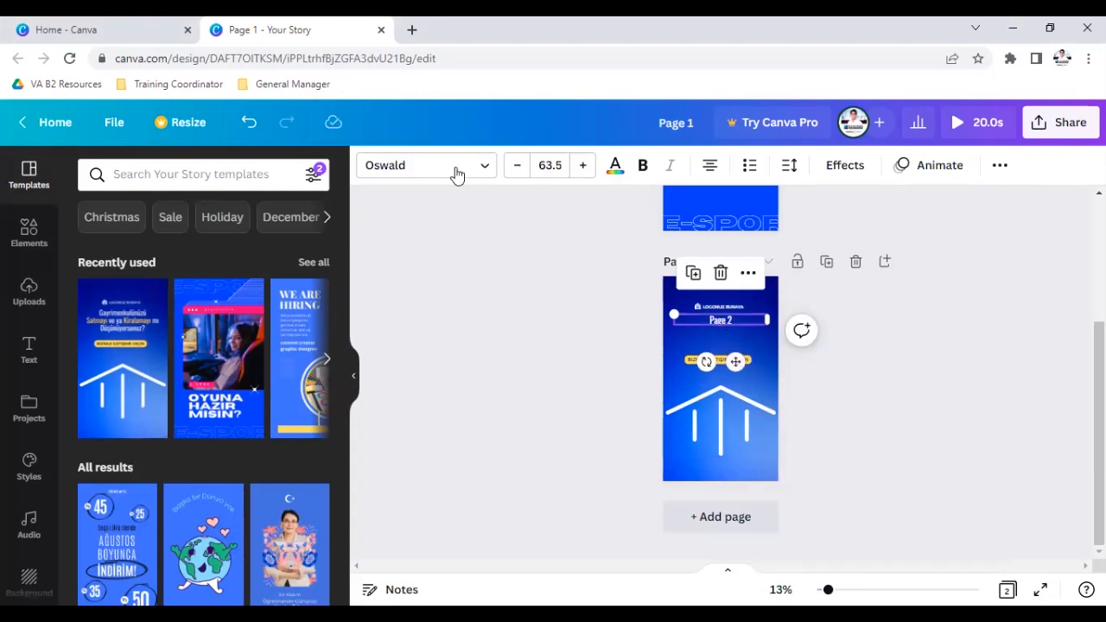
pyautogui.click(393, 168)
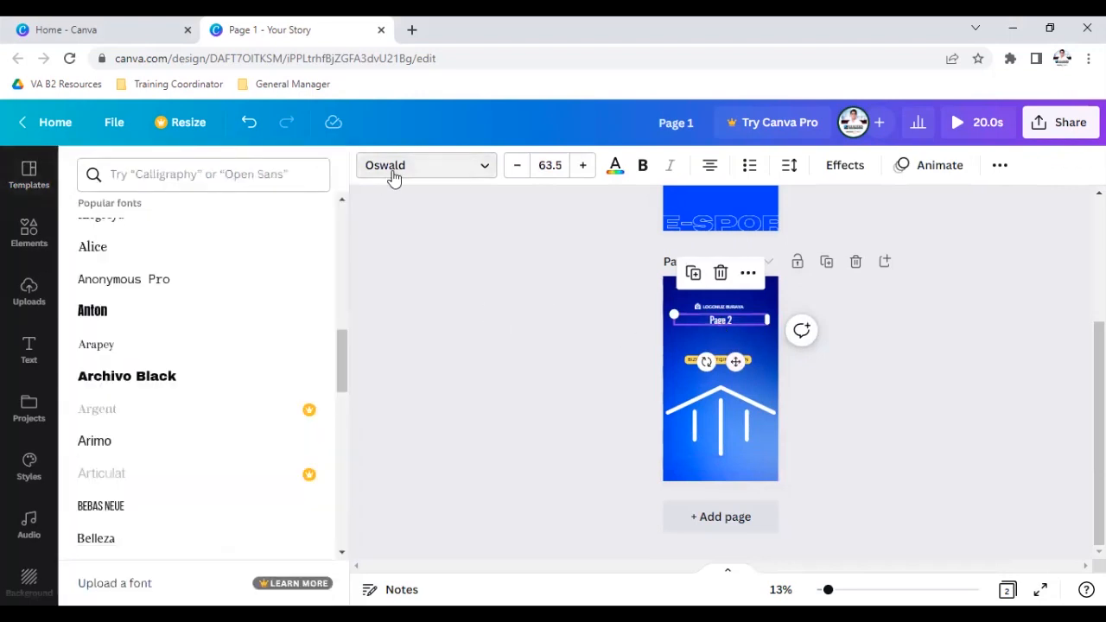
pyautogui.click(475, 168)
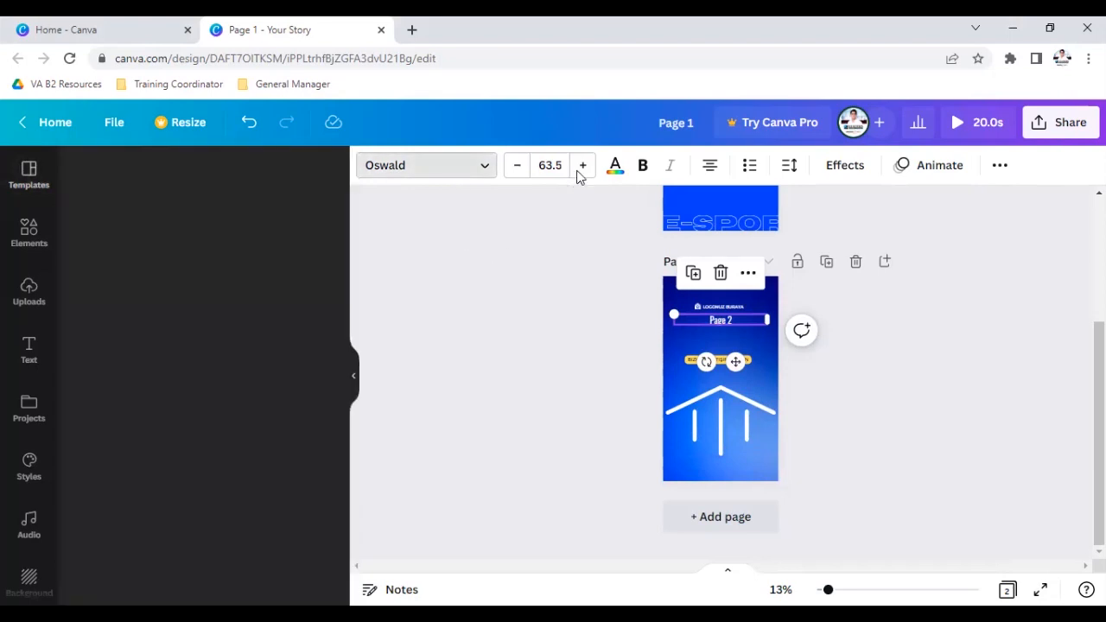
# Step: Set the "Page 2" heading's font size to 100, and scale its text box slightly down to size 99.4
pyautogui.click(581, 171)
pyautogui.click(581, 171)
pyautogui.click(580, 171)
pyautogui.click(580, 171)
pyautogui.click(580, 171)
pyautogui.click(580, 171)
pyautogui.click(581, 171)
pyautogui.click(581, 171)
pyautogui.click(580, 171)
pyautogui.click(560, 165)
pyautogui.write('100')
pyautogui.press('Return')
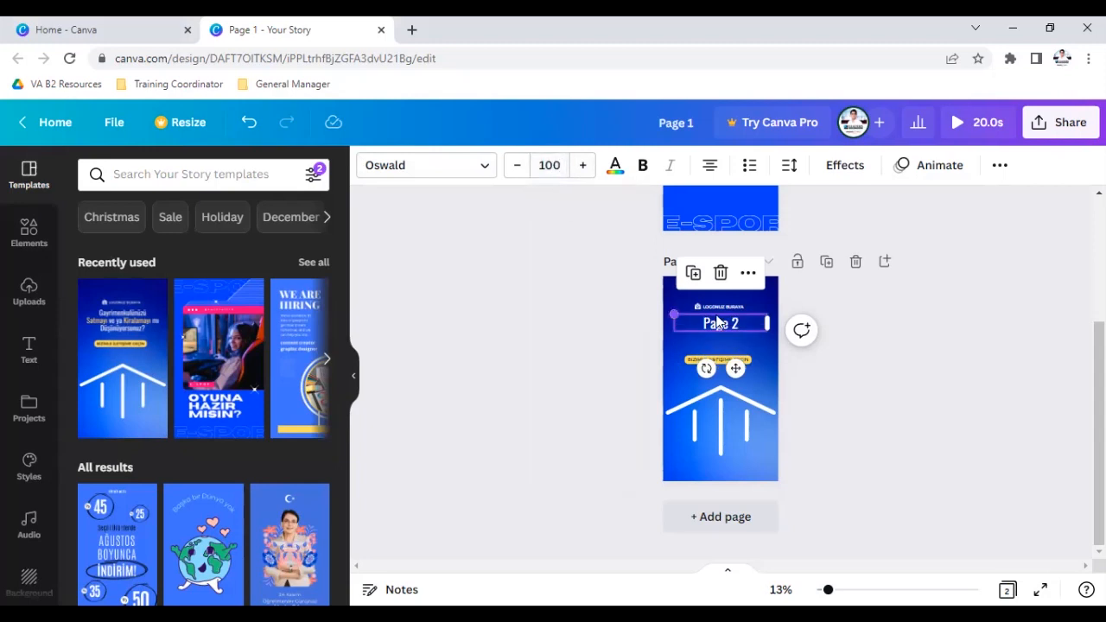
pyautogui.moveTo(675, 316)
pyautogui.mouseDown()
pyautogui.moveTo(722, 337)
pyautogui.moveTo(672, 303)
pyautogui.moveTo(548, 283)
pyautogui.moveTo(695, 320)
pyautogui.mouseUp()
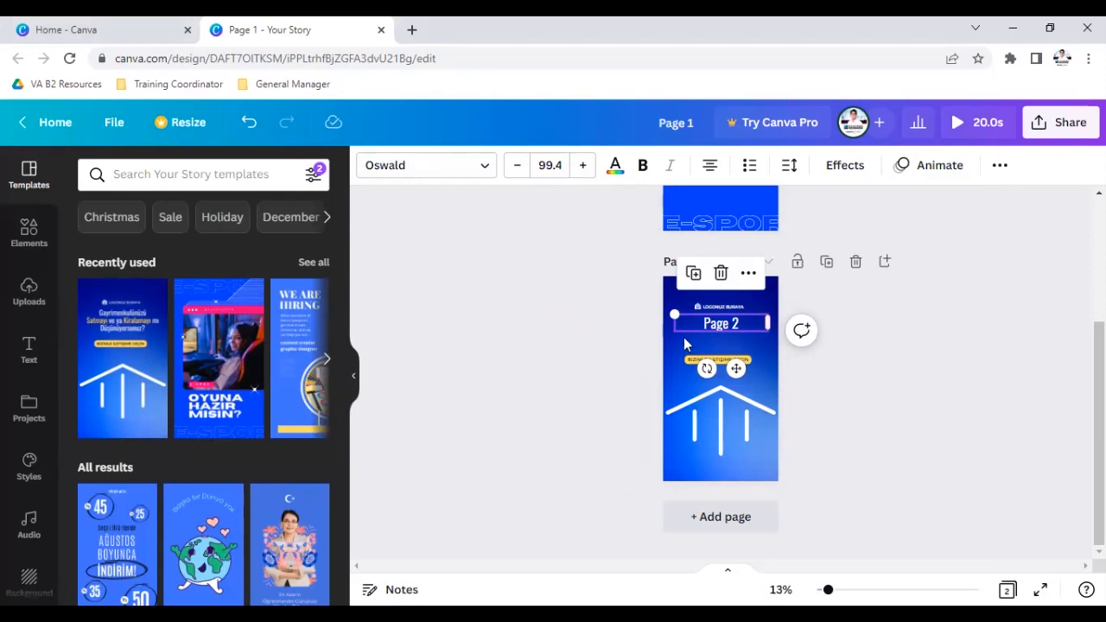
# Step: Replace the "Page 2" heading with the text "This is just to show you area of the text"
pyautogui.click(717, 325)
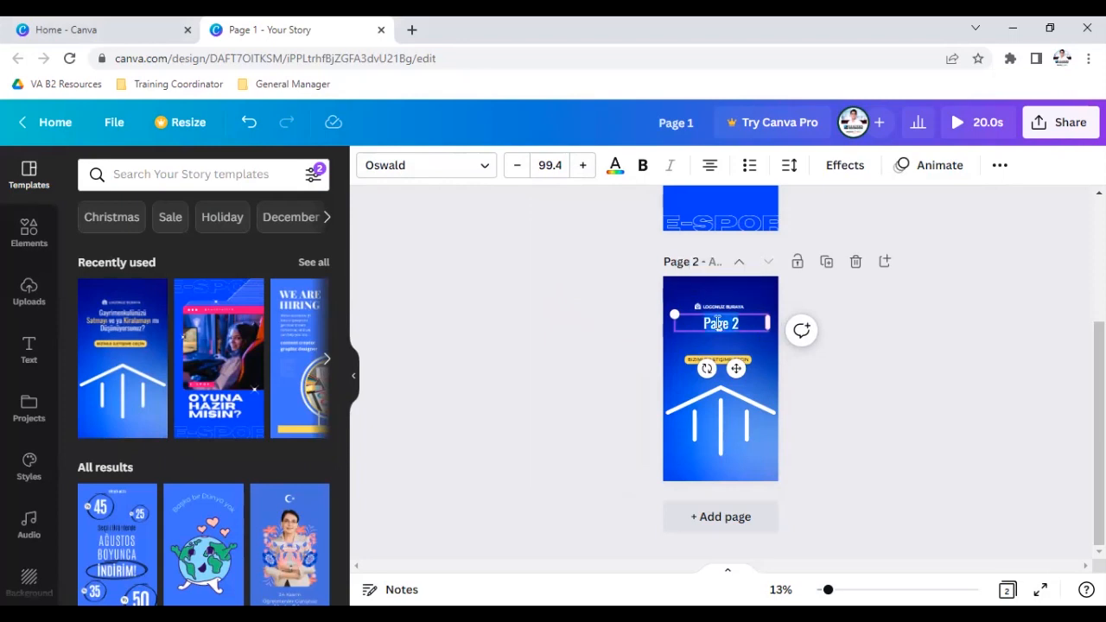
pyautogui.hotkey('ctrl', 'a')
pyautogui.write('This is just to show you')
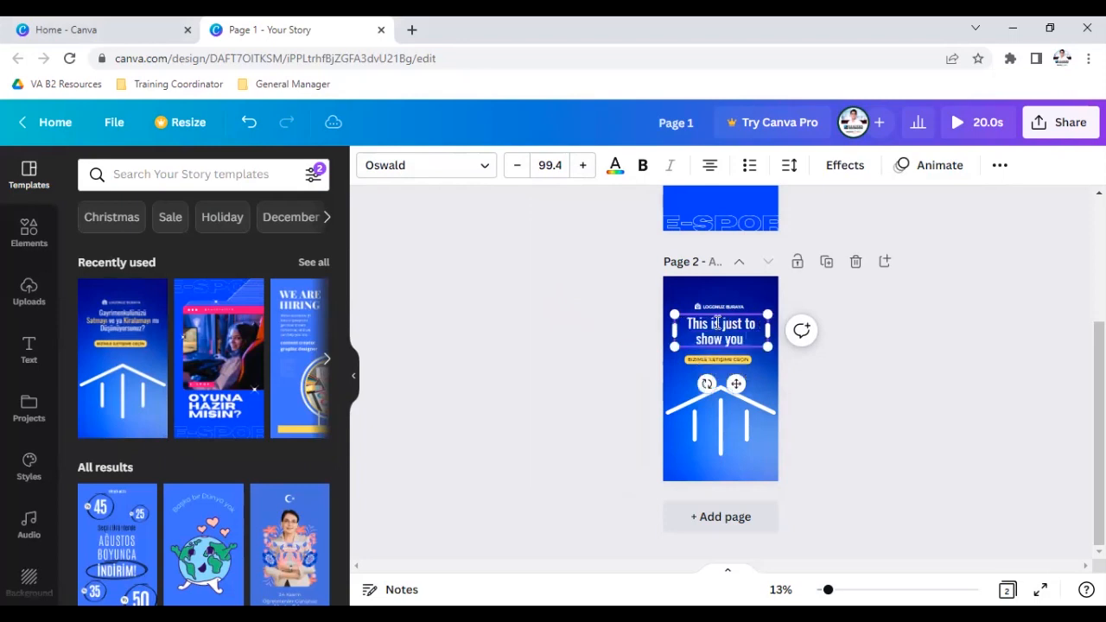
pyautogui.write(' area o')
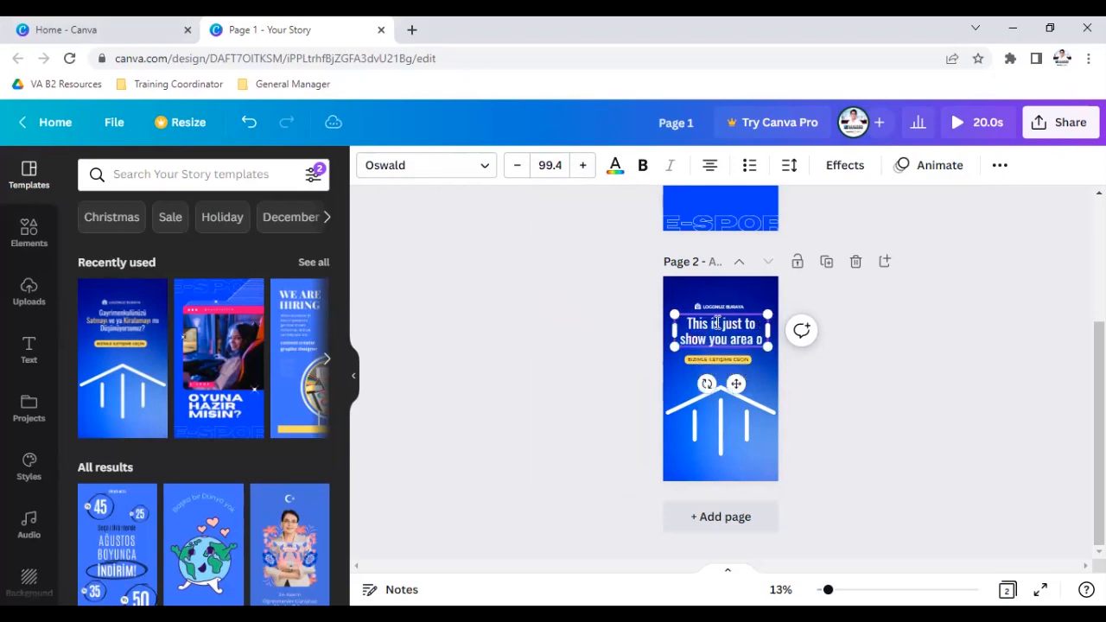
pyautogui.write('f the xex')
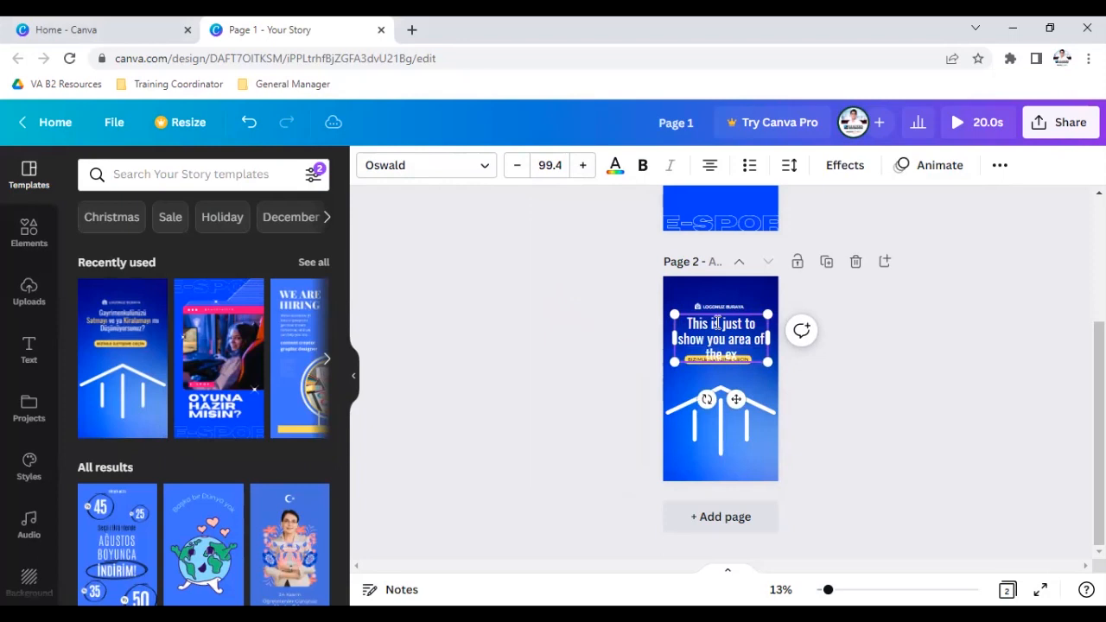
pyautogui.write('text')
# Step: Resize the heading's text box on page 2, narrowing it and scaling its text to size 83
pyautogui.moveTo(675, 365); pyautogui.dragTo(674, 335)
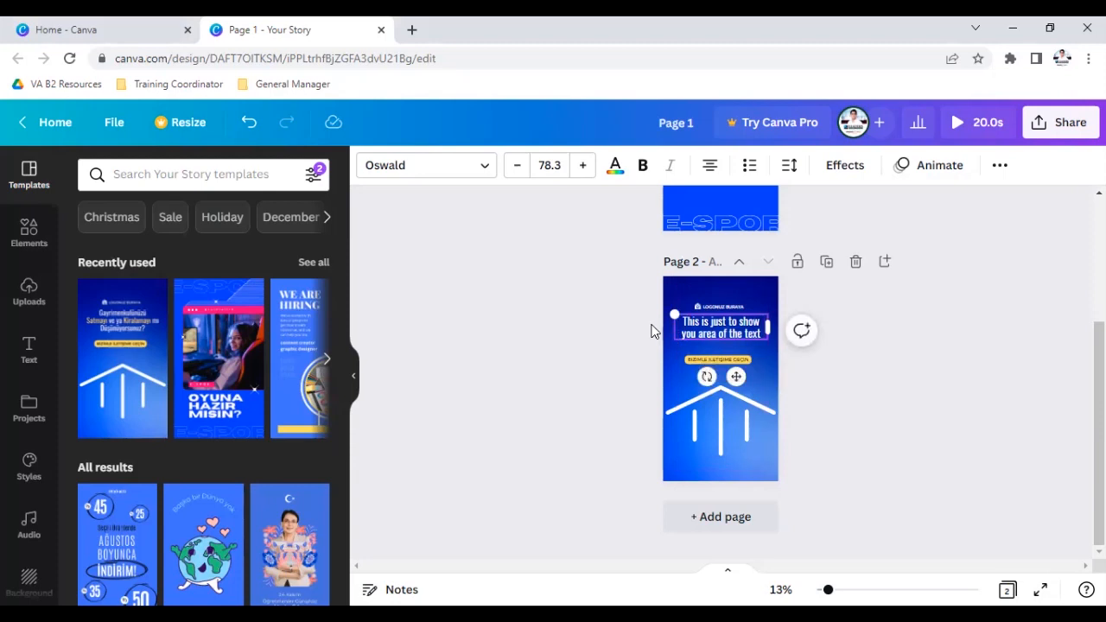
pyautogui.moveTo(773, 333)
pyautogui.mouseDown()
pyautogui.moveTo(788, 335)
pyautogui.moveTo(761, 333)
pyautogui.mouseUp()
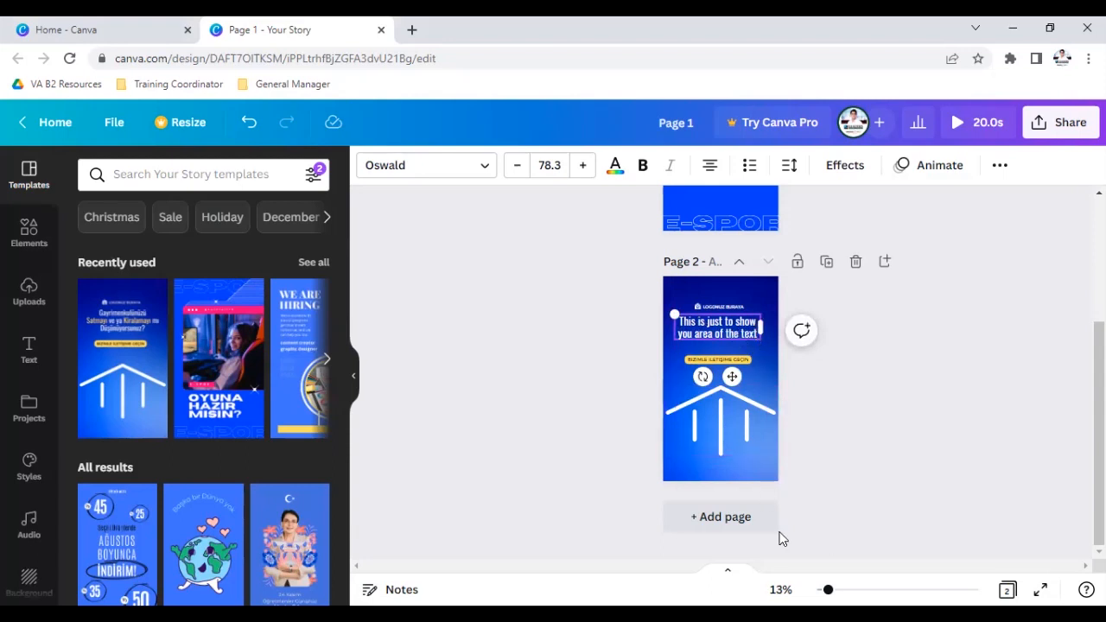
pyautogui.moveTo(827, 589); pyautogui.dragTo(890, 589)
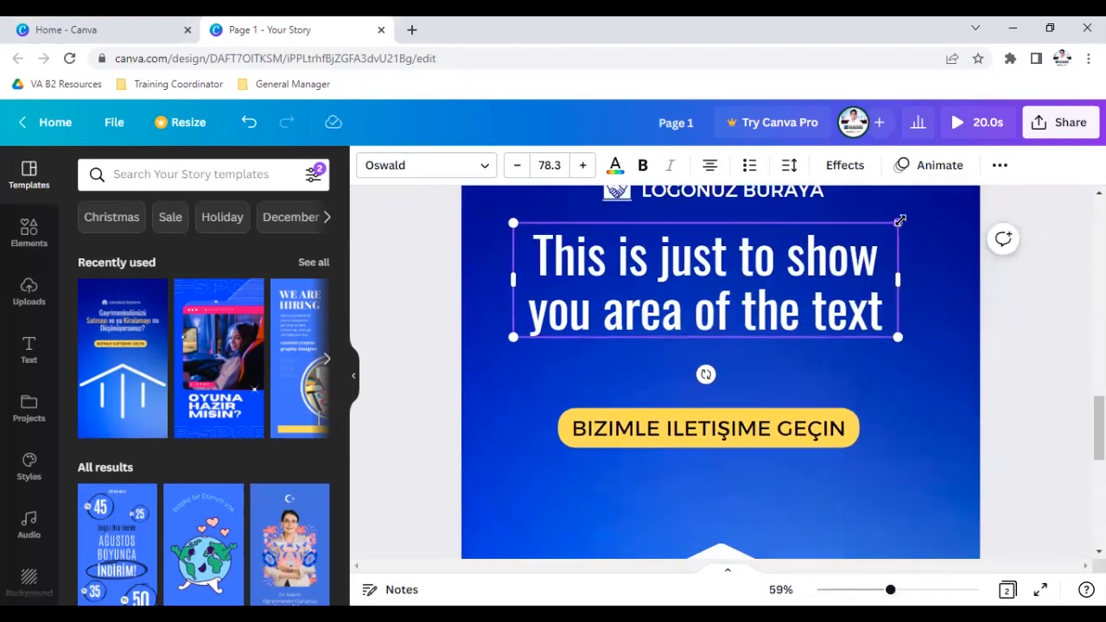
pyautogui.moveTo(899, 221); pyautogui.dragTo(930, 231)
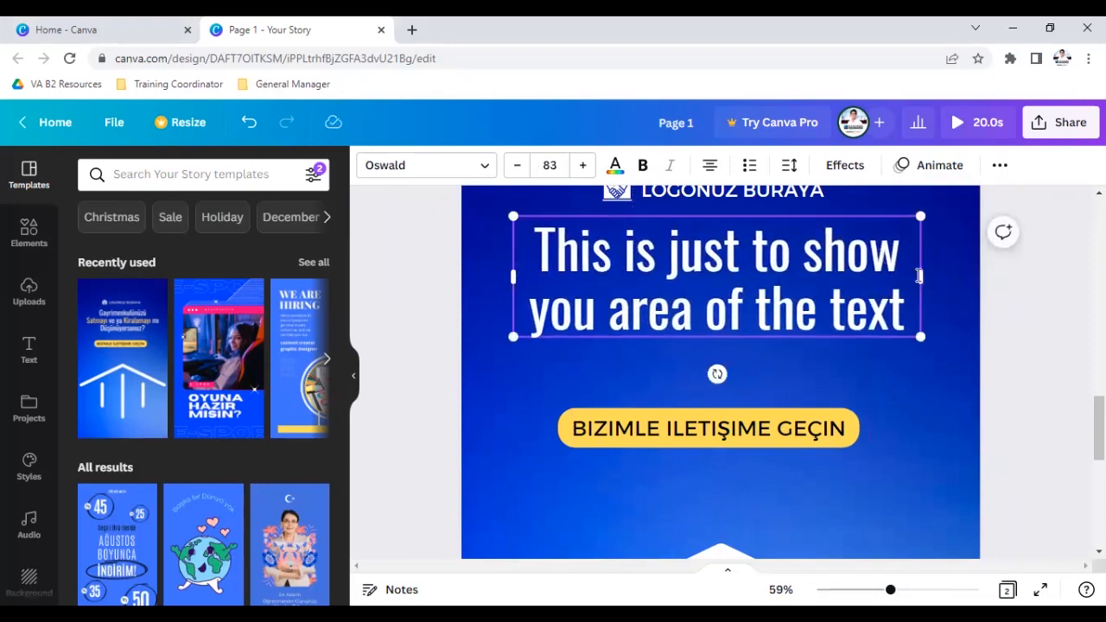
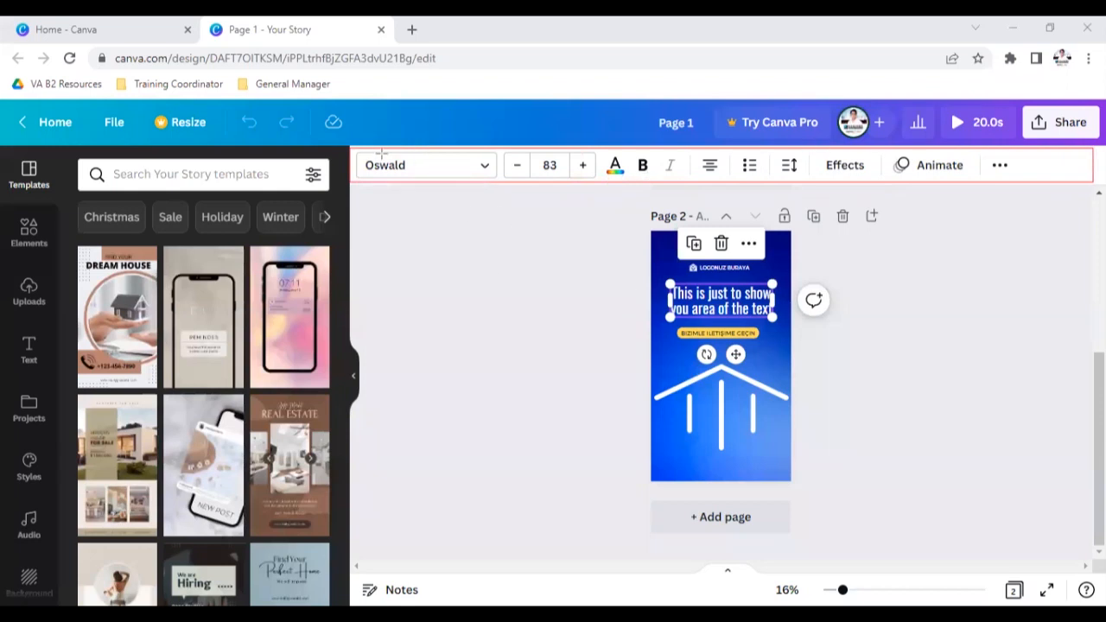
# Step: Browse the available fonts for the heading on page 2
pyautogui.click(456, 168)
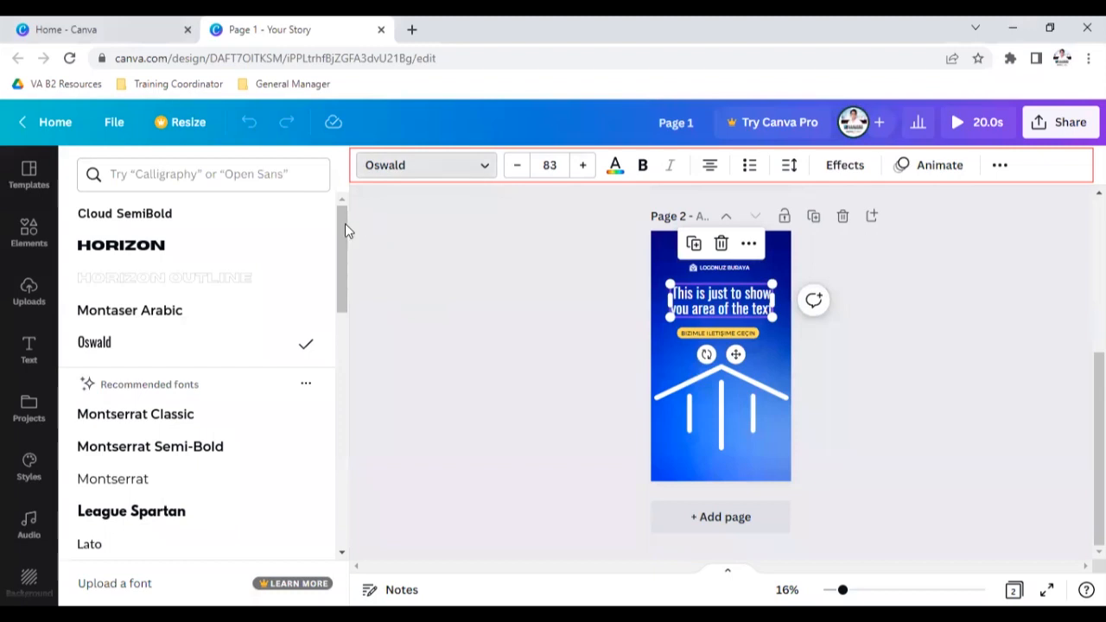
pyautogui.scroll(-10, 345, 259)
pyautogui.scroll(-3, 331, 511)
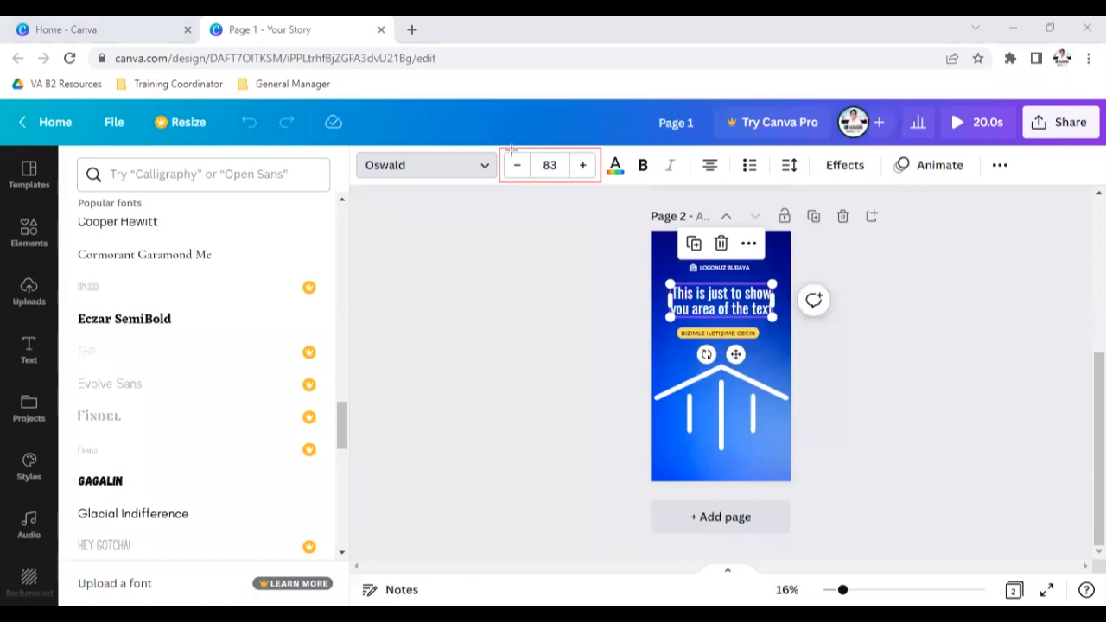
# Step: Set the font size of page 2's heading to 75
pyautogui.click(582, 165)
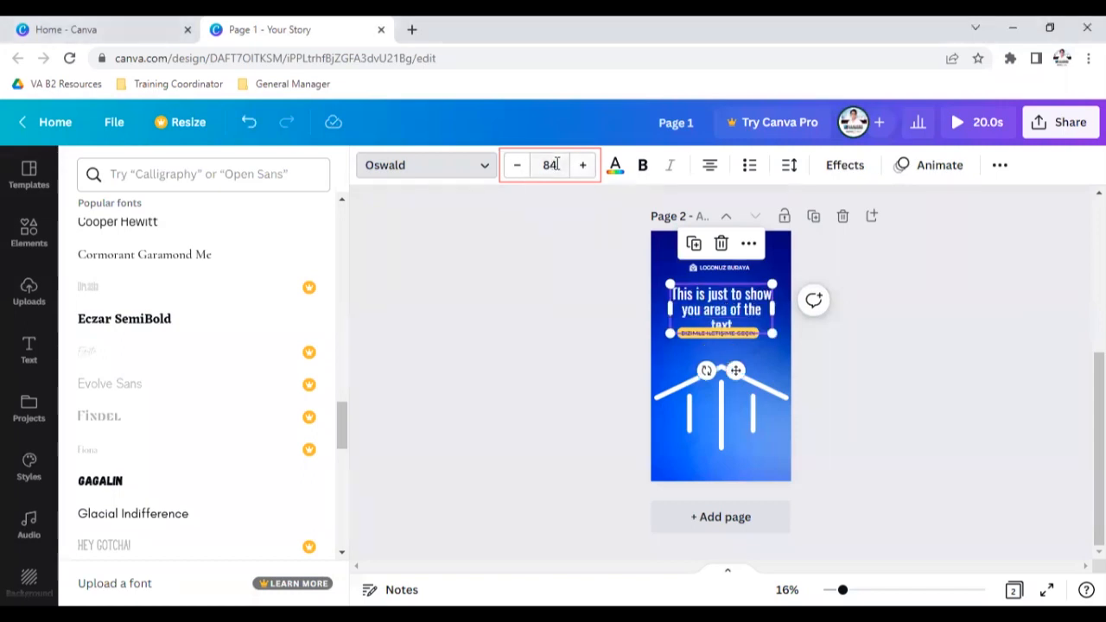
pyautogui.click(554, 164)
pyautogui.write('7')
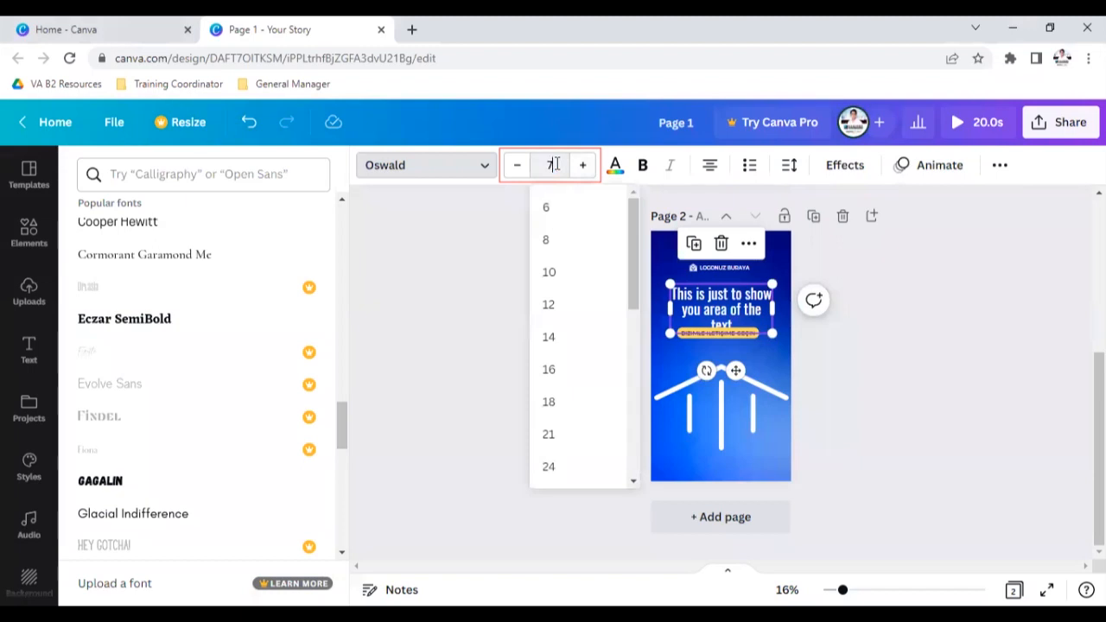
pyautogui.write('5')
pyautogui.press('Return')
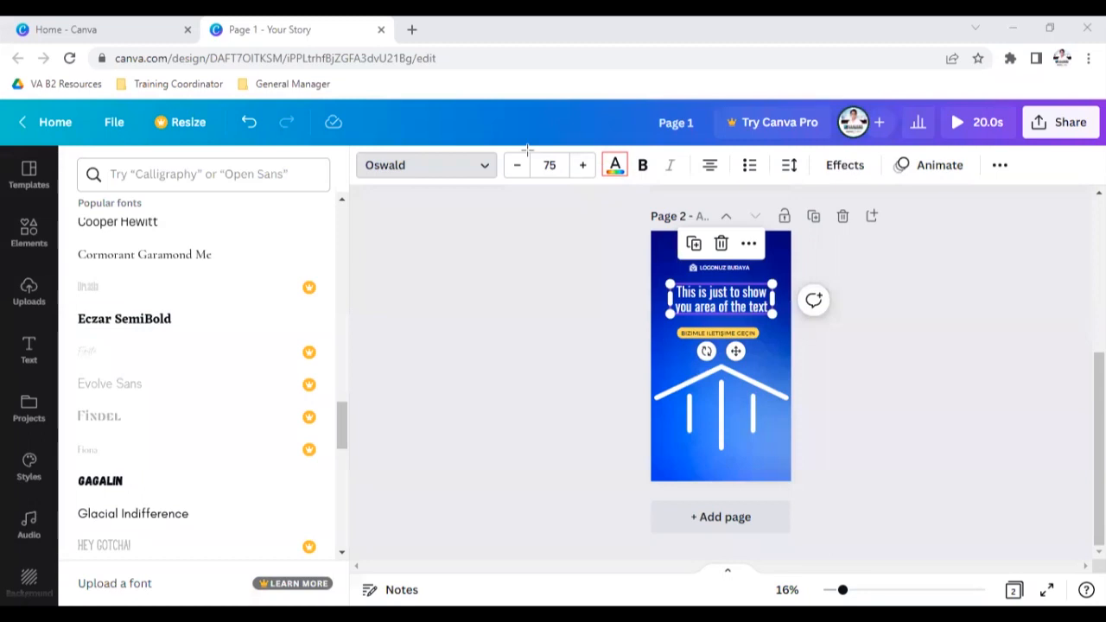
# Step: Look through the document, photo and default text colours offered for the heading
pyautogui.click(617, 168)
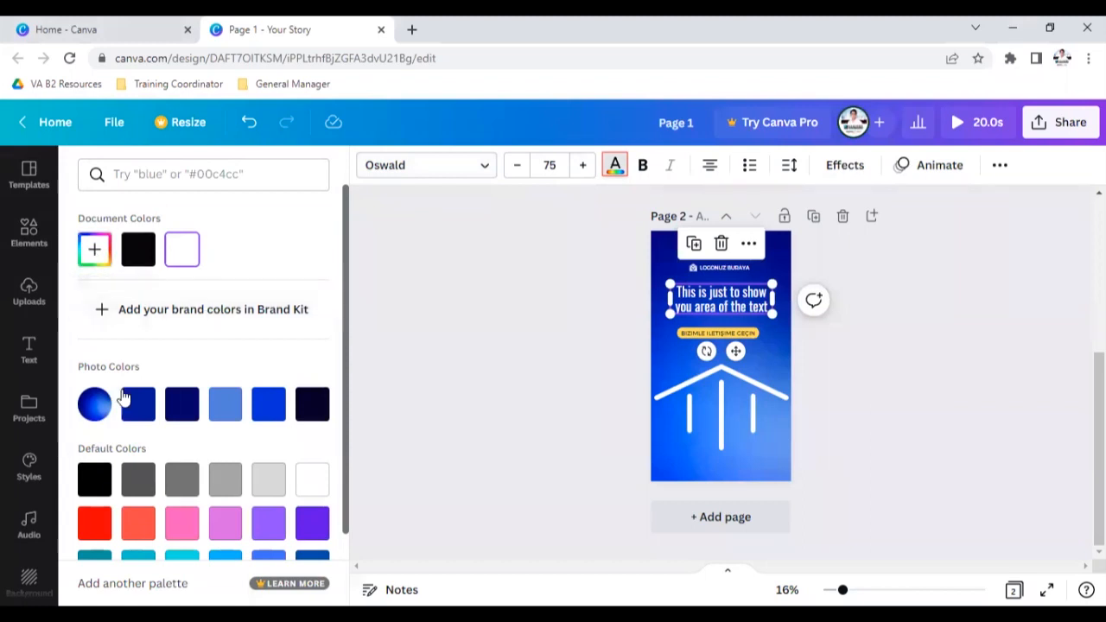
pyautogui.scroll(-2, 216, 414)
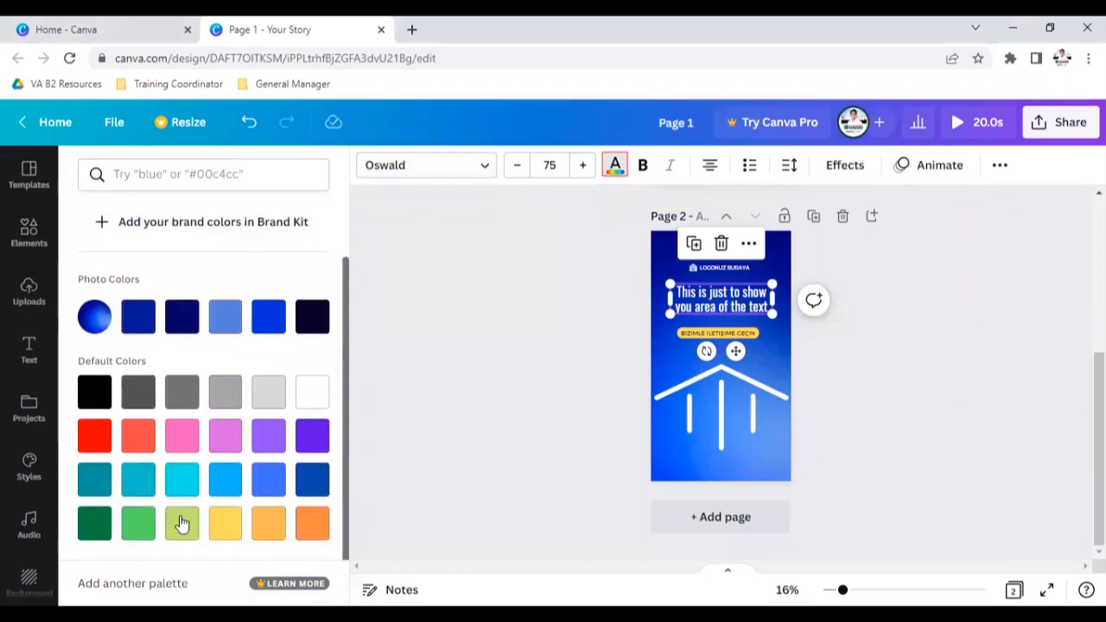
pyautogui.scroll(2, 180, 518)
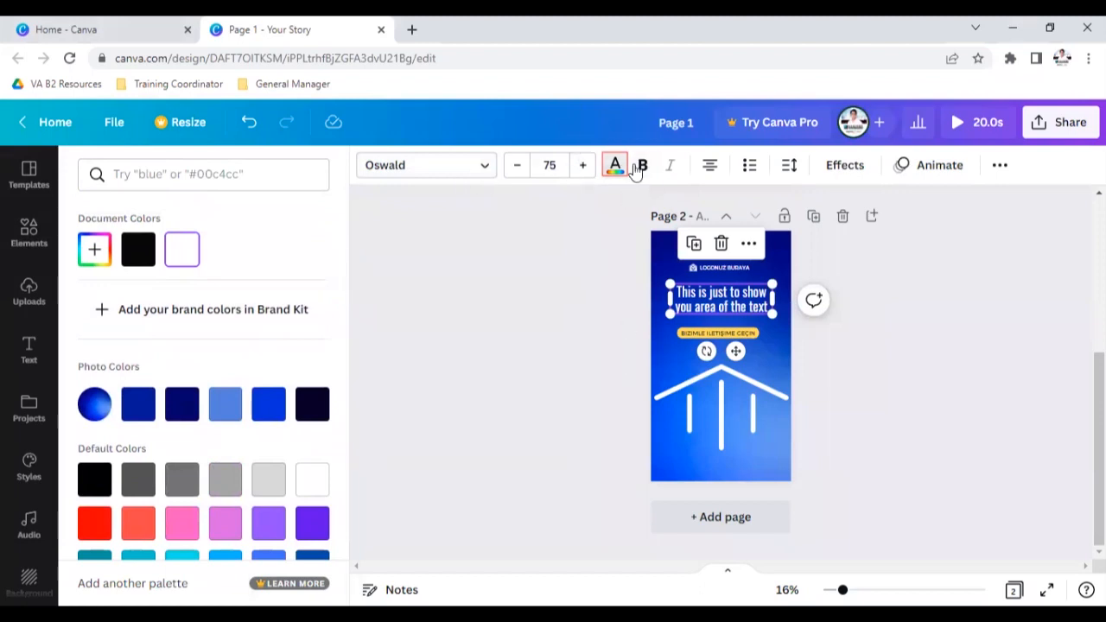
# Step: Try the alignment and list options on page 2's heading and open its spacing settings
pyautogui.click(709, 167)
pyautogui.click(709, 168)
pyautogui.click(709, 171)
pyautogui.click(712, 172)
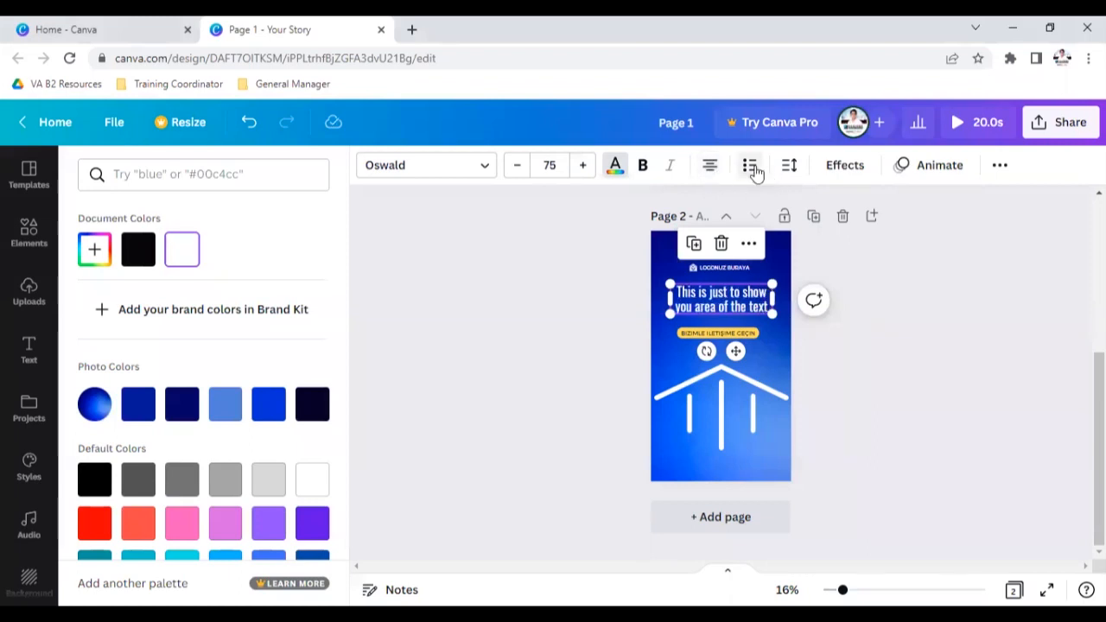
pyautogui.click(750, 167)
pyautogui.click(750, 167)
pyautogui.click(790, 168)
# Step: Try the Shadow and Lift text effects on the heading, with the Lift intensity set to 83
pyautogui.click(851, 166)
pyautogui.click(203, 292)
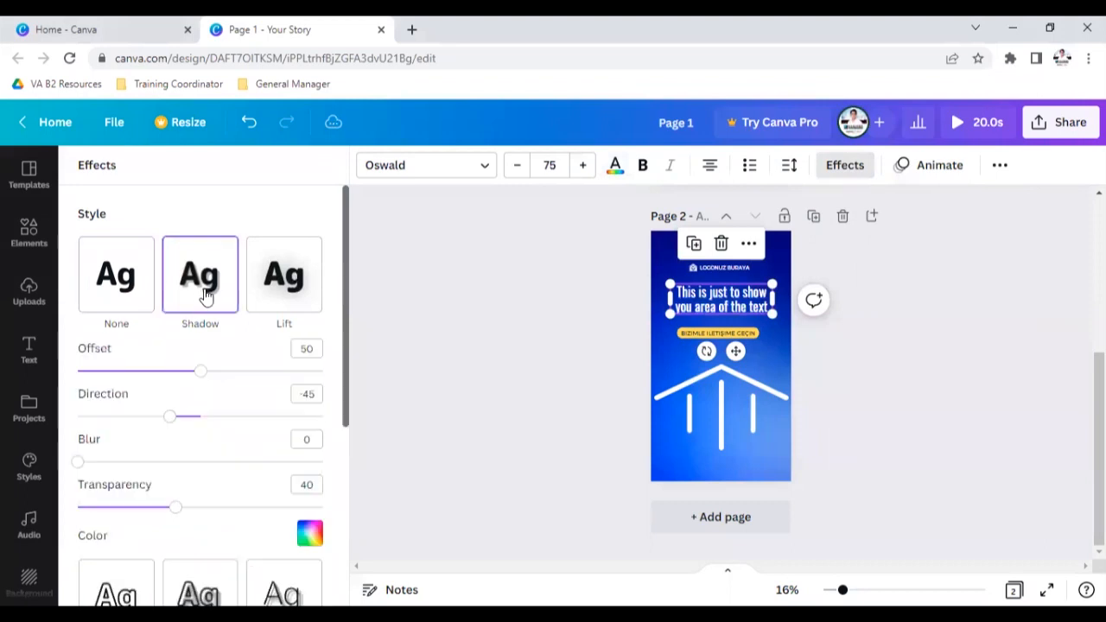
pyautogui.click(252, 287)
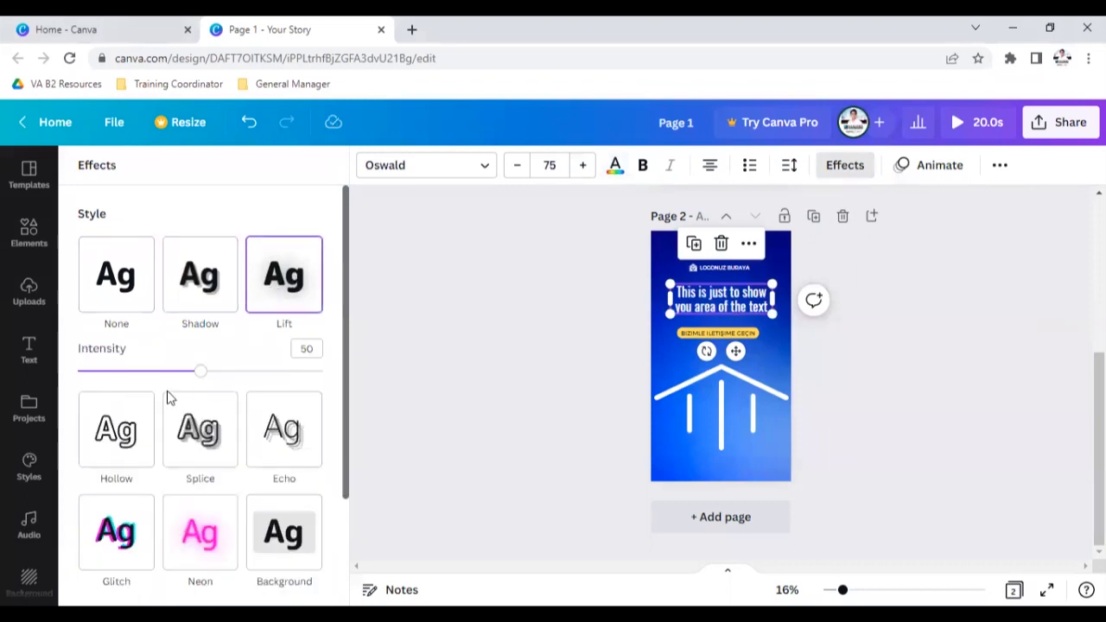
pyautogui.click(137, 304)
pyautogui.click(281, 294)
pyautogui.moveTo(204, 377); pyautogui.dragTo(281, 375)
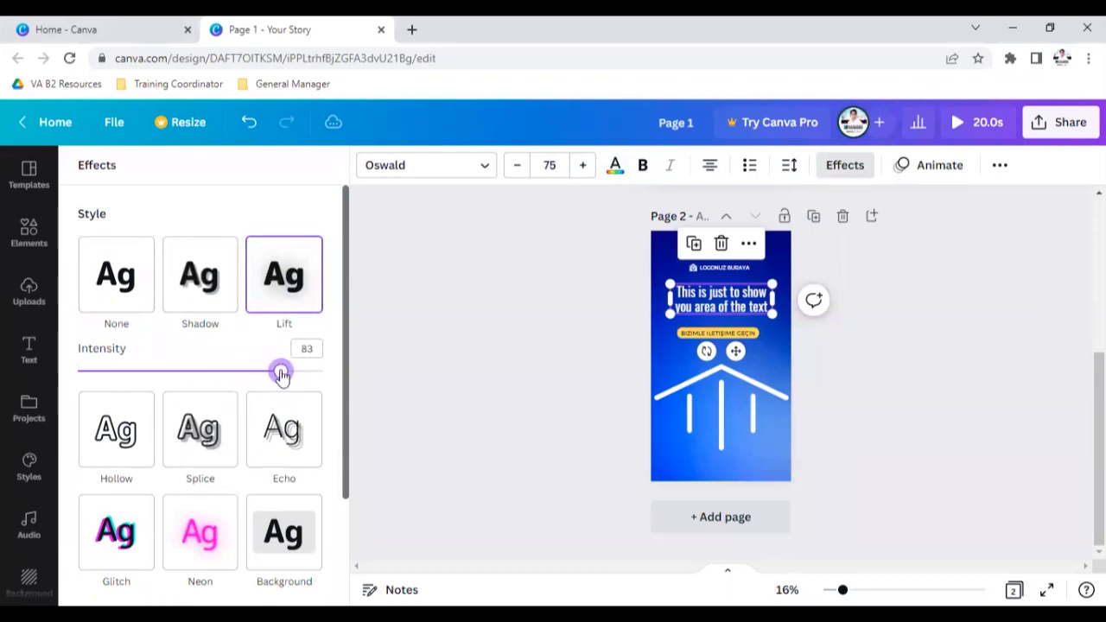
# Step: Apply the Background text effect to page 2's heading and colour it with the default pink swatch
pyautogui.scroll(-2, 237, 320)
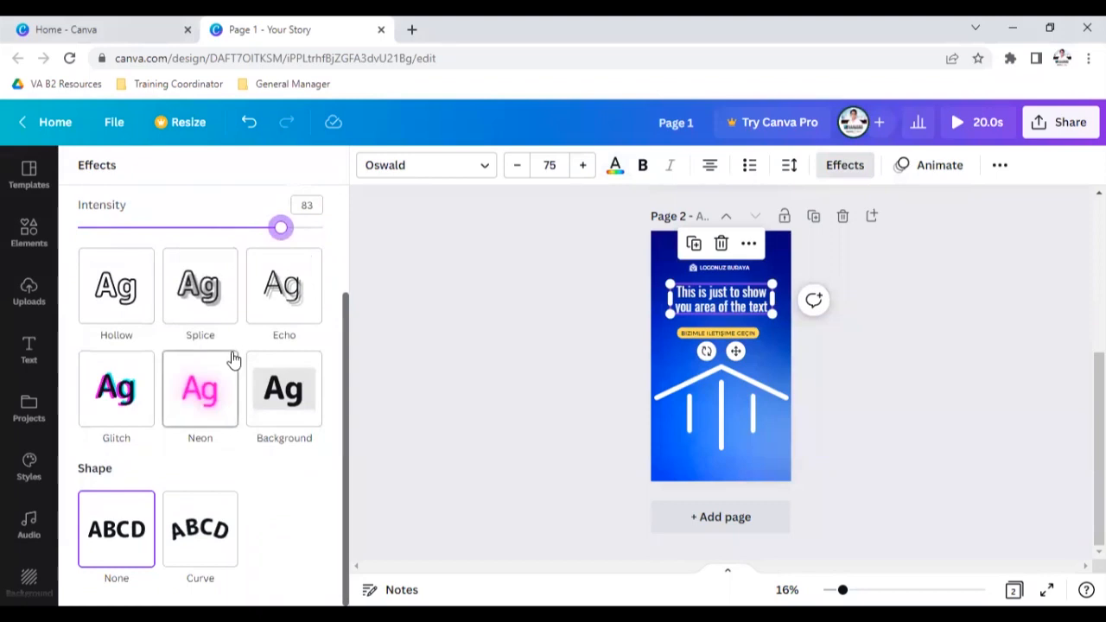
pyautogui.click(288, 406)
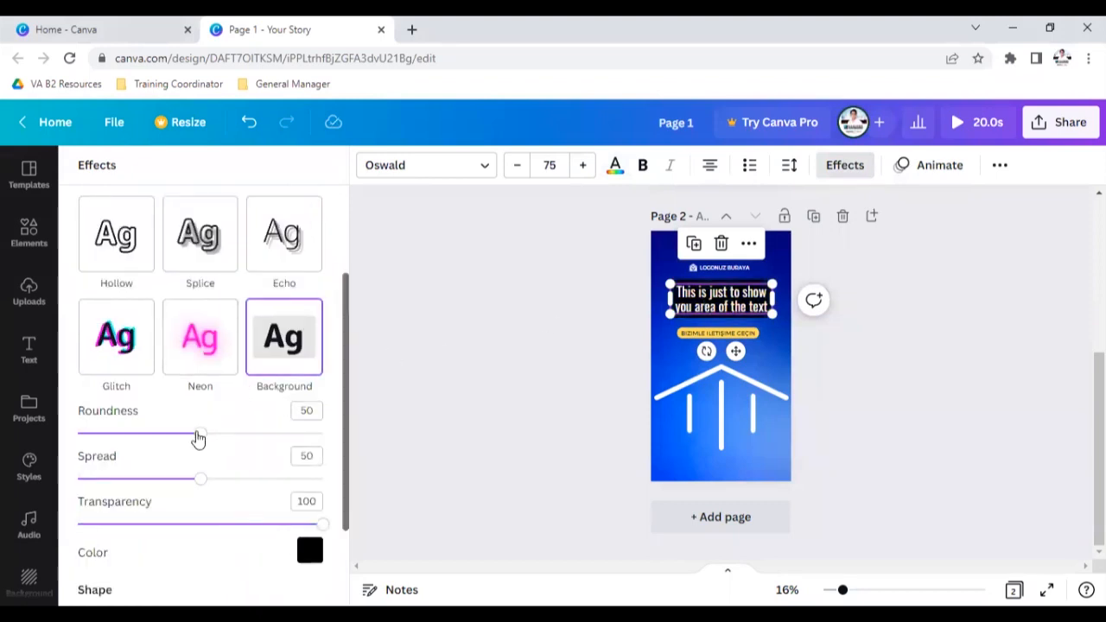
pyautogui.scroll(-2, 259, 436)
pyautogui.click(308, 427)
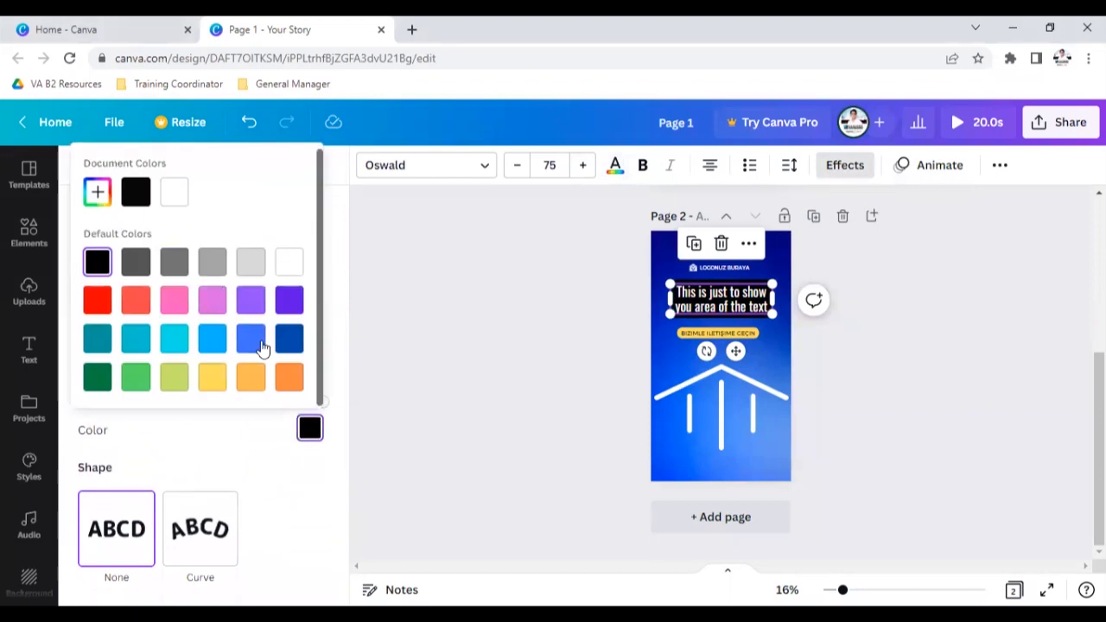
pyautogui.click(173, 310)
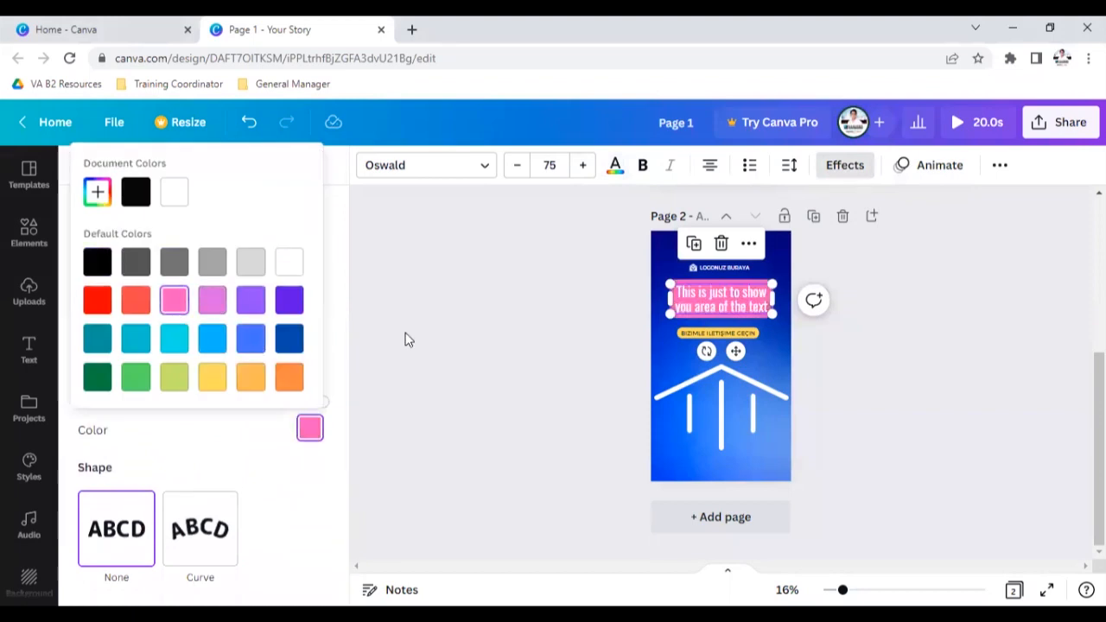
pyautogui.click(221, 466)
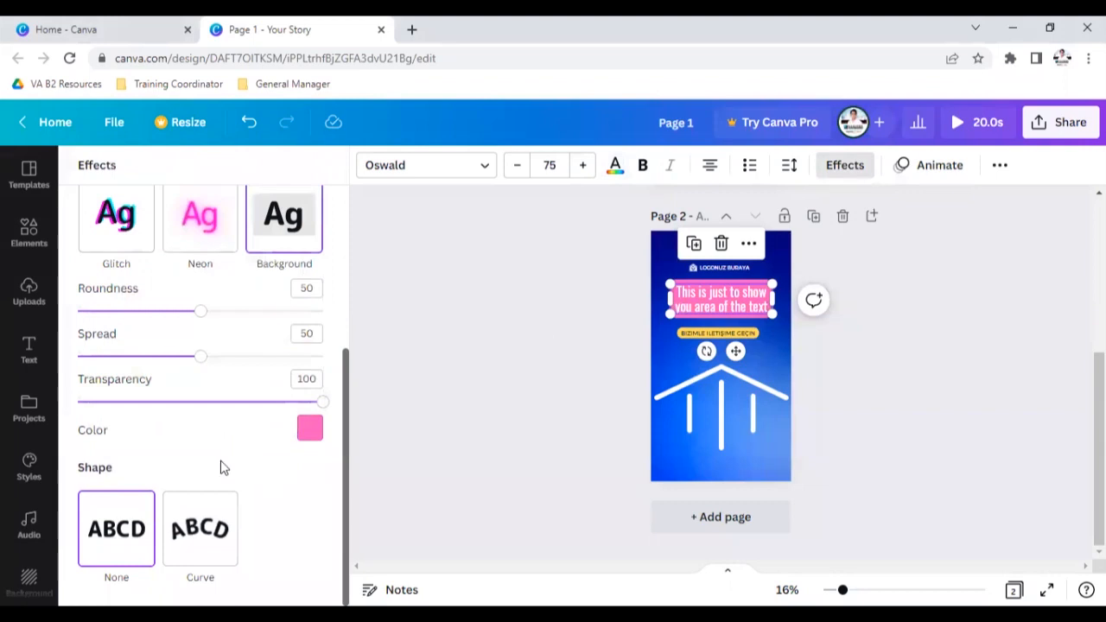
# Step: Bend the pink-backed heading on page 2 into an arc with the Curve shape
pyautogui.scroll(3, 176, 358)
pyautogui.scroll(-2, 175, 358)
pyautogui.scroll(-1, 175, 357)
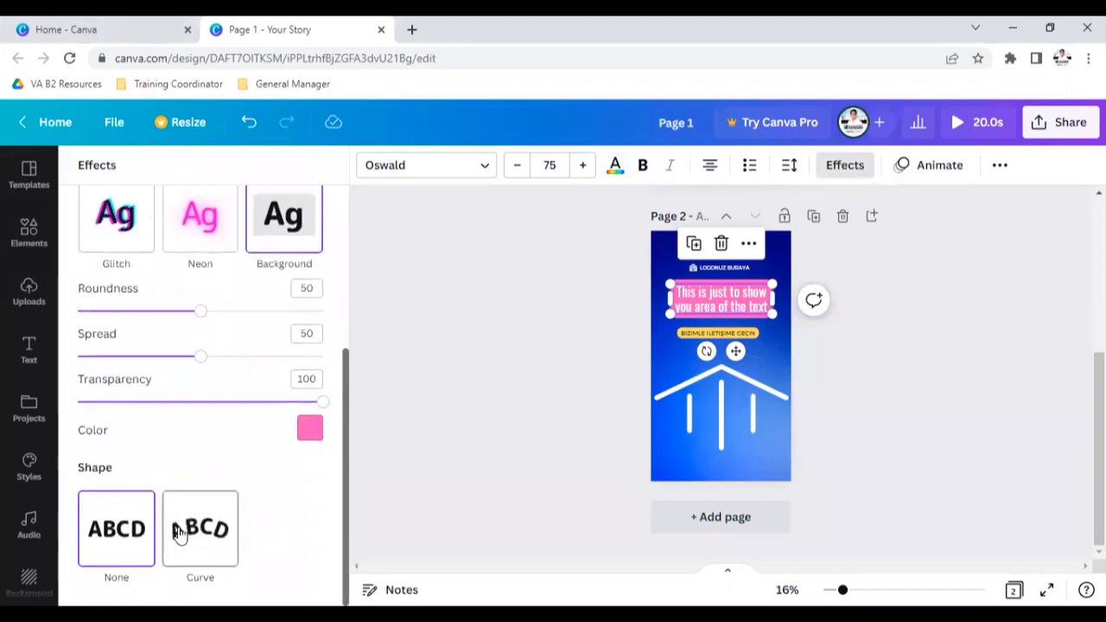
pyautogui.click(191, 535)
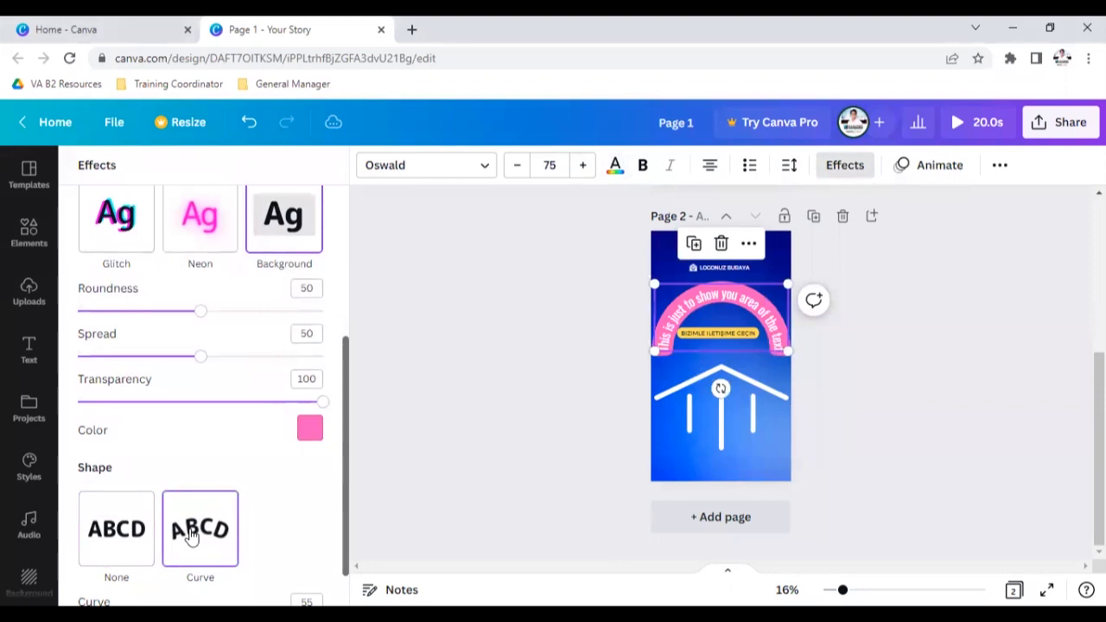
pyautogui.scroll(-1, 180, 527)
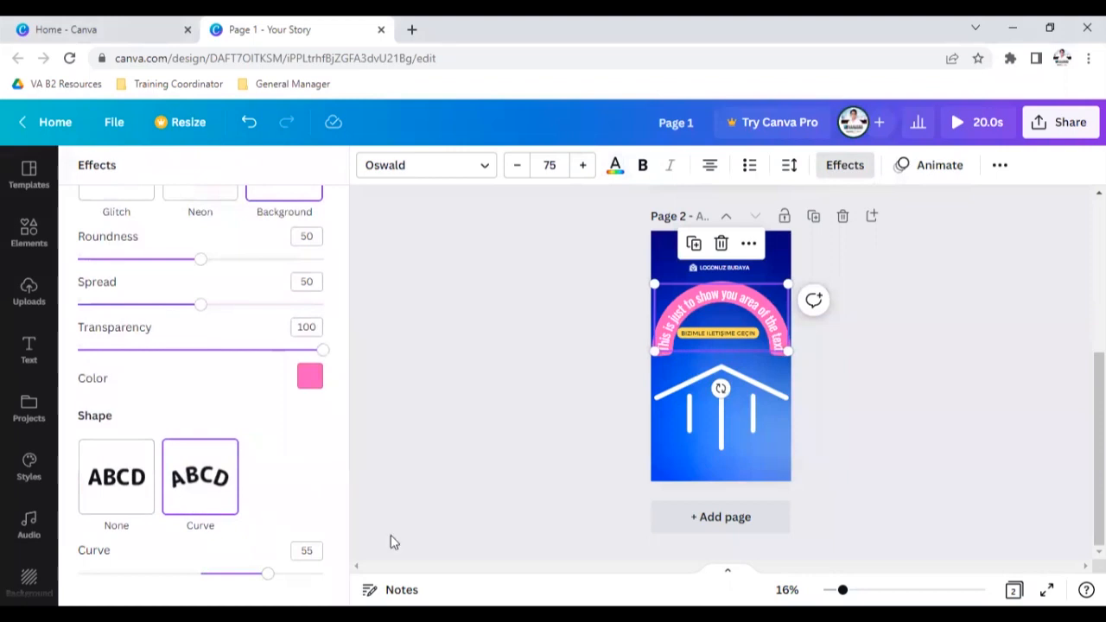
# Step: Try a Curve value of 67 on page 2's heading, reset its shape to None and scale the text down to size 54.7
pyautogui.moveTo(266, 576)
pyautogui.mouseDown()
pyautogui.moveTo(230, 573)
pyautogui.moveTo(310, 577)
pyautogui.moveTo(282, 577)
pyautogui.mouseUp()
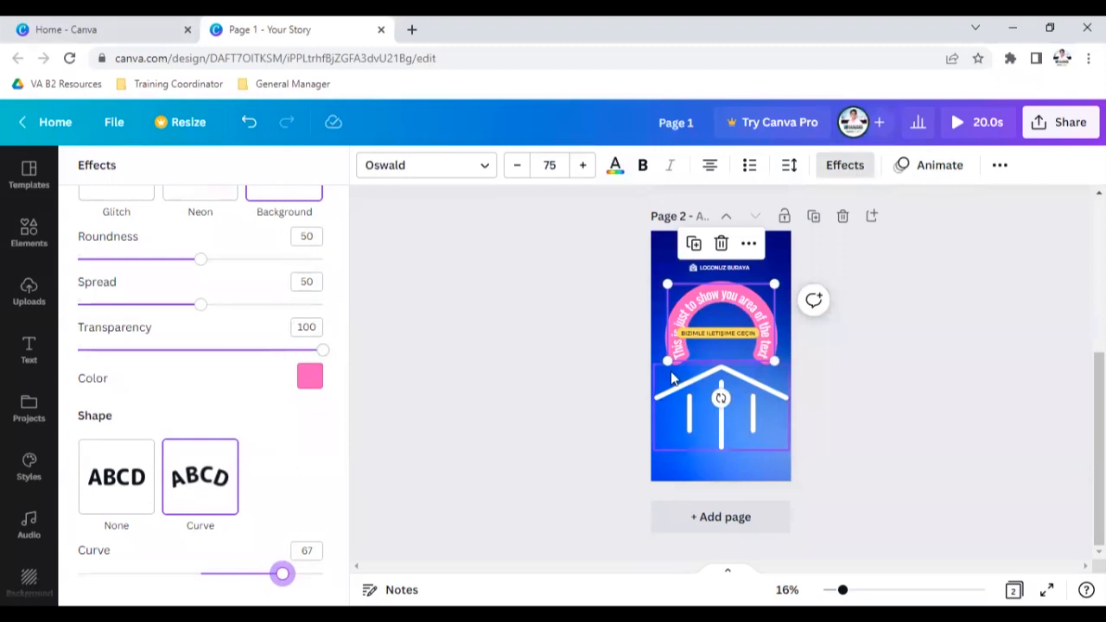
pyautogui.click(119, 486)
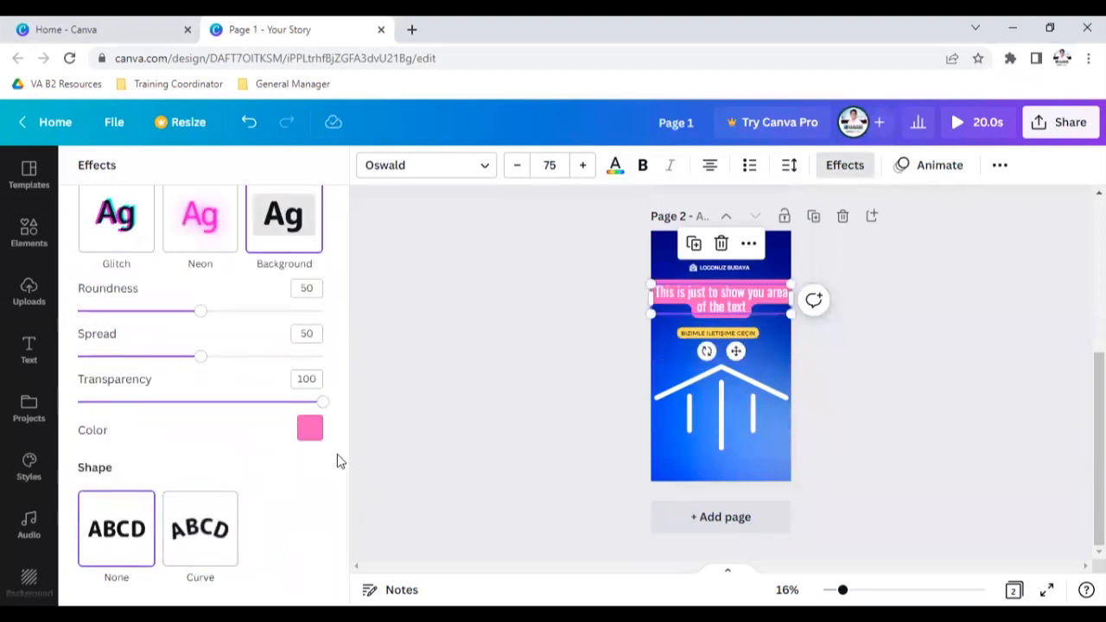
pyautogui.moveTo(650, 314); pyautogui.dragTo(732, 309)
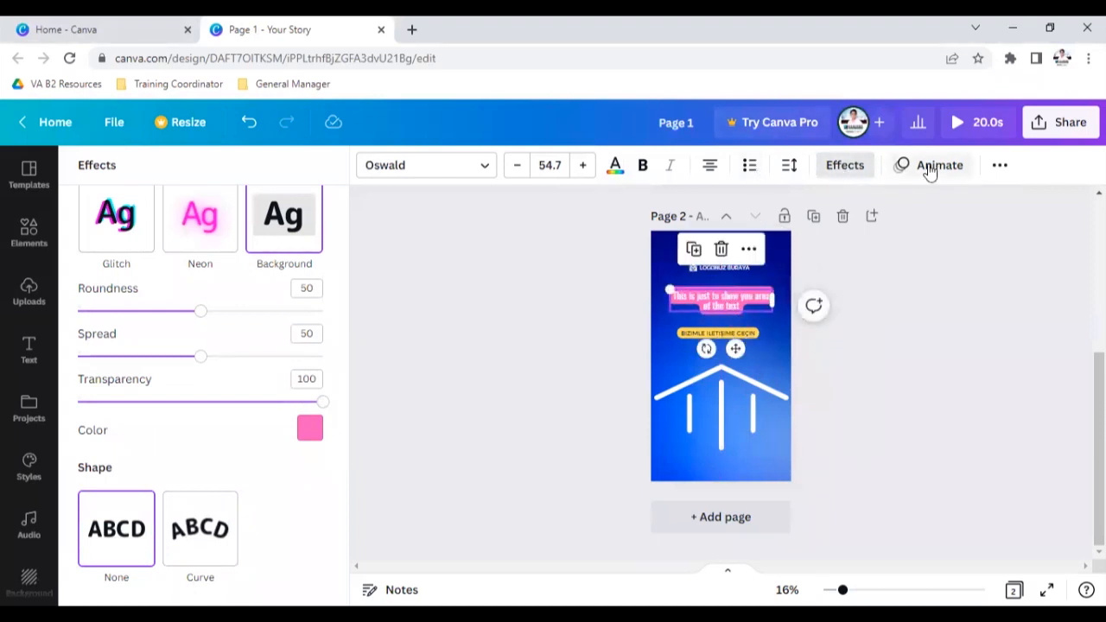
# Step: Compare the page and text animation options for the heading and preview the Pan, Wipe and Pop text animations
pyautogui.click(928, 168)
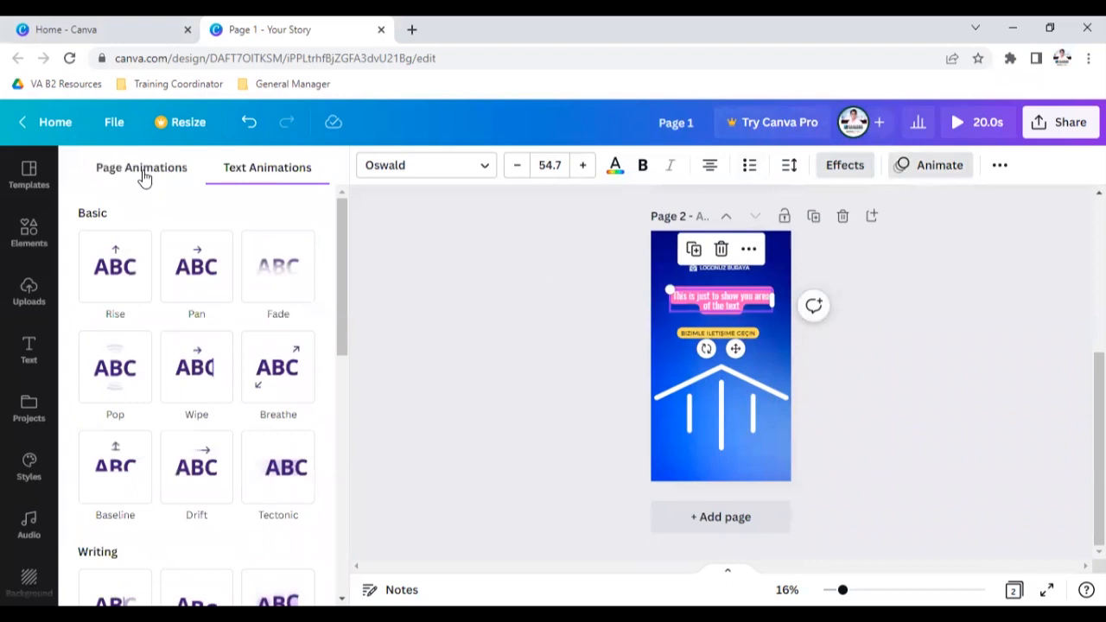
pyautogui.click(145, 173)
pyautogui.click(264, 167)
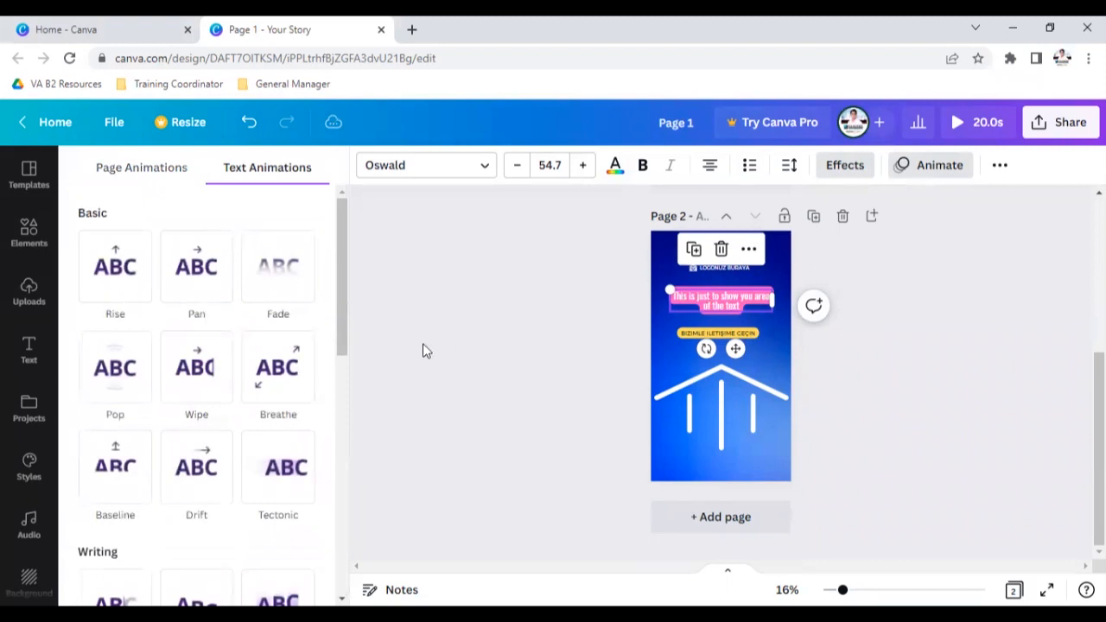
pyautogui.click(197, 291)
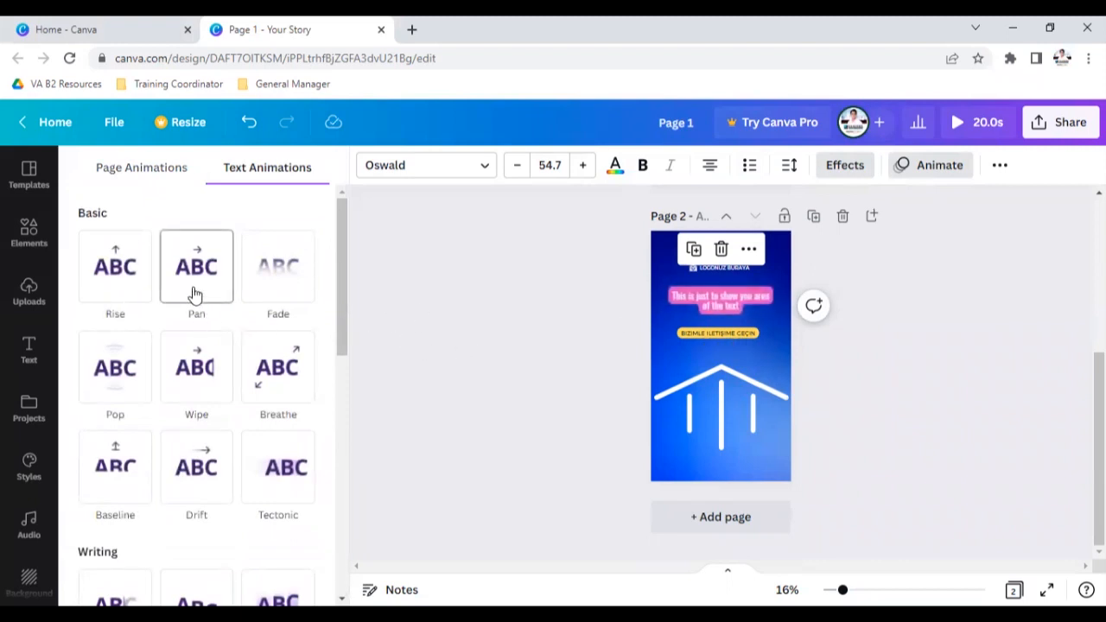
pyautogui.click(197, 363)
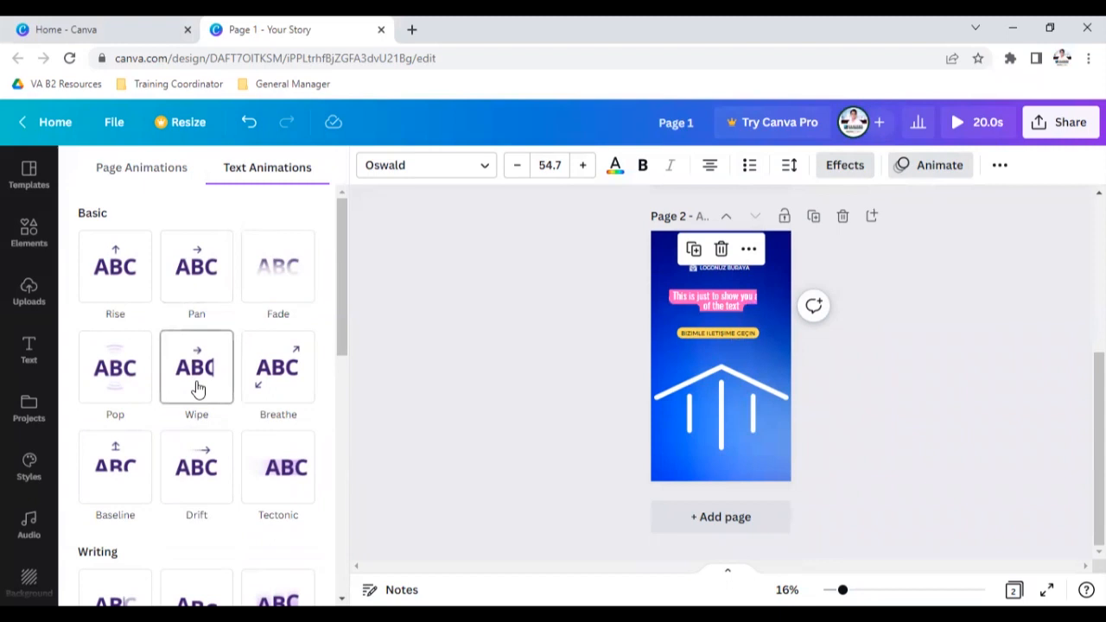
pyautogui.click(142, 377)
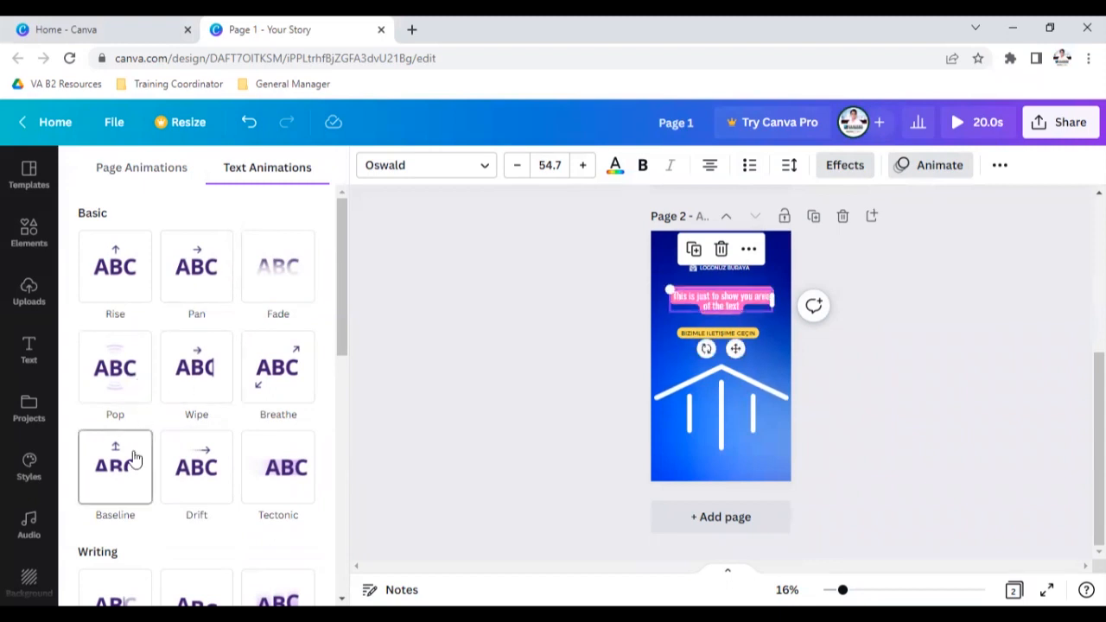
# Step: Browse the Writing and Exaggerate text animations available for the heading
pyautogui.scroll(-1, 164, 428)
pyautogui.scroll(-3, 177, 406)
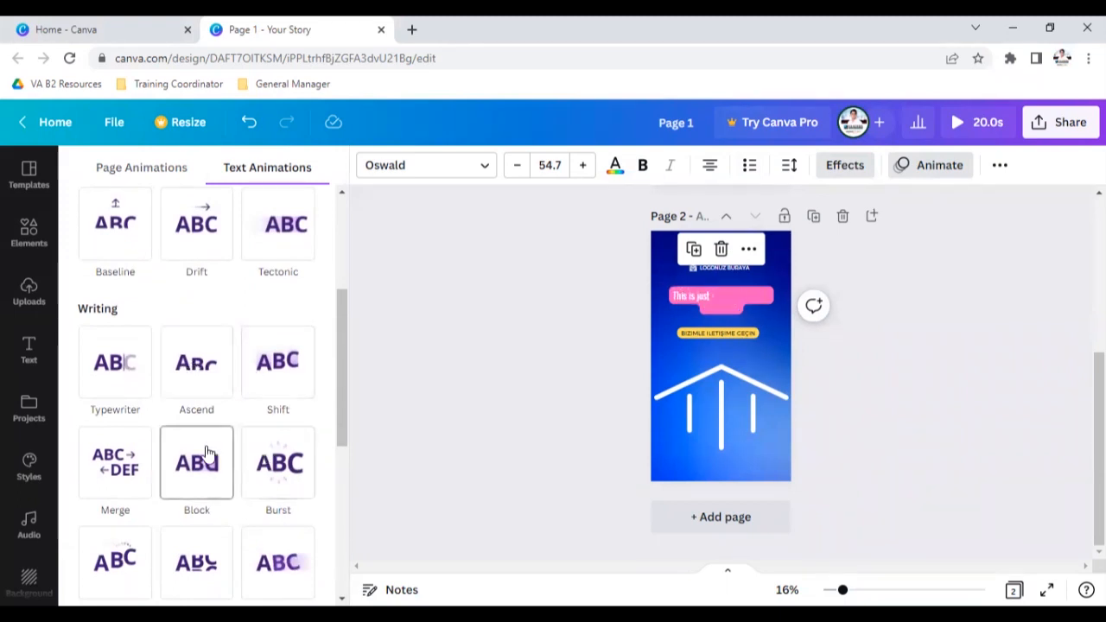
pyautogui.scroll(-3, 155, 495)
pyautogui.scroll(-2, 168, 481)
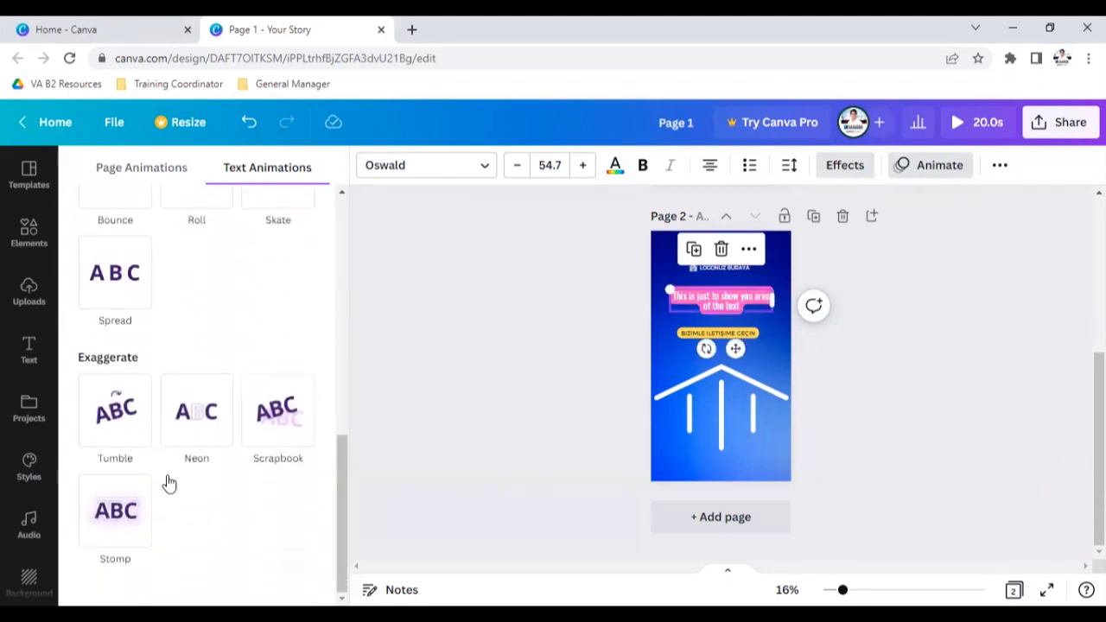
pyautogui.scroll(6, 135, 439)
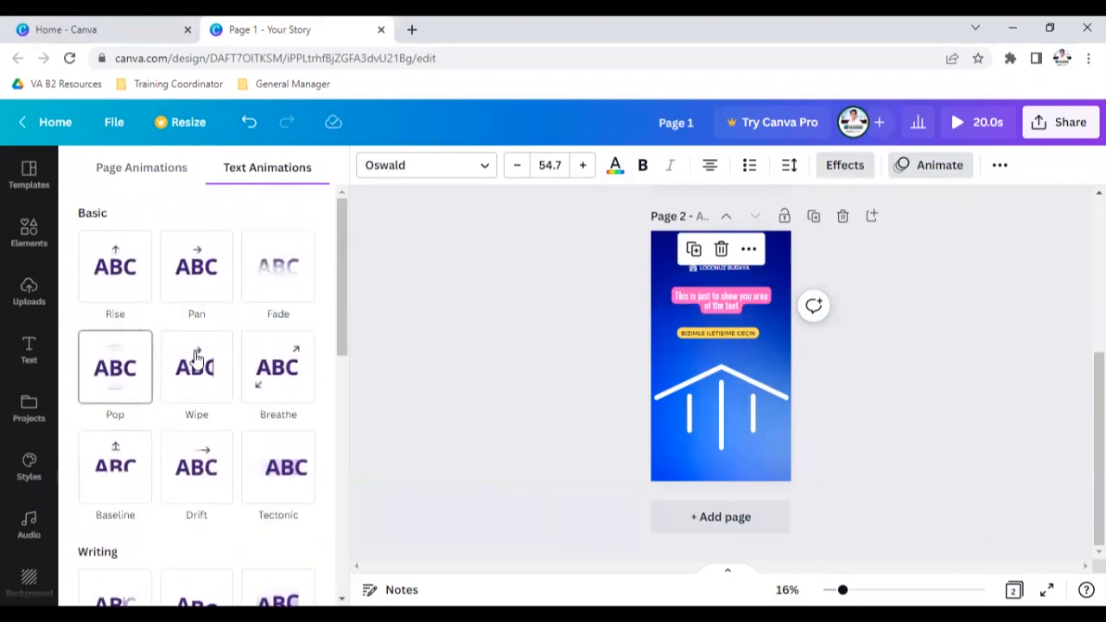
# Step: Try the underline option on page 2's heading and convert its text to uppercase
pyautogui.click(1002, 177)
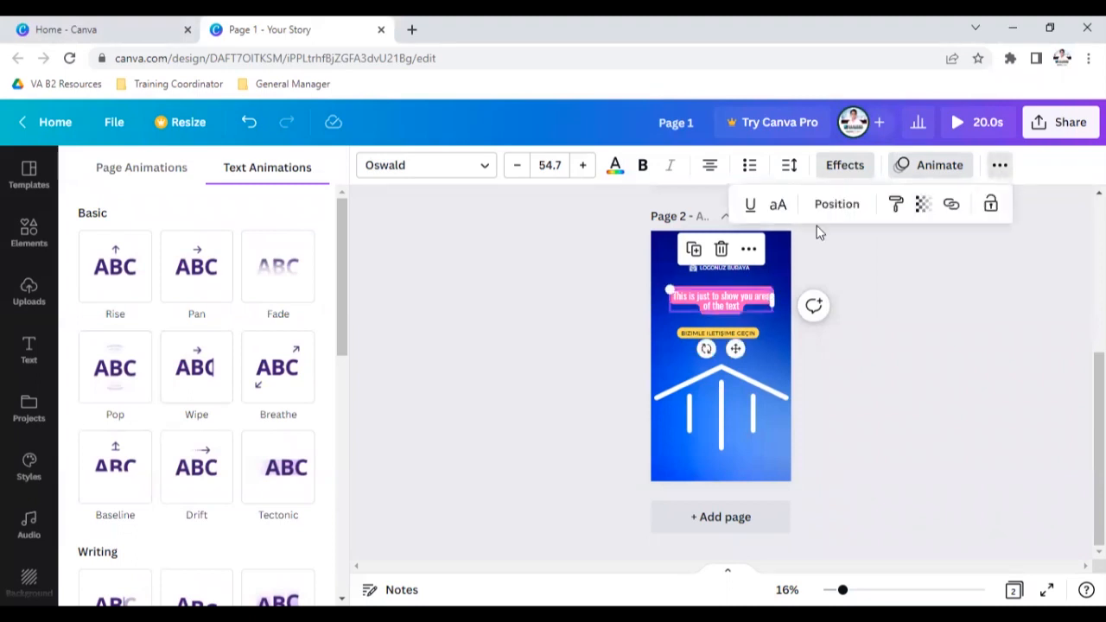
pyautogui.click(756, 208)
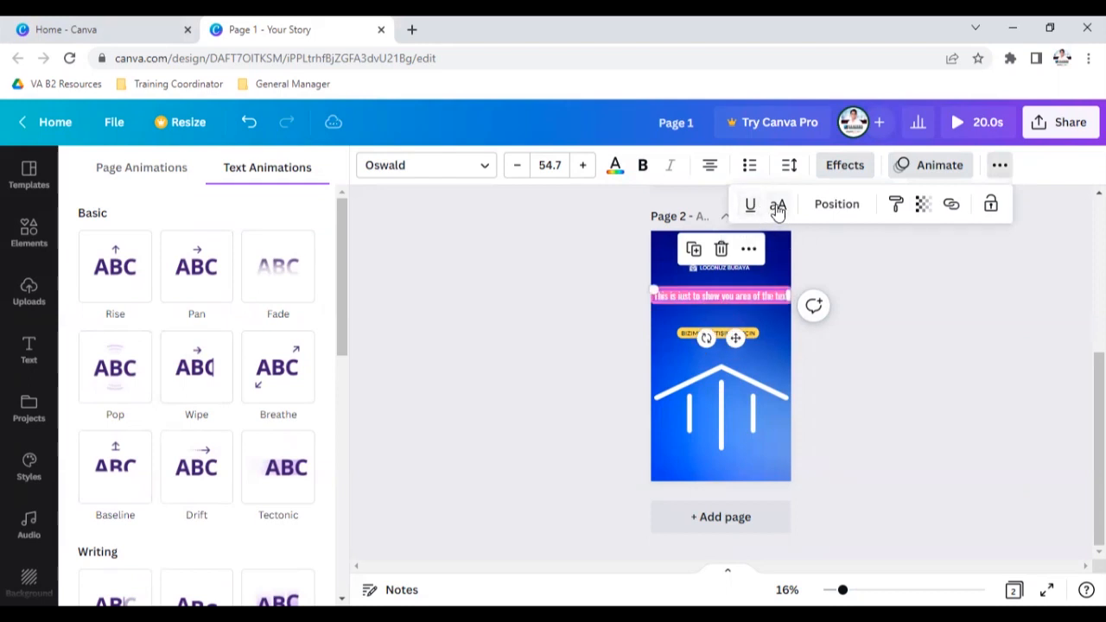
pyautogui.click(777, 209)
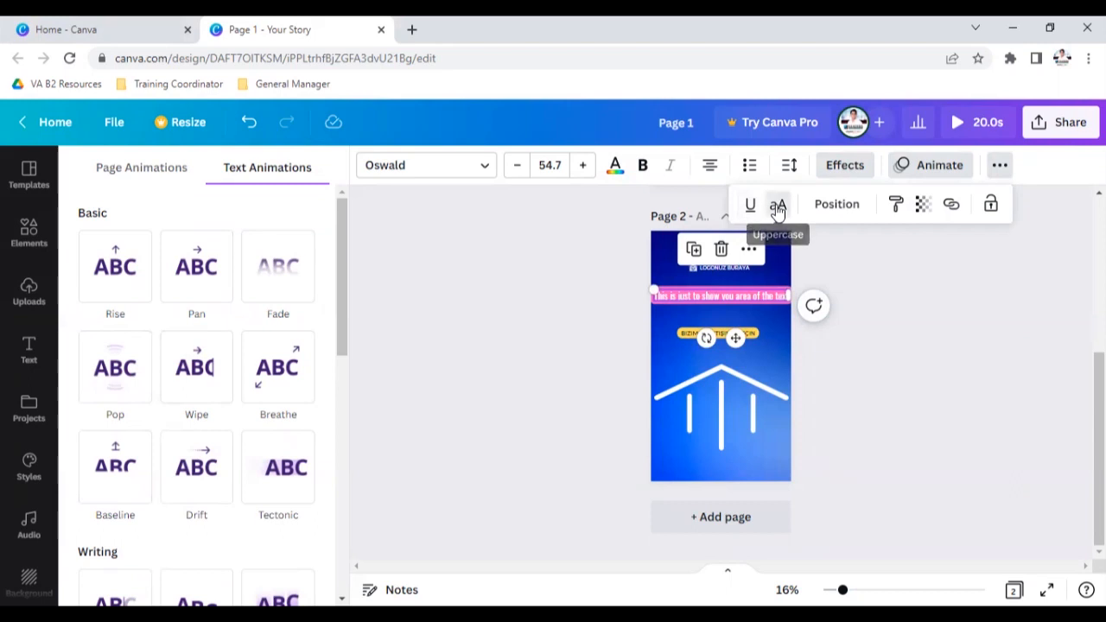
# Step: View the heading's position options and set its transparency to 54
pyautogui.click(824, 215)
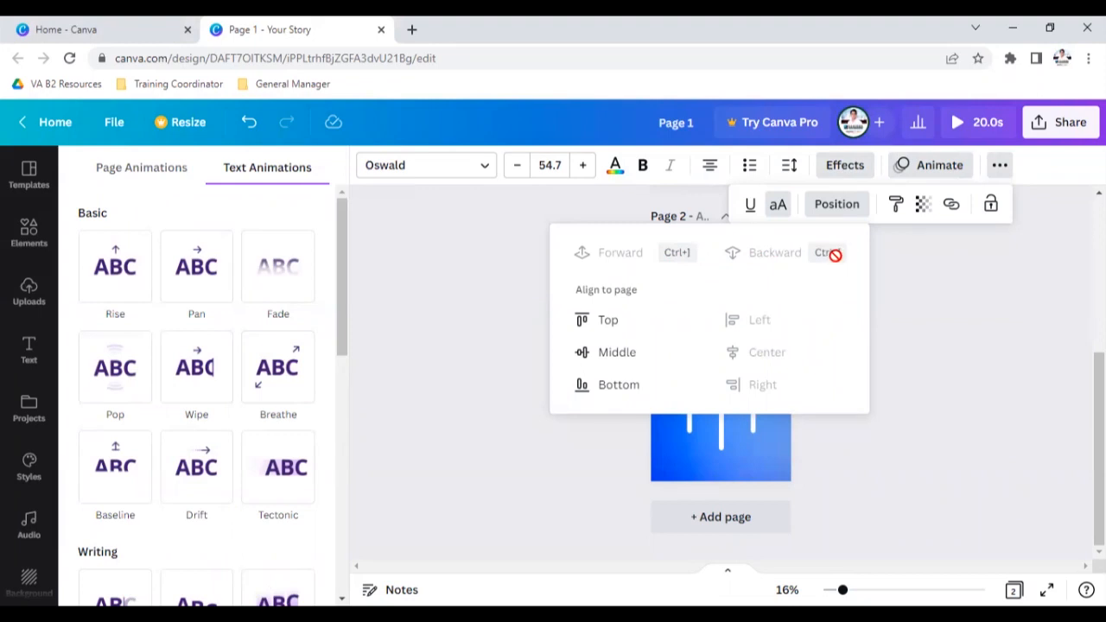
pyautogui.click(922, 205)
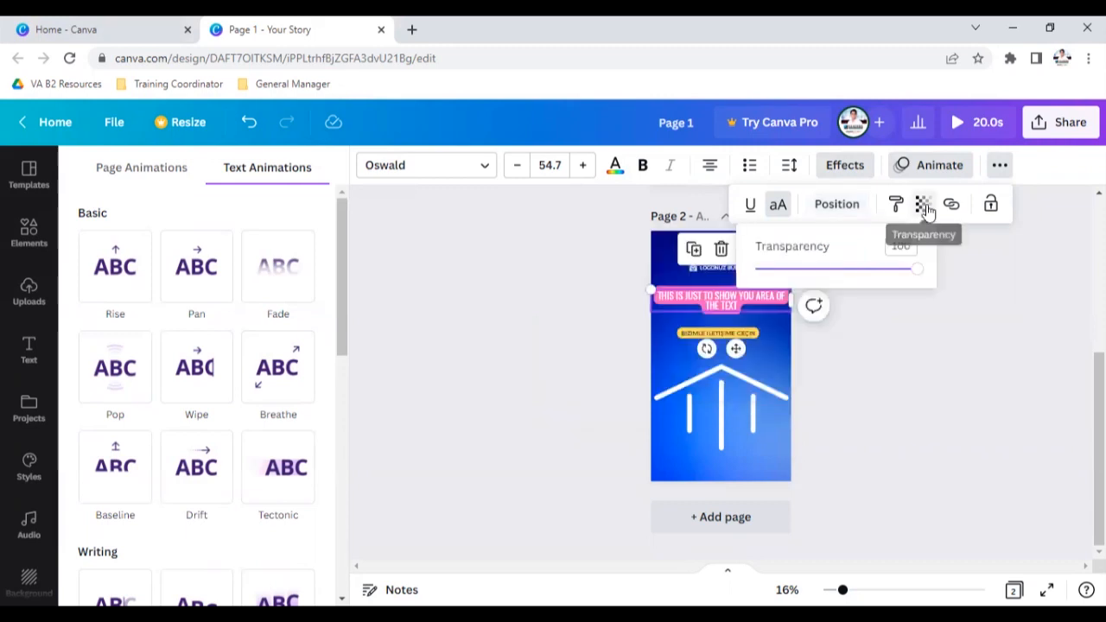
pyautogui.moveTo(916, 276); pyautogui.dragTo(861, 275)
pyautogui.moveTo(843, 275)
pyautogui.mouseDown()
pyautogui.moveTo(821, 274)
pyautogui.moveTo(844, 273)
pyautogui.mouseUp()
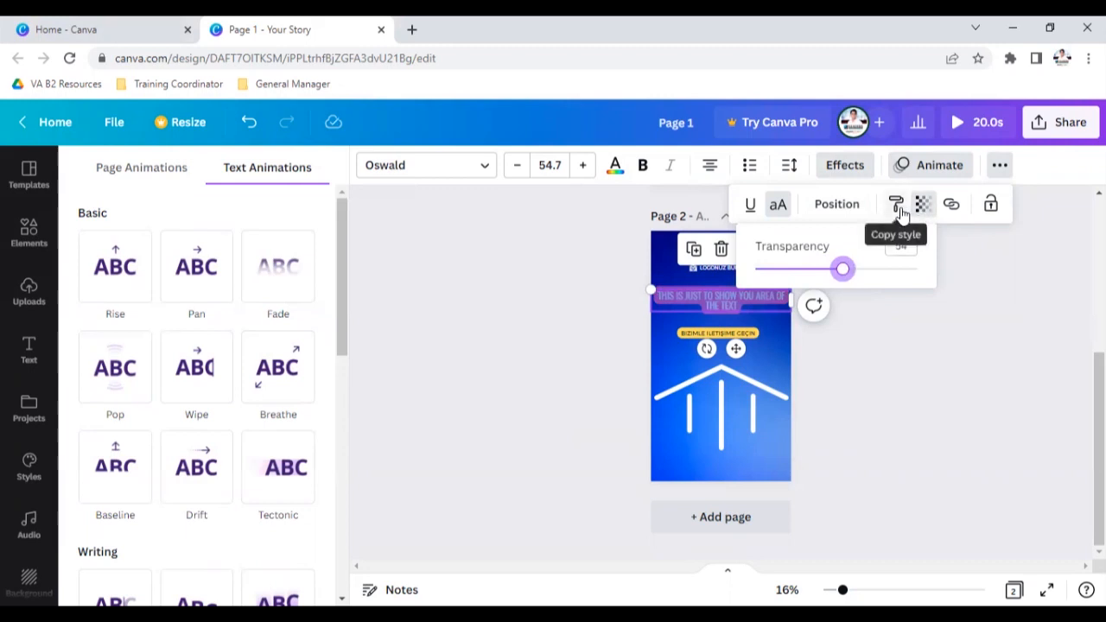
# Step: Copy the heading's style onto the "BIZIMLE ILETIŞIME GEÇIN" text below it
pyautogui.click(897, 204)
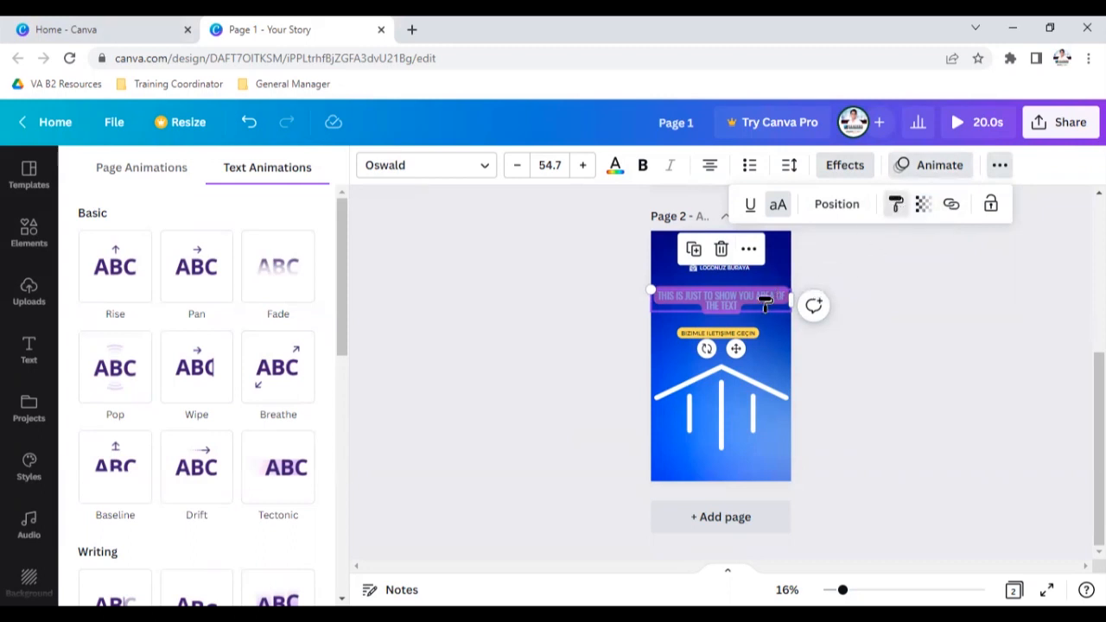
pyautogui.click(732, 339)
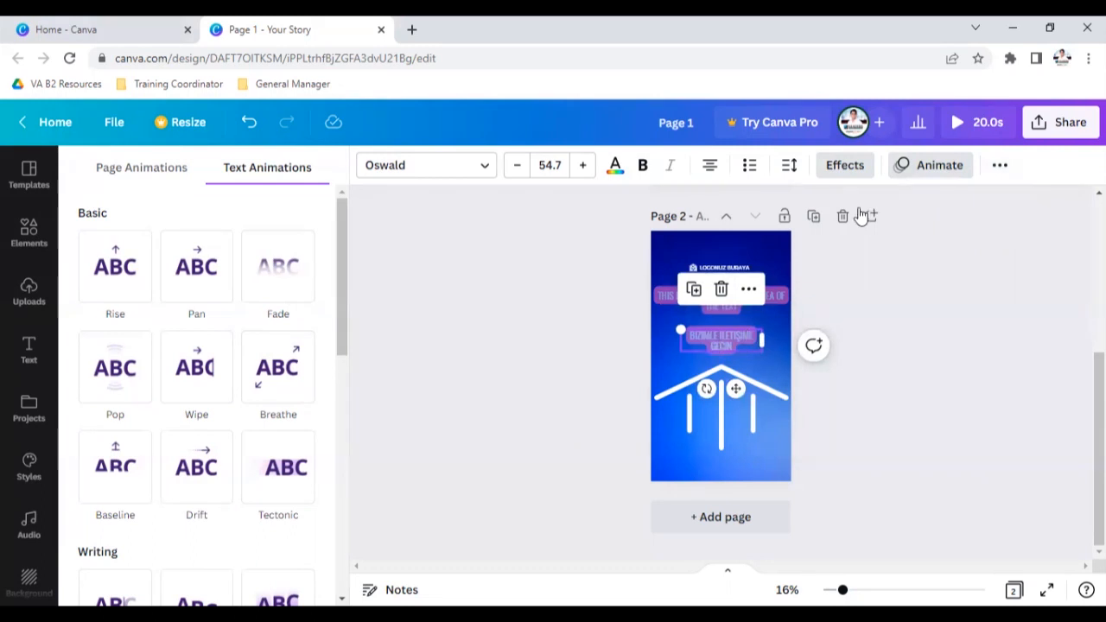
pyautogui.click(998, 167)
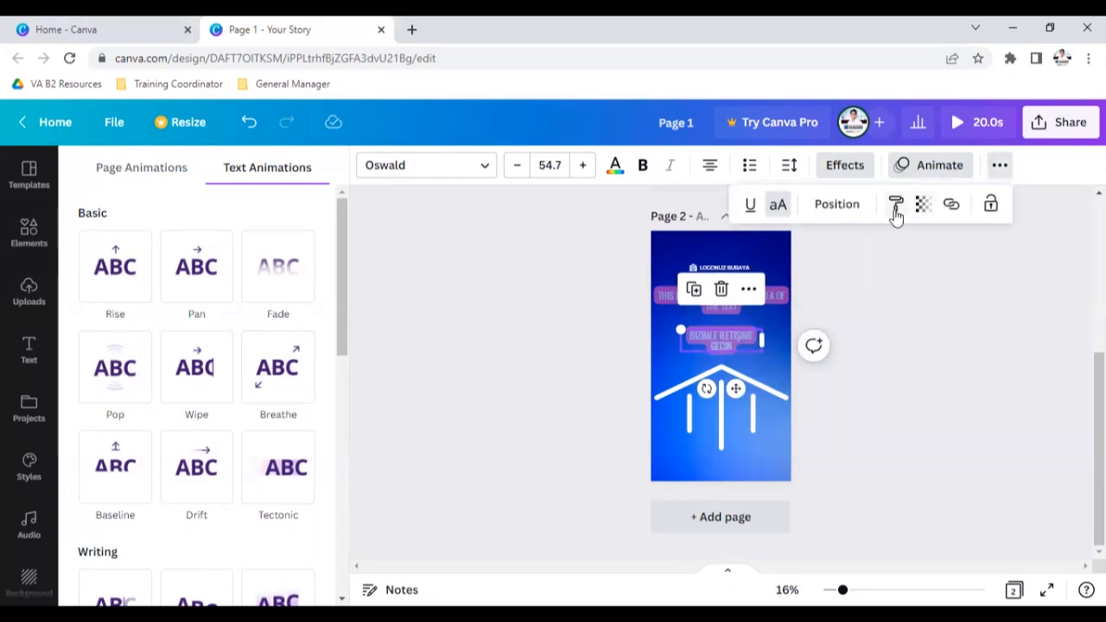
# Step: Open the link settings for page 2's "THIS IS JUST TO SHOW YOU AREA OF THE TEXT" heading
pyautogui.click(669, 304)
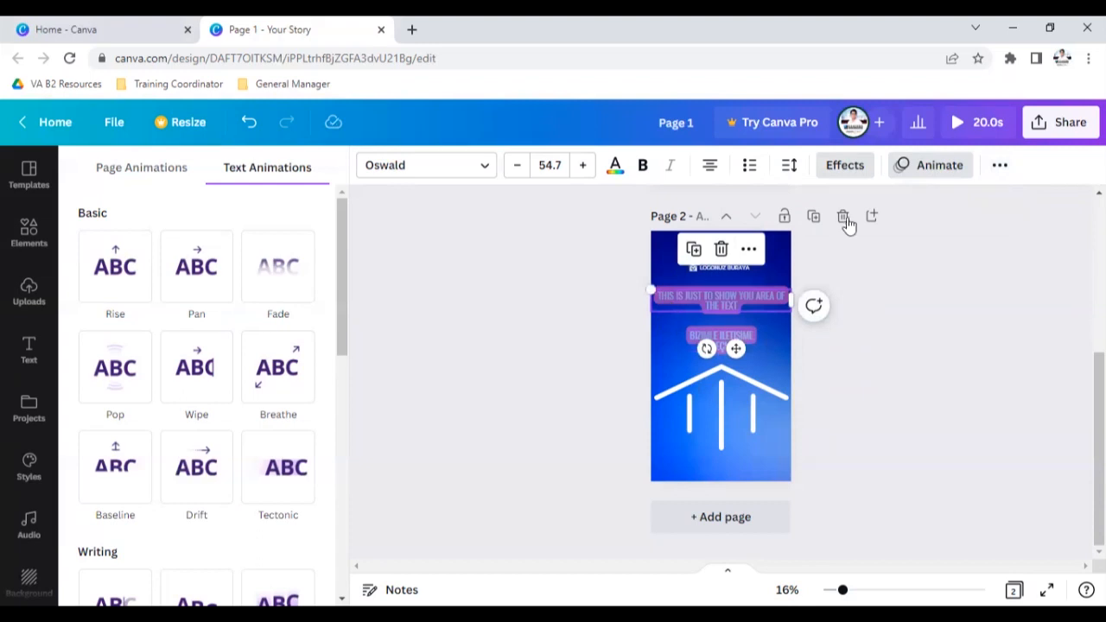
pyautogui.click(998, 166)
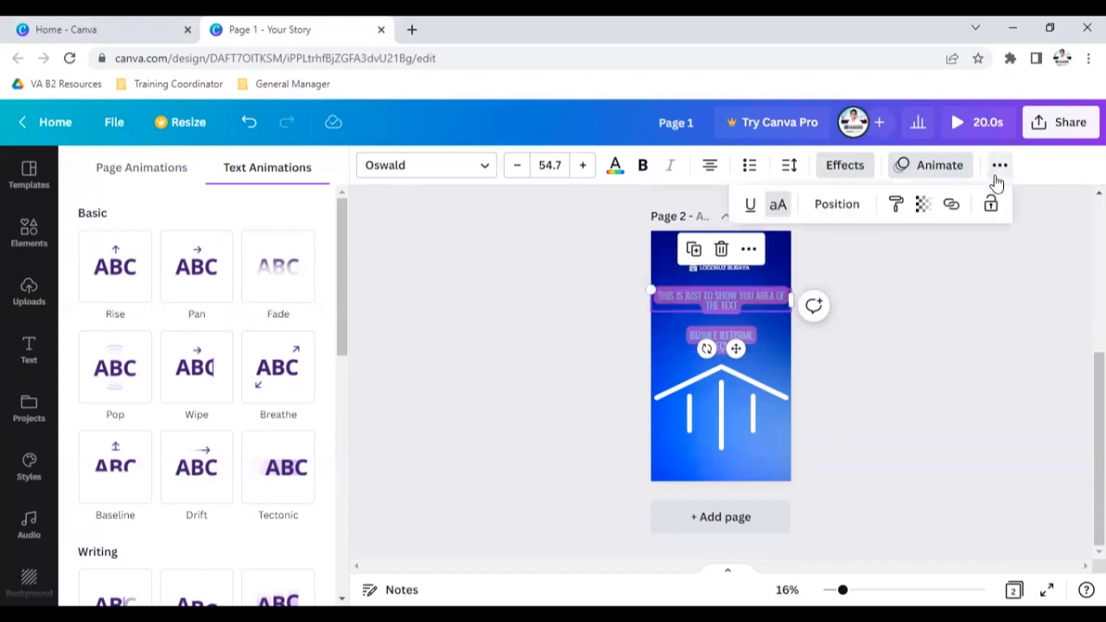
pyautogui.click(951, 207)
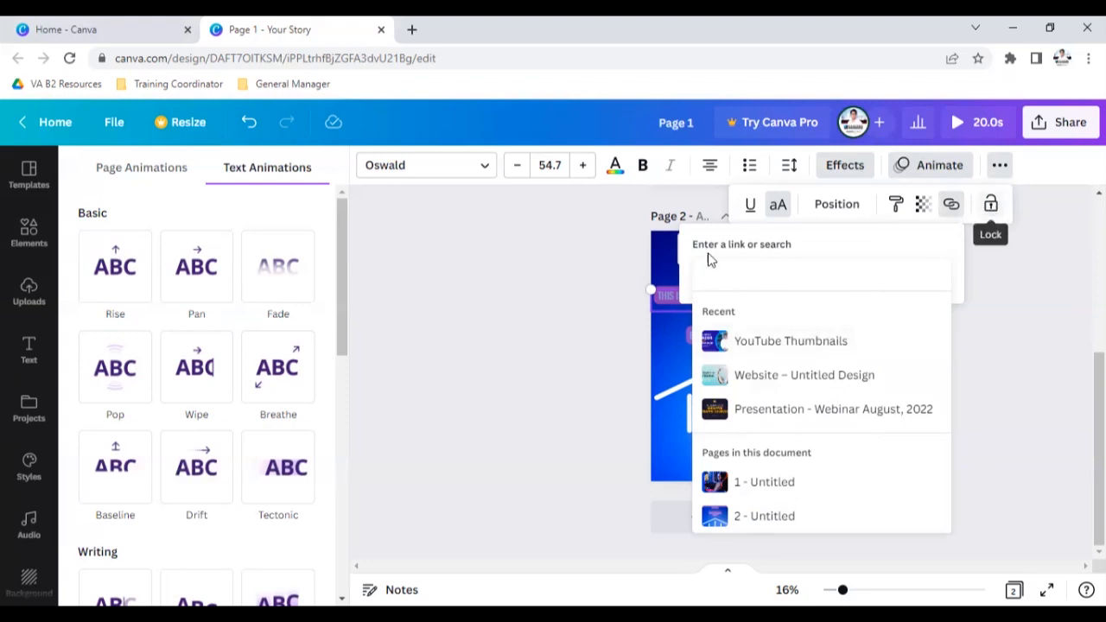
# Step: Lock page 2's heading in place, test selecting it, and unlock it again
pyautogui.click(990, 208)
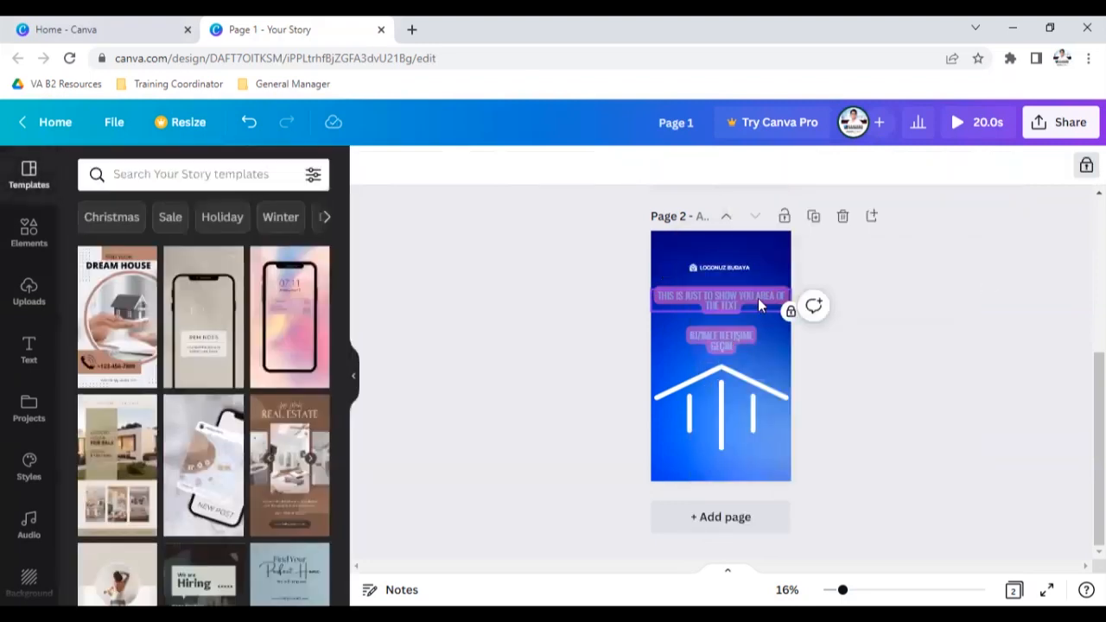
pyautogui.click(725, 338)
pyautogui.click(884, 306)
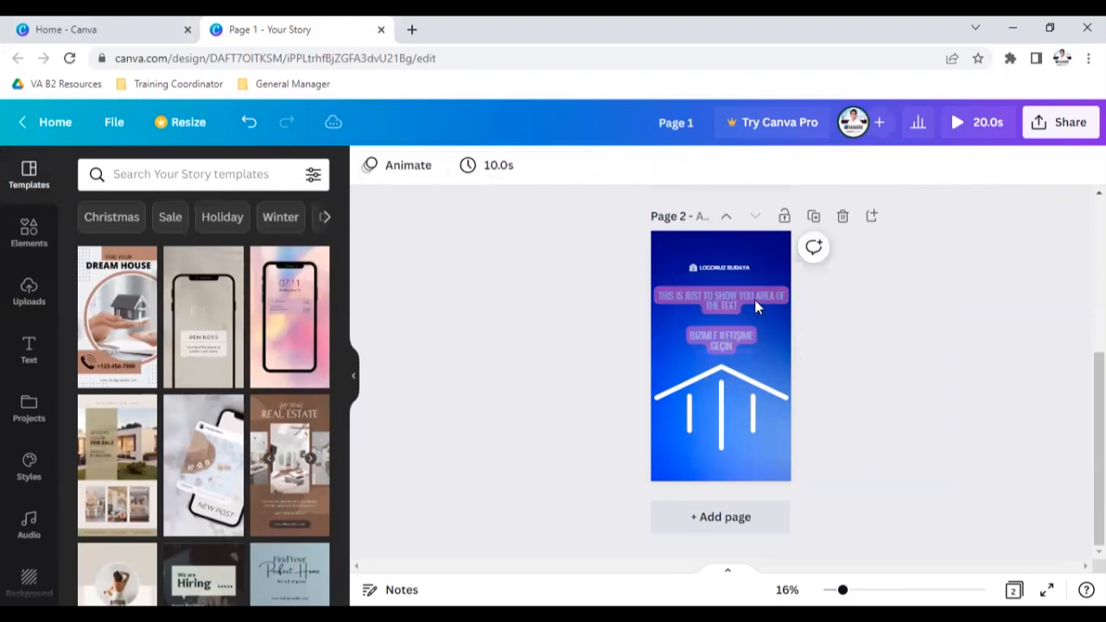
pyautogui.click(755, 301)
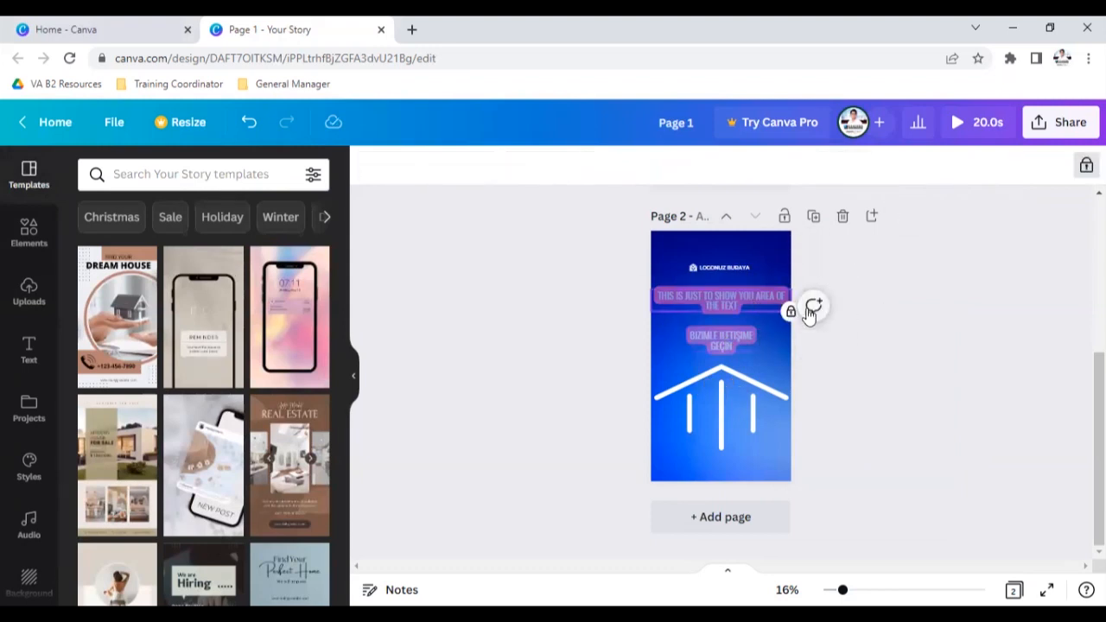
pyautogui.click(1085, 166)
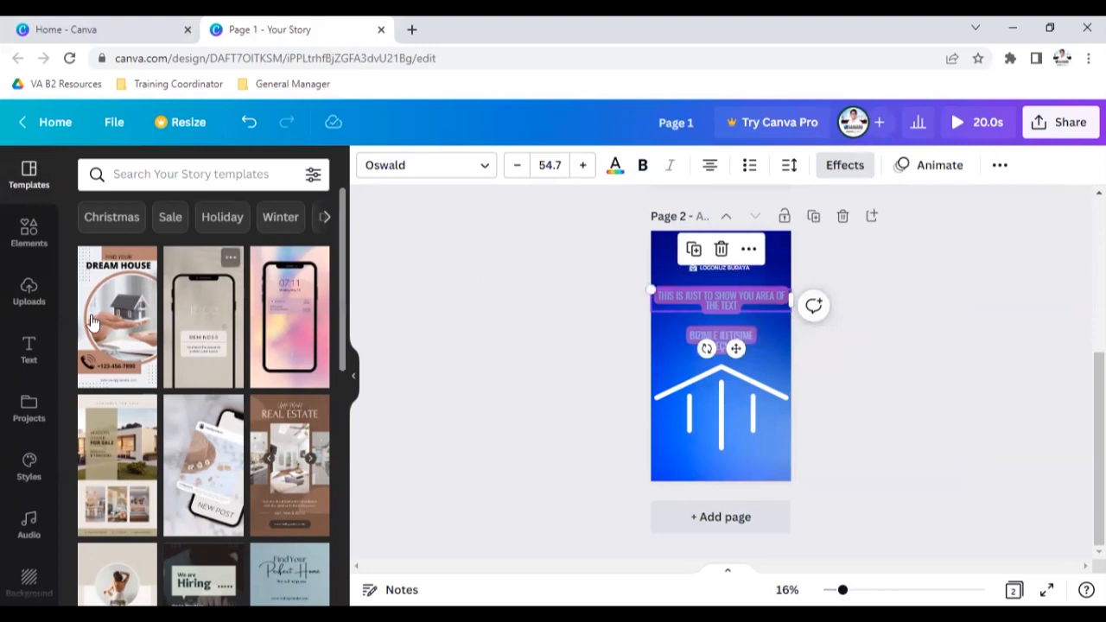
# Step: Look through the heading, subheading and font combination options for text, and delete page 2's heading
pyautogui.click(28, 350)
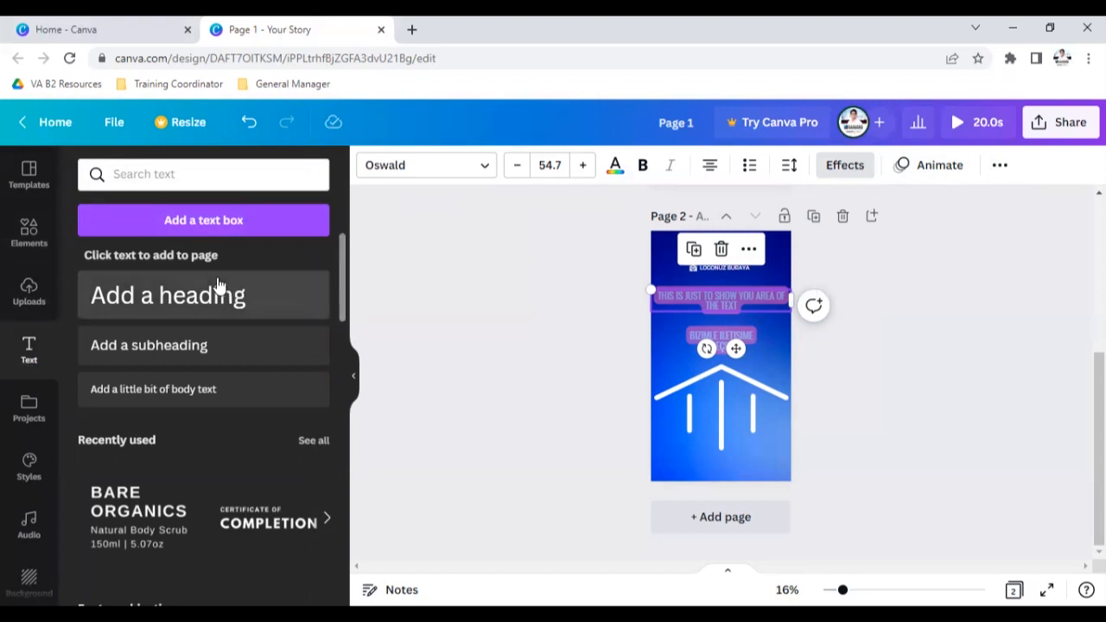
pyautogui.scroll(-1, 221, 427)
pyautogui.scroll(-3, 230, 401)
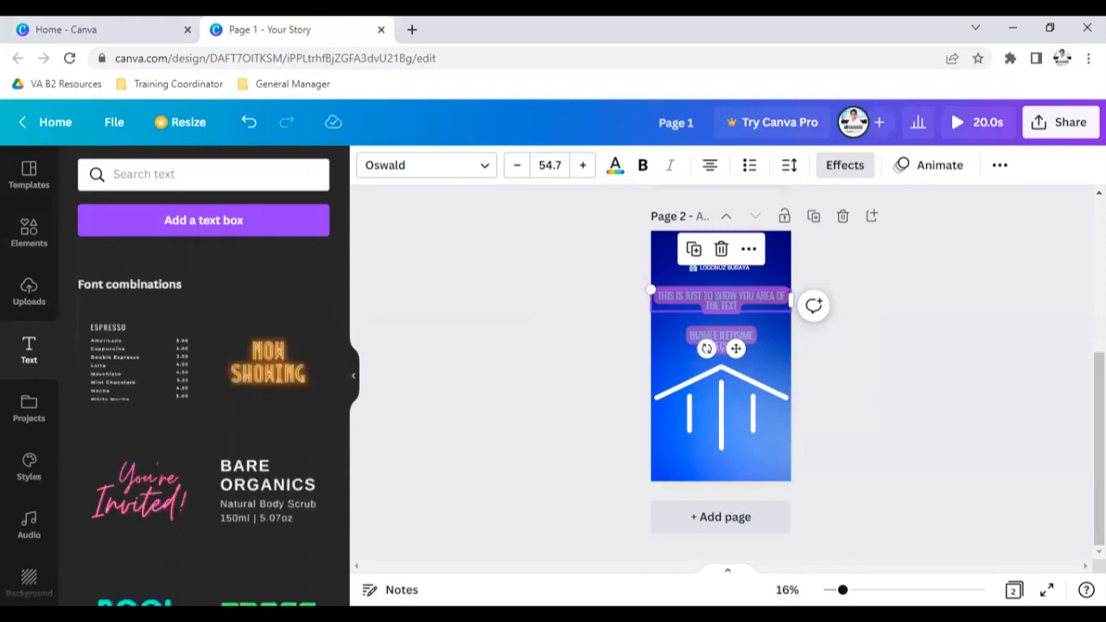
pyautogui.scroll(5, 787, 331)
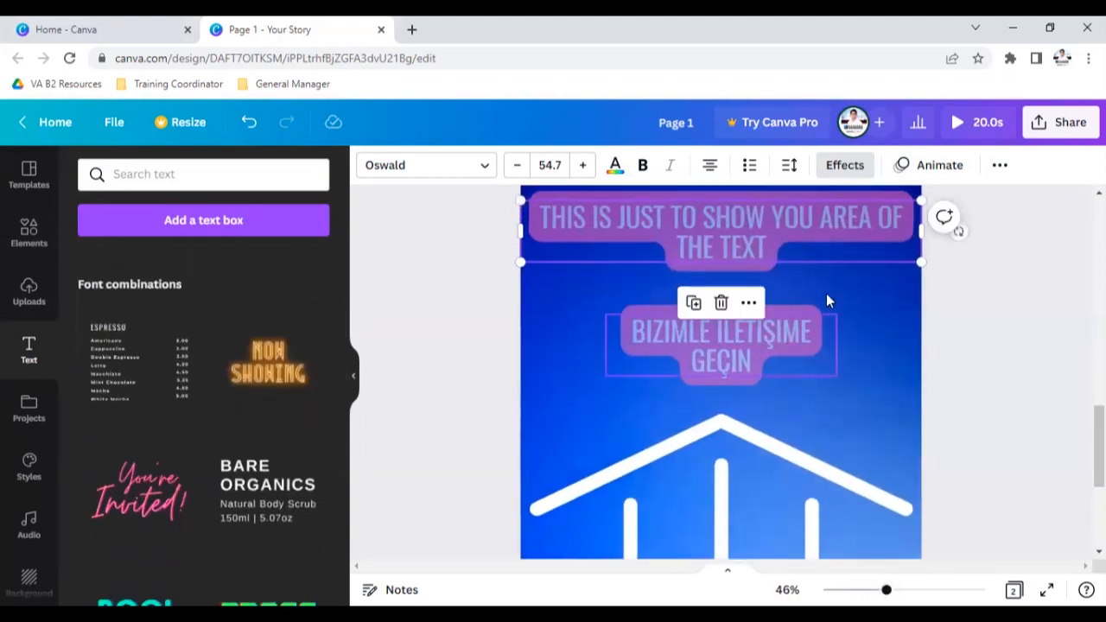
pyautogui.press('Delete')
# Step: Browse the font combinations and add the neon "Good vibes" combination to page 2
pyautogui.scroll(-2, 230, 354)
pyautogui.scroll(-6, 230, 354)
pyautogui.scroll(-4, 228, 354)
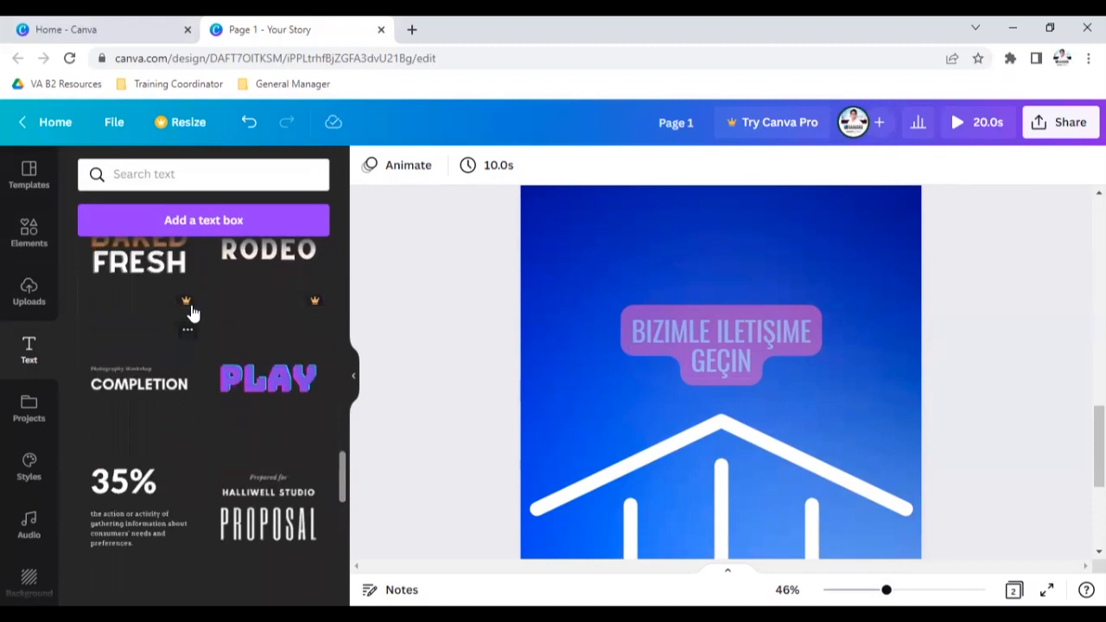
pyautogui.scroll(2, 167, 343)
pyautogui.scroll(-4, 167, 424)
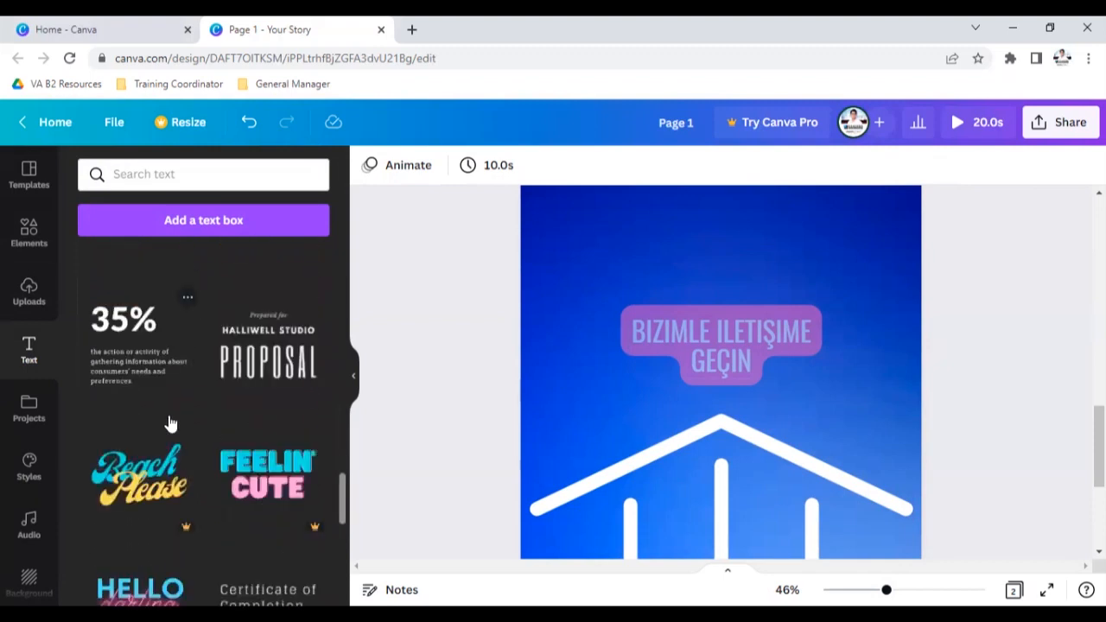
pyautogui.scroll(-2, 255, 403)
pyautogui.scroll(1, 210, 398)
pyautogui.scroll(-3, 211, 399)
pyautogui.scroll(-5, 209, 399)
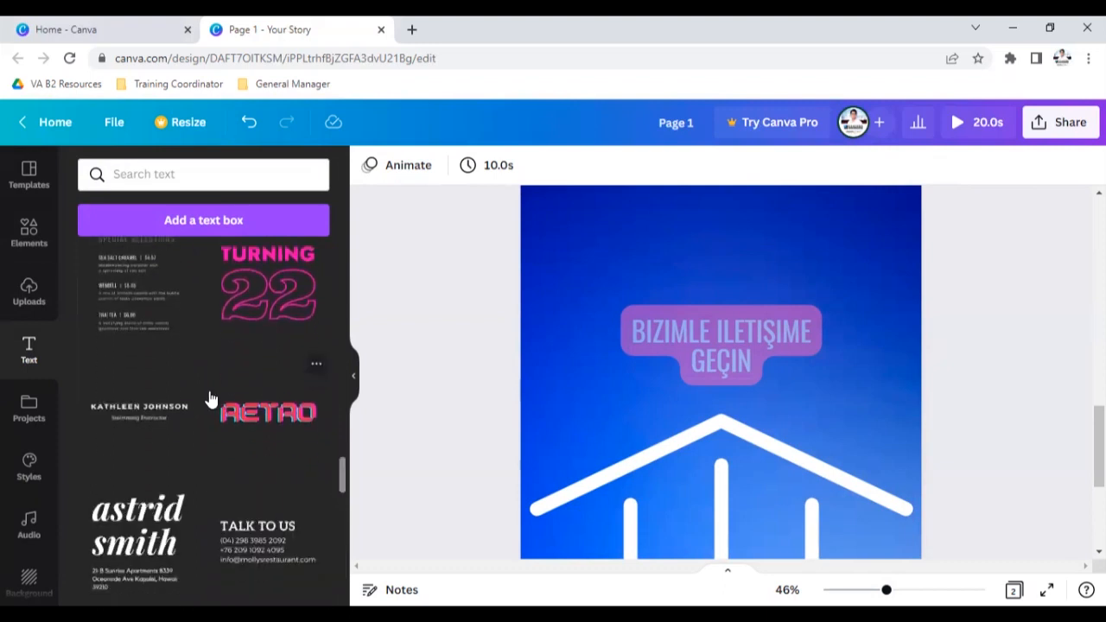
pyautogui.scroll(-3, 210, 399)
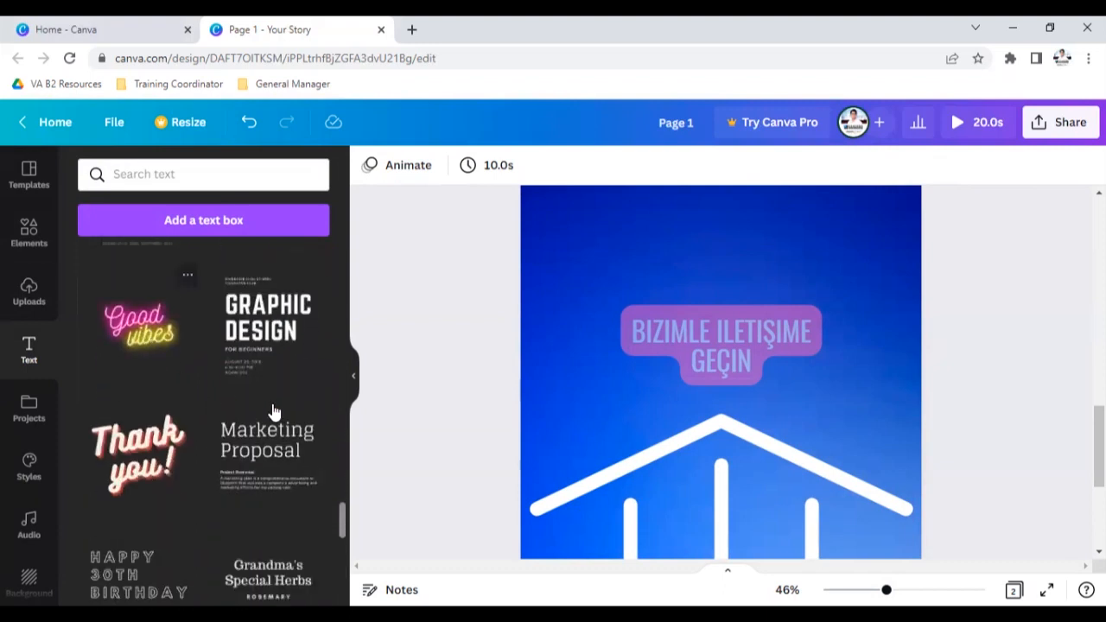
pyautogui.click(786, 326)
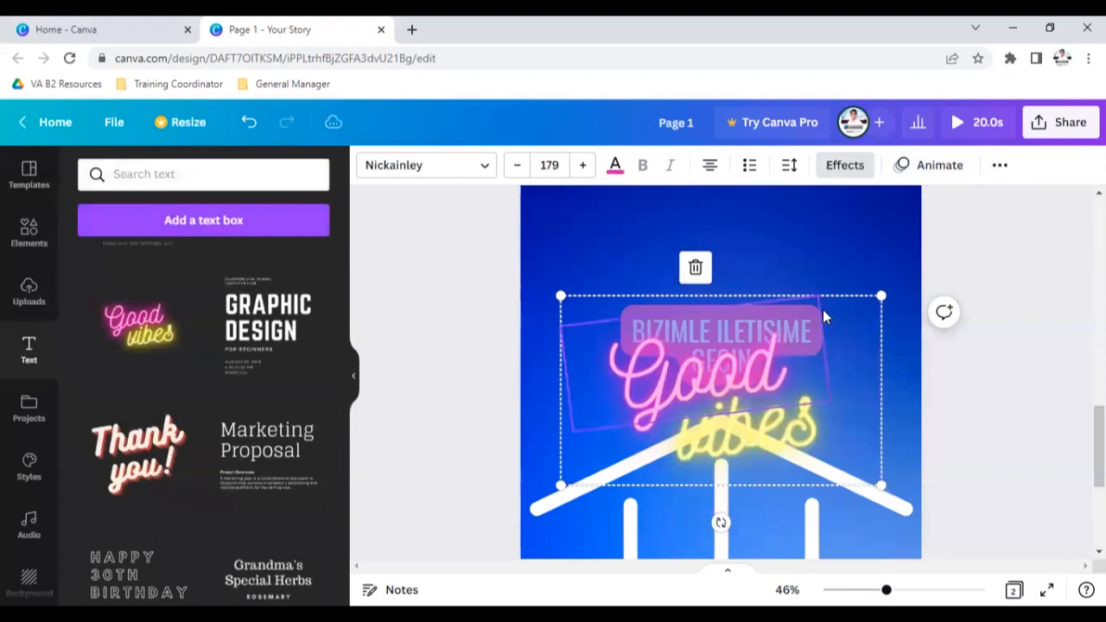
pyautogui.press('Delete')
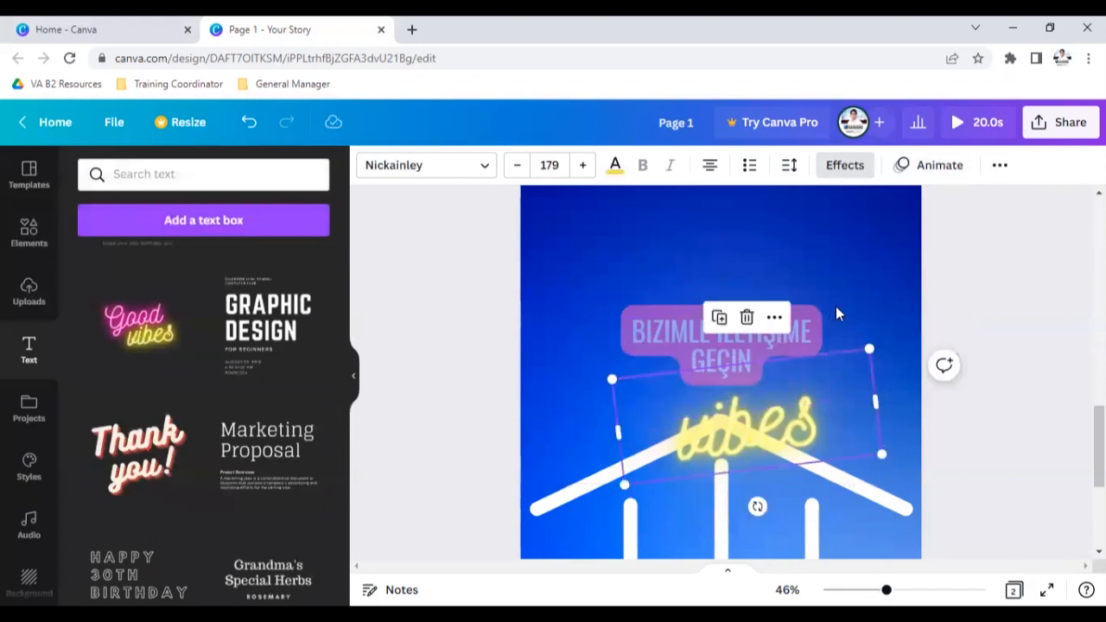
pyautogui.hotkey('ctrl', 'z')
pyautogui.hotkey('ctrl', 'z')
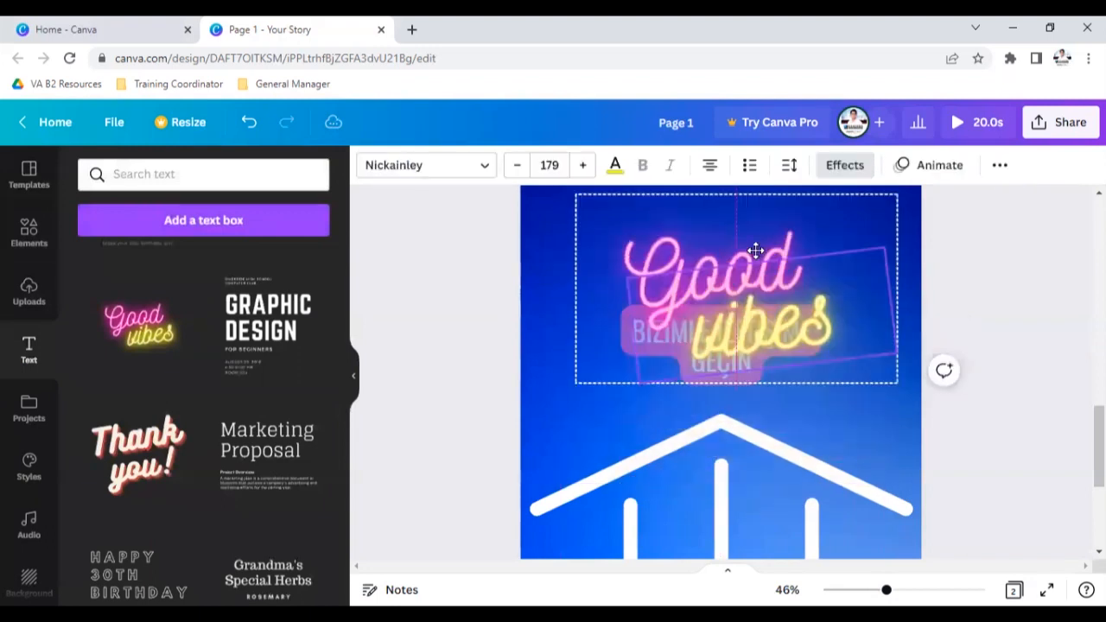
# Step: Move the neon "Good vibes" text above the house graphic on page 2 and delete the "BIZIMLE ILETIŞIME GEÇIN" text box
pyautogui.click(733, 389)
pyautogui.click(723, 381)
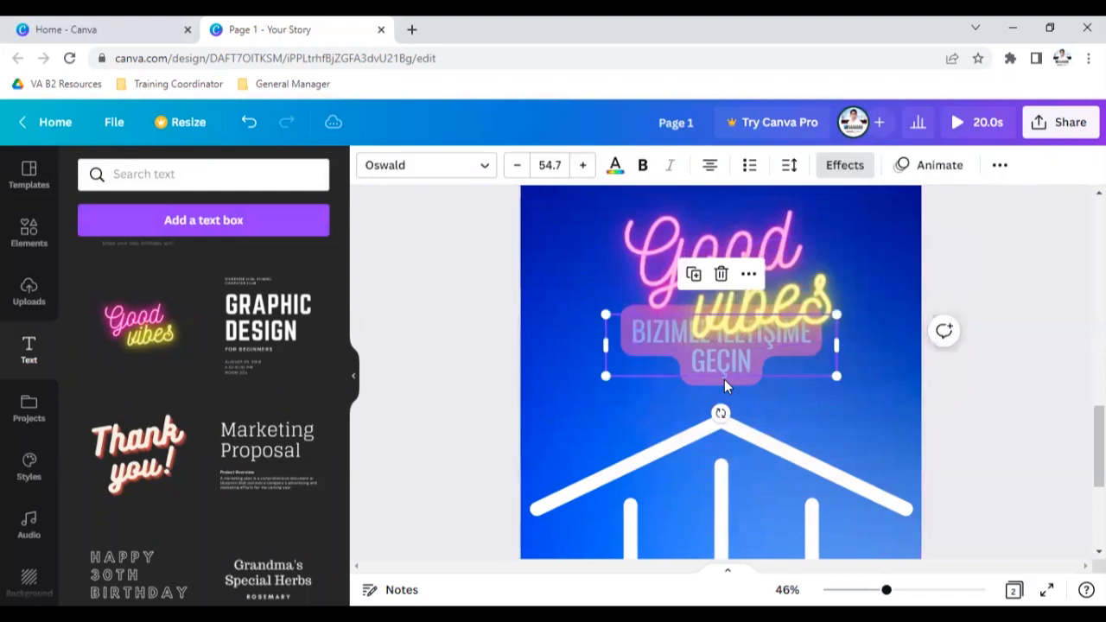
pyautogui.press('Delete')
# Step: Replace the word "Good" in page 2's neon text combination with "Congrats"
pyautogui.moveTo(708, 271); pyautogui.dragTo(705, 281)
pyautogui.doubleClick(705, 283)
pyautogui.click(680, 249)
pyautogui.click(681, 249)
pyautogui.doubleClick(681, 248)
pyautogui.write('Congrat')
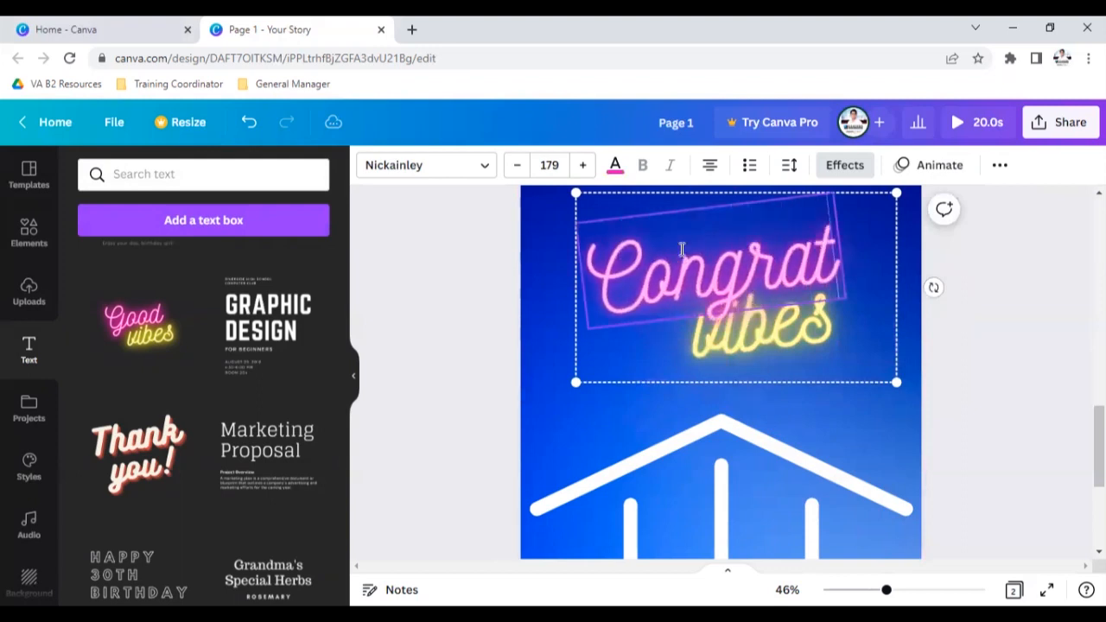
pyautogui.write('u')
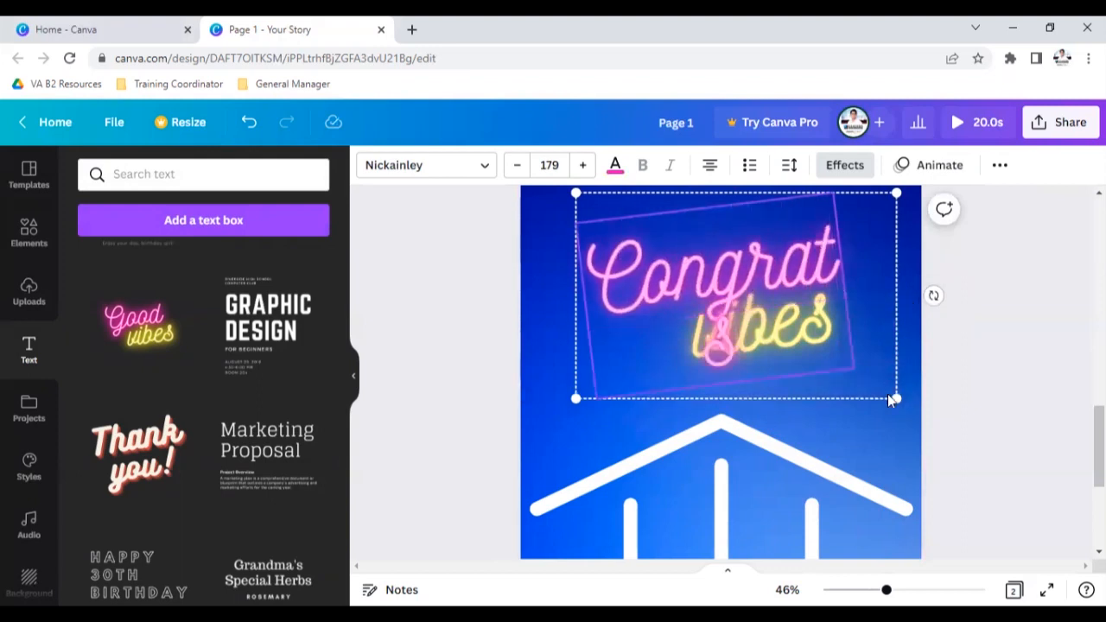
# Step: Enlarge the neon text group, shift it slightly left, and set the font size of "Congrats" to 175
pyautogui.moveTo(897, 398); pyautogui.dragTo(923, 414)
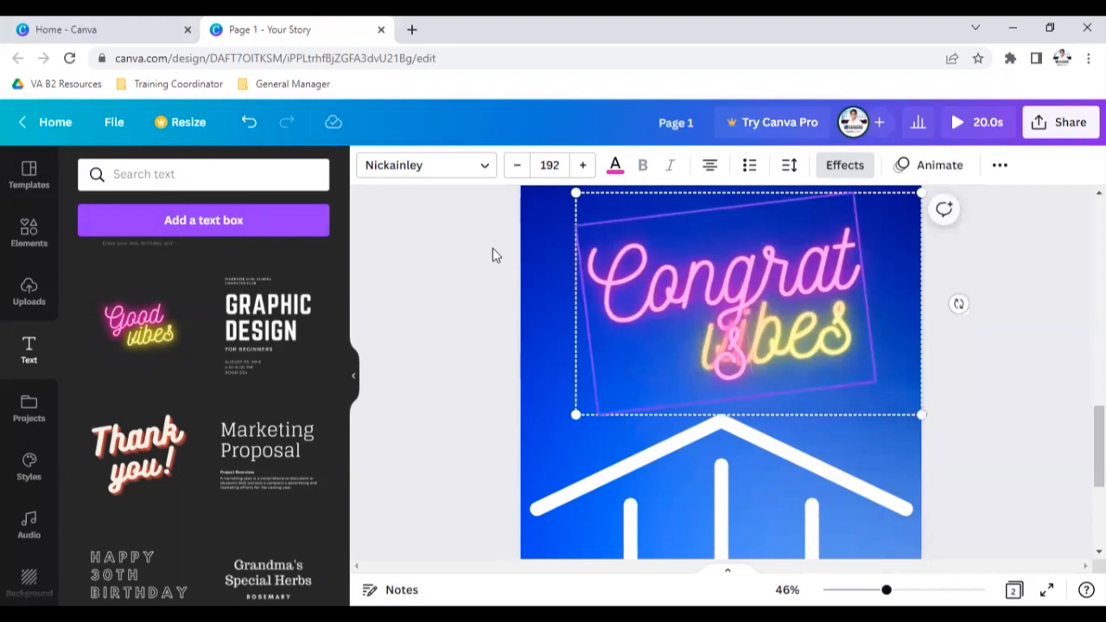
pyautogui.moveTo(639, 289); pyautogui.dragTo(616, 289)
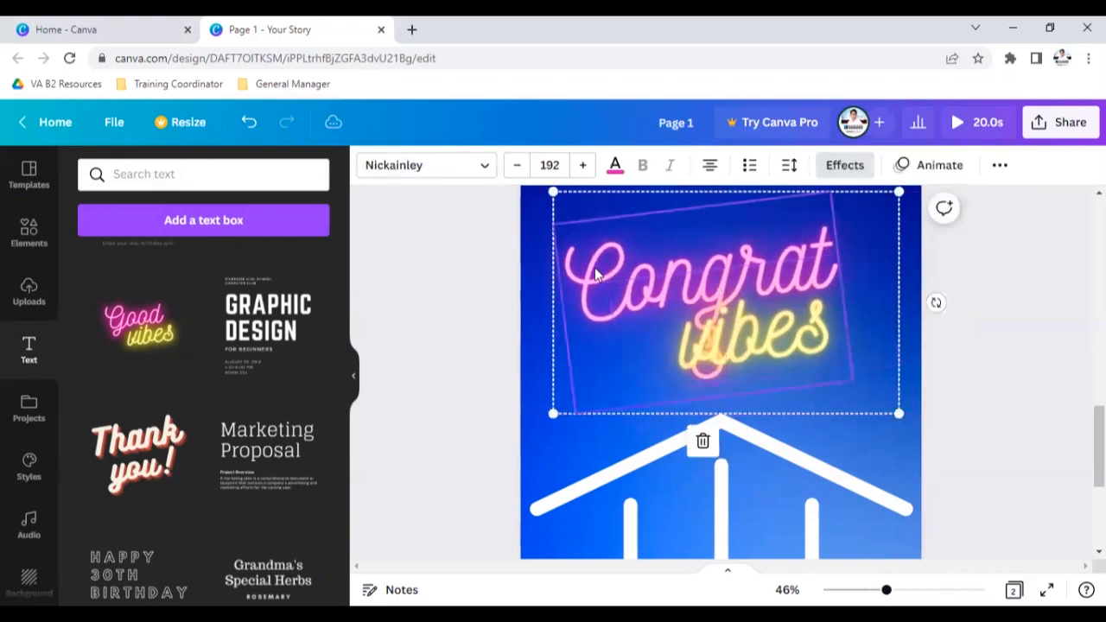
pyautogui.click(518, 166)
pyautogui.click(517, 166)
pyautogui.click(517, 165)
pyautogui.click(517, 166)
pyautogui.click(518, 166)
pyautogui.click(518, 165)
pyautogui.click(518, 166)
pyautogui.click(517, 166)
pyautogui.click(518, 166)
pyautogui.click(517, 166)
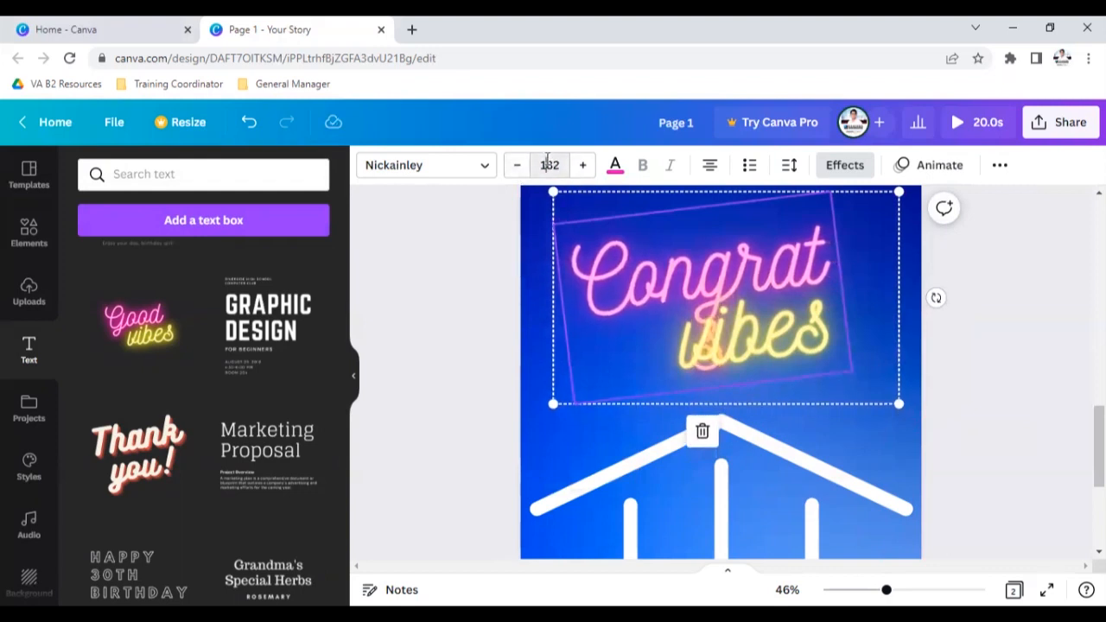
pyautogui.click(547, 163)
pyautogui.write('175')
pyautogui.press('Return')
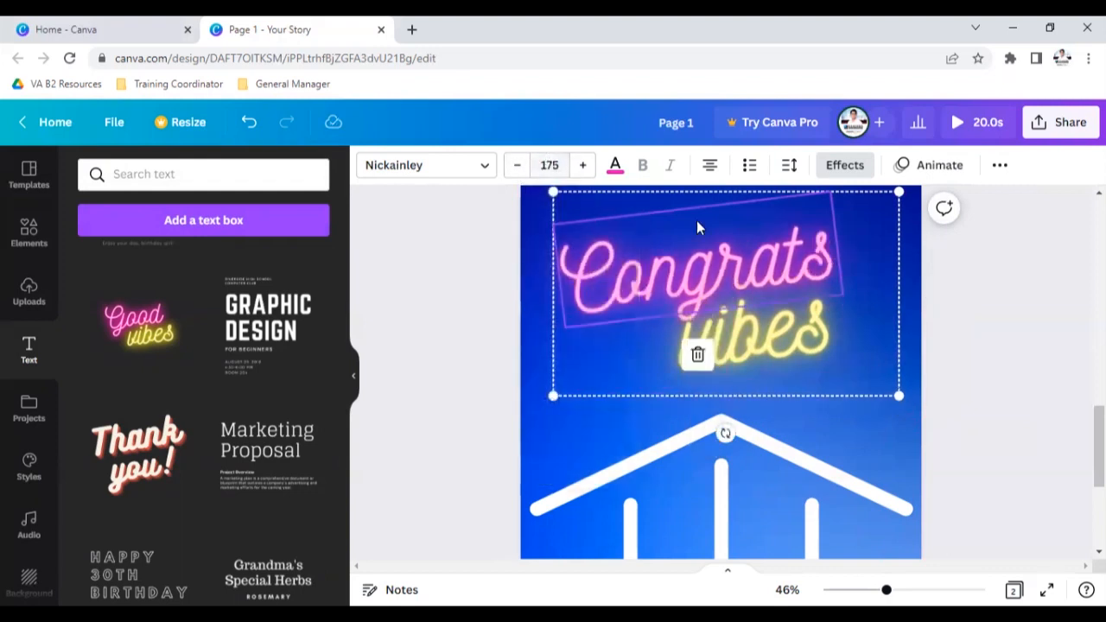
# Step: Center the neon "Congrats vibes" group horizontally above the house graphic and ungroup it
pyautogui.click(1002, 166)
pyautogui.click(512, 285)
pyautogui.moveTo(648, 336); pyautogui.dragTo(701, 378)
pyautogui.moveTo(802, 313); pyautogui.dragTo(743, 275)
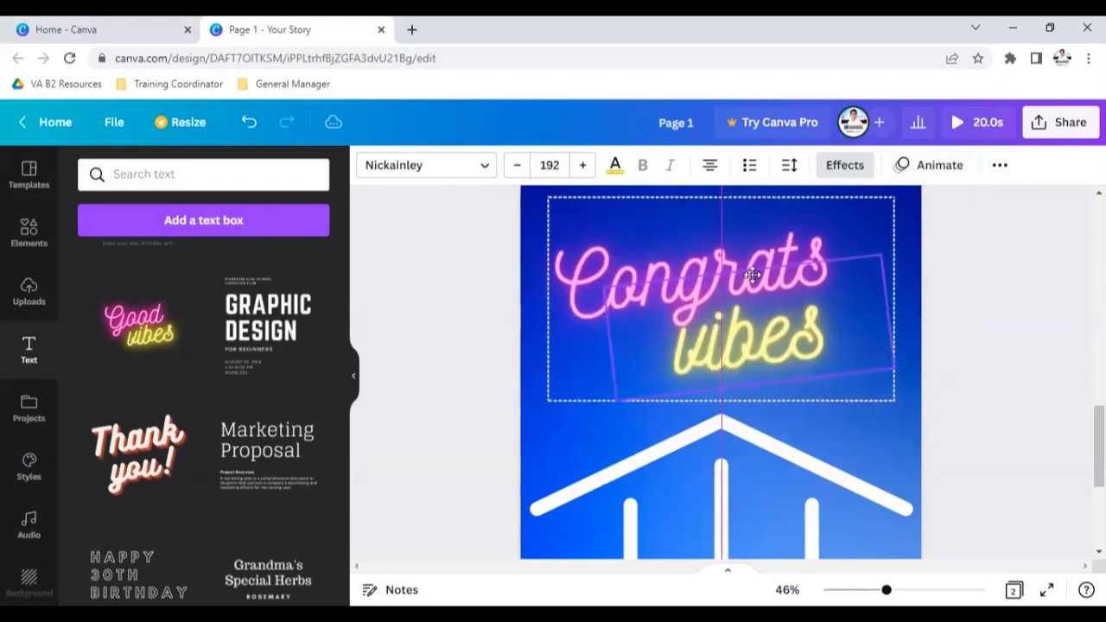
pyautogui.click(998, 165)
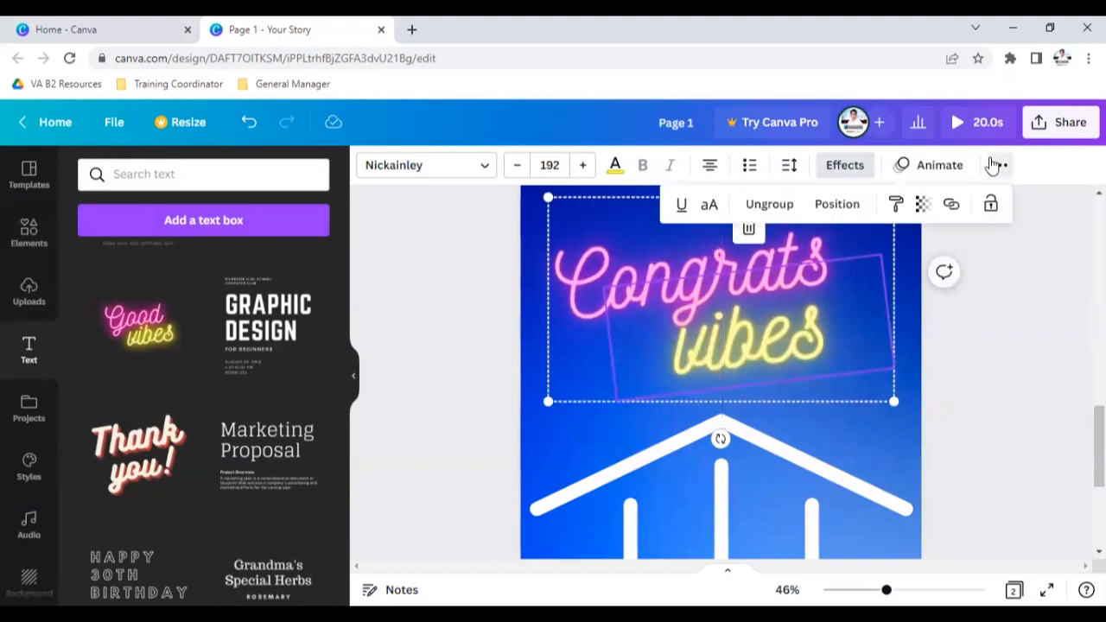
pyautogui.click(769, 204)
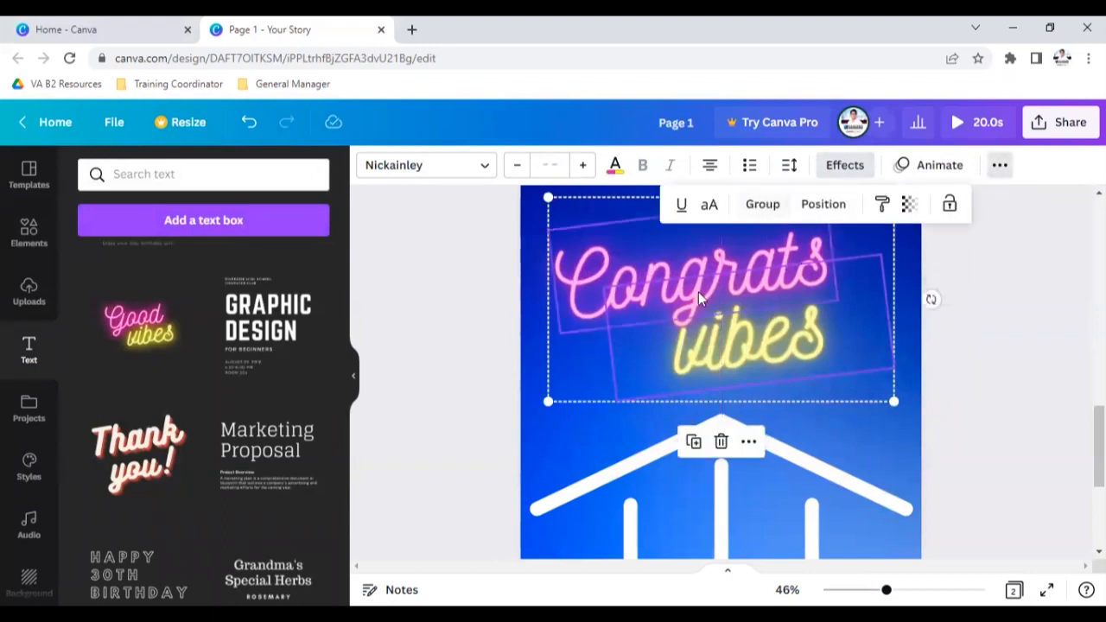
# Step: Move "Congrats" and "vibes" as separate text boxes, placing "Congrats" slightly above and overlapping "vibes"
pyautogui.click(602, 296)
pyautogui.click(514, 273)
pyautogui.click(642, 264)
pyautogui.moveTo(642, 265); pyautogui.dragTo(488, 335)
pyautogui.moveTo(557, 340); pyautogui.dragTo(709, 267)
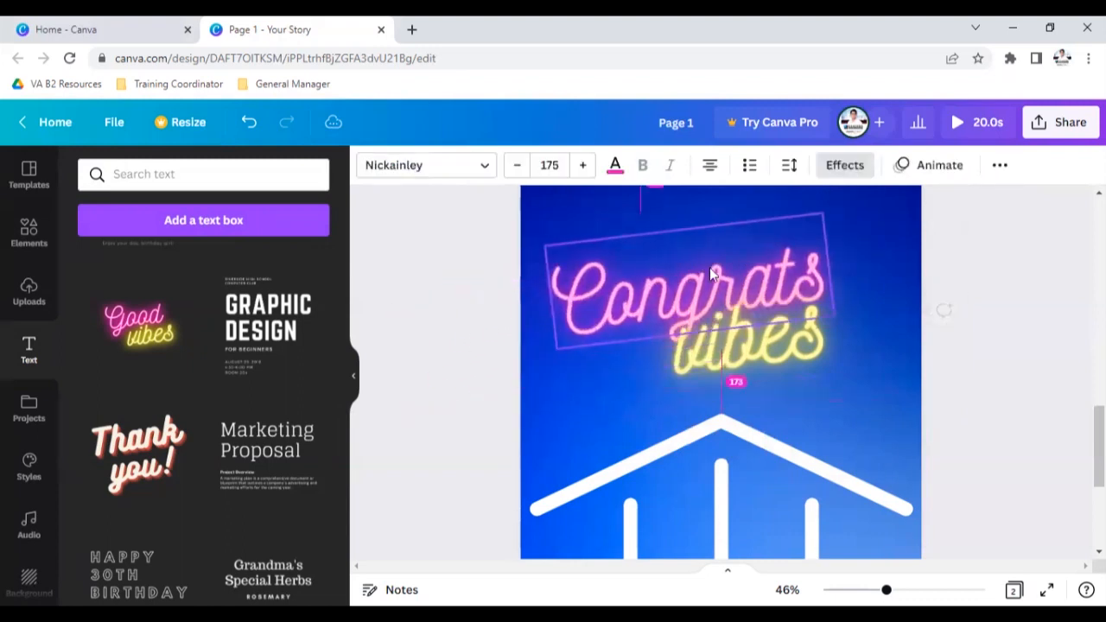
pyautogui.moveTo(707, 344)
pyautogui.mouseDown()
pyautogui.moveTo(767, 355)
pyautogui.moveTo(711, 340)
pyautogui.mouseUp()
# Step: Look through more of the ready-made font combinations for text
pyautogui.scroll(-10, 191, 418)
pyautogui.scroll(-5, 191, 418)
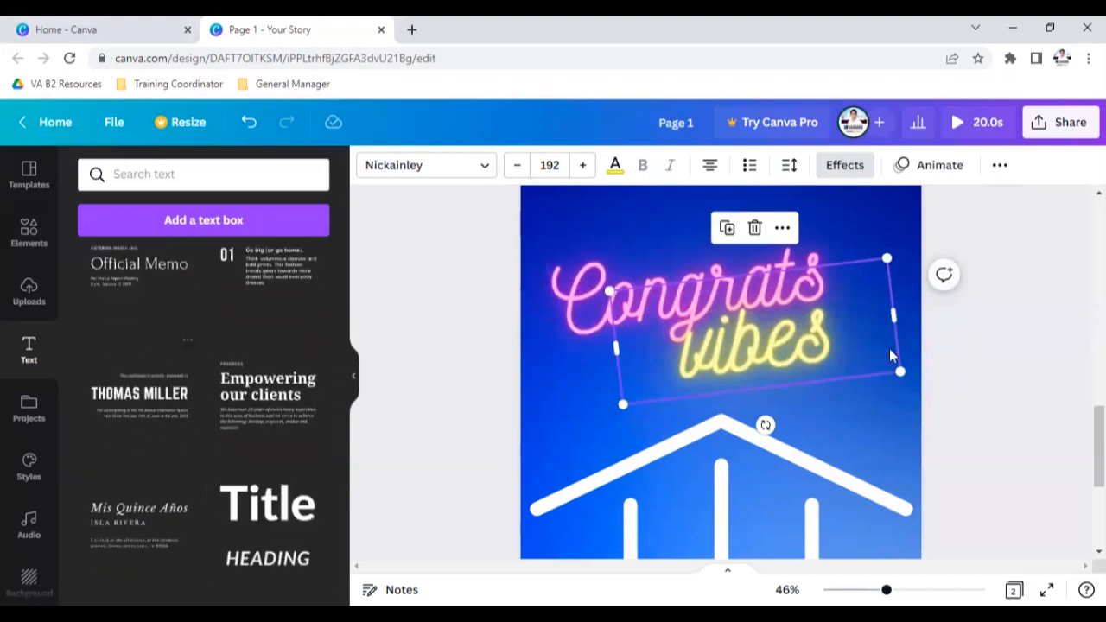
pyautogui.scroll(-1, 684, 334)
pyautogui.scroll(4, 683, 334)
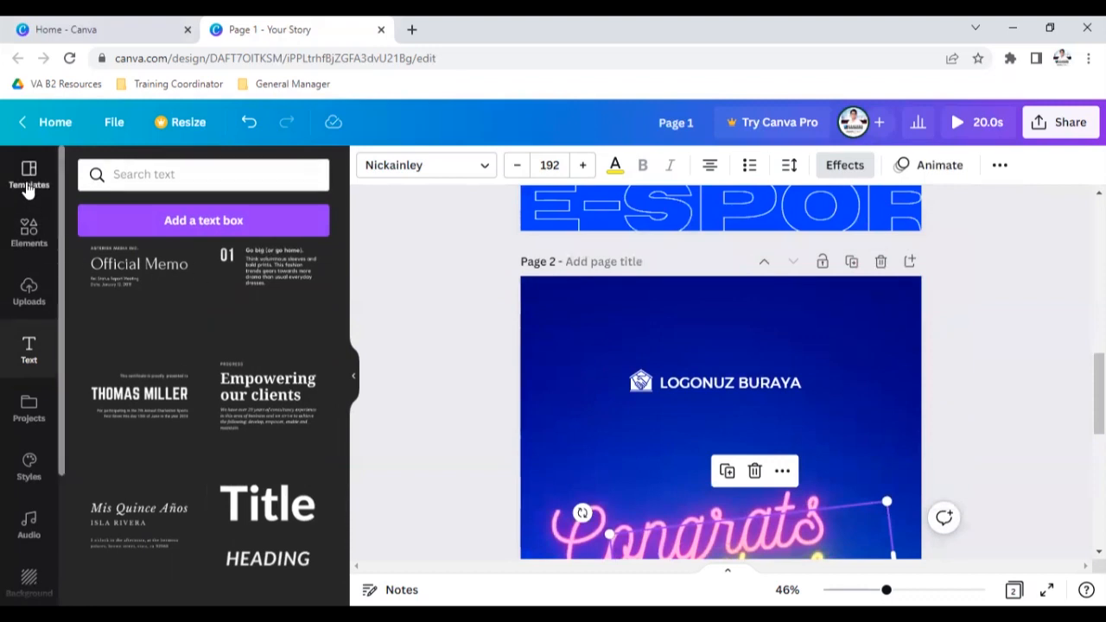
# Step: Look over the recent template searches and browse the suggested categories for Your Story templates
pyautogui.click(29, 186)
pyautogui.click(283, 173)
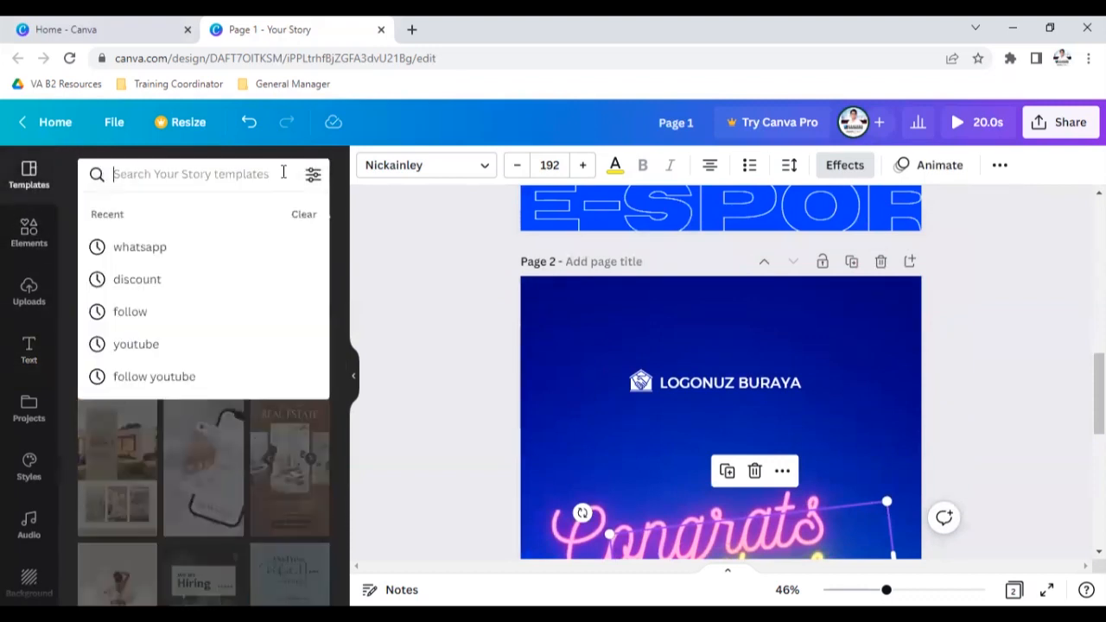
pyautogui.click(354, 227)
pyautogui.click(328, 222)
pyautogui.click(328, 222)
pyautogui.click(328, 222)
pyautogui.click(329, 222)
pyautogui.click(328, 222)
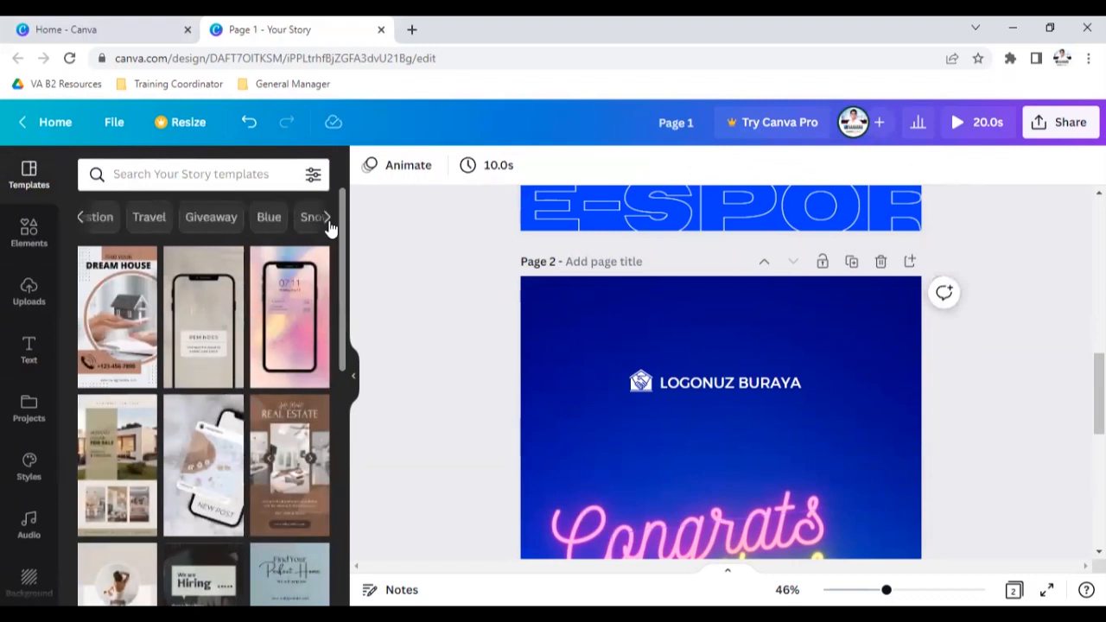
pyautogui.click(328, 222)
pyautogui.click(328, 222)
# Step: View the Party templates and the color and language filter options, and clear the template search
pyautogui.click(328, 222)
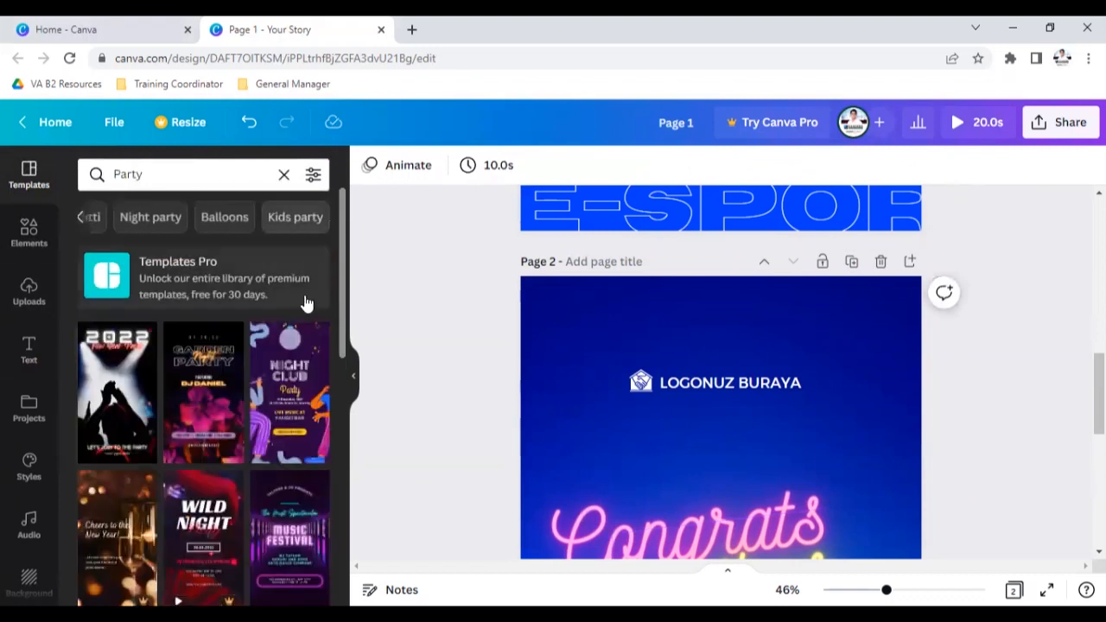
pyautogui.scroll(-3, 175, 328)
pyautogui.click(313, 174)
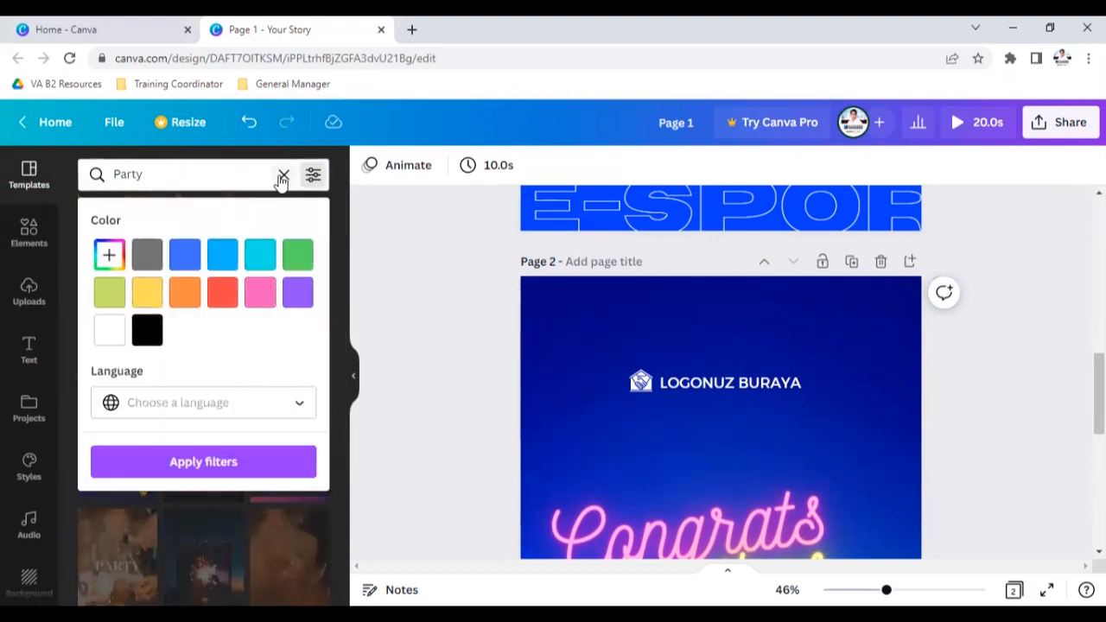
pyautogui.click(283, 174)
pyautogui.scroll(-2, 586, 289)
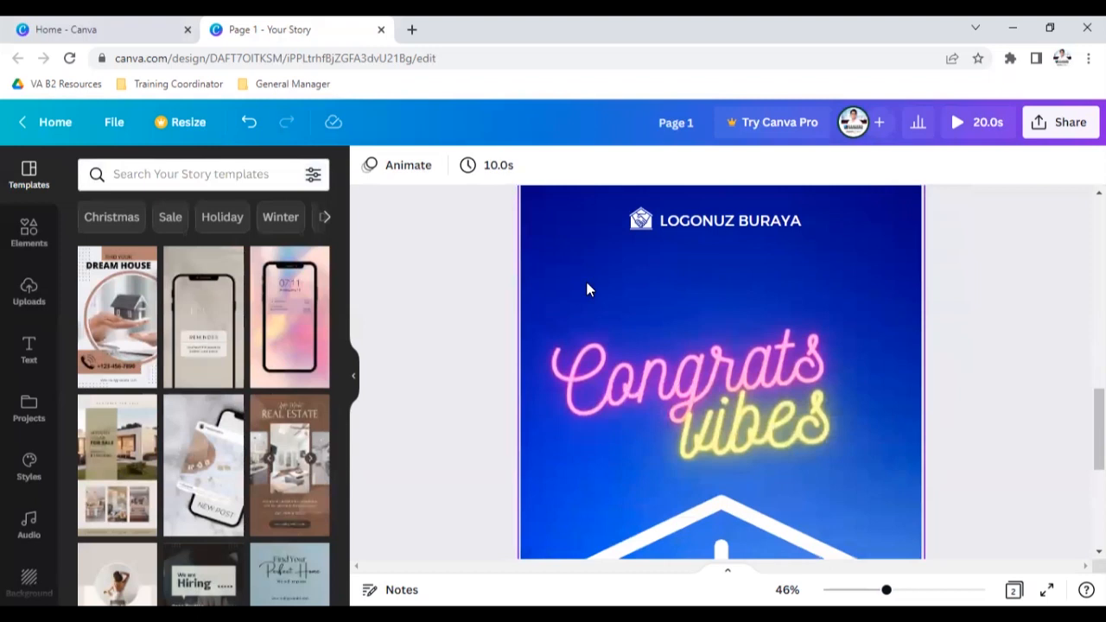
# Step: Add the recently used white dot grid element to page 2 and place it in the page's upper-right area
pyautogui.click(22, 238)
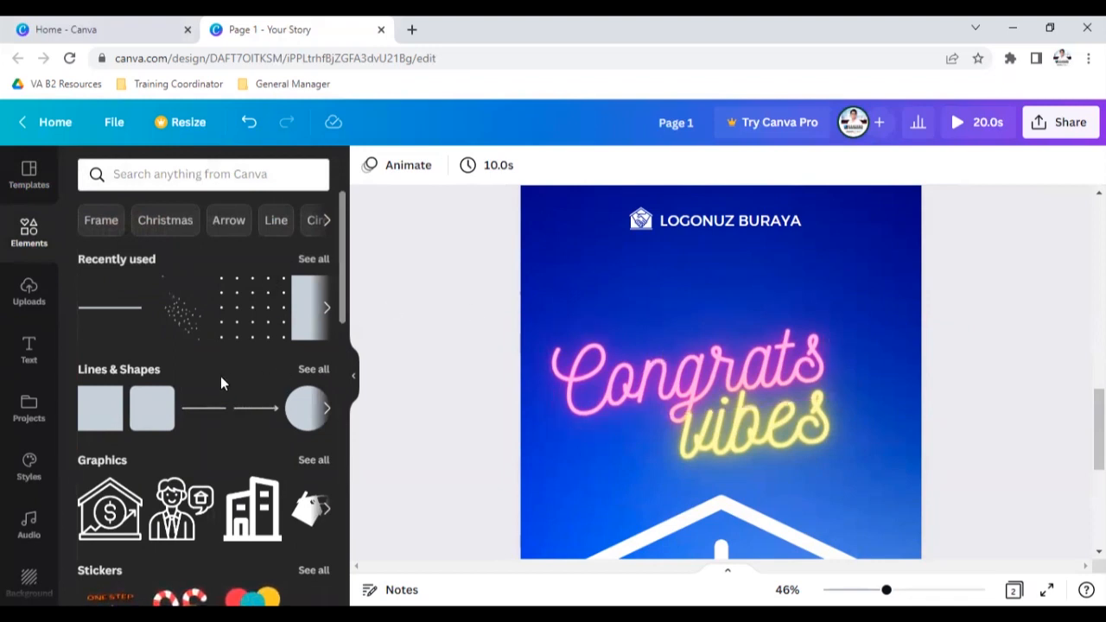
pyautogui.click(248, 319)
pyautogui.moveTo(746, 401); pyautogui.dragTo(842, 285)
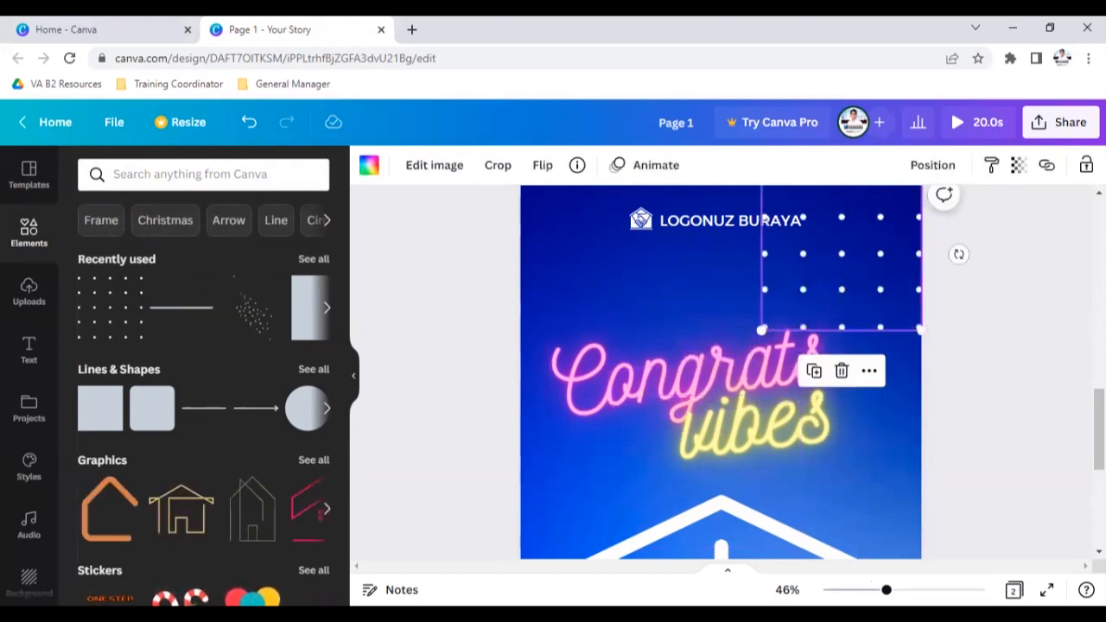
# Step: Add the green circle checkmark from the recently used elements and place it in page 2's upper-left area
pyautogui.moveTo(887, 590); pyautogui.dragTo(852, 590)
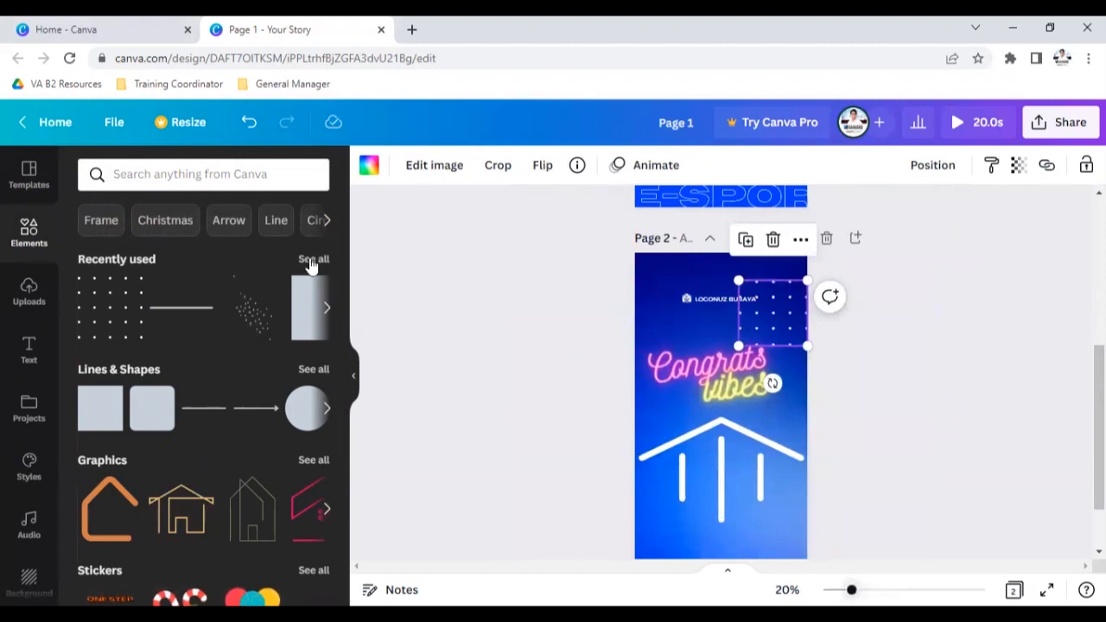
pyautogui.click(312, 259)
pyautogui.scroll(-1, 286, 316)
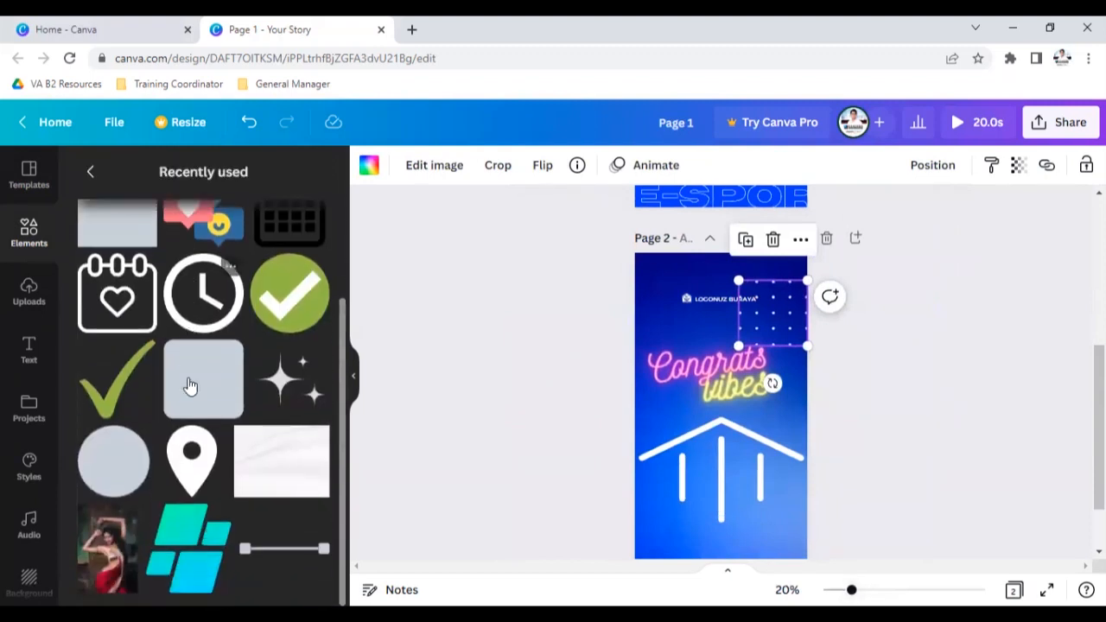
pyautogui.click(286, 316)
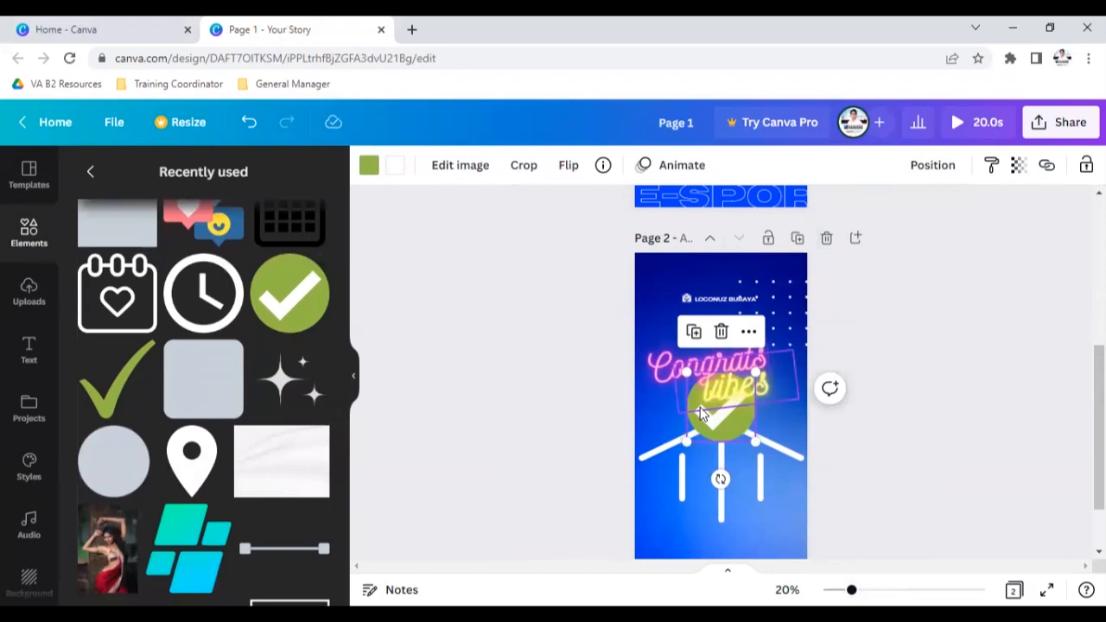
pyautogui.moveTo(700, 407); pyautogui.dragTo(658, 313)
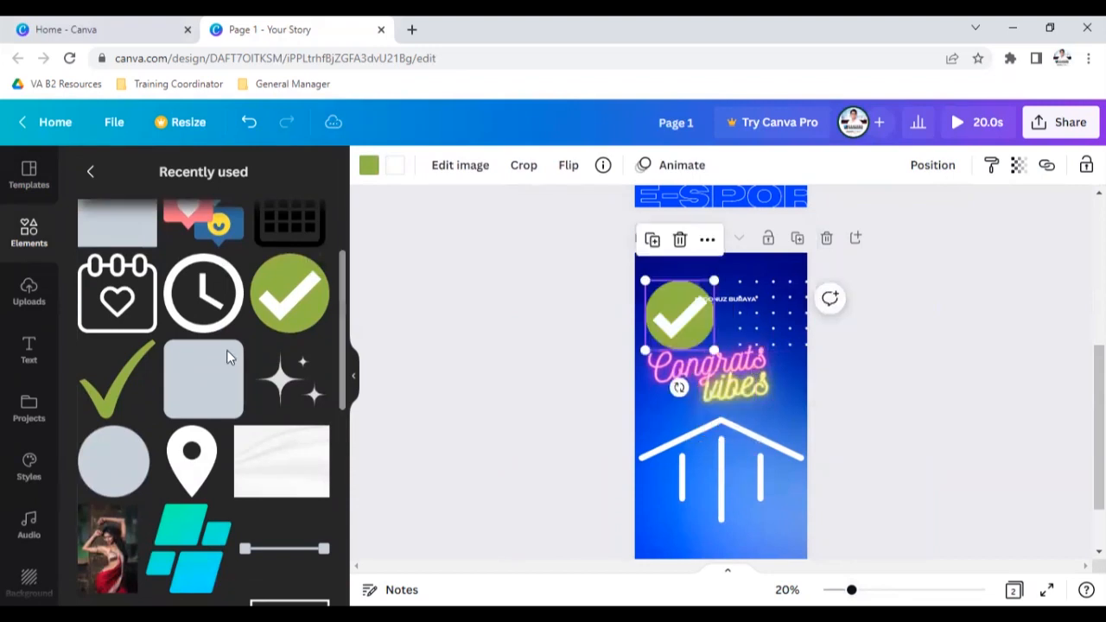
# Step: Add the red YouTube play icon from the recently used elements and place it over the left side of page 2's roof graphic
pyautogui.scroll(-4, 199, 380)
pyautogui.scroll(-2, 179, 417)
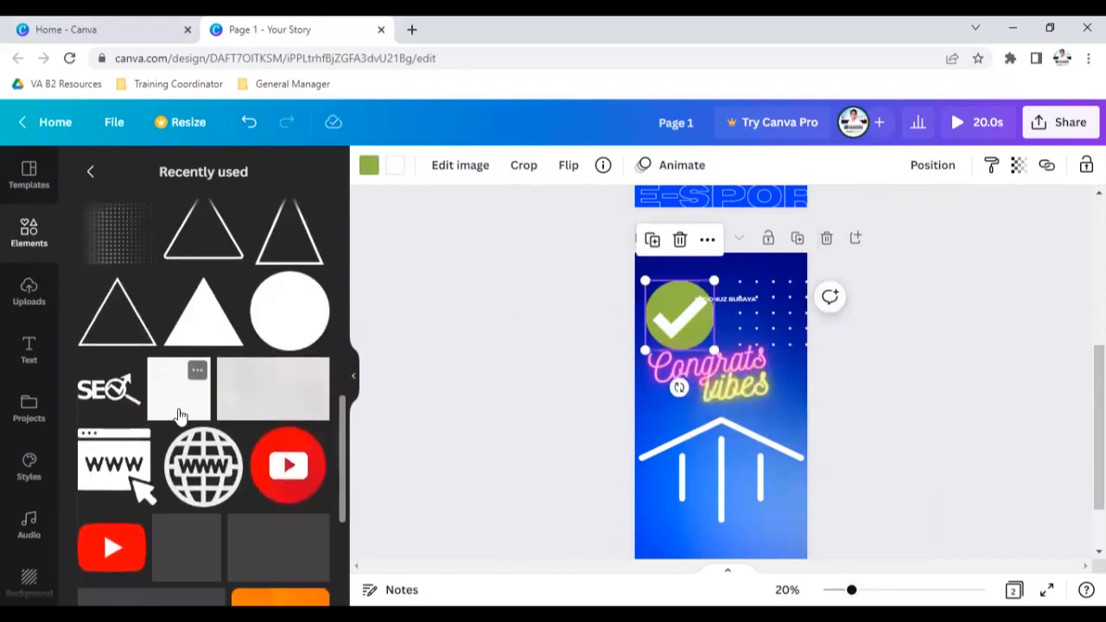
pyautogui.scroll(-4, 179, 416)
pyautogui.scroll(-5, 179, 416)
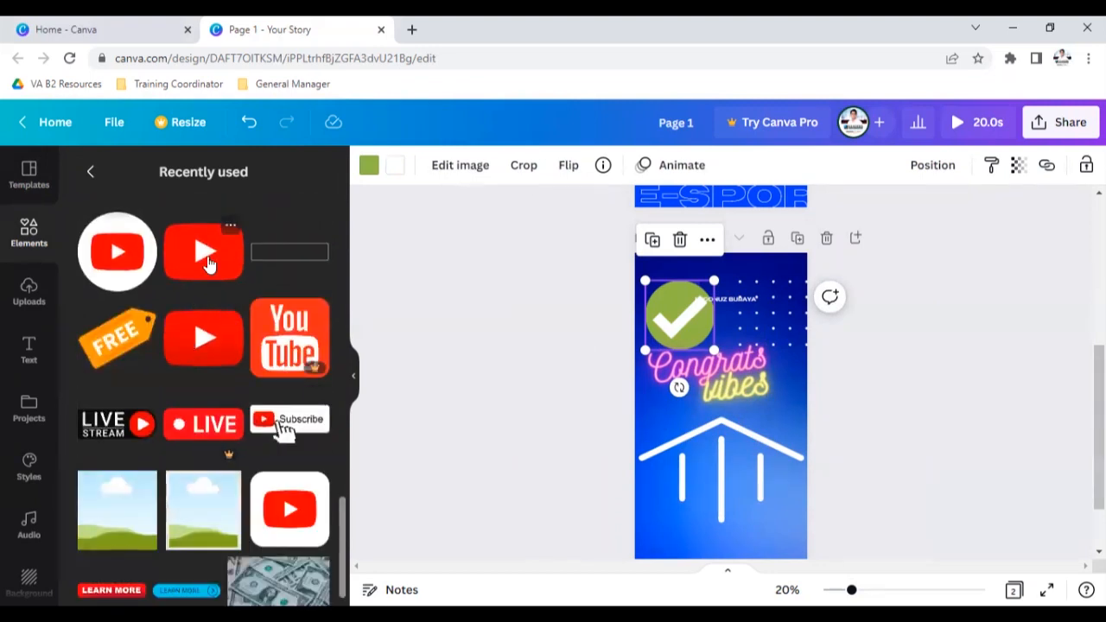
pyautogui.click(209, 259)
pyautogui.moveTo(705, 424); pyautogui.dragTo(672, 433)
# Step: Leave the recently used elements and search all elements for "facebook"
pyautogui.scroll(-10, 161, 231)
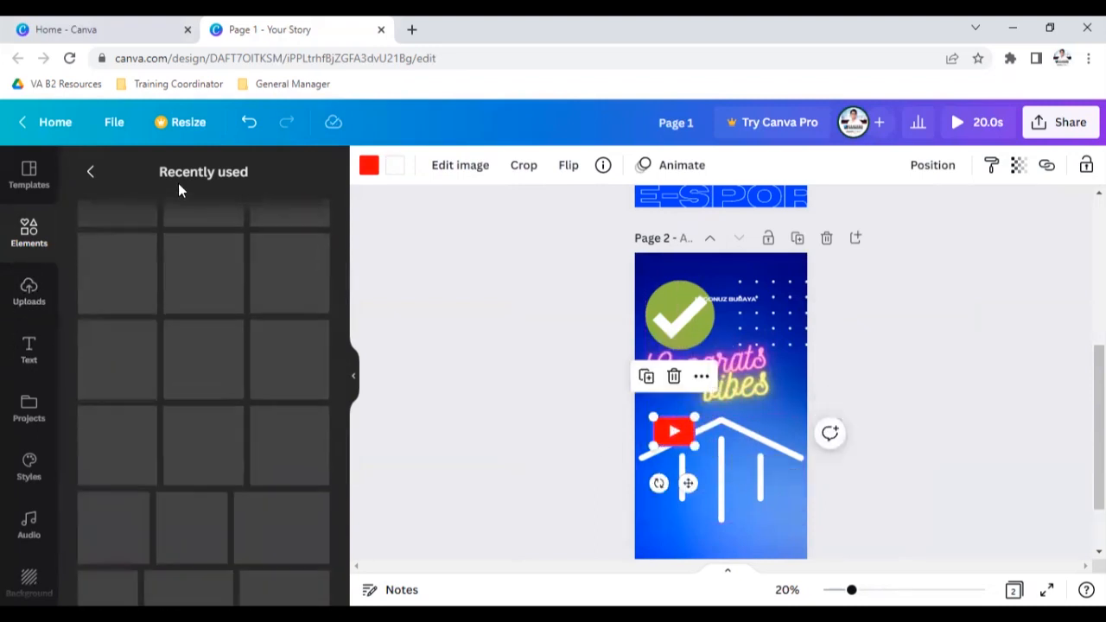
pyautogui.click(90, 172)
pyautogui.click(178, 177)
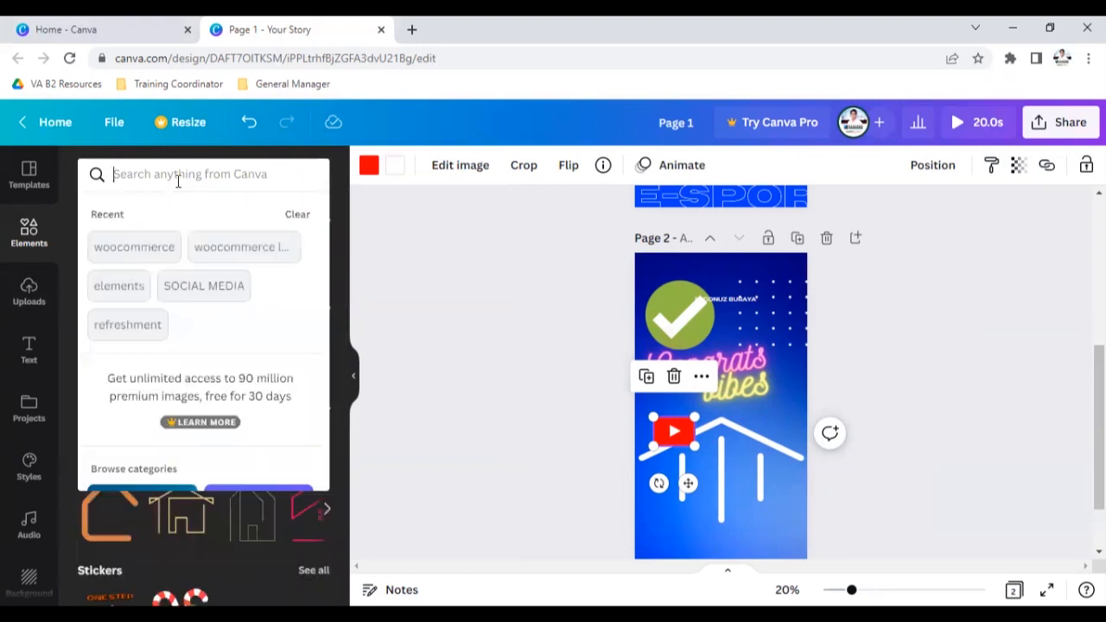
pyautogui.write('facebook')
pyautogui.press('Return')
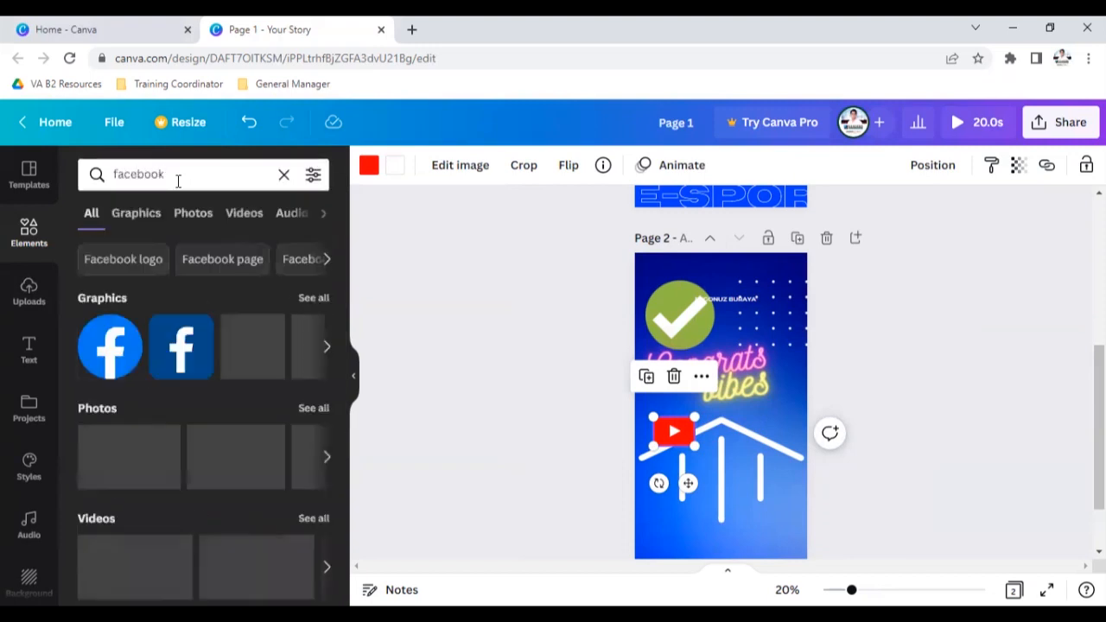
# Step: Add the blue circular Facebook logo graphic and place it in the lower-left area of page 2
pyautogui.click(126, 380)
pyautogui.scroll(-2, 704, 429)
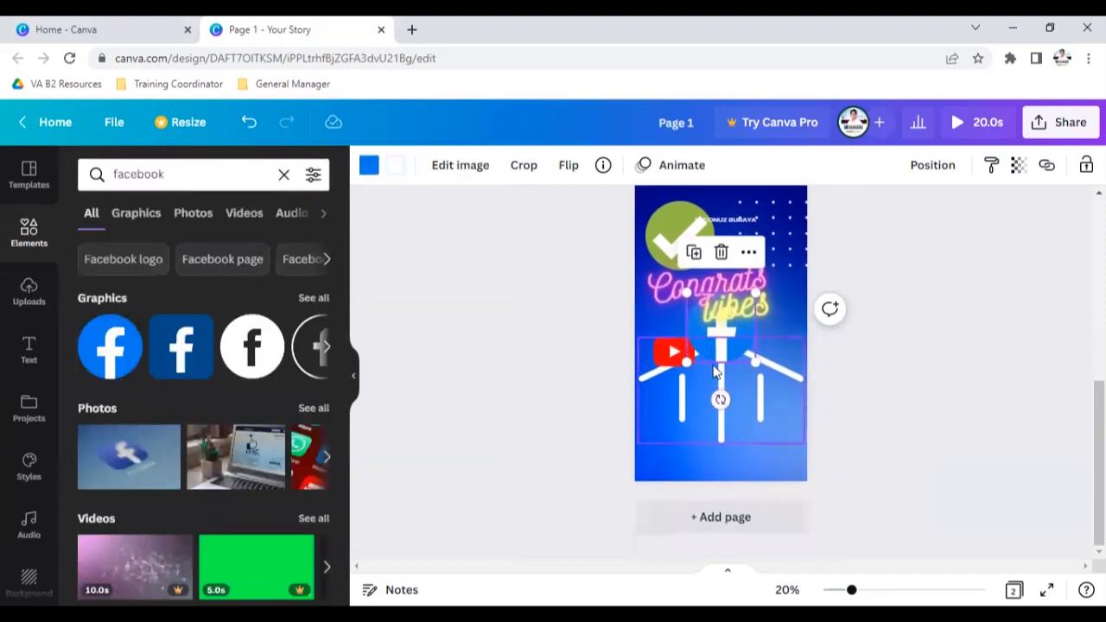
pyautogui.moveTo(722, 367); pyautogui.dragTo(687, 447)
# Step: Recolor the Facebook logo with a yellow circle and a near-black navy letter f
pyautogui.click(369, 169)
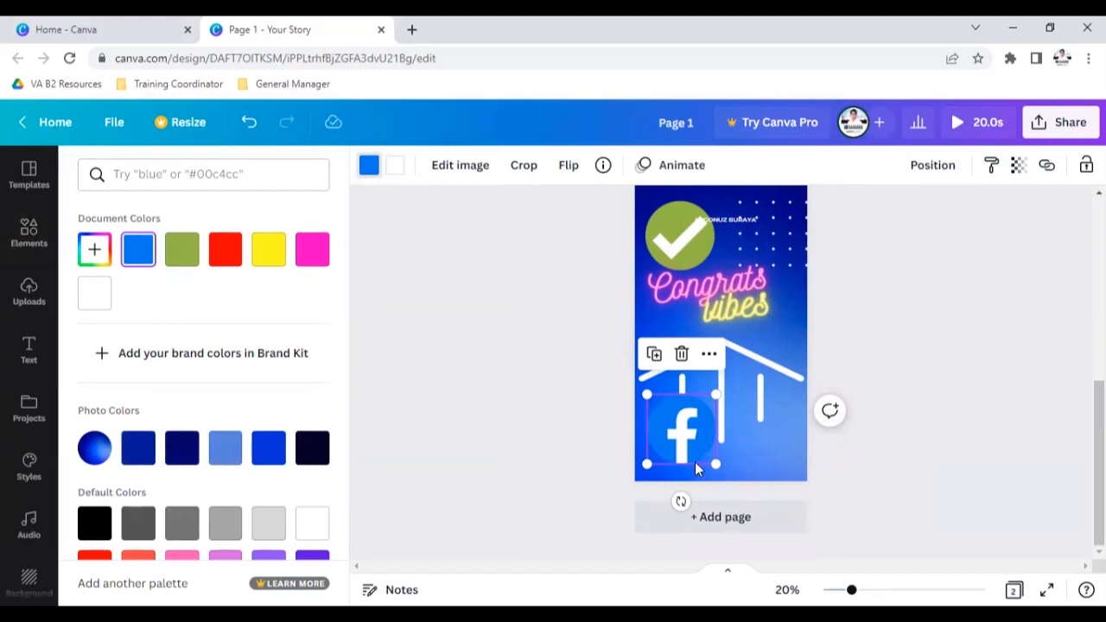
pyautogui.click(269, 249)
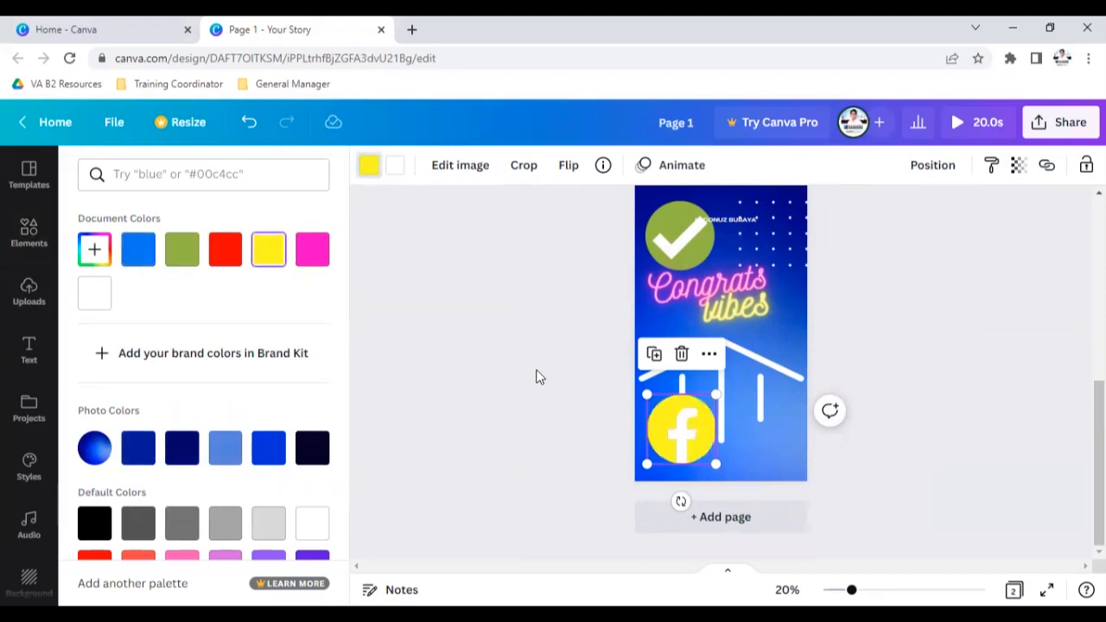
pyautogui.click(393, 165)
pyautogui.click(312, 446)
pyautogui.click(560, 352)
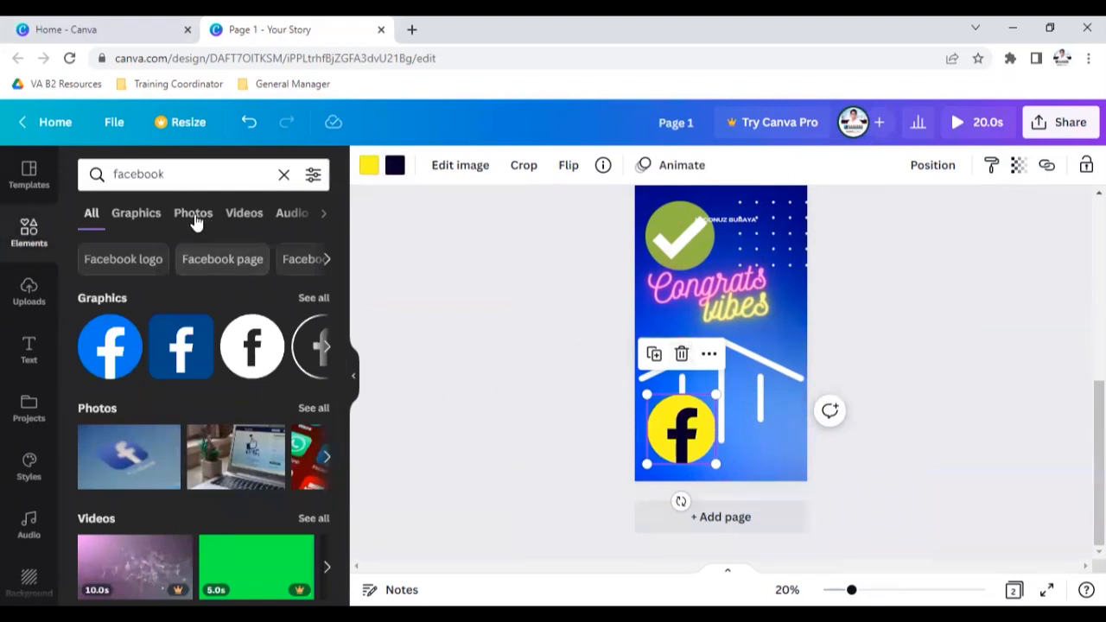
# Step: Search the elements for "design elements" and place the blue outlined-squares graphic in page 2's lower-right corner
pyautogui.click(284, 174)
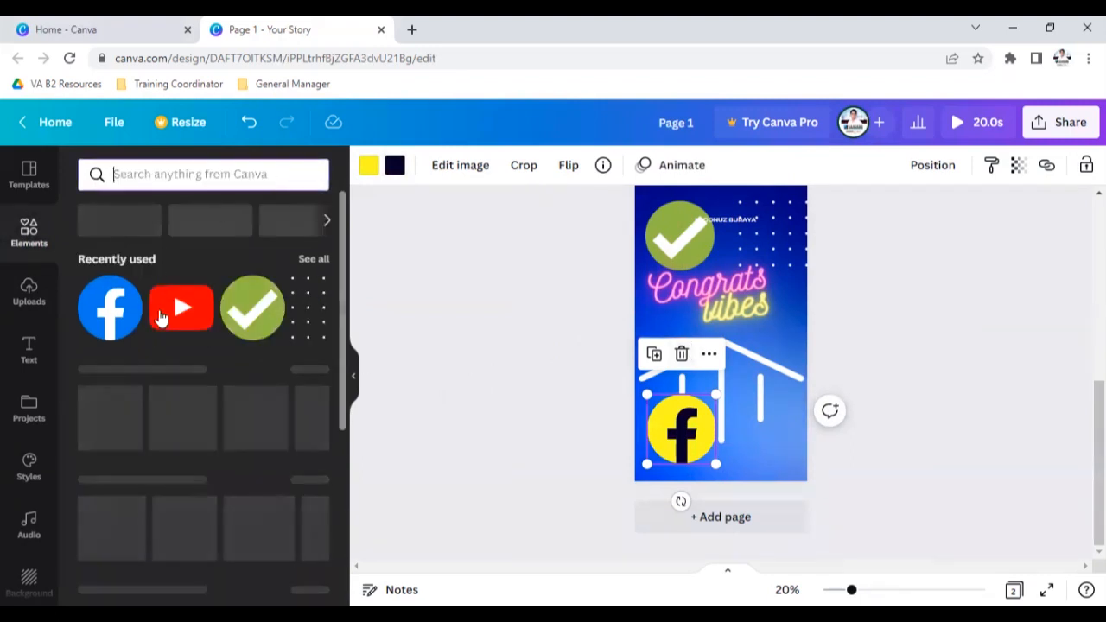
pyautogui.press('BackSpace')
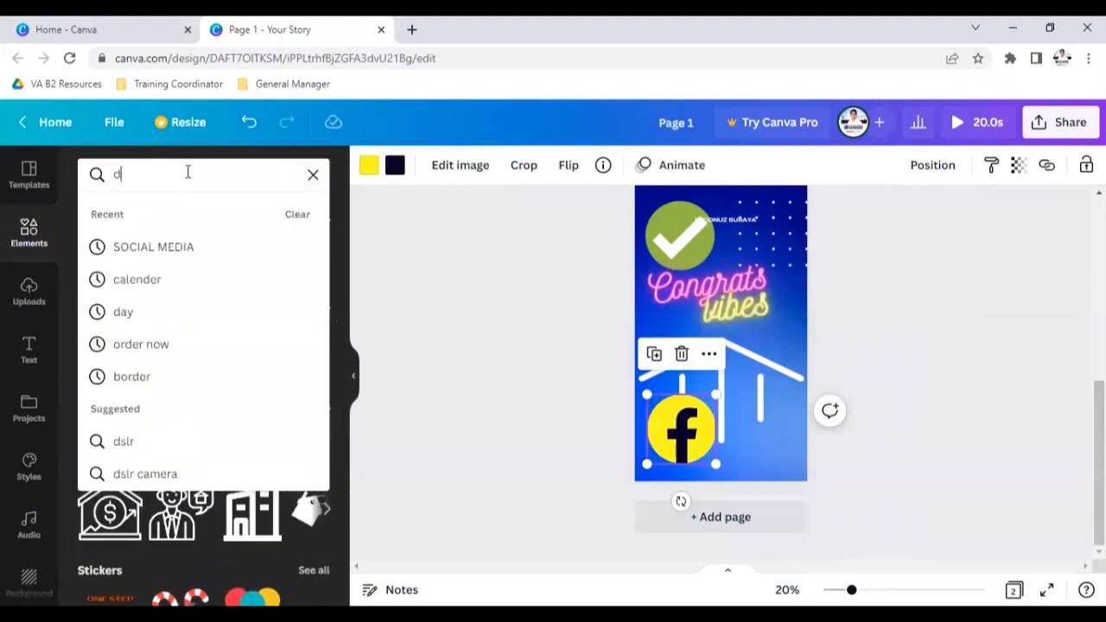
pyautogui.write('esign elements')
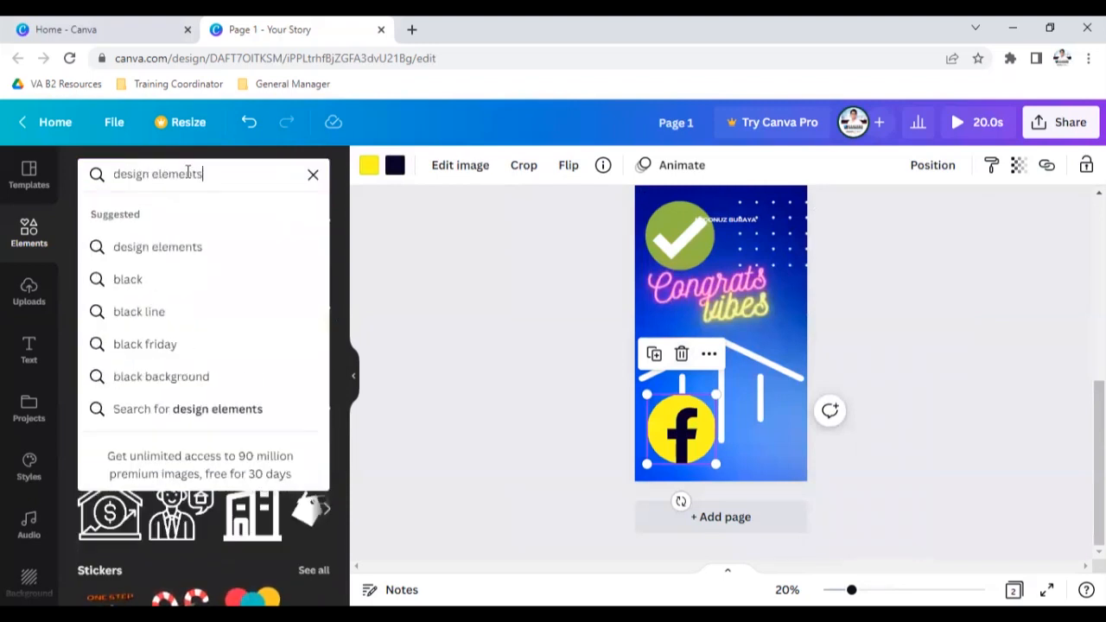
pyautogui.press('Return')
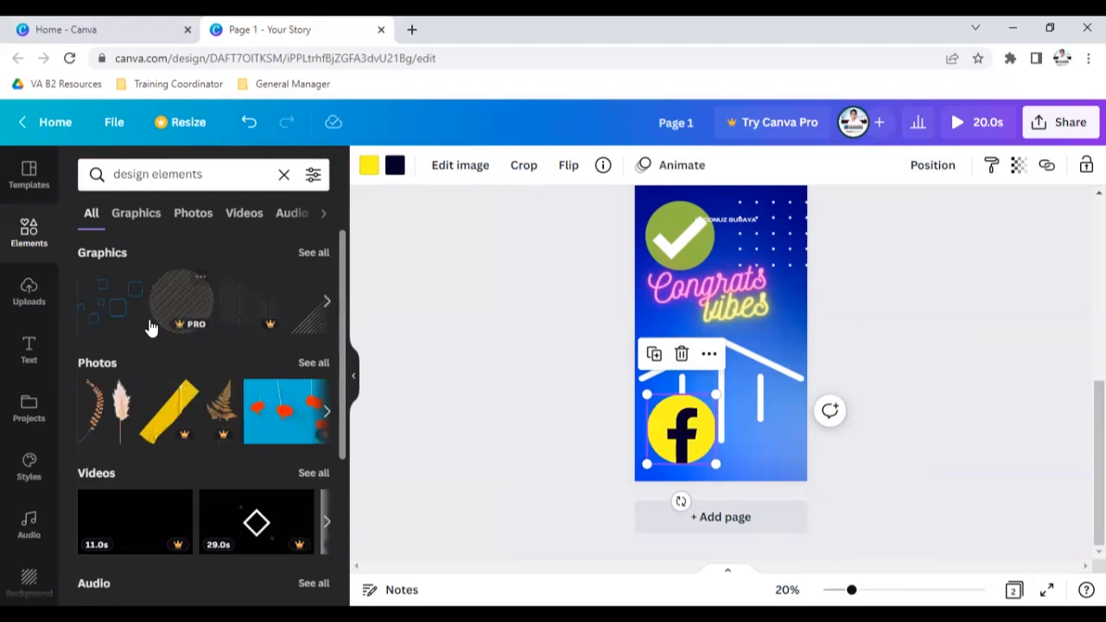
pyautogui.click(716, 348)
pyautogui.click(769, 445)
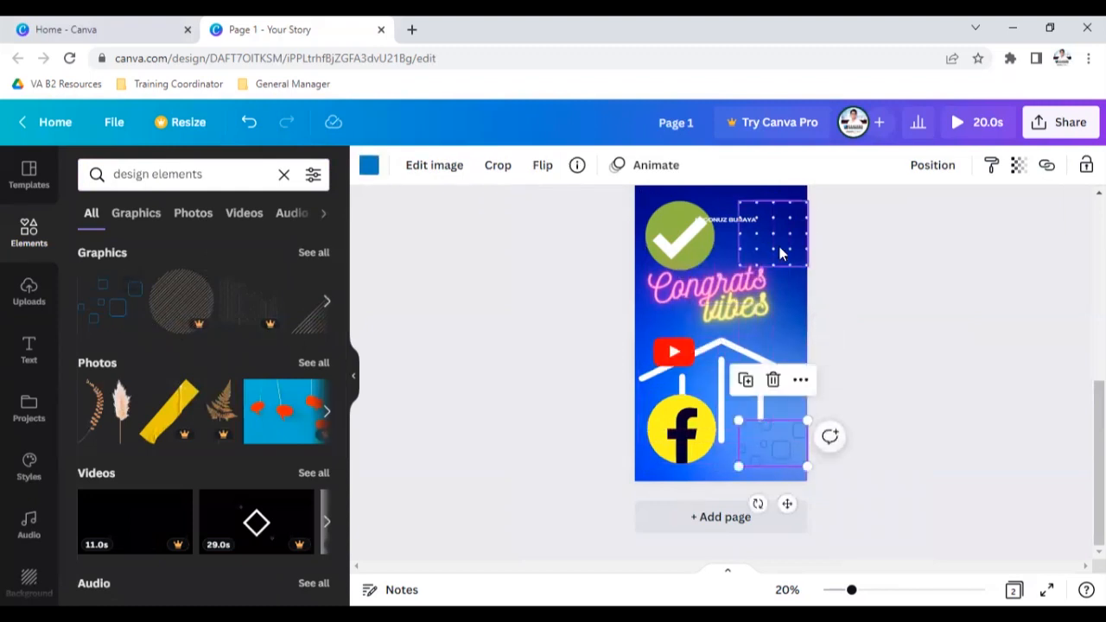
# Step: Change the color of the outlined-squares graphic to white
pyautogui.click(369, 165)
pyautogui.click(141, 296)
pyautogui.click(851, 327)
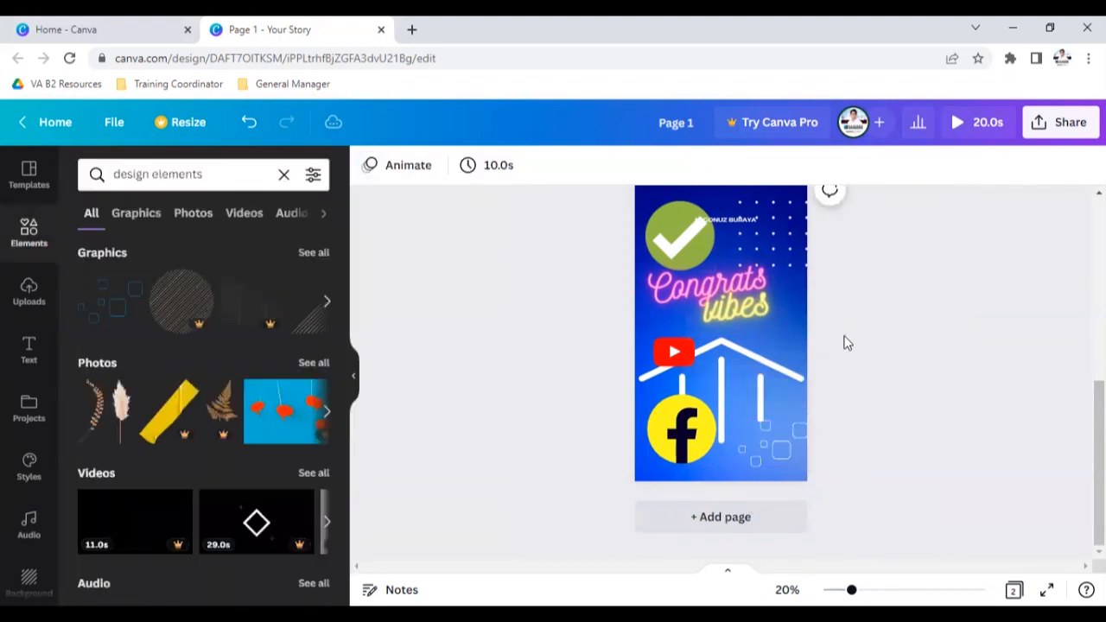
# Step: Delete the YouTube icon, the green check mark and the Facebook logo from page 2
pyautogui.click(674, 353)
pyautogui.click(673, 297)
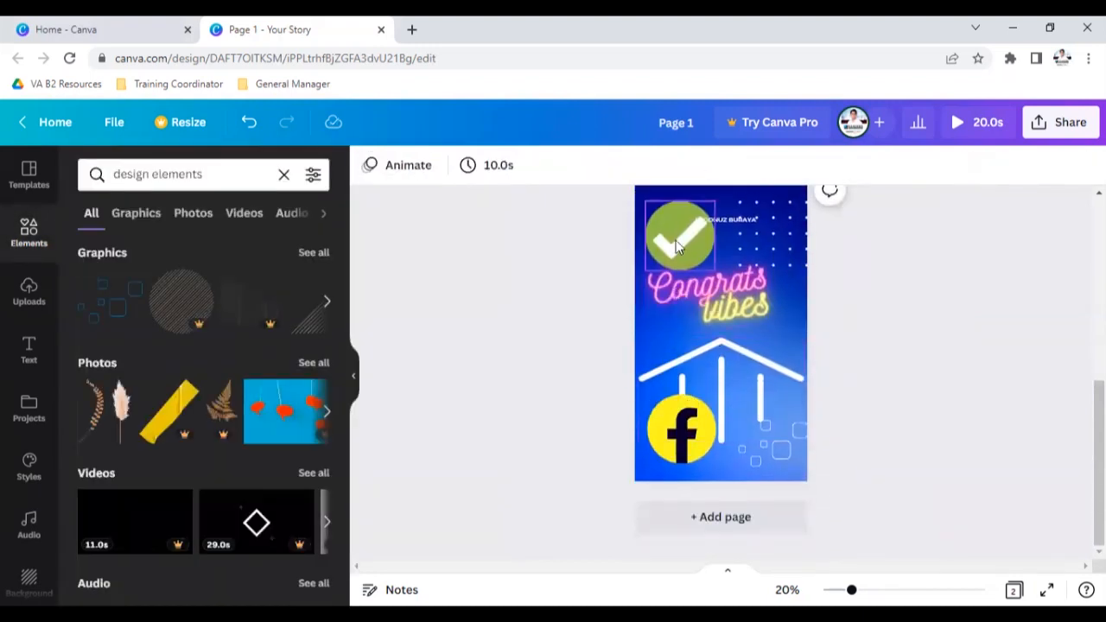
pyautogui.click(676, 241)
pyautogui.press('Delete')
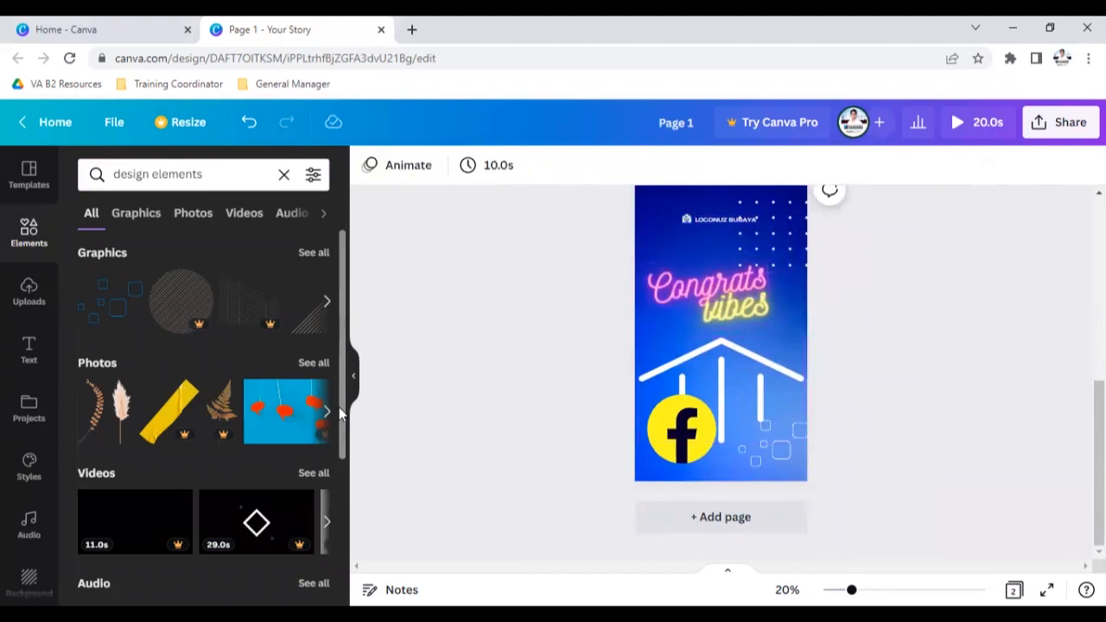
pyautogui.scroll(-3, 263, 413)
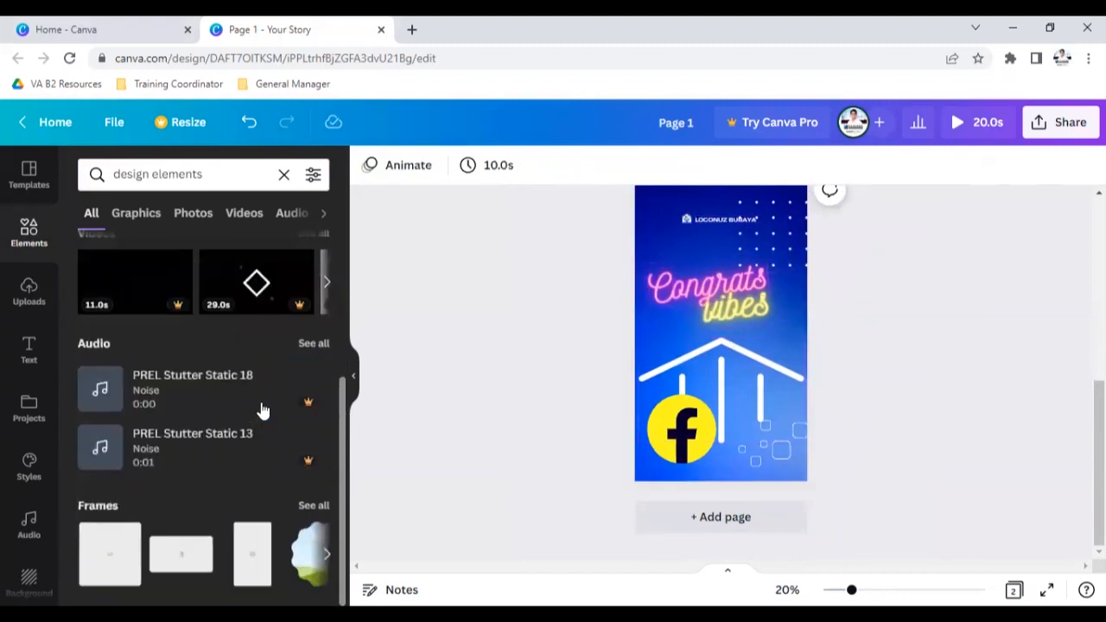
pyautogui.scroll(3, 259, 415)
pyautogui.scroll(3, 663, 375)
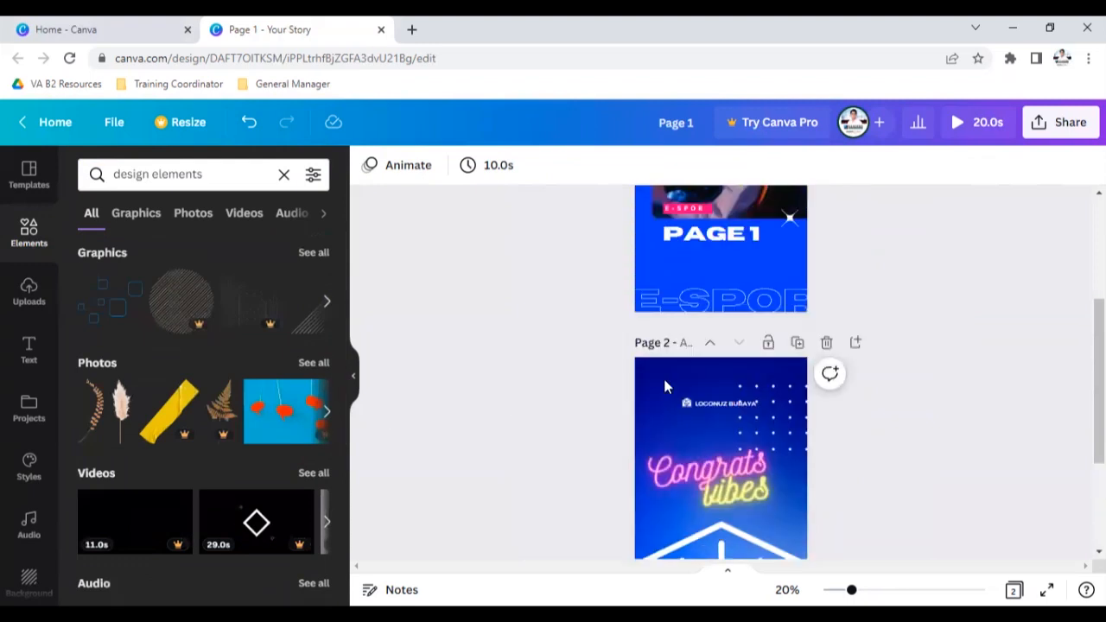
pyautogui.scroll(-3, 691, 389)
pyautogui.click(654, 425)
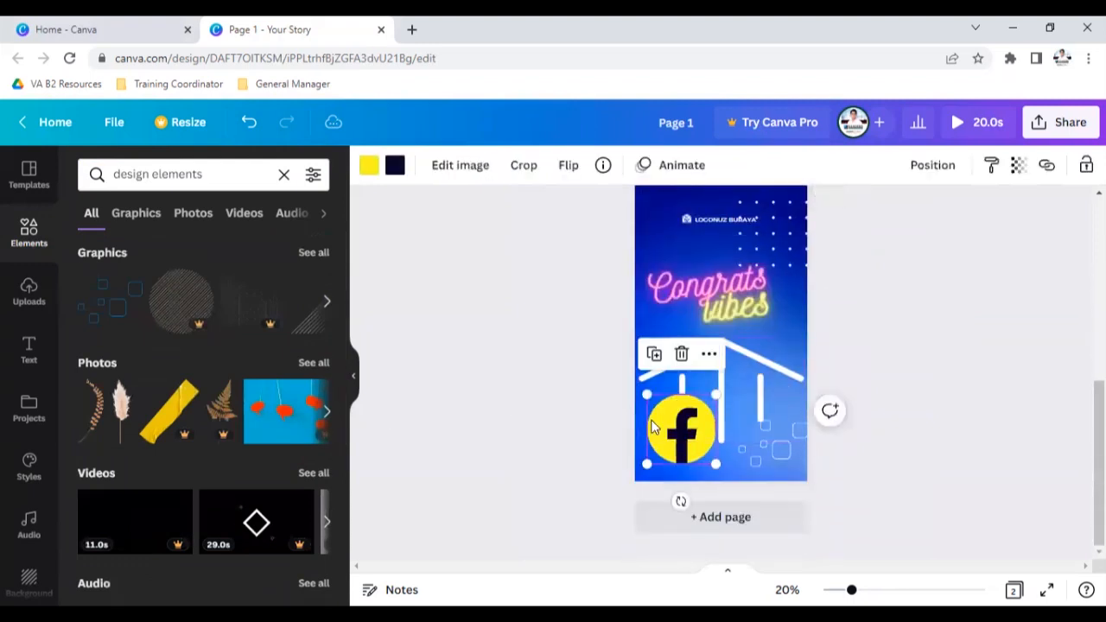
pyautogui.press('Delete')
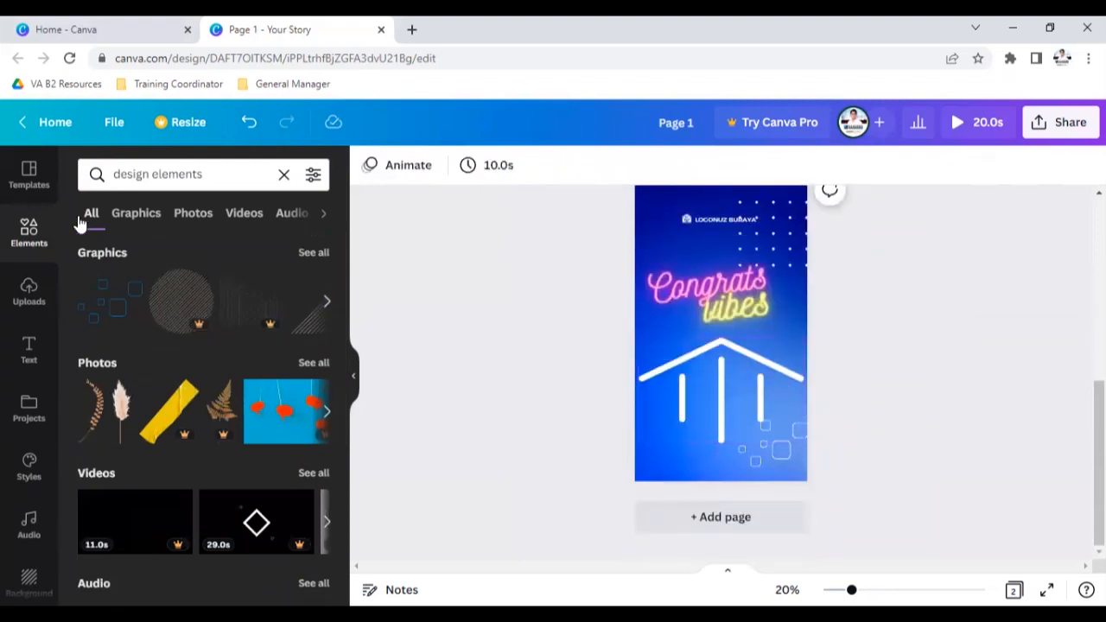
# Step: Search the elements for "photo frame" and show all results of the Frames category
pyautogui.click(155, 186)
pyautogui.hotkey('ctrl', 'a')
pyautogui.write('photo gr')
pyautogui.press('BackSpace')
pyautogui.press('BackSpace')
pyautogui.write('frame')
pyautogui.press('Return')
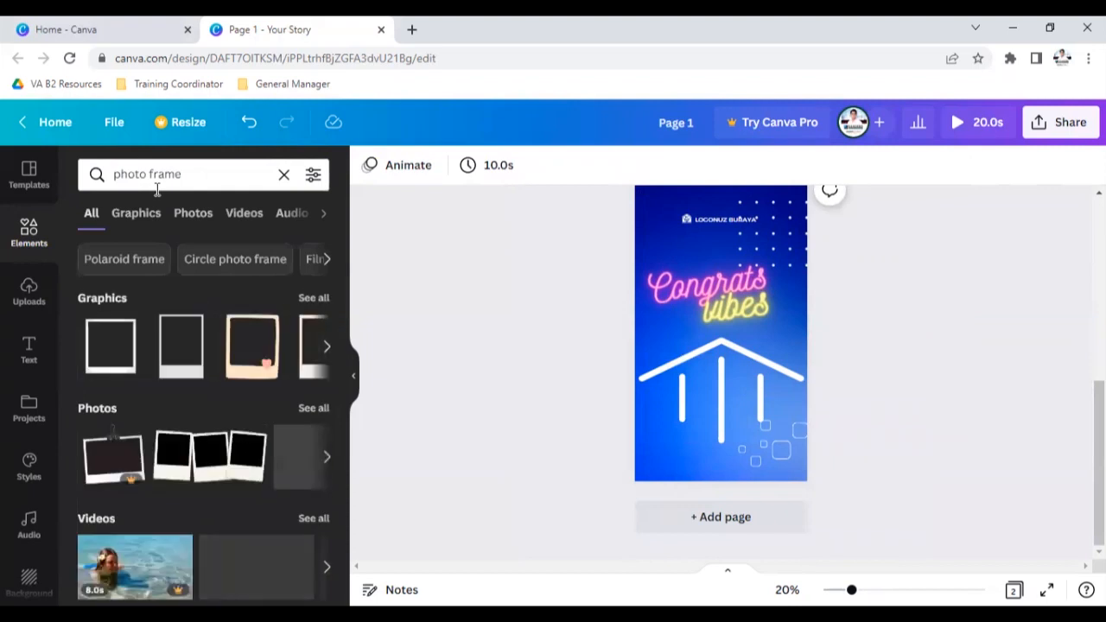
pyautogui.scroll(-4, 201, 346)
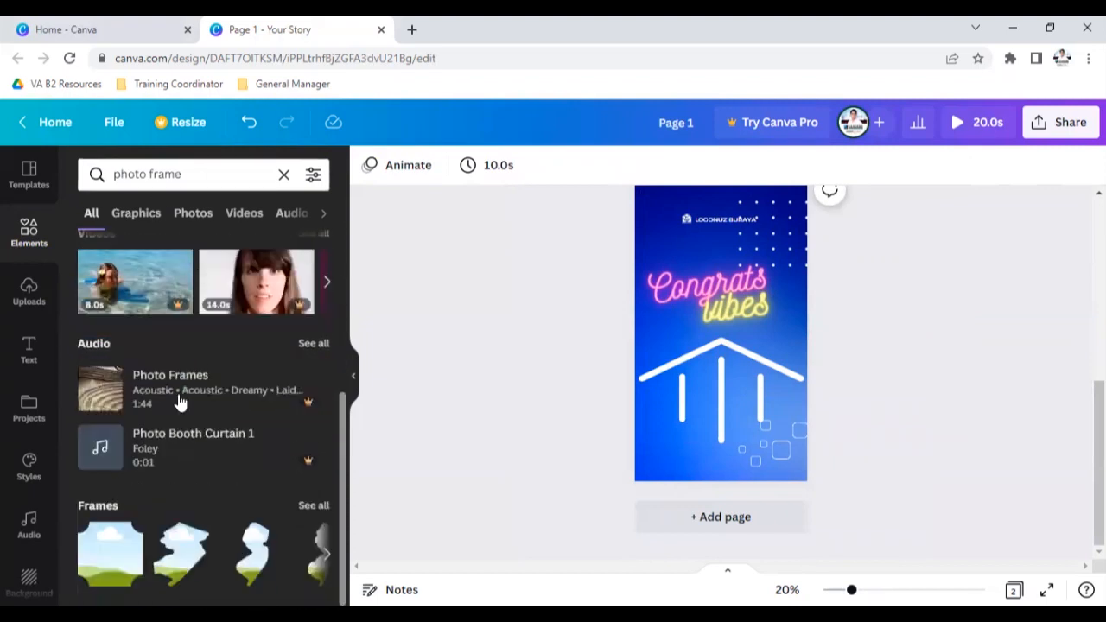
pyautogui.click(313, 506)
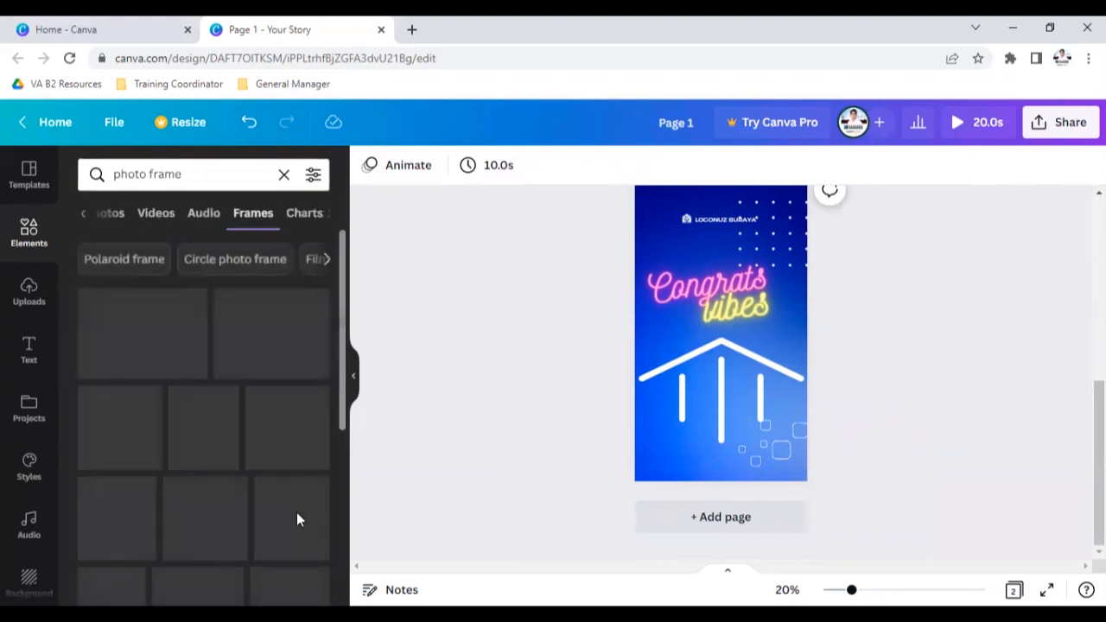
# Step: Delete the white line graphic and the neon "vibes" and "Congrats" texts from page 2
pyautogui.click(704, 326)
pyautogui.press('Delete')
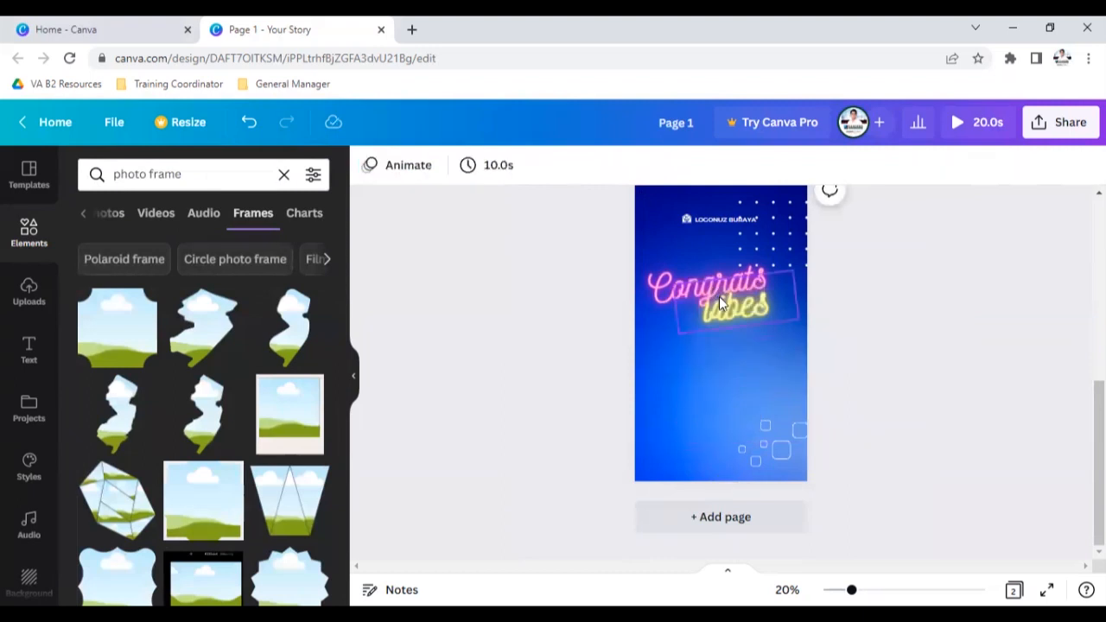
pyautogui.click(719, 296)
pyautogui.press('Delete')
pyautogui.click(712, 288)
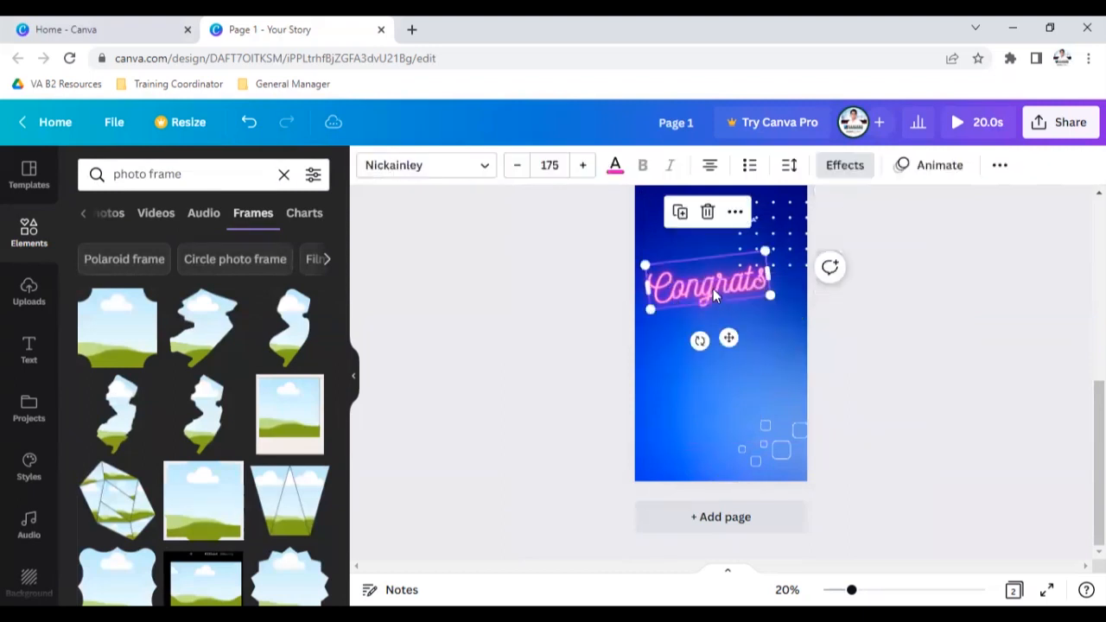
pyautogui.press('Delete')
# Step: Add the scalloped circular photo frame and enlarge it in the middle of page 2
pyautogui.scroll(-5, 235, 412)
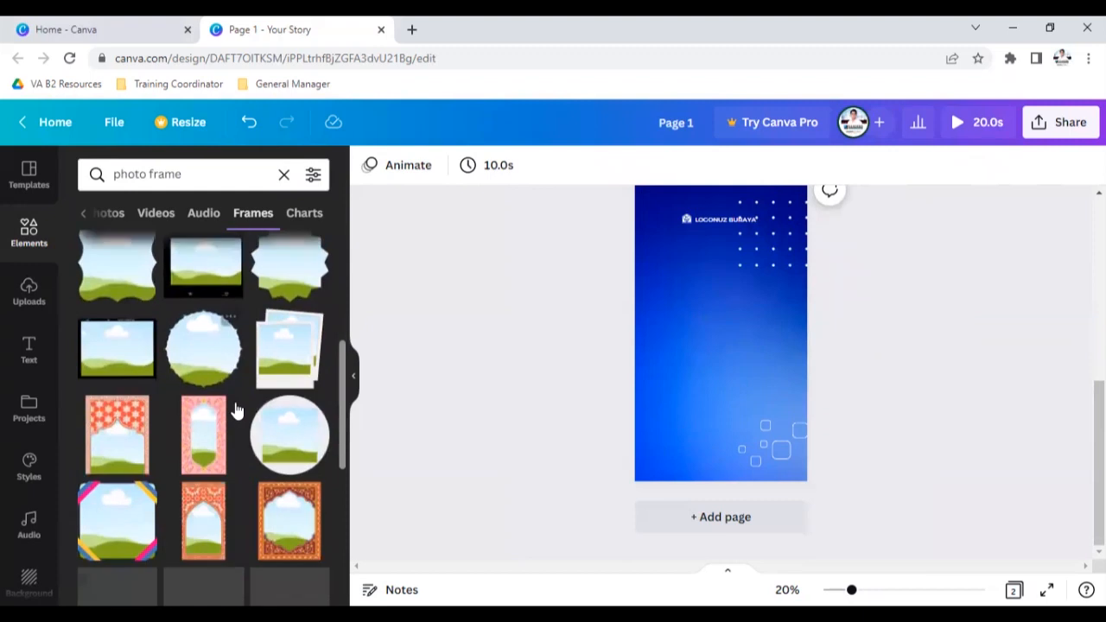
pyautogui.click(219, 362)
pyautogui.moveTo(674, 369); pyautogui.dragTo(652, 395)
pyautogui.moveTo(706, 357); pyautogui.dragTo(718, 349)
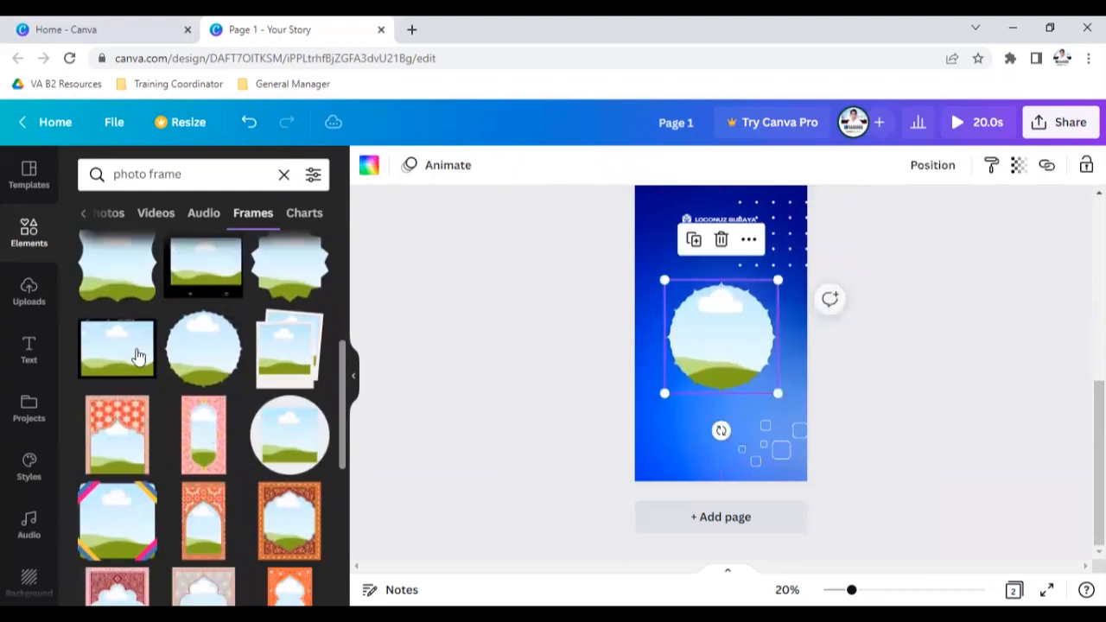
# Step: Fill the circular frame with the uploaded eBay laptop photo and enlarge the frame beyond the page width
pyautogui.click(19, 404)
pyautogui.click(28, 303)
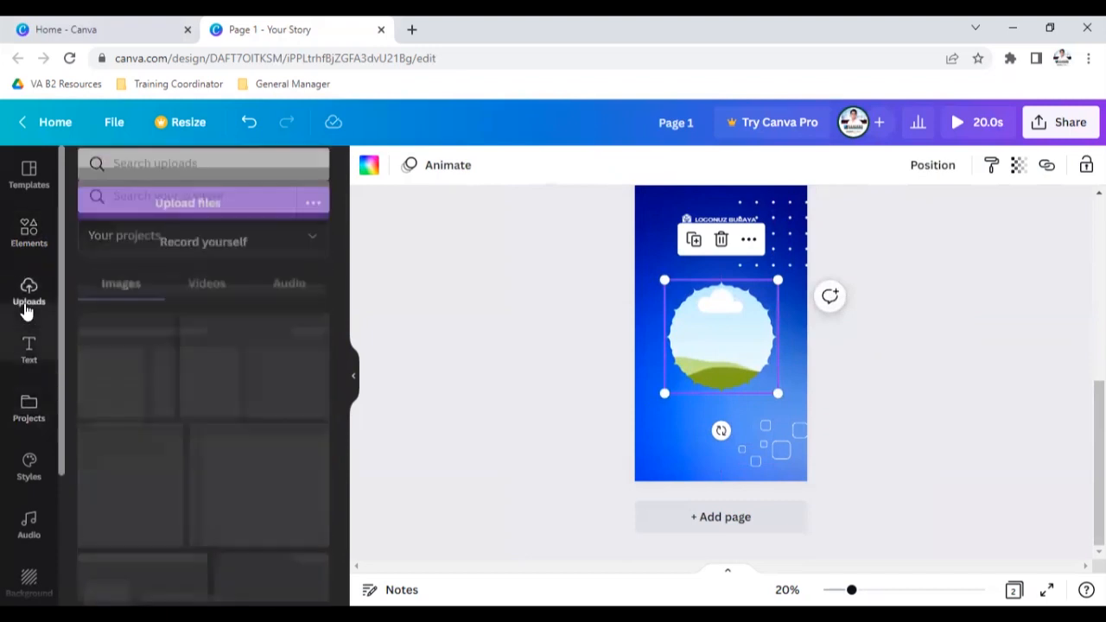
pyautogui.click(148, 432)
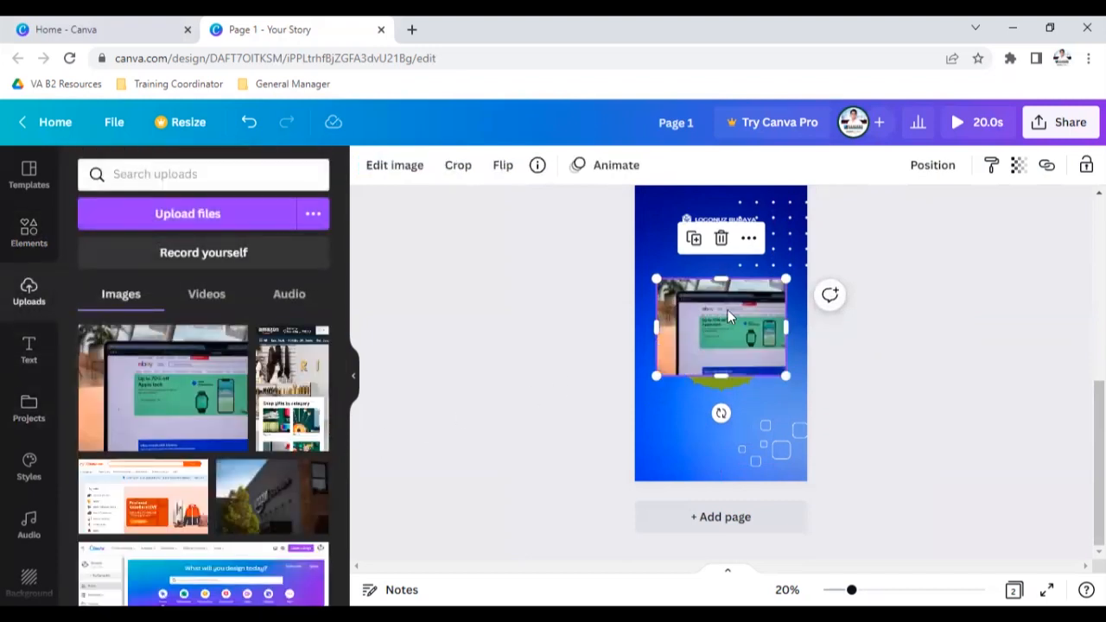
pyautogui.moveTo(727, 316); pyautogui.dragTo(669, 342)
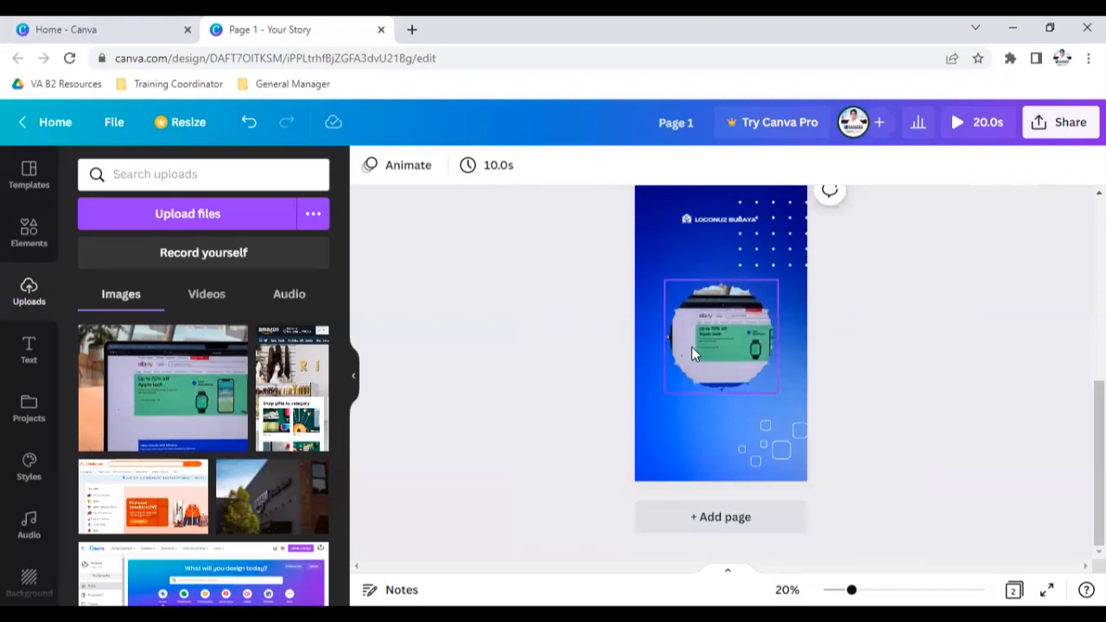
pyautogui.click(696, 380)
pyautogui.moveTo(665, 391); pyautogui.dragTo(735, 360)
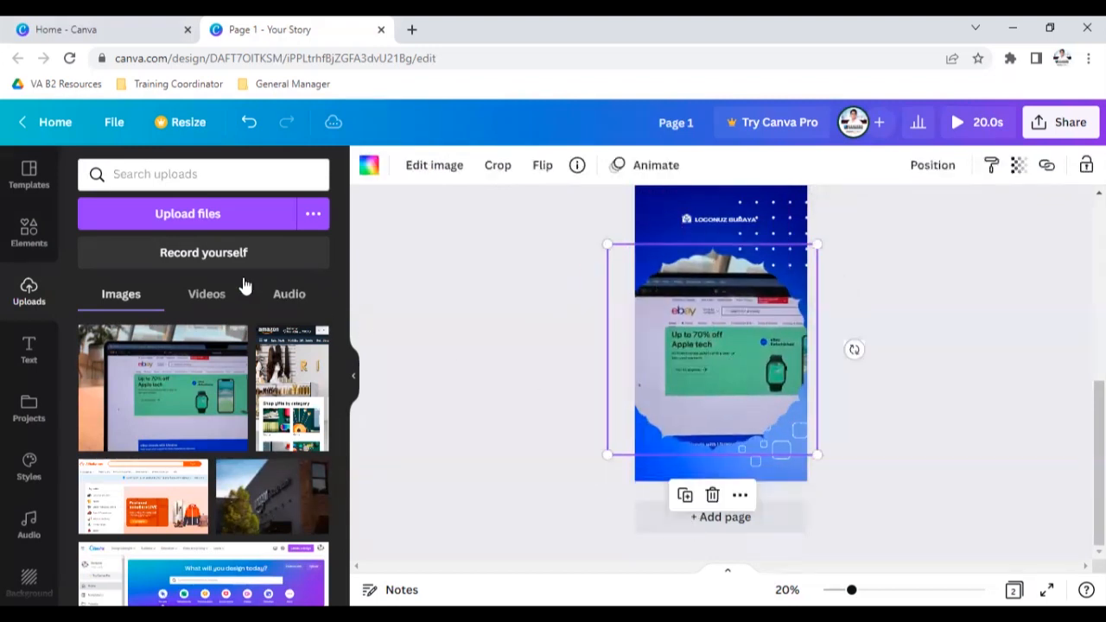
# Step: Add the orange ornamental arch frame from the photo frame results to page 2
pyautogui.click(26, 233)
pyautogui.scroll(-3, 187, 420)
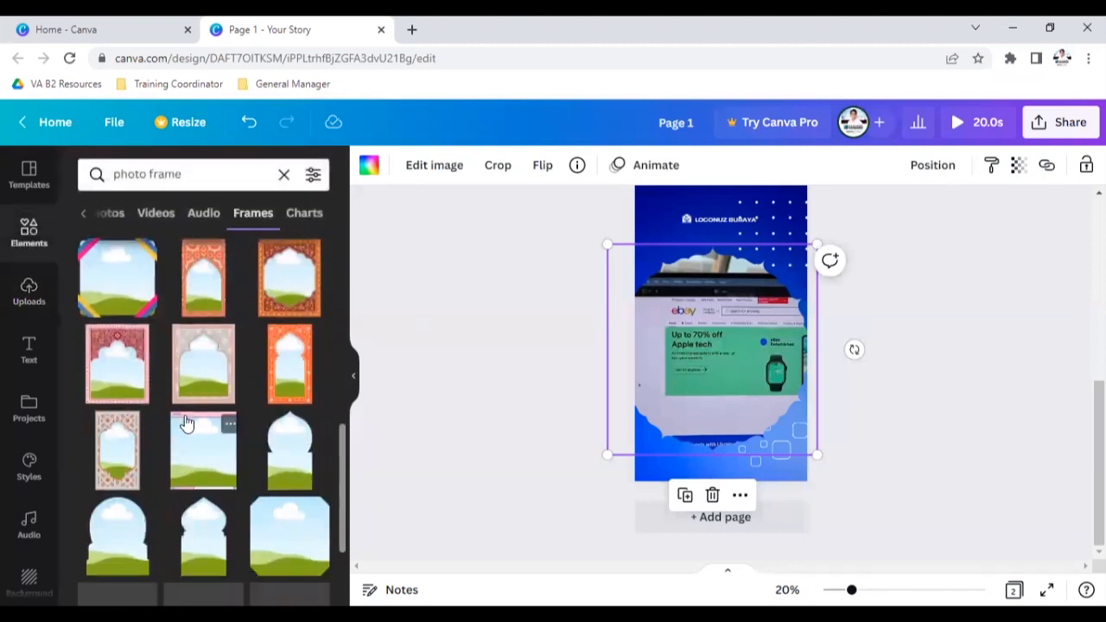
pyautogui.click(274, 386)
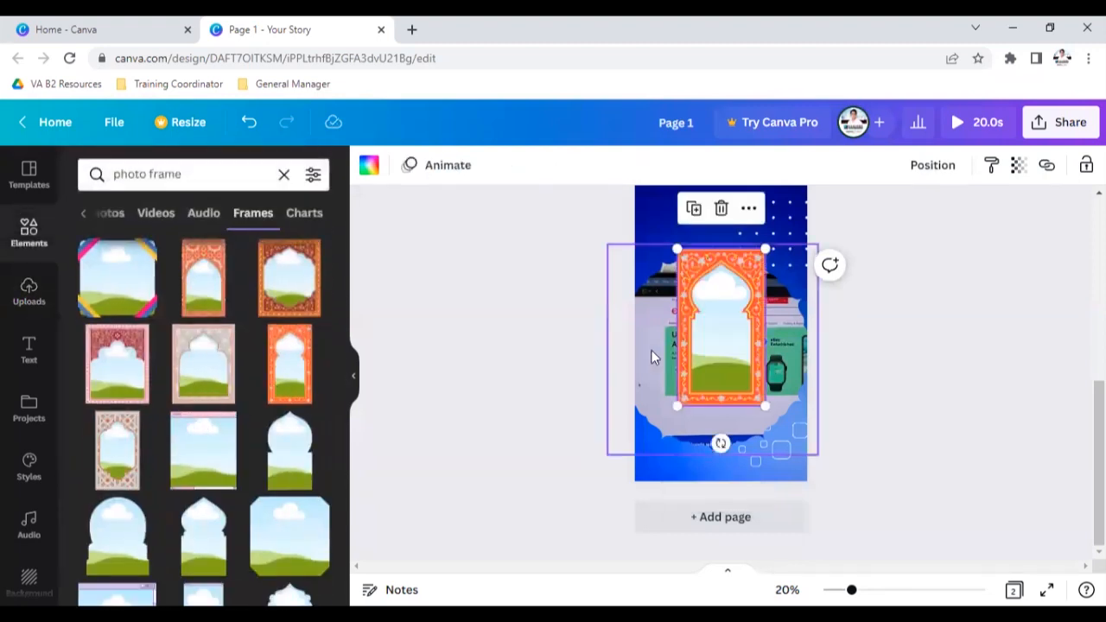
# Step: Move the circular frame toward the page's right edge and detach the eBay photo from it
pyautogui.click(808, 356)
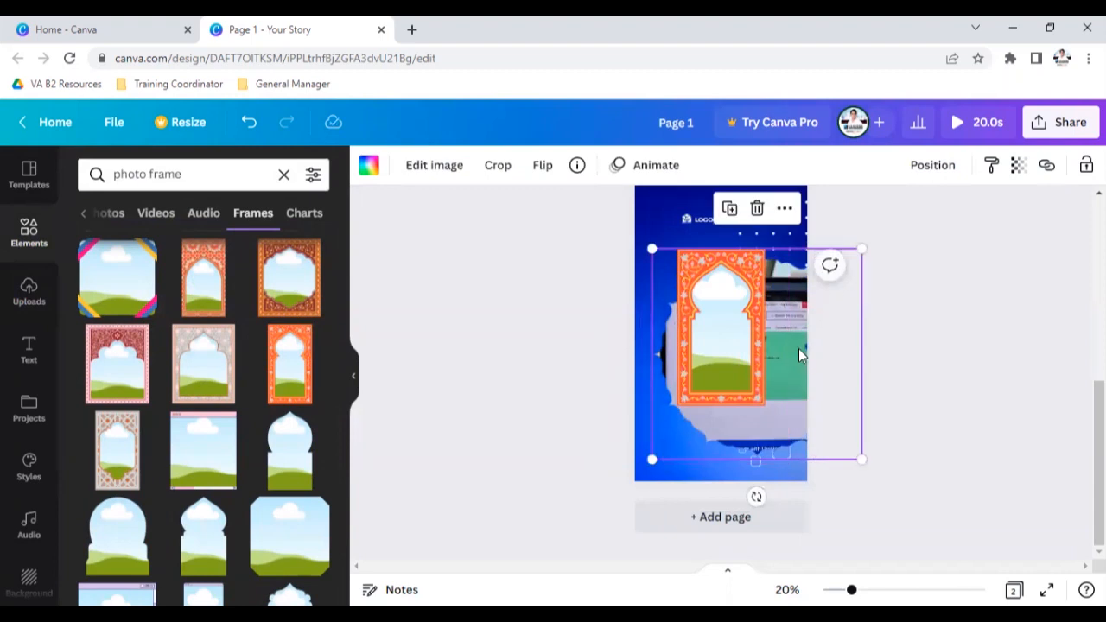
pyautogui.rightClick(799, 356)
pyautogui.rightClick(780, 343)
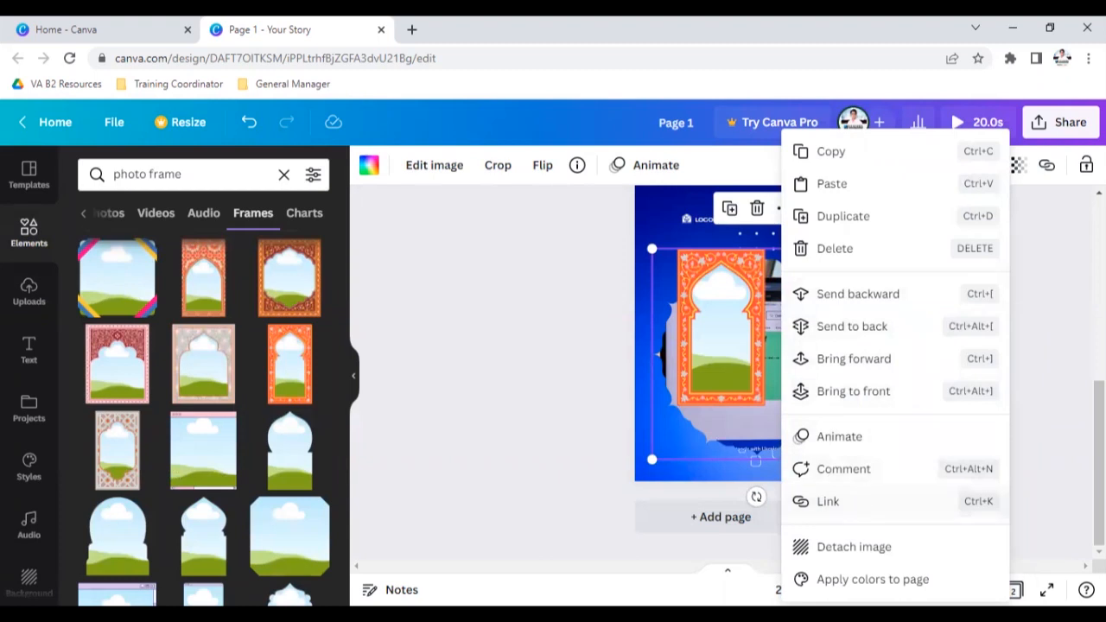
pyautogui.click(798, 545)
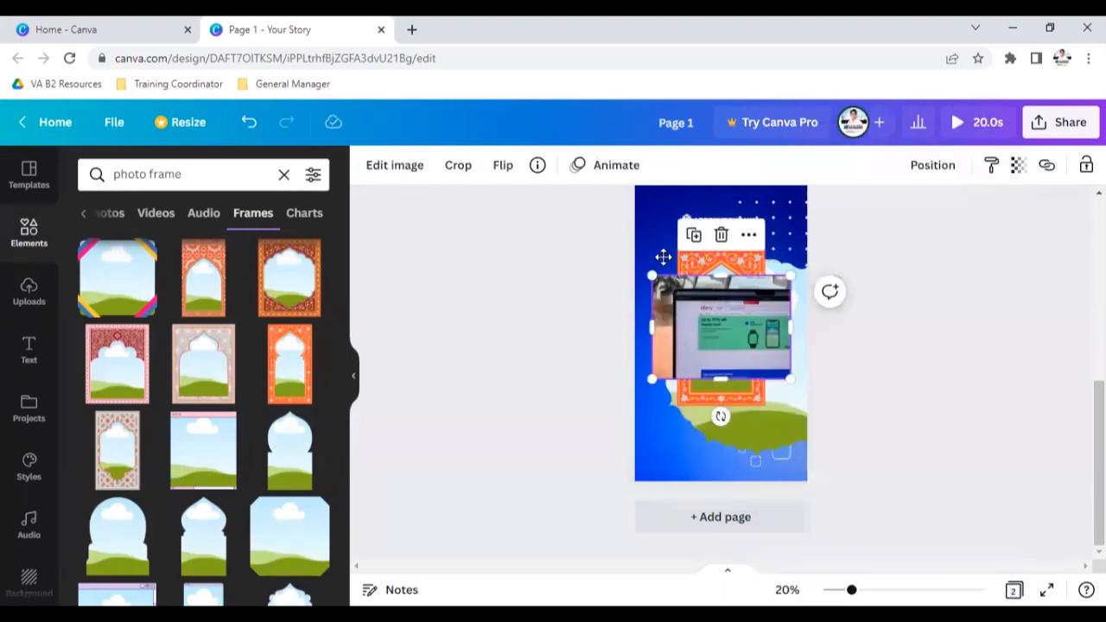
# Step: Delete the emptied circular frame and fill the orange arch frame with the detached eBay laptop photo
pyautogui.moveTo(662, 257); pyautogui.dragTo(523, 247)
pyautogui.click(784, 437)
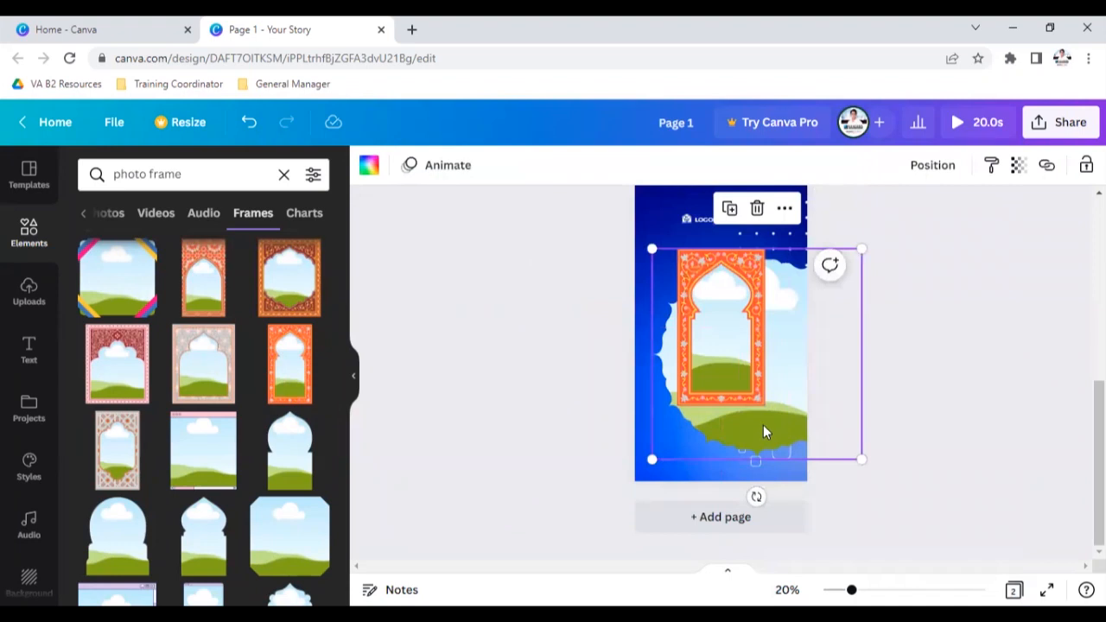
pyautogui.hotkey('ctrl', 'z')
pyautogui.click(797, 410)
pyautogui.press('Delete')
pyautogui.moveTo(707, 305); pyautogui.dragTo(715, 339)
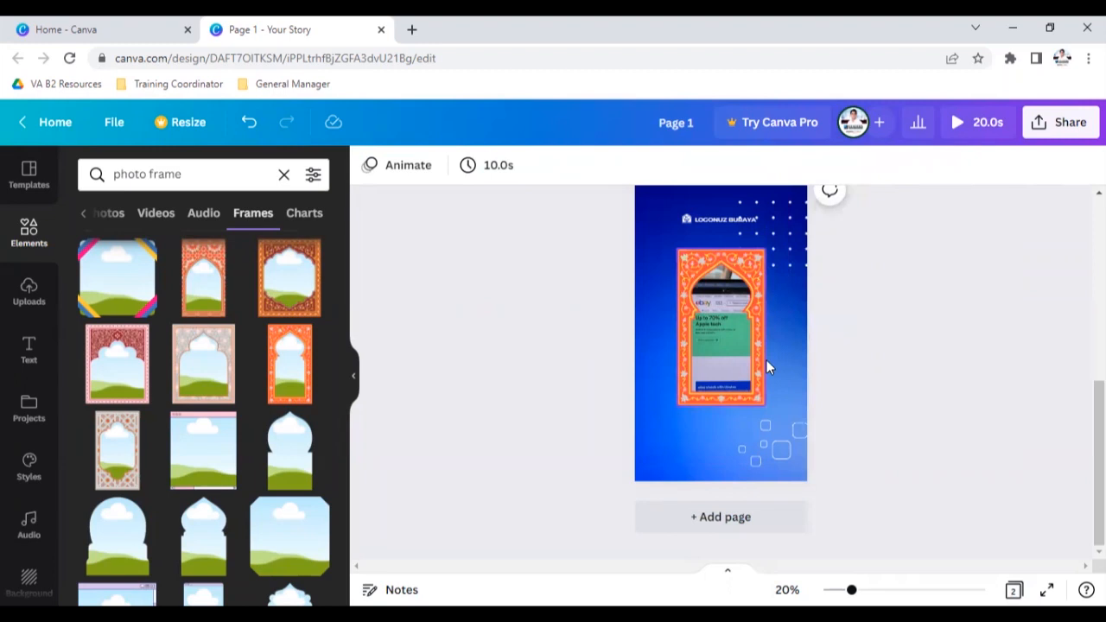
# Step: Search the elements for "Blue arrow", add the right-pointing arrow frame to page 2 and move it to the lower-left corner
pyautogui.click(296, 222)
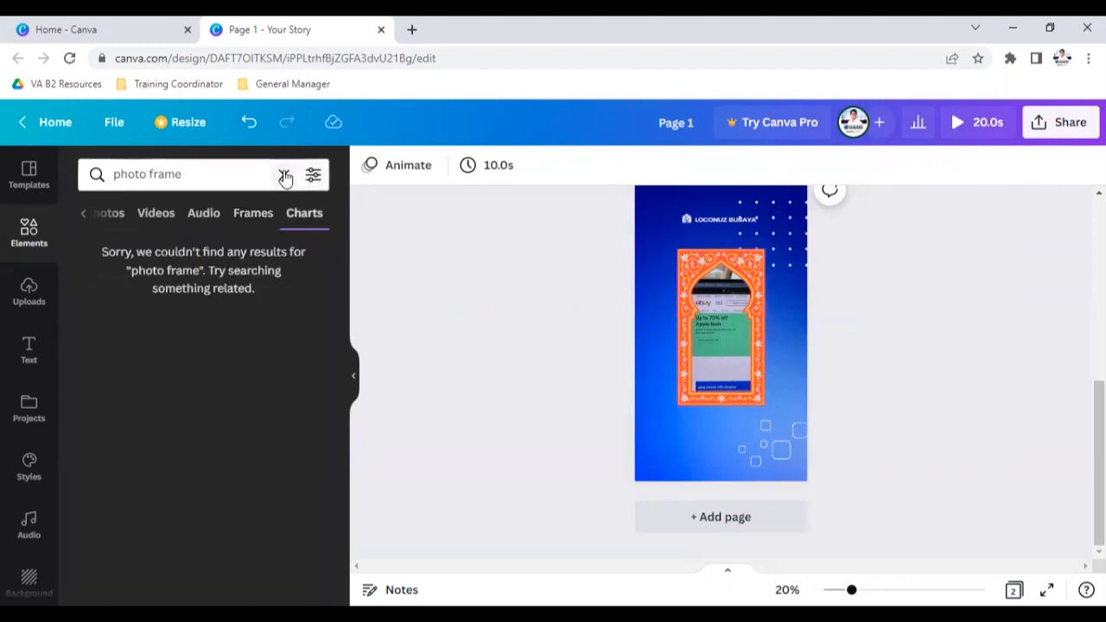
pyautogui.click(284, 175)
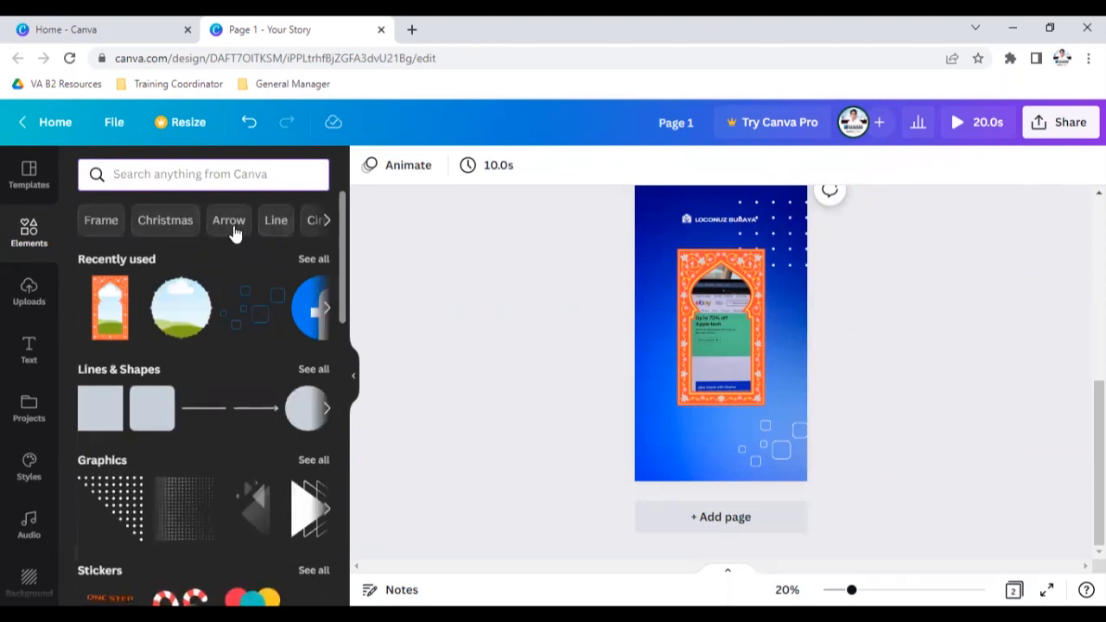
pyautogui.click(232, 227)
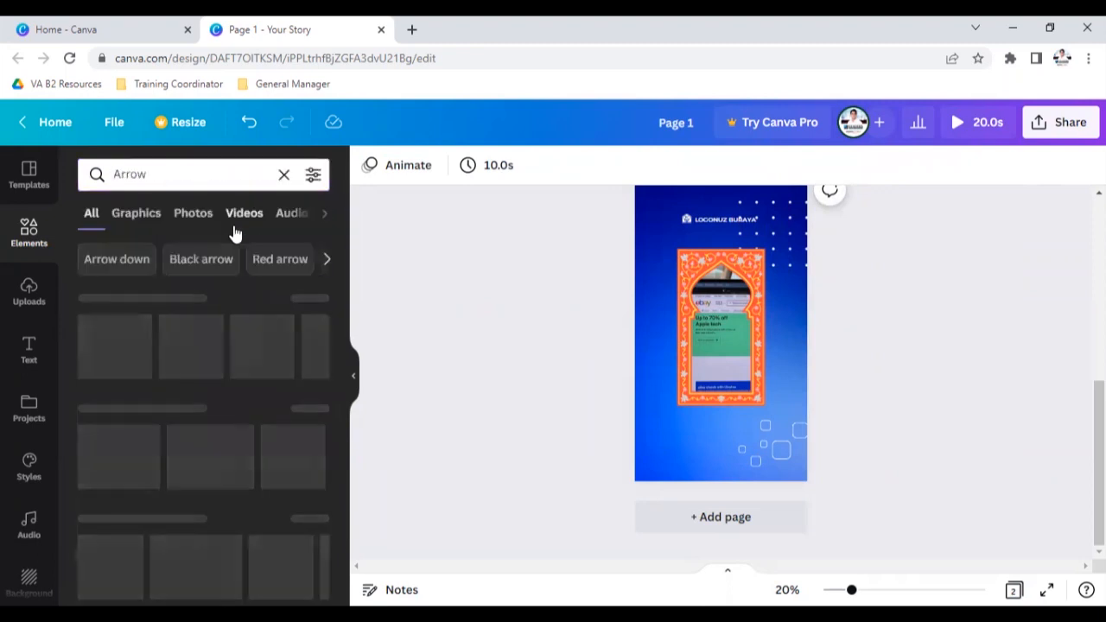
pyautogui.click(194, 264)
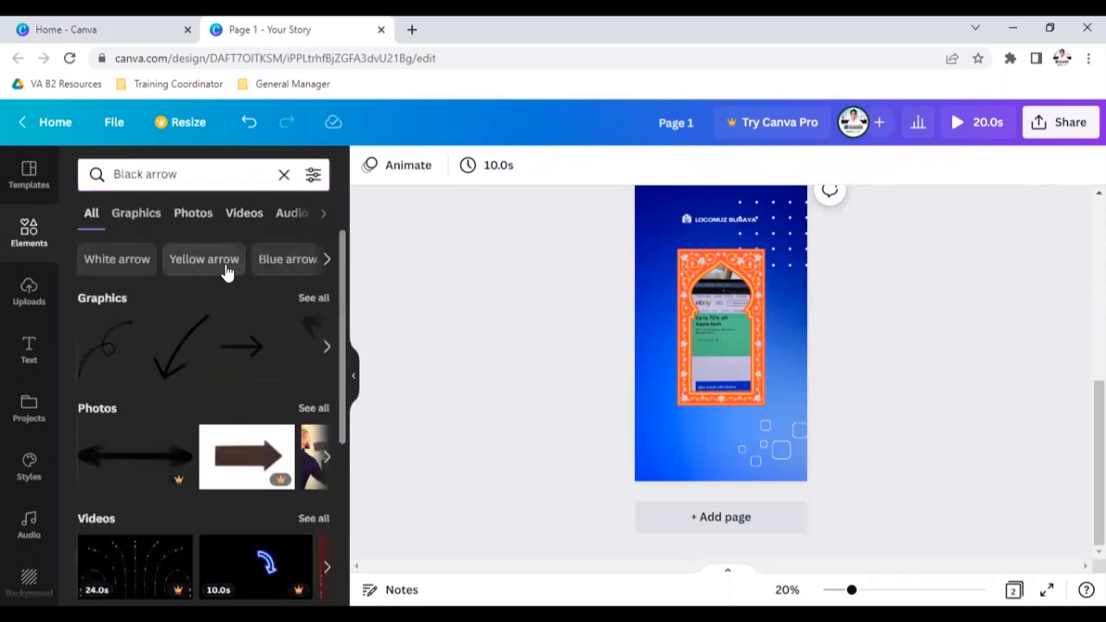
pyautogui.click(274, 261)
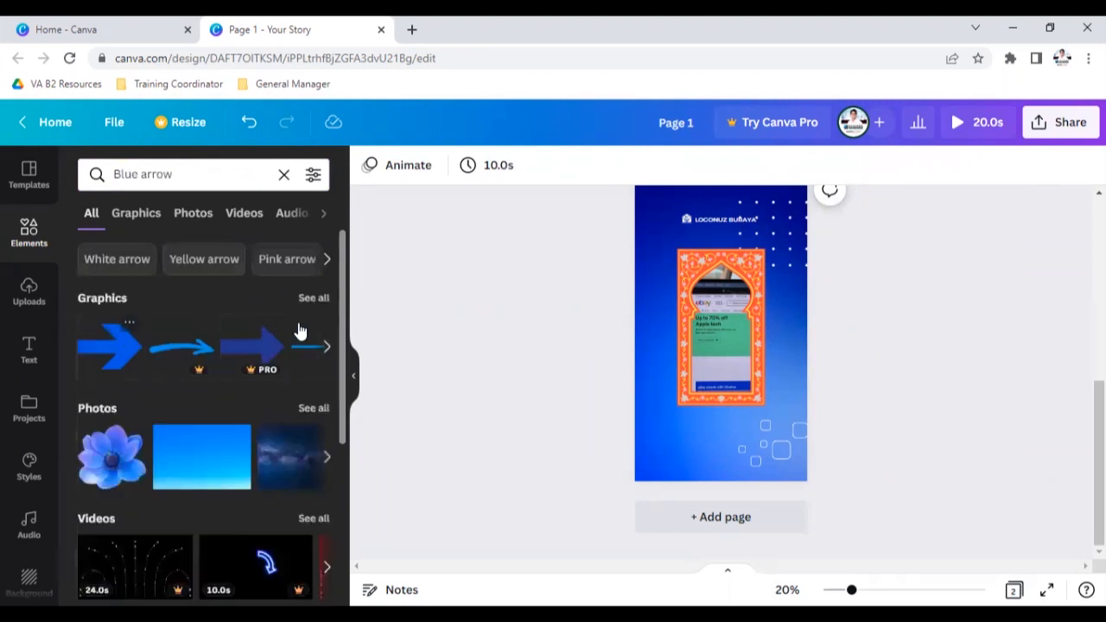
pyautogui.scroll(-3, 300, 331)
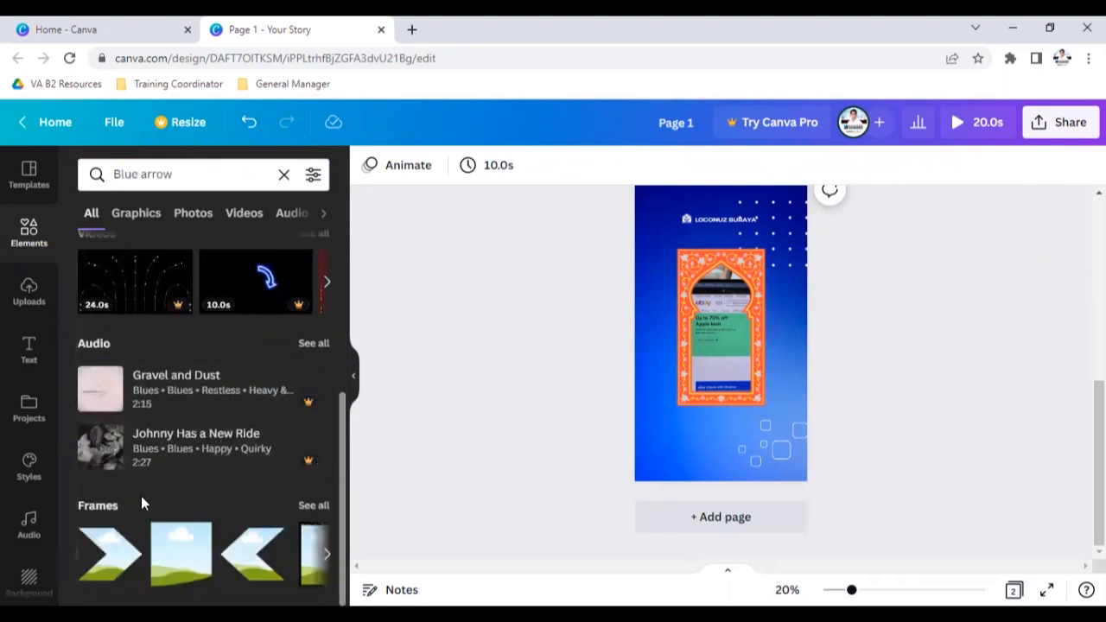
pyautogui.click(102, 554)
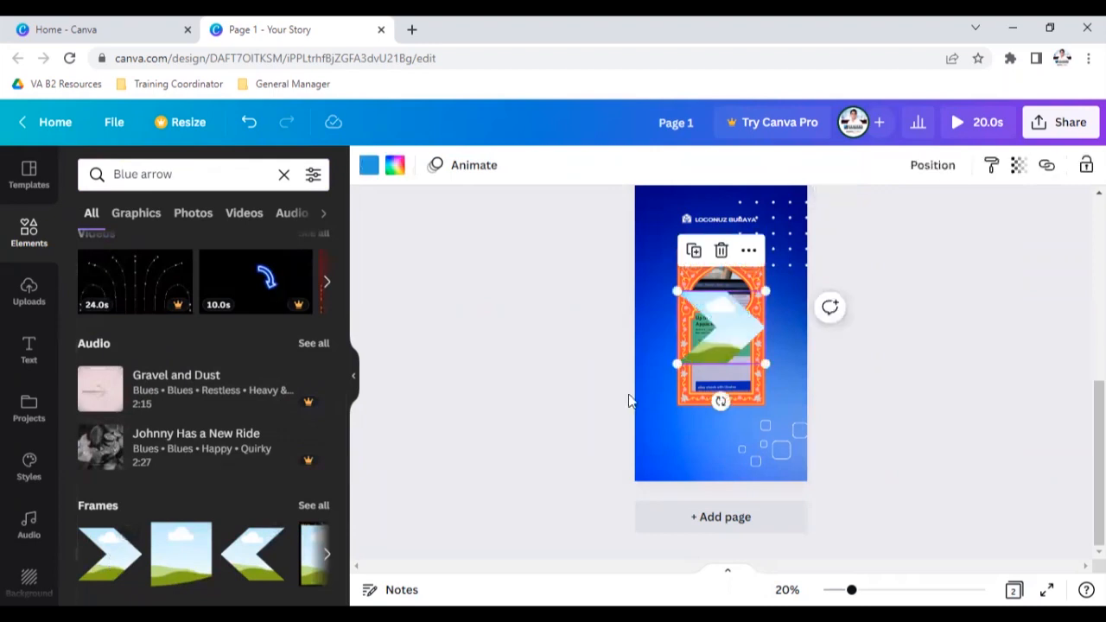
pyautogui.moveTo(685, 377); pyautogui.dragTo(624, 469)
# Step: Detach the eBay laptop photo from the orange arch frame and fill the arrow frame with it
pyautogui.rightClick(712, 348)
pyautogui.click(734, 357)
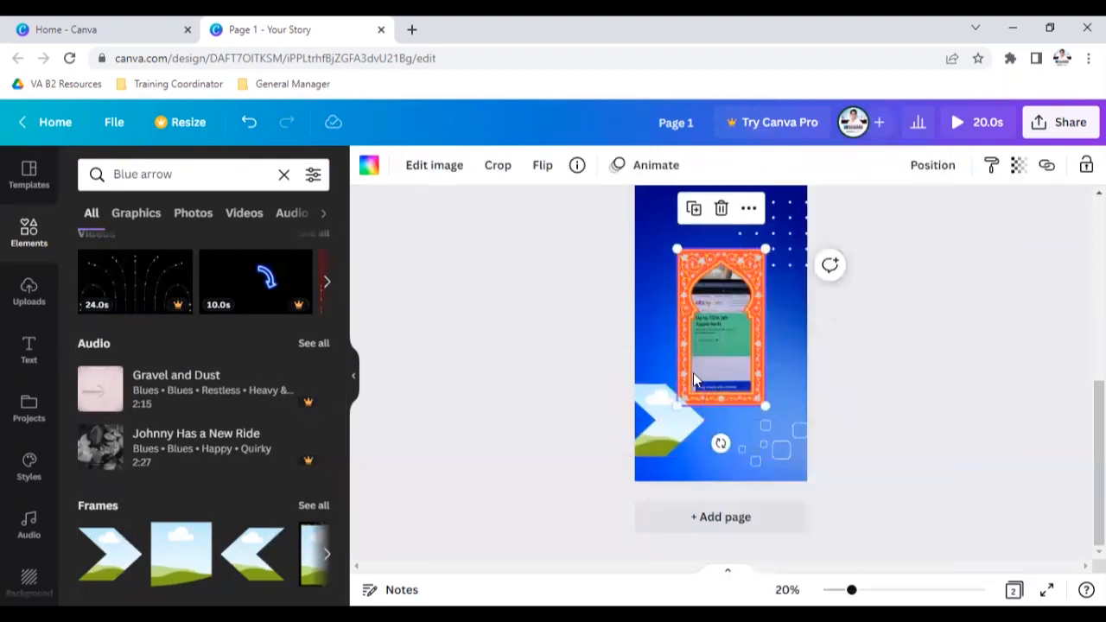
pyautogui.doubleClick(713, 370)
pyautogui.moveTo(718, 360); pyautogui.dragTo(691, 518)
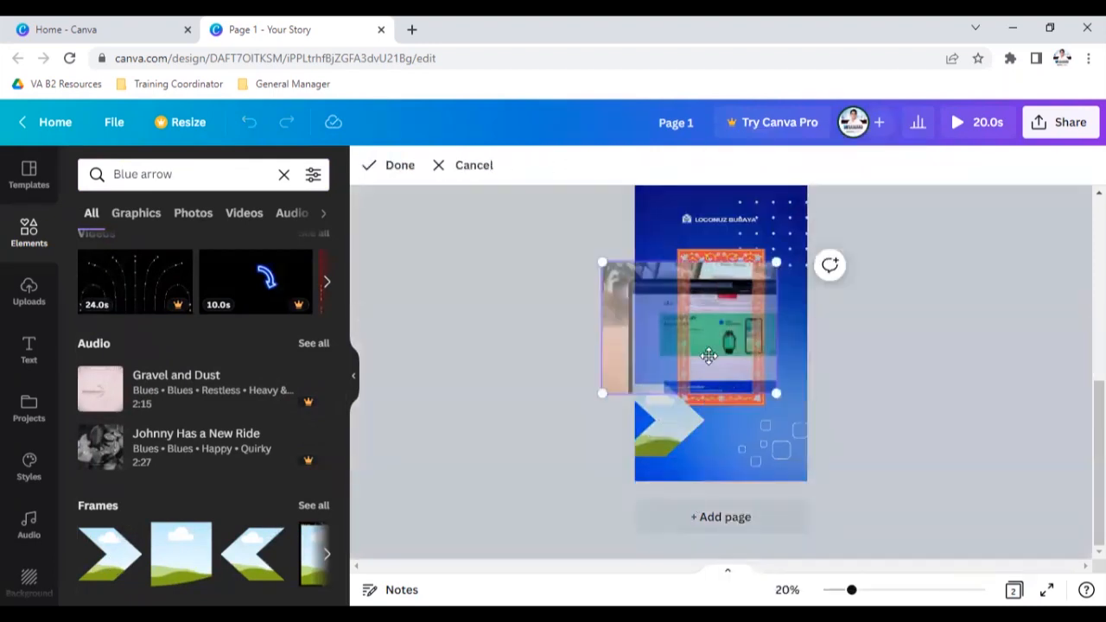
pyautogui.rightClick(709, 355)
pyautogui.click(765, 546)
pyautogui.moveTo(745, 358); pyautogui.dragTo(718, 413)
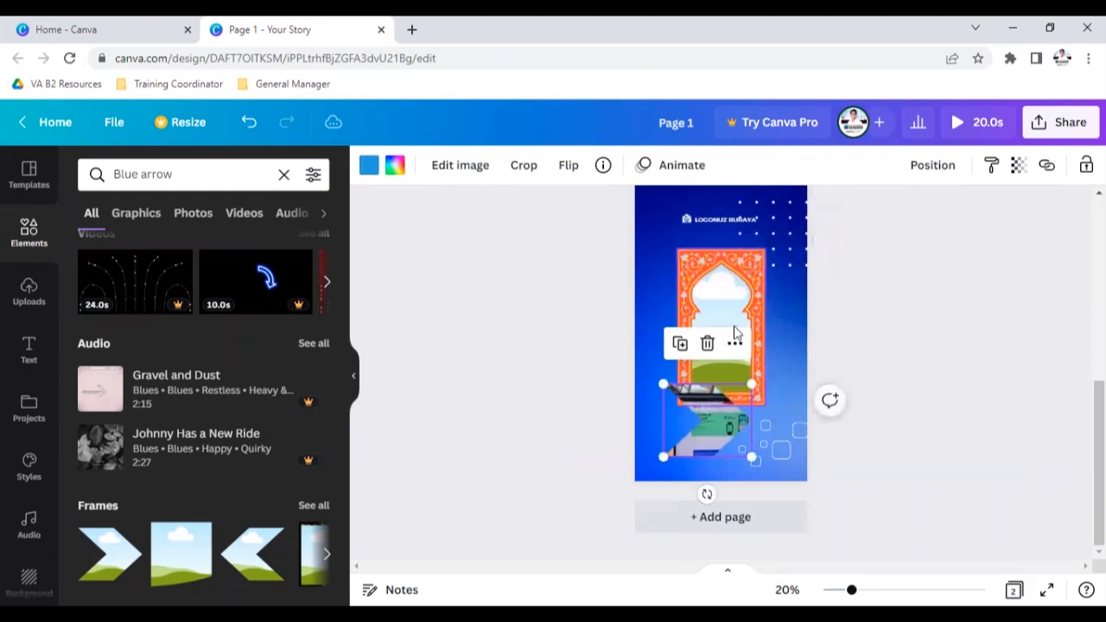
# Step: Move the photo-filled arrow frame flush against the page's left edge
pyautogui.click(735, 334)
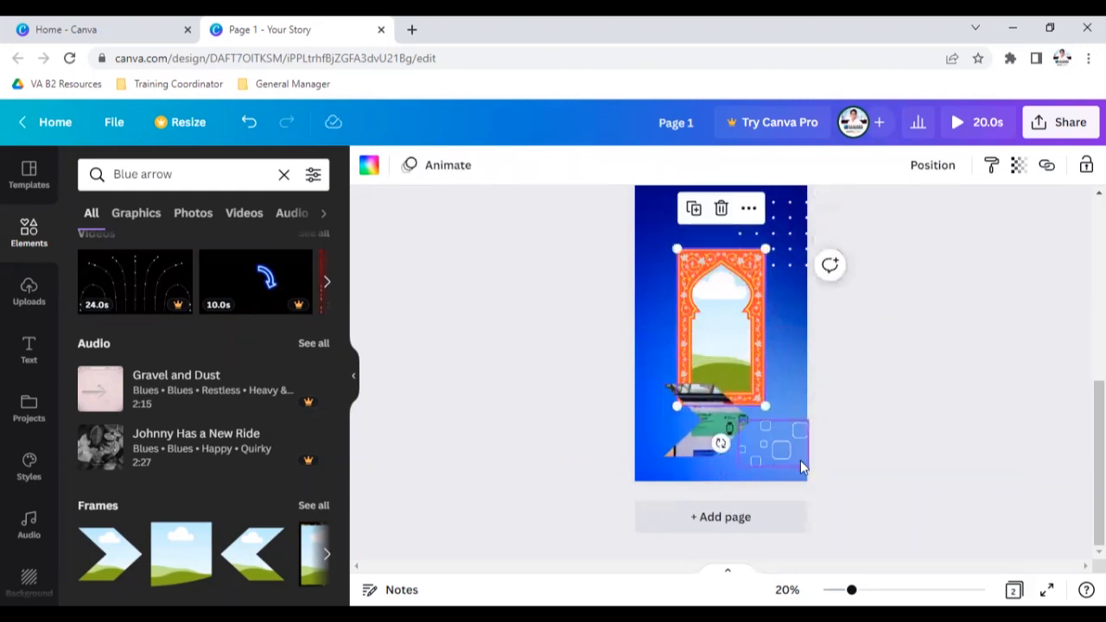
pyautogui.click(695, 439)
pyautogui.moveTo(695, 439); pyautogui.dragTo(667, 438)
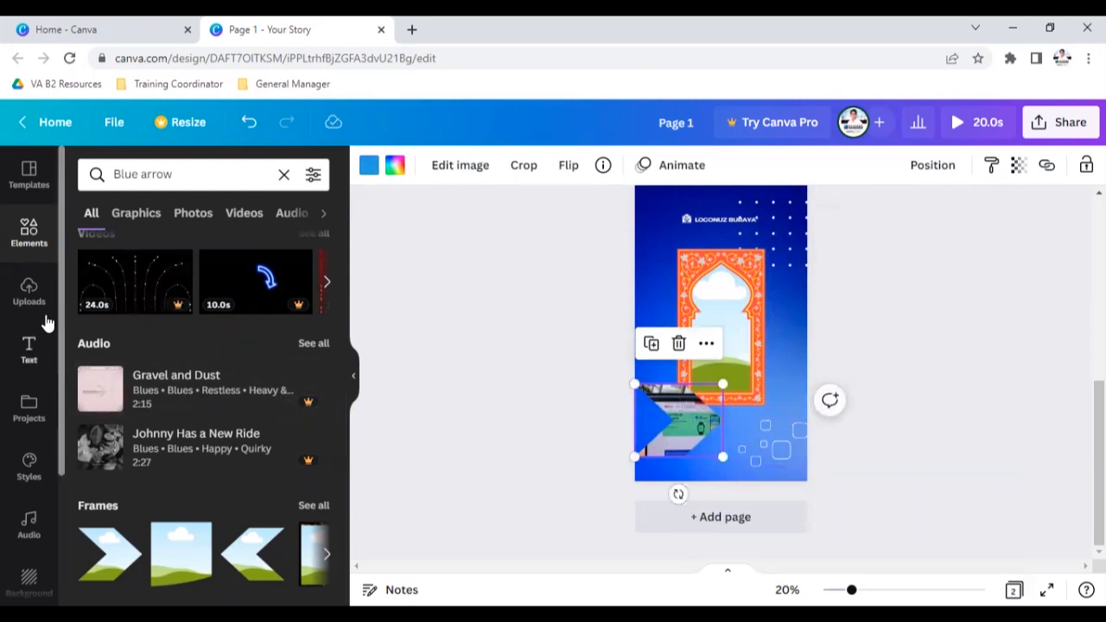
# Step: Clear the element search, add the progress ring chart to page 2 and set its percentage to 53
pyautogui.click(29, 184)
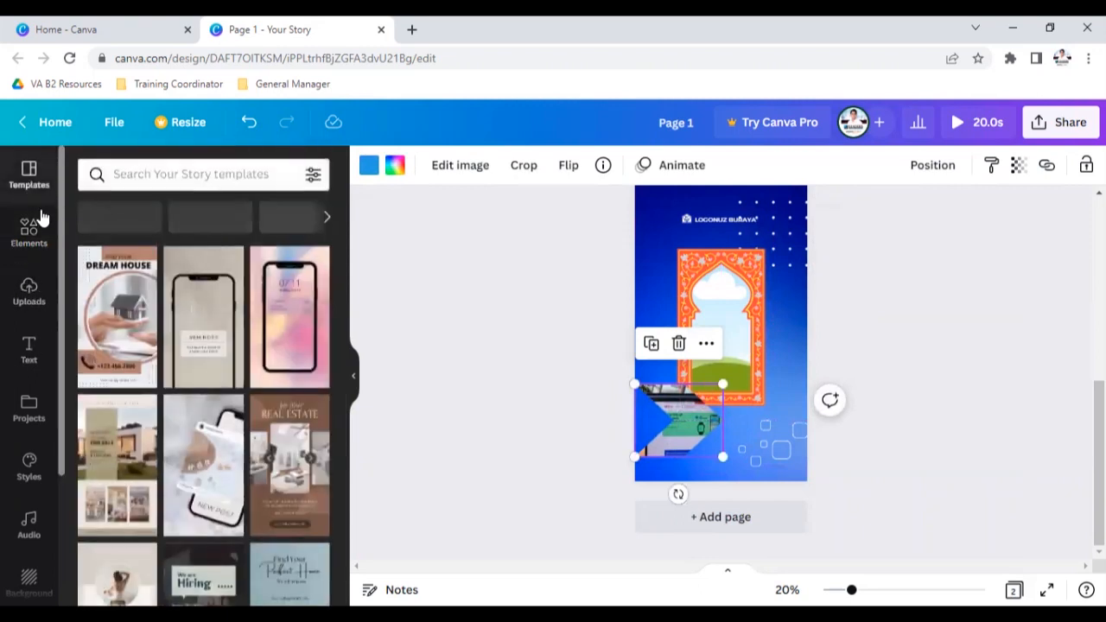
pyautogui.click(38, 246)
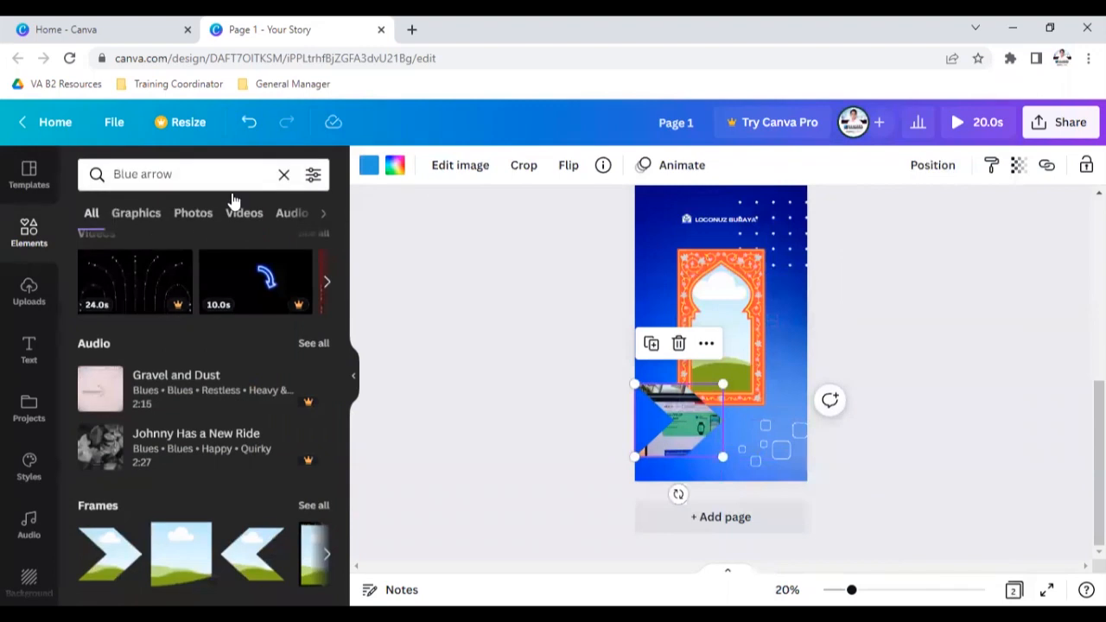
pyautogui.click(282, 175)
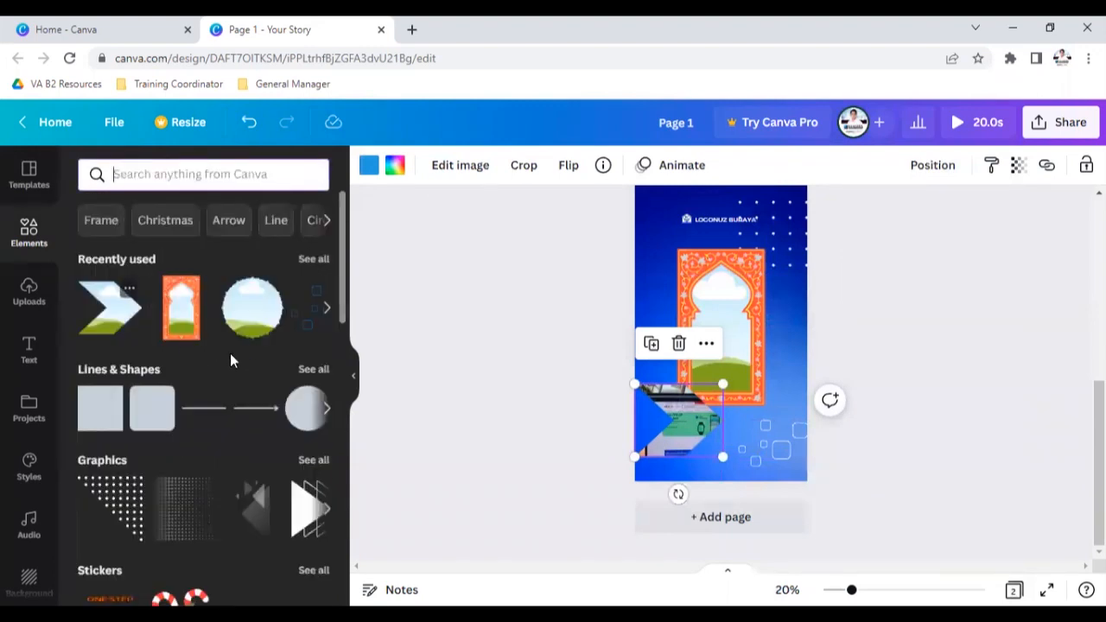
pyautogui.scroll(-10, 174, 415)
pyautogui.scroll(-4, 144, 411)
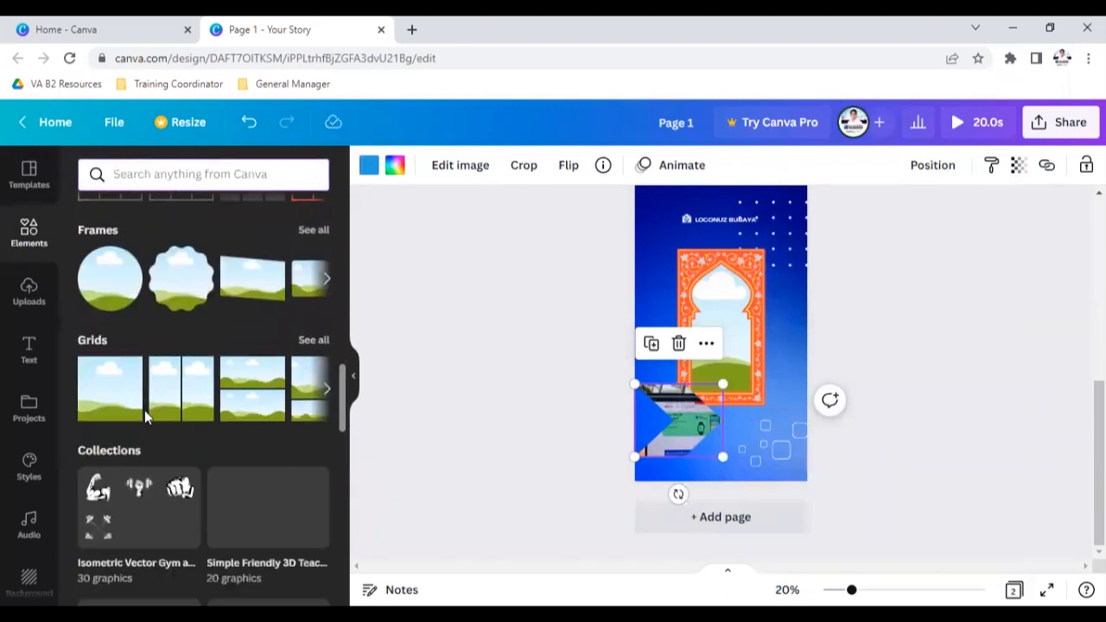
pyautogui.scroll(4, 226, 363)
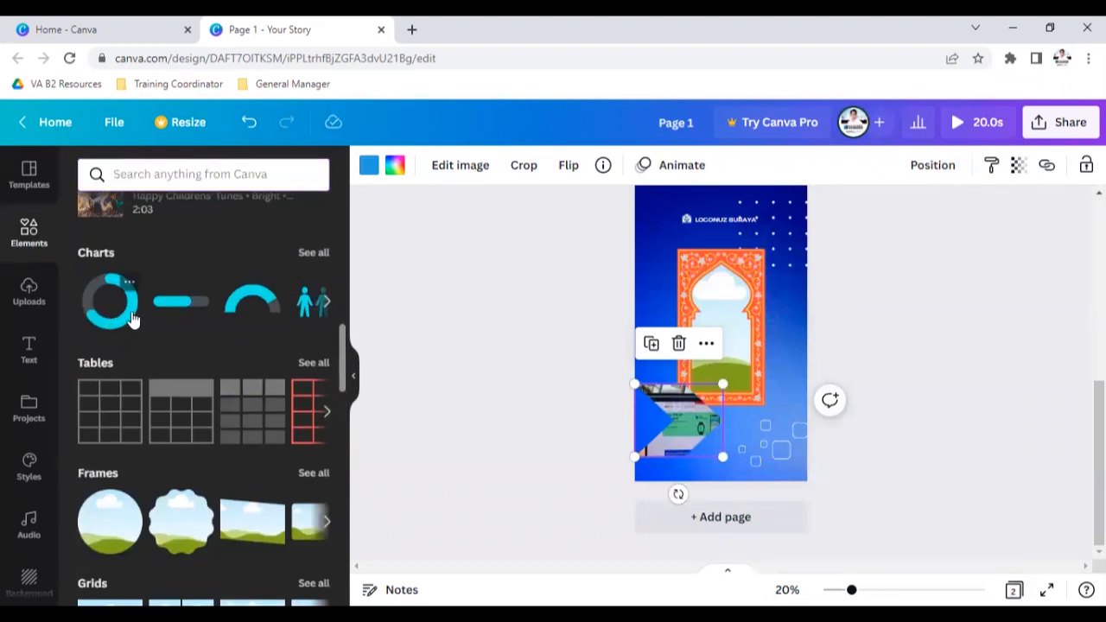
pyautogui.click(126, 298)
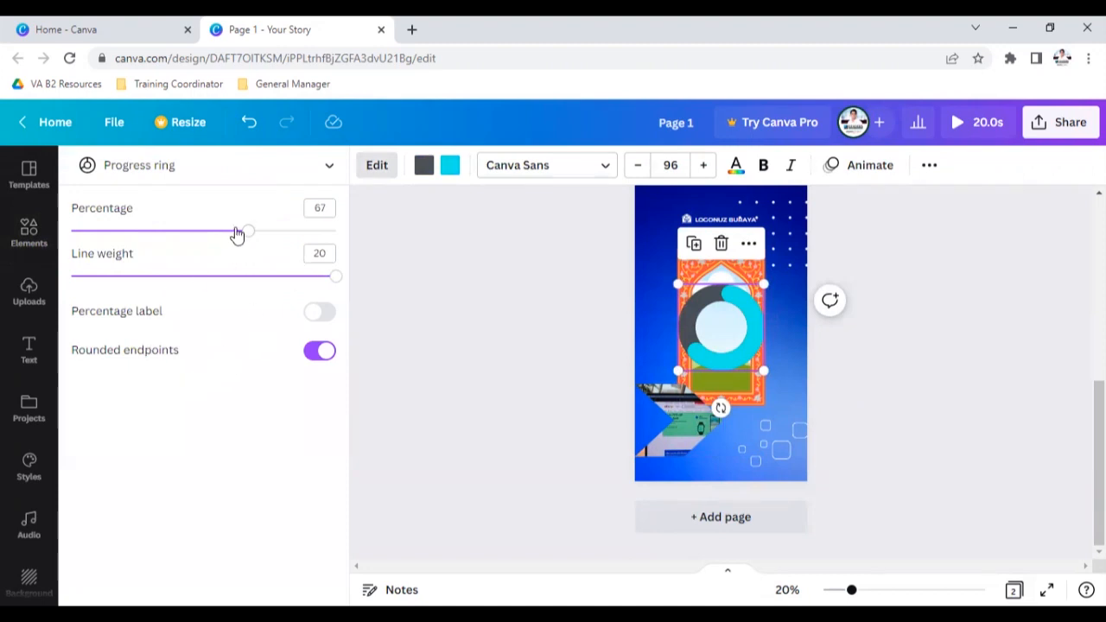
pyautogui.moveTo(248, 234); pyautogui.dragTo(211, 234)
pyautogui.click(450, 166)
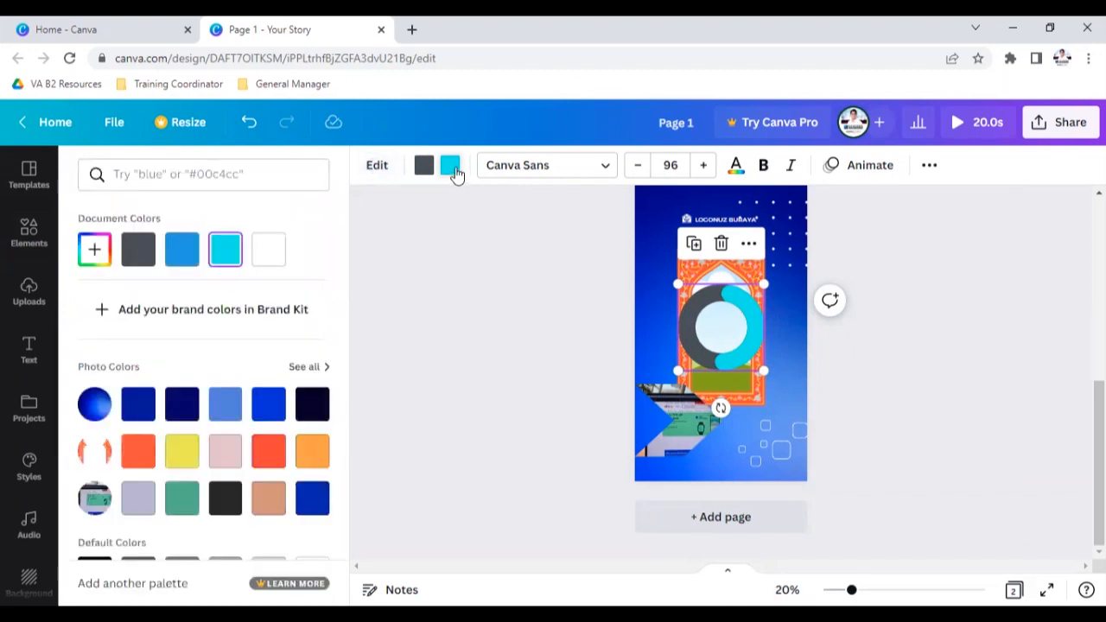
pyautogui.click(380, 169)
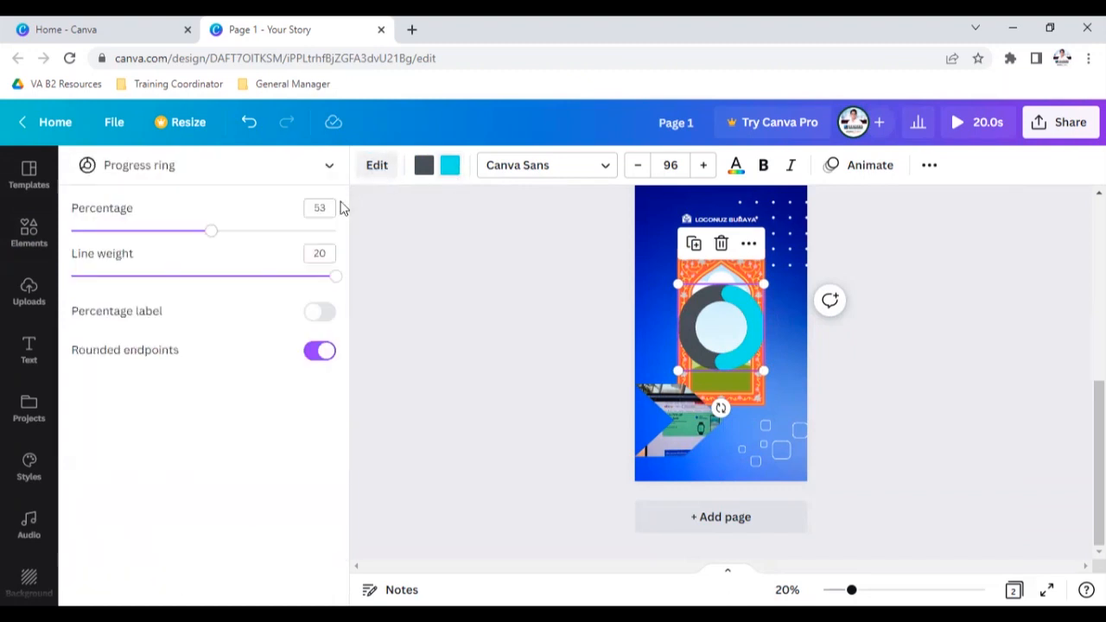
# Step: Try the Progress bar and Radial progress types on the chart and settle on Progress dial
pyautogui.click(317, 166)
pyautogui.click(190, 207)
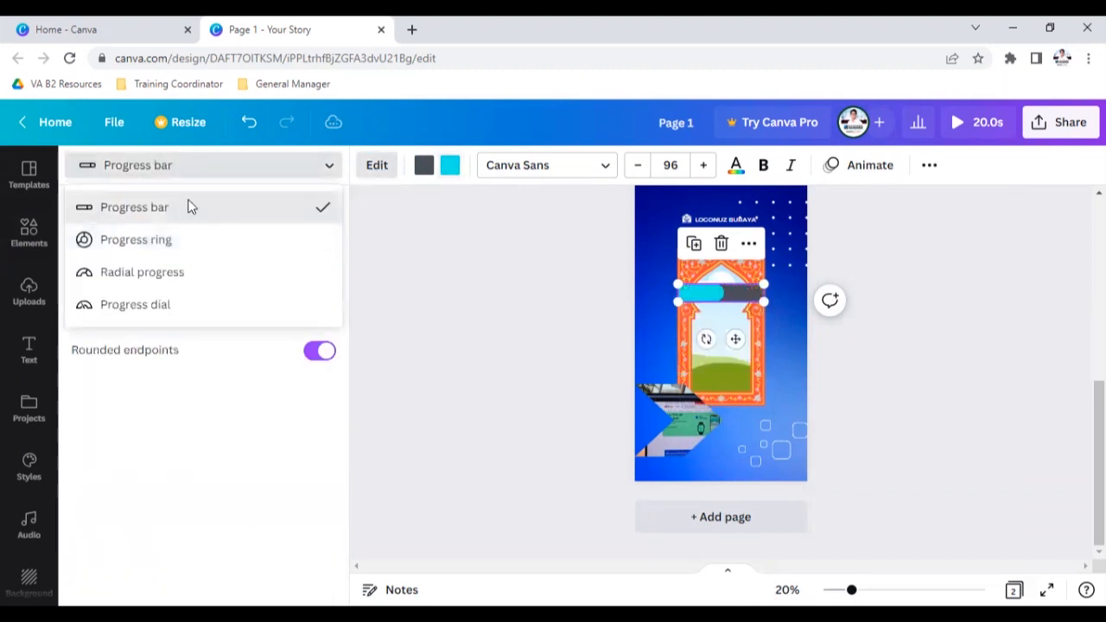
pyautogui.click(321, 175)
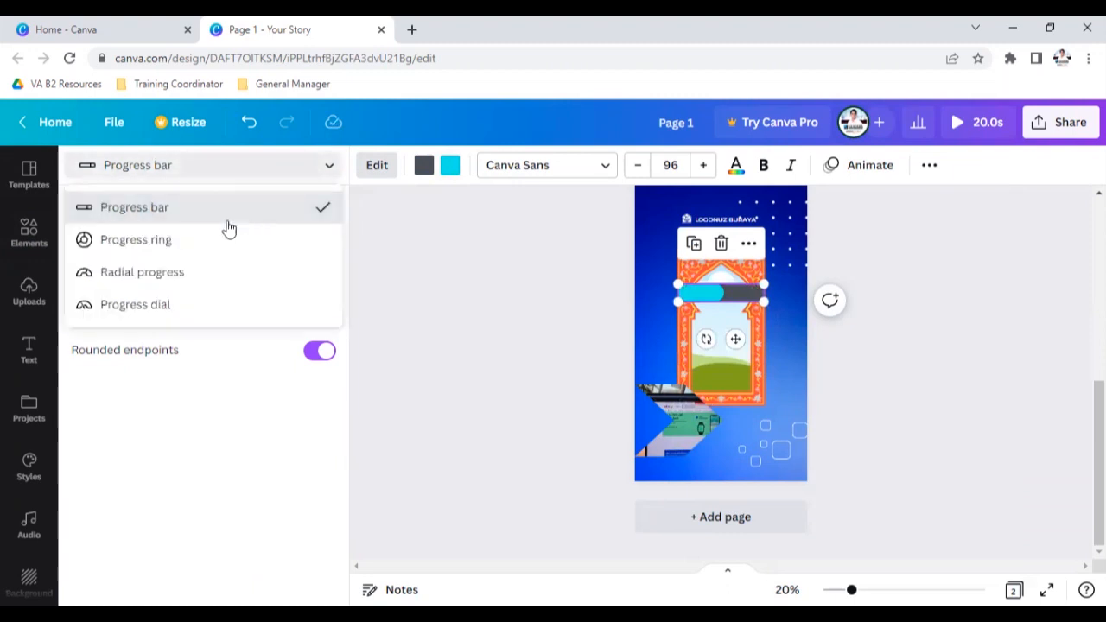
pyautogui.click(129, 274)
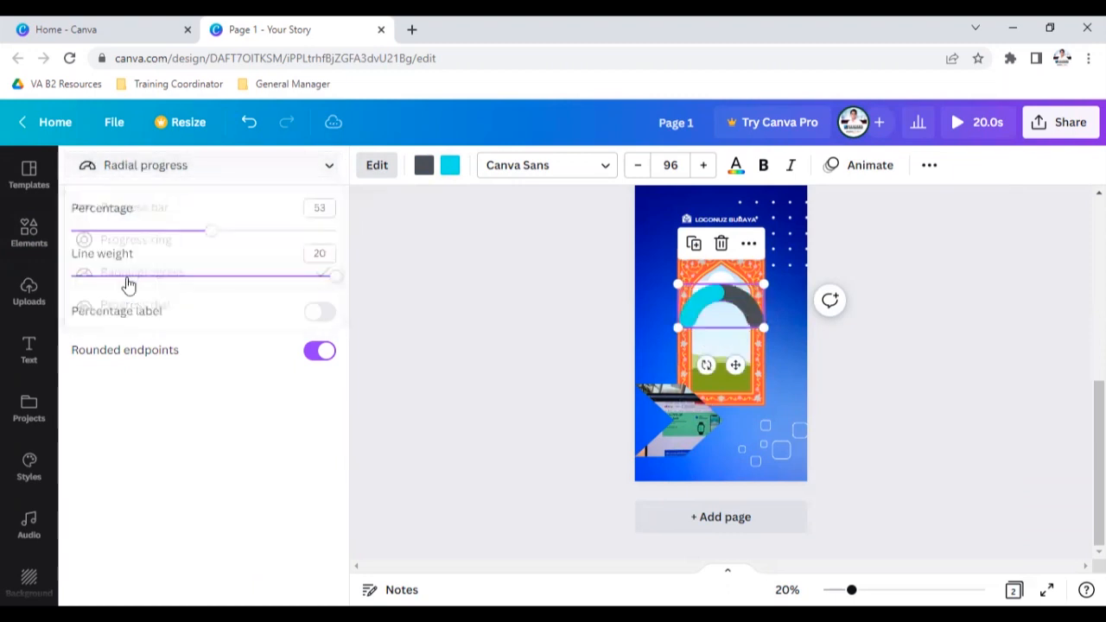
pyautogui.click(183, 168)
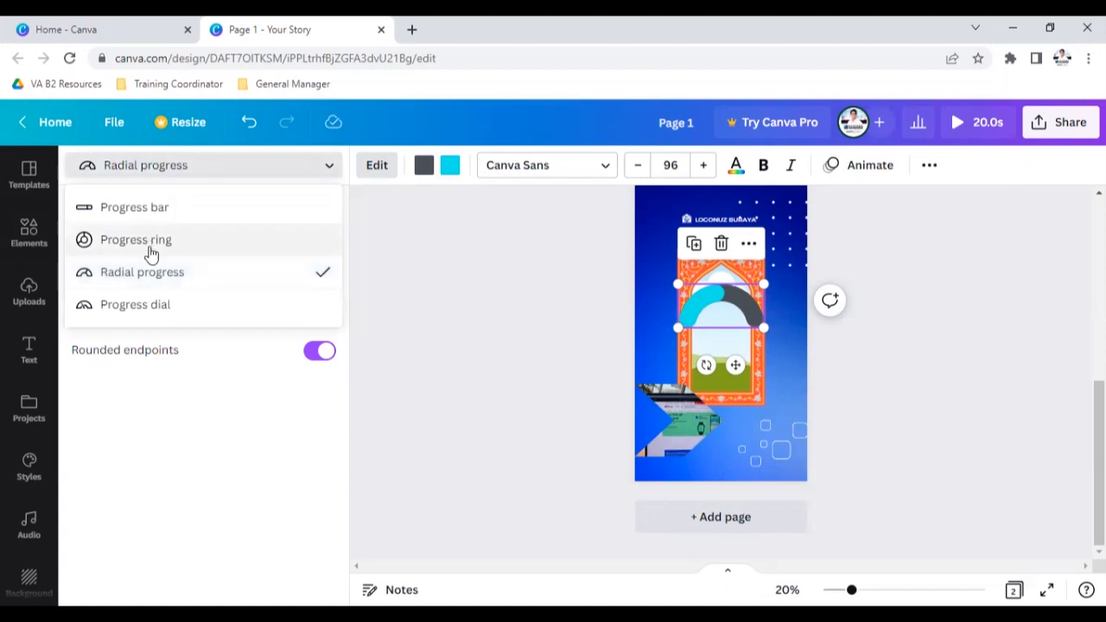
pyautogui.click(144, 310)
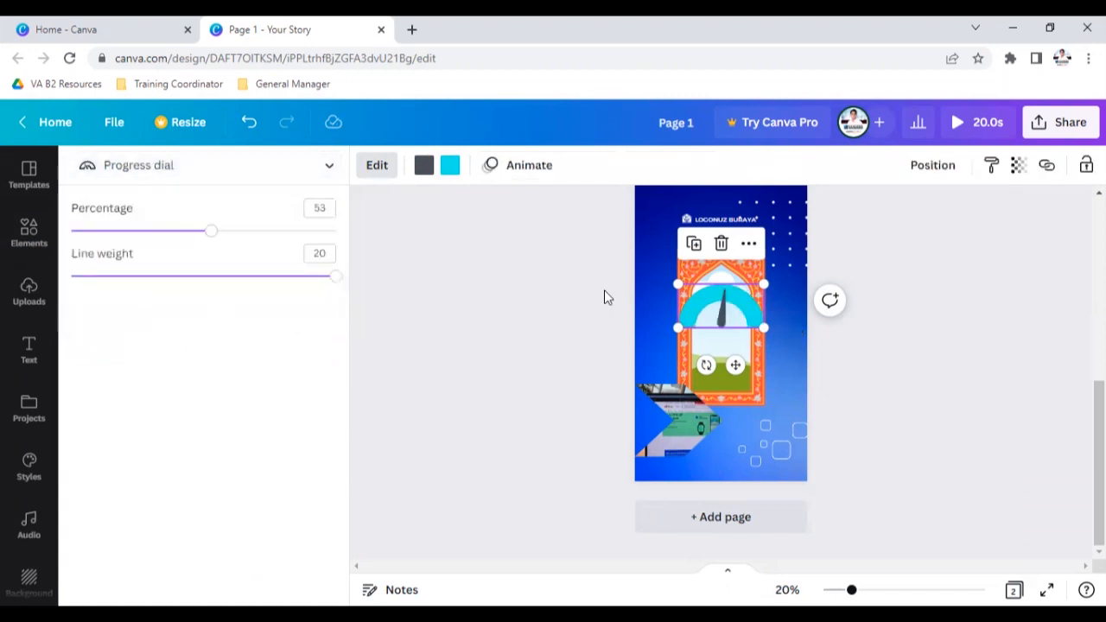
# Step: Set the progress dial's percentage to 80 and recolor its cyan arc dark blue from the photo colors
pyautogui.moveTo(213, 238); pyautogui.dragTo(285, 240)
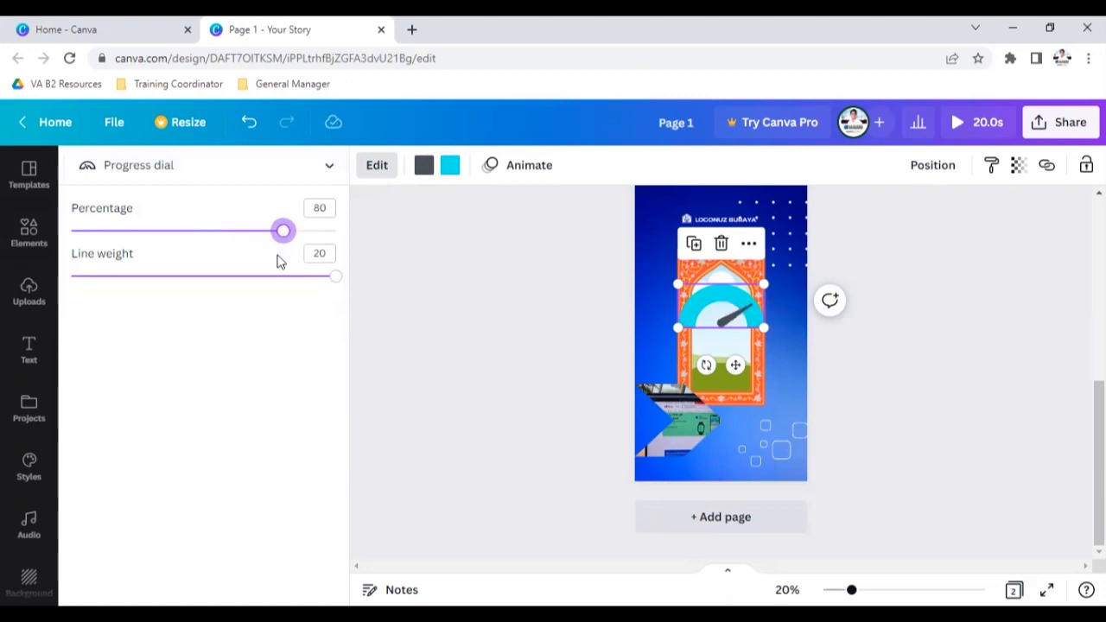
pyautogui.click(447, 168)
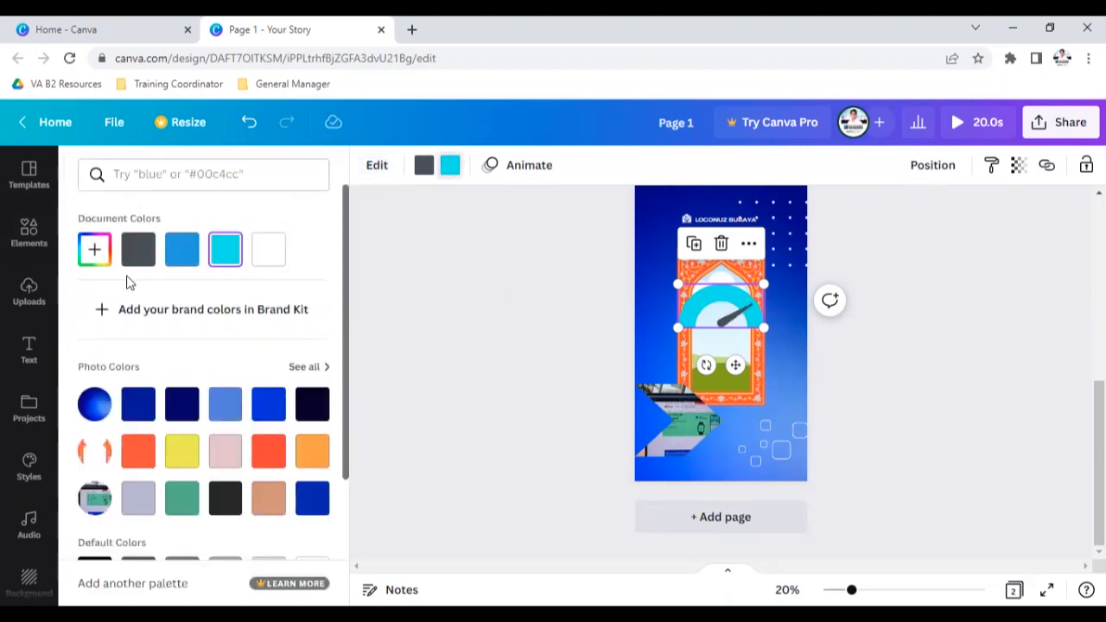
pyautogui.click(309, 499)
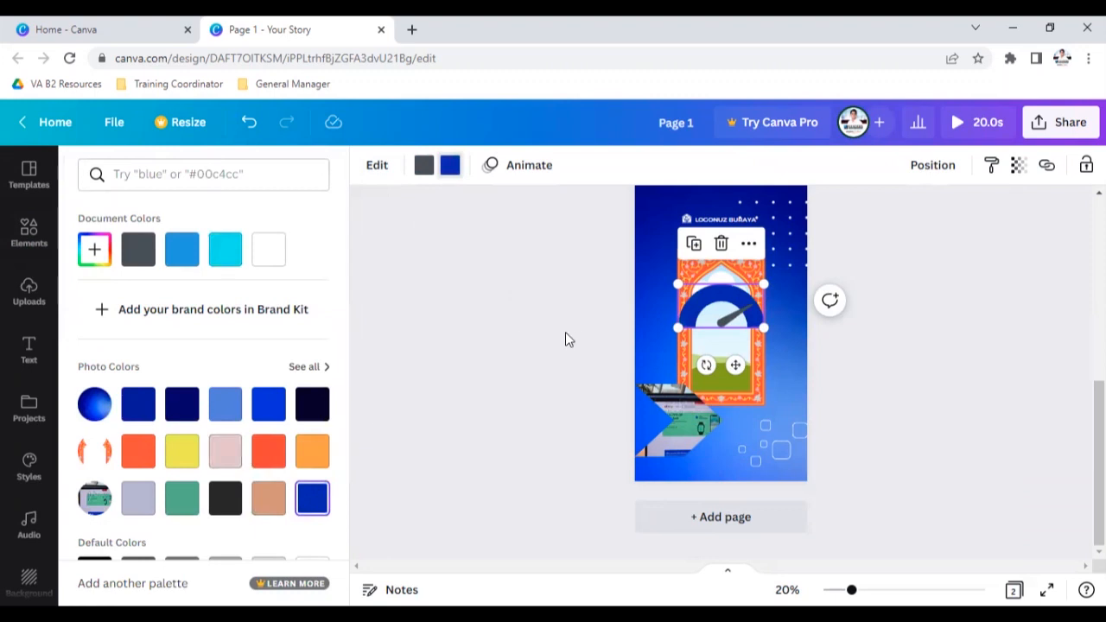
pyautogui.click(754, 283)
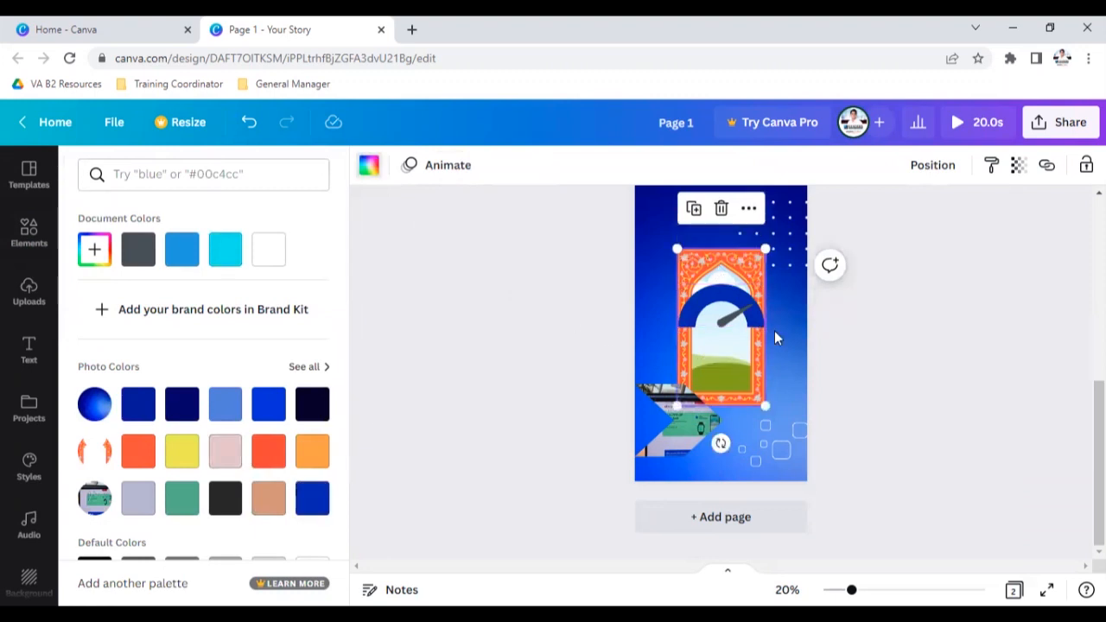
# Step: Delete page 2's blue background image and set the page background to the near-black photo color
pyautogui.click(659, 288)
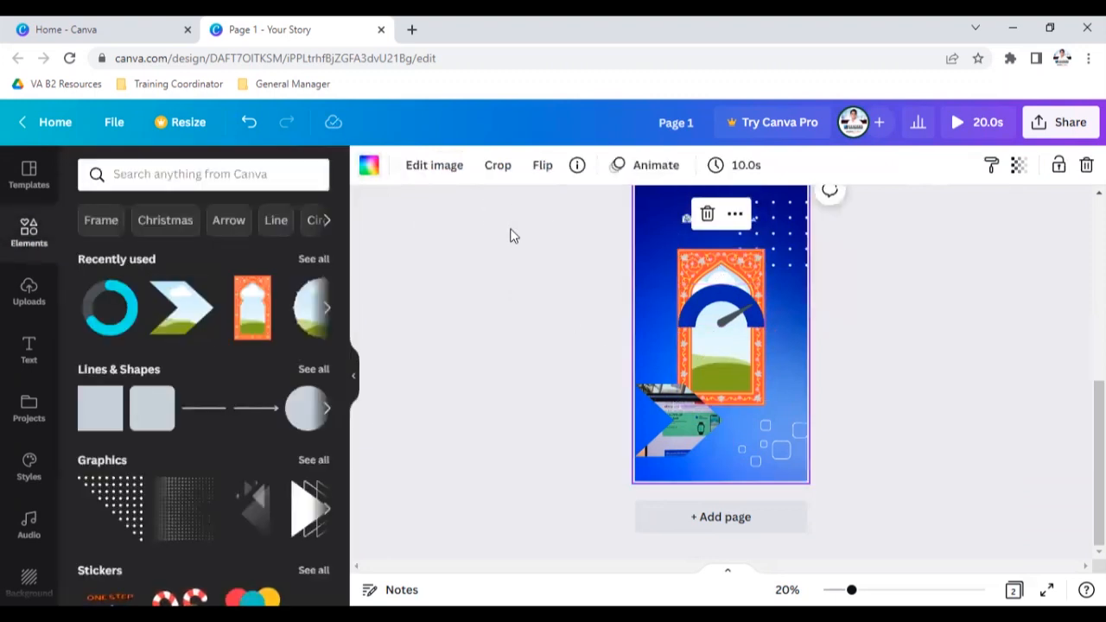
pyautogui.press('Delete')
pyautogui.scroll(2, 573, 236)
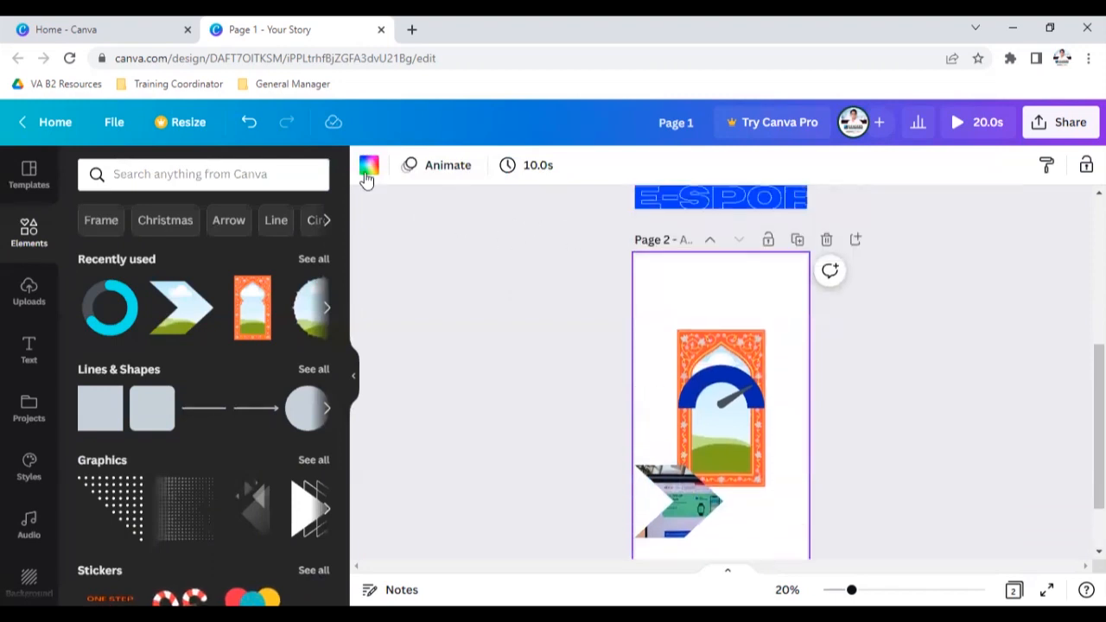
pyautogui.click(367, 166)
pyautogui.click(225, 464)
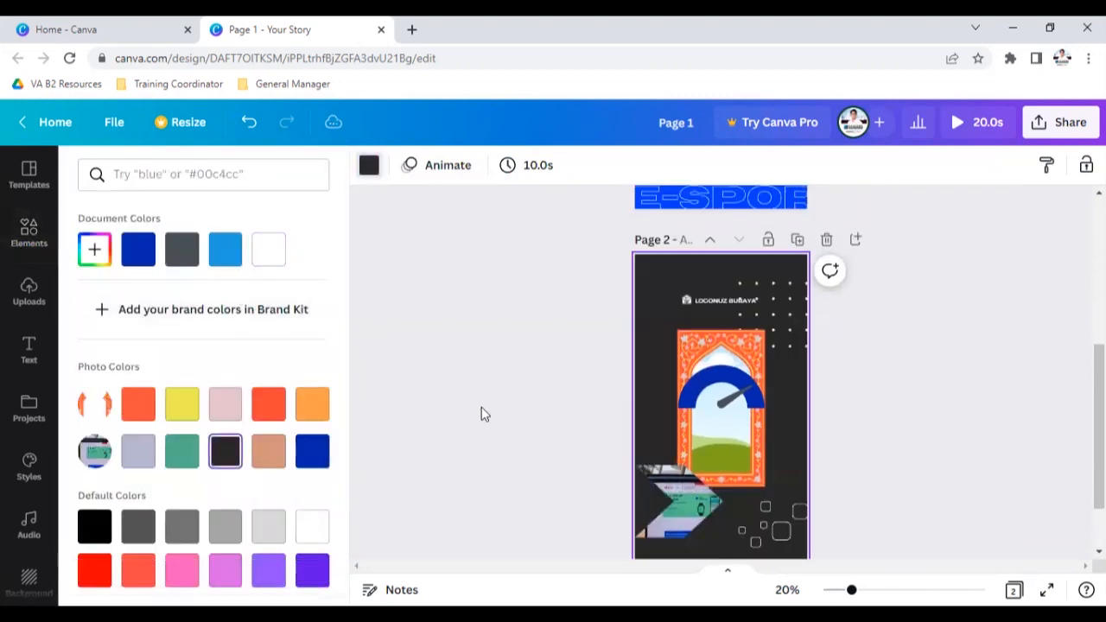
pyautogui.click(511, 380)
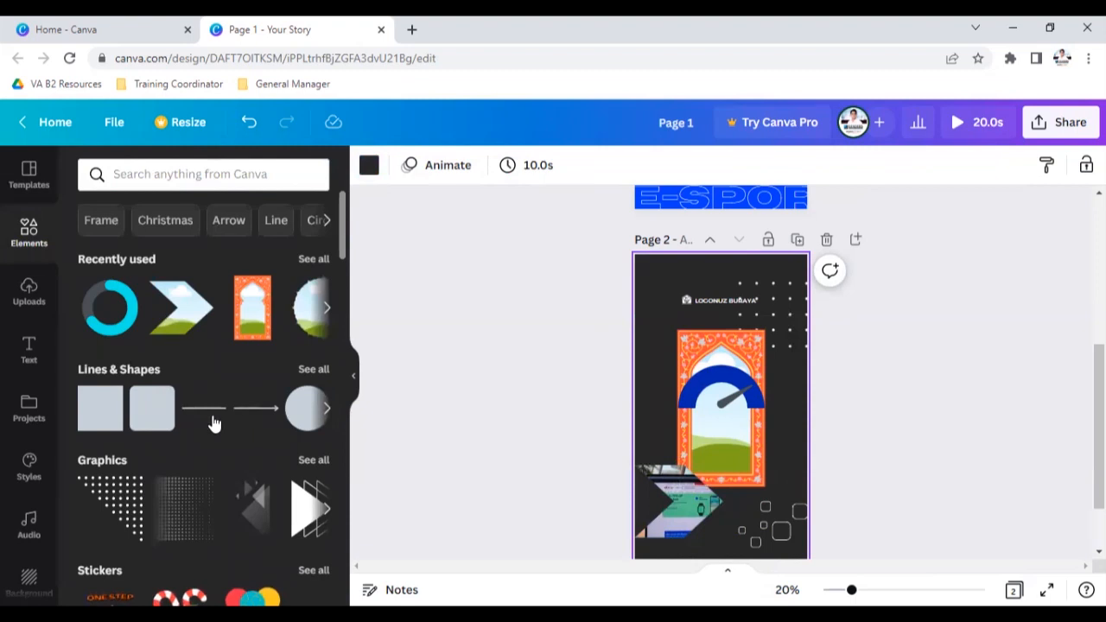
# Step: Add the "One step at a time" sticker to page 2
pyautogui.scroll(-1, 121, 463)
pyautogui.scroll(-2, 125, 458)
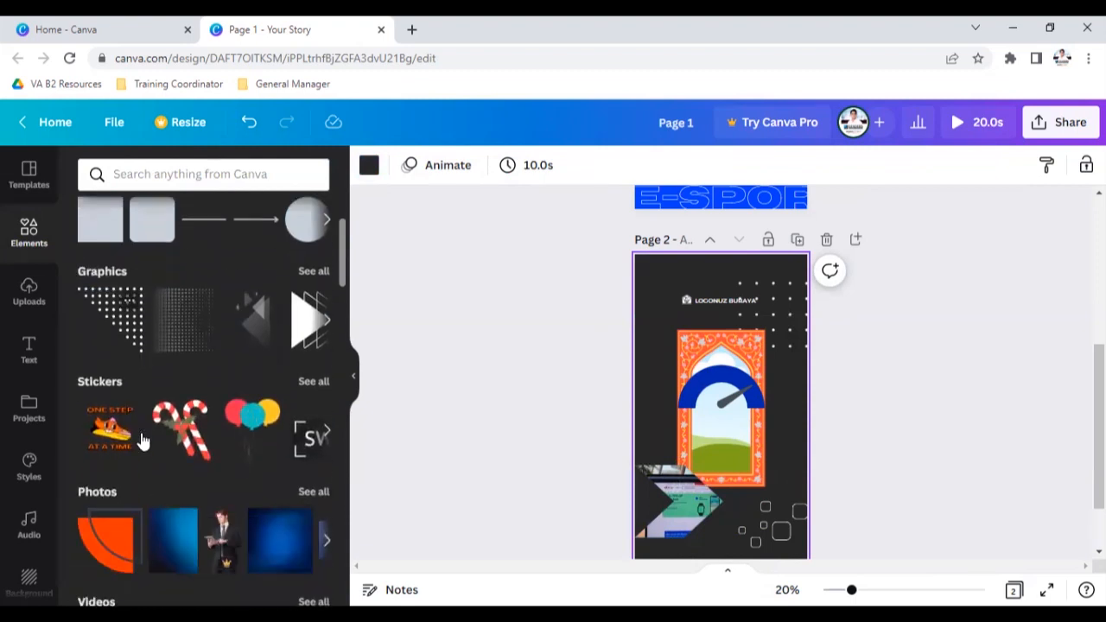
pyautogui.click(108, 378)
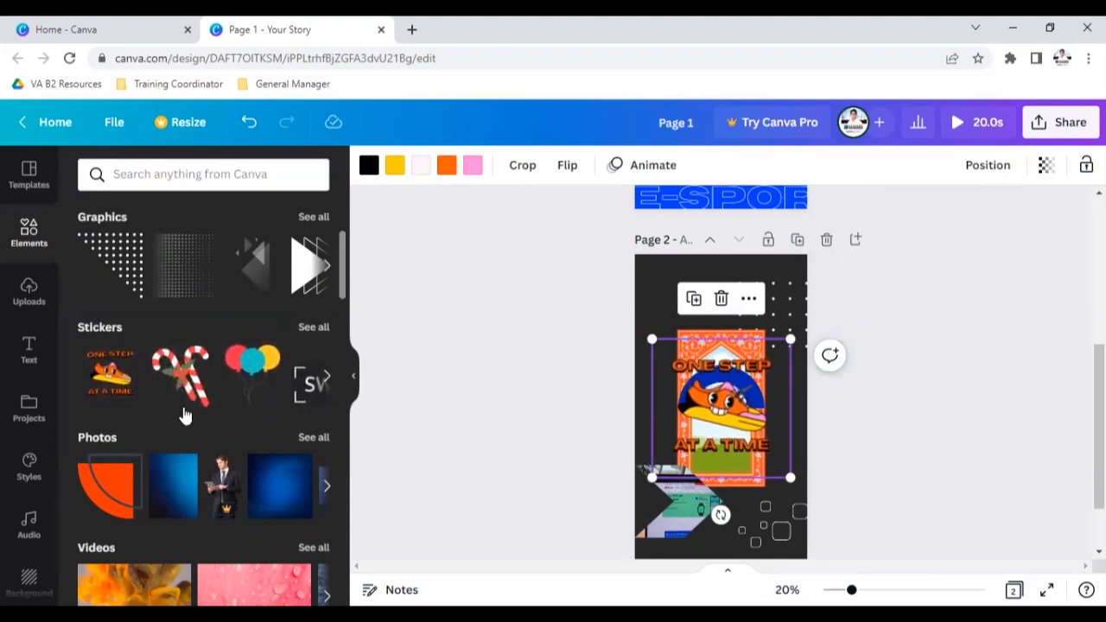
# Step: Browse the graphics, stickers and other element categories down to the element collections
pyautogui.scroll(-9, 185, 415)
pyautogui.scroll(-10, 142, 414)
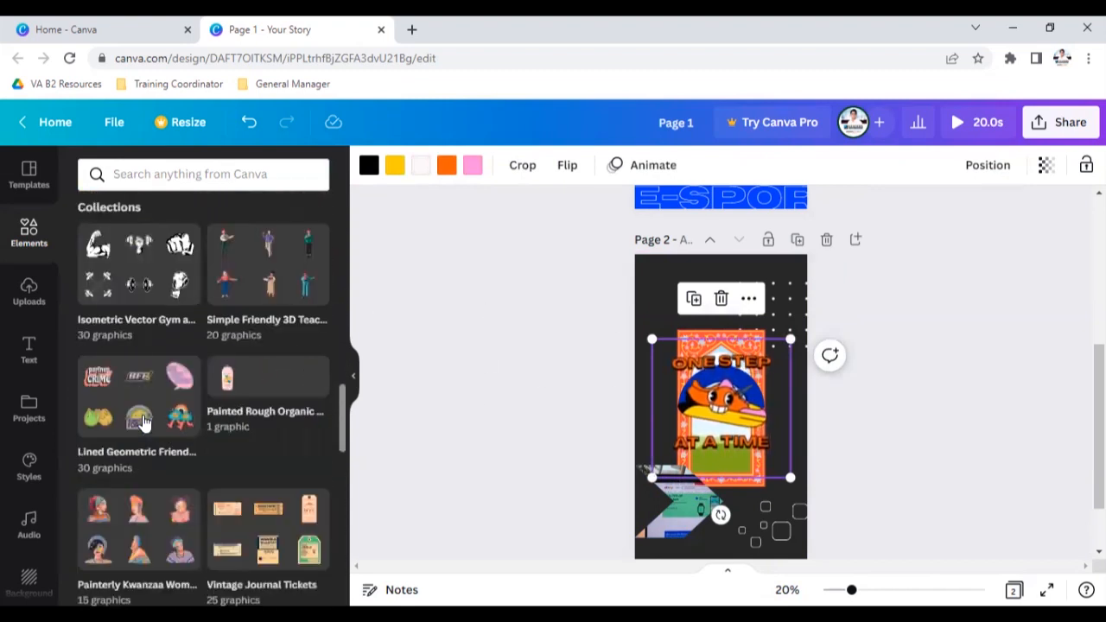
pyautogui.scroll(-5, 139, 419)
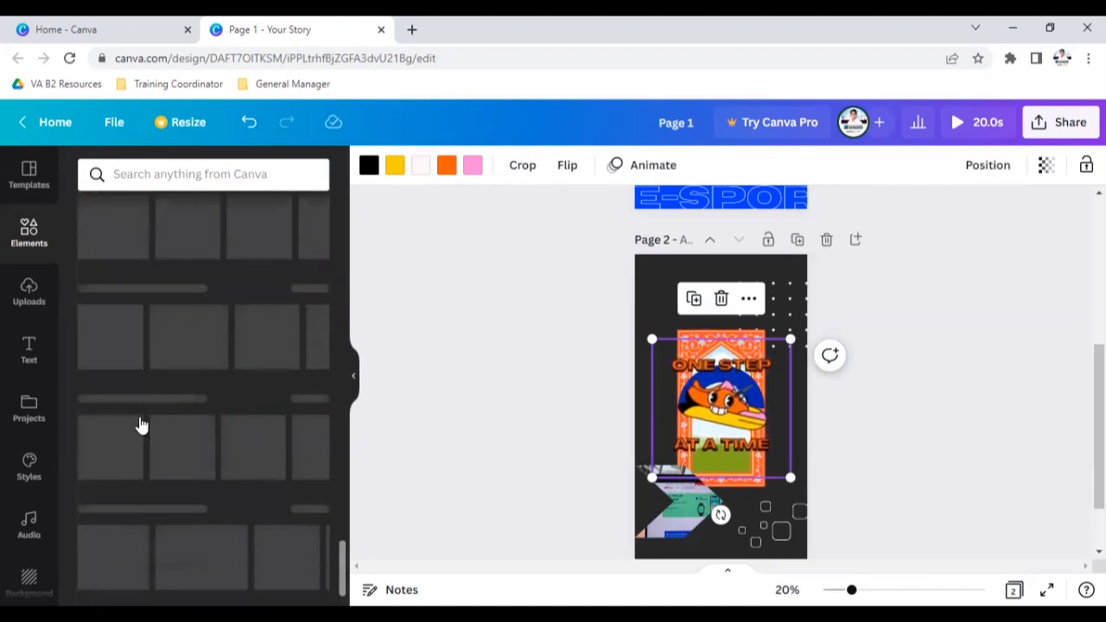
pyautogui.scroll(2, 125, 439)
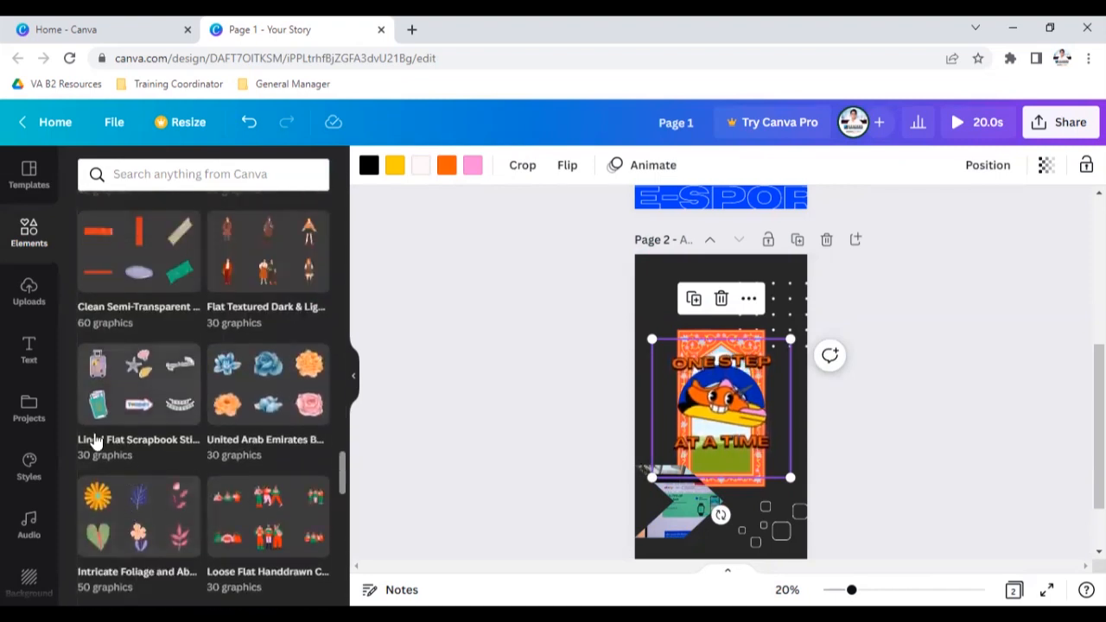
# Step: Review the uploaded images, videos and audio, and examine the available upload sources such as Google Drive and Dropbox
pyautogui.click(50, 310)
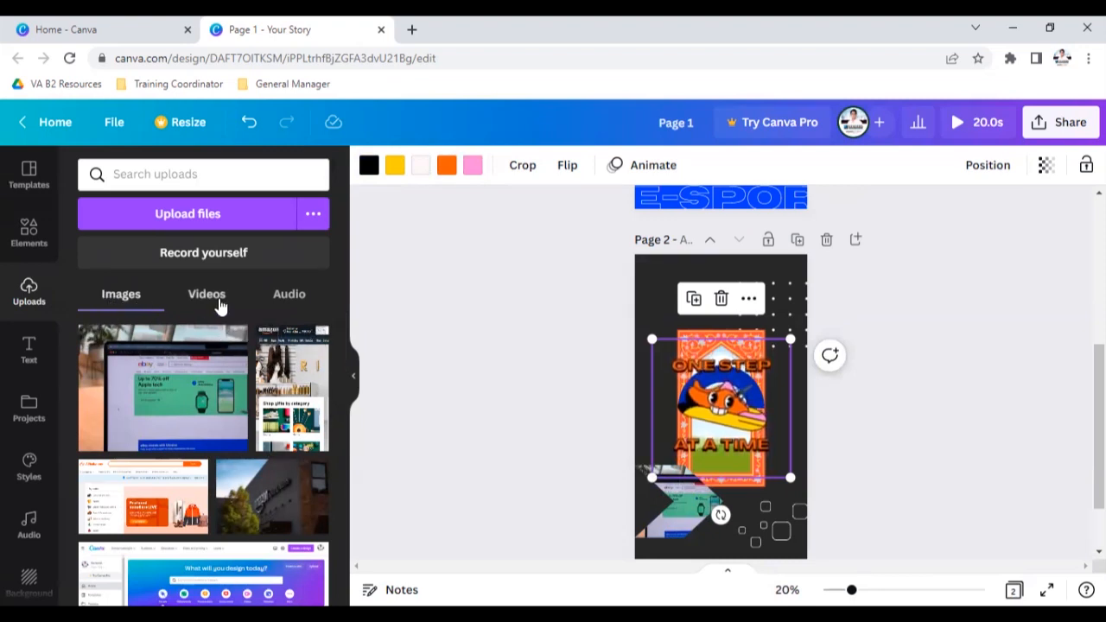
pyautogui.click(212, 297)
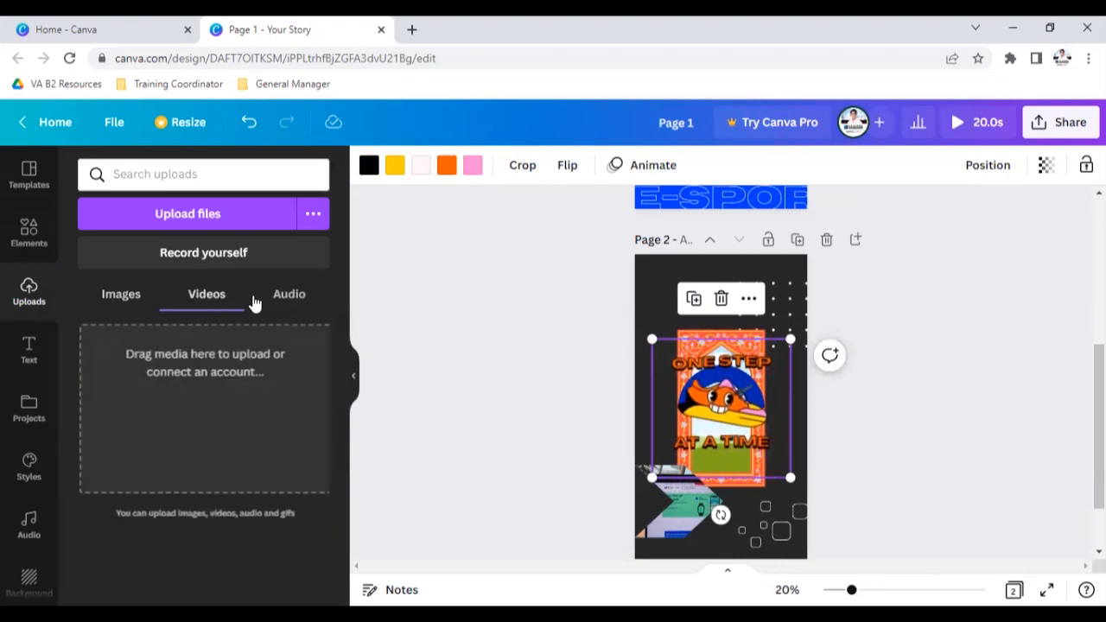
pyautogui.click(290, 301)
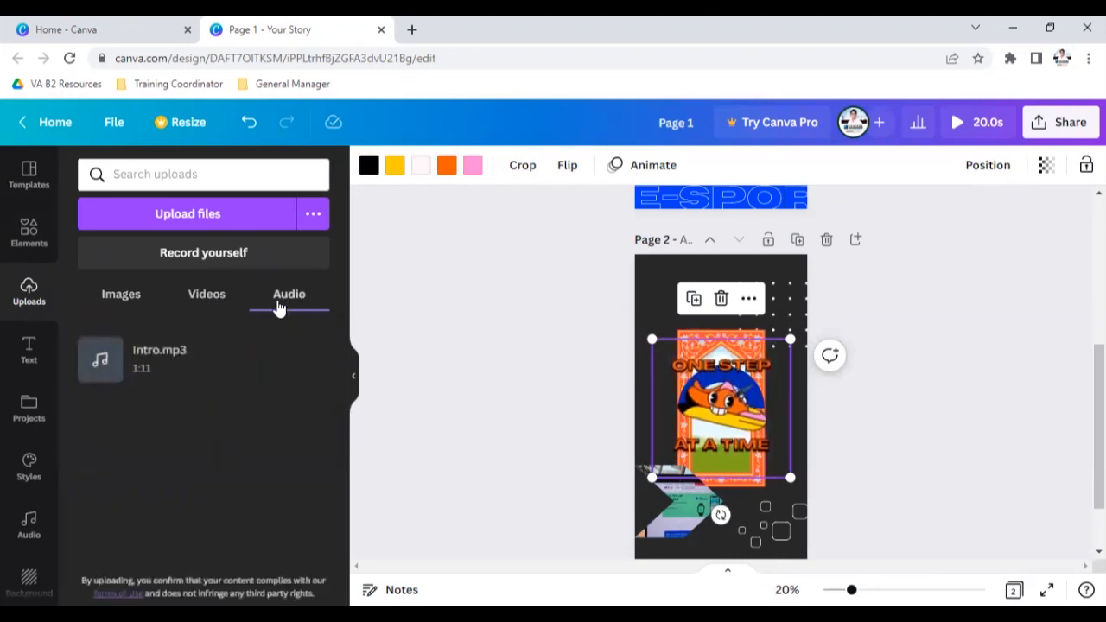
pyautogui.click(122, 298)
pyautogui.click(212, 295)
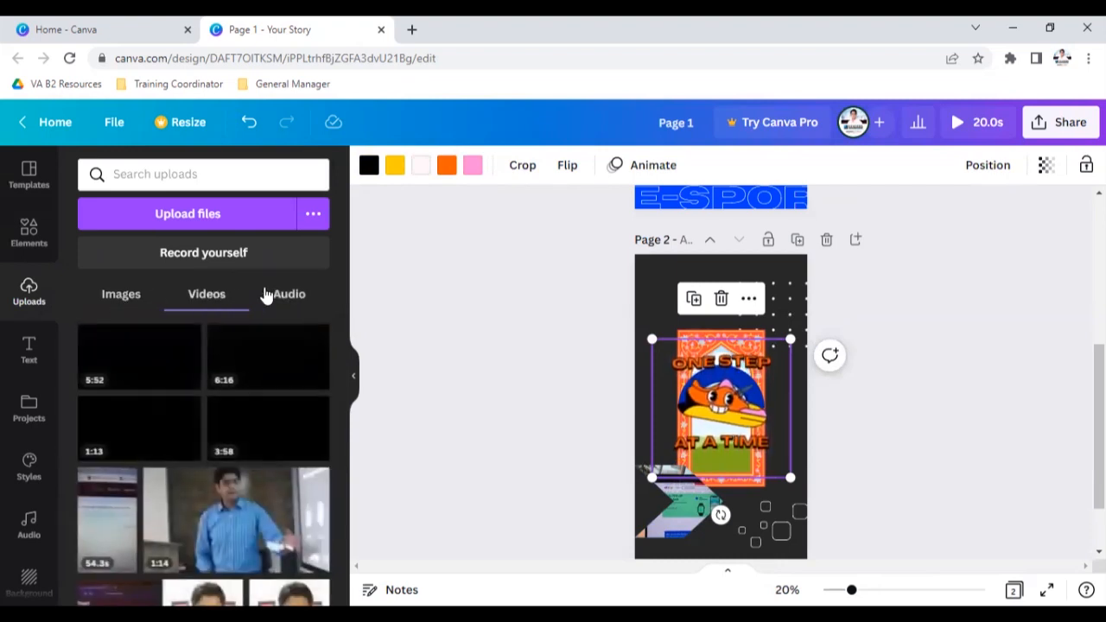
pyautogui.click(278, 294)
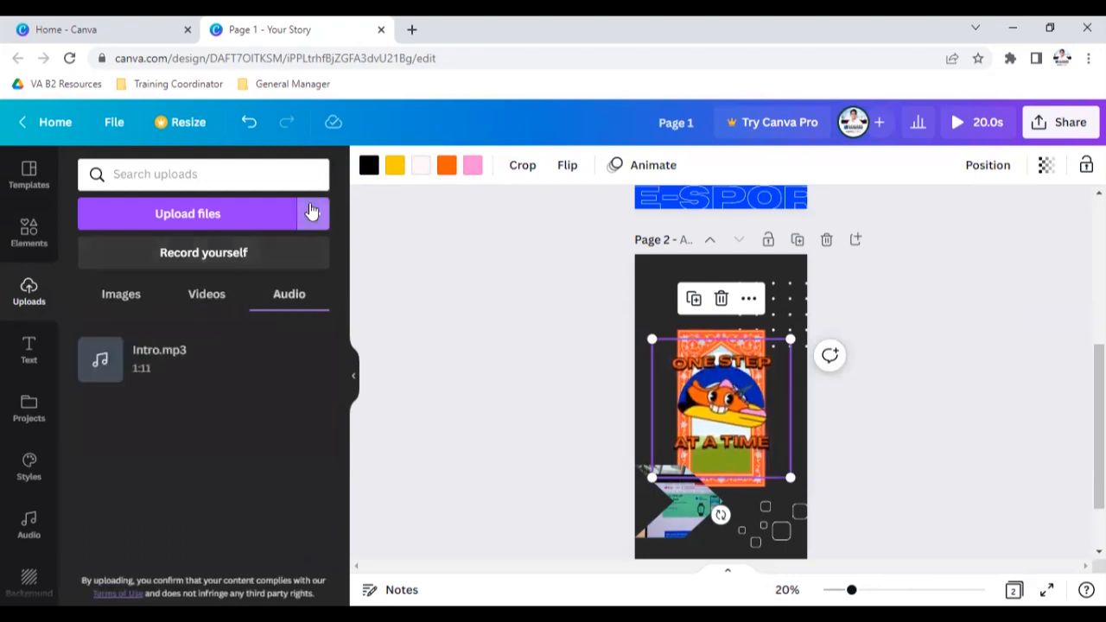
pyautogui.click(311, 211)
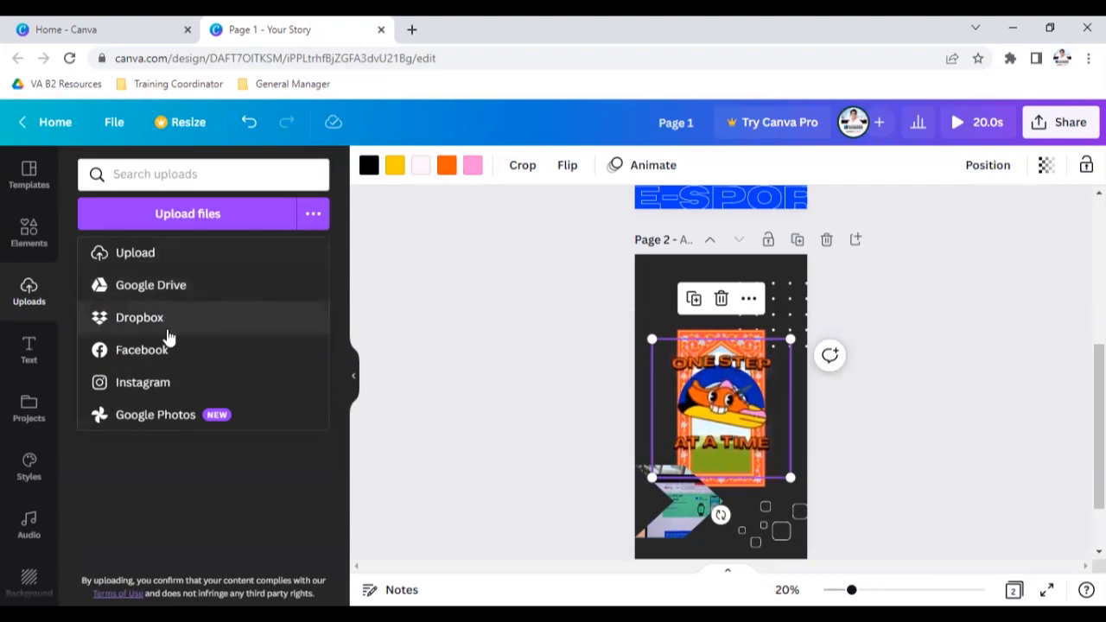
pyautogui.click(413, 312)
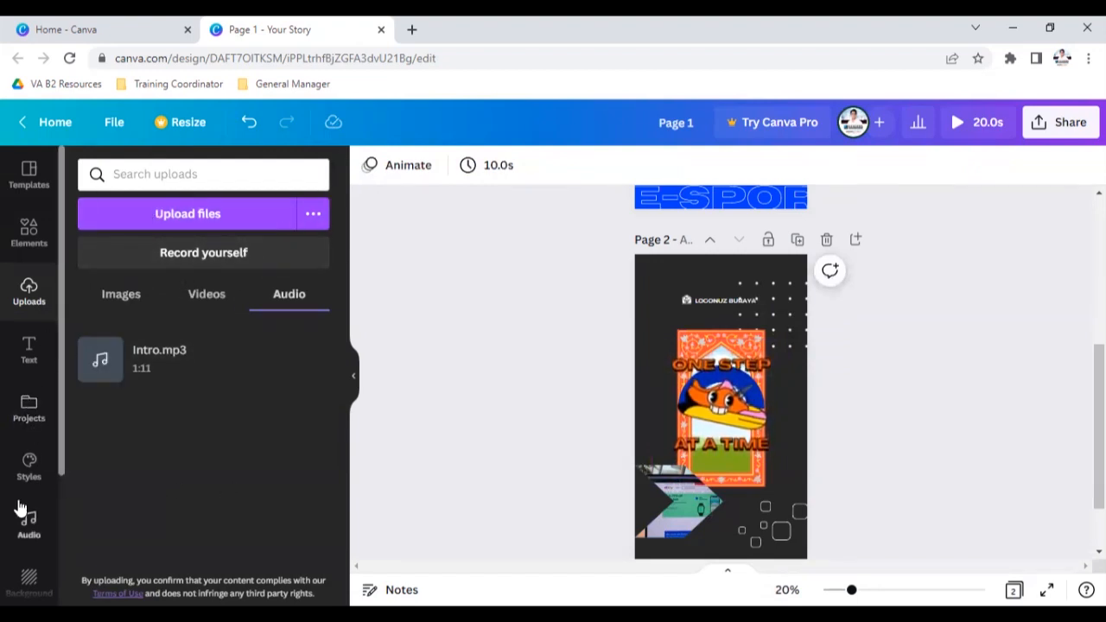
# Step: Look through the designs and folders in your projects, including the contents of the Company Data folder
pyautogui.click(30, 414)
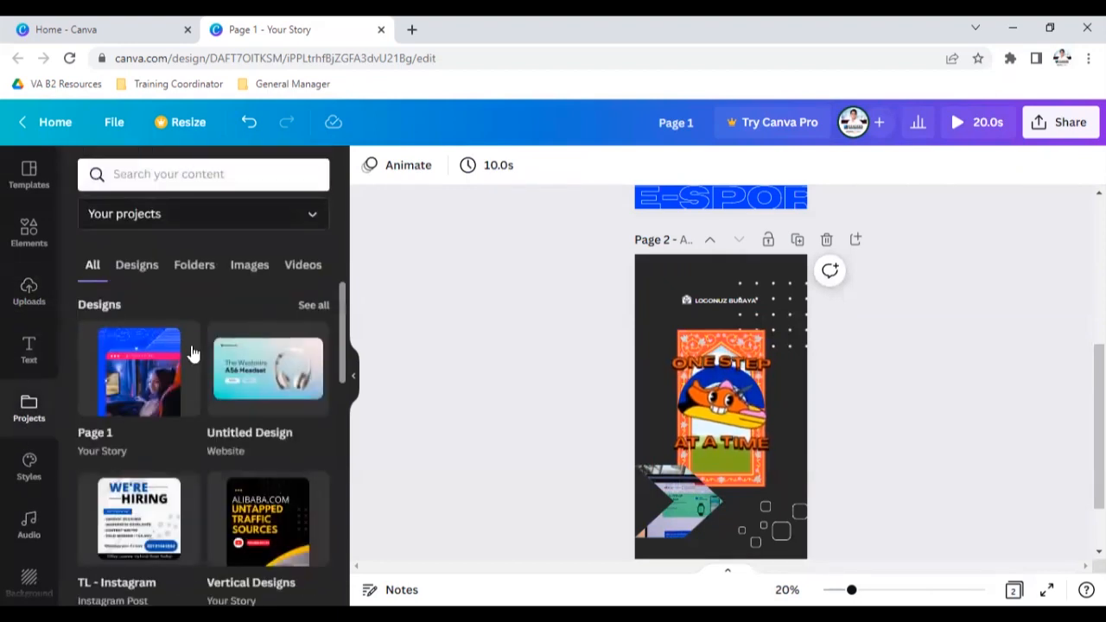
pyautogui.scroll(-3, 129, 466)
pyautogui.scroll(3, 129, 437)
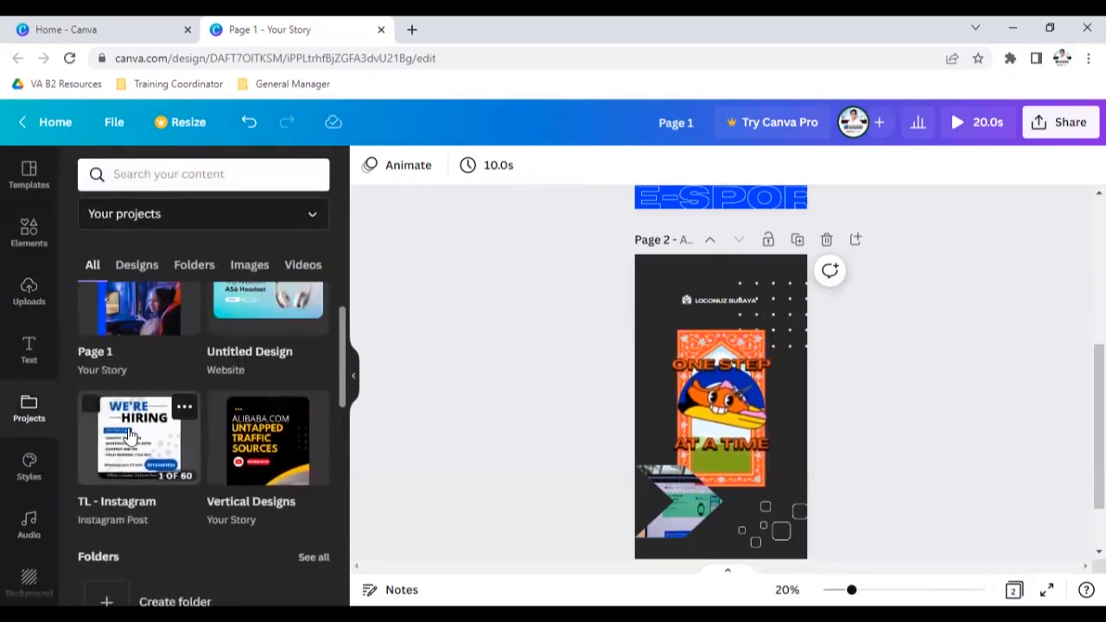
pyautogui.scroll(-2, 131, 436)
pyautogui.scroll(-1, 129, 437)
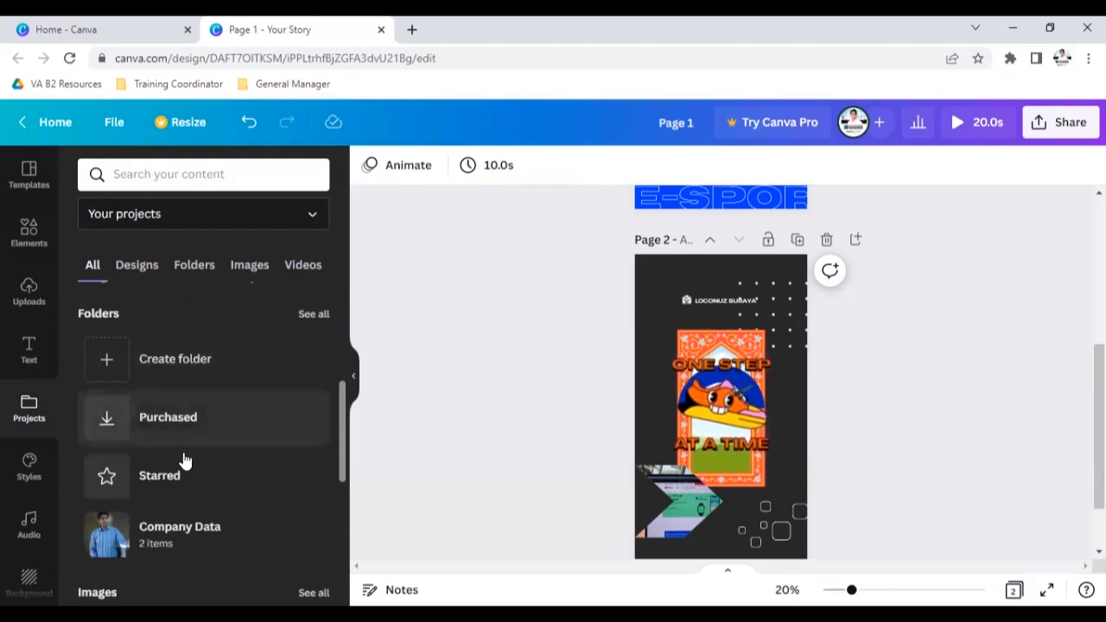
pyautogui.scroll(-1, 169, 485)
pyautogui.scroll(-1, 168, 485)
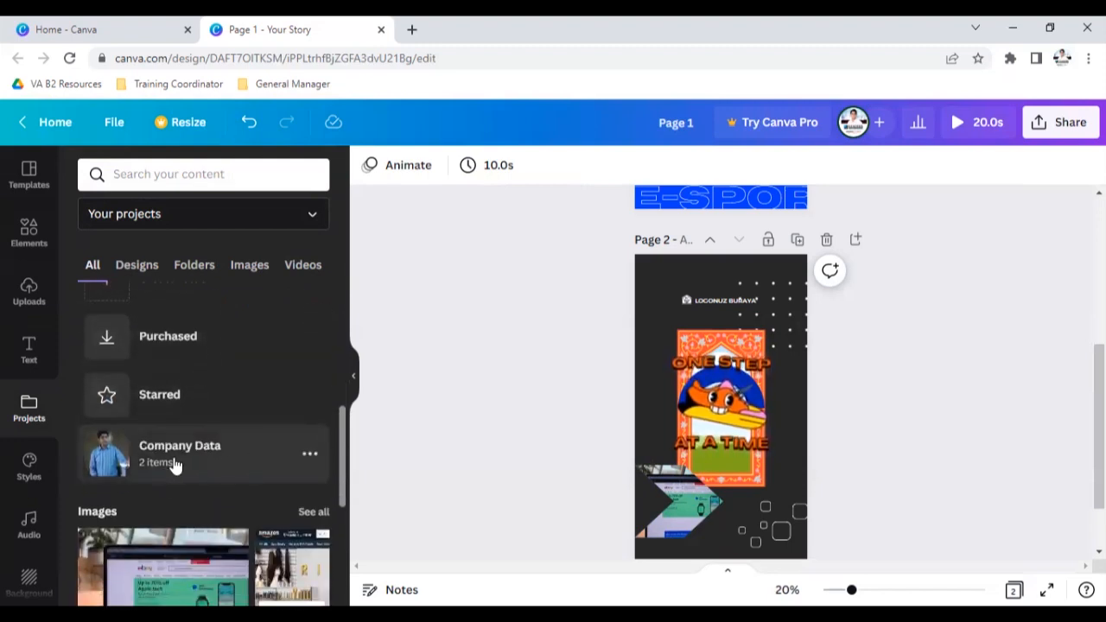
pyautogui.click(175, 461)
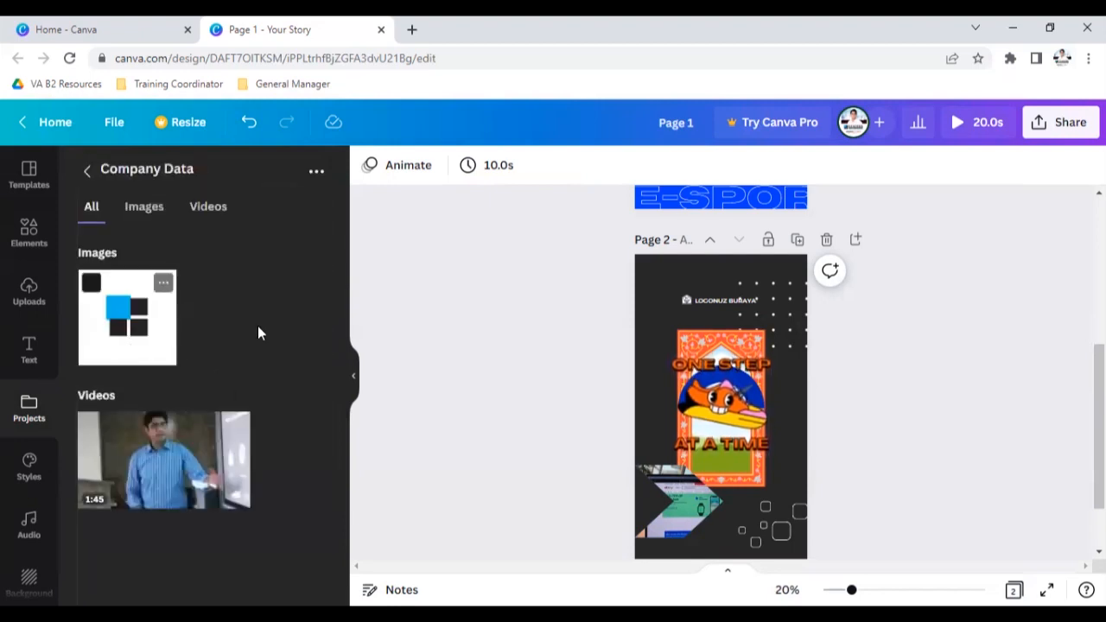
pyautogui.click(86, 171)
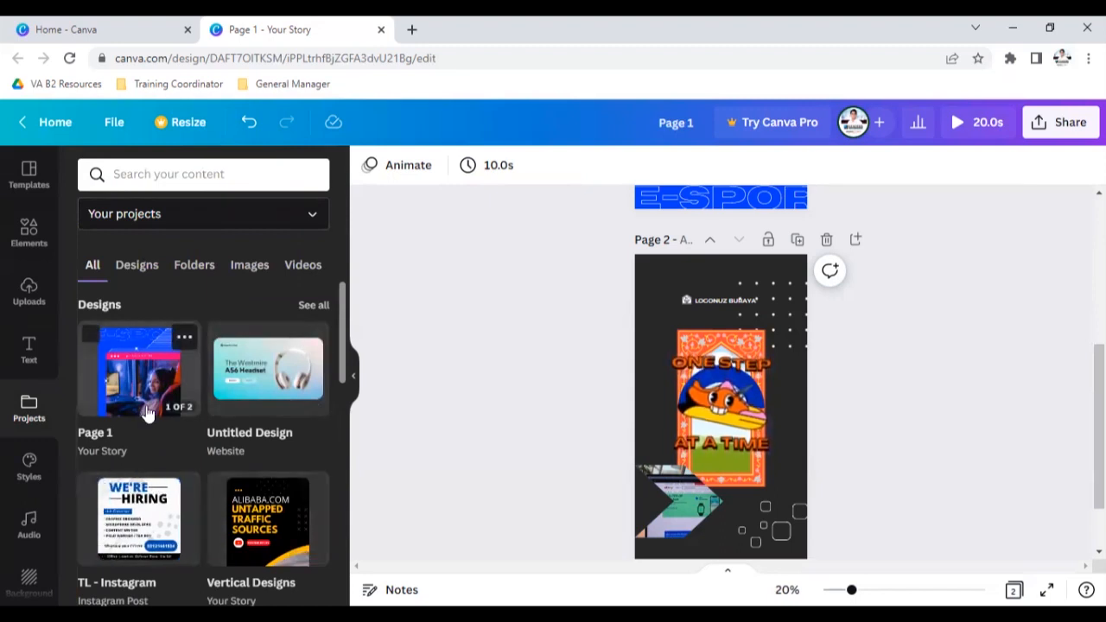
pyautogui.click(31, 300)
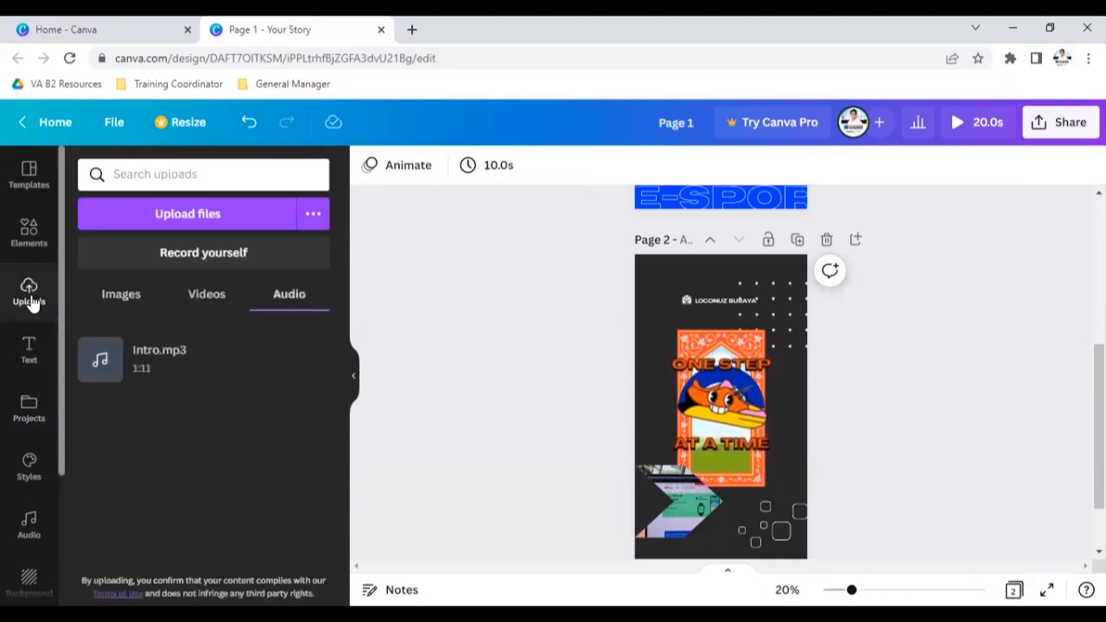
pyautogui.click(23, 415)
# Step: Apply the brown style combination with the Kollektif font to page 2 and check the restyled page
pyautogui.click(28, 464)
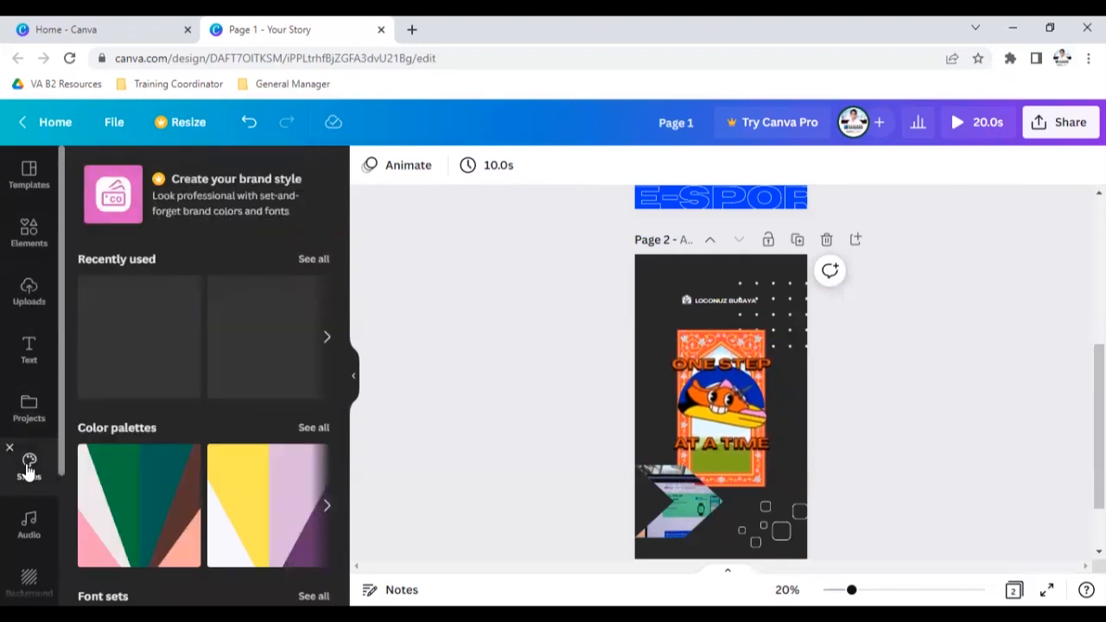
pyautogui.scroll(-3, 216, 424)
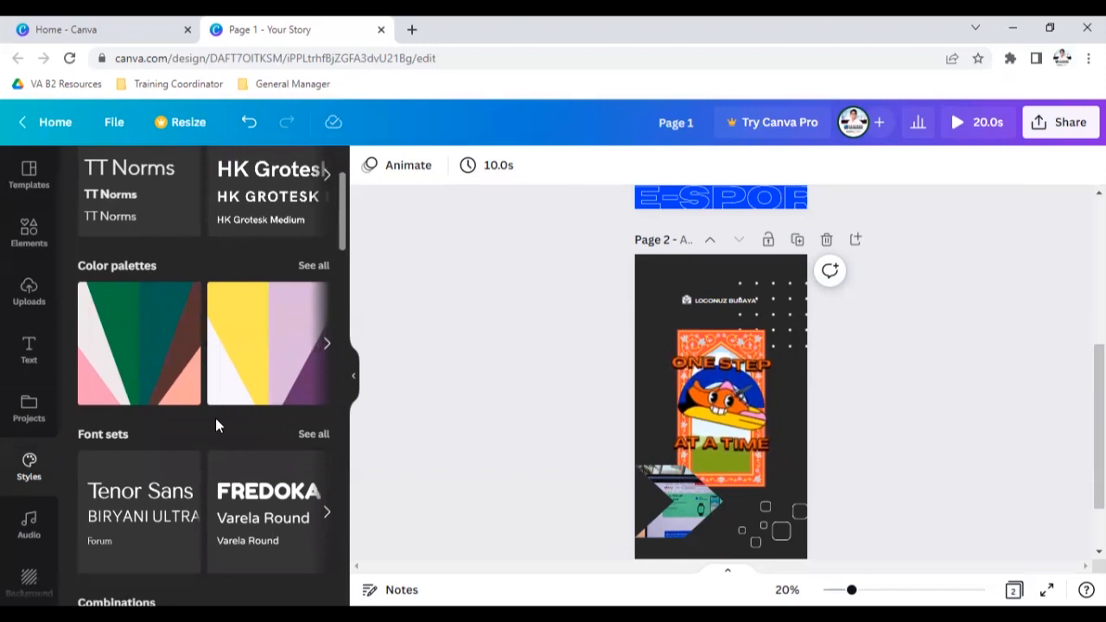
pyautogui.scroll(-3, 215, 419)
pyautogui.scroll(-1, 217, 423)
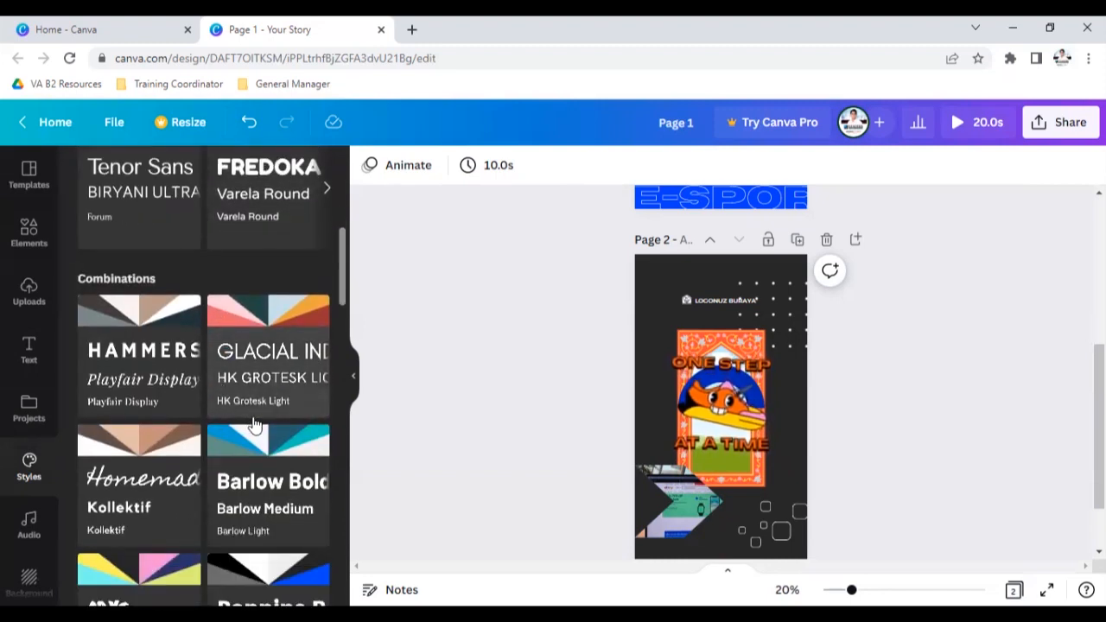
pyautogui.scroll(-1, 250, 427)
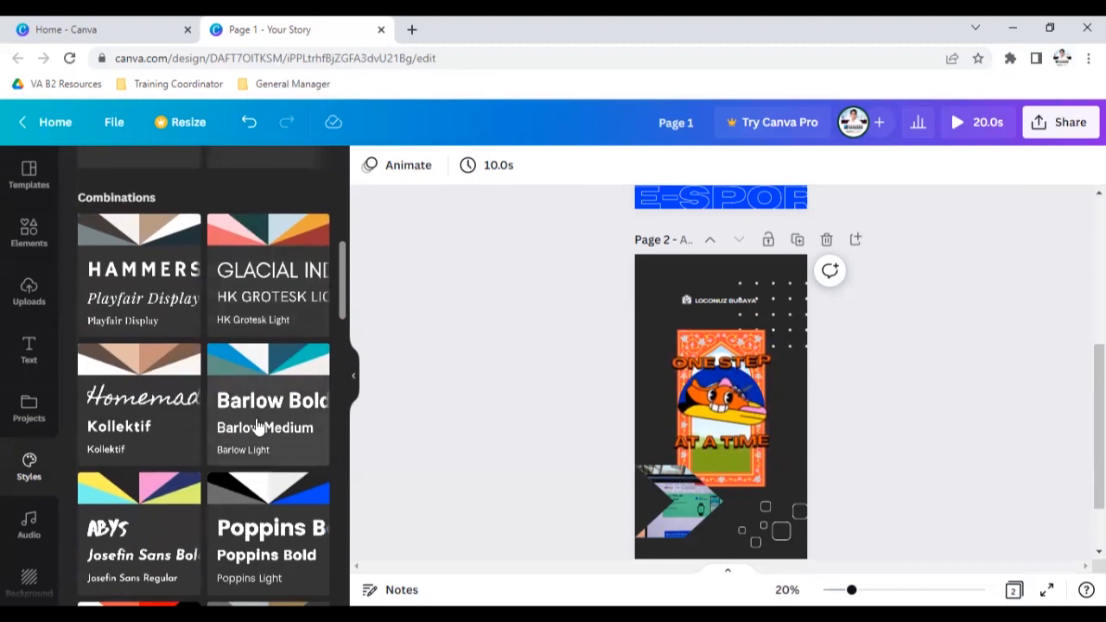
pyautogui.click(136, 433)
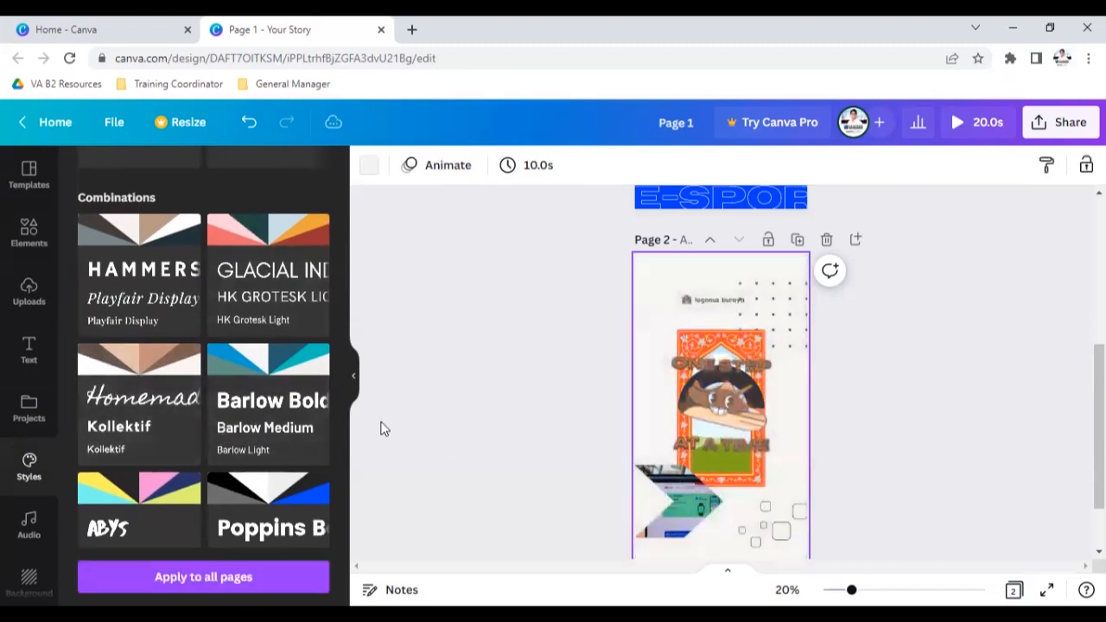
pyautogui.scroll(1, 559, 451)
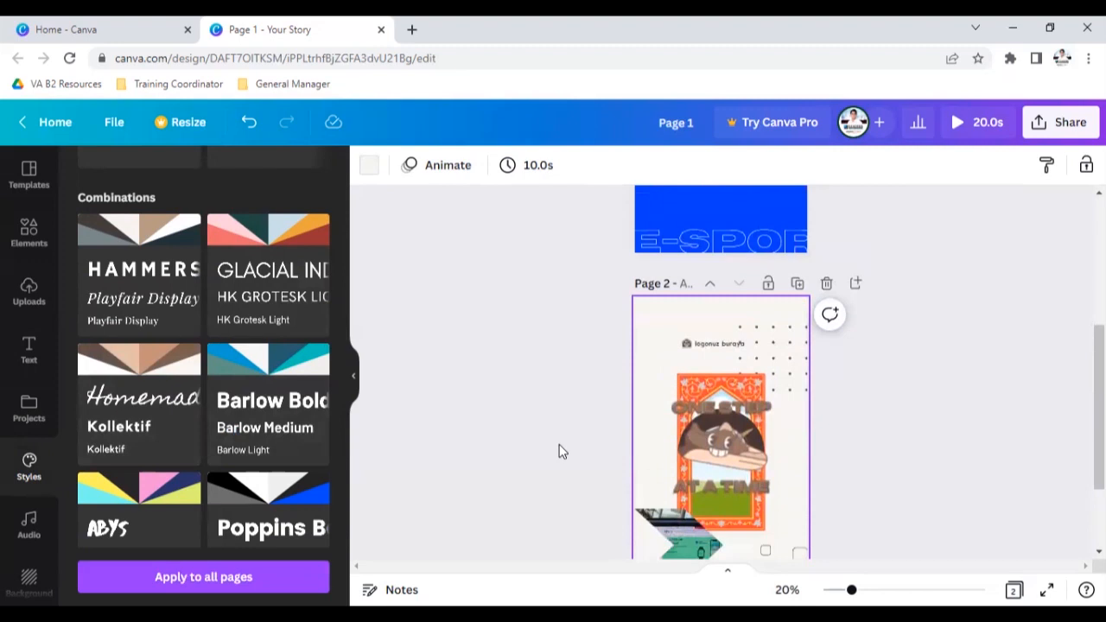
pyautogui.scroll(-3, 559, 450)
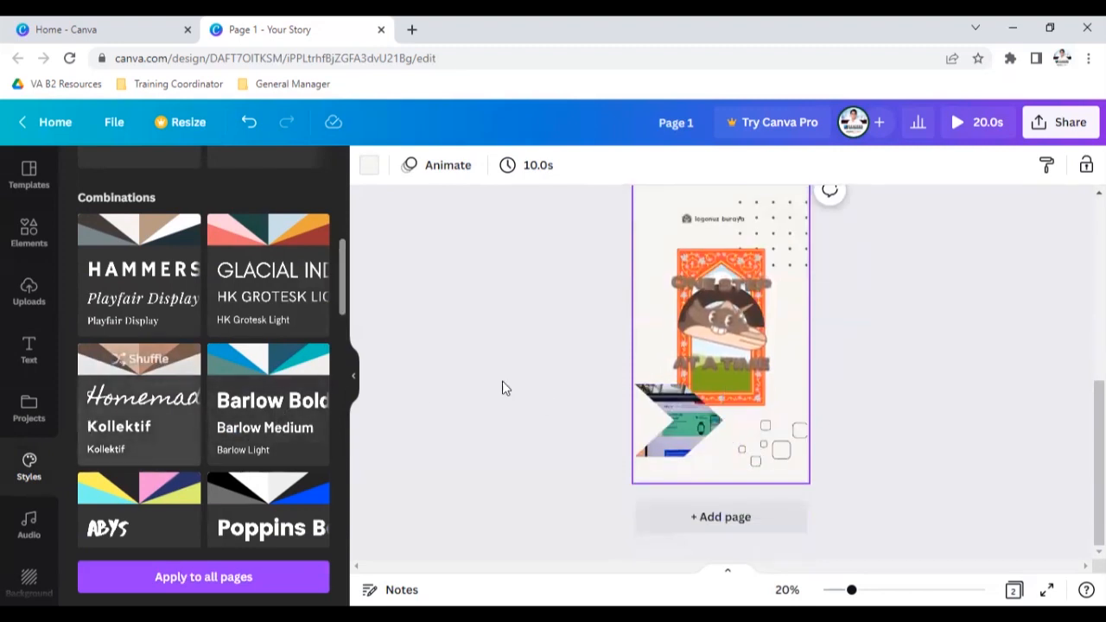
# Step: Add a third page and fill it with the "Dream House" story template
pyautogui.click(698, 517)
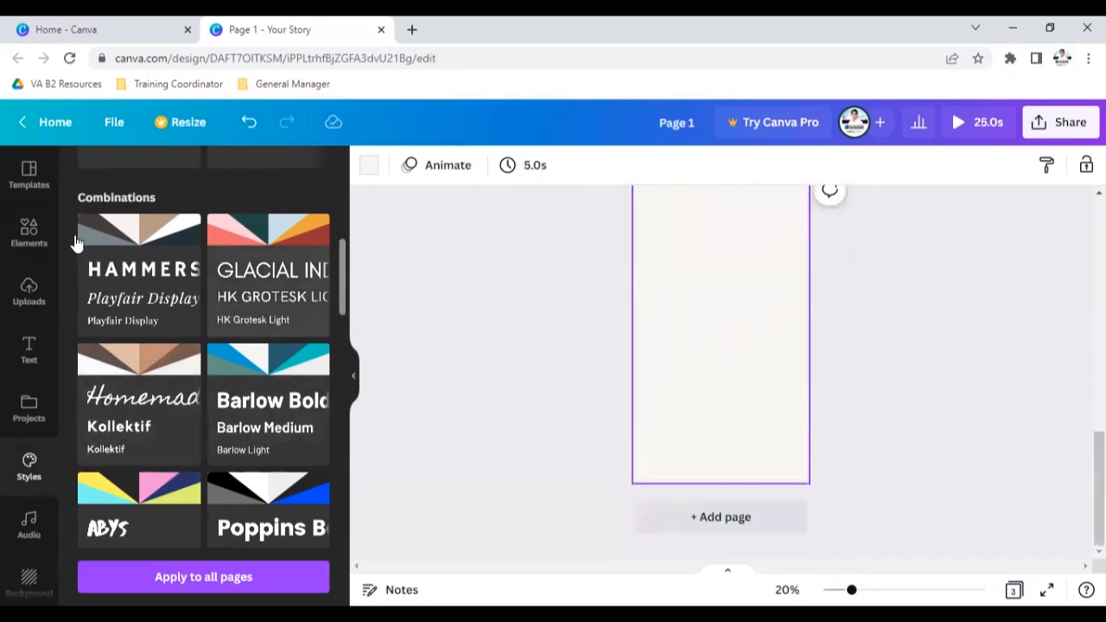
pyautogui.click(26, 183)
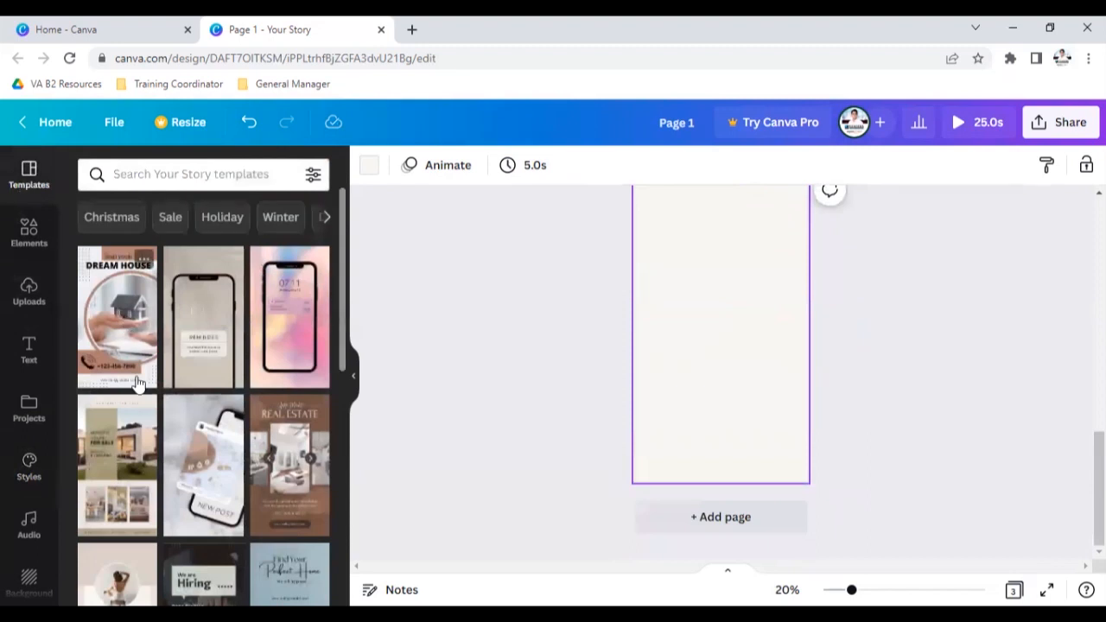
pyautogui.click(136, 354)
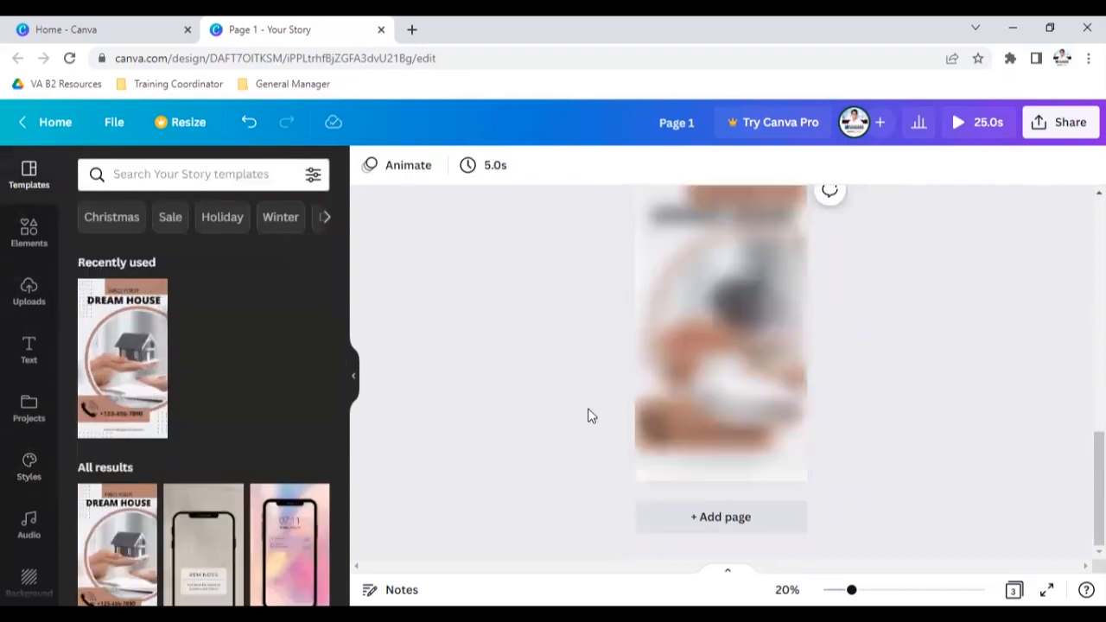
# Step: Try the Barlow Bold and Poppins Bold style combinations on page 3, settle on Bodoni FLF, and browse further combinations
pyautogui.click(30, 467)
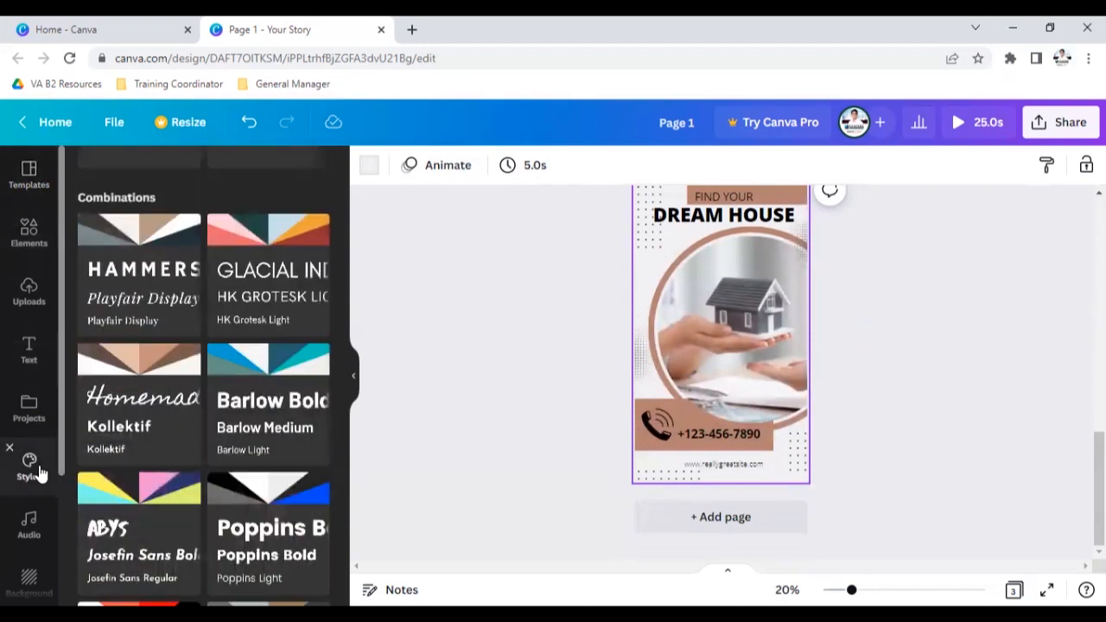
pyautogui.click(267, 367)
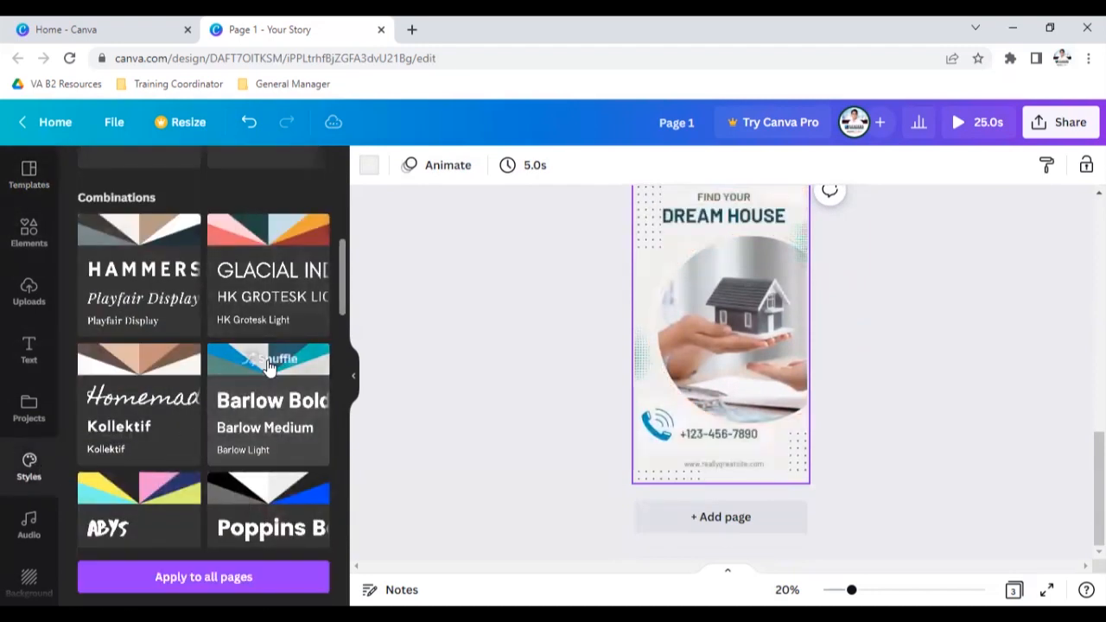
pyautogui.scroll(1, 562, 422)
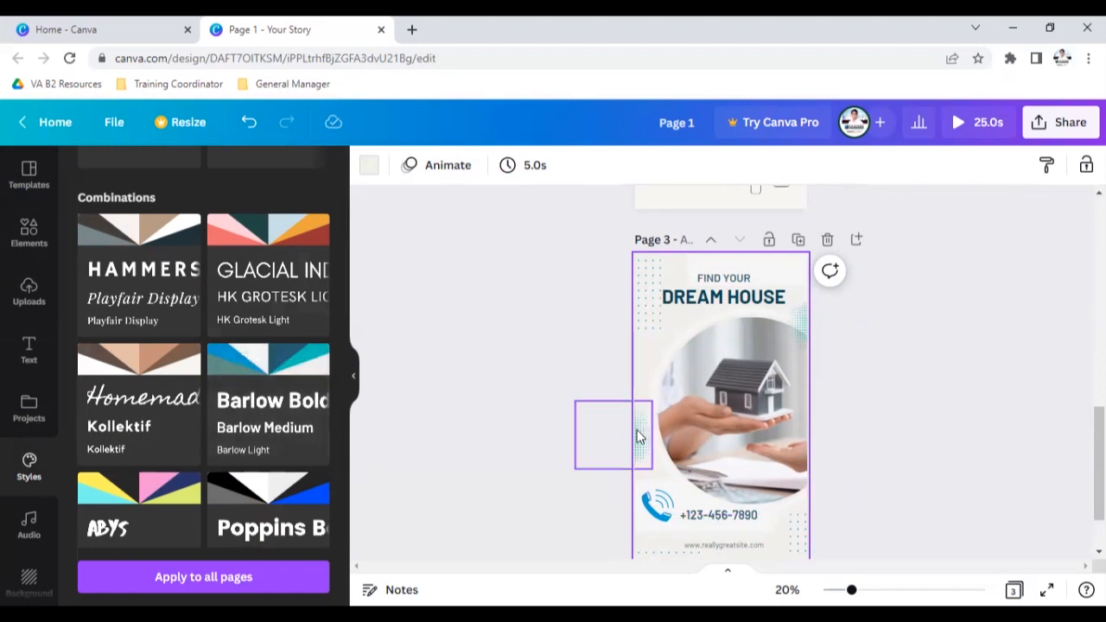
pyautogui.scroll(-1, 388, 428)
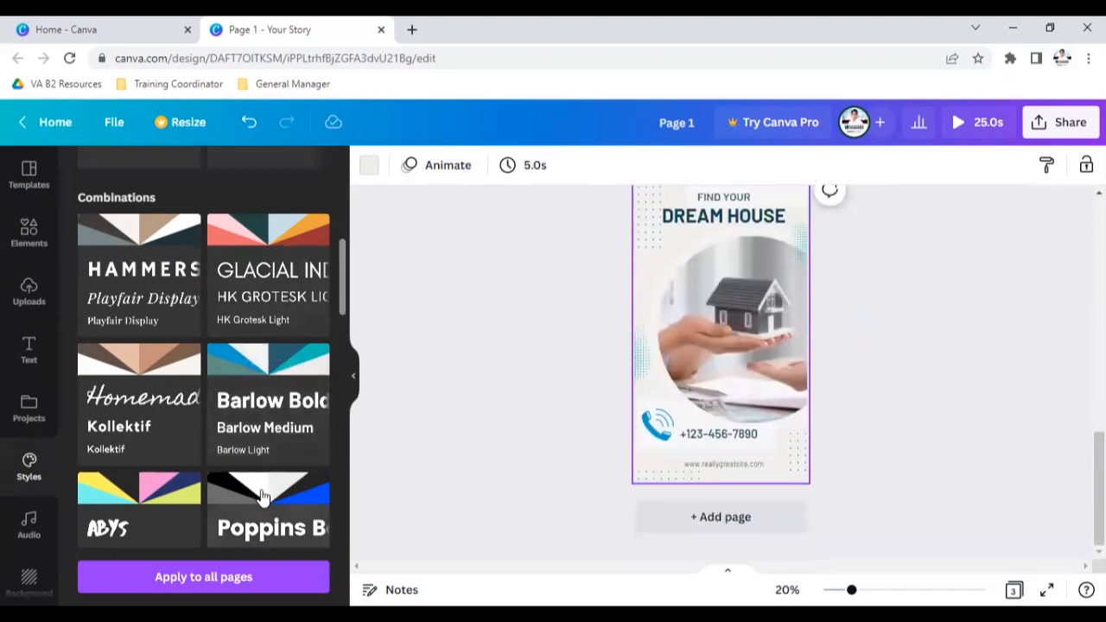
pyautogui.click(264, 494)
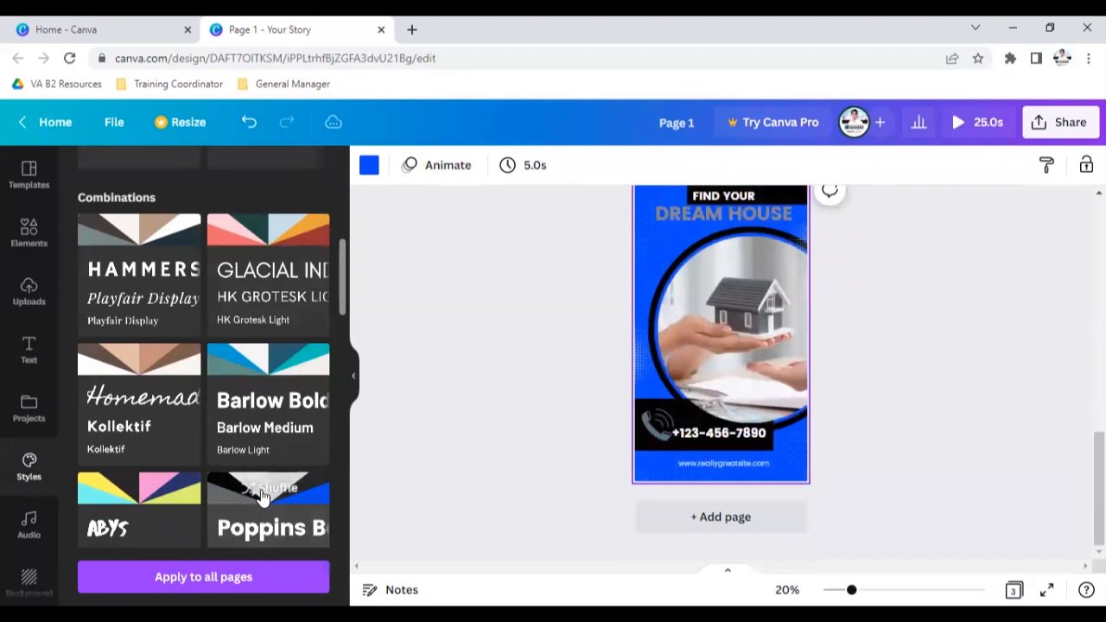
pyautogui.scroll(-2, 266, 457)
pyautogui.click(259, 454)
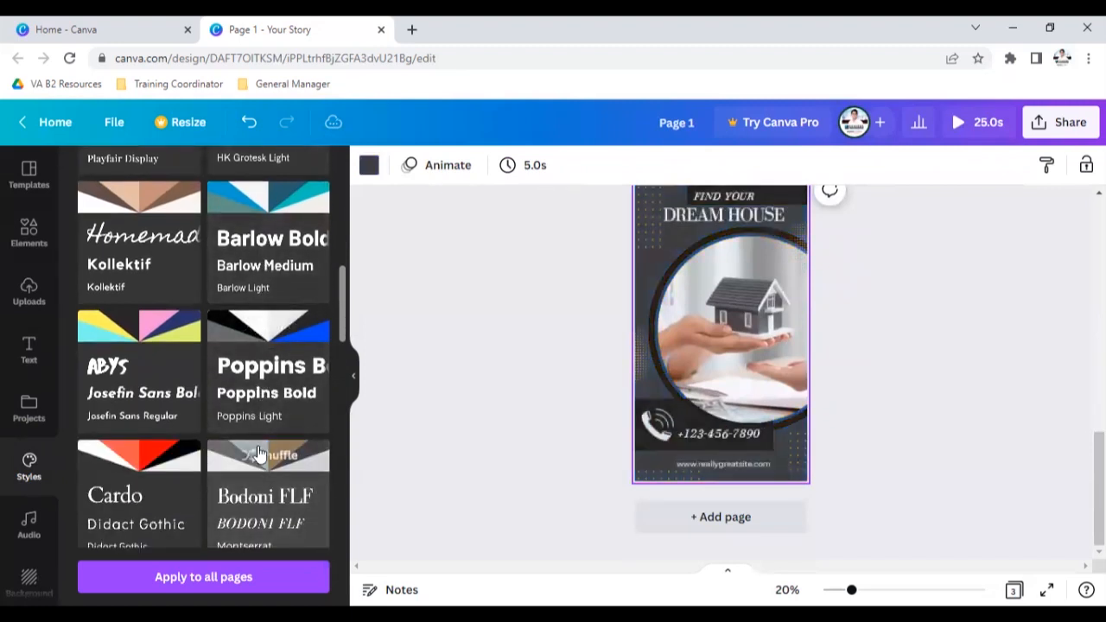
pyautogui.scroll(-3, 260, 454)
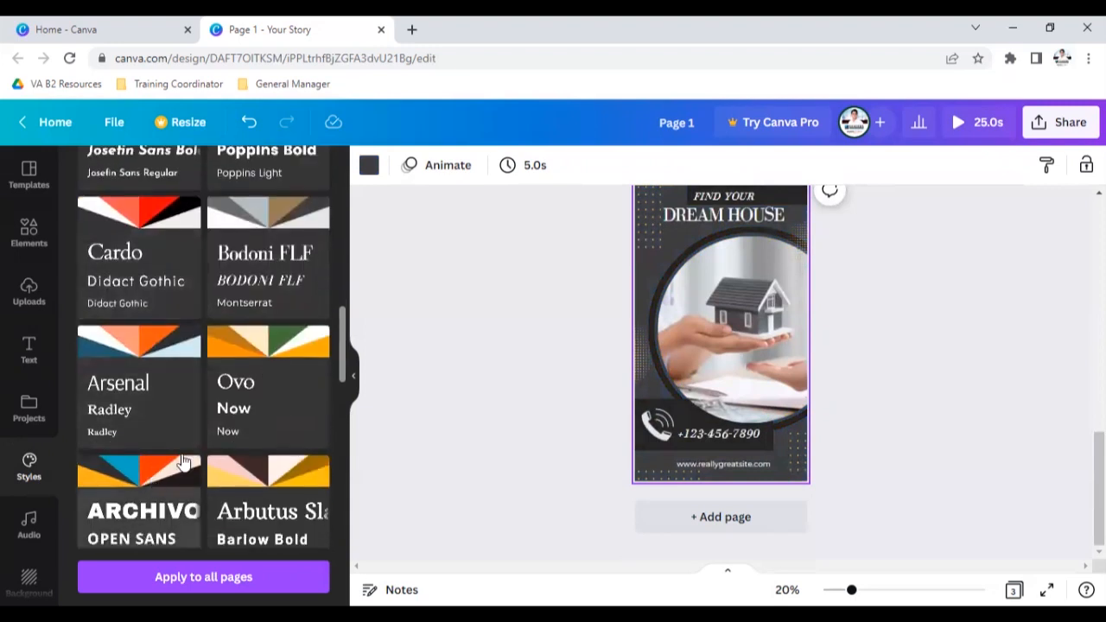
pyautogui.scroll(-3, 250, 400)
pyautogui.scroll(-3, 250, 401)
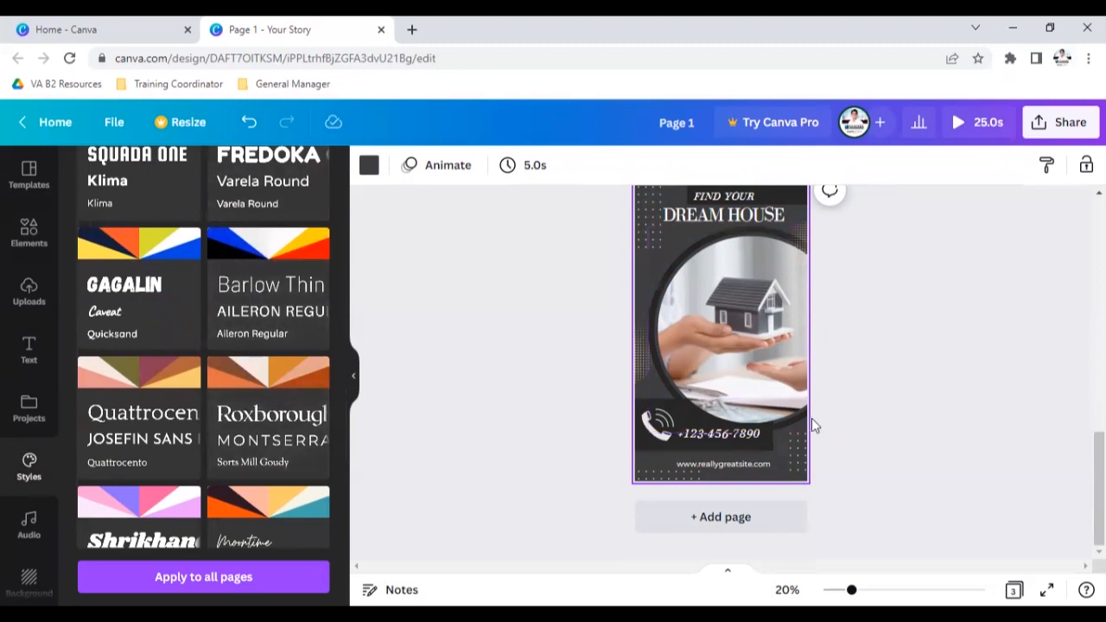
# Step: Look through more style combinations and open the audio library
pyautogui.scroll(1, 687, 437)
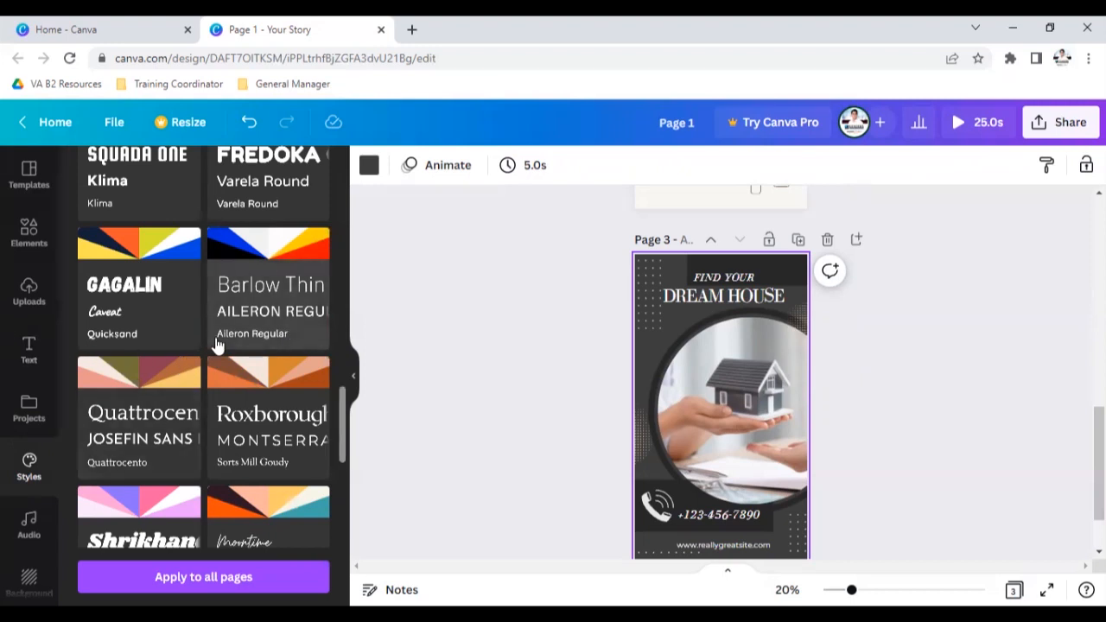
pyautogui.scroll(-2, 217, 346)
pyautogui.scroll(-1, 145, 443)
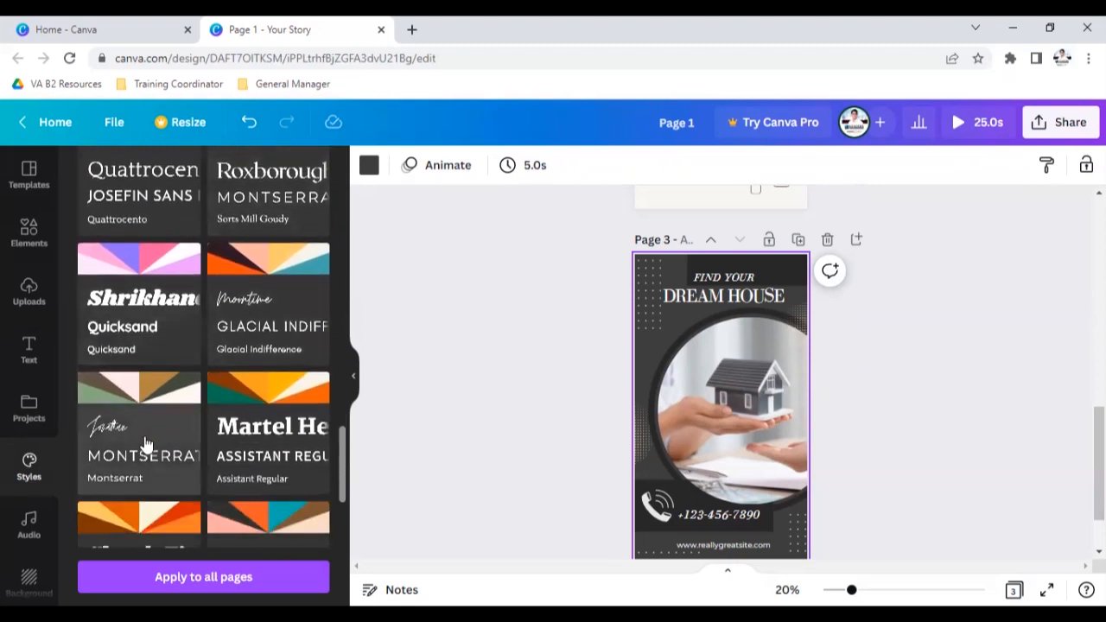
pyautogui.click(31, 523)
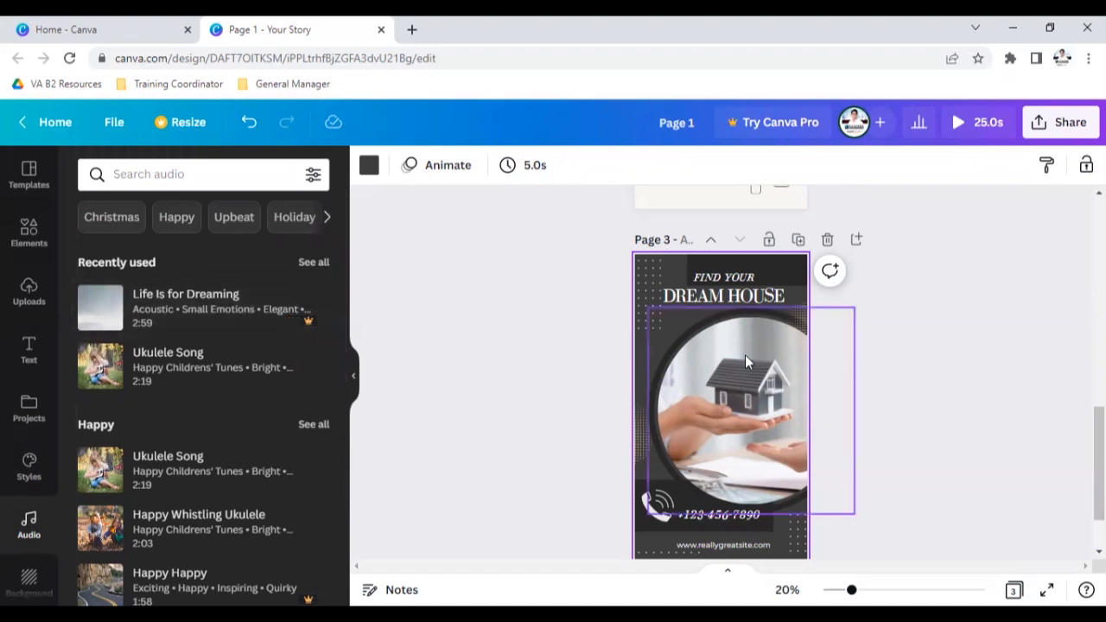
# Step: Delete pages 1 and 2 so that only the "Dream House" page is kept
pyautogui.scroll(10, 578, 365)
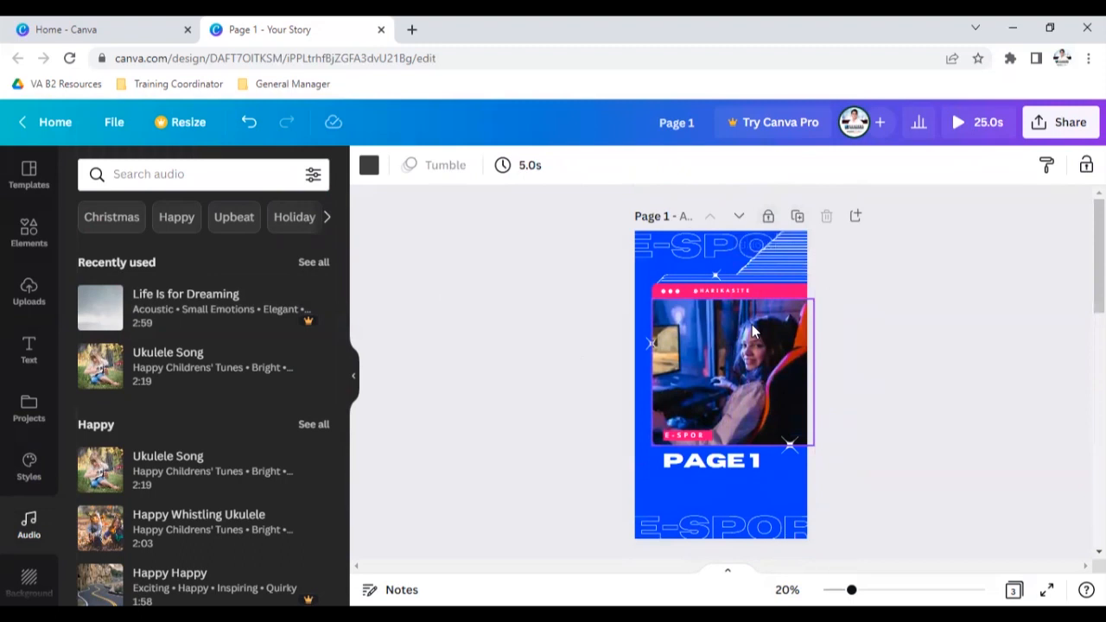
pyautogui.click(825, 217)
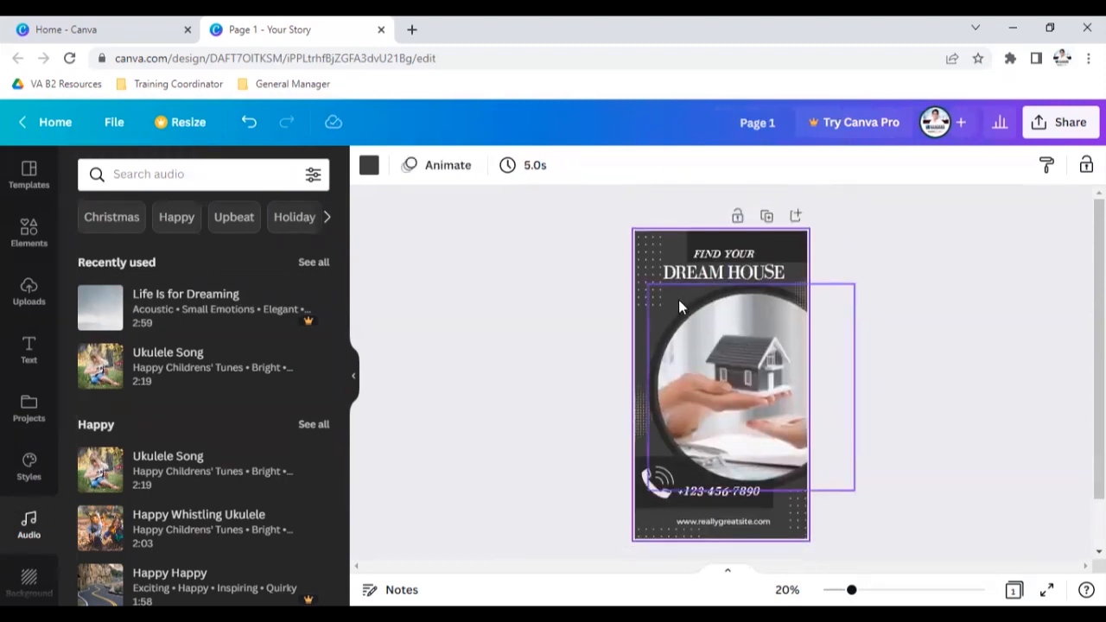
pyautogui.click(652, 304)
pyautogui.click(642, 346)
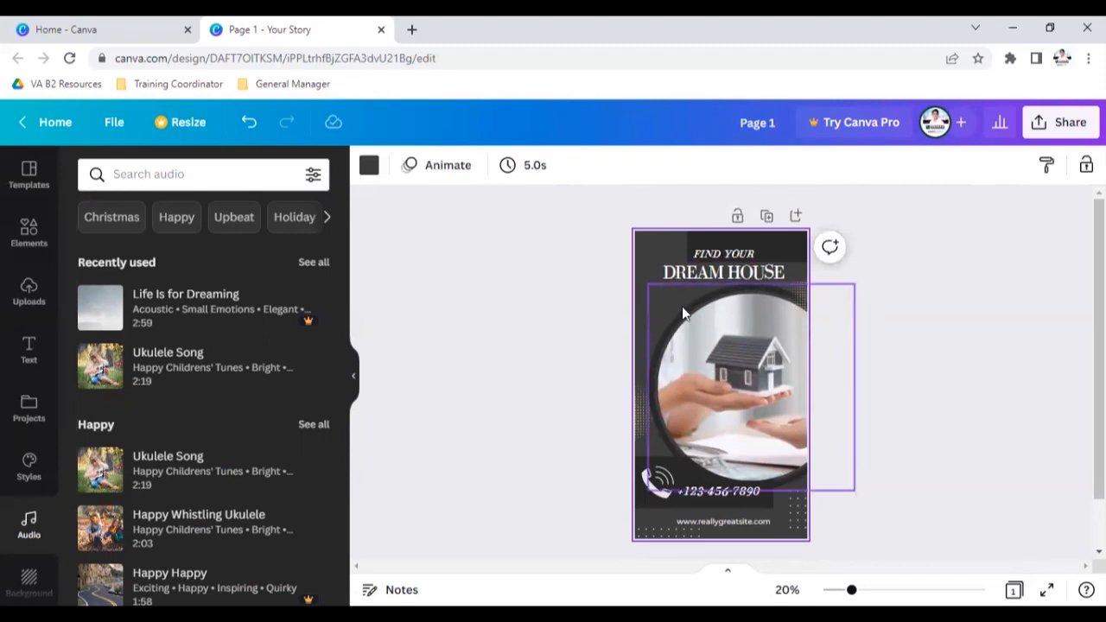
pyautogui.click(681, 308)
pyautogui.hotkey('ctrl', 'z')
# Step: Apply the Pan animation to the round house photo group and the Wipe animation to the phone number bar, both on enter
pyautogui.click(912, 369)
pyautogui.click(790, 248)
pyautogui.click(691, 283)
pyautogui.click(681, 331)
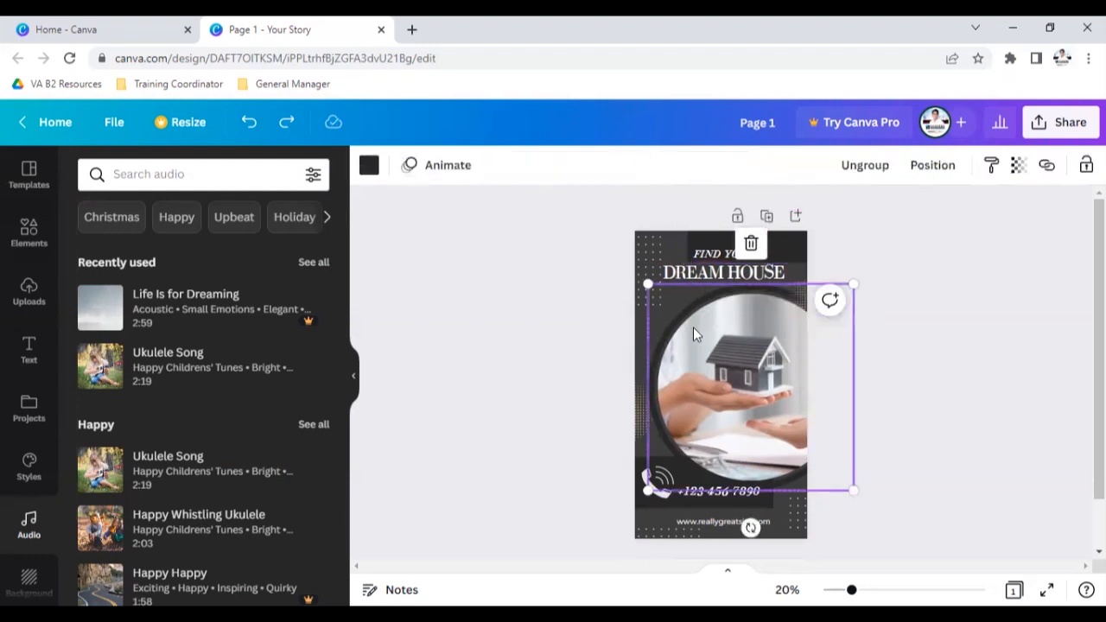
pyautogui.click(413, 174)
pyautogui.click(193, 280)
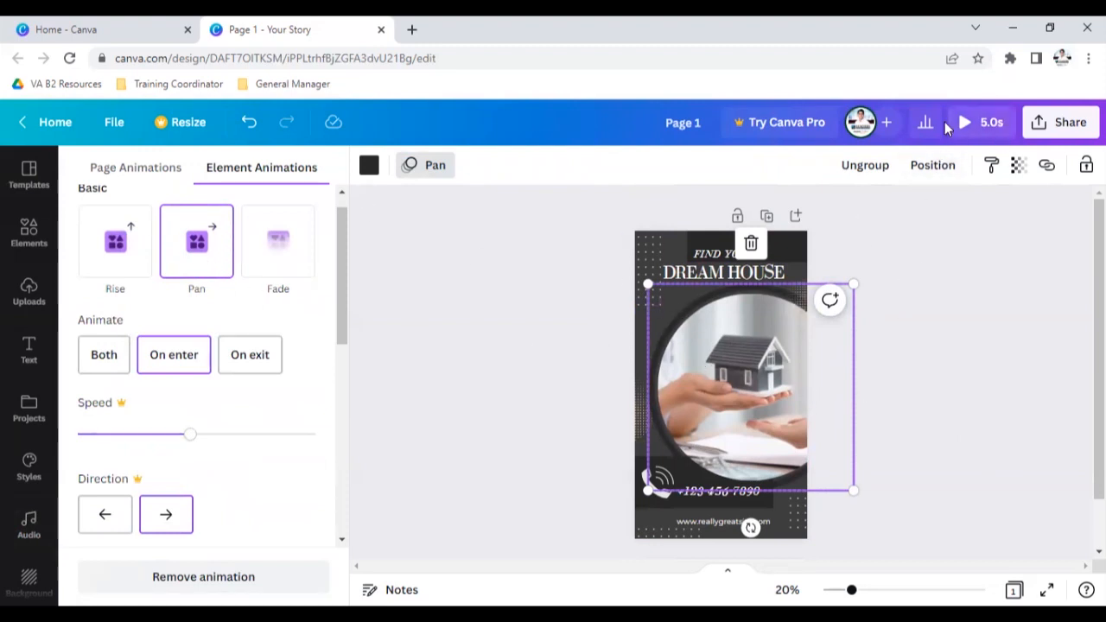
pyautogui.click(651, 496)
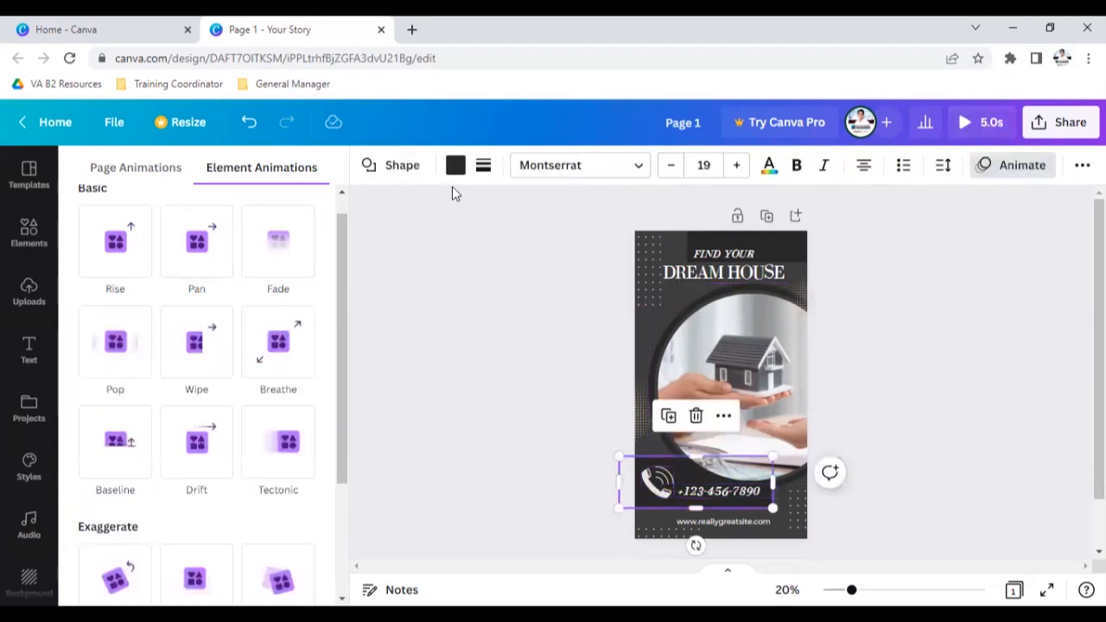
pyautogui.click(198, 365)
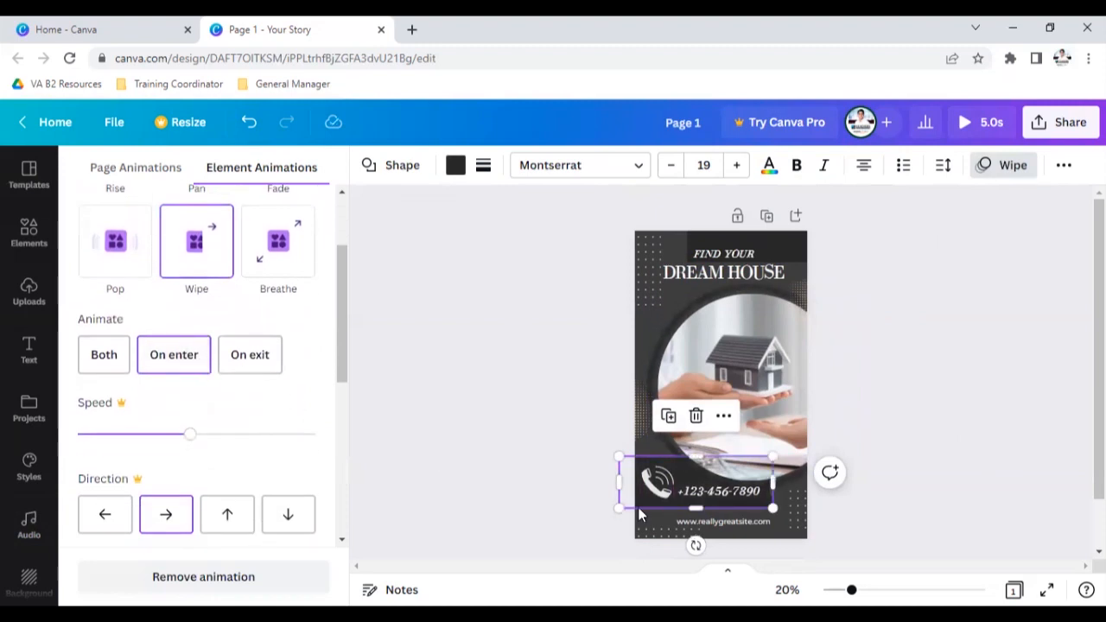
# Step: Apply the Block text animation to the "DREAM HOUSE" heading and the Tumble animation to the dotted pattern in the page's lower corner
pyautogui.click(712, 273)
pyautogui.scroll(-3, 190, 466)
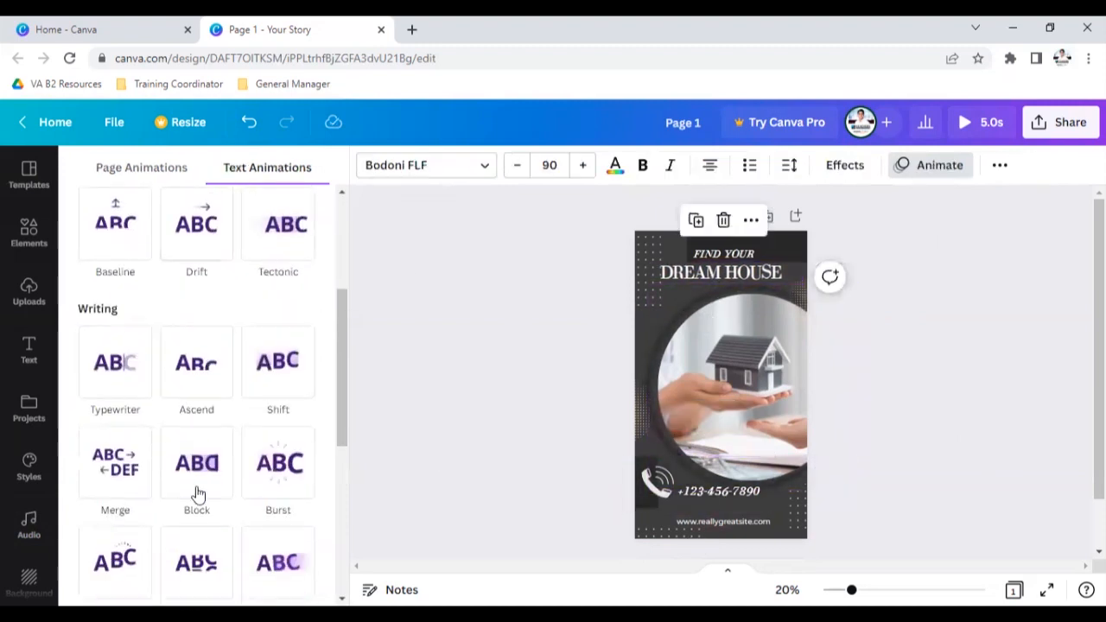
pyautogui.click(197, 493)
pyautogui.click(790, 510)
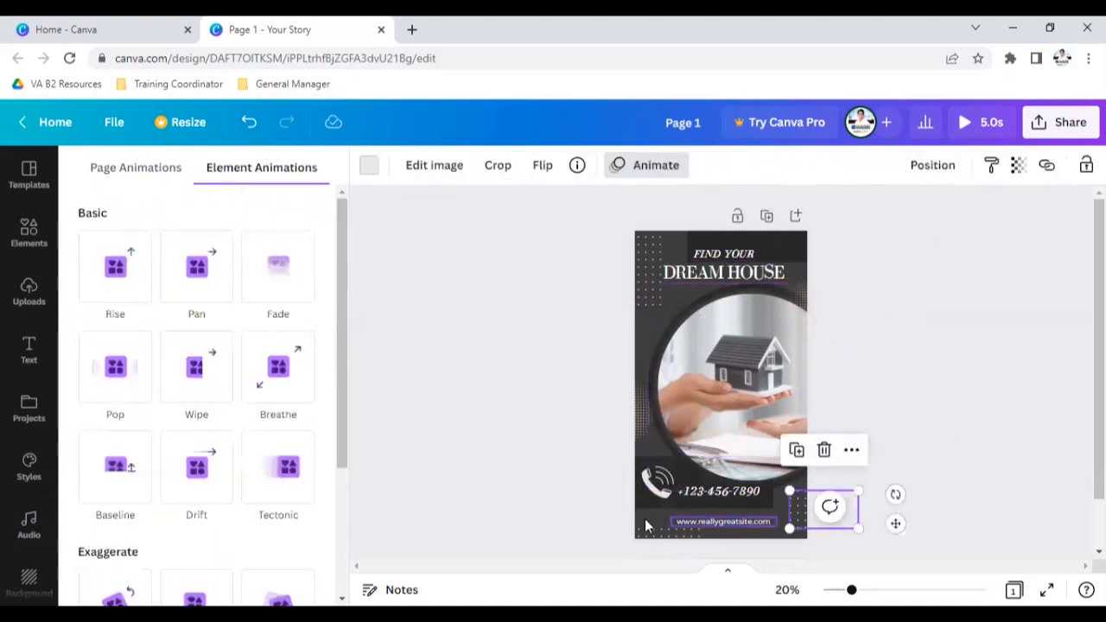
pyautogui.scroll(-5, 94, 389)
pyautogui.click(89, 459)
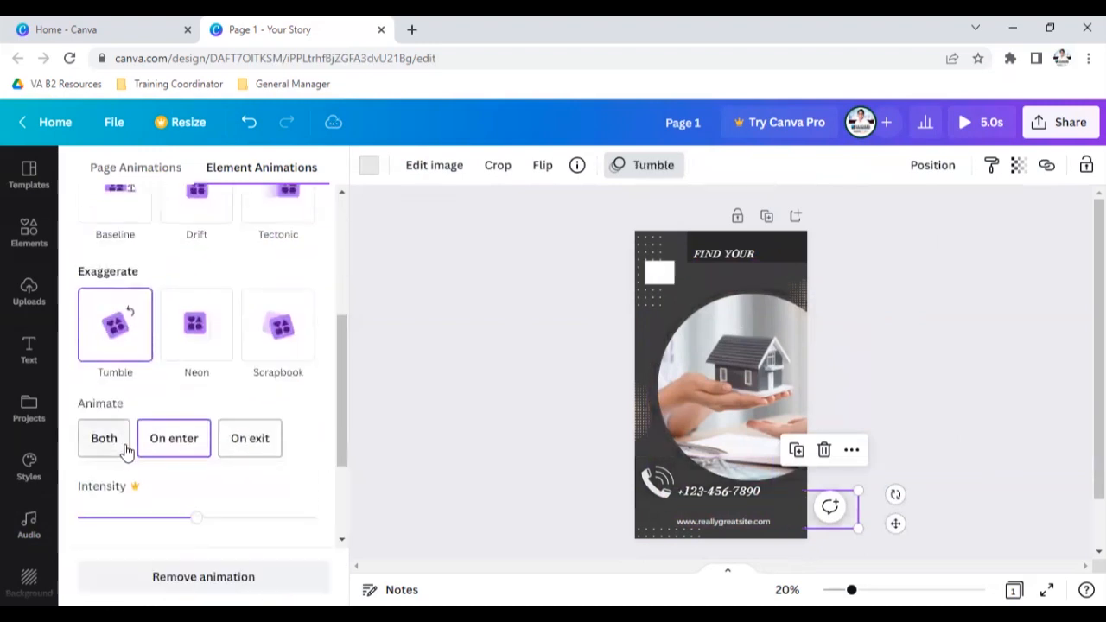
# Step: Play a preview of the animated "Dream House" page and return to the editor
pyautogui.click(670, 272)
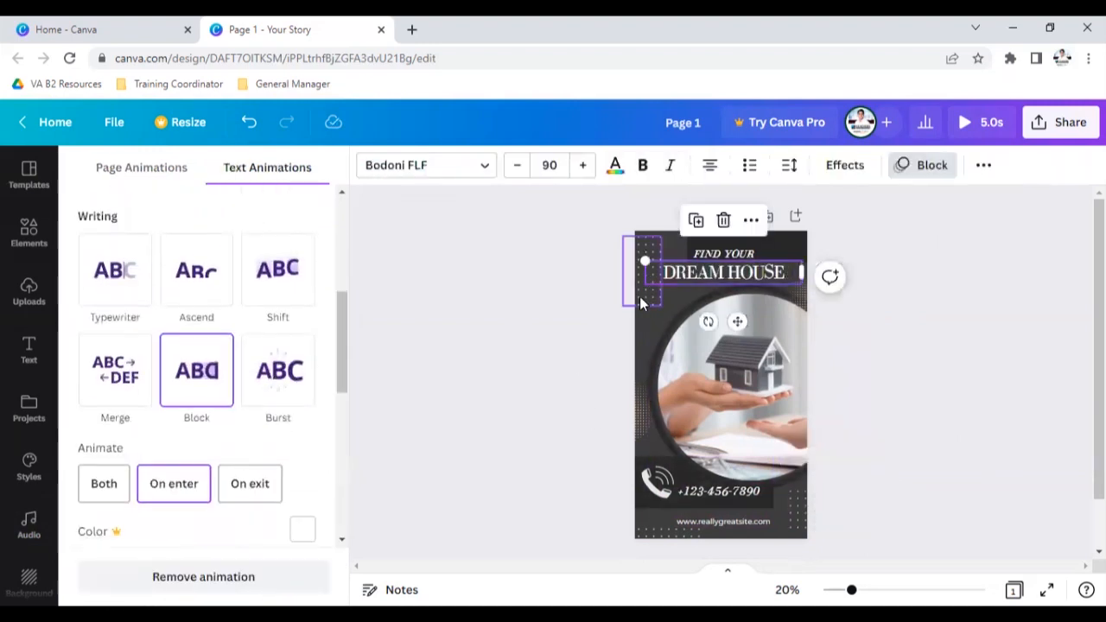
pyautogui.click(639, 298)
pyautogui.click(1002, 126)
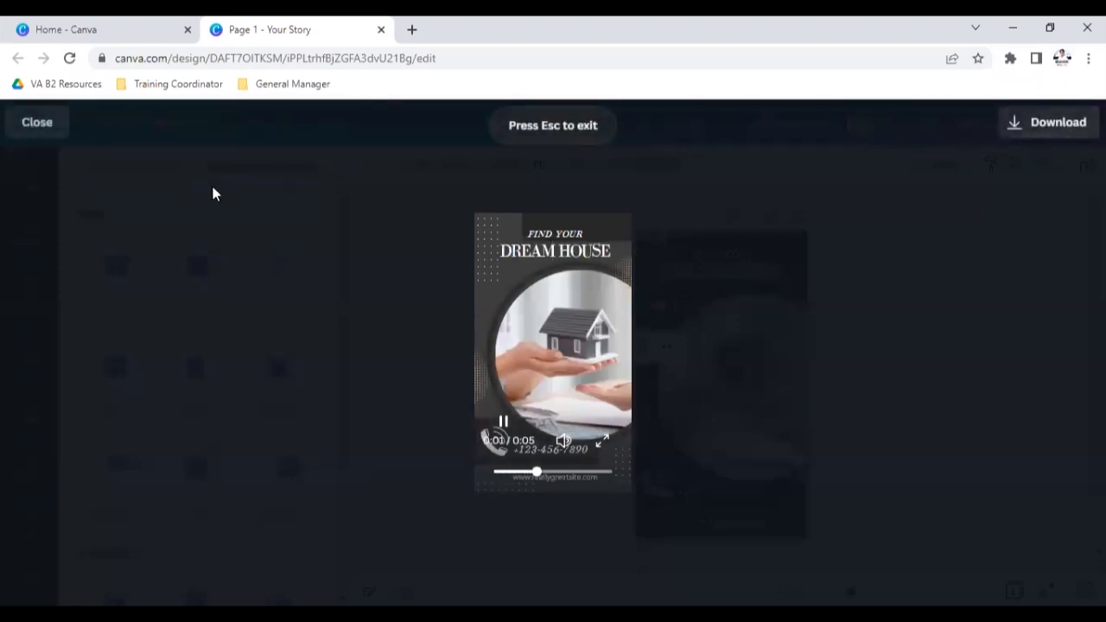
pyautogui.click(36, 126)
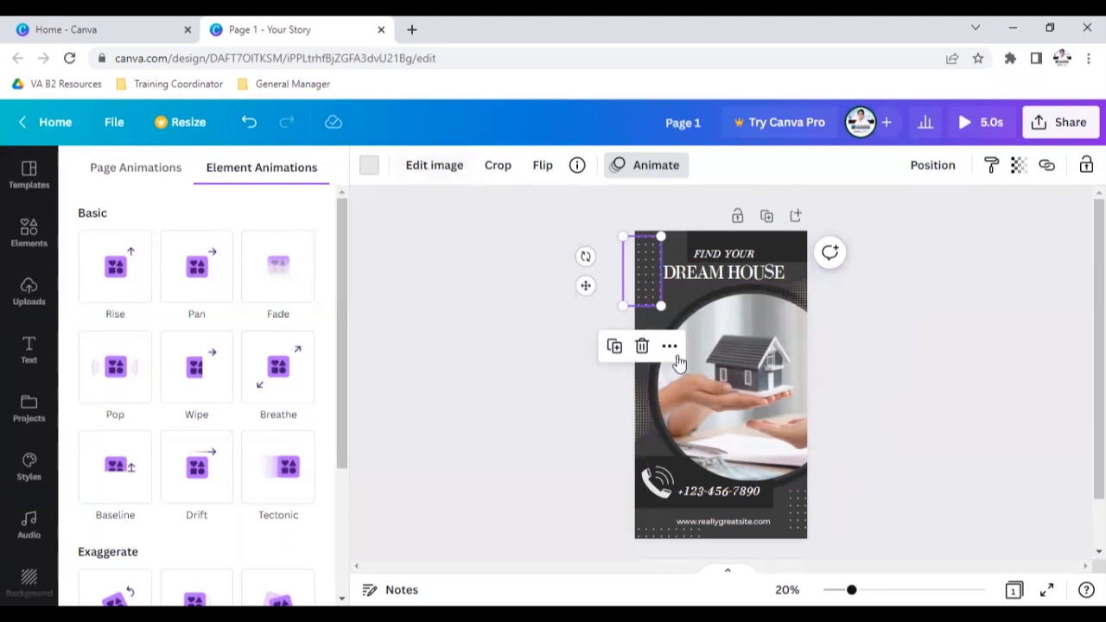
# Step: Browse the audio library and listen to a sample of "Ukulele Song"
pyautogui.click(29, 524)
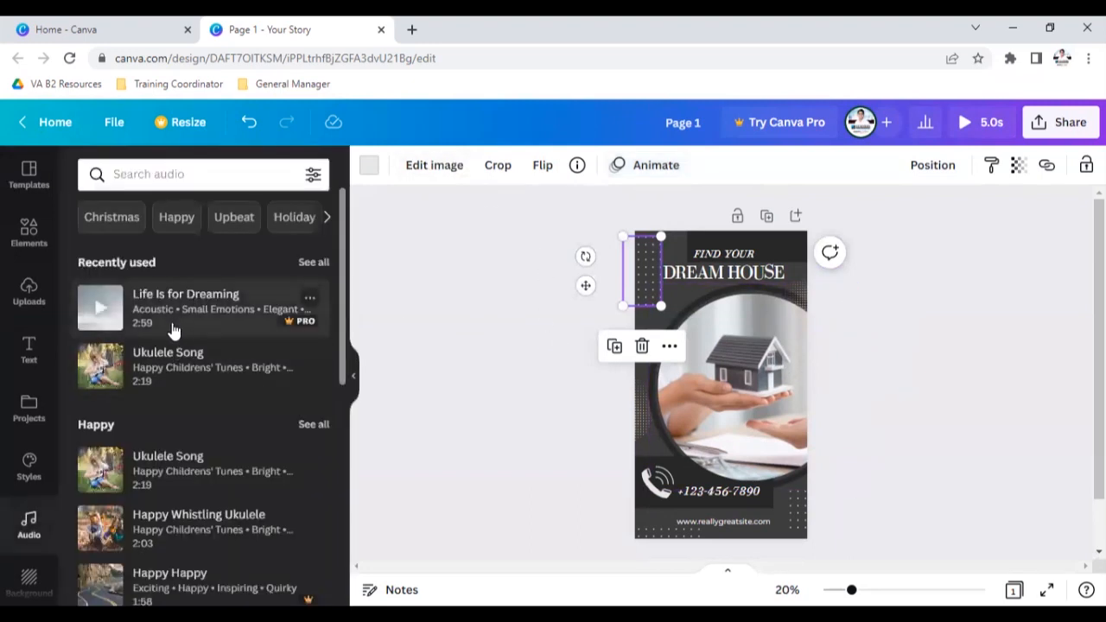
pyautogui.scroll(-1, 177, 382)
pyautogui.scroll(-2, 179, 381)
pyautogui.scroll(3, 324, 501)
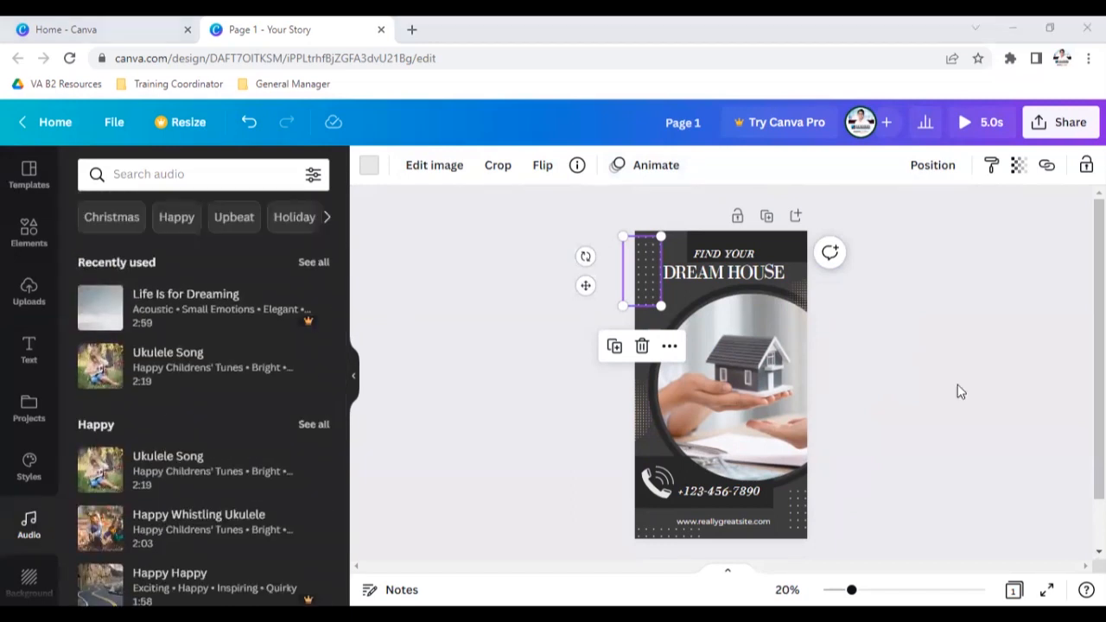
pyautogui.click(103, 367)
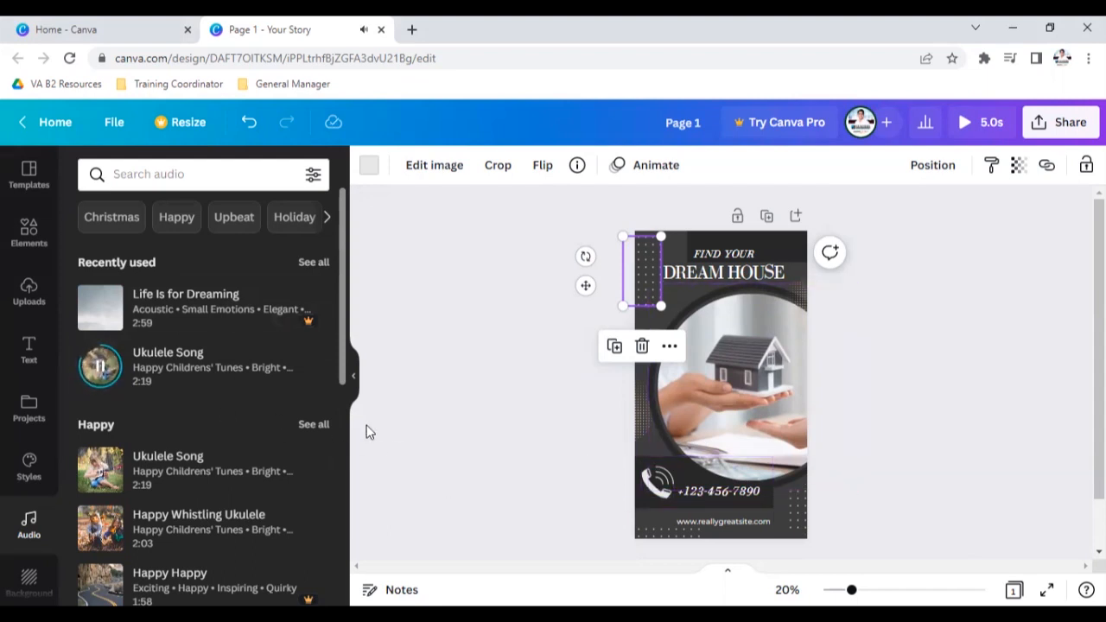
pyautogui.click(118, 382)
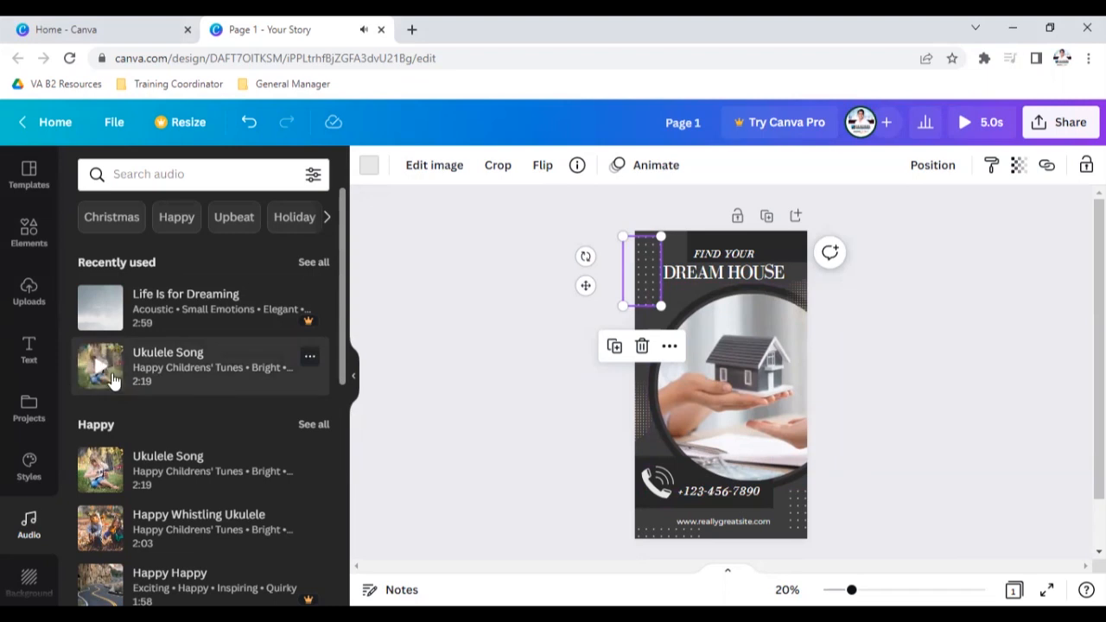
pyautogui.click(101, 371)
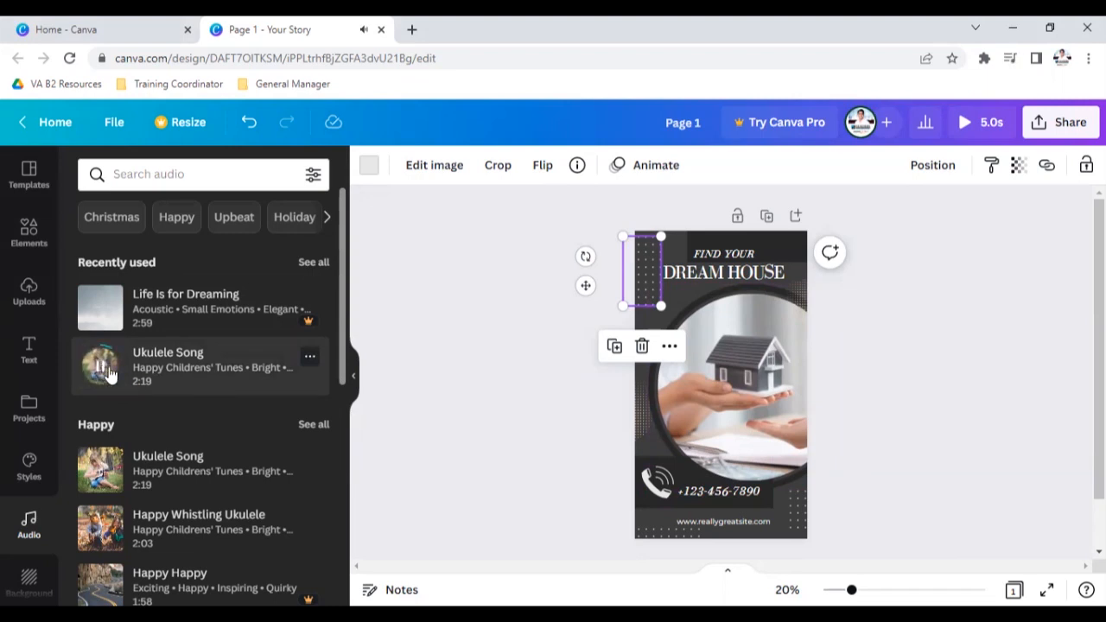
# Step: Add "Ukulele Song" to the design and preview the page with the music
pyautogui.click(180, 377)
pyautogui.scroll(-1, 614, 444)
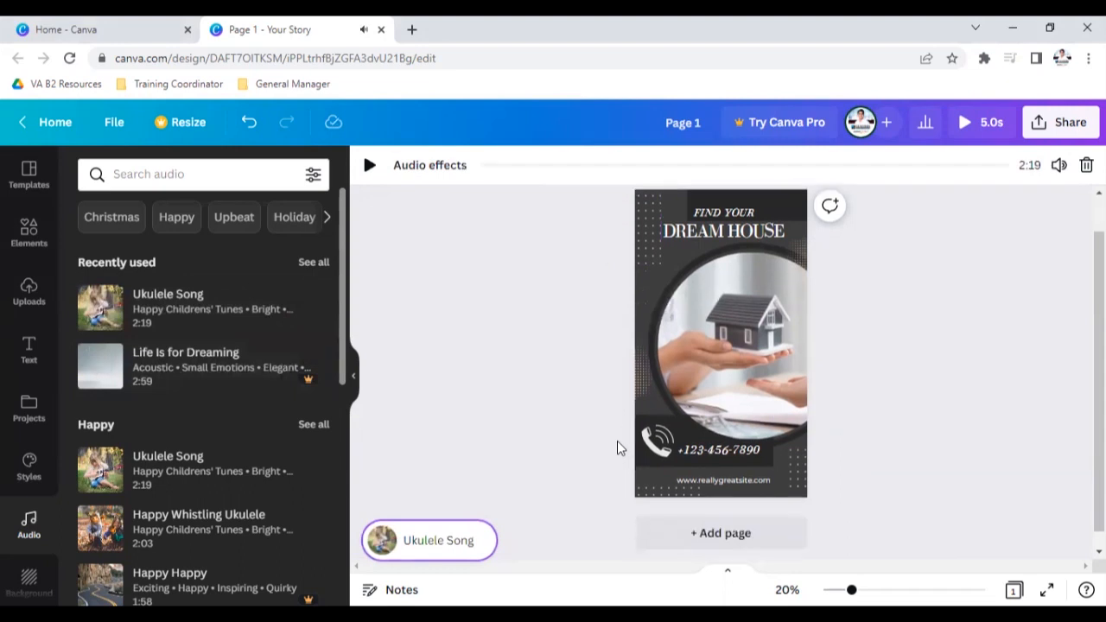
pyautogui.click(484, 545)
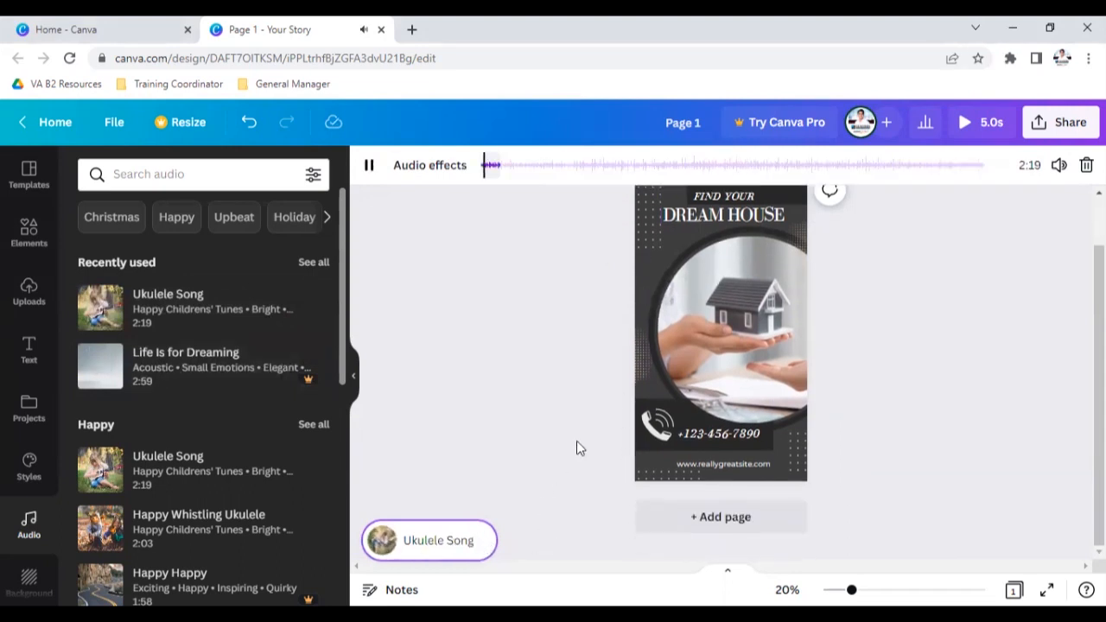
pyautogui.scroll(1, 507, 361)
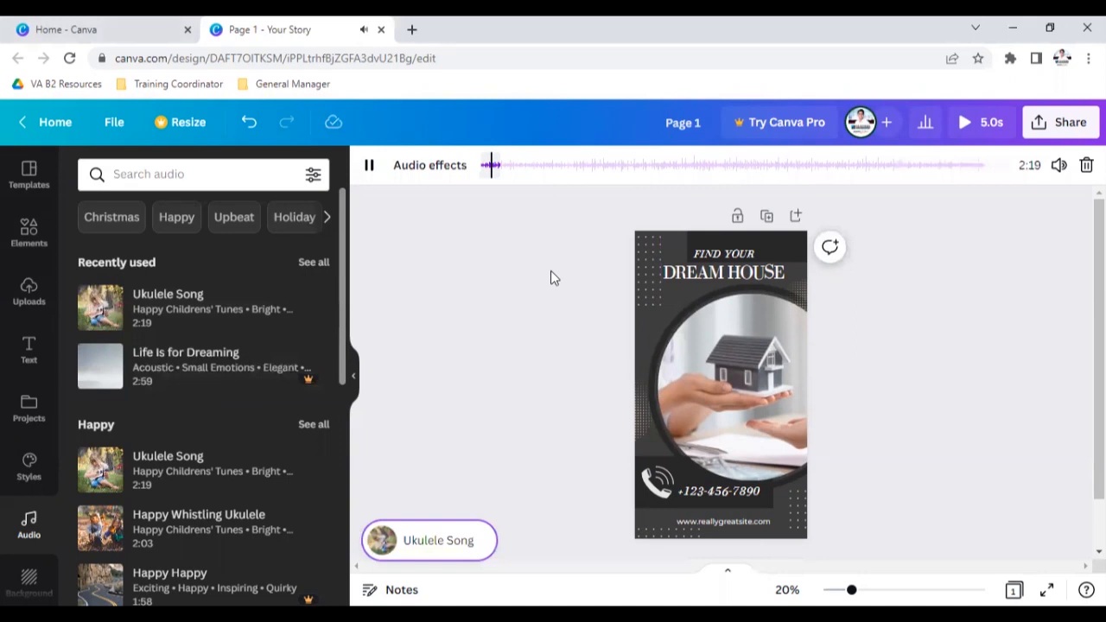
pyautogui.click(980, 122)
pyautogui.click(37, 121)
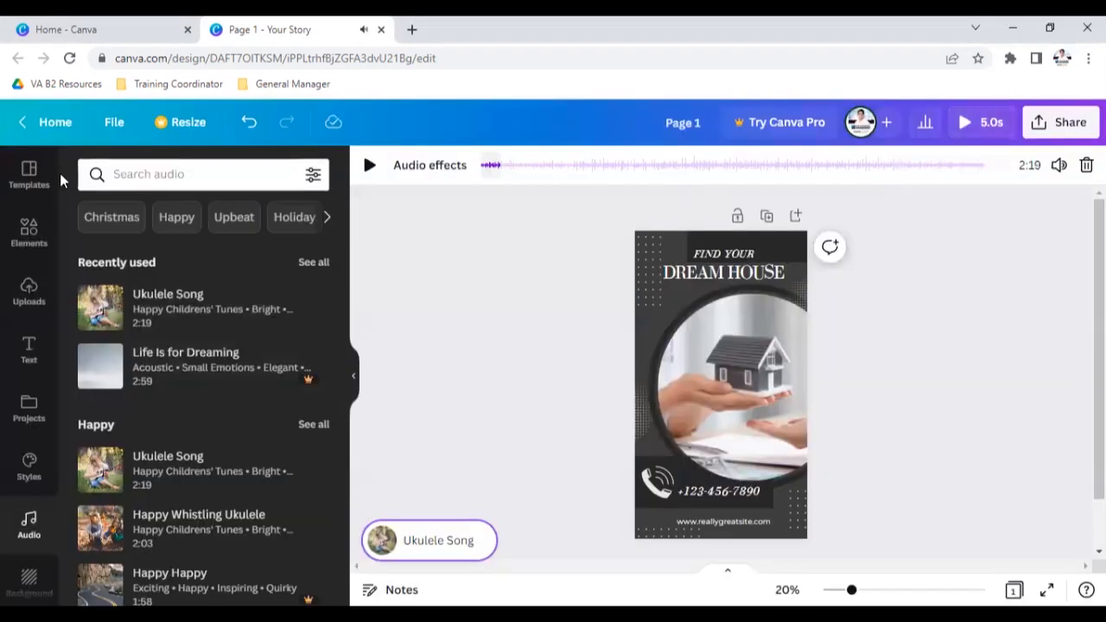
# Step: Set the page's timing to 60 seconds
pyautogui.click(893, 224)
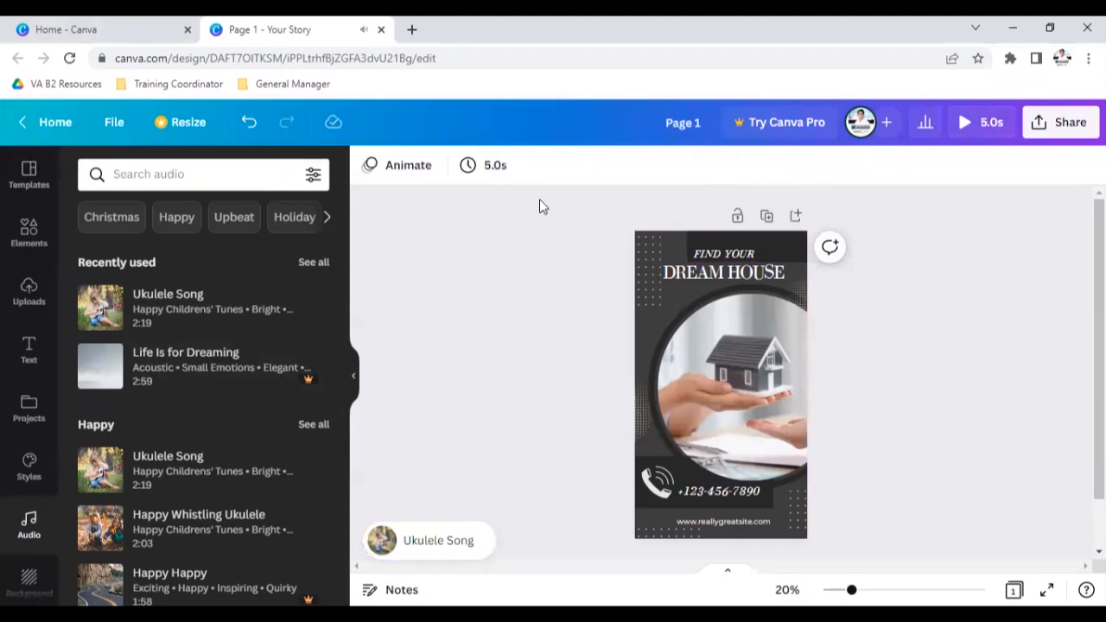
pyautogui.click(471, 172)
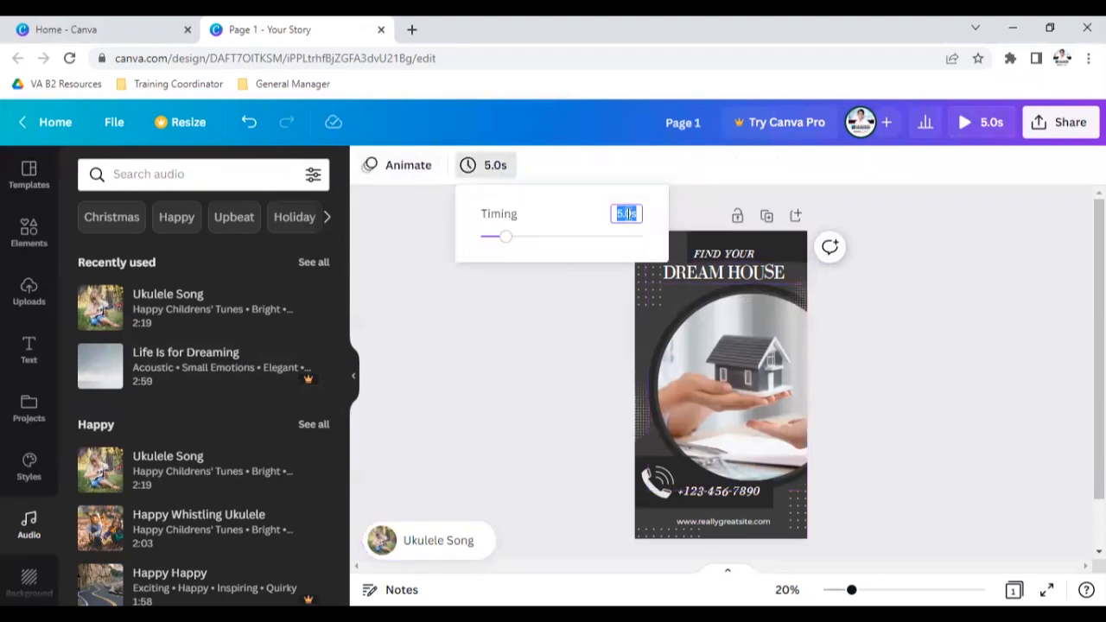
pyautogui.write('60')
pyautogui.press('Return')
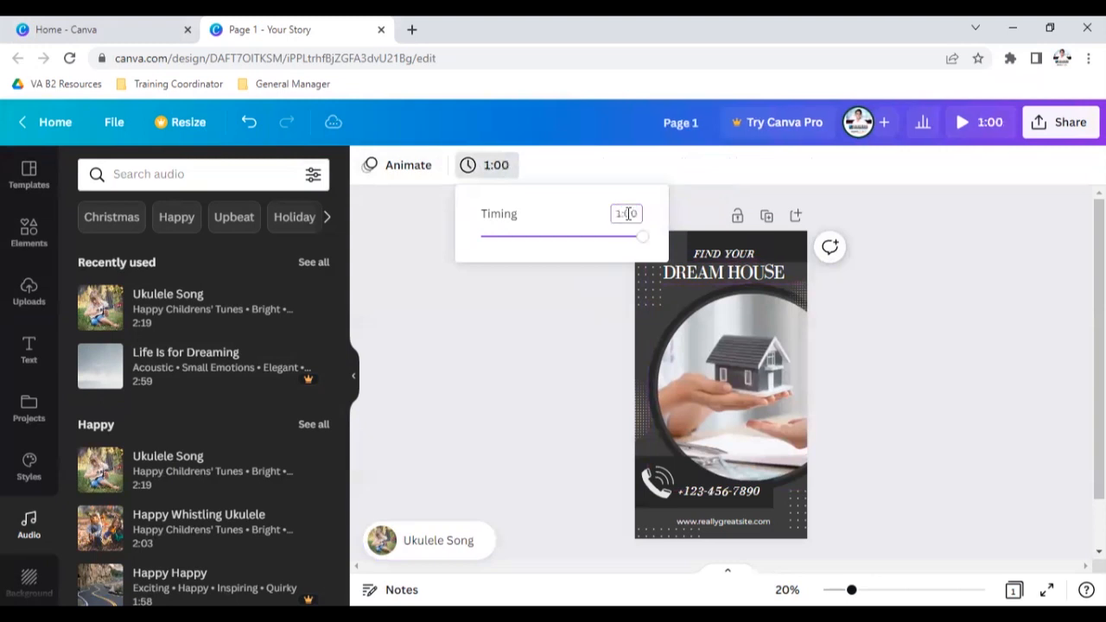
# Step: Shift the used segment of the "Ukulele Song" track to a later part of its waveform
pyautogui.click(476, 538)
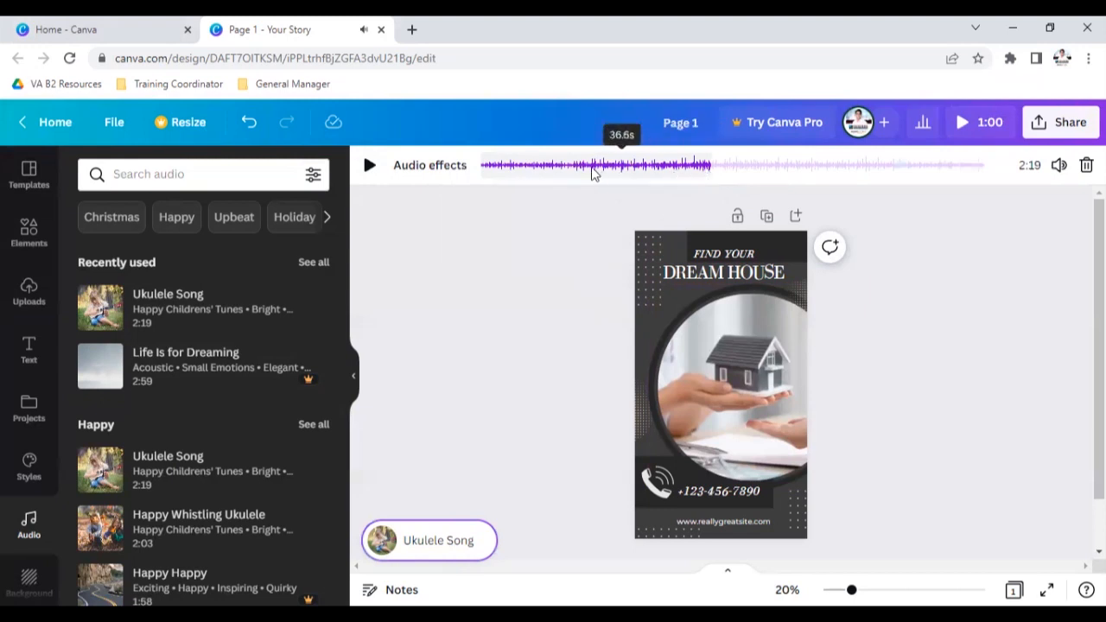
pyautogui.moveTo(545, 172); pyautogui.dragTo(794, 179)
pyautogui.moveTo(879, 167); pyautogui.dragTo(901, 183)
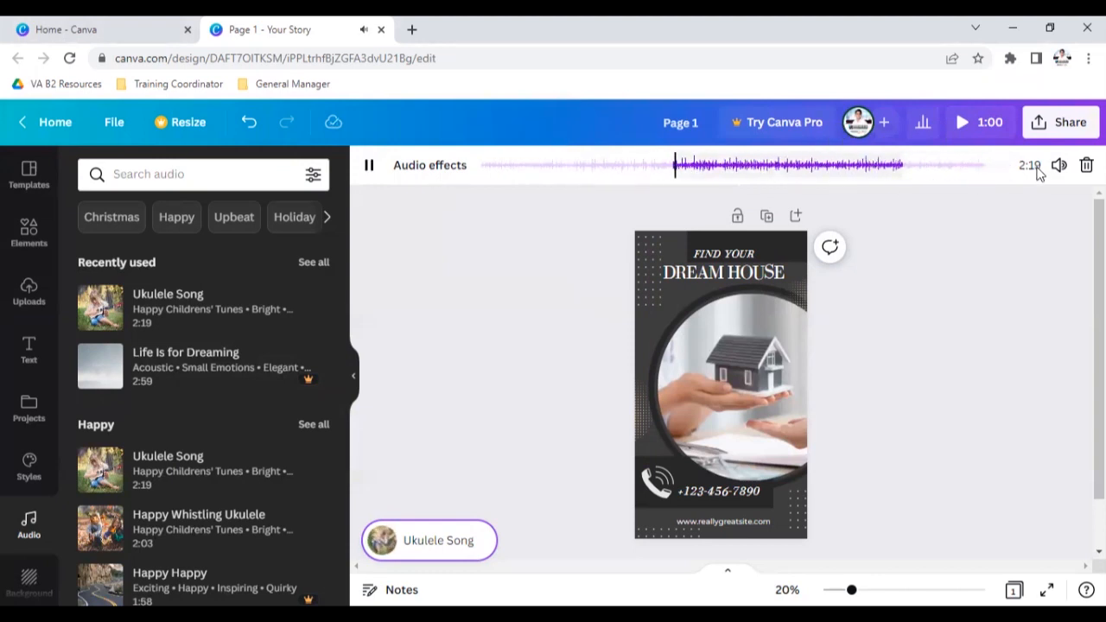
# Step: Lower the volume of the "Ukulele Song" track to 27 and reduce it a little further
pyautogui.click(1061, 168)
pyautogui.moveTo(1046, 239); pyautogui.dragTo(873, 253)
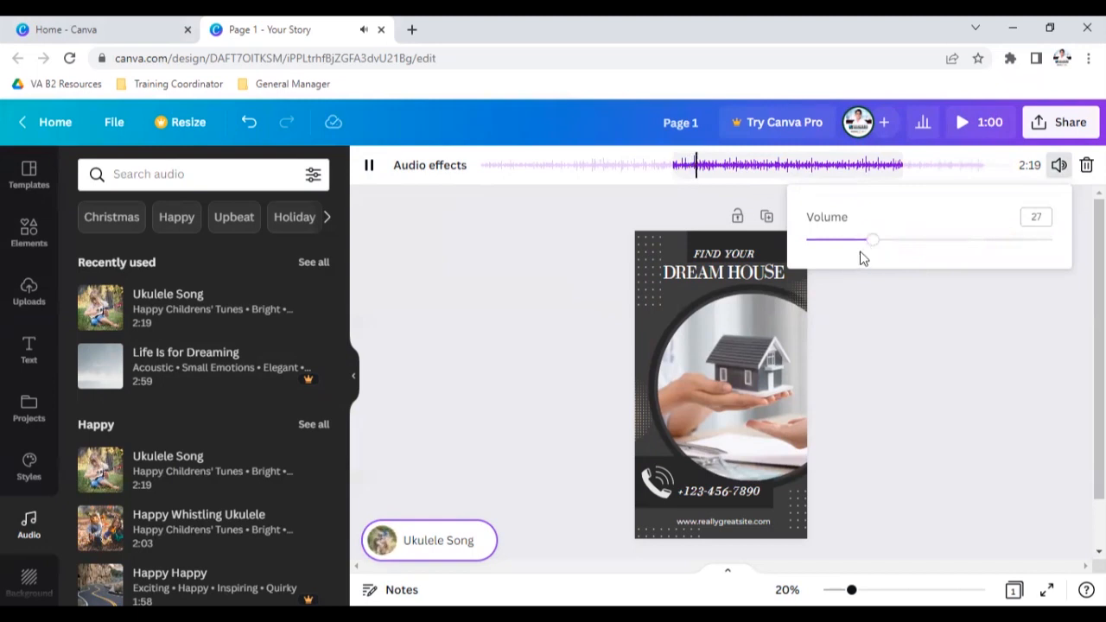
pyautogui.click(537, 268)
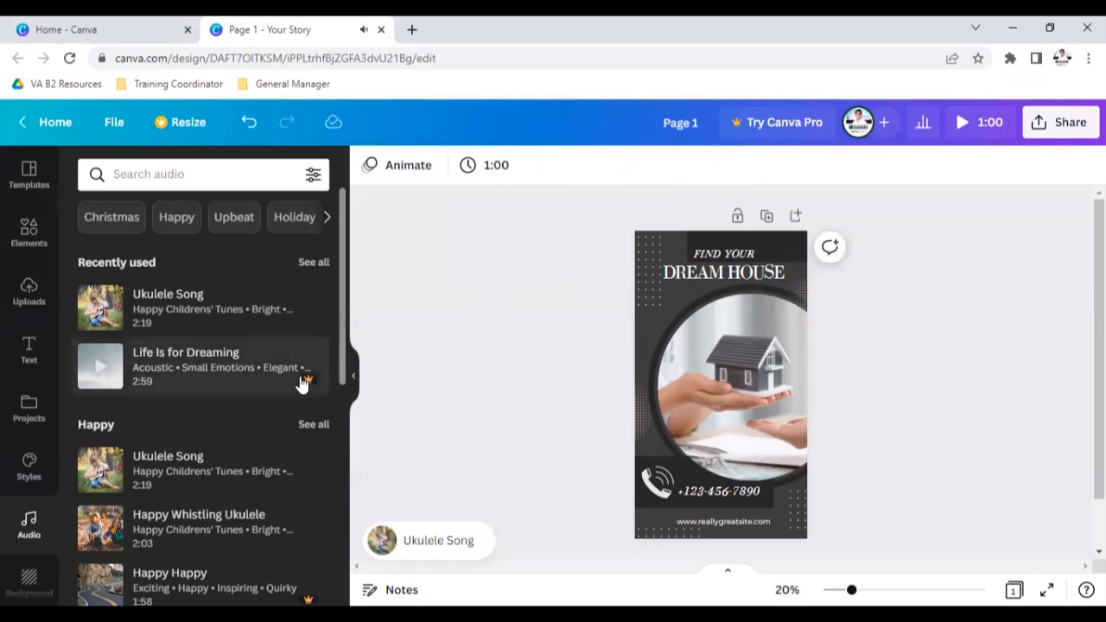
pyautogui.click(437, 536)
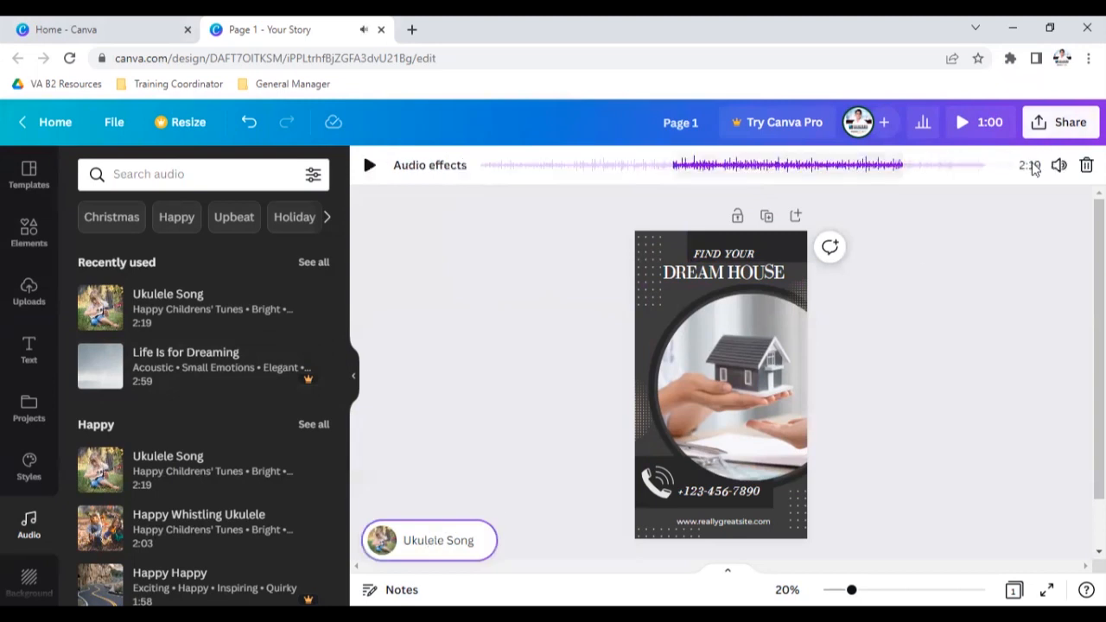
pyautogui.click(1058, 166)
pyautogui.moveTo(877, 246); pyautogui.dragTo(844, 249)
pyautogui.click(620, 249)
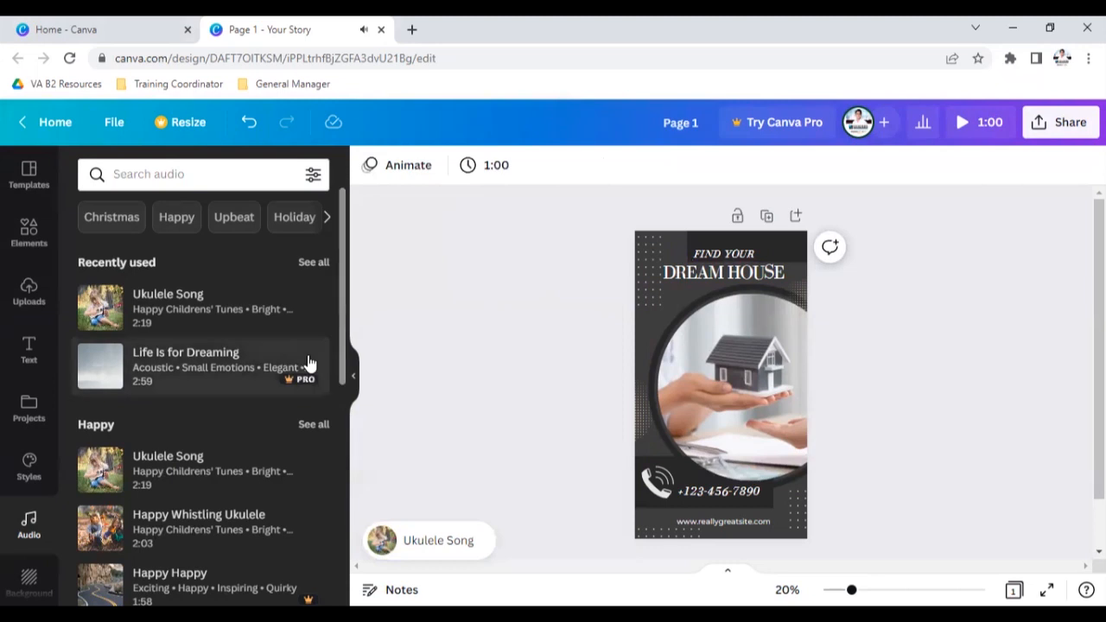
# Step: Replace the page's music with the "Happy Whistling Ukulele" track
pyautogui.scroll(-2, 138, 481)
pyautogui.click(173, 462)
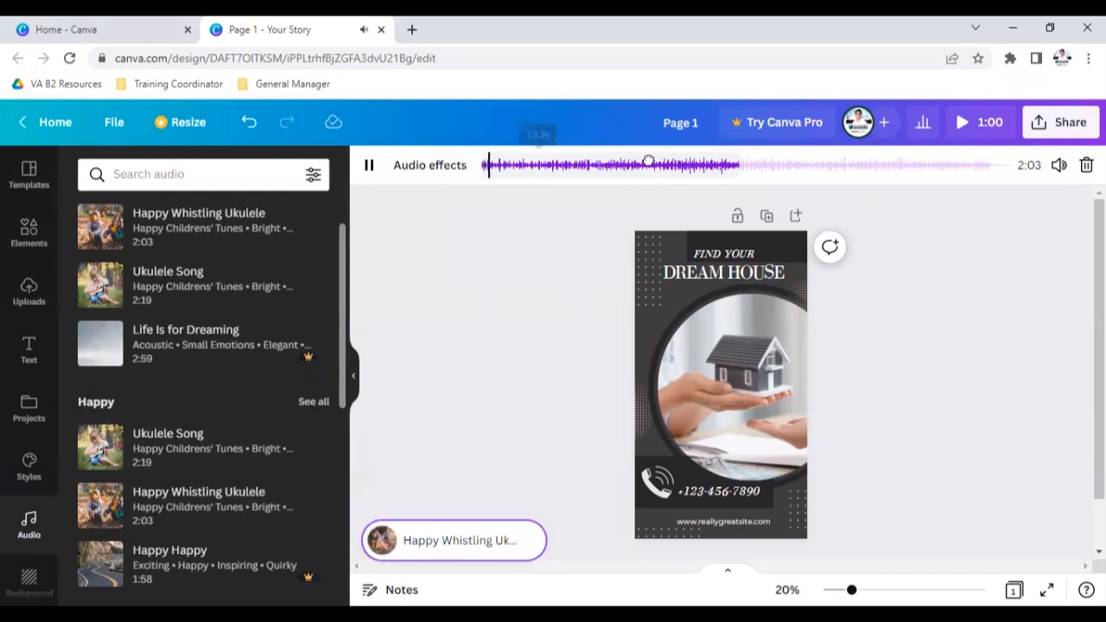
# Step: Shift the used segment of the "Happy Whistling Ukulele" track to a later part of its waveform and check its volume setting
pyautogui.moveTo(536, 165); pyautogui.dragTo(646, 165)
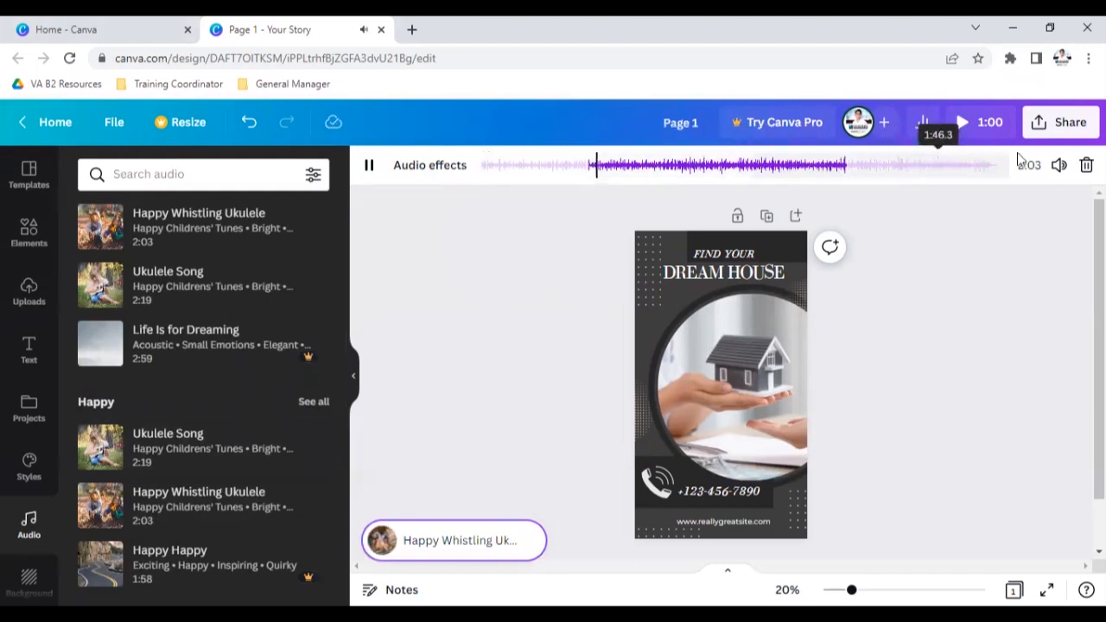
pyautogui.click(1059, 165)
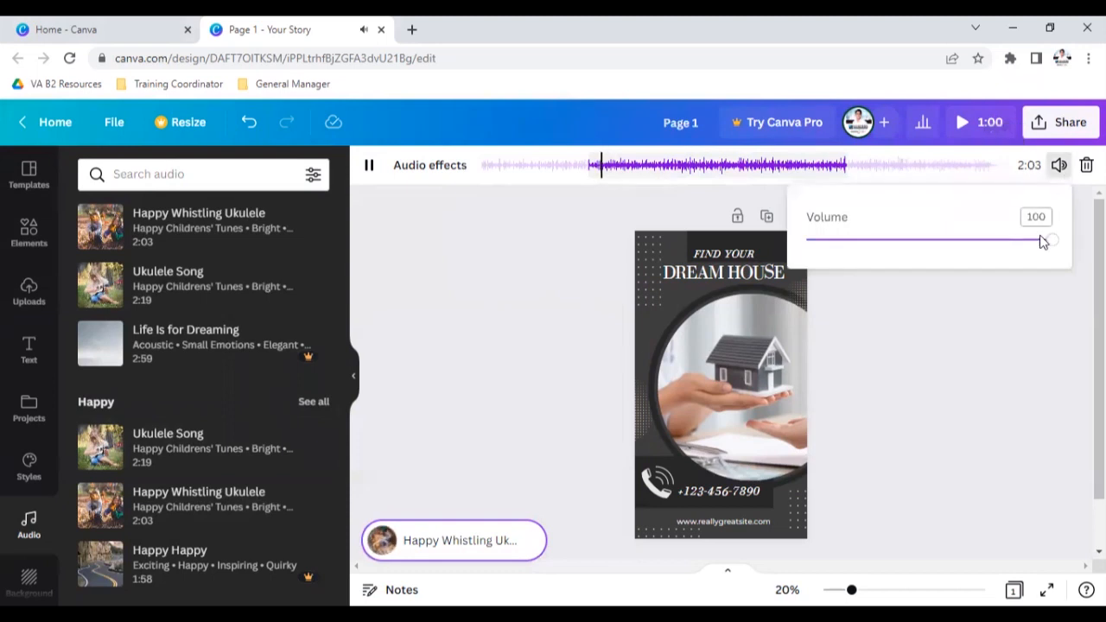
pyautogui.click(981, 297)
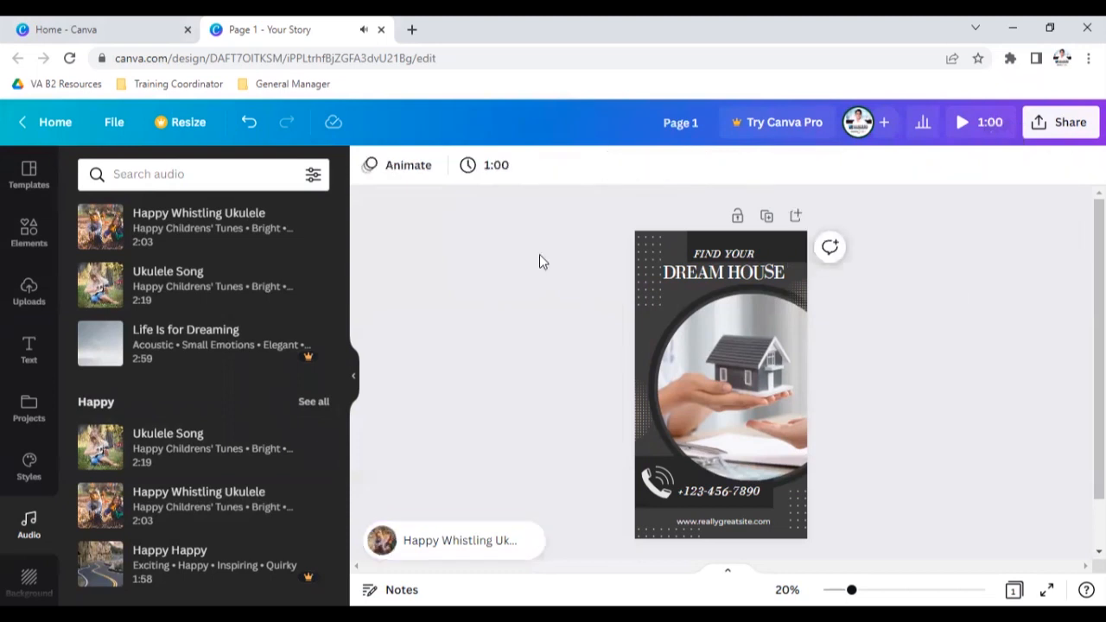
# Step: Preview the story page with its background music and close the preview
pyautogui.click(985, 121)
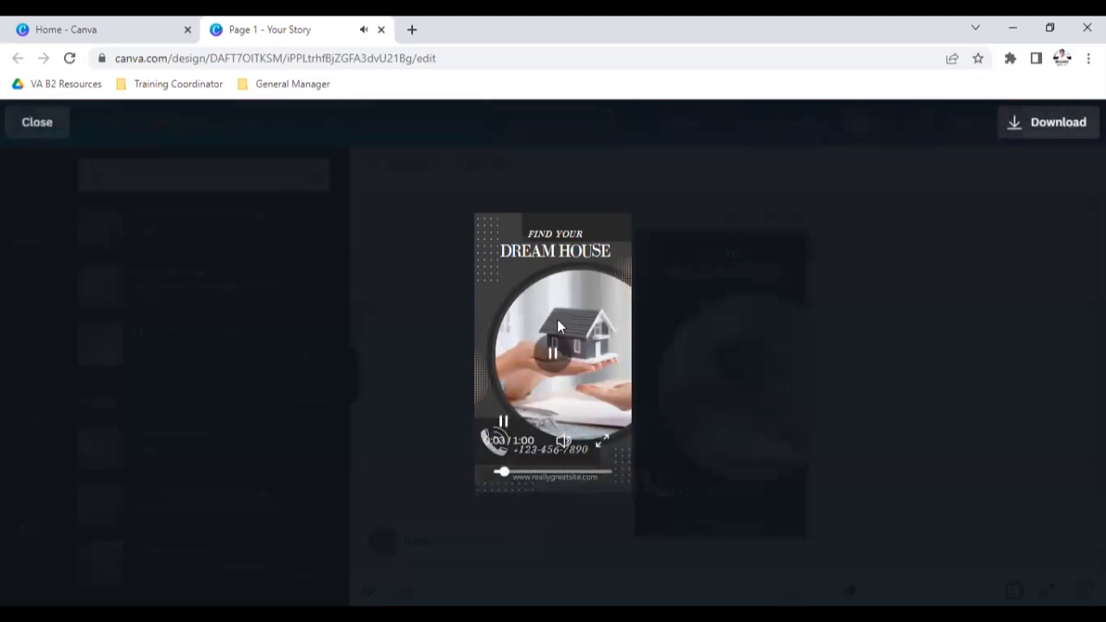
pyautogui.click(64, 134)
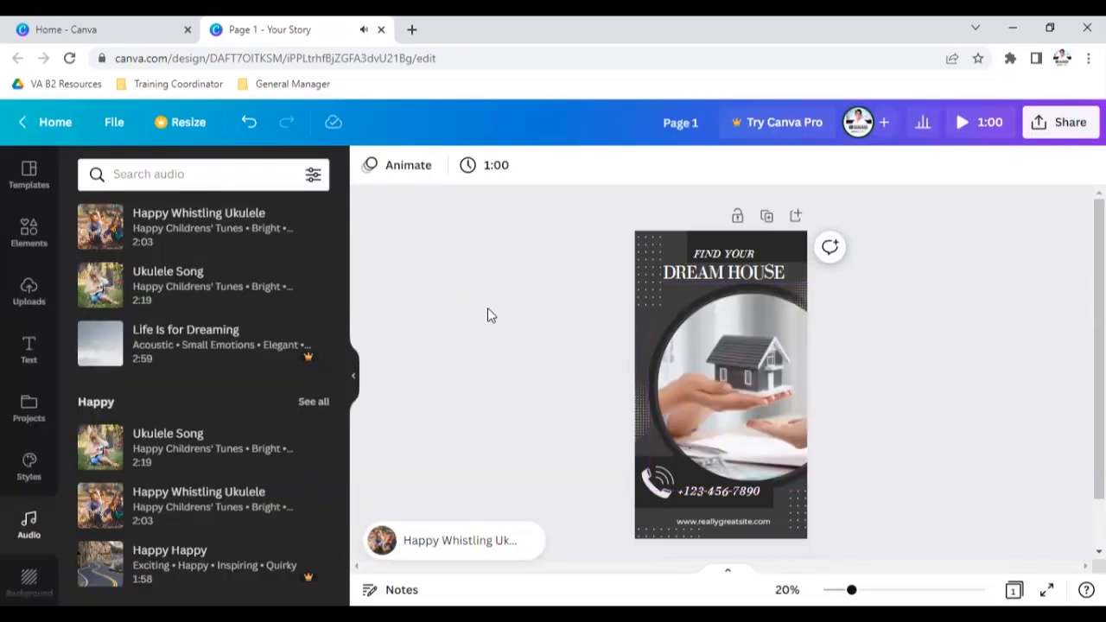
pyautogui.scroll(-1, 480, 310)
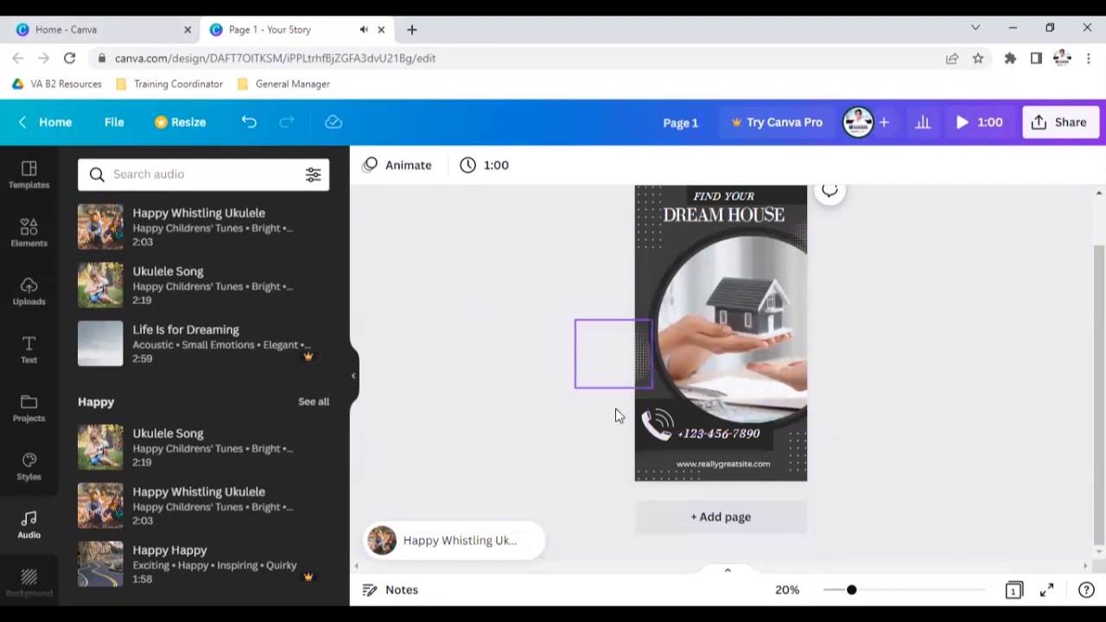
# Step: Create a new Mobile Video design of 1080 × 1920 px from the Canva home page
pyautogui.click(81, 29)
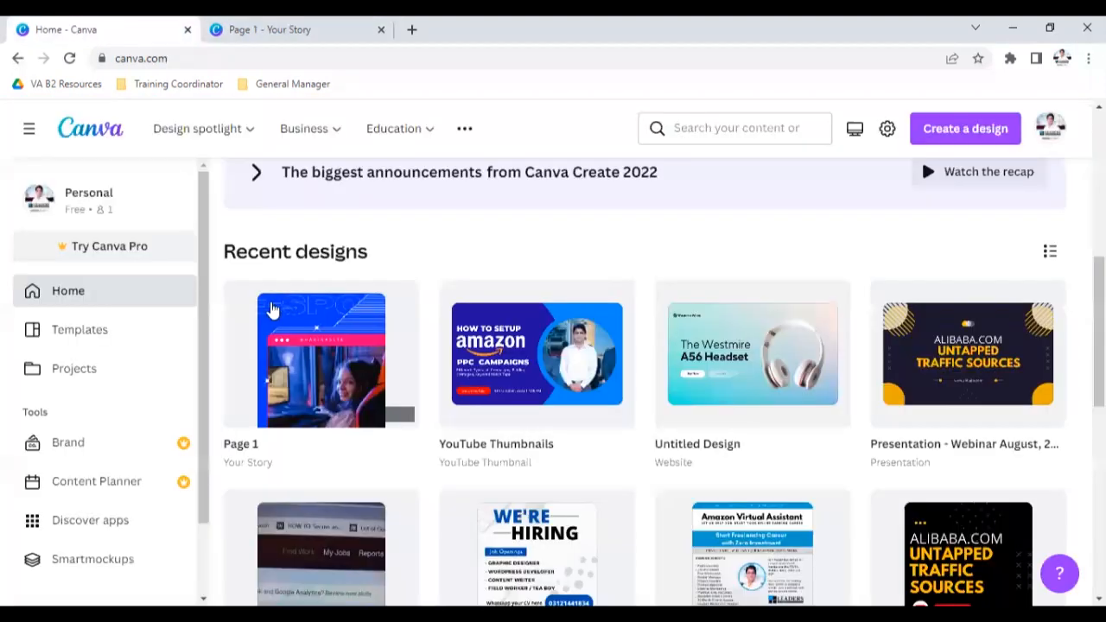
pyautogui.click(283, 31)
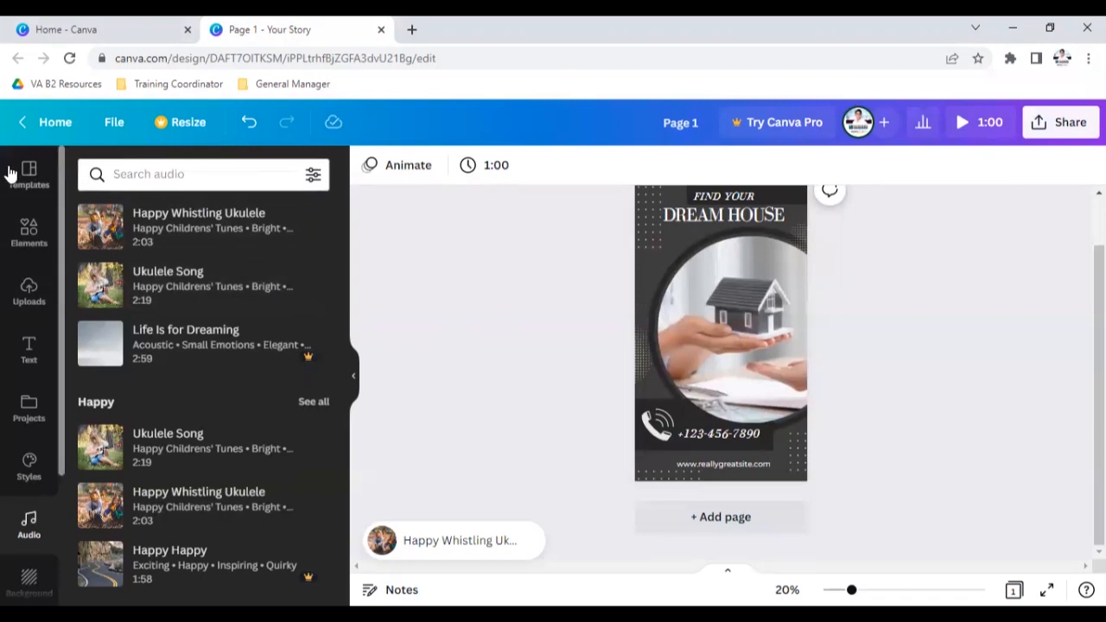
pyautogui.click(84, 30)
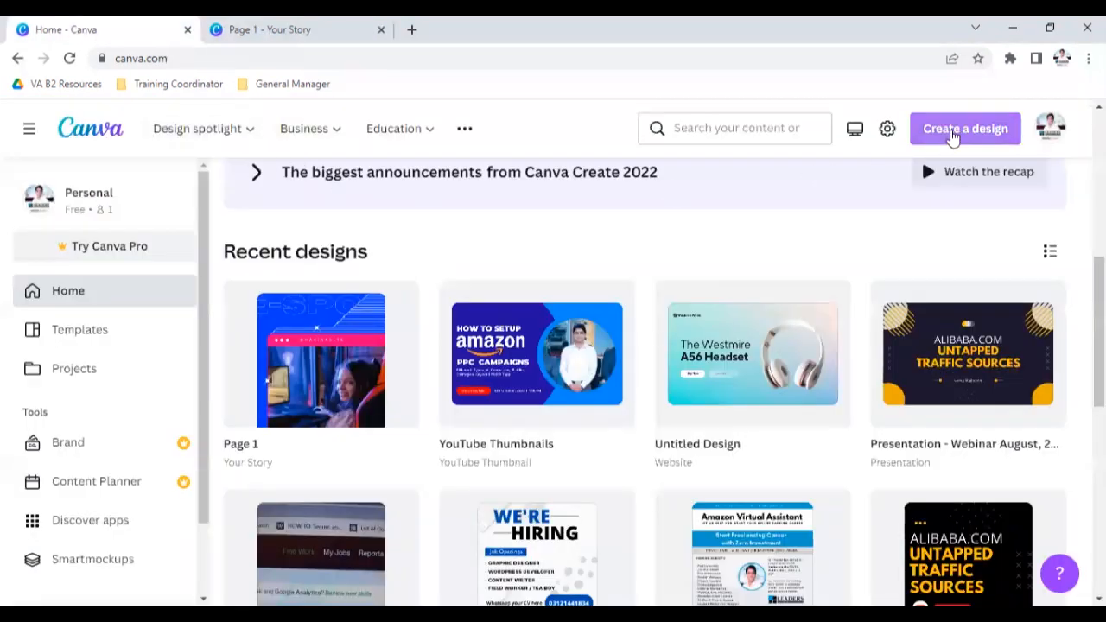
pyautogui.click(952, 128)
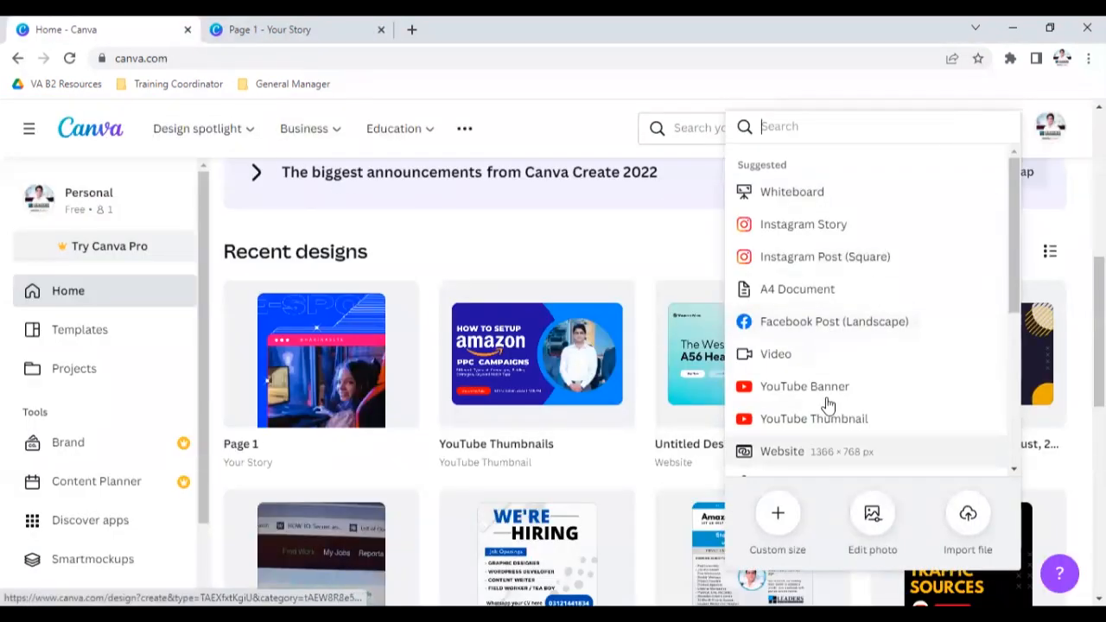
pyautogui.scroll(-2, 778, 278)
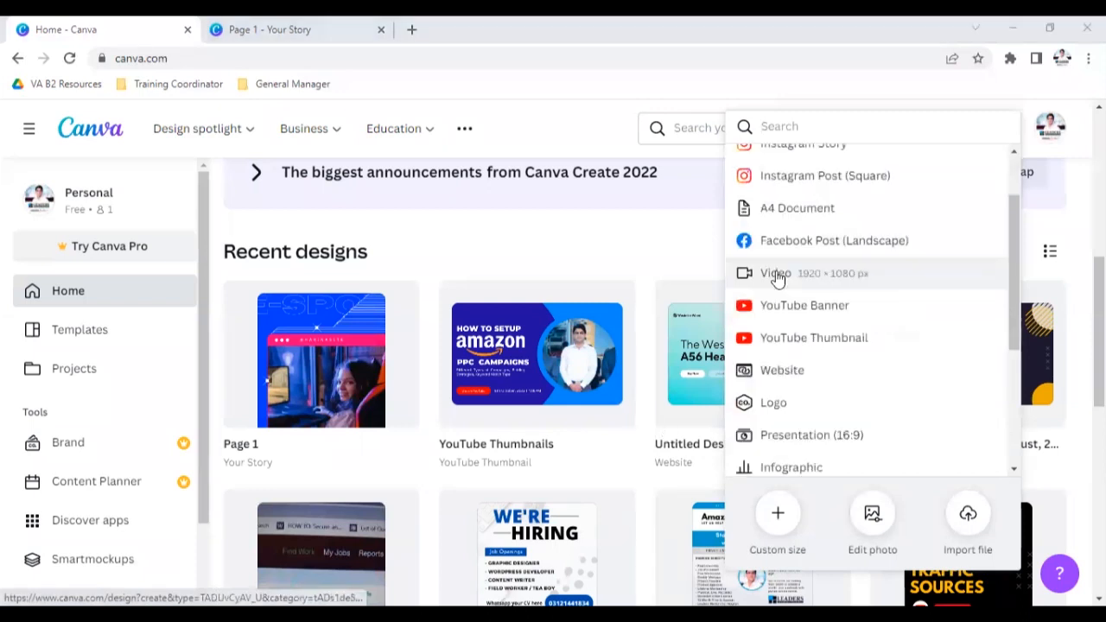
pyautogui.scroll(-4, 777, 276)
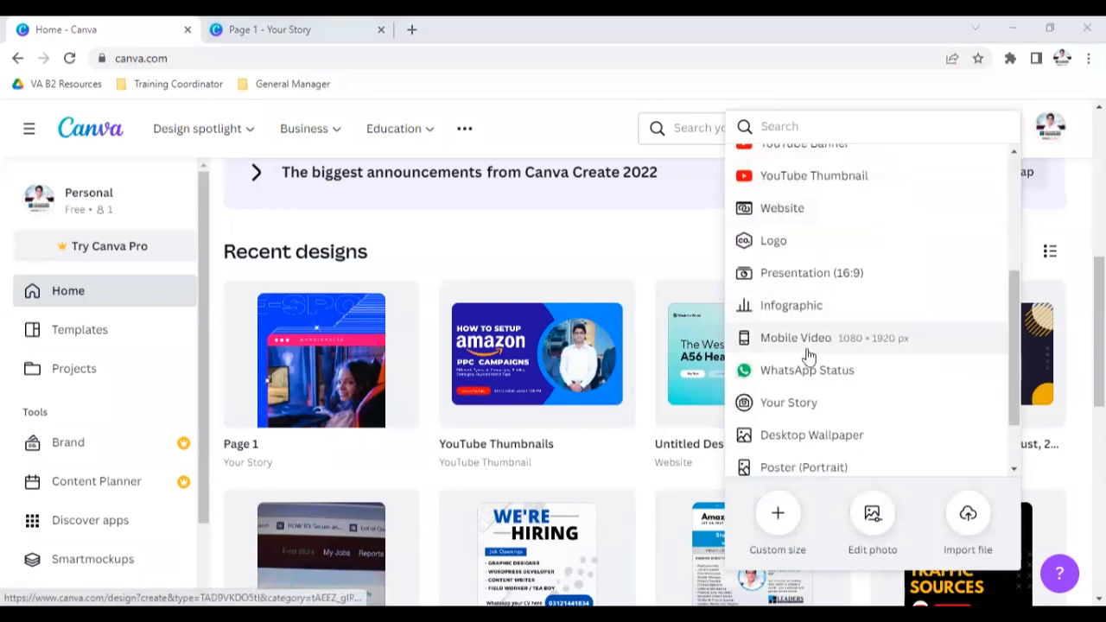
pyautogui.click(817, 343)
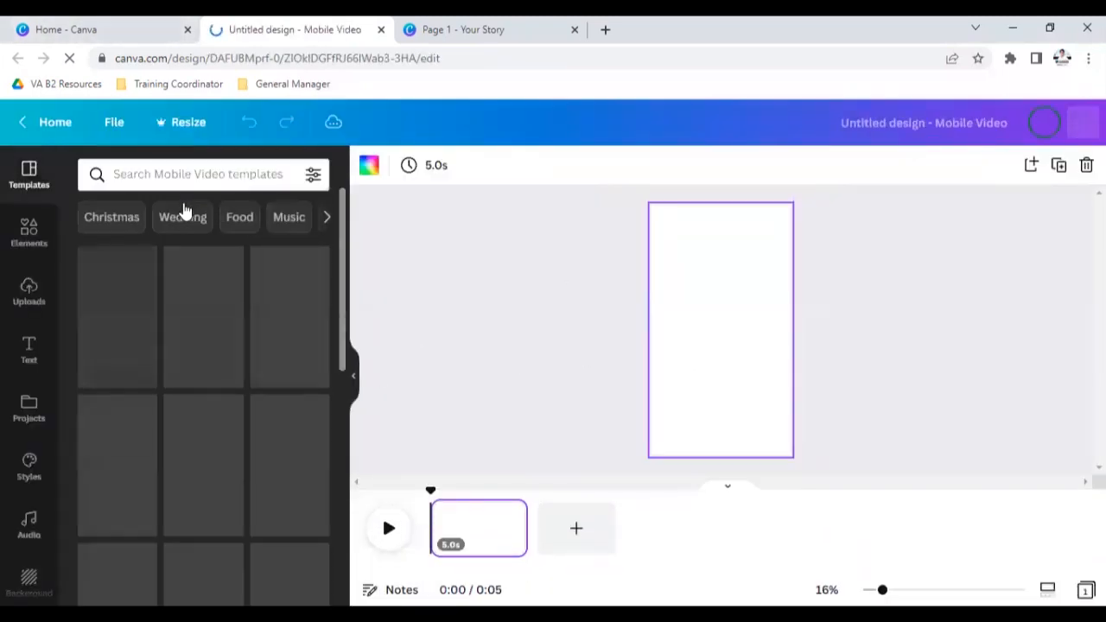
# Step: Add the uploaded 54.3-second video of a computer screen to the blank page
pyautogui.click(42, 296)
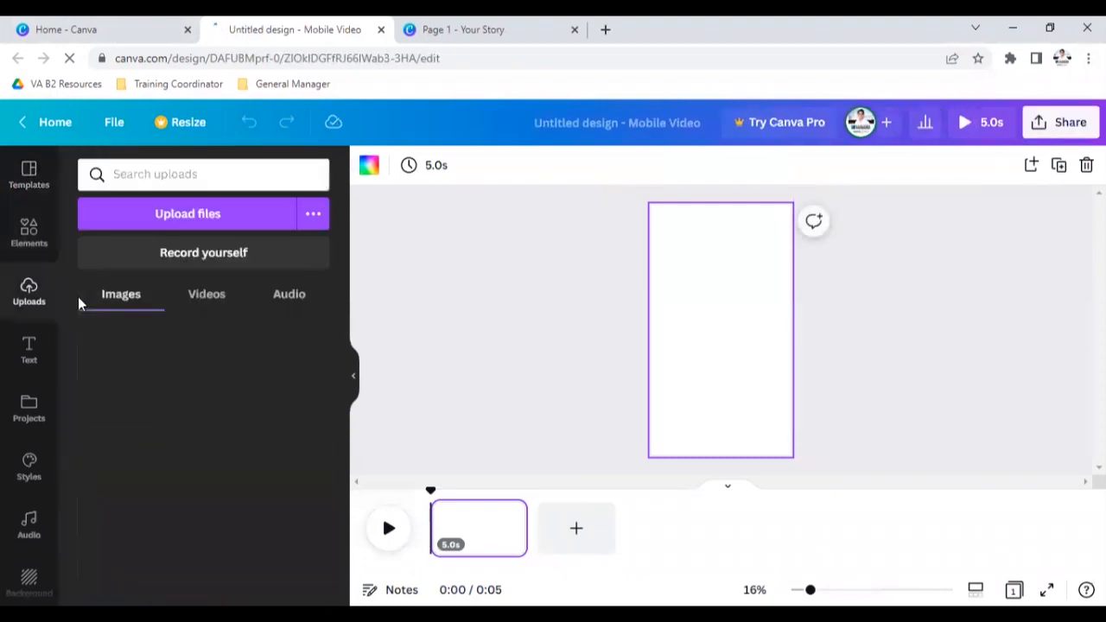
pyautogui.click(211, 296)
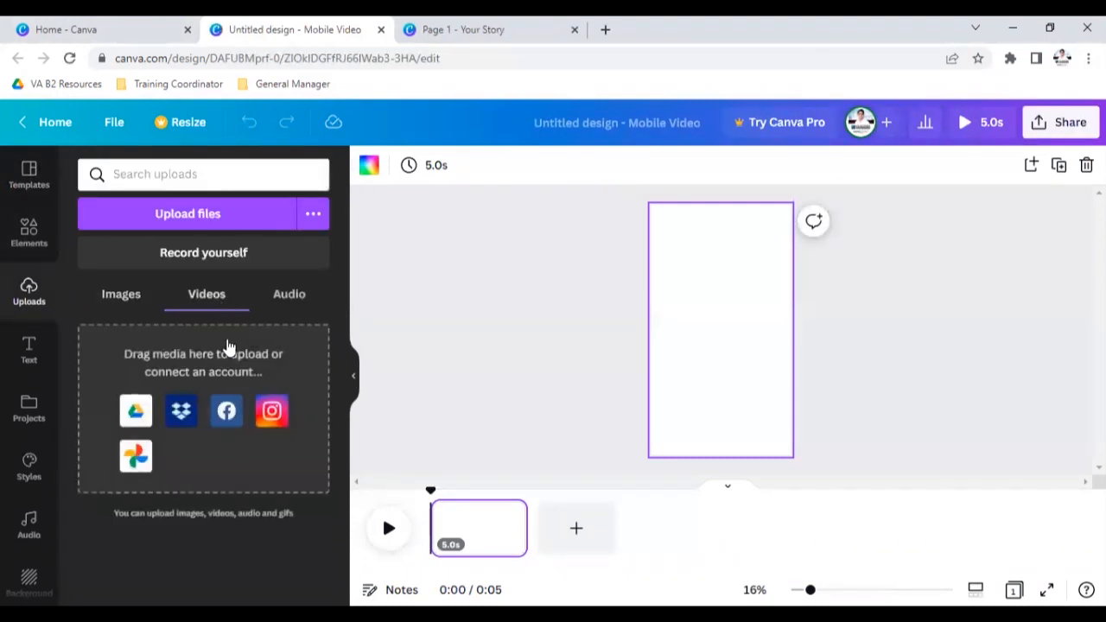
pyautogui.scroll(-2, 224, 349)
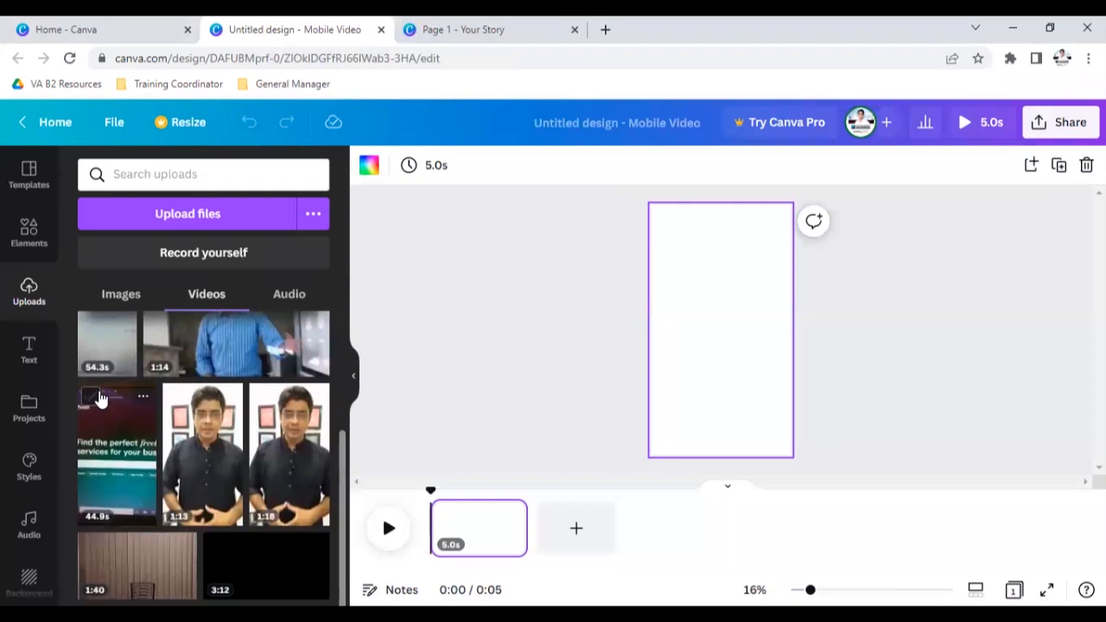
pyautogui.scroll(1, 101, 397)
pyautogui.click(90, 365)
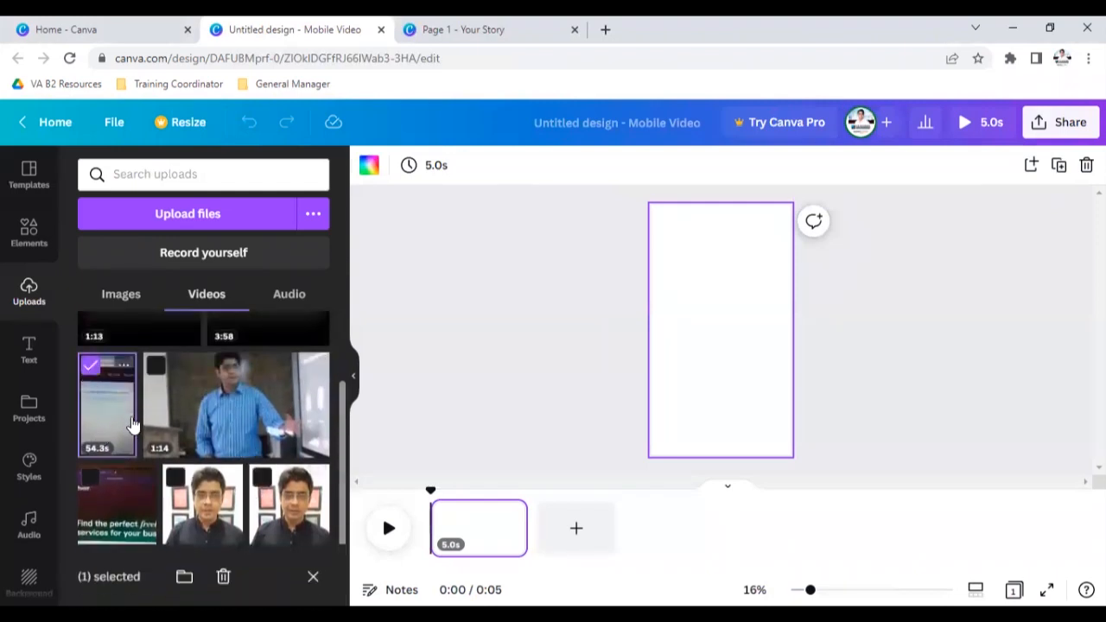
pyautogui.click(115, 411)
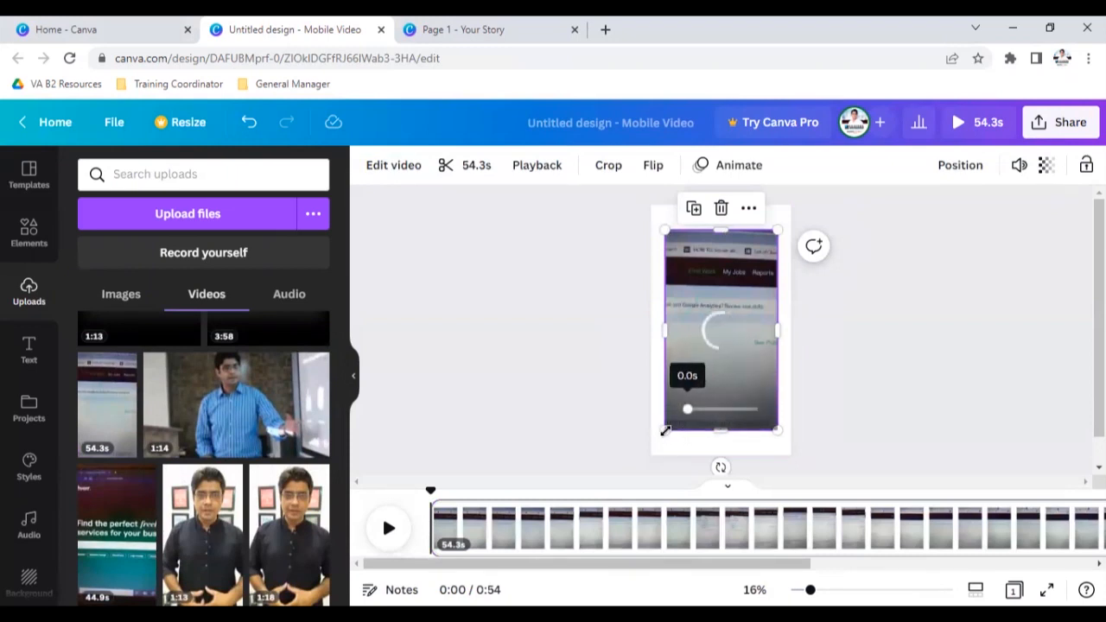
# Step: Enlarge the video from two opposite corners to fill the whole page and pause its playback
pyautogui.moveTo(665, 430); pyautogui.dragTo(652, 454)
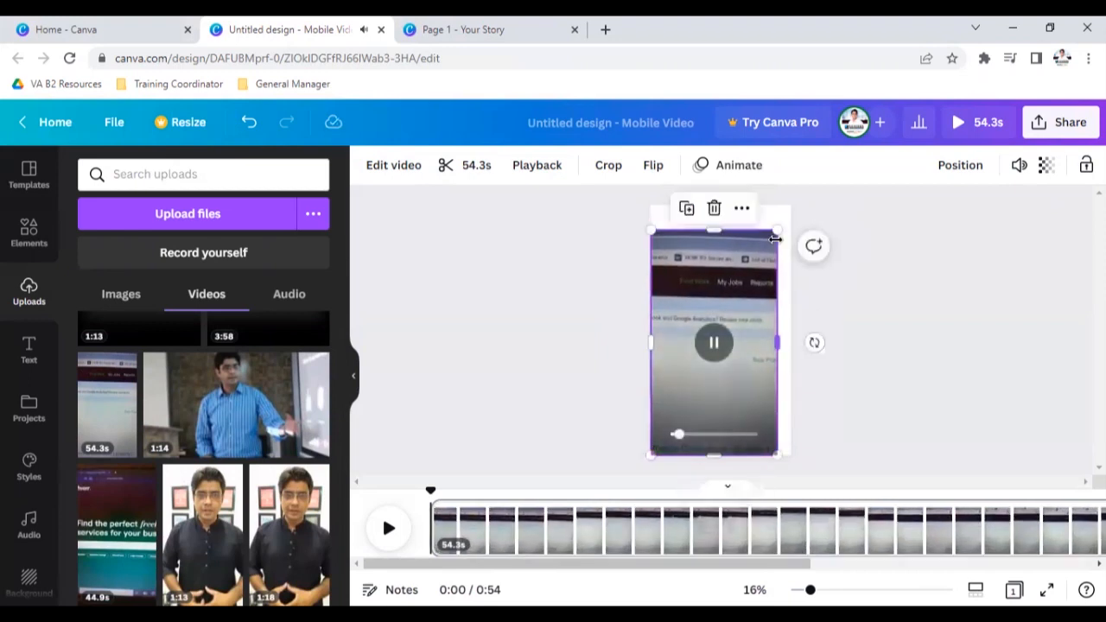
pyautogui.moveTo(774, 238); pyautogui.dragTo(789, 206)
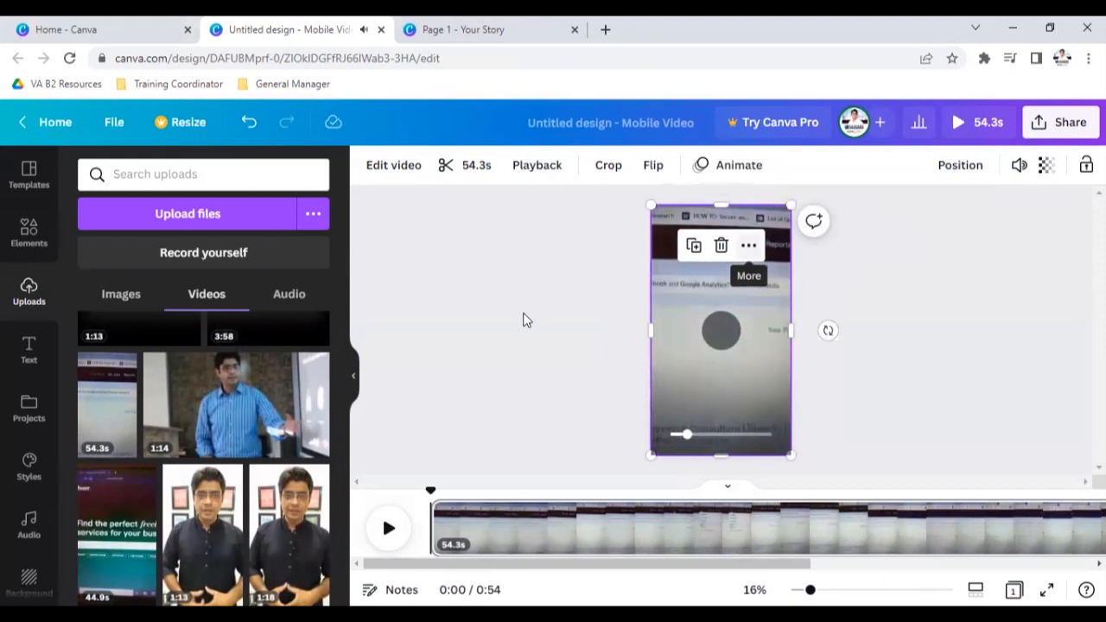
pyautogui.click(720, 290)
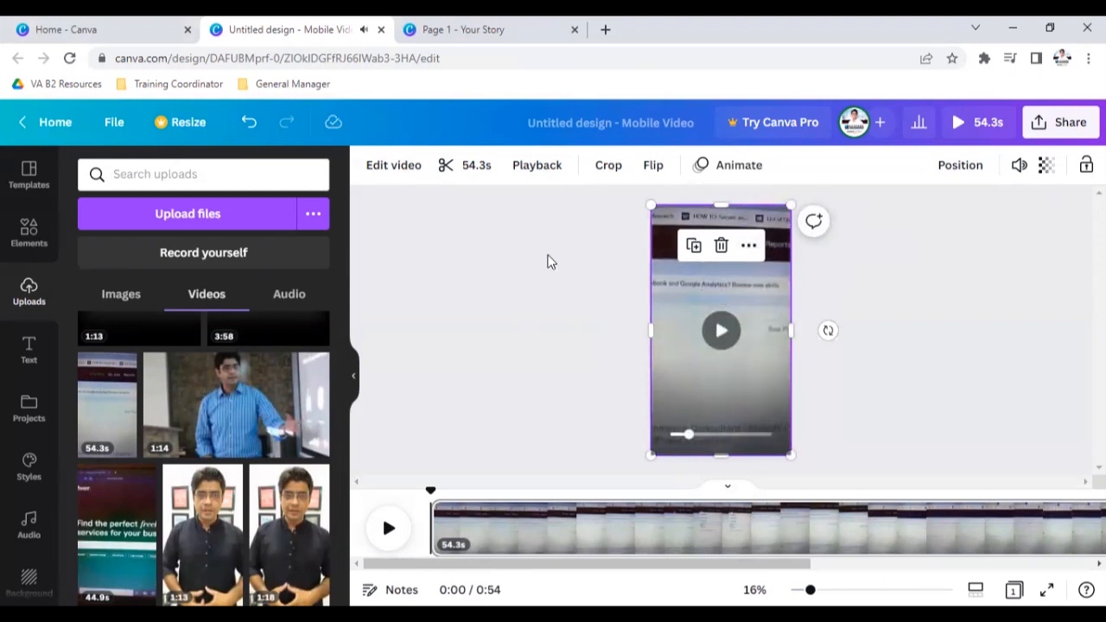
# Step: Set the video's white balance tint to -2 and look through the remaining light, color and texture adjustments
pyautogui.click(395, 167)
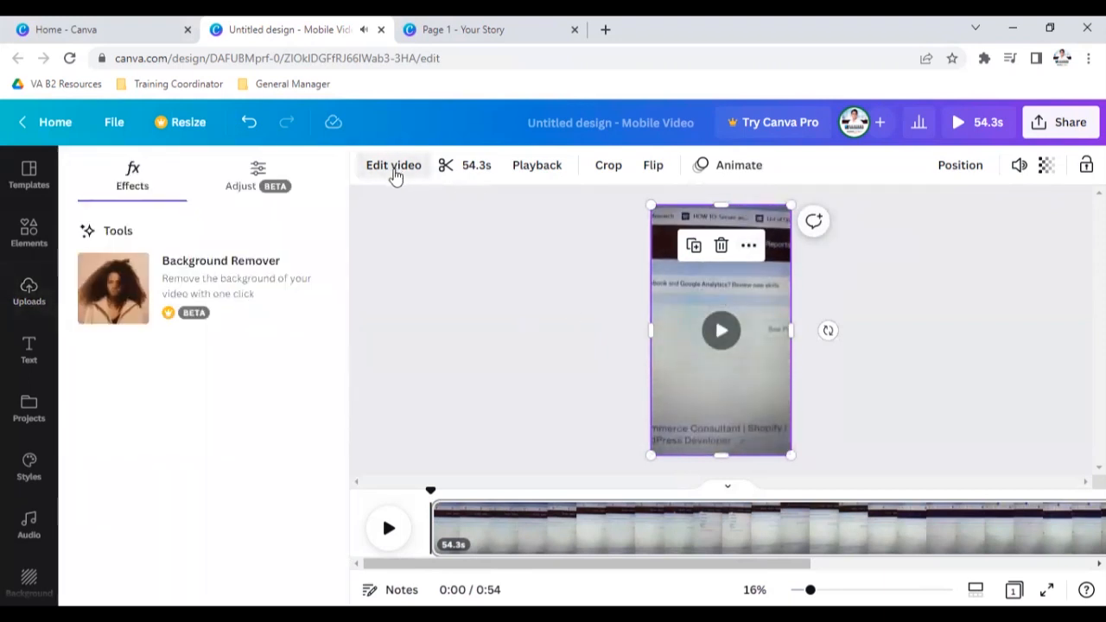
pyautogui.click(256, 177)
pyautogui.moveTo(208, 338); pyautogui.dragTo(152, 342)
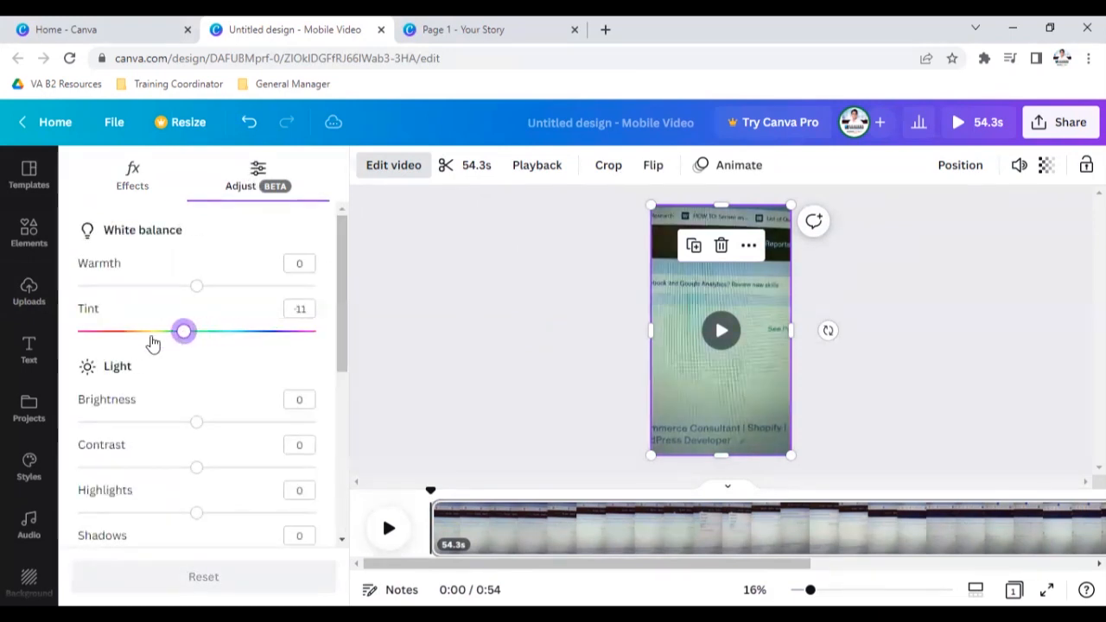
pyautogui.click(195, 339)
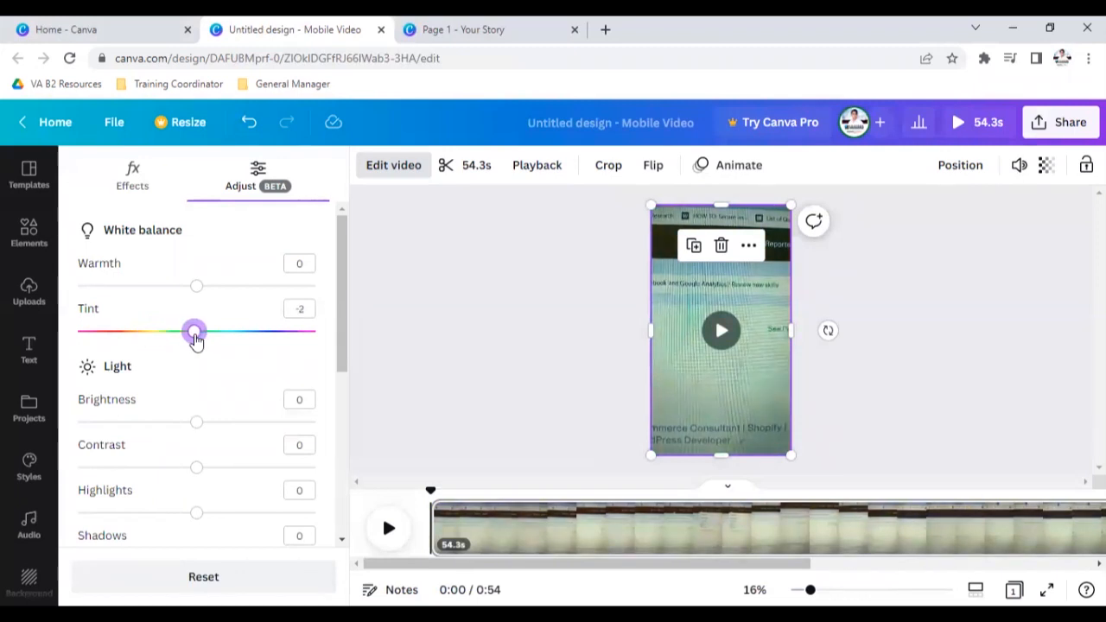
pyautogui.scroll(-5, 192, 393)
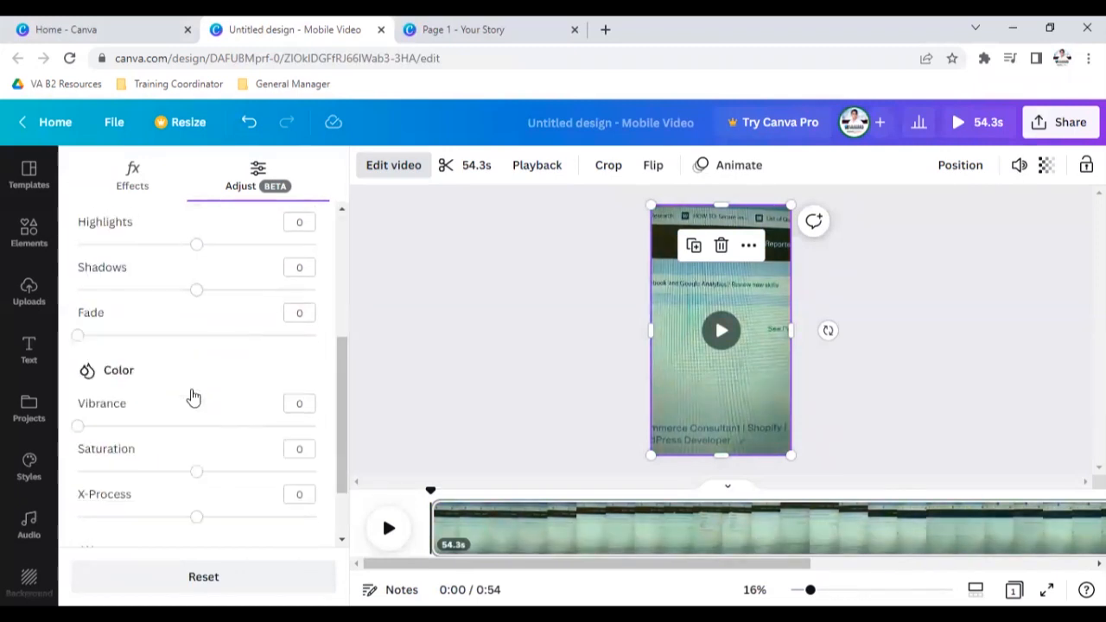
pyautogui.scroll(-1, 168, 429)
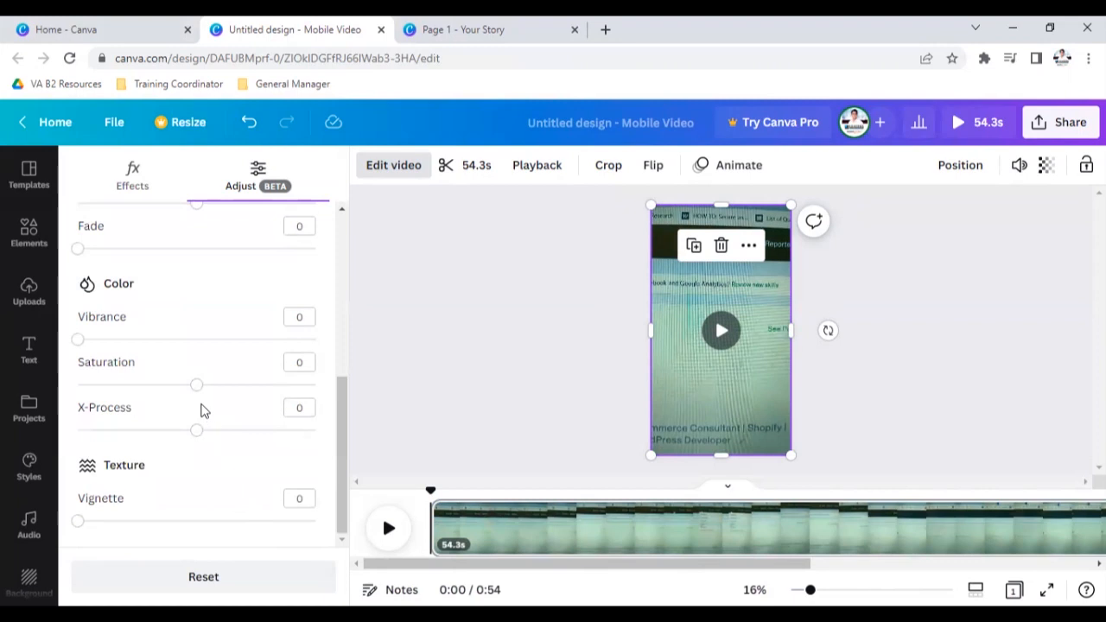
pyautogui.moveTo(200, 393)
pyautogui.mouseDown()
pyautogui.moveTo(126, 390)
pyautogui.moveTo(230, 395)
pyautogui.moveTo(193, 395)
pyautogui.mouseUp()
pyautogui.click(460, 245)
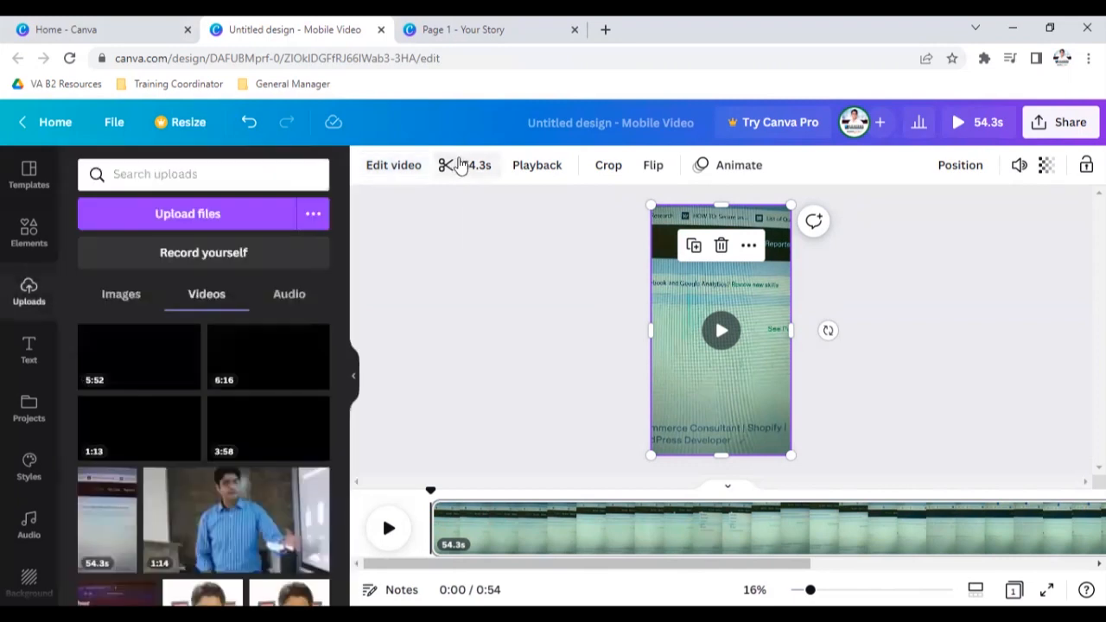
# Step: Trim the start and end of the video to a length of 34.8 seconds
pyautogui.click(459, 165)
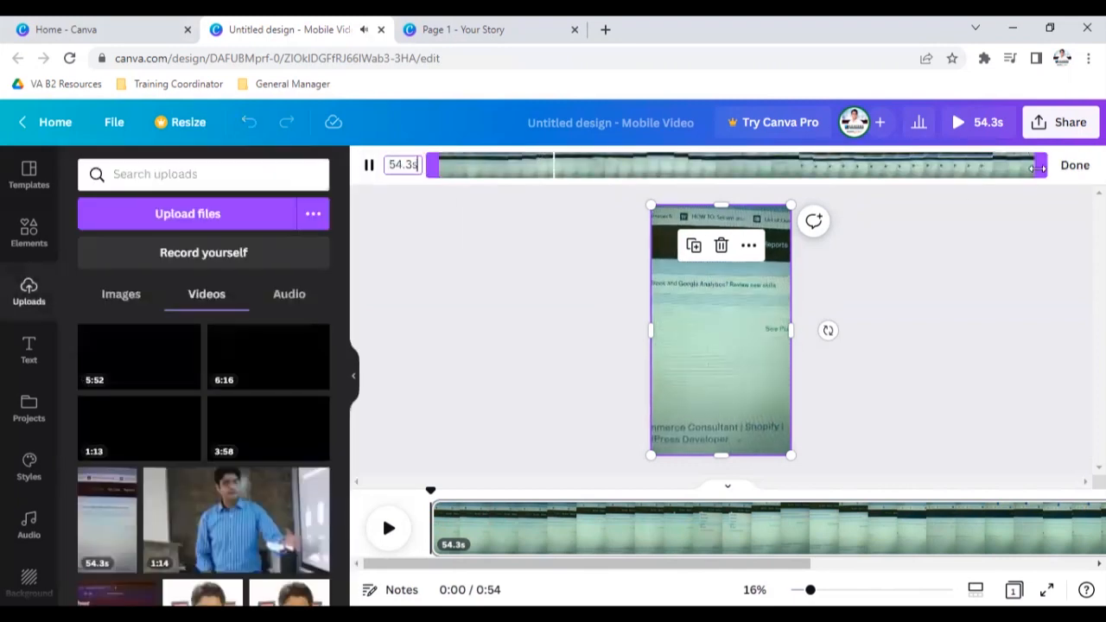
pyautogui.moveTo(431, 165); pyautogui.dragTo(538, 165)
pyautogui.moveTo(1039, 165); pyautogui.dragTo(918, 173)
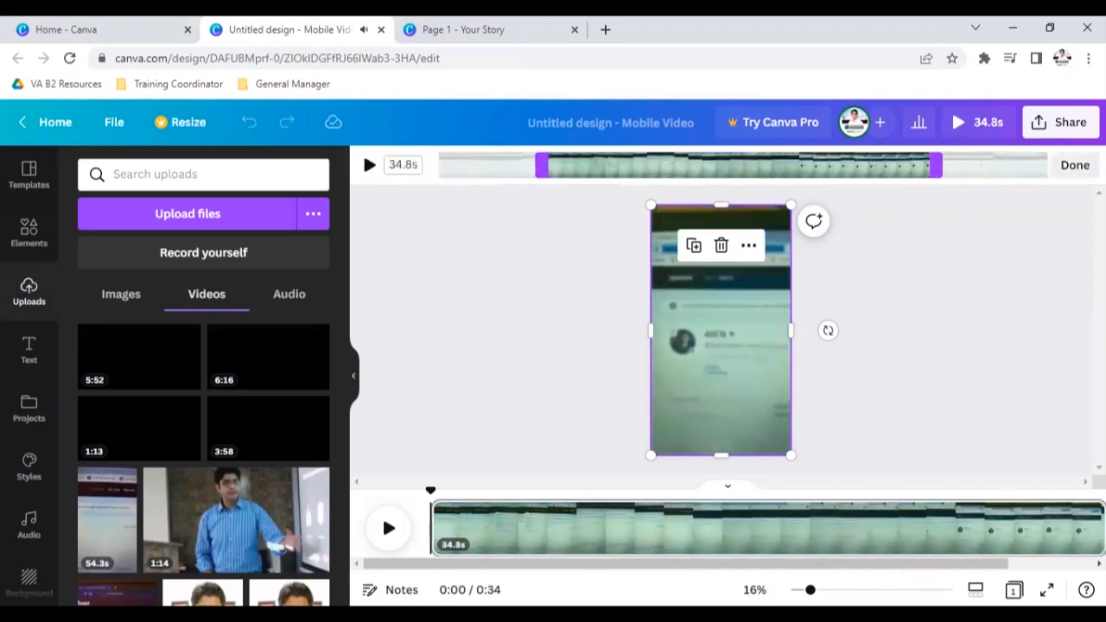
pyautogui.click(876, 227)
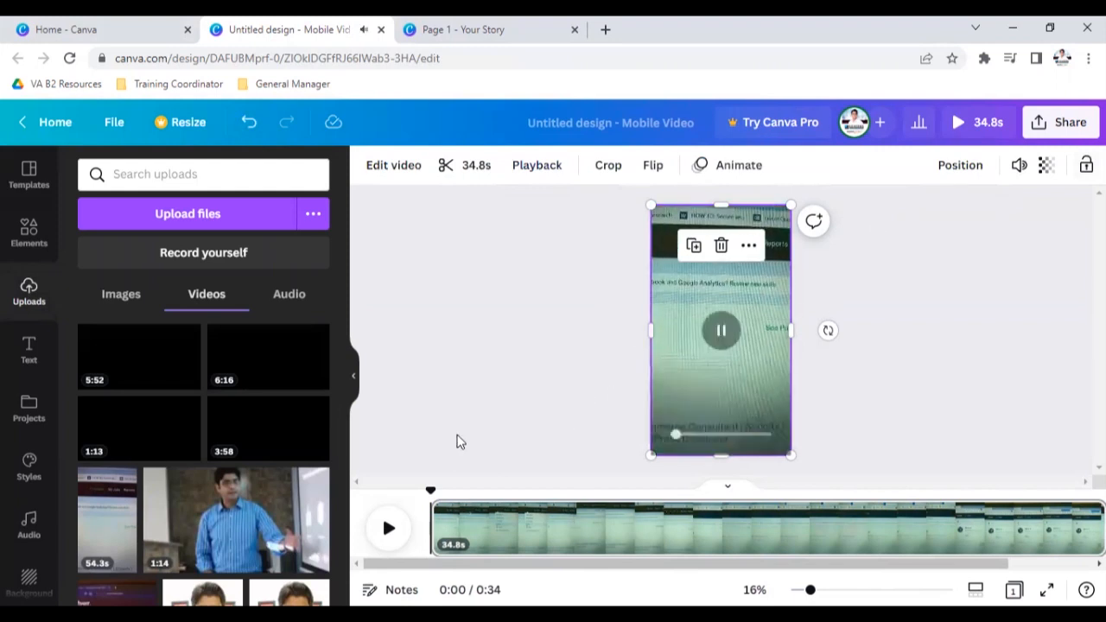
pyautogui.click(625, 415)
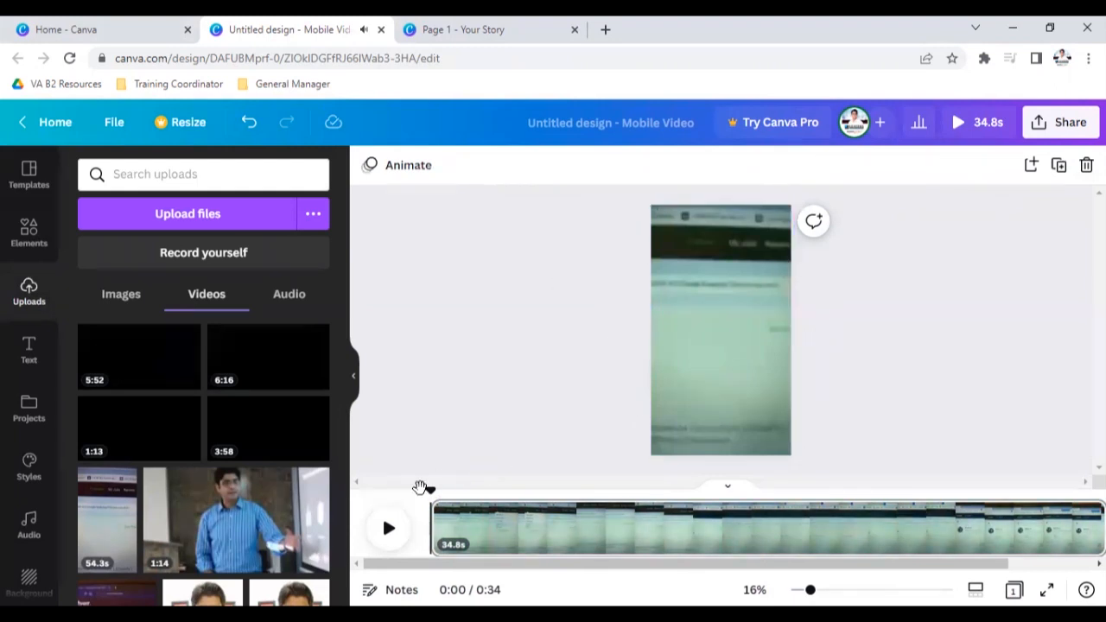
# Step: Split the video clip at about the 12-second mark of the timeline
pyautogui.moveTo(436, 494); pyautogui.dragTo(663, 488)
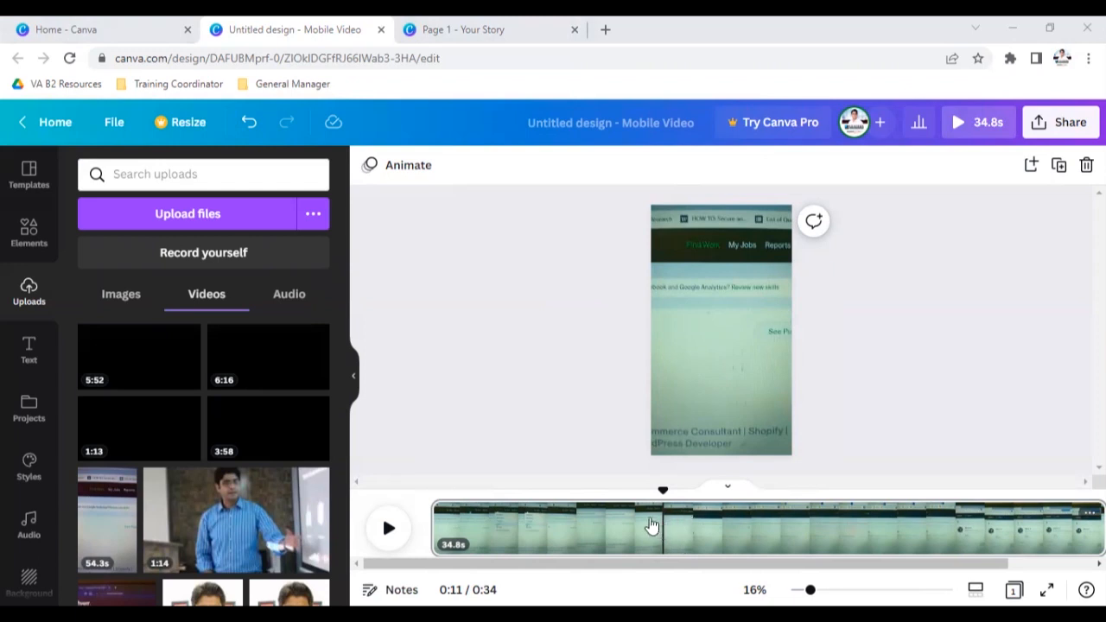
pyautogui.click(665, 526)
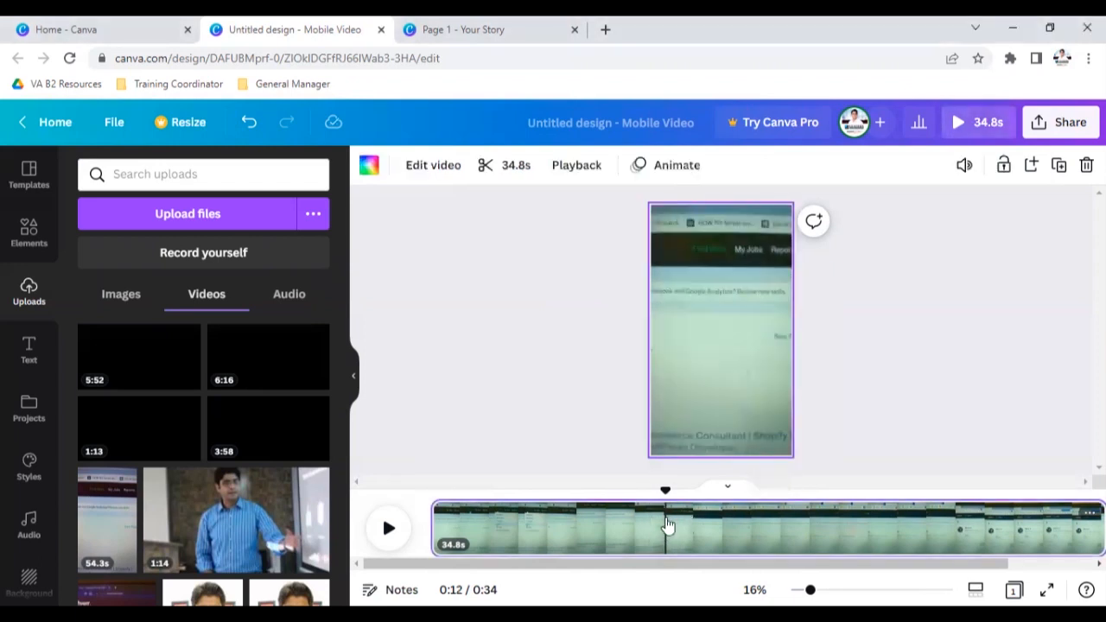
pyautogui.press('s')
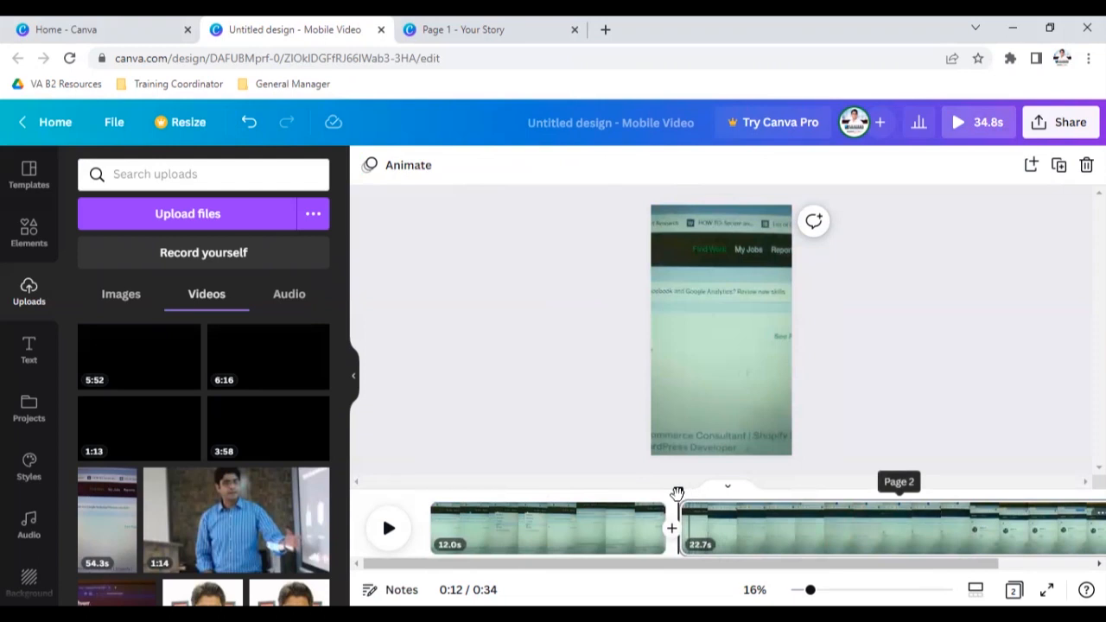
# Step: Split the second video clip at about the 19-second mark of the timeline
pyautogui.click(594, 504)
pyautogui.moveTo(675, 504); pyautogui.dragTo(793, 504)
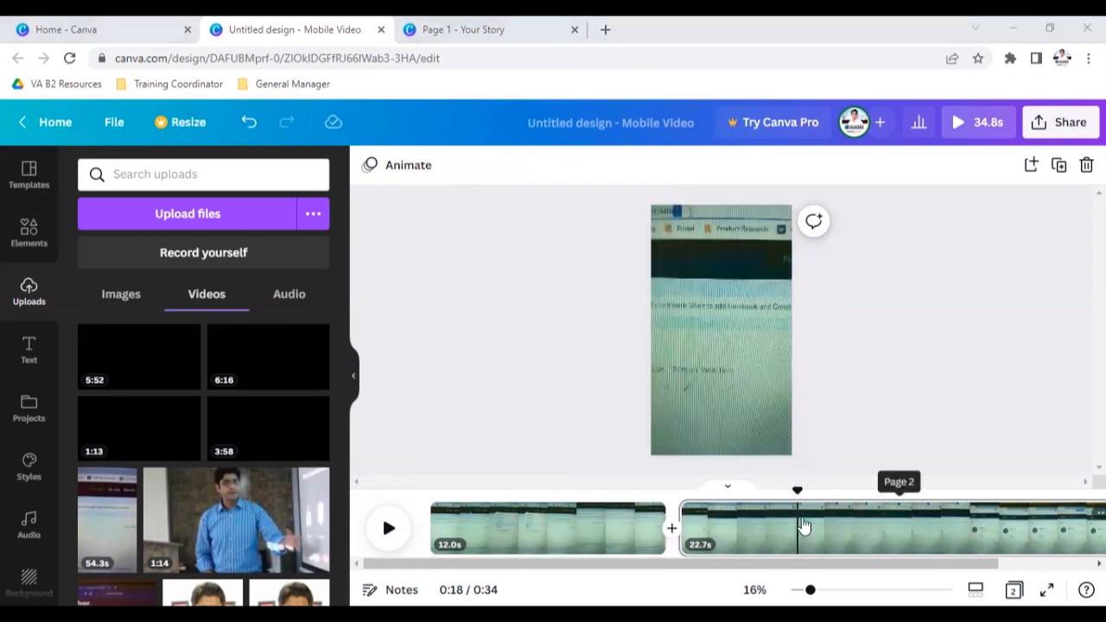
pyautogui.moveTo(798, 493); pyautogui.dragTo(826, 492)
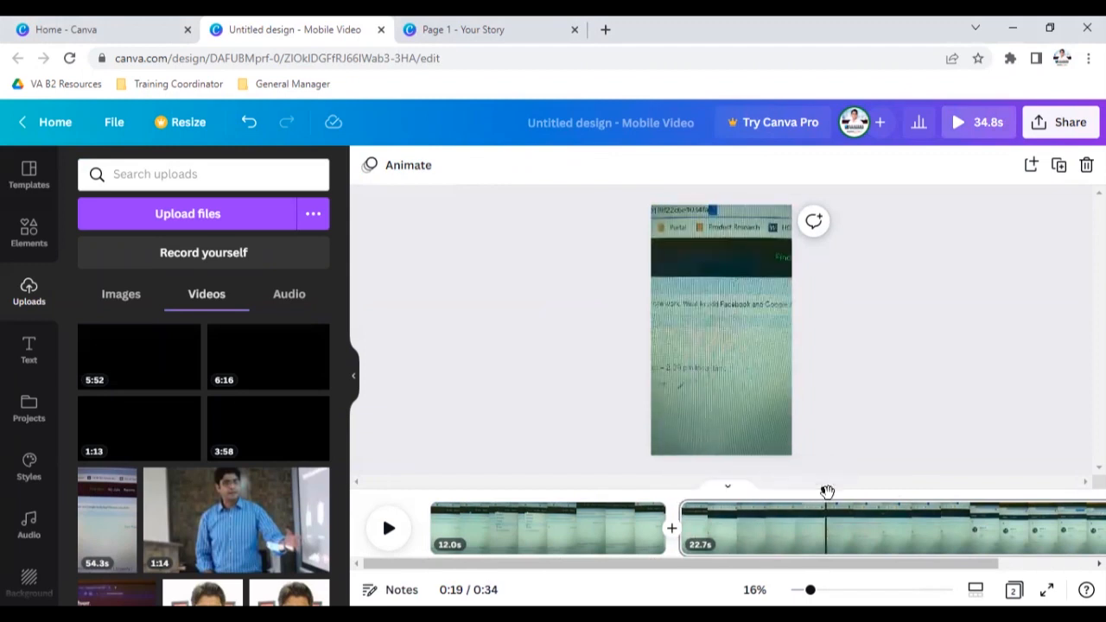
pyautogui.press('s')
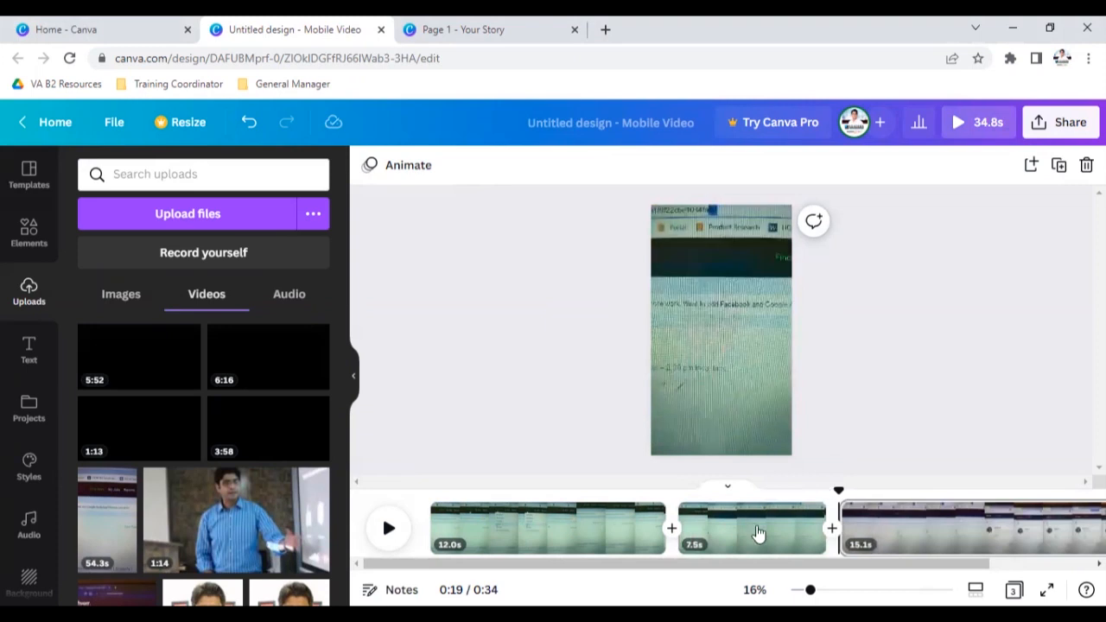
# Step: Add a square shape to the middle clip and fit it as a wide block over the Find Work item in the dark header
pyautogui.click(724, 530)
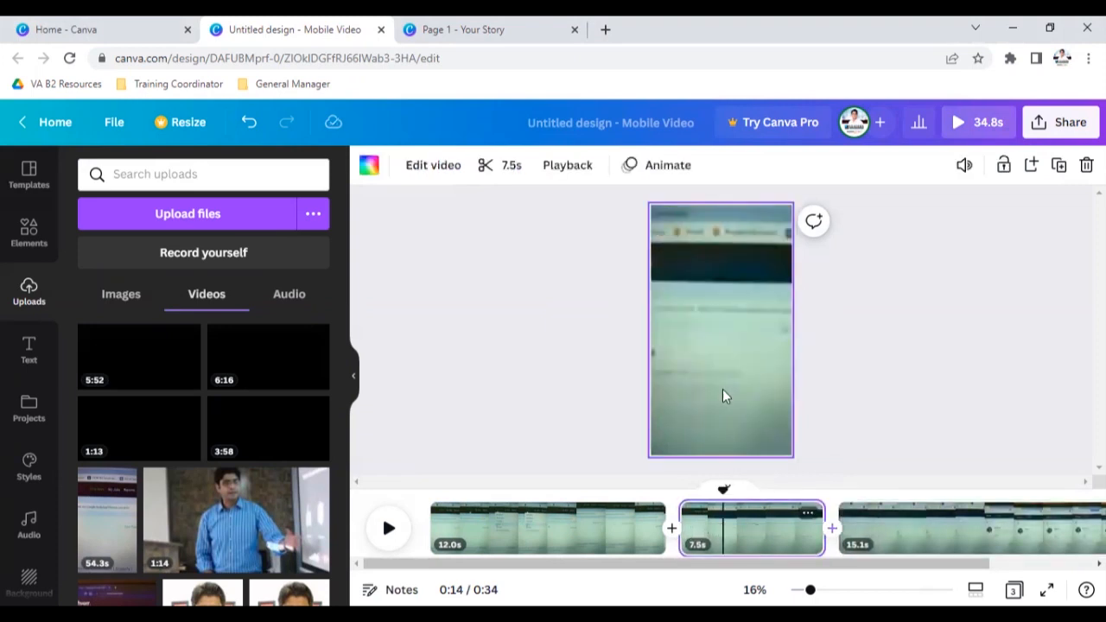
pyautogui.click(28, 232)
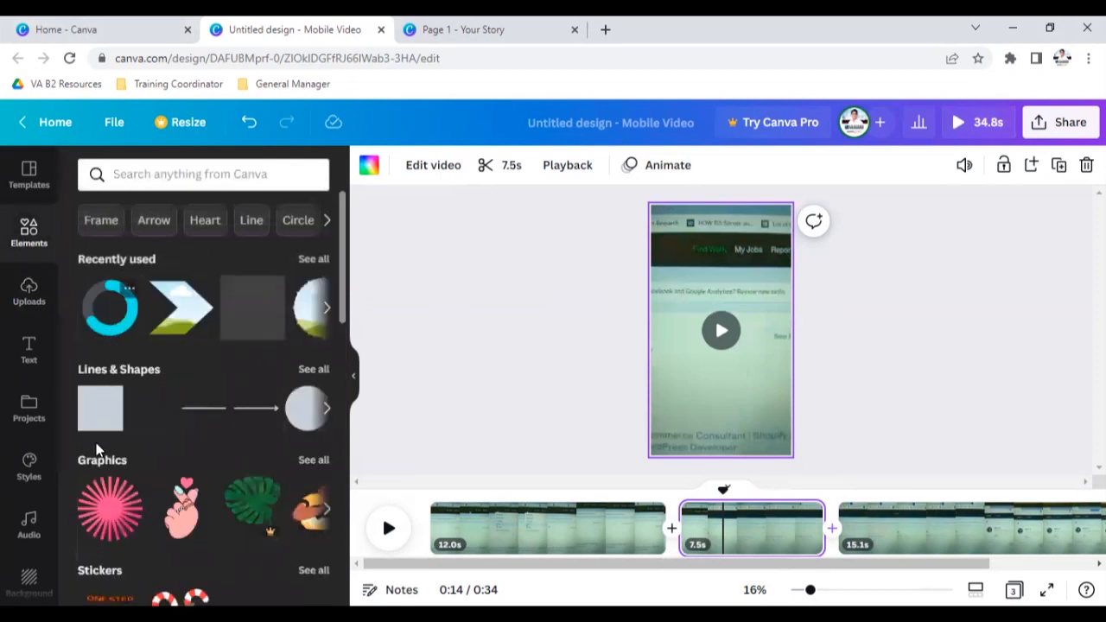
pyautogui.click(100, 413)
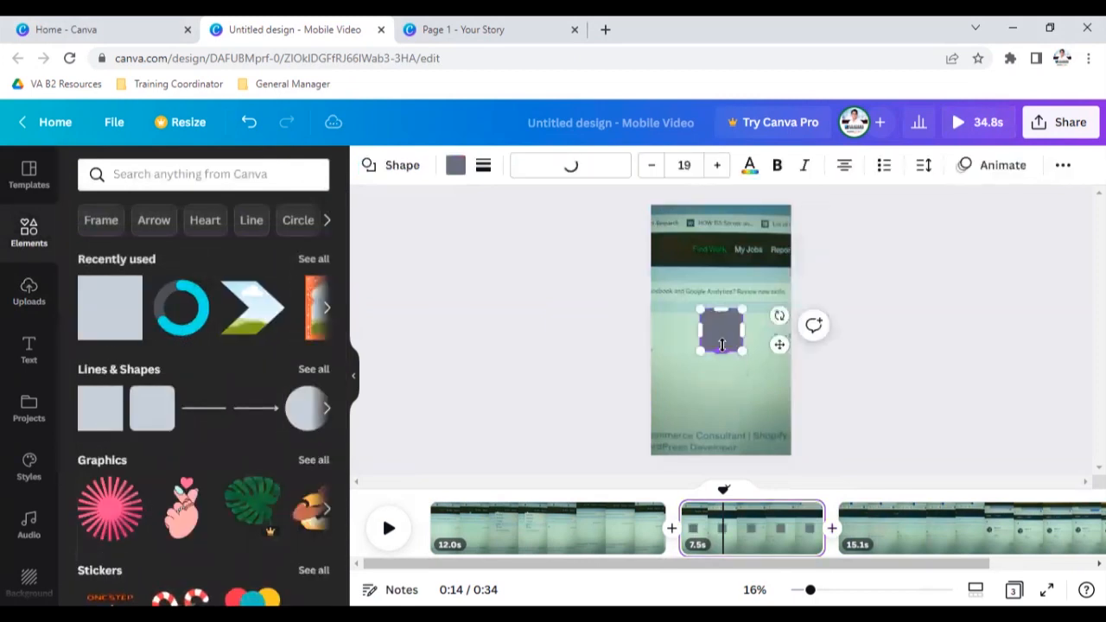
pyautogui.moveTo(717, 328); pyautogui.dragTo(715, 238)
# Step: Play the video from about the 11-second mark to check the covering shape across the clips, and pause it
pyautogui.moveTo(714, 490); pyautogui.dragTo(650, 489)
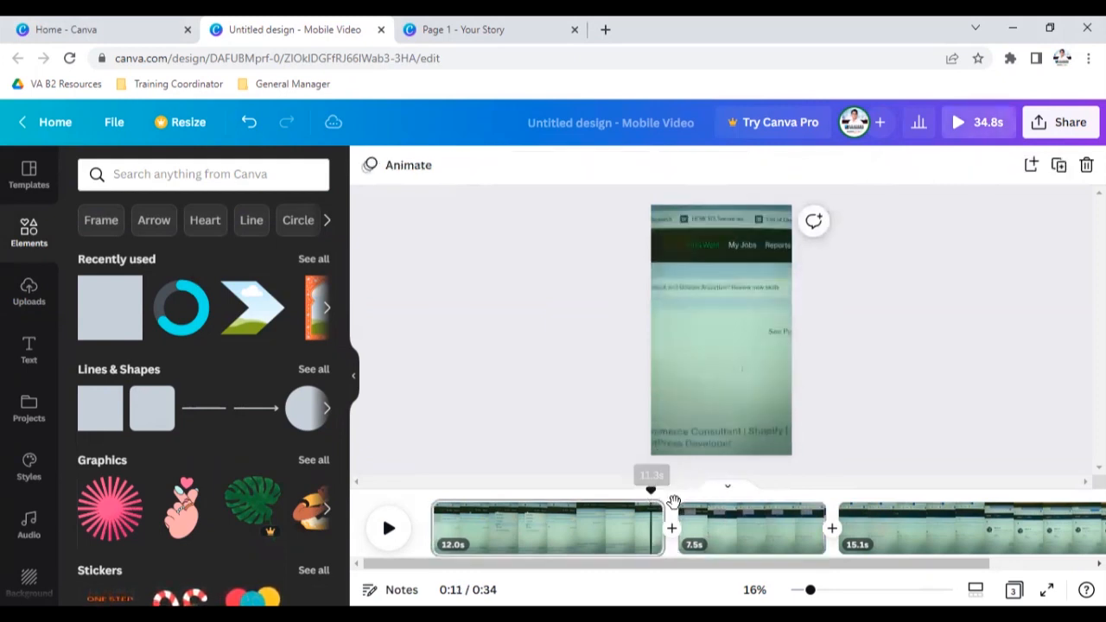
pyautogui.press('space')
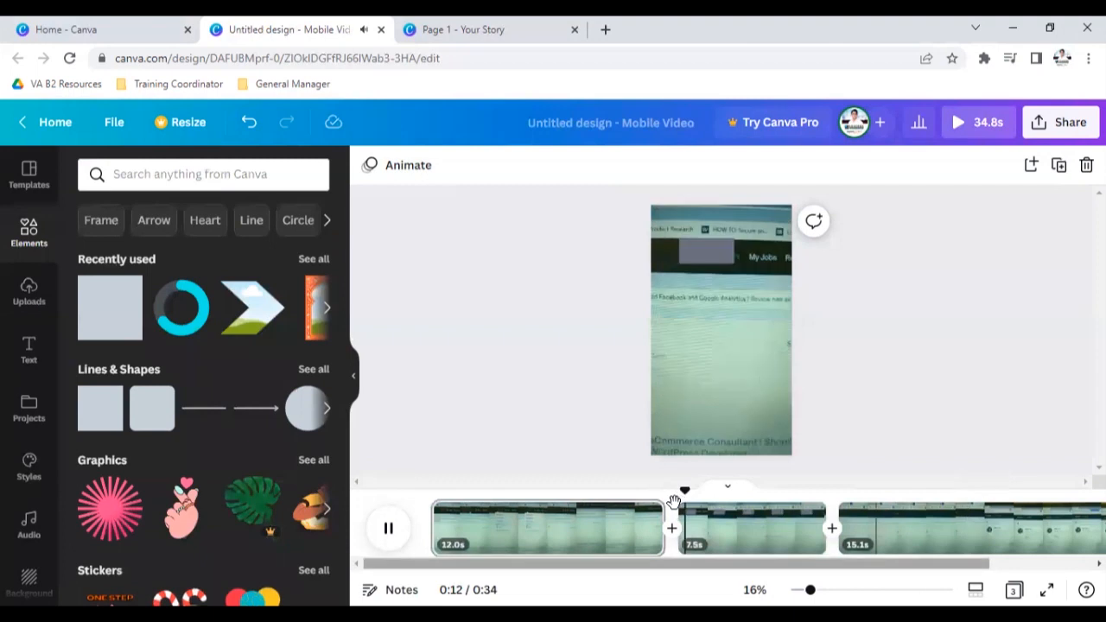
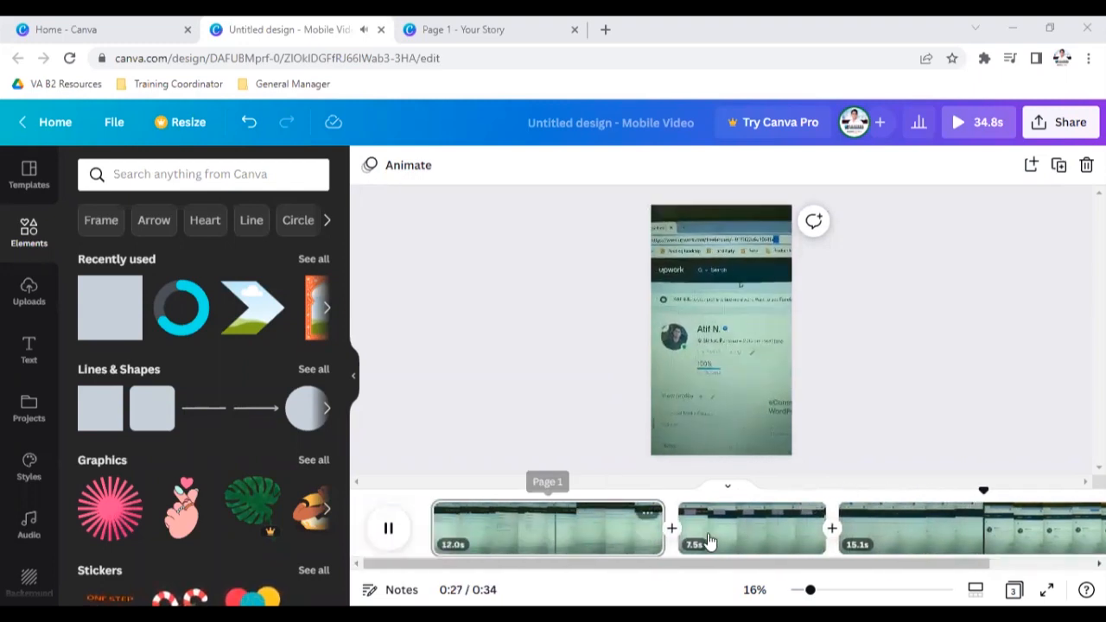
pyautogui.press('space')
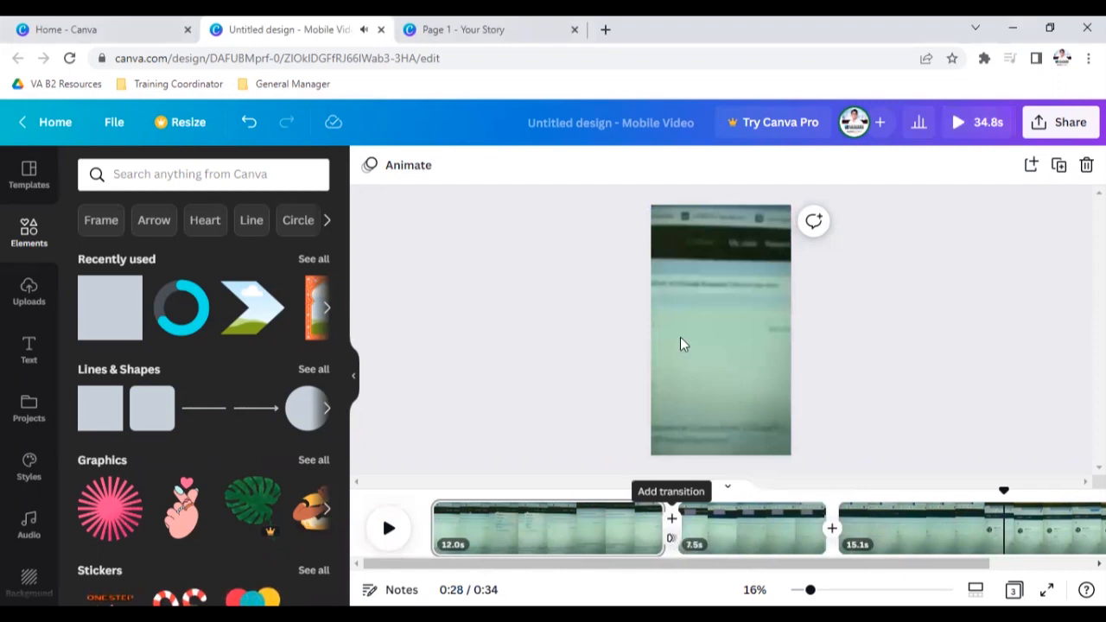
# Step: Add a Dissolve transition between the first and second clips and play the video from about the 10-second mark to preview it
pyautogui.click(670, 534)
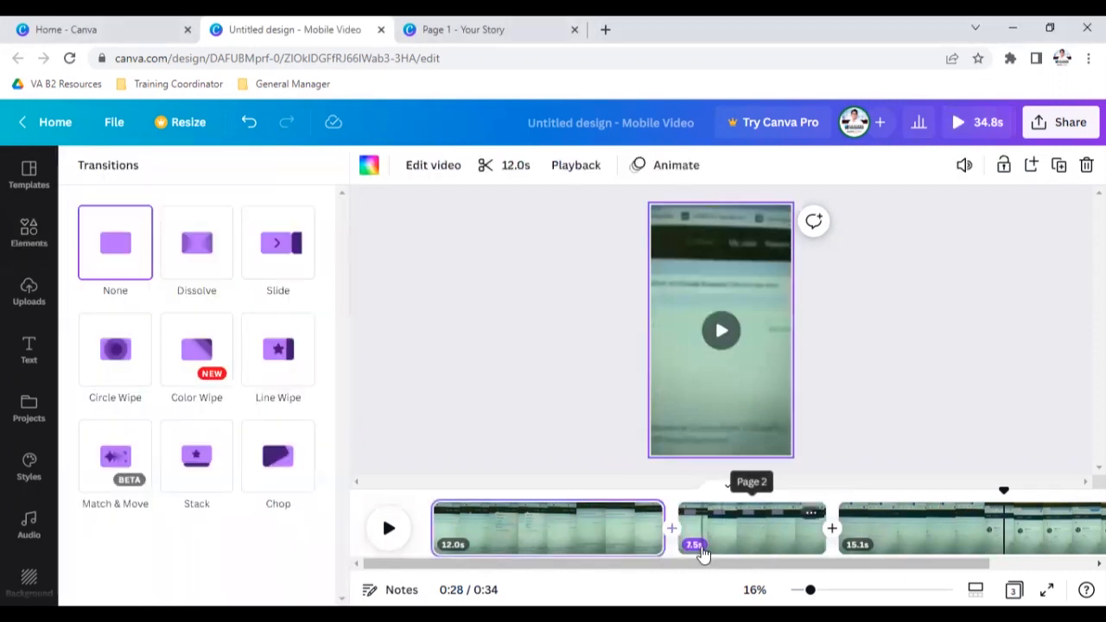
pyautogui.click(193, 259)
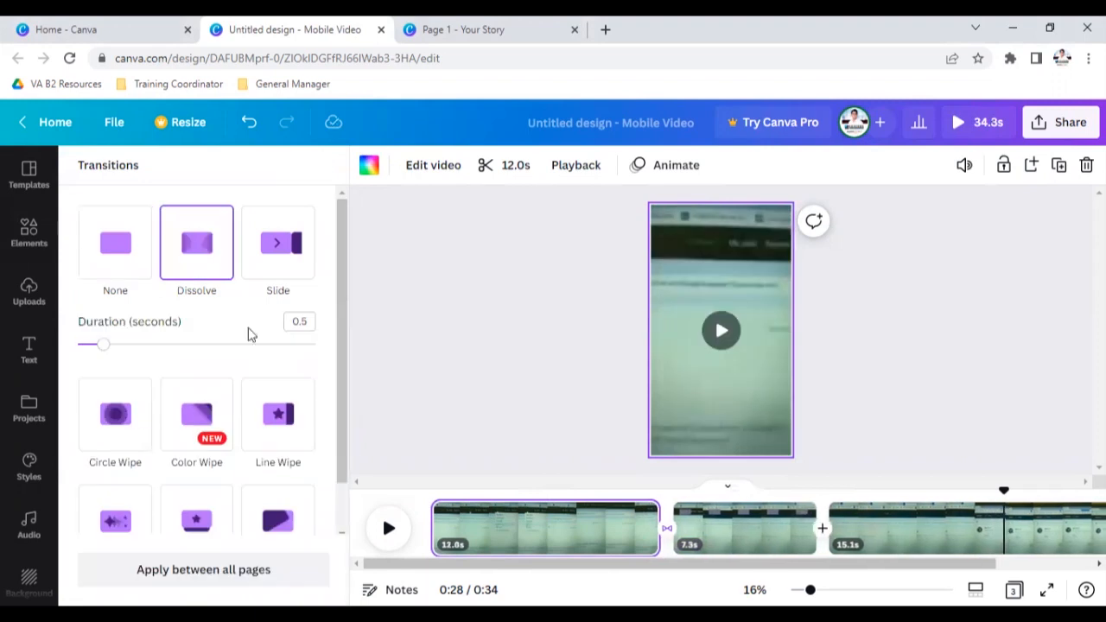
pyautogui.click(633, 535)
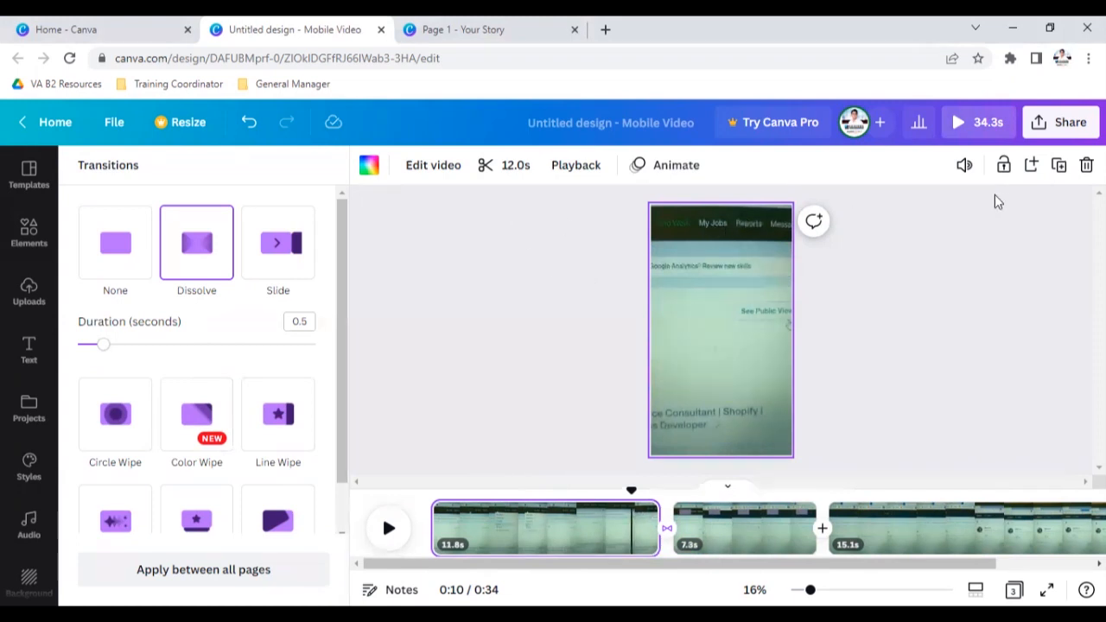
pyautogui.click(390, 530)
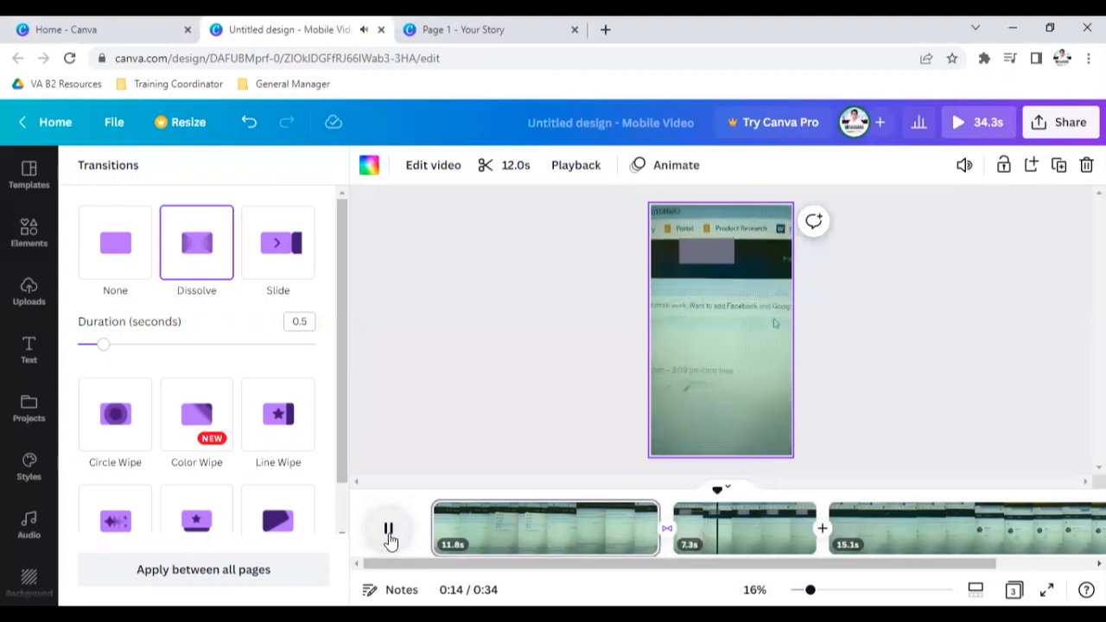
# Step: Add a Color Wipe transition between the second and third clips and preview it
pyautogui.click(826, 536)
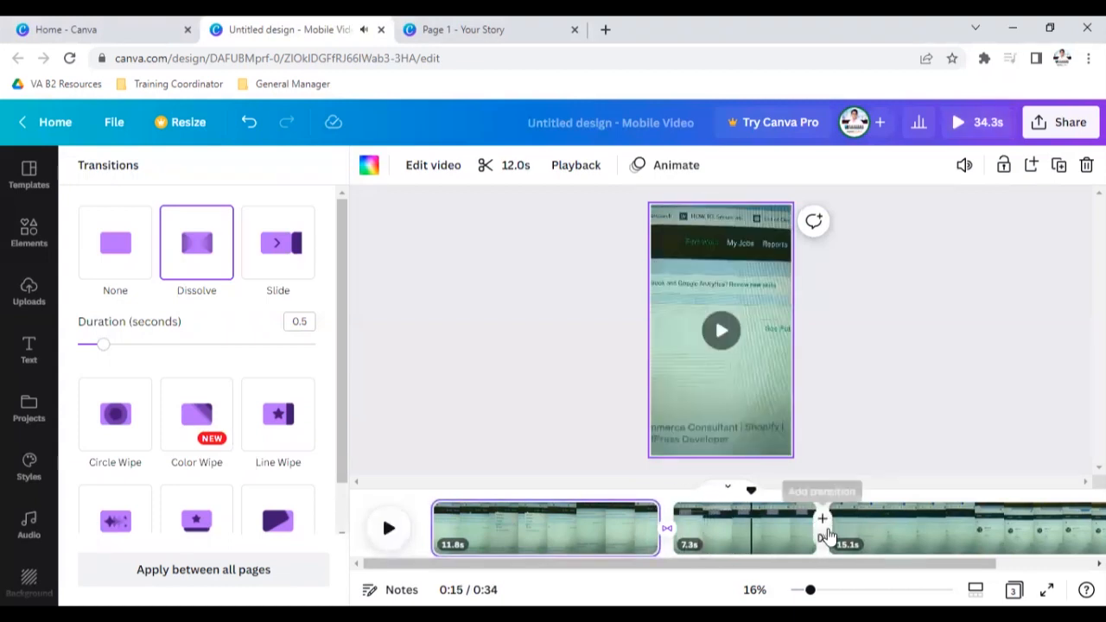
pyautogui.click(823, 520)
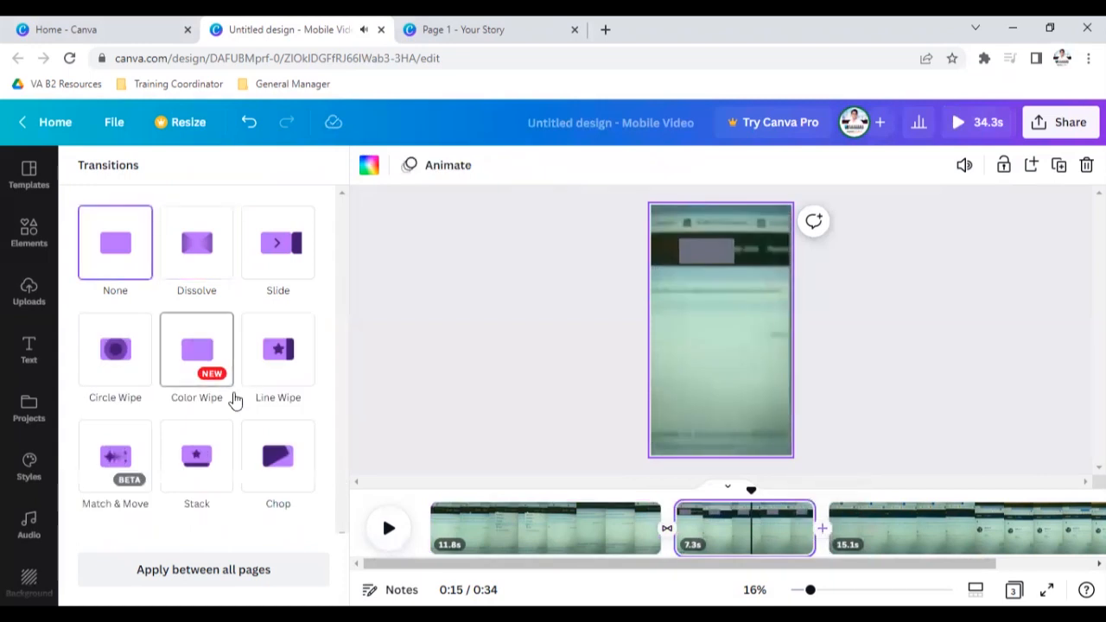
pyautogui.click(217, 350)
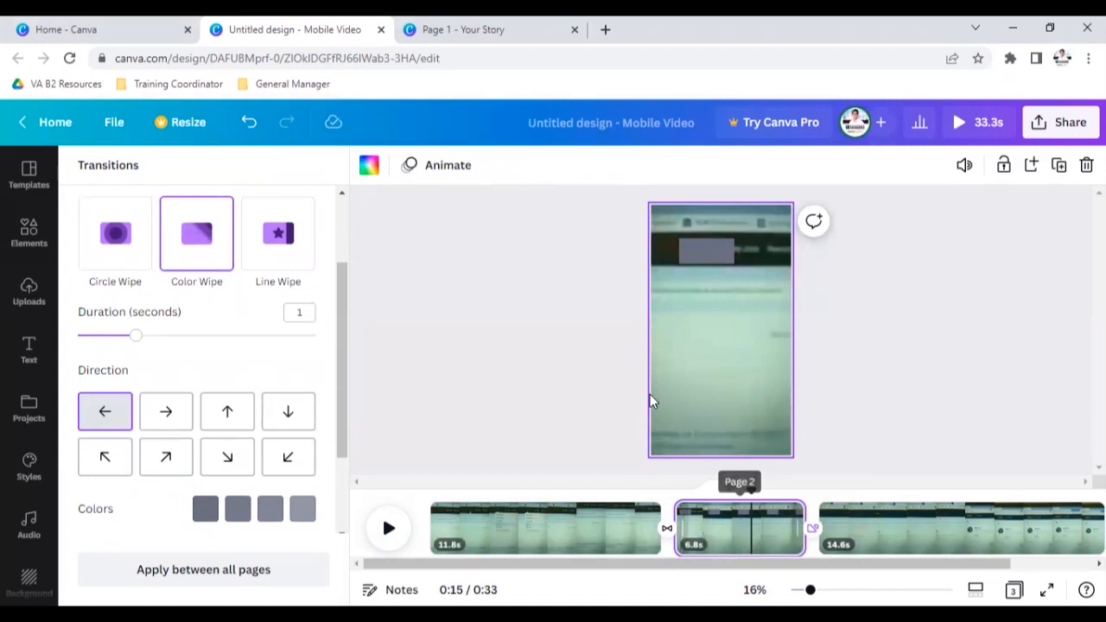
pyautogui.click(389, 528)
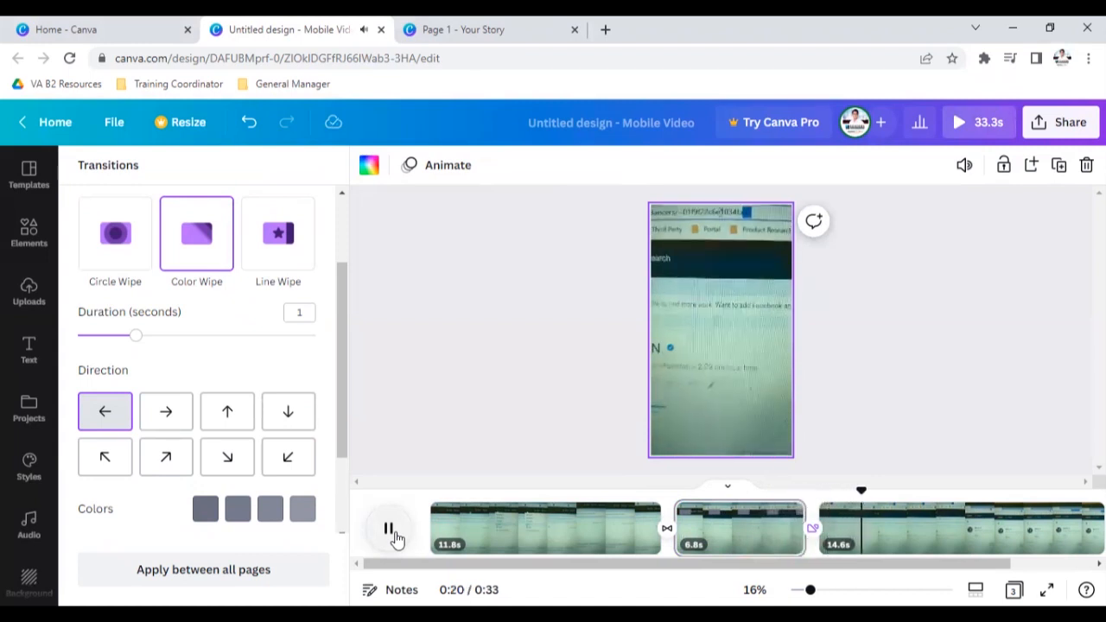
# Step: Check the Color Wipe colors and directions, and change the transition between the second and third clips to Chop
pyautogui.click(213, 519)
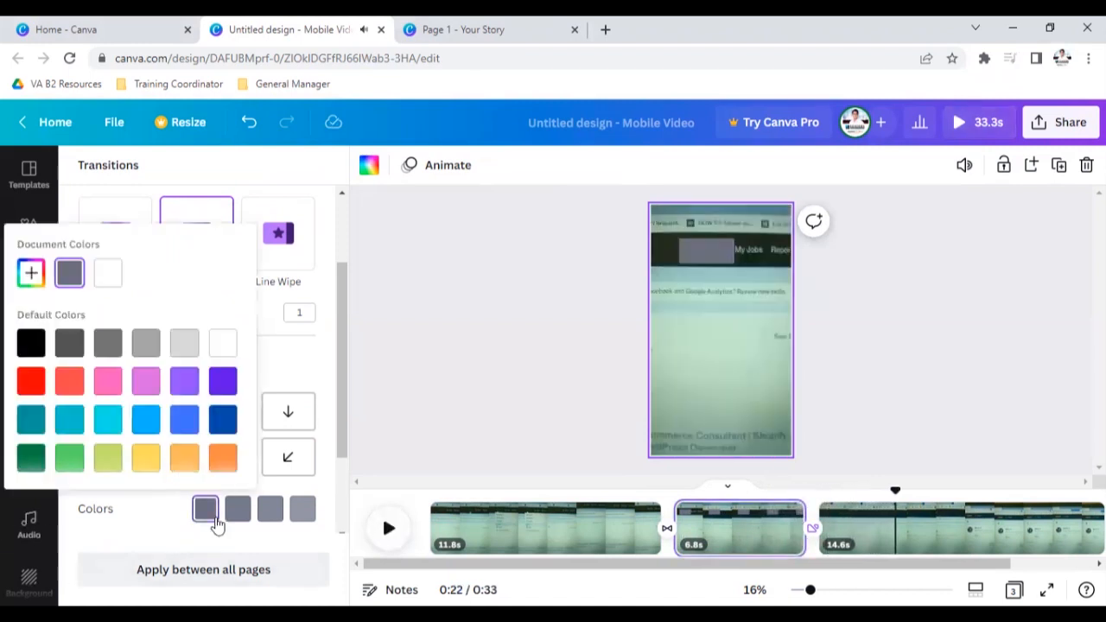
pyautogui.click(292, 371)
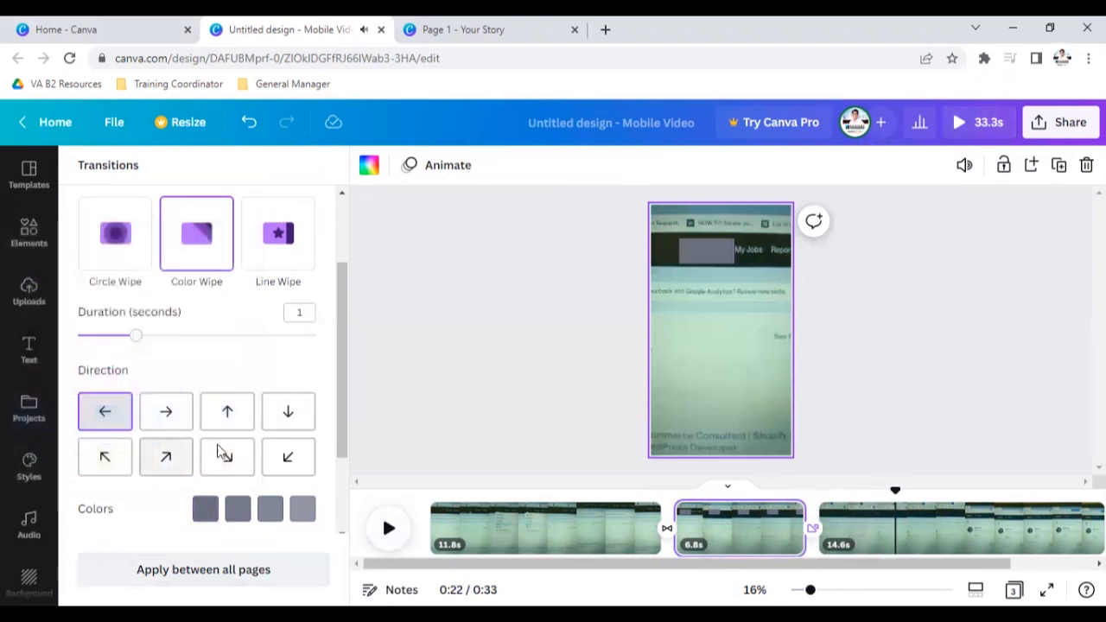
pyautogui.scroll(-2, 222, 452)
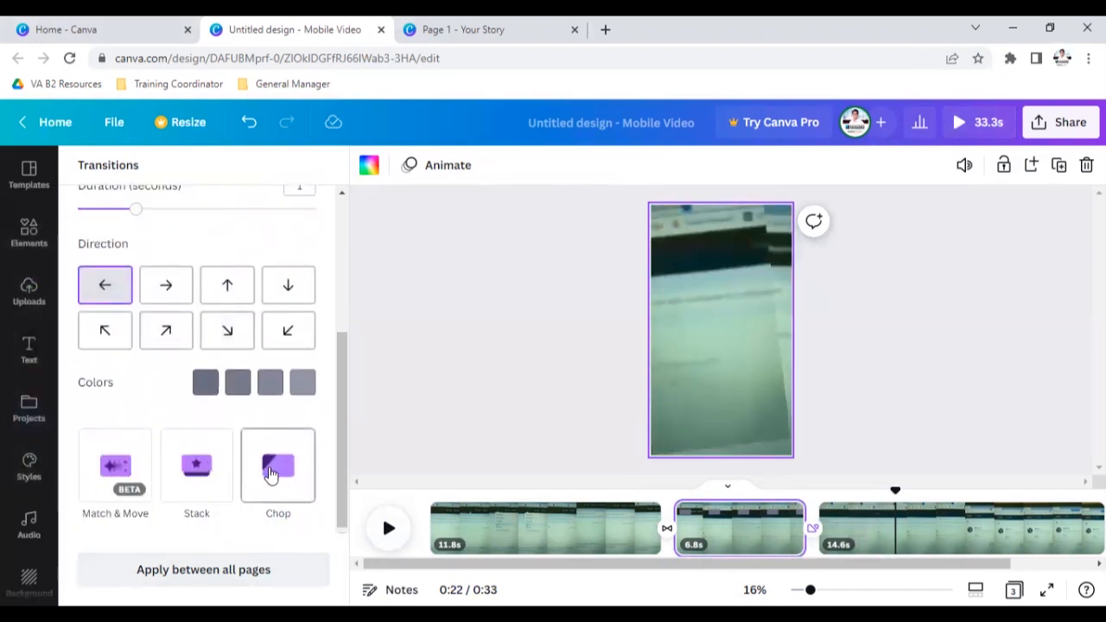
pyautogui.click(277, 466)
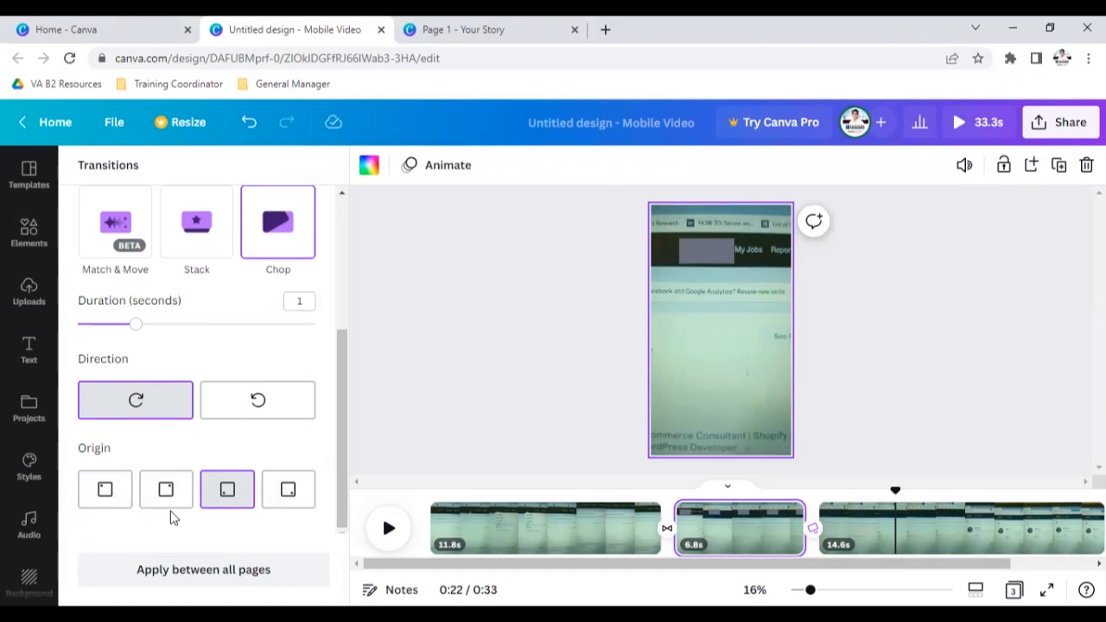
pyautogui.click(950, 234)
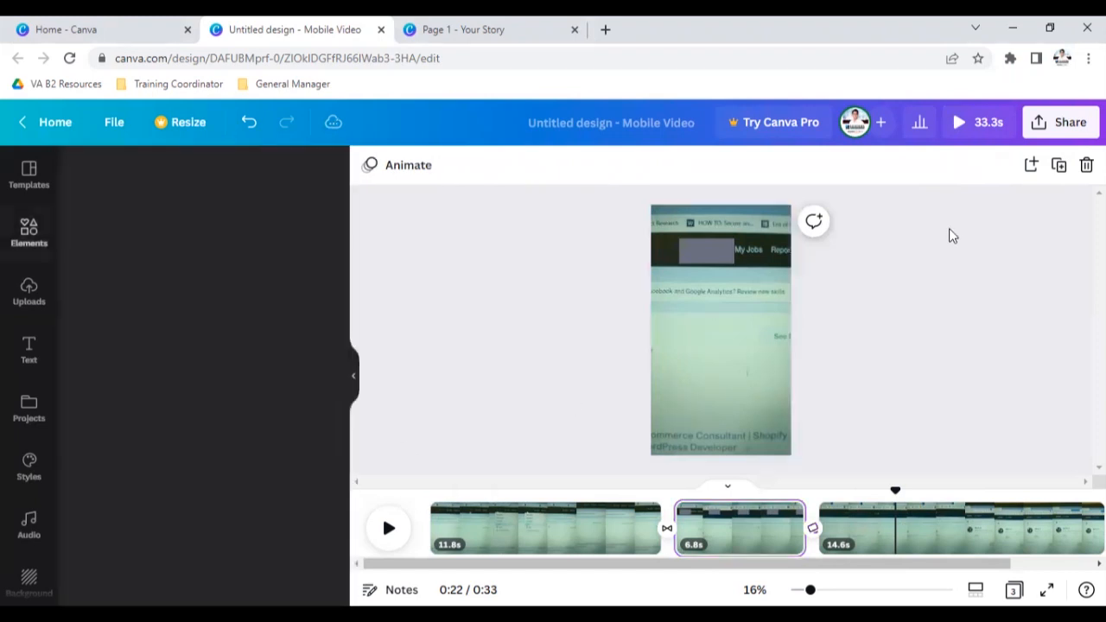
# Step: Set the volume of all videos on the middle clip's page to 100
pyautogui.click(542, 531)
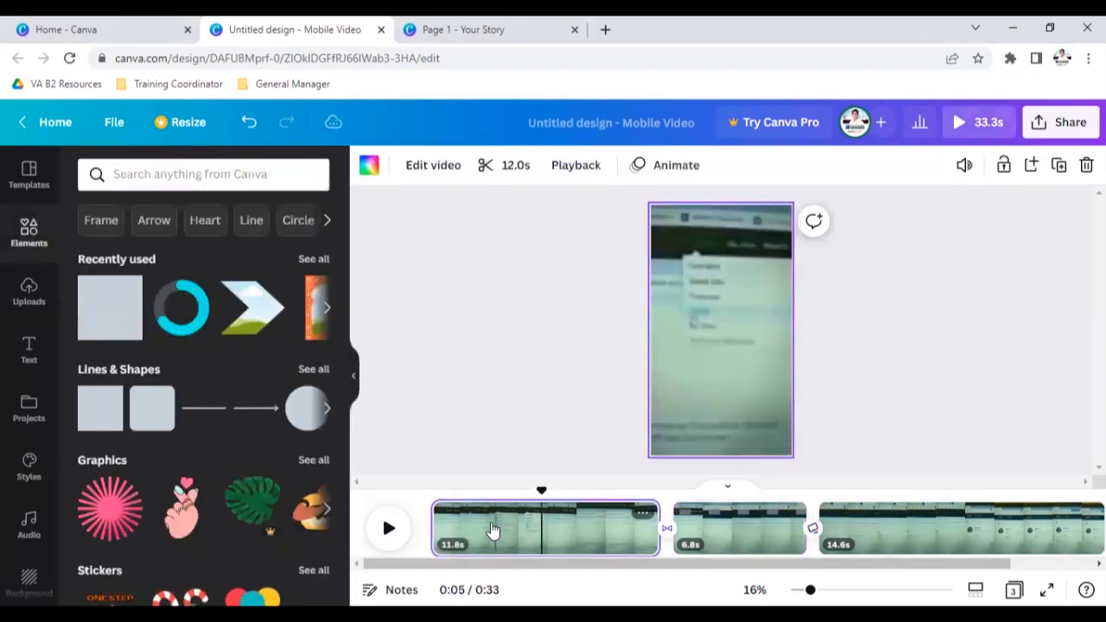
pyautogui.click(715, 538)
pyautogui.click(517, 538)
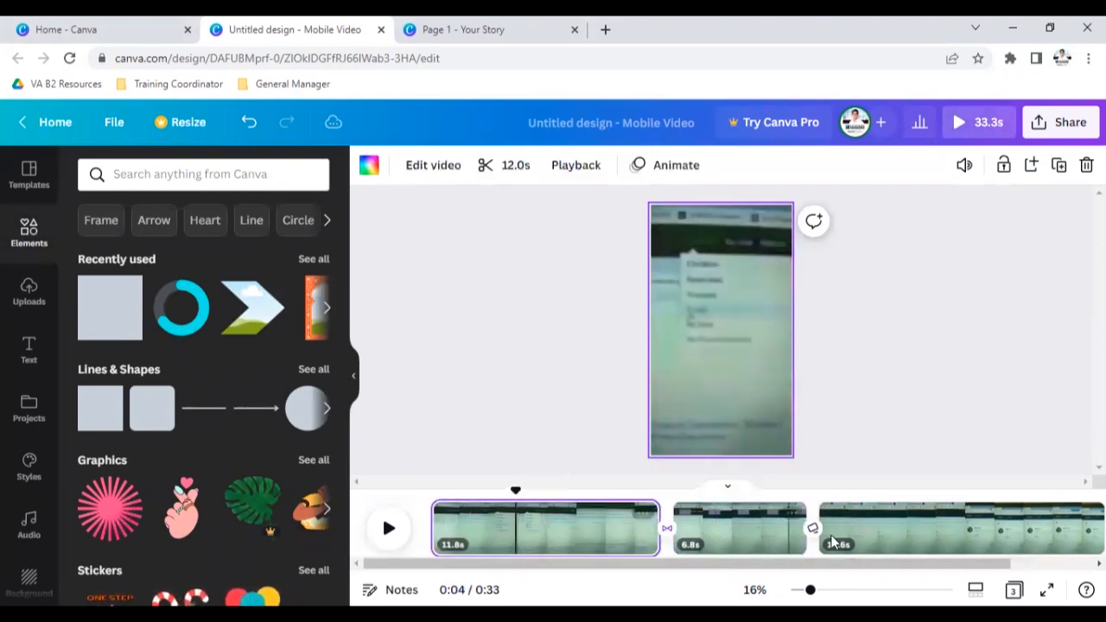
pyautogui.click(850, 535)
pyautogui.click(592, 539)
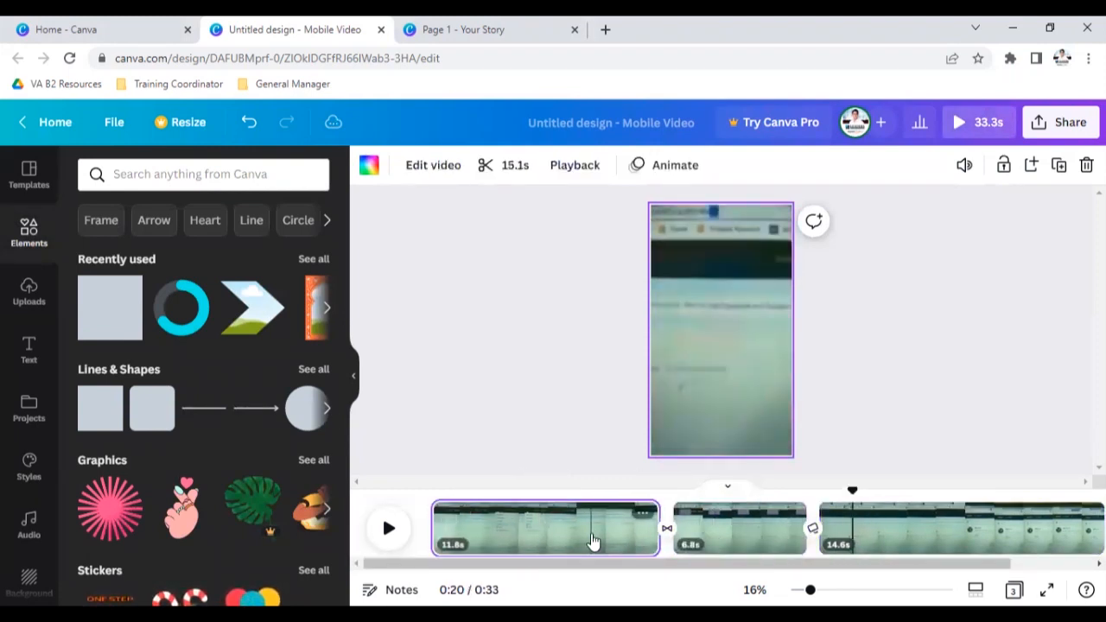
pyautogui.click(731, 523)
pyautogui.click(962, 171)
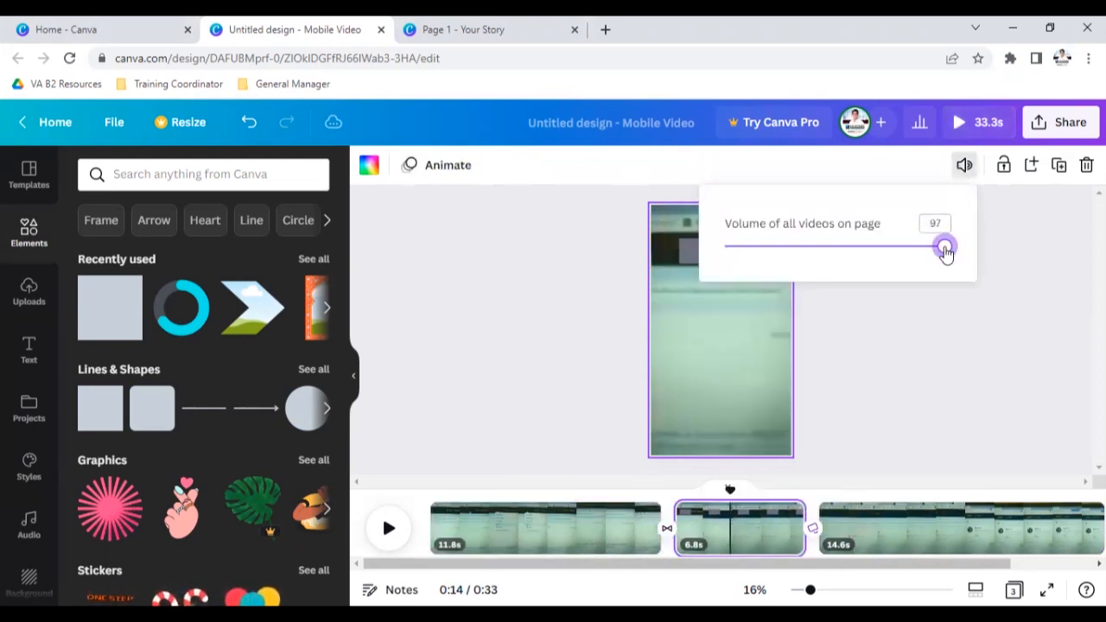
pyautogui.moveTo(938, 250)
pyautogui.mouseDown()
pyautogui.moveTo(706, 249)
pyautogui.moveTo(952, 264)
pyautogui.mouseUp()
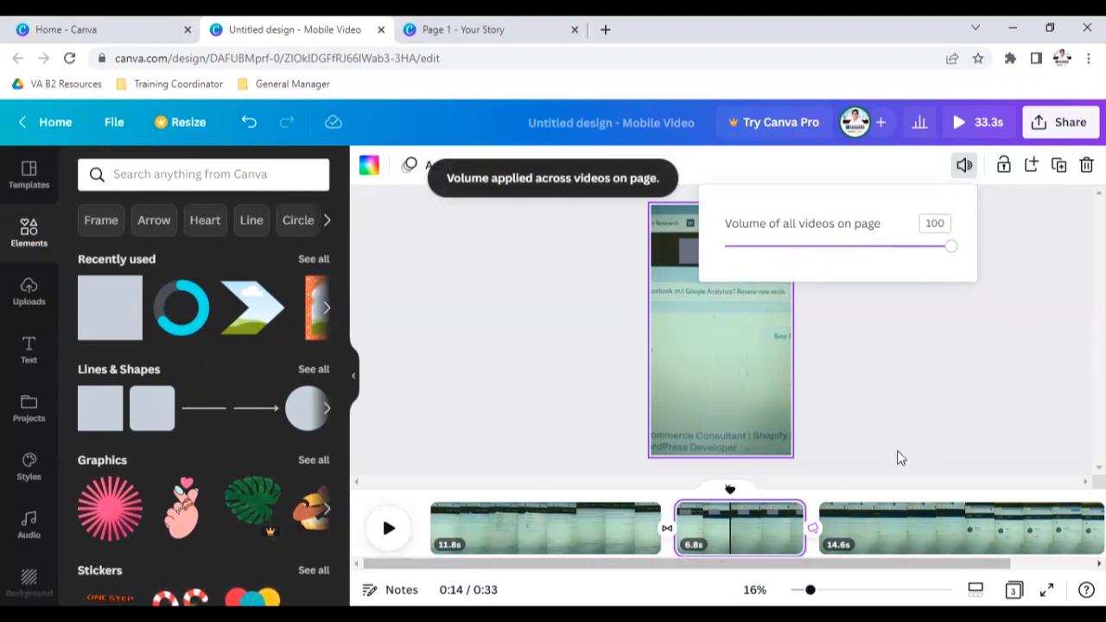
# Step: Review the page options available for the middle clip and close them without choosing one
pyautogui.click(768, 538)
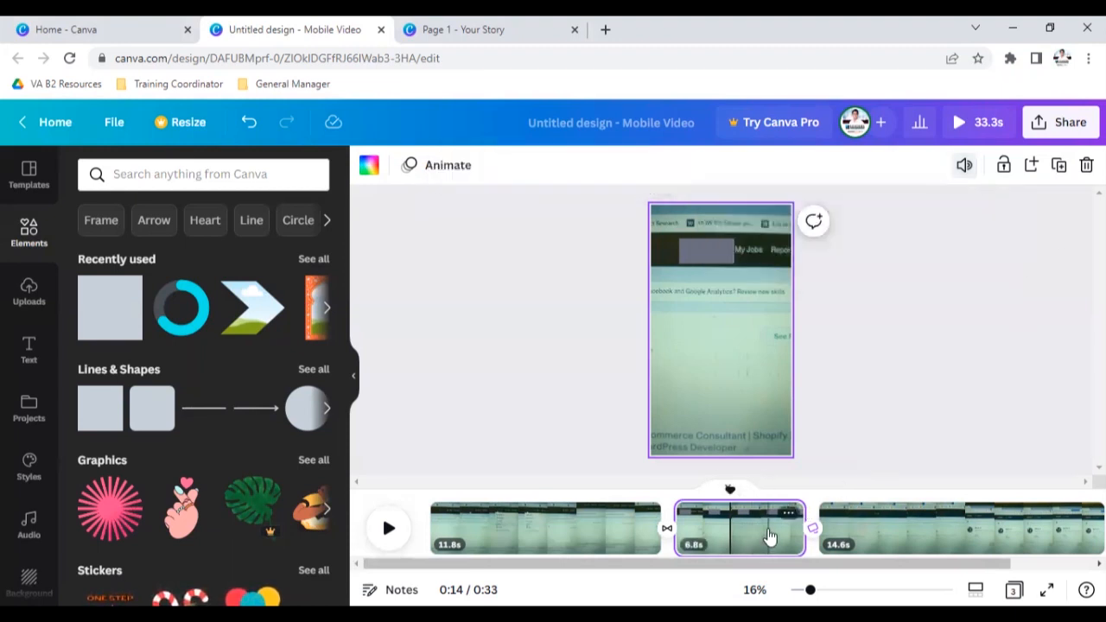
pyautogui.click(768, 535)
pyautogui.click(788, 515)
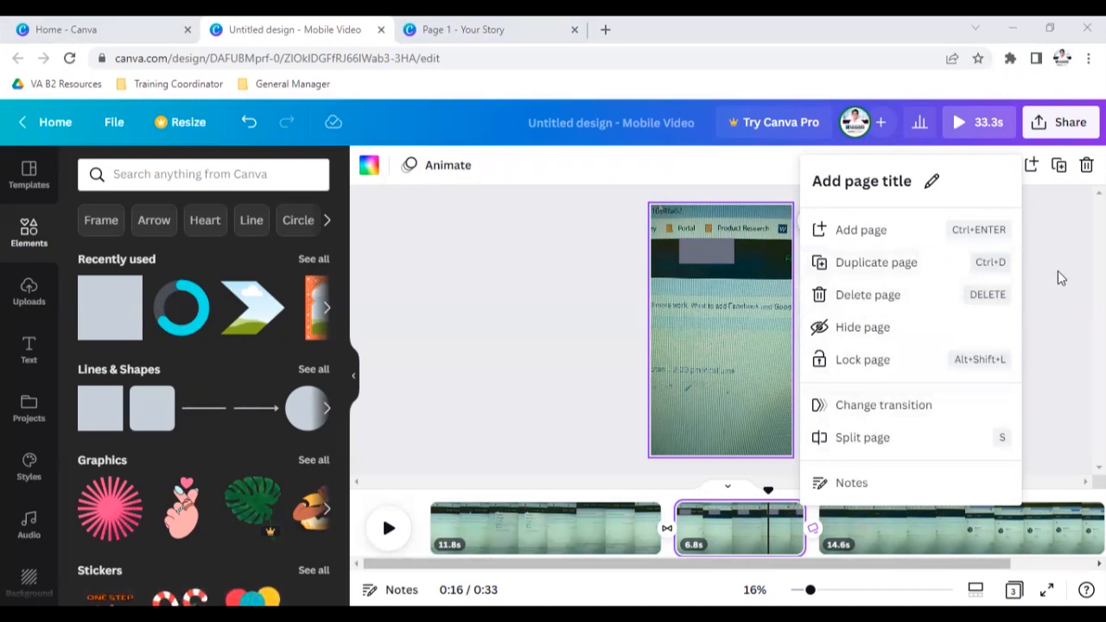
pyautogui.click(1009, 219)
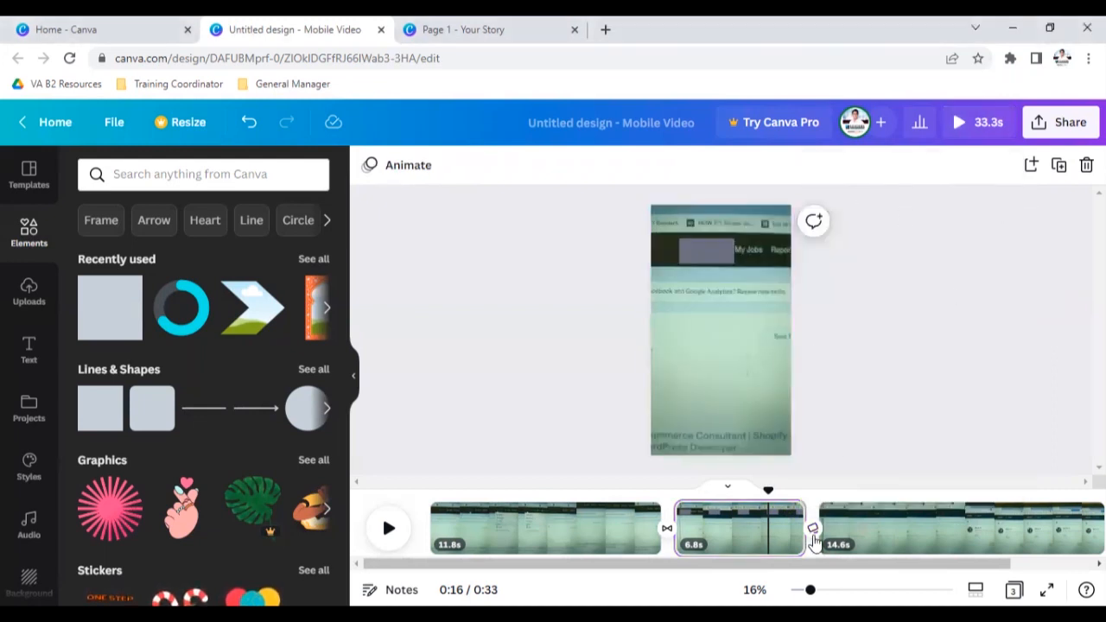
# Step: Go through the first and middle clips and look at the uploaded audio files
pyautogui.click(571, 529)
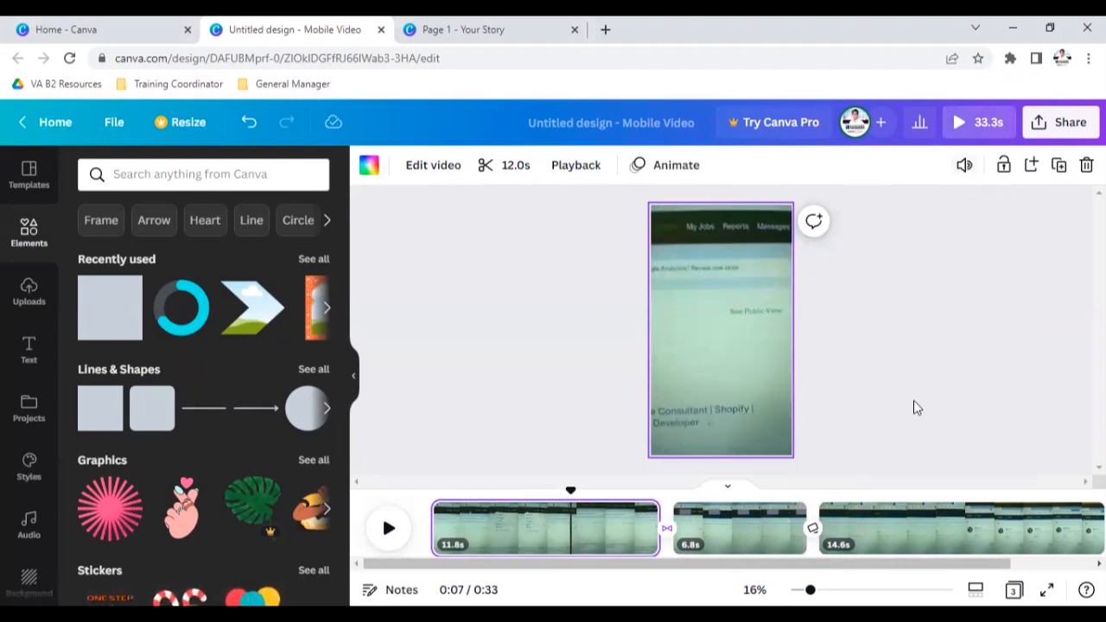
pyautogui.click(466, 535)
pyautogui.click(682, 519)
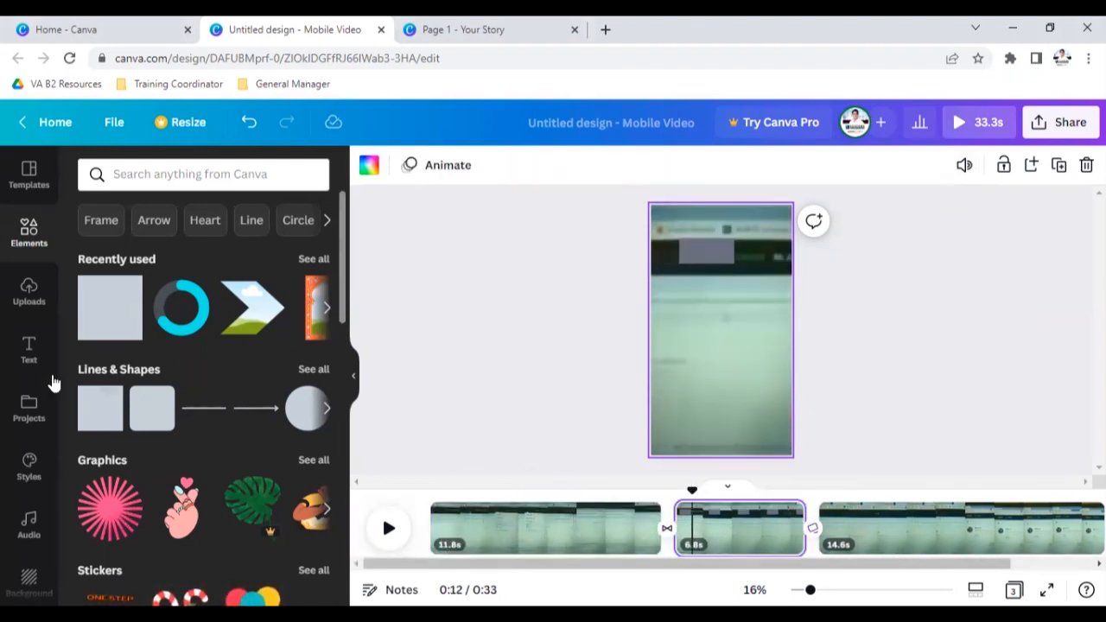
pyautogui.click(34, 300)
pyautogui.click(284, 303)
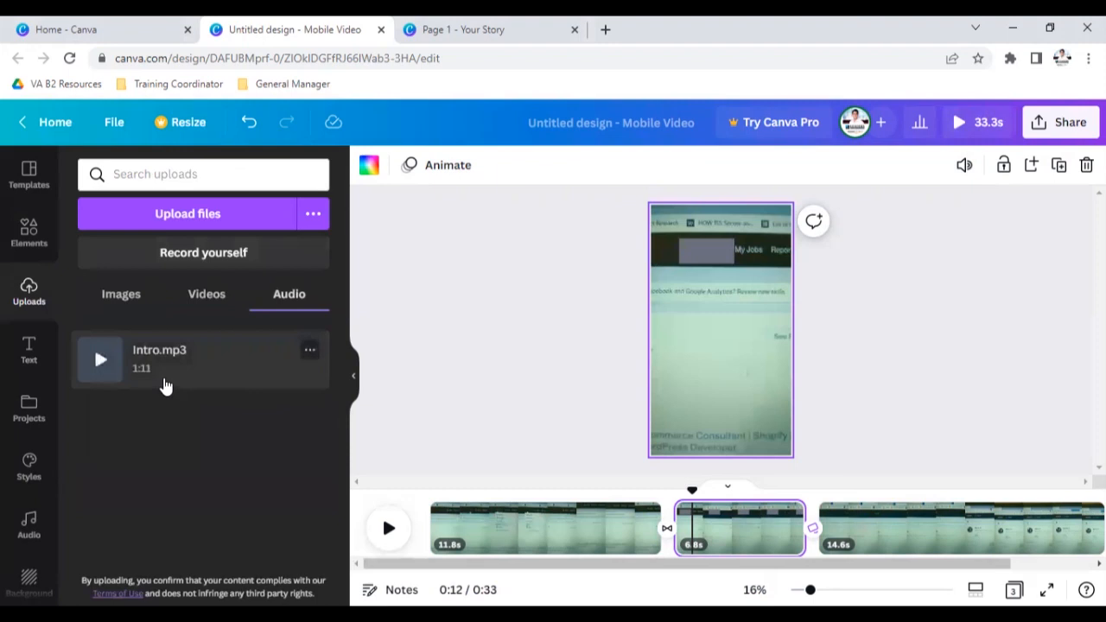
pyautogui.click(29, 471)
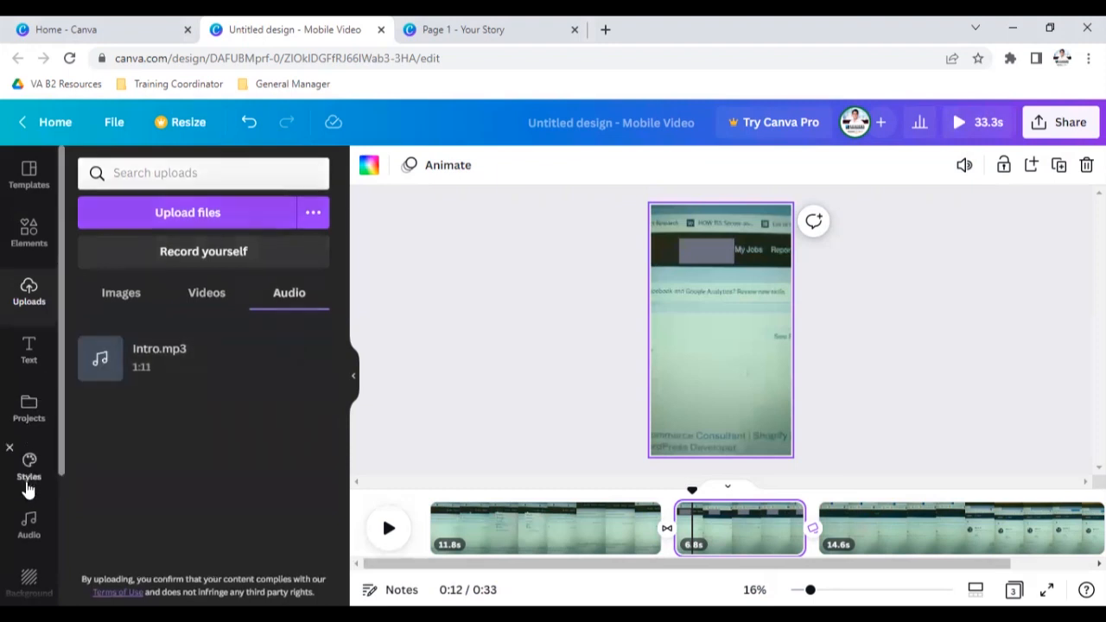
# Step: Add the Happy Whistling Ukulele track, align it with the start of the middle clip and trim it to 6.8 s
pyautogui.click(28, 521)
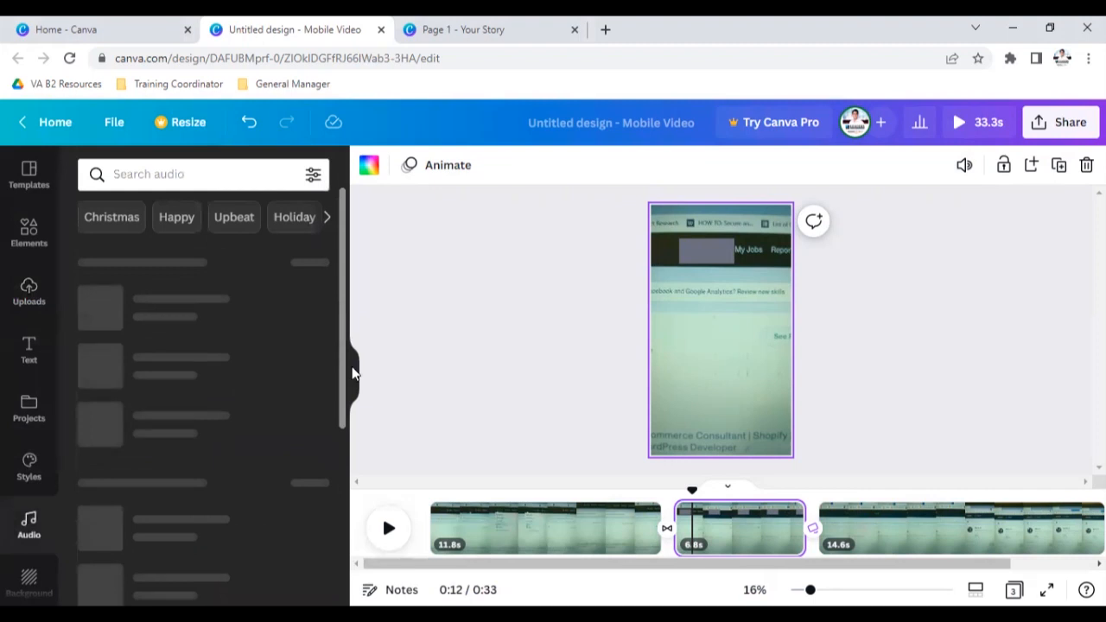
pyautogui.click(151, 370)
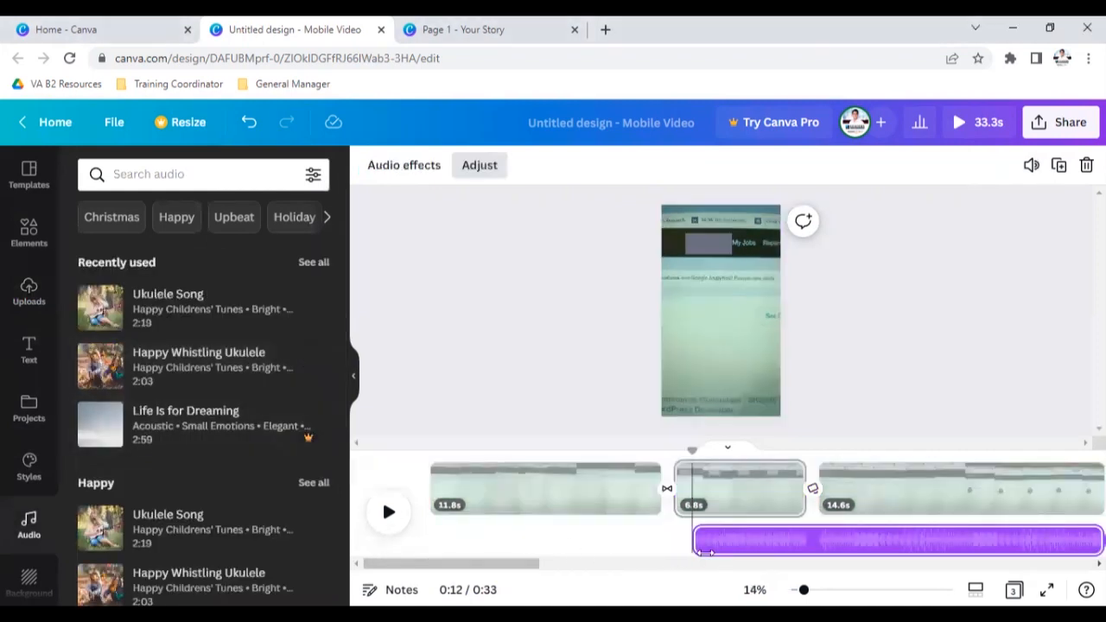
pyautogui.moveTo(709, 537); pyautogui.dragTo(707, 538)
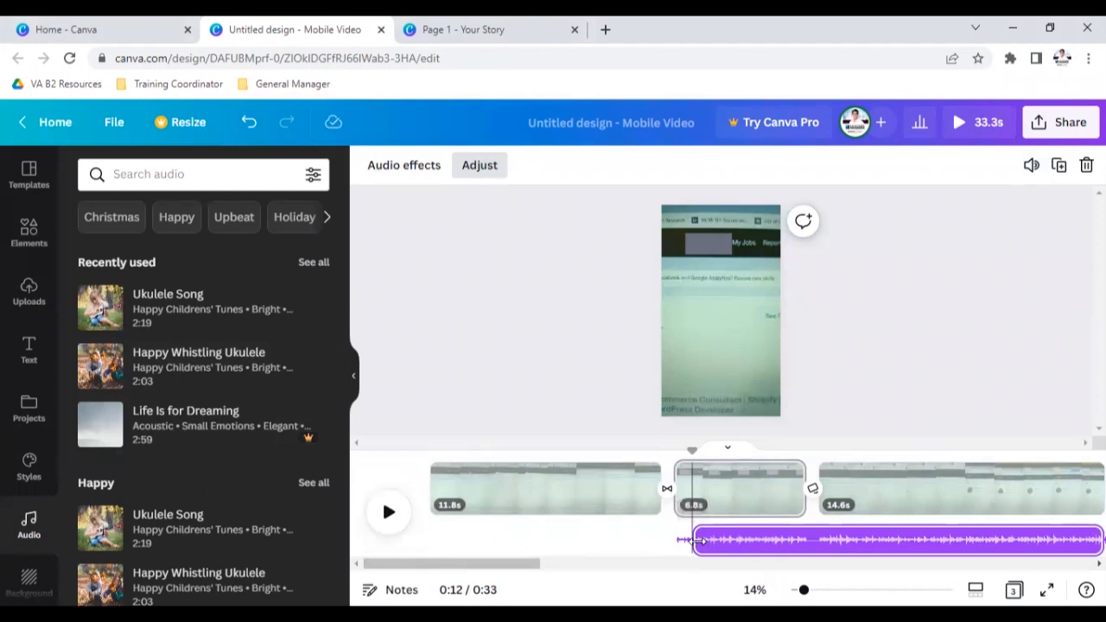
pyautogui.moveTo(692, 451); pyautogui.dragTo(674, 453)
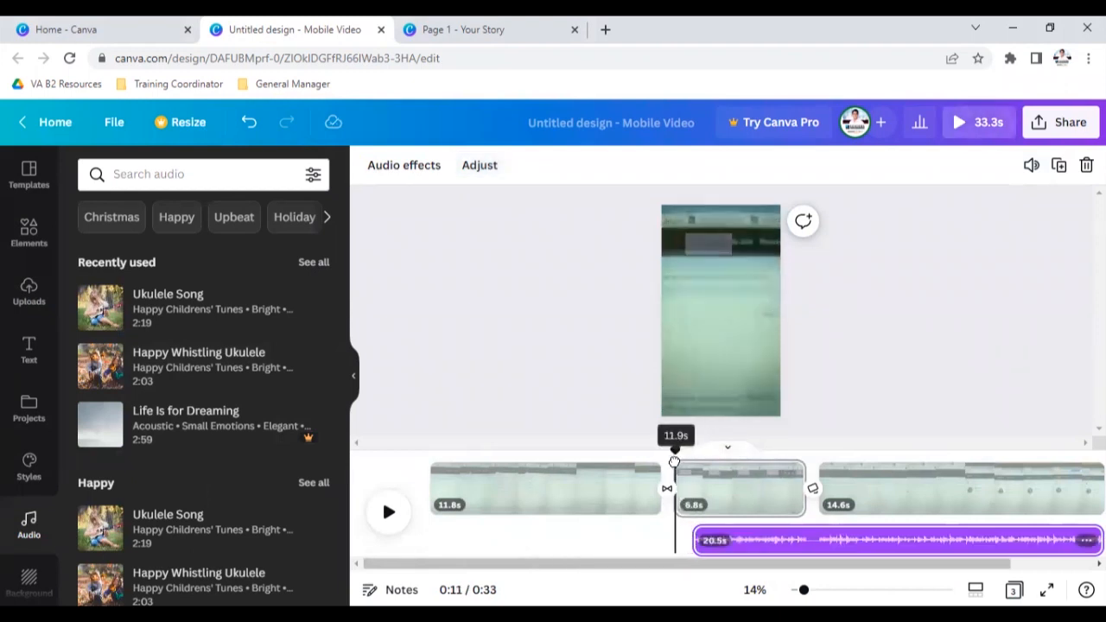
pyautogui.moveTo(761, 550); pyautogui.dragTo(741, 550)
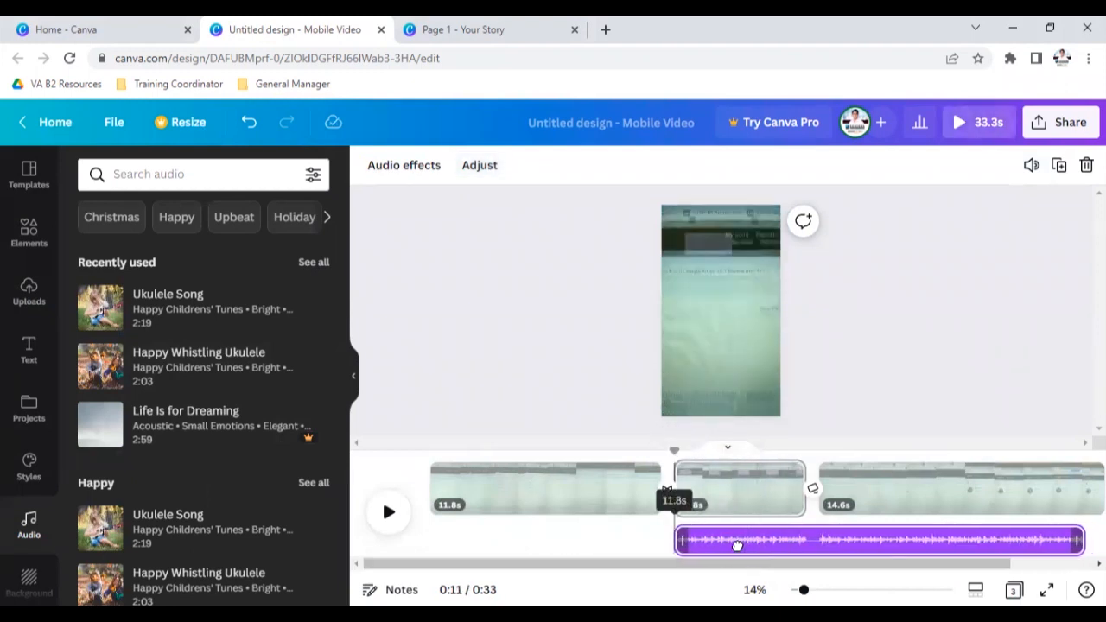
pyautogui.moveTo(1082, 540); pyautogui.dragTo(716, 538)
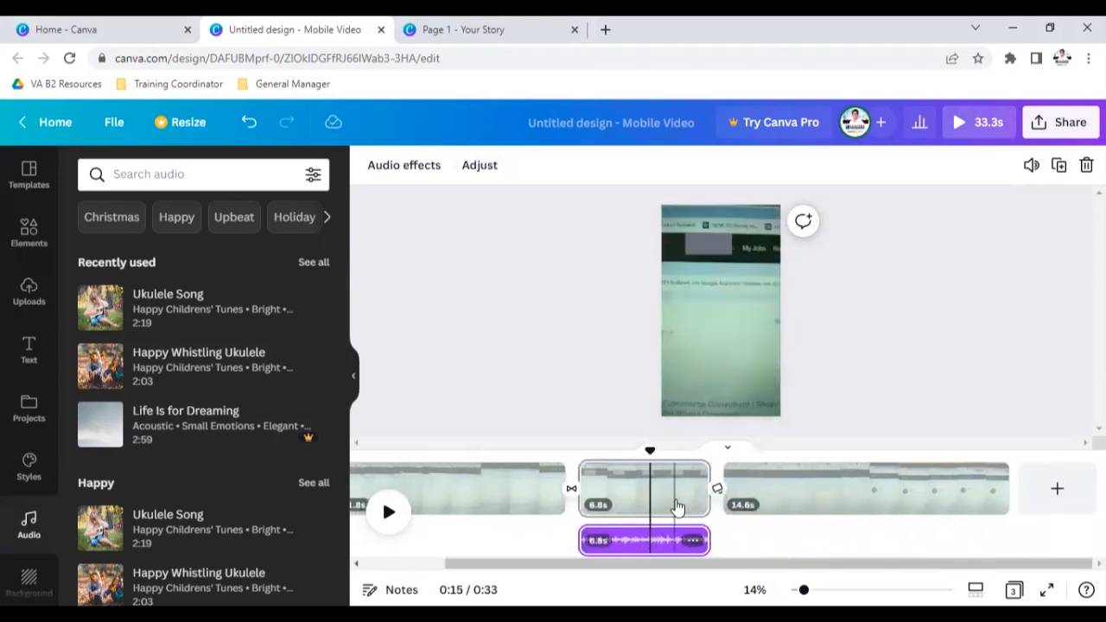
# Step: Adjust the audio effects of the ukulele track under the middle clip, and scrub the timeline from the first clip into the third
pyautogui.click(693, 540)
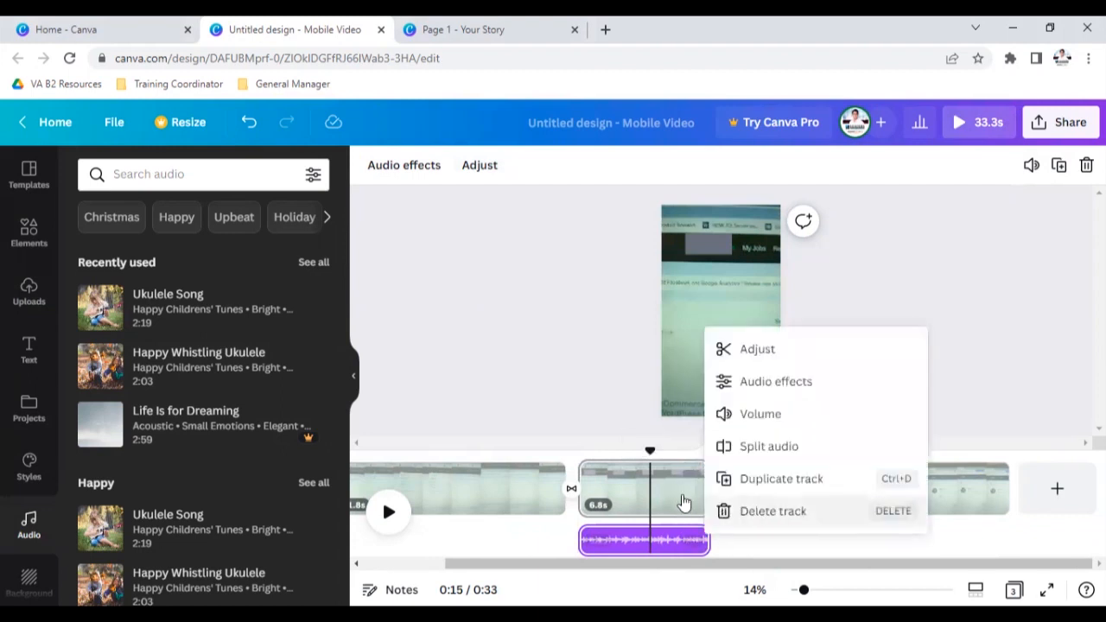
pyautogui.click(748, 383)
pyautogui.moveTo(102, 234); pyautogui.dragTo(344, 247)
pyautogui.click(453, 328)
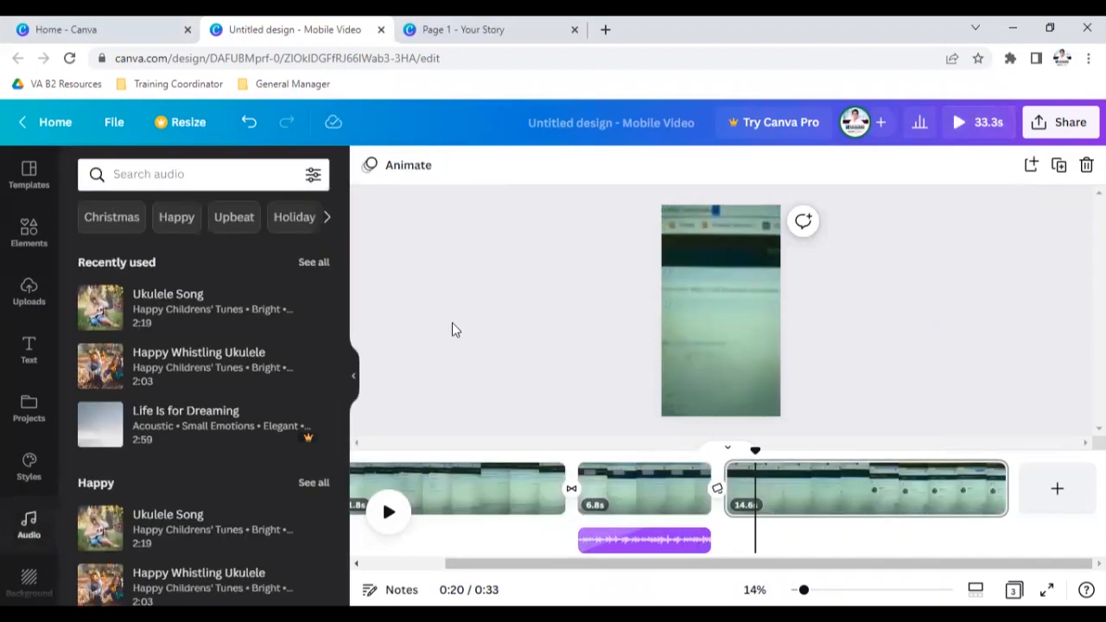
pyautogui.click(455, 489)
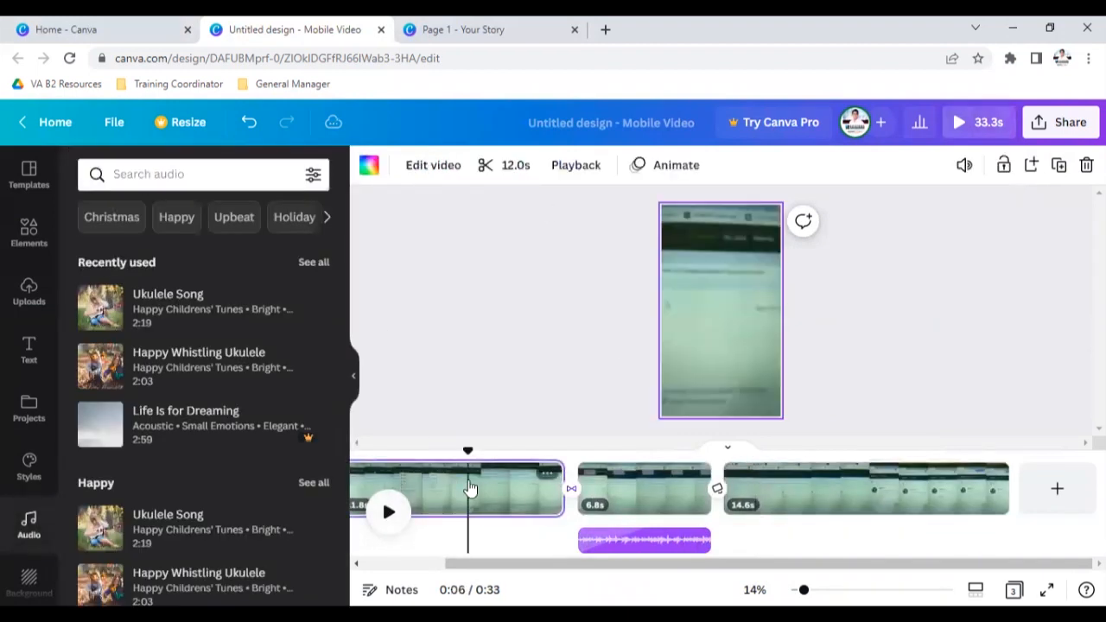
pyautogui.moveTo(470, 448); pyautogui.dragTo(807, 450)
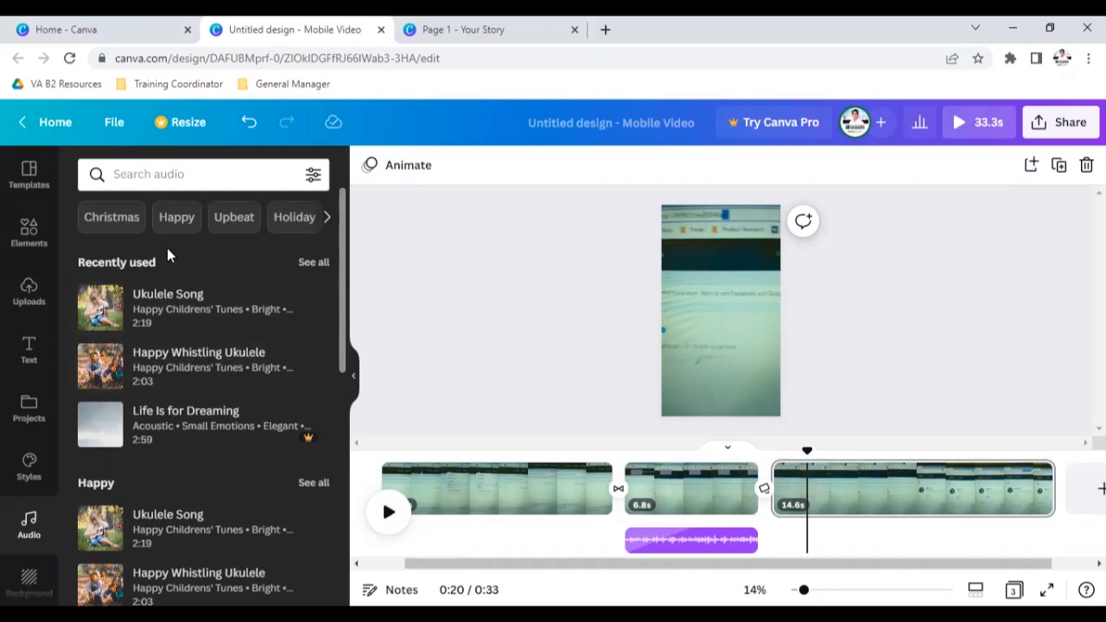
# Step: Open the MV - 3 Tips design from the recent designs and look through its captioned clips
pyautogui.click(63, 32)
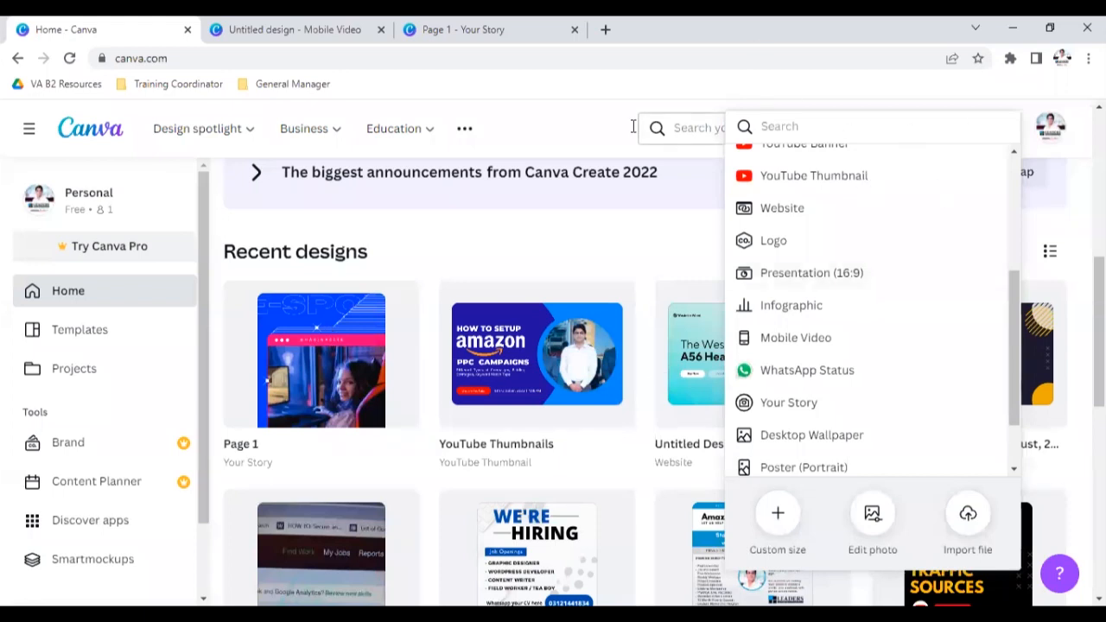
pyautogui.click(559, 131)
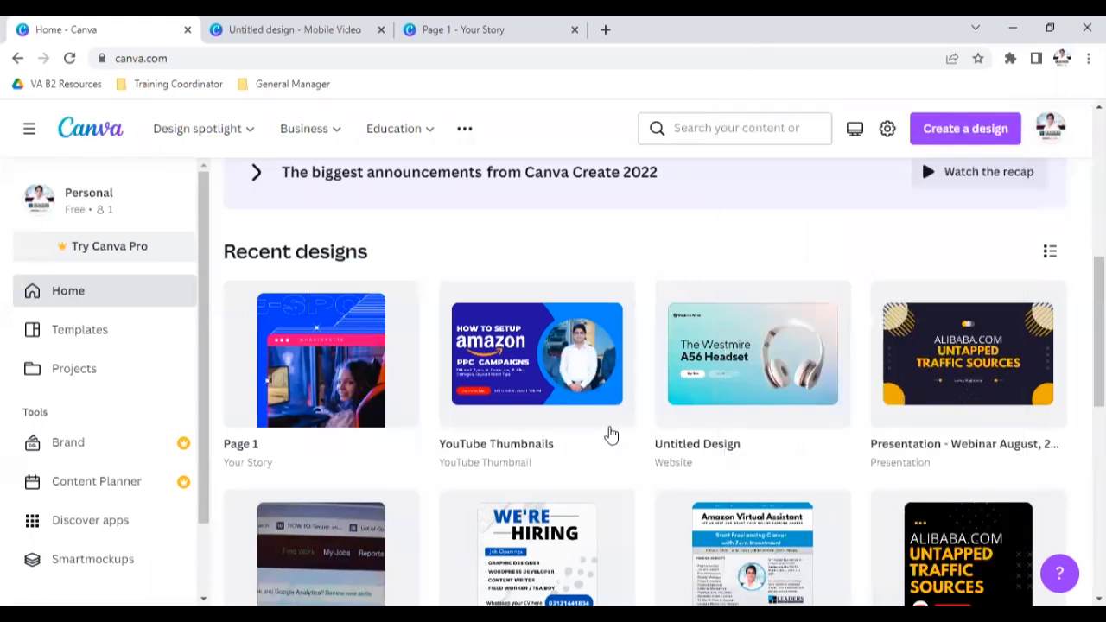
pyautogui.scroll(-10, 611, 435)
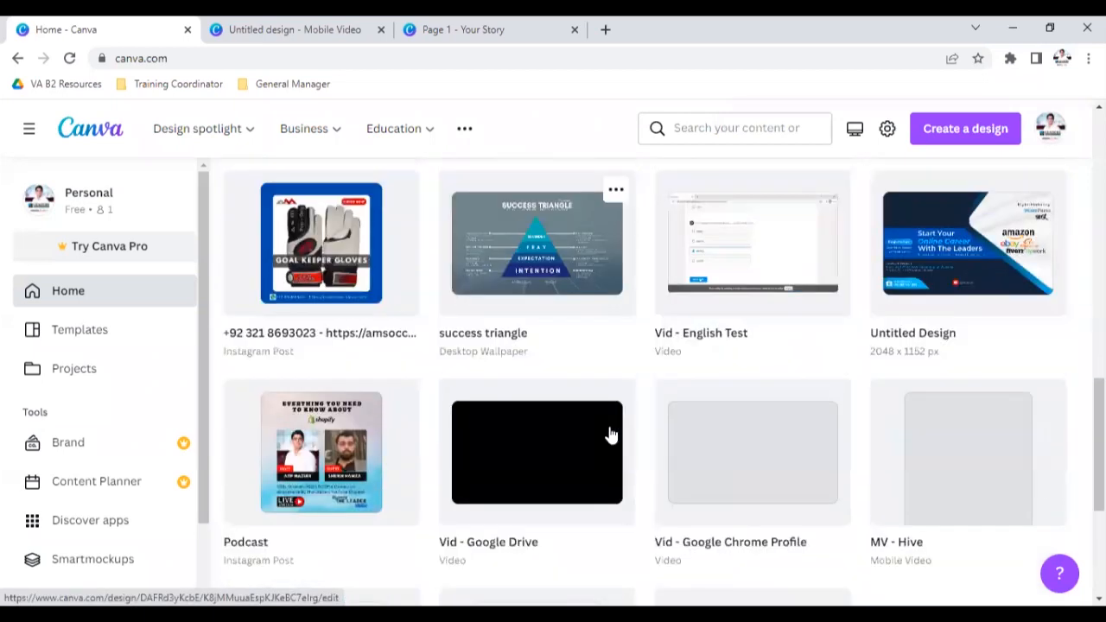
pyautogui.scroll(-3, 484, 410)
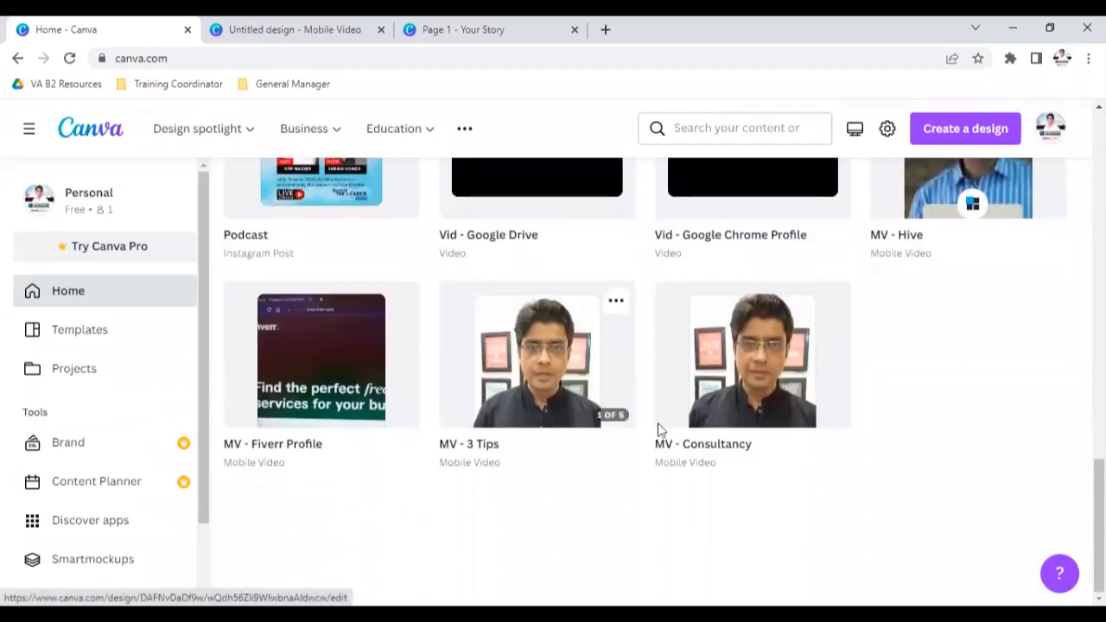
pyautogui.click(624, 413)
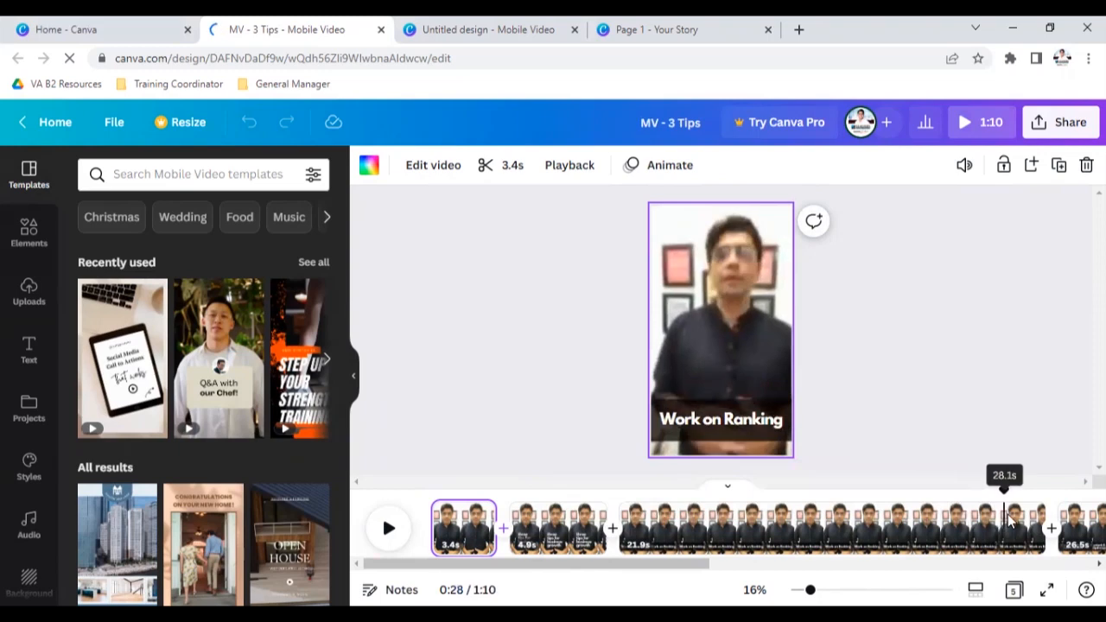
pyautogui.click(1102, 516)
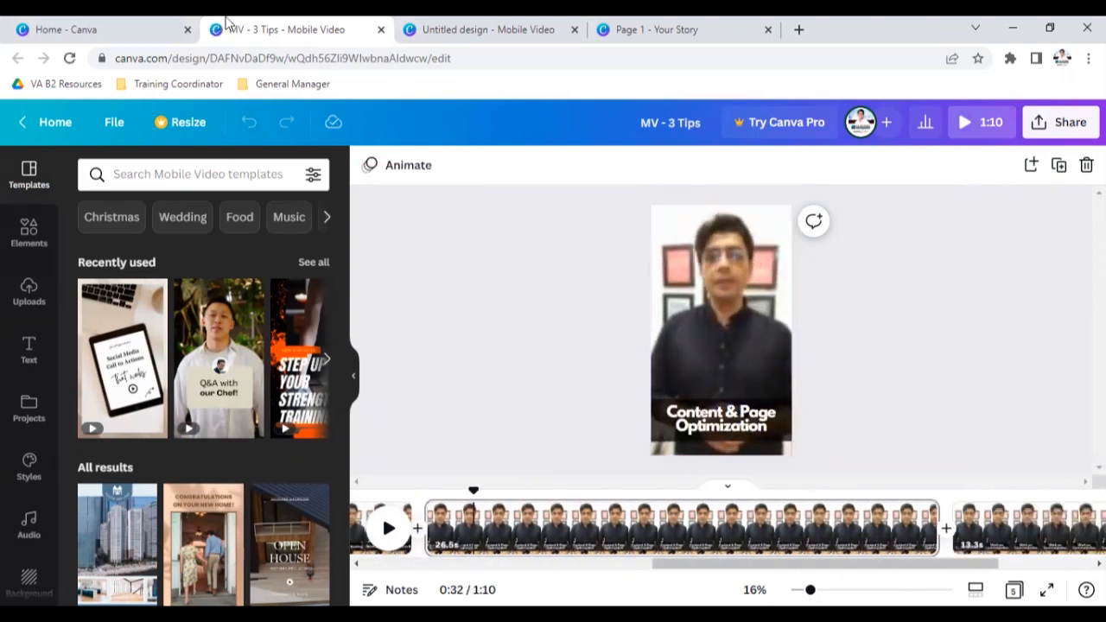
# Step: Return to the untitled mobile video design and look at the available backgrounds
pyautogui.click(153, 26)
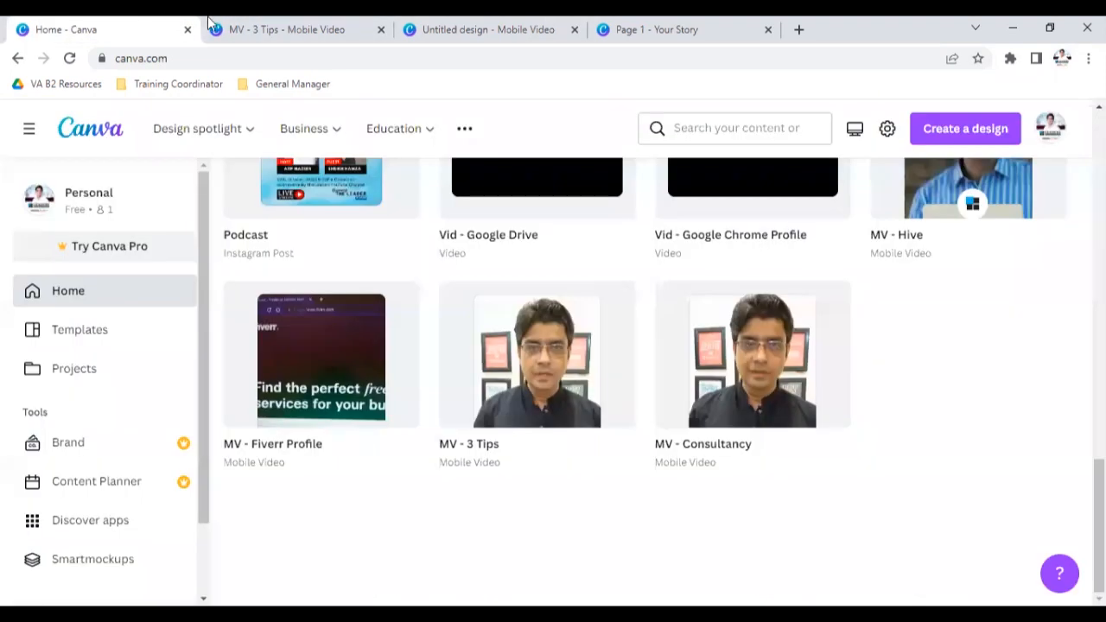
pyautogui.click(294, 30)
pyautogui.click(440, 26)
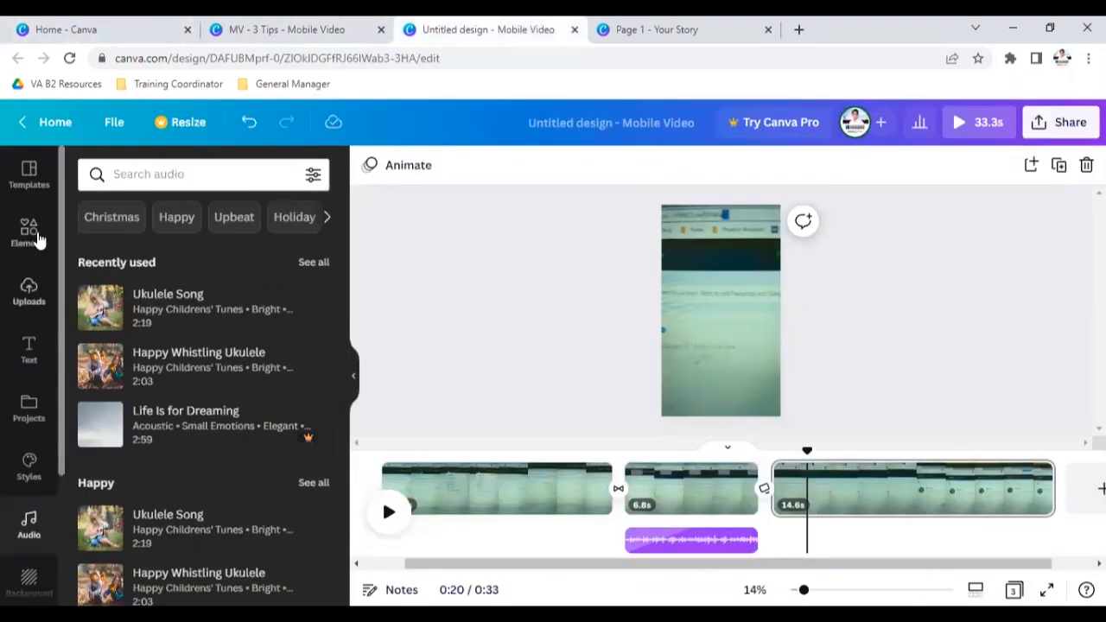
pyautogui.scroll(-2, 13, 501)
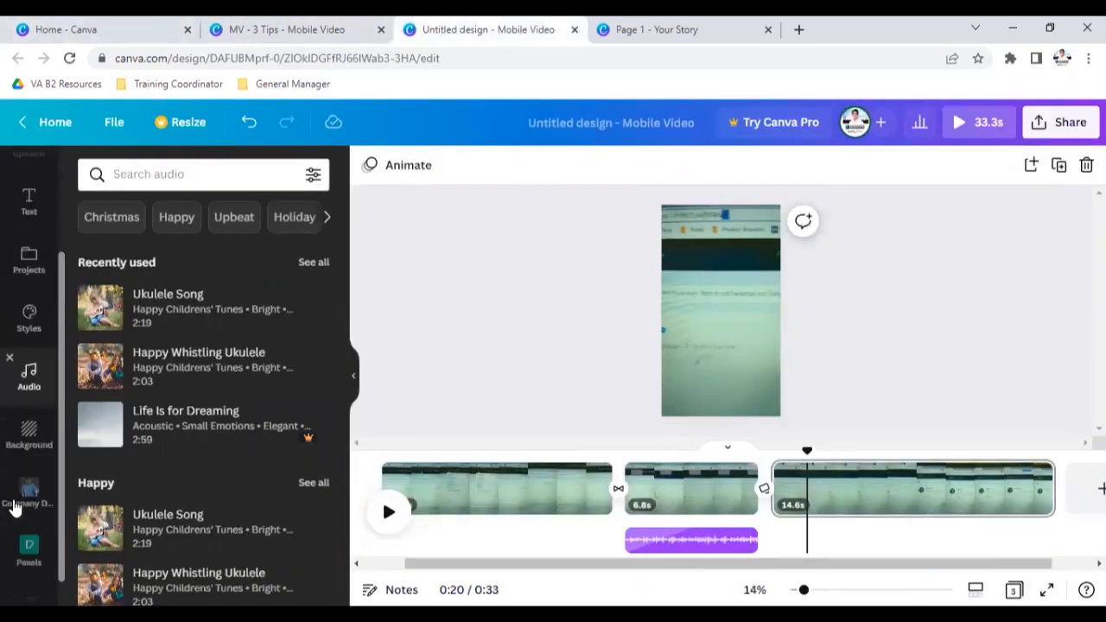
pyautogui.click(17, 436)
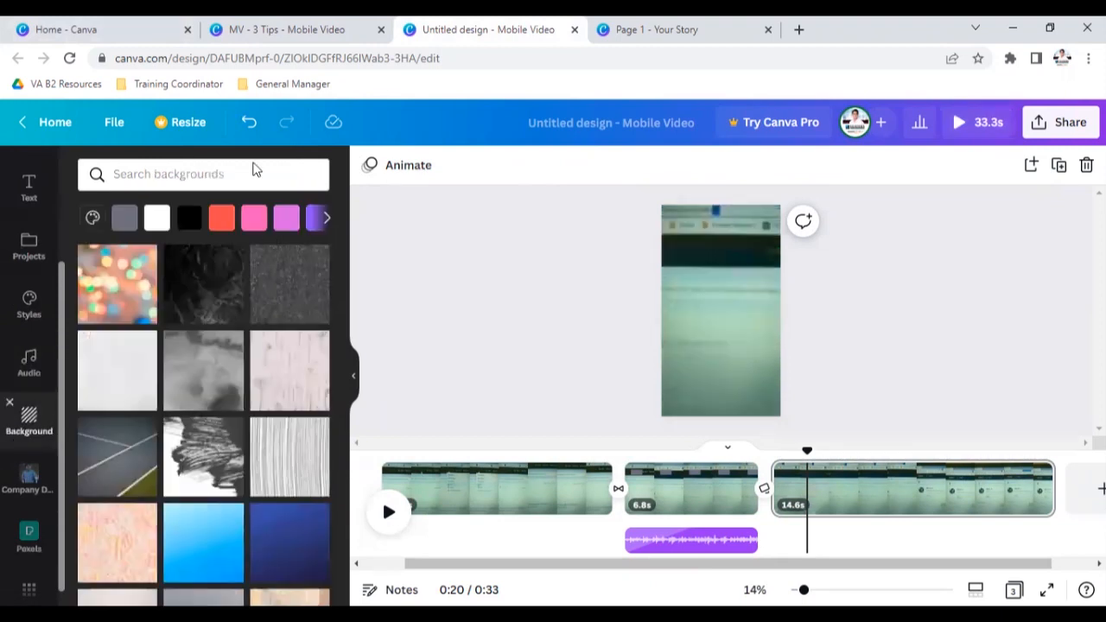
pyautogui.click(121, 29)
pyautogui.click(259, 29)
pyautogui.click(457, 29)
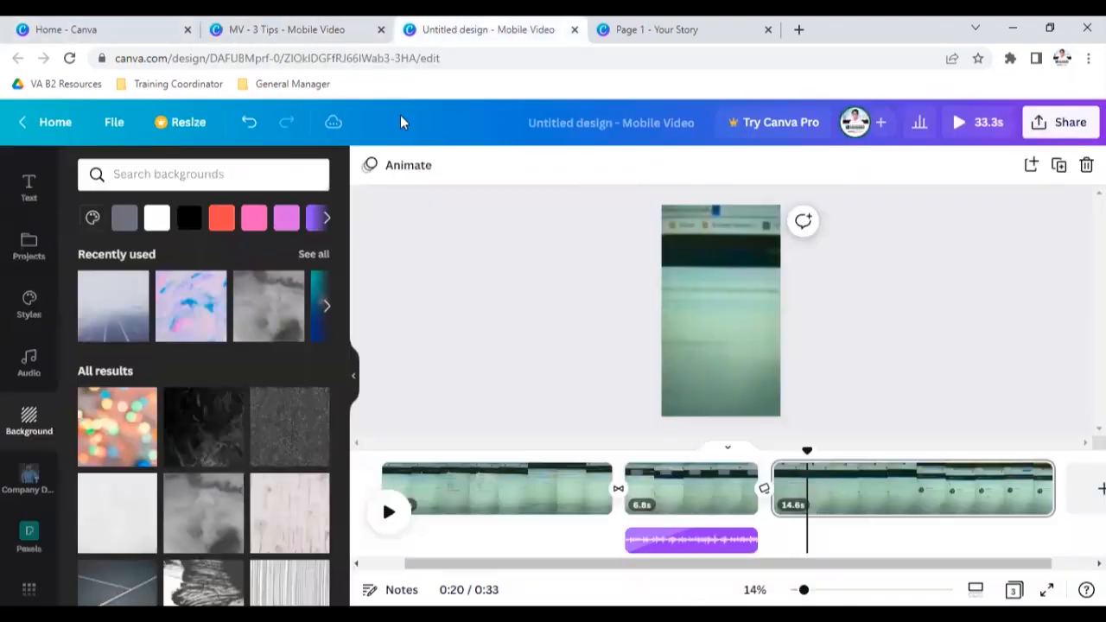
# Step: Switch to the Page 1 story design and display its background options
pyautogui.click(662, 29)
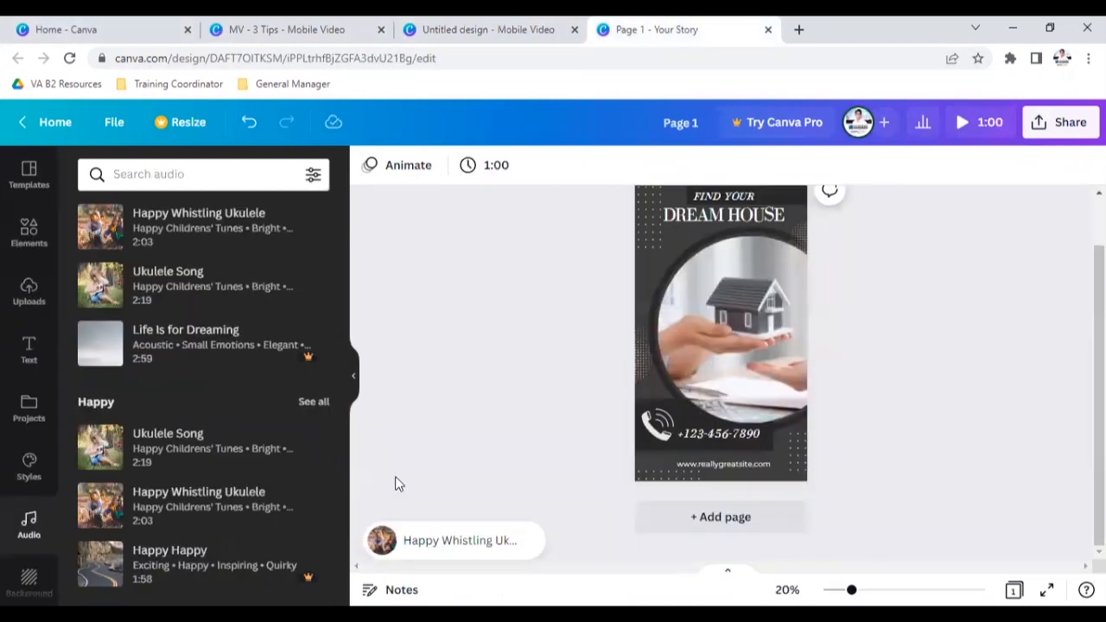
pyautogui.scroll(-2, 45, 501)
pyautogui.click(43, 475)
pyautogui.click(30, 427)
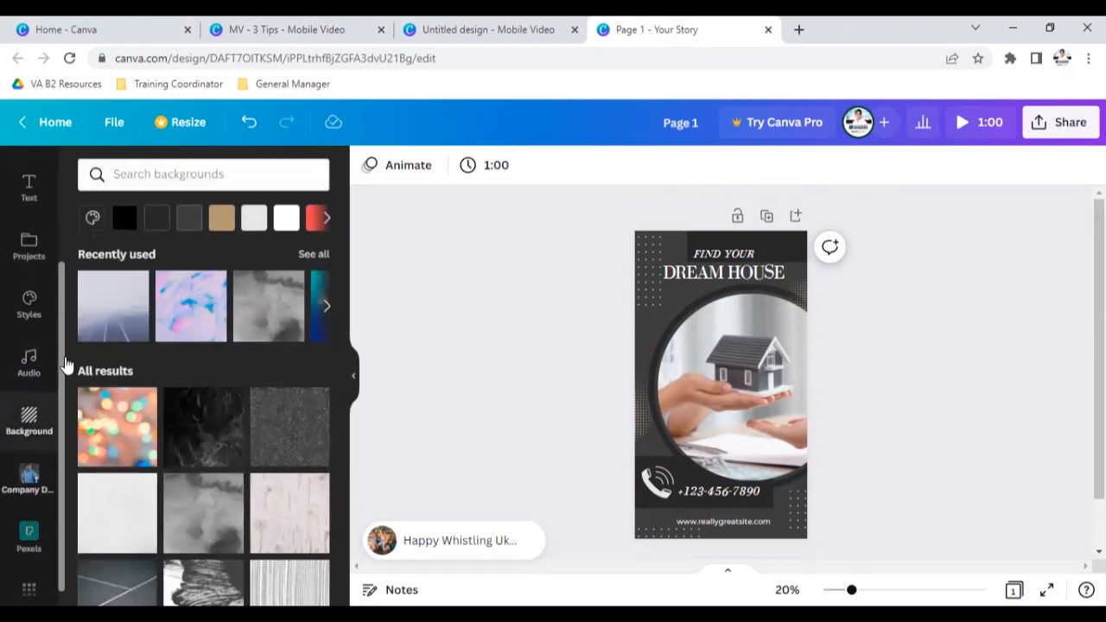
# Step: Try the recently used pale blue-grey background, the dark blue gradient and the pastel building facade on the Dream House page
pyautogui.click(99, 312)
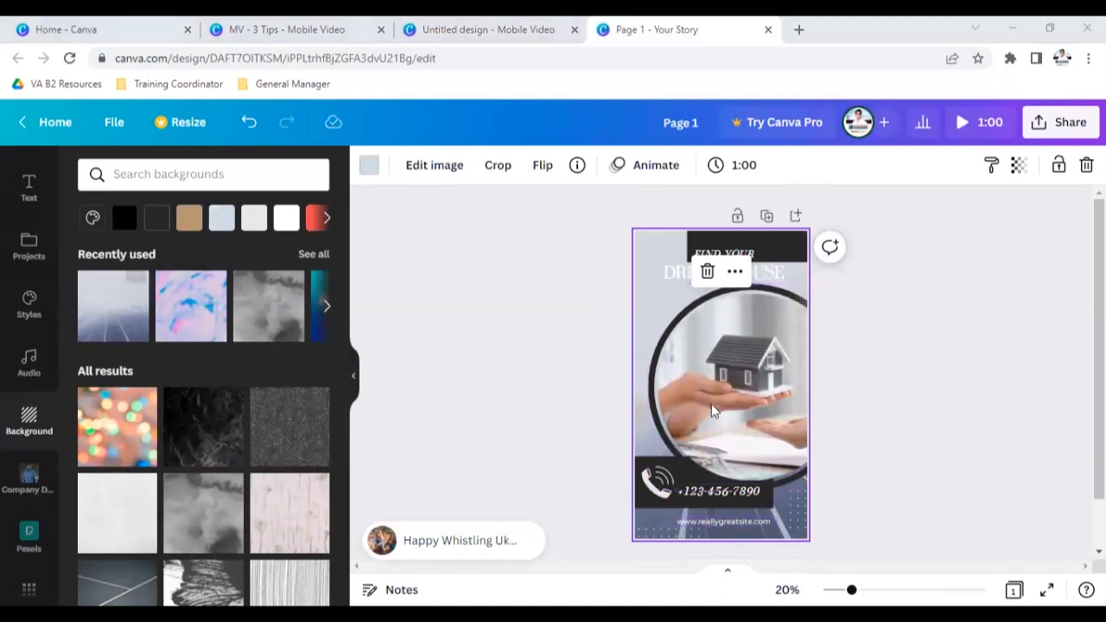
pyautogui.scroll(-4, 178, 420)
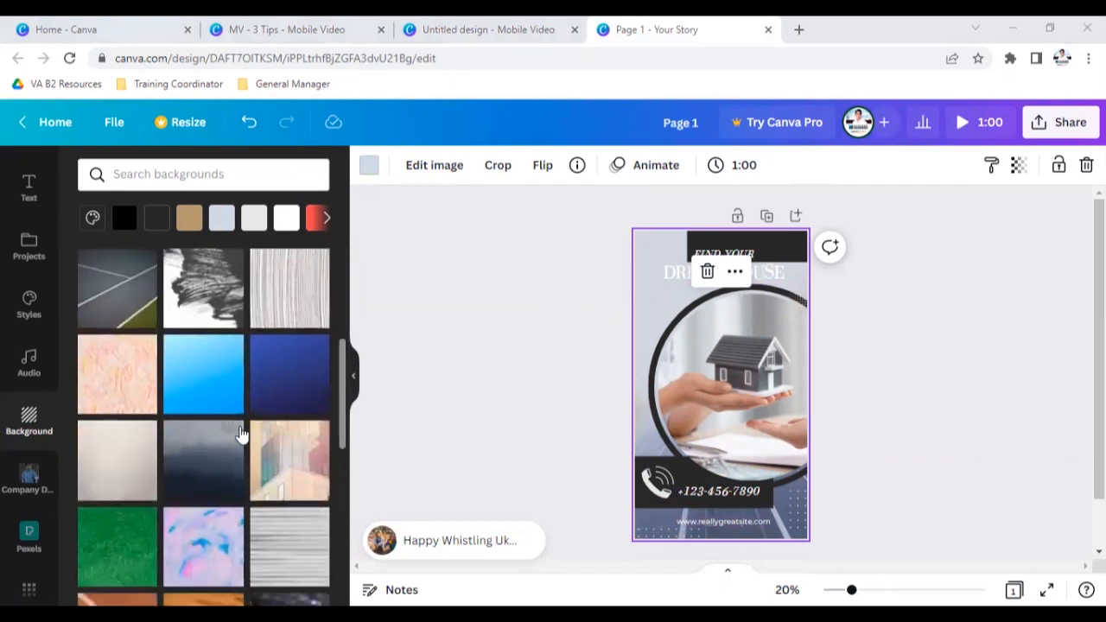
pyautogui.click(289, 394)
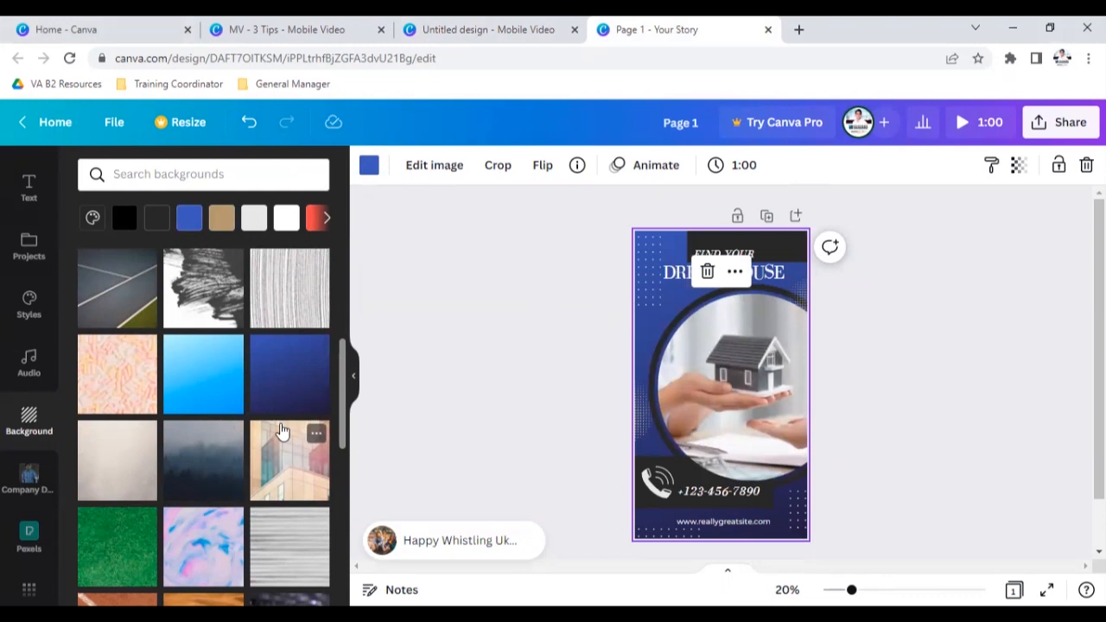
pyautogui.click(281, 432)
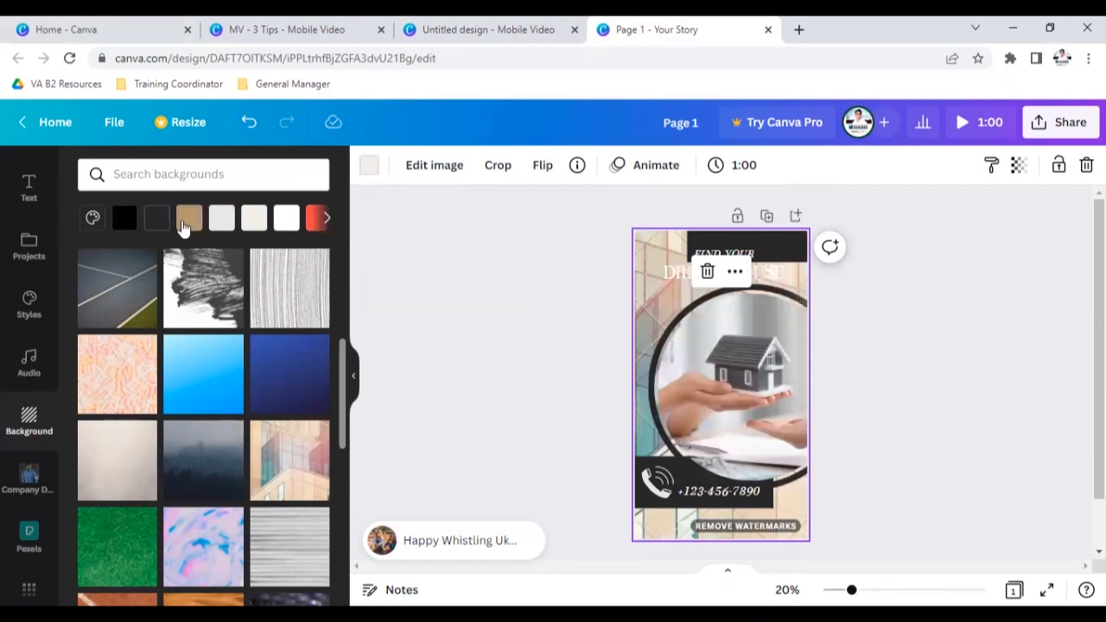
# Step: Try a solid green, the light blue gradient, the dark sports court image and a solid blue as the page background
pyautogui.click(329, 222)
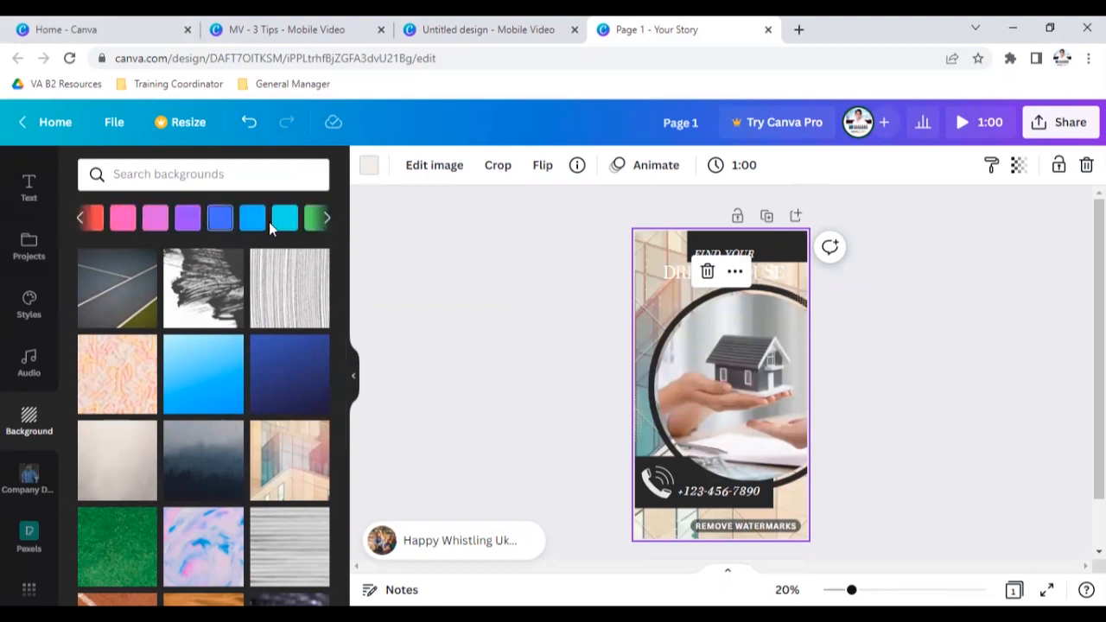
pyautogui.click(314, 220)
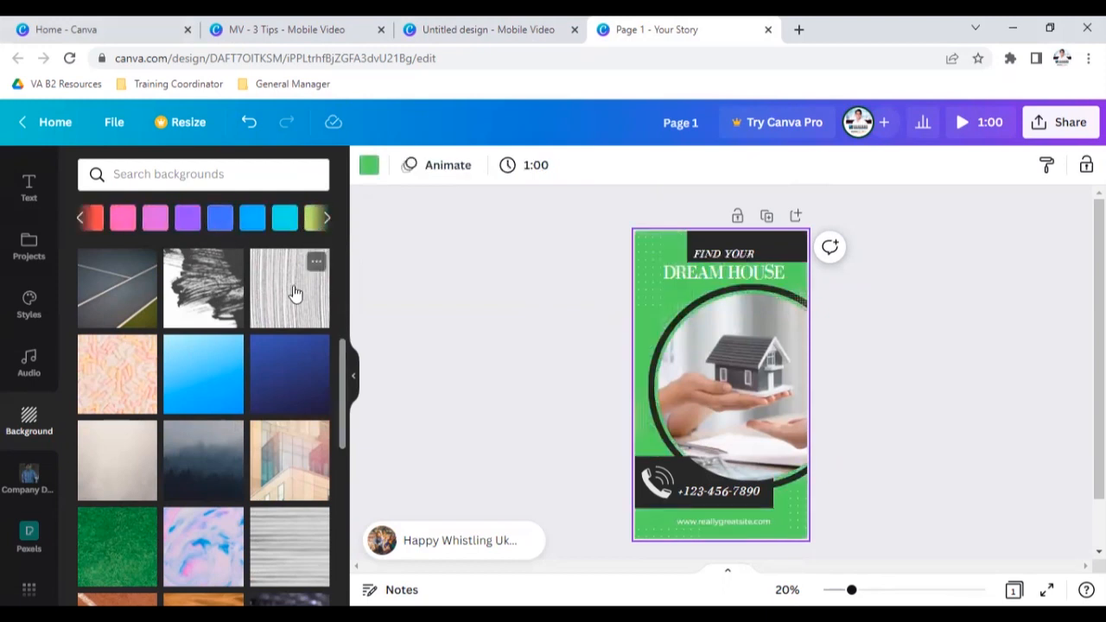
pyautogui.click(217, 384)
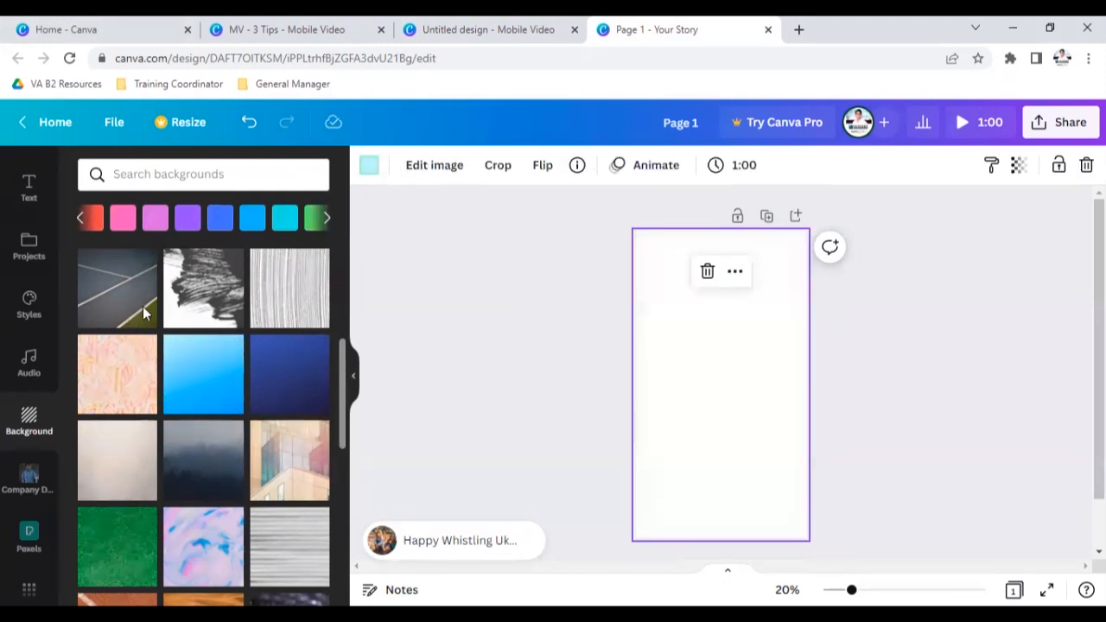
pyautogui.click(121, 299)
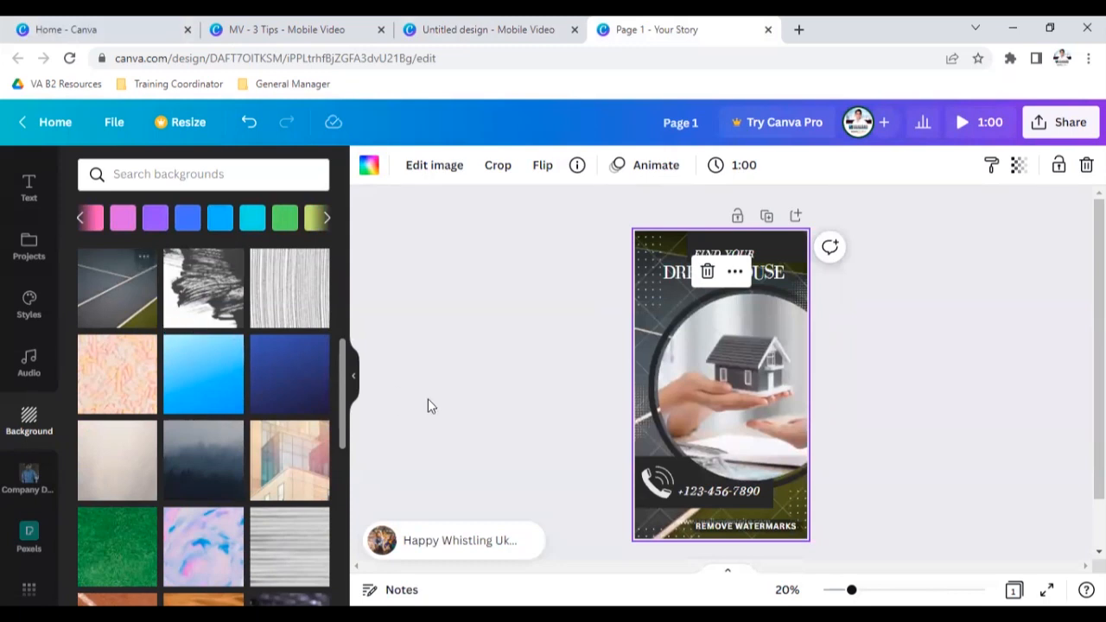
pyautogui.click(188, 218)
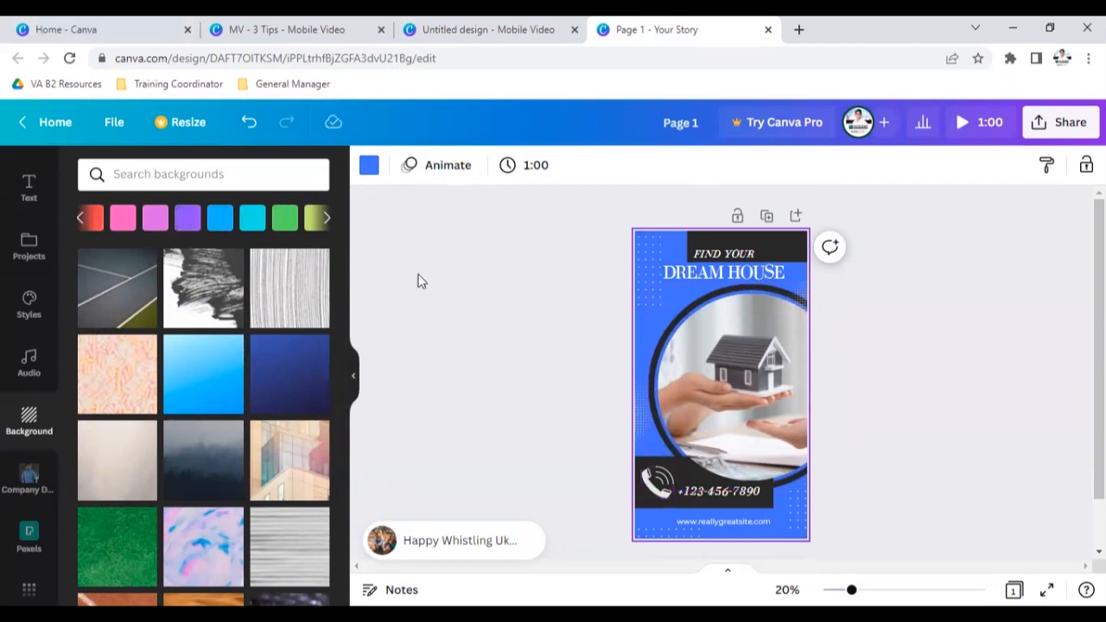
# Step: Set the Dream House page's background to the blue and orange sunset sky image
pyautogui.click(78, 219)
pyautogui.scroll(-3, 143, 432)
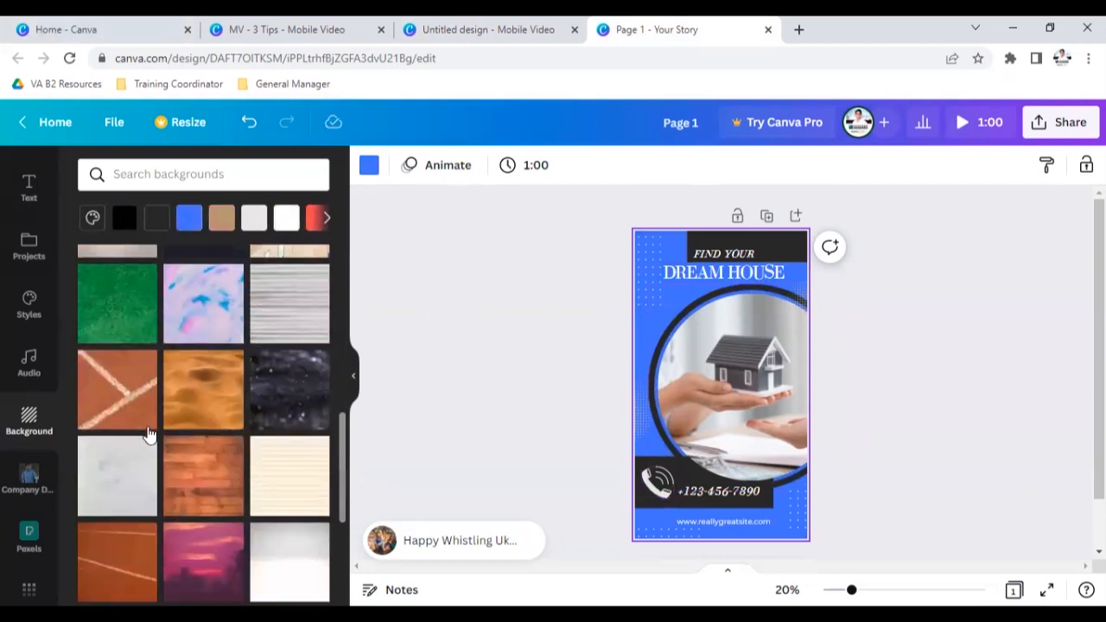
pyautogui.scroll(-3, 148, 433)
pyautogui.click(207, 421)
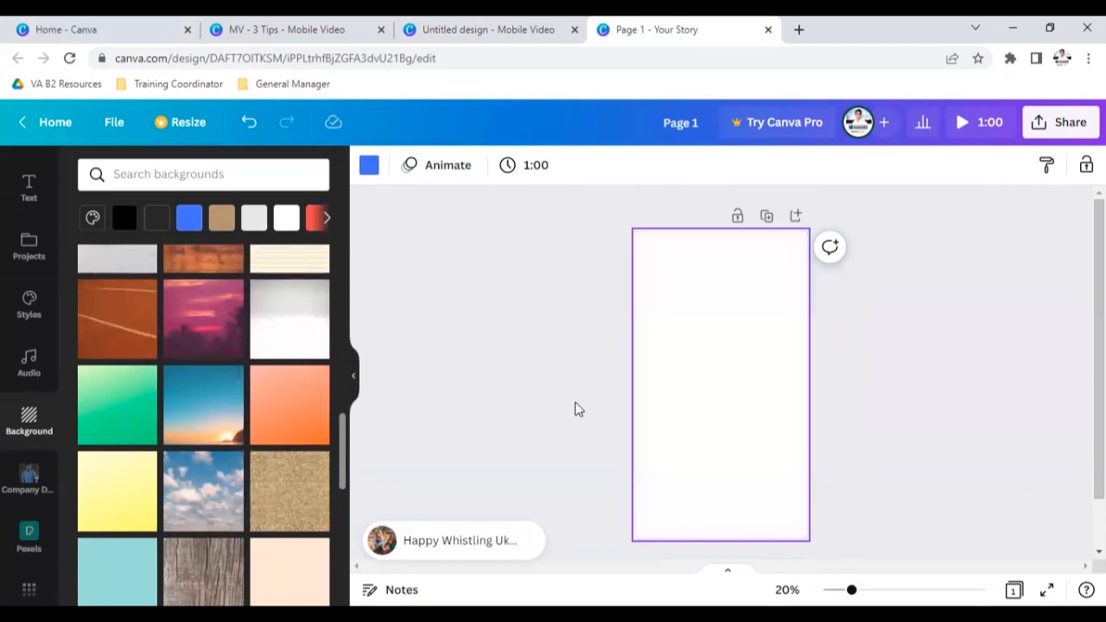
pyautogui.hotkey('ctrl', 'z')
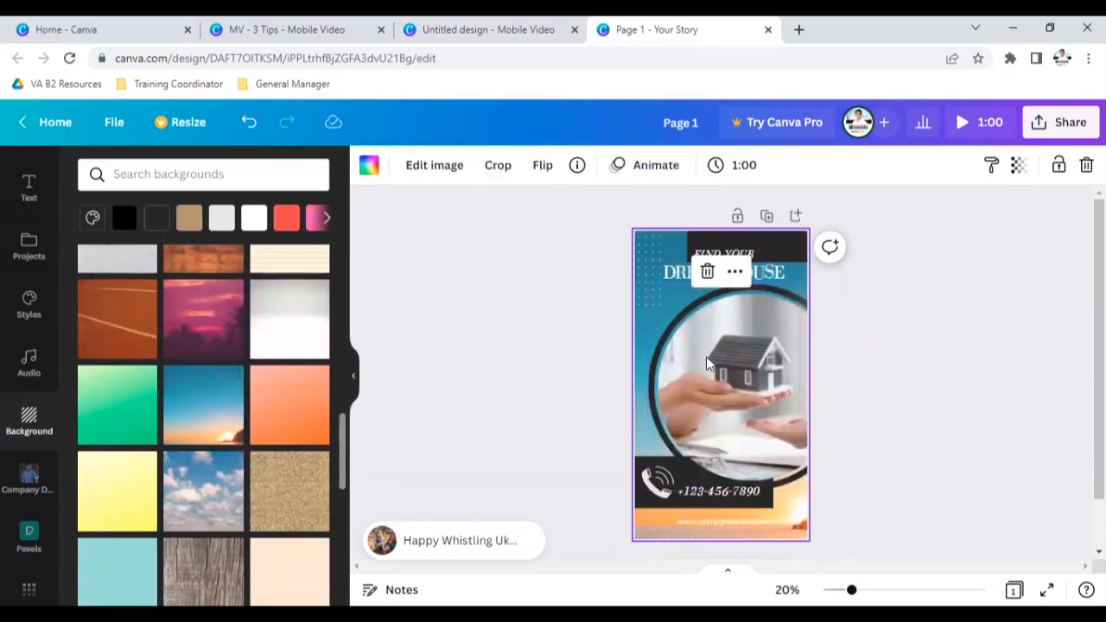
# Step: Display the project folders and browse the free images offered by Pexels
pyautogui.scroll(-1, 36, 506)
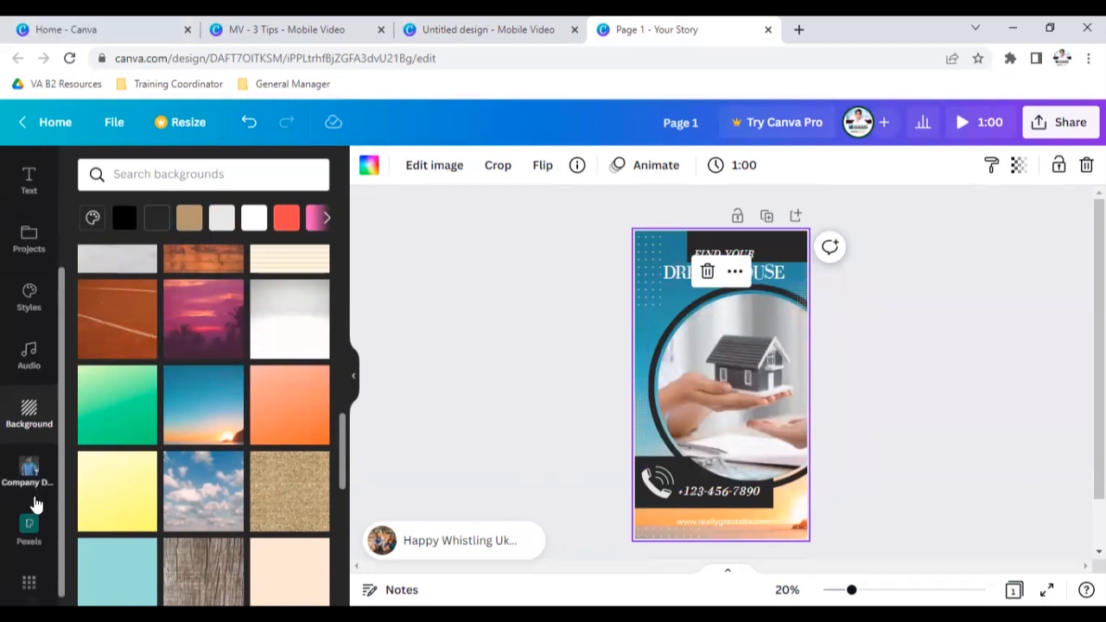
pyautogui.scroll(-1, 34, 493)
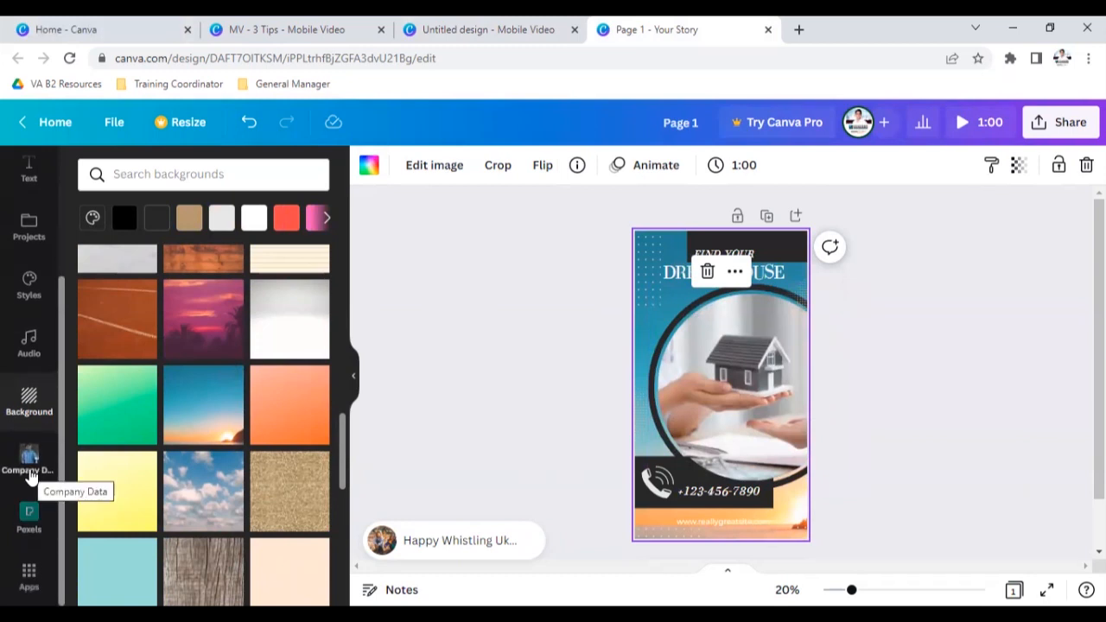
pyautogui.click(28, 225)
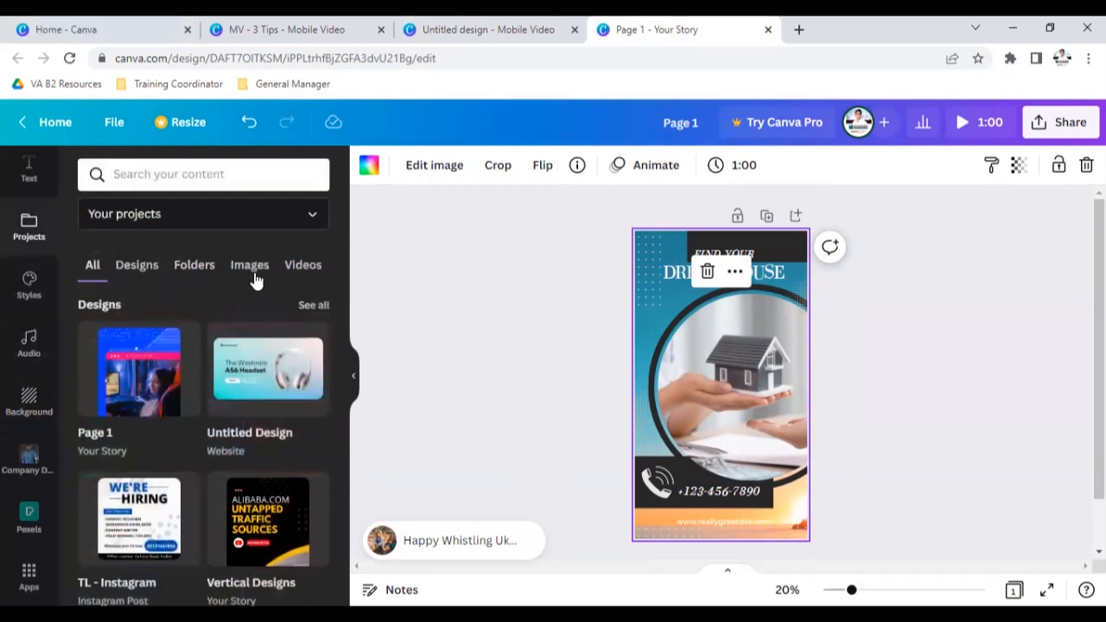
pyautogui.click(192, 266)
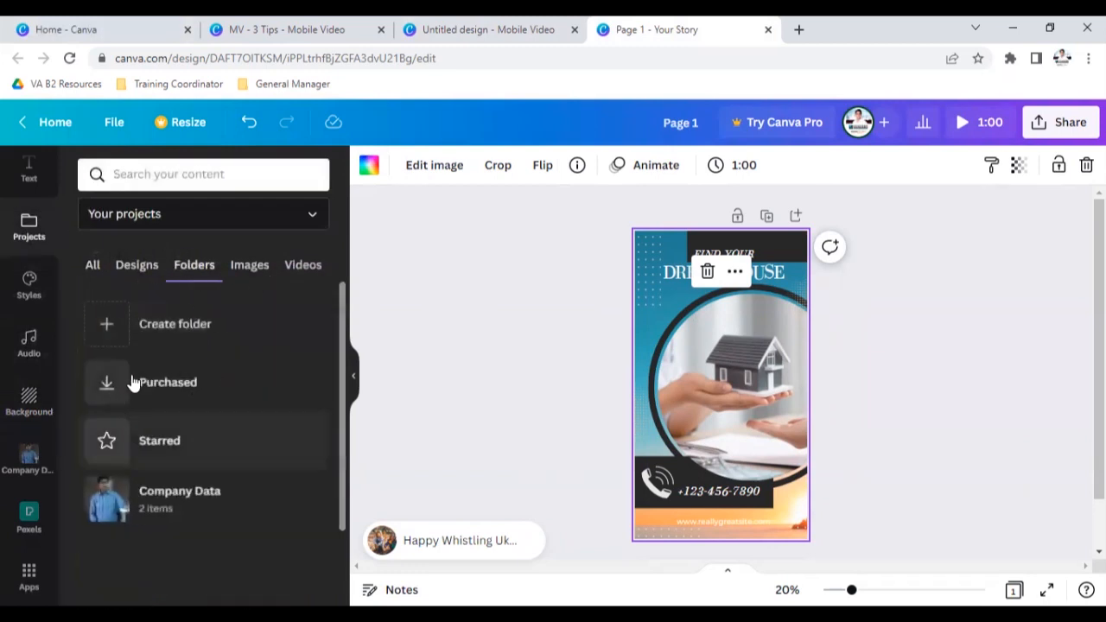
pyautogui.click(29, 533)
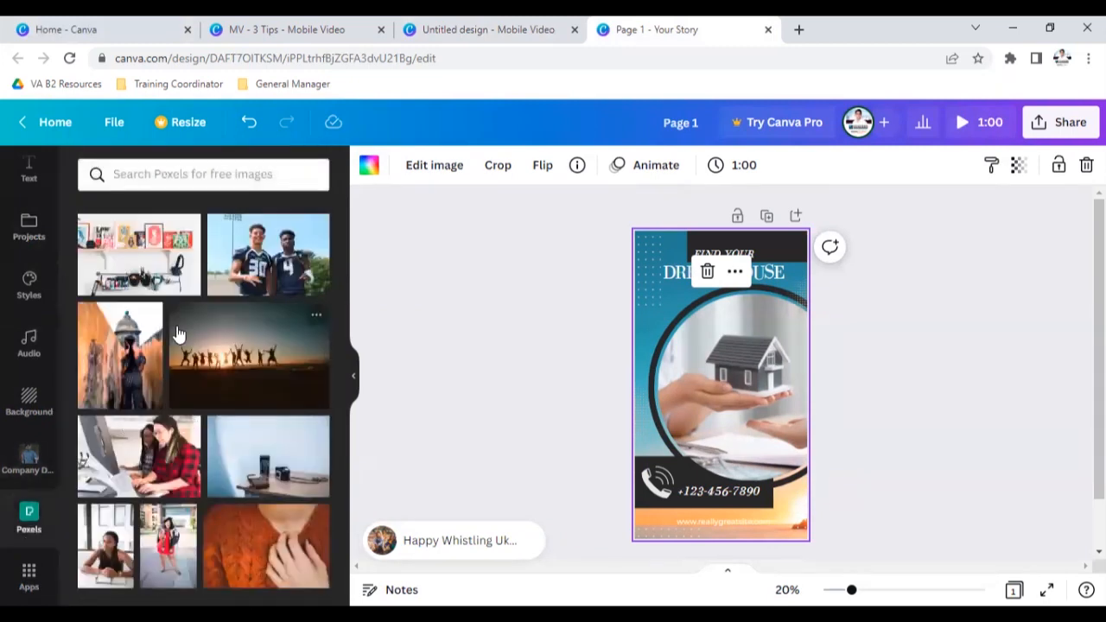
pyautogui.scroll(-5, 147, 415)
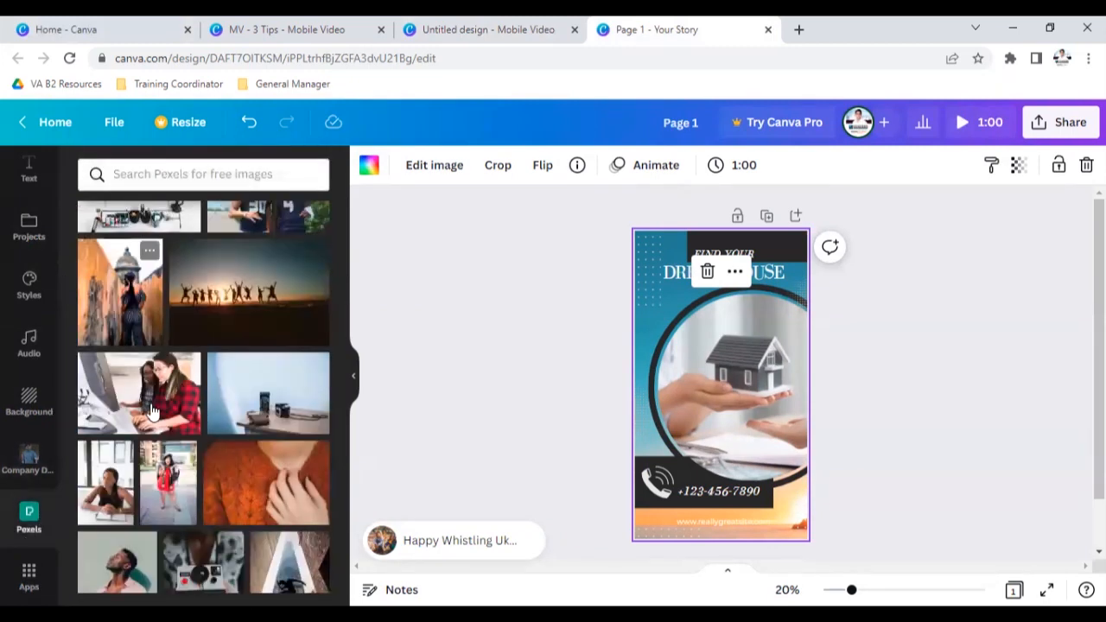
pyautogui.scroll(-3, 147, 423)
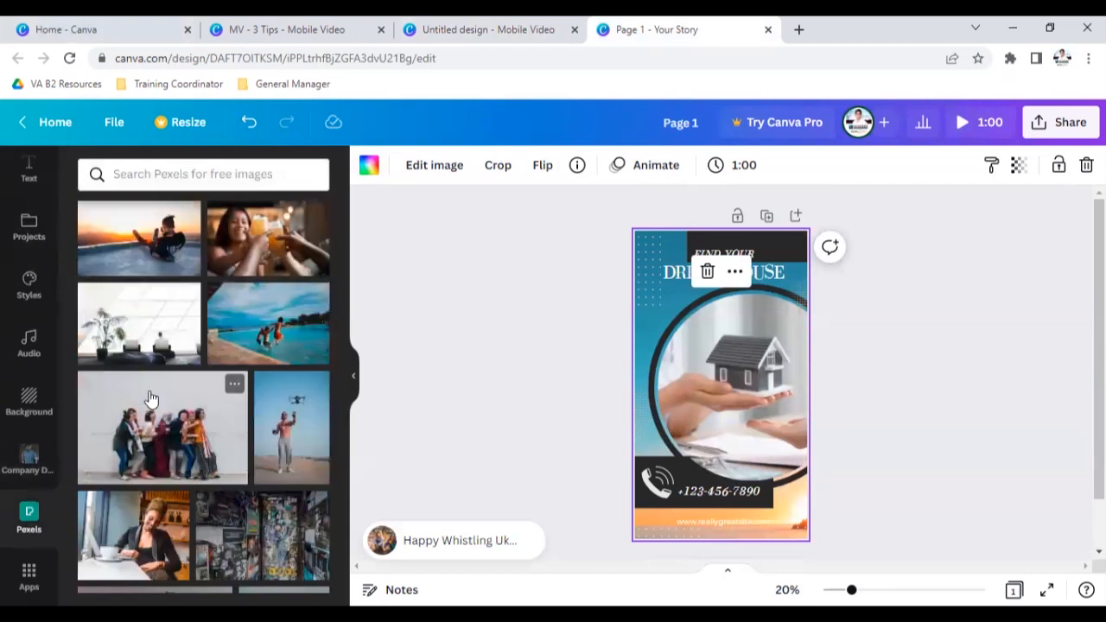
# Step: Browse Canva's app catalogue, covering the popular, creation, content discovery, media import and other app categories
pyautogui.click(28, 574)
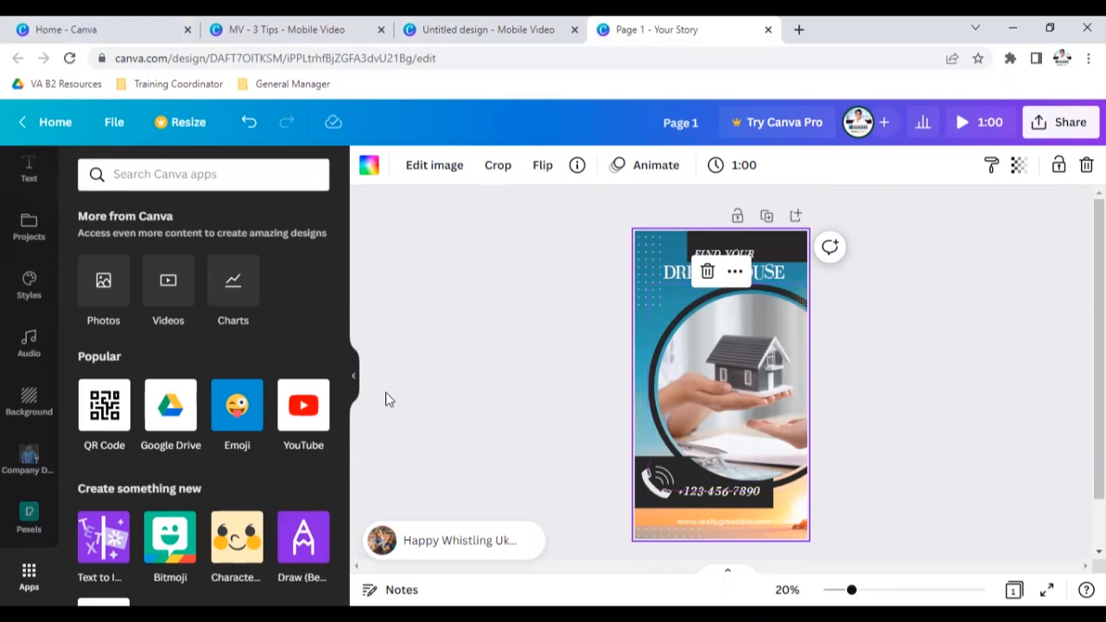
pyautogui.scroll(-2, 158, 432)
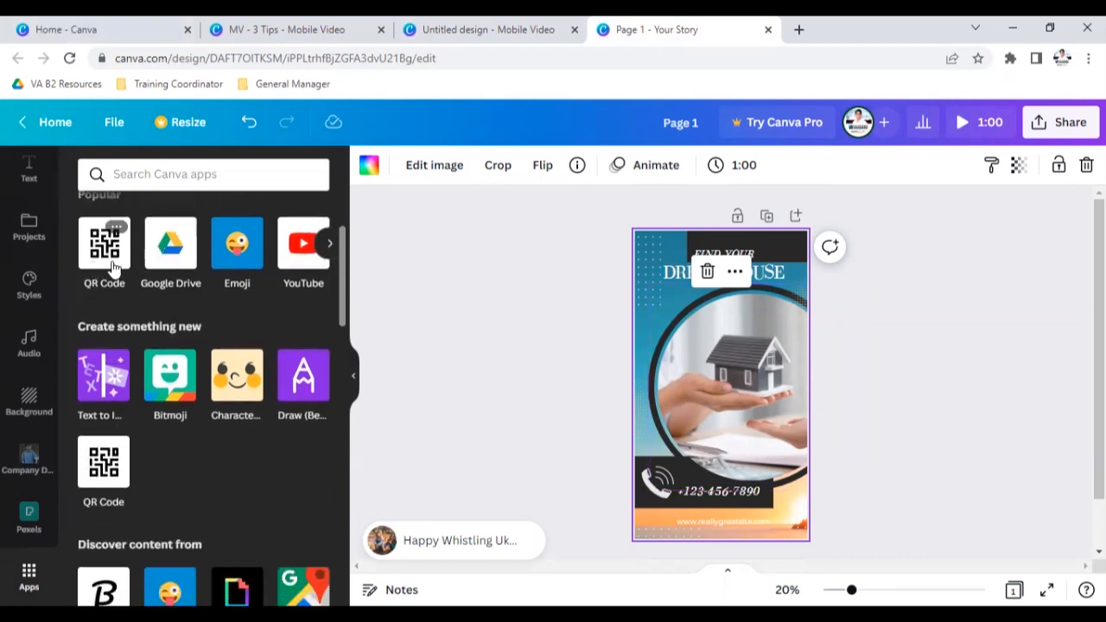
pyautogui.scroll(-4, 182, 456)
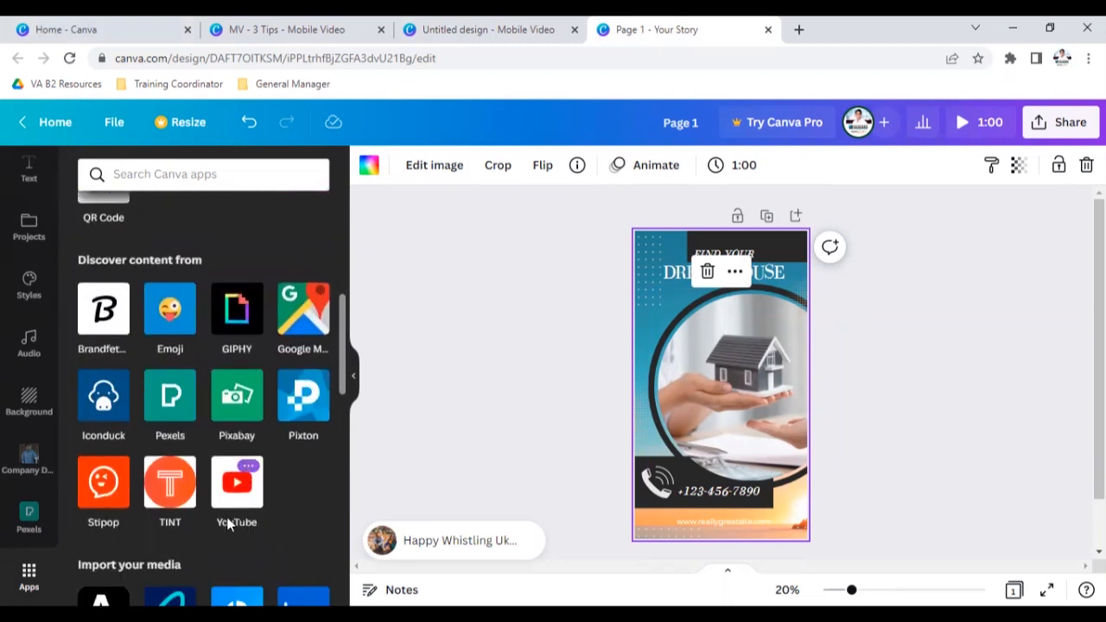
pyautogui.scroll(-1, 112, 518)
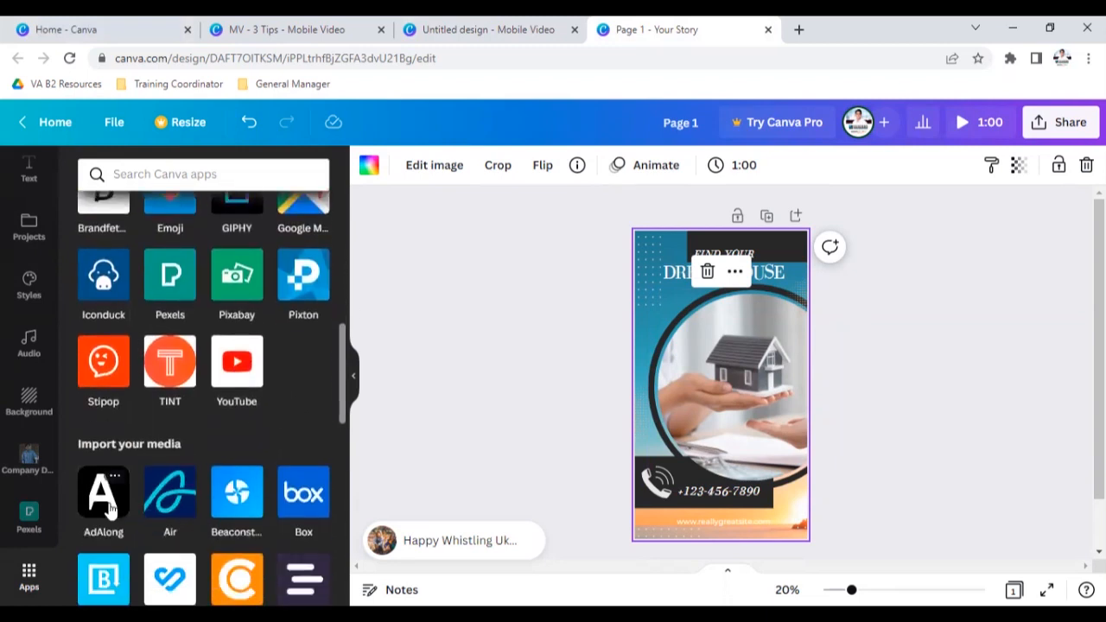
pyautogui.scroll(-3, 130, 519)
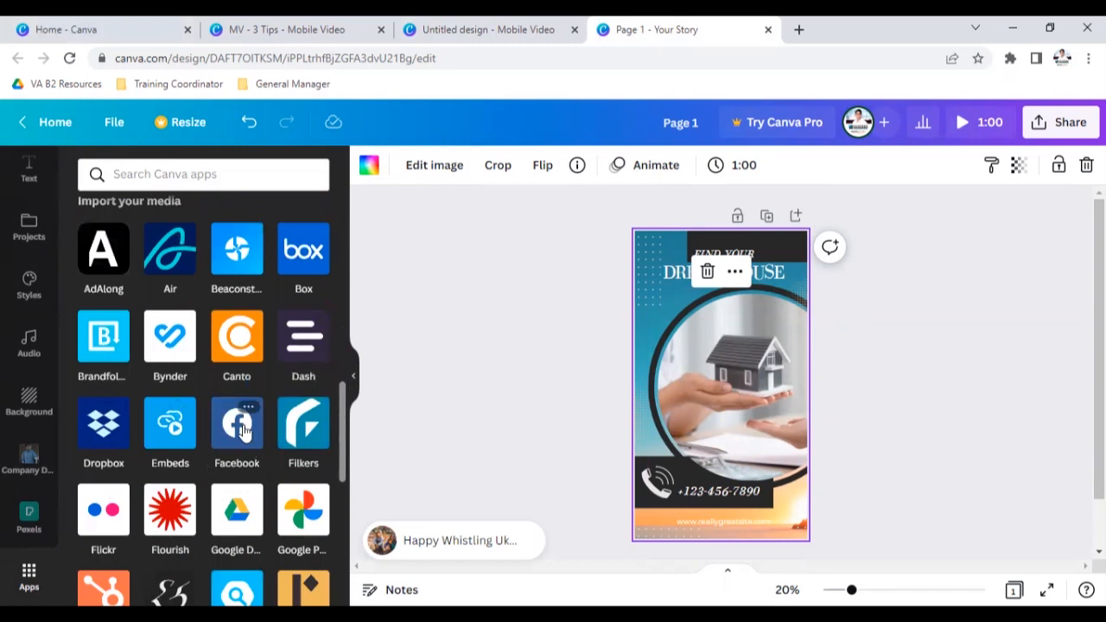
pyautogui.scroll(-6, 244, 430)
pyautogui.scroll(-2, 252, 518)
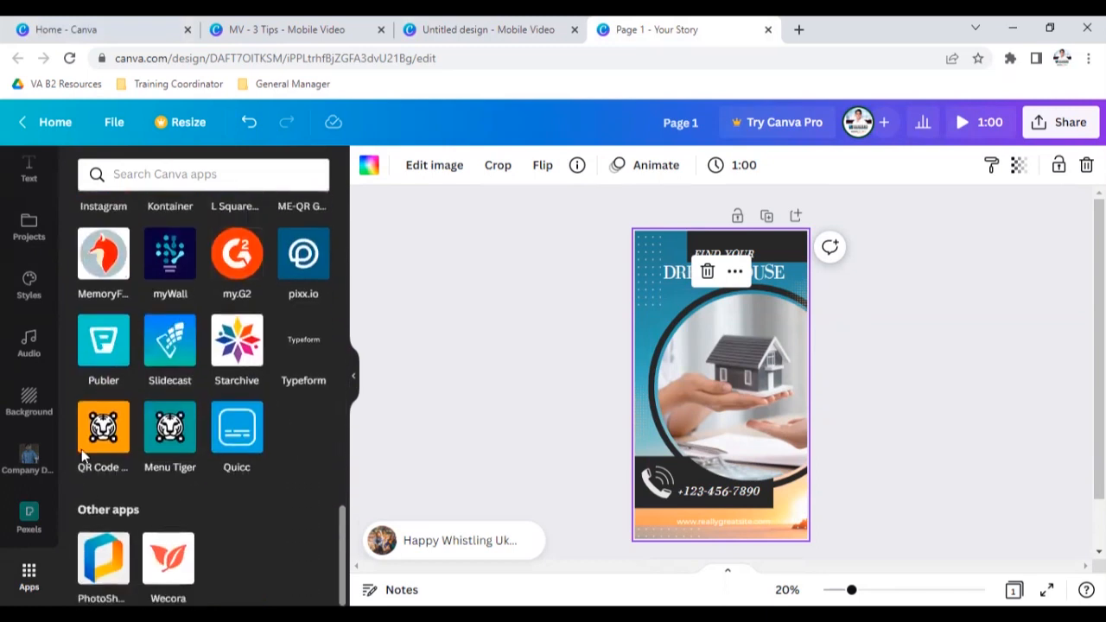
pyautogui.scroll(10, 187, 402)
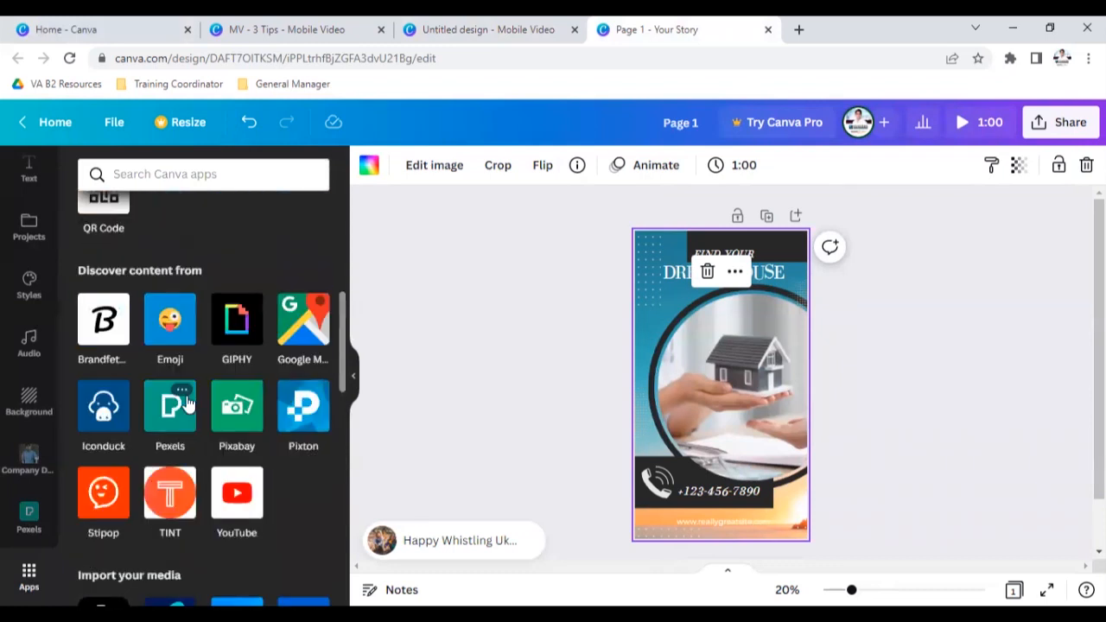
pyautogui.scroll(1, 188, 402)
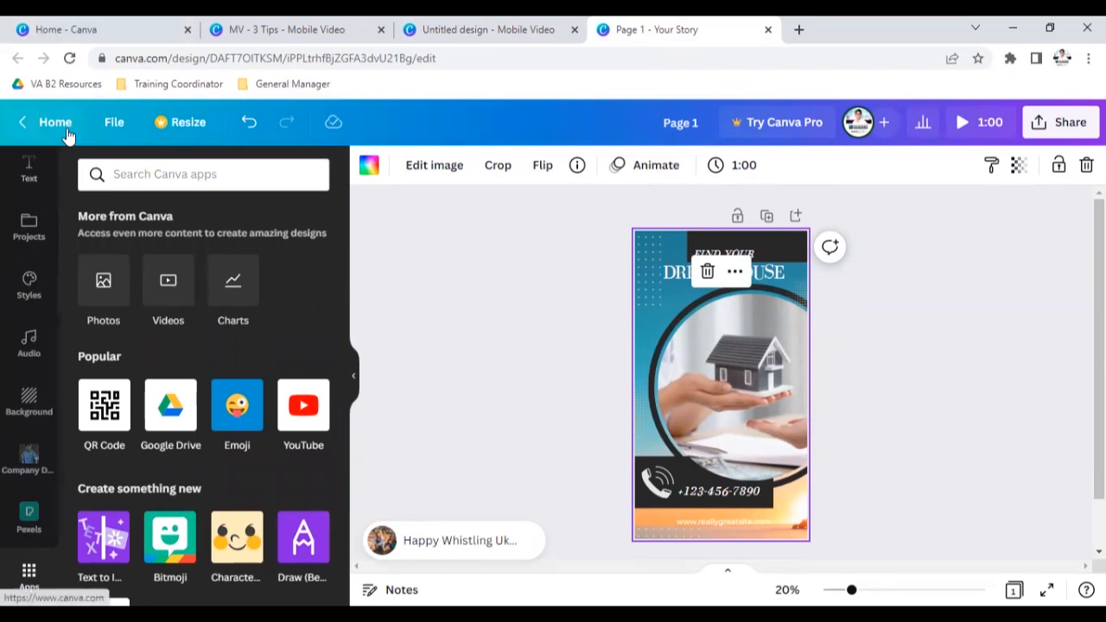
# Step: Return to the Canva home page and create a new Website design
pyautogui.click(130, 31)
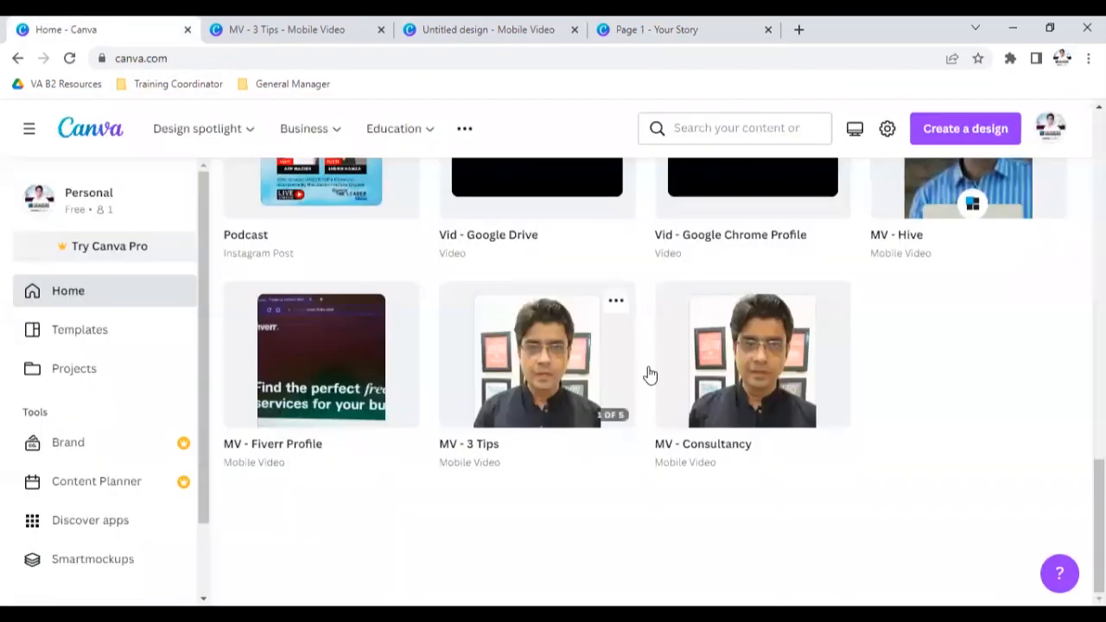
pyautogui.scroll(2, 850, 404)
pyautogui.scroll(2, 867, 359)
pyautogui.scroll(2, 869, 336)
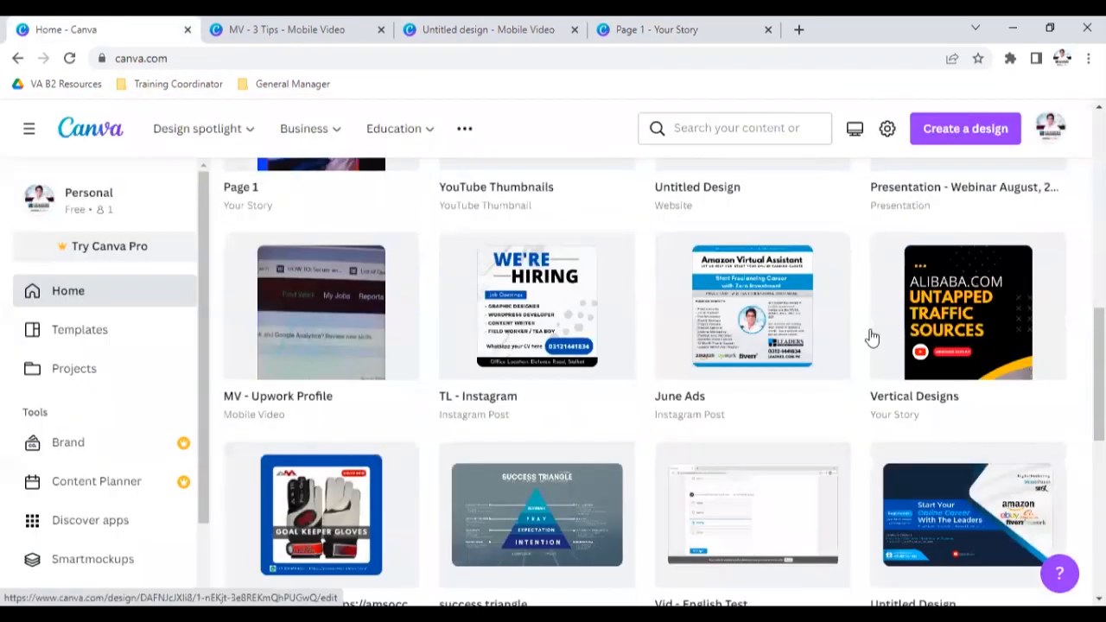
pyautogui.click(965, 128)
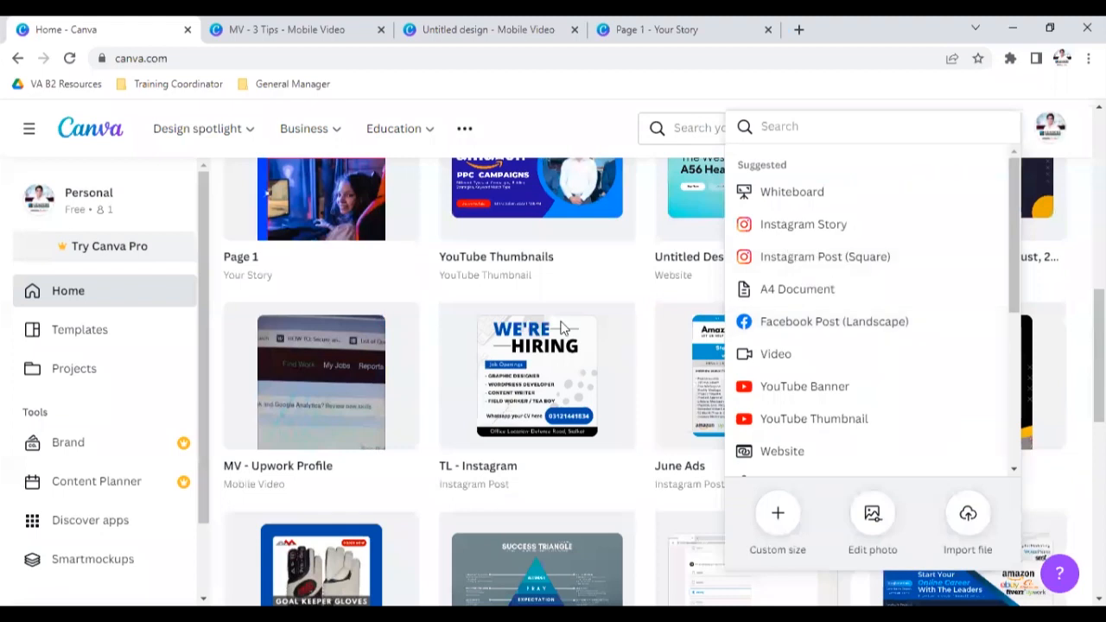
pyautogui.click(782, 451)
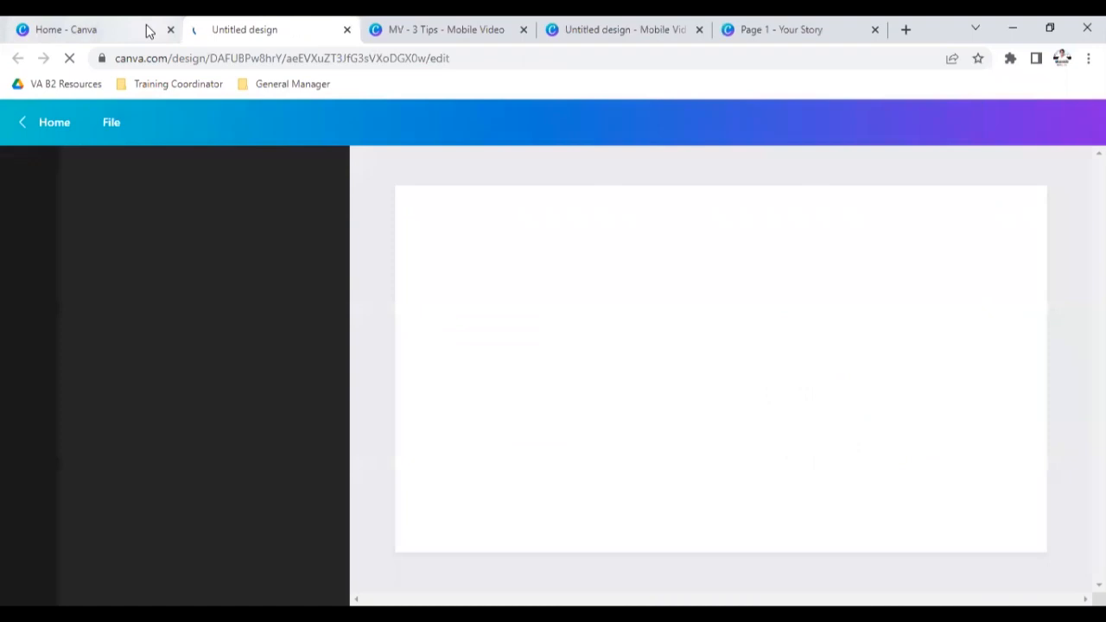
# Step: From the home page, search the design types for "amazon product images" and create a 1080 × 1080 px Amazon Product Image design
pyautogui.click(144, 29)
pyautogui.scroll(-5, 829, 369)
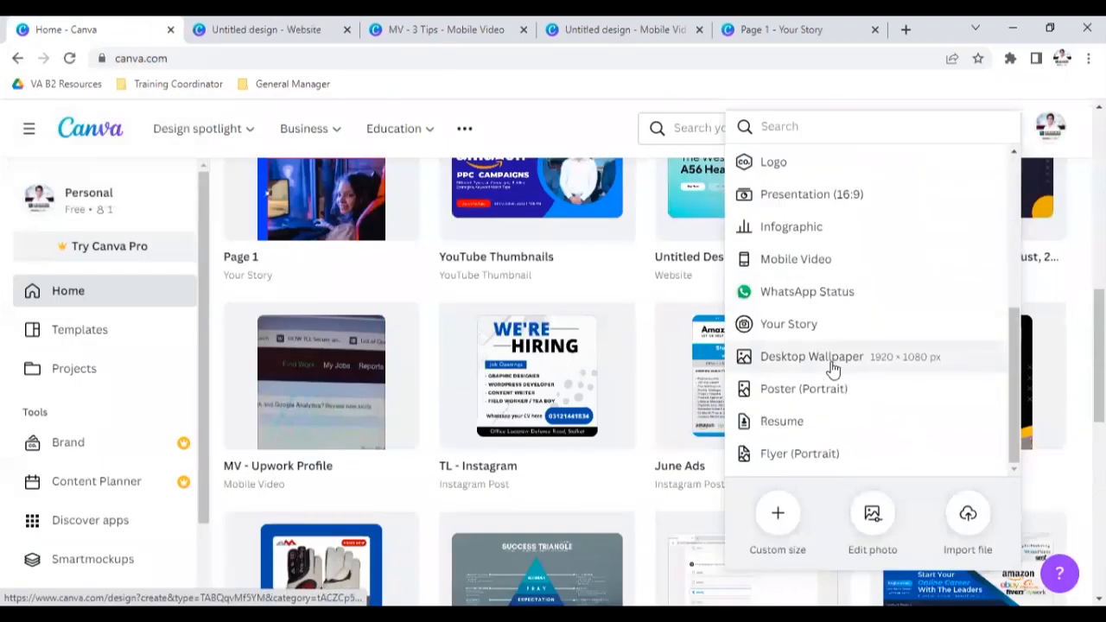
pyautogui.click(810, 127)
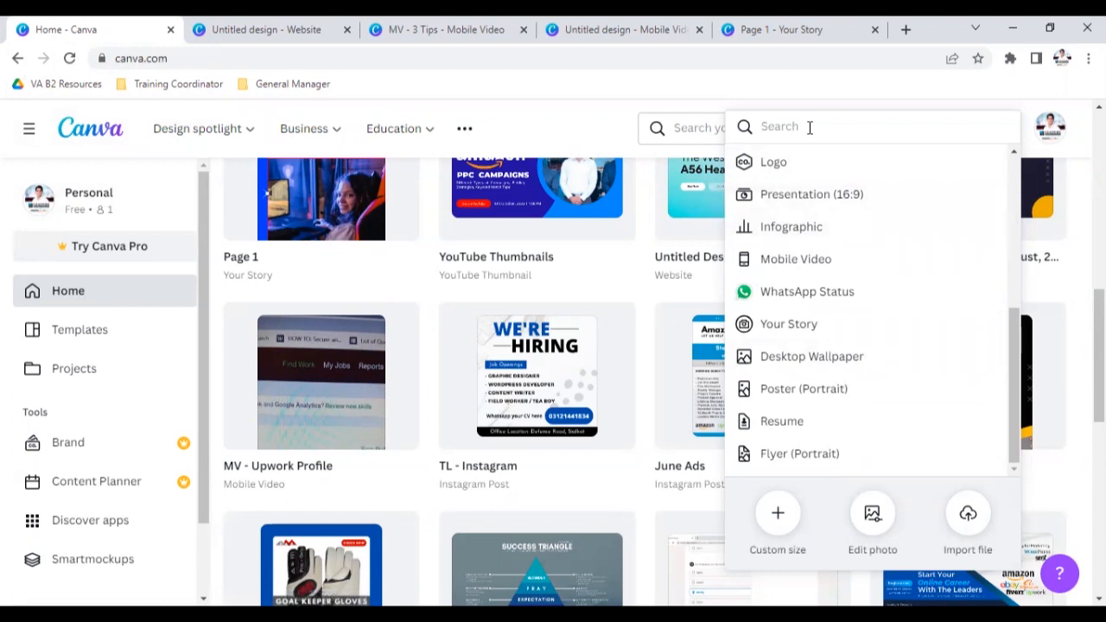
pyautogui.write('amazon')
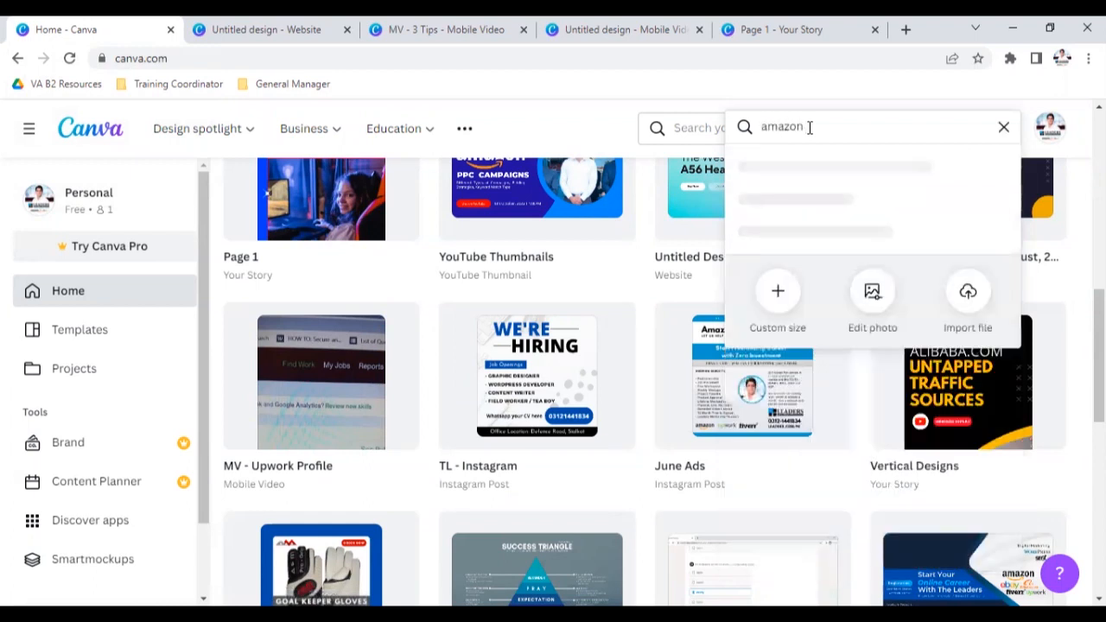
pyautogui.write(' product images')
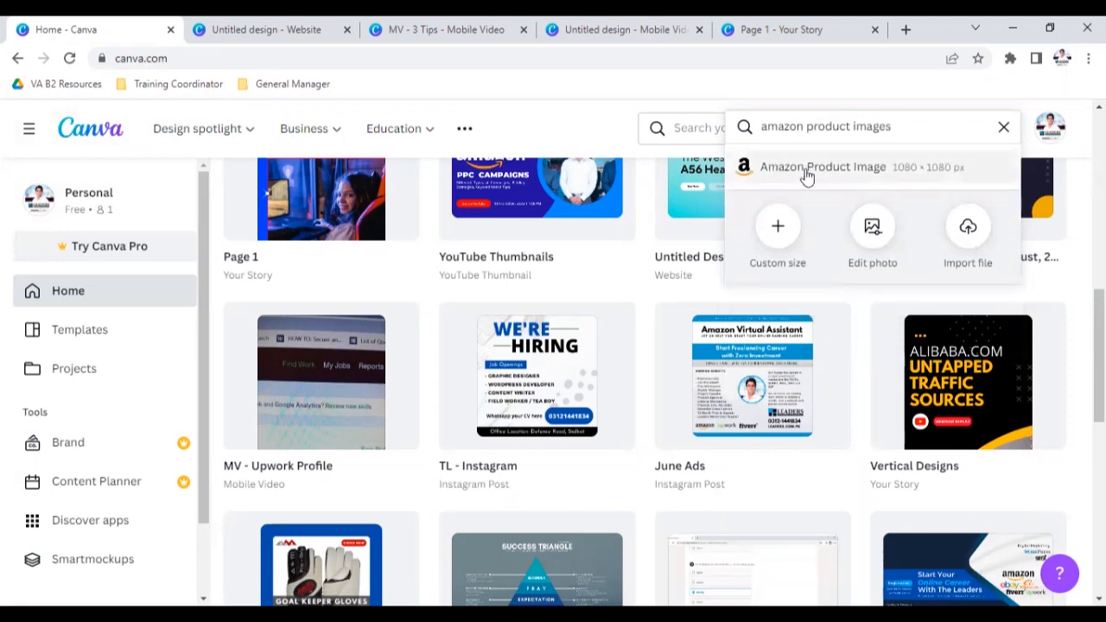
pyautogui.click(805, 176)
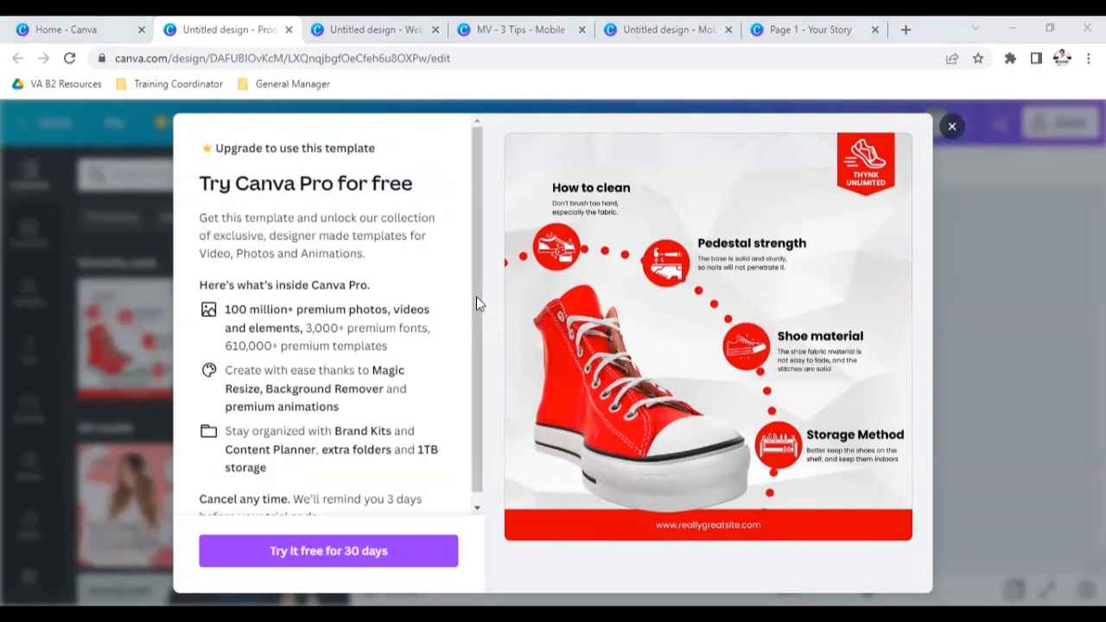
# Step: Dismiss the Canva Pro offer, then place the captured red shoe infographic on the blank page and enlarge it to fill the page
pyautogui.click(936, 361)
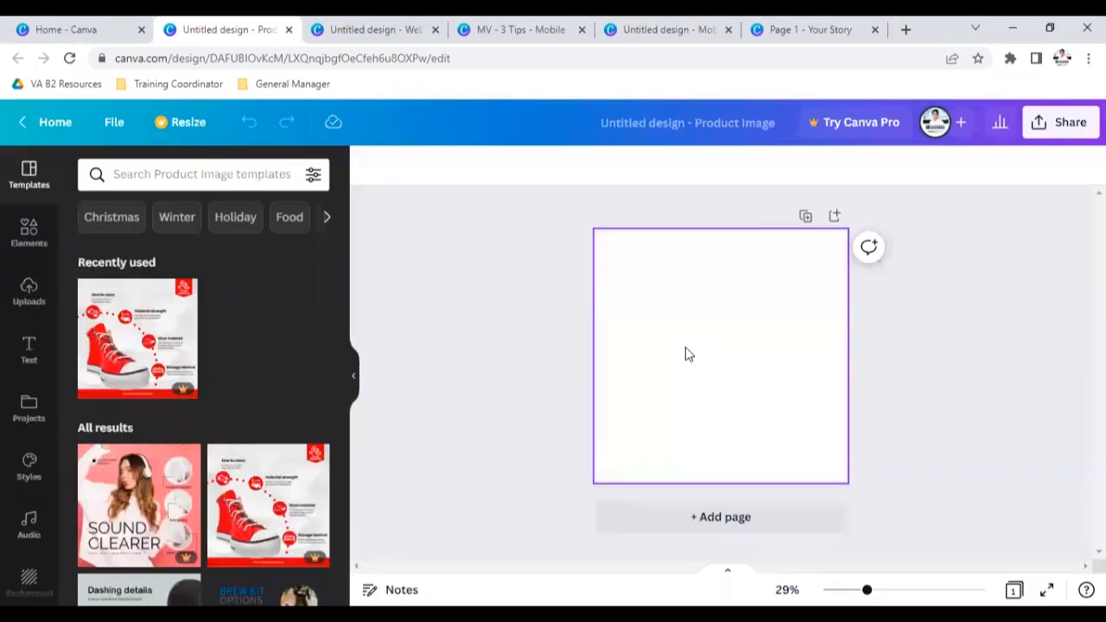
pyautogui.moveTo(650, 286); pyautogui.dragTo(591, 227)
pyautogui.moveTo(795, 428); pyautogui.dragTo(848, 482)
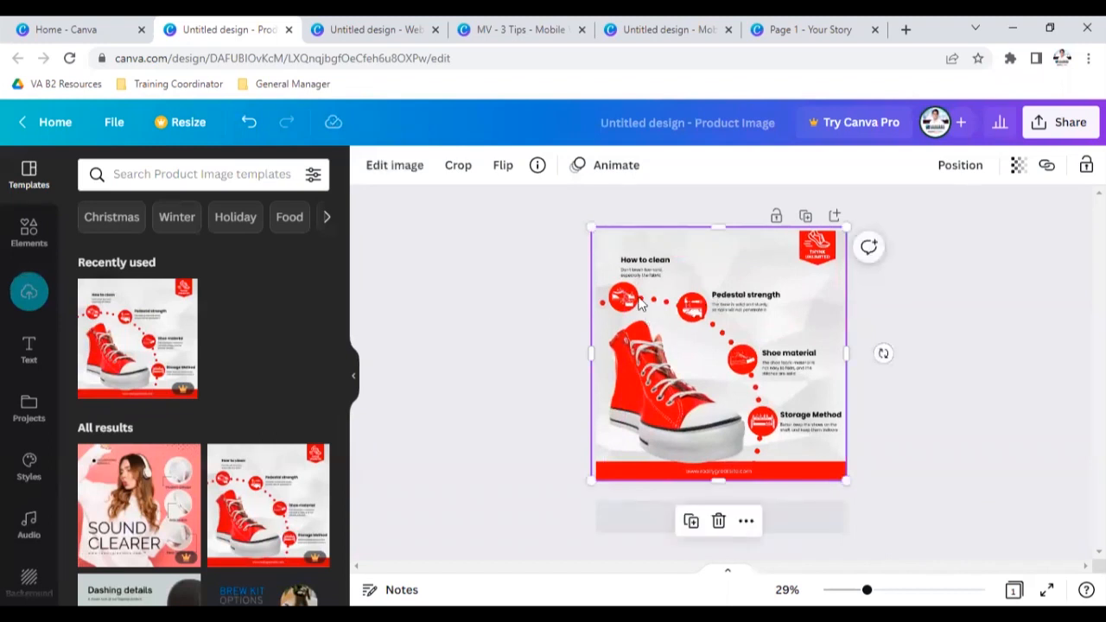
# Step: Add a circle shape, colour it red and place it over the icon beside Pedestal strength
pyautogui.click(28, 231)
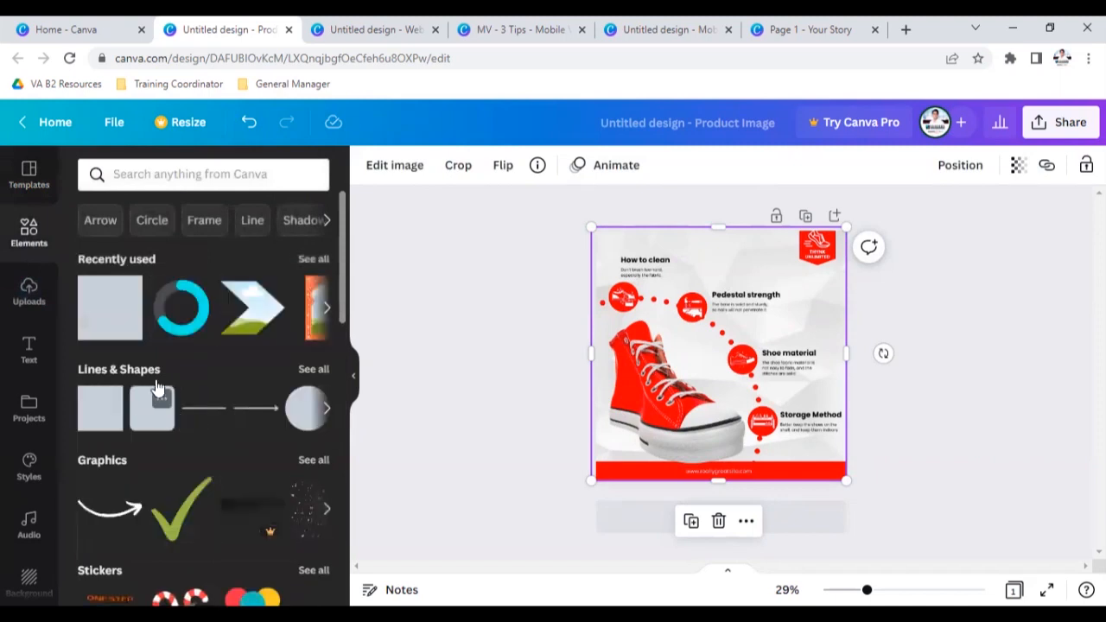
pyautogui.click(296, 408)
pyautogui.moveTo(723, 365); pyautogui.dragTo(697, 318)
pyautogui.click(691, 306)
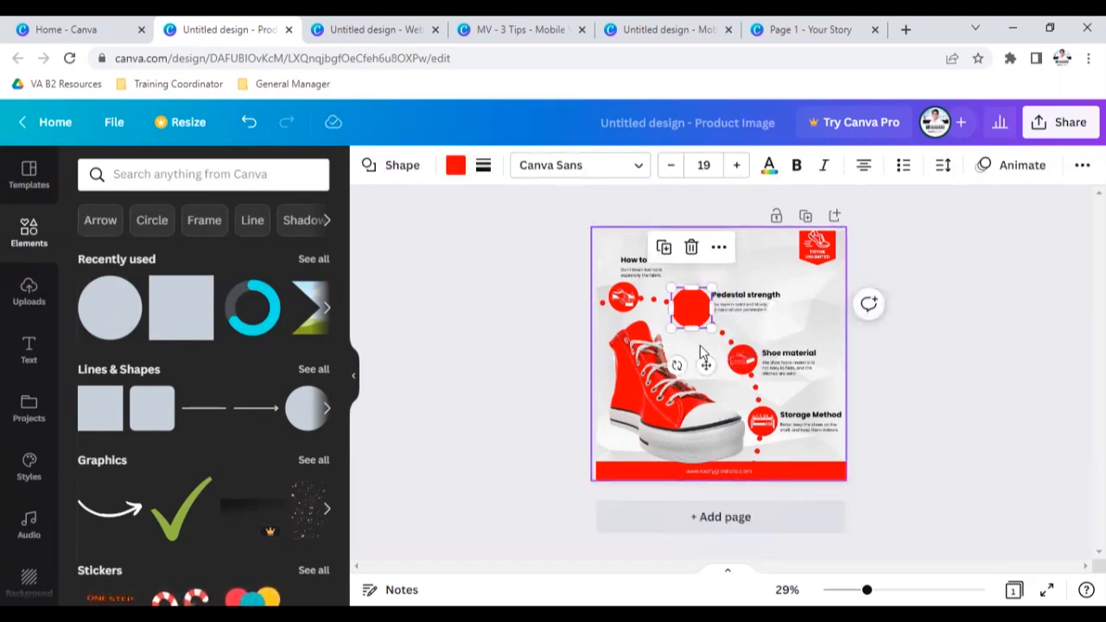
# Step: Duplicate the red circle to cover the icons beside Storage Method and below How to clean
pyautogui.hotkey('ctrl', 'd')
pyautogui.moveTo(700, 310); pyautogui.dragTo(771, 426)
pyautogui.hotkey('ctrl', 'v')
pyautogui.click(704, 313)
pyautogui.moveTo(709, 315); pyautogui.dragTo(635, 302)
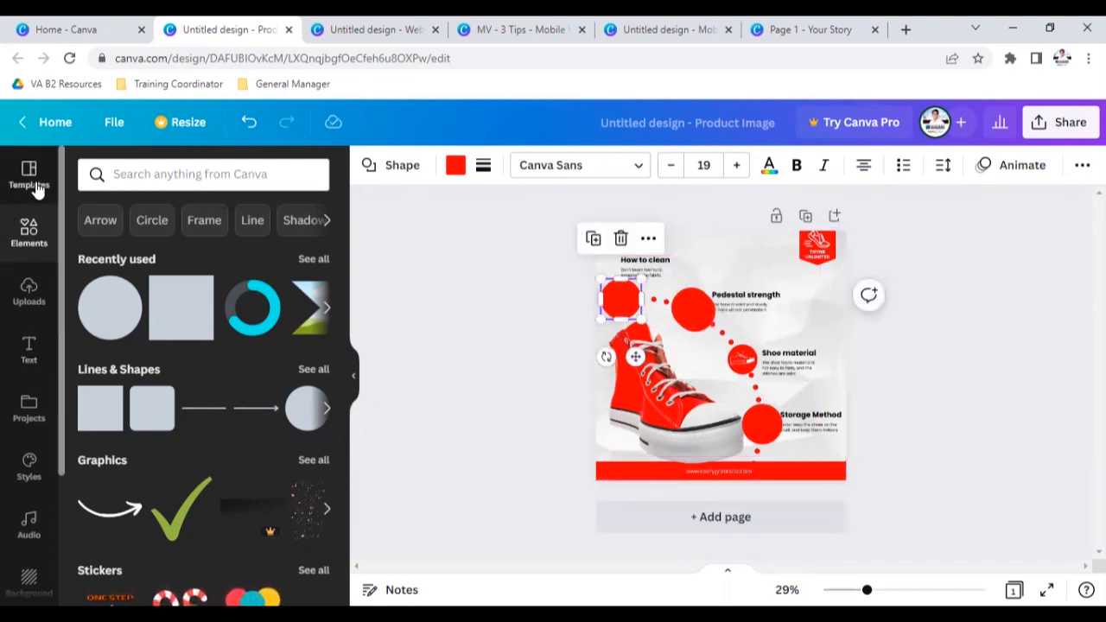
# Step: Switch to the untitled website design and apply all 6 pages of the White and Purple Simple Light Real Estate Service Website template
pyautogui.click(350, 30)
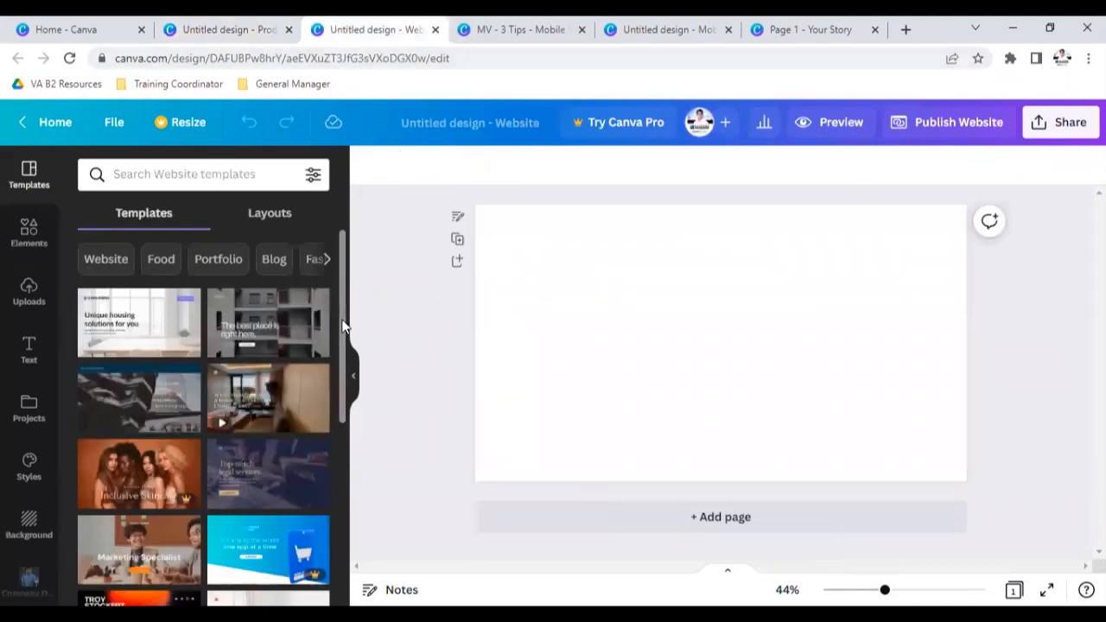
pyautogui.click(176, 327)
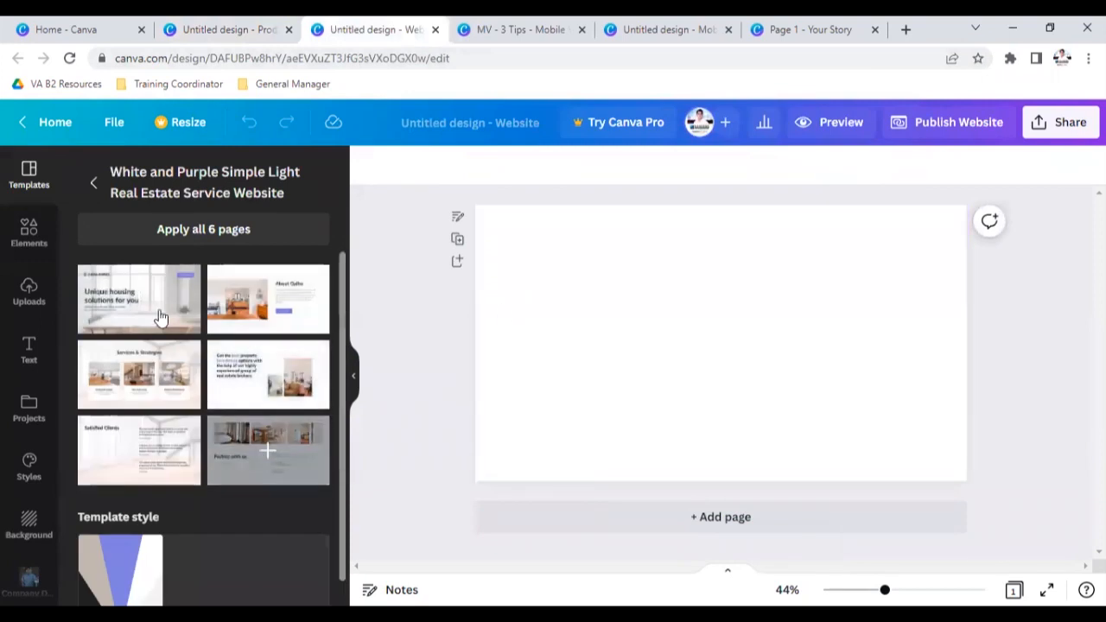
pyautogui.click(187, 228)
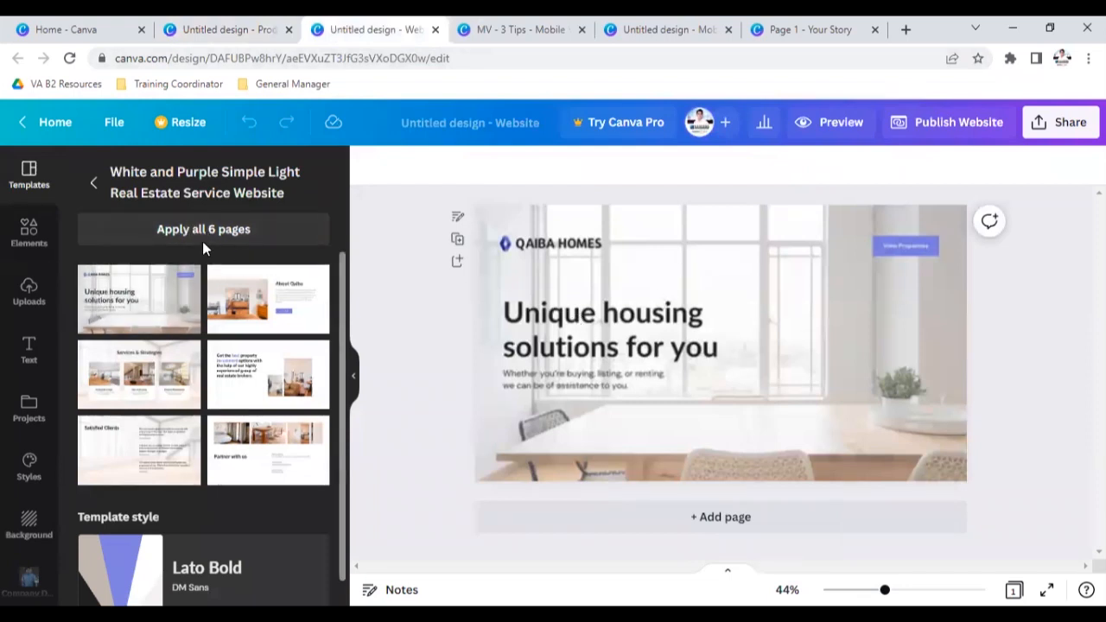
# Step: Review the applied website pages and replace the paragraph under the About Qaiba heading with short sample text
pyautogui.click(701, 416)
pyautogui.scroll(-12, 701, 415)
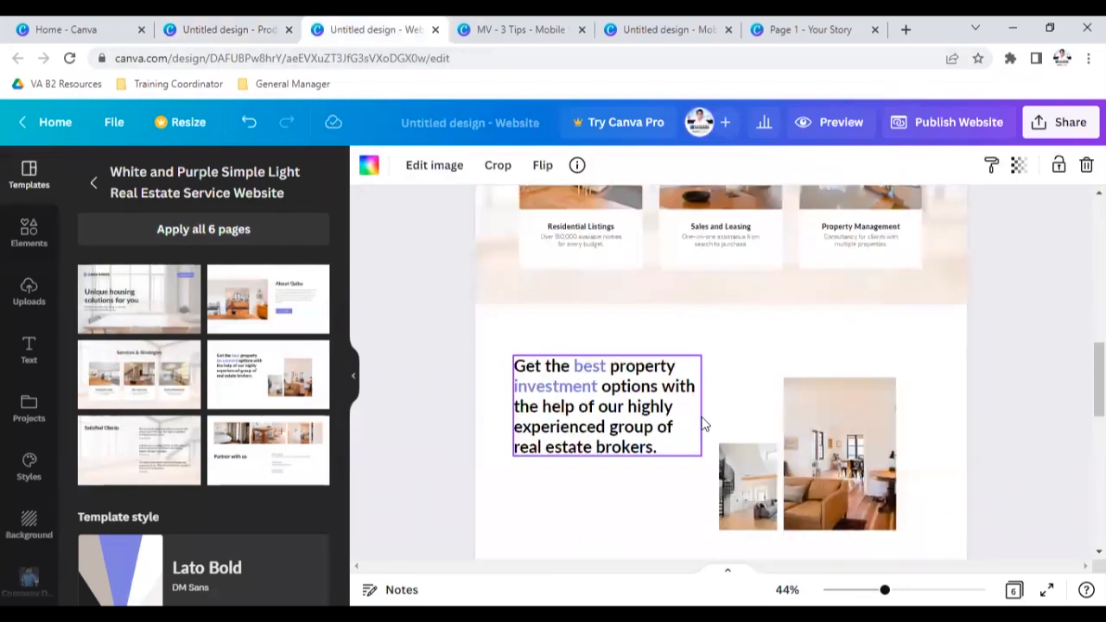
pyautogui.scroll(8, 703, 418)
pyautogui.click(811, 393)
pyautogui.doubleClick(806, 365)
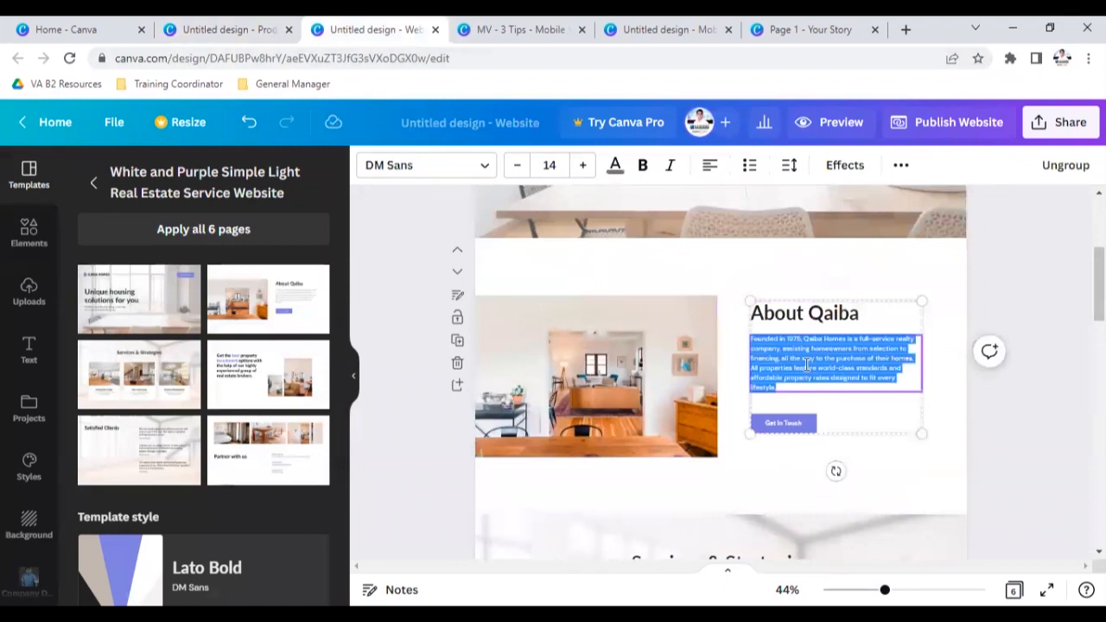
pyautogui.write('ddd')
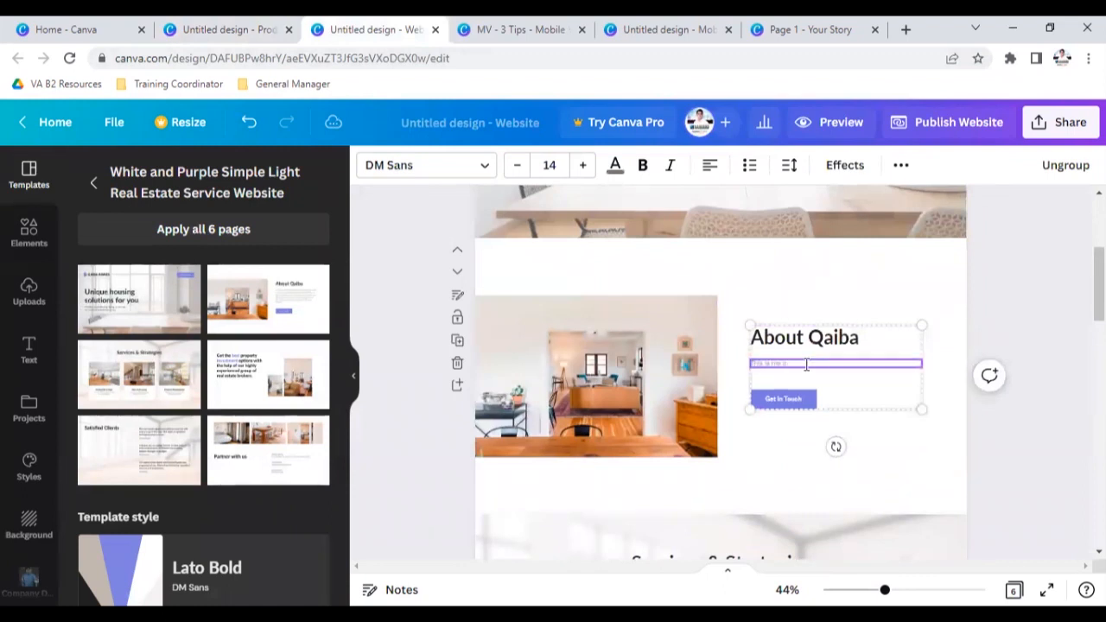
# Step: Finish the paragraph under About Qaiba as "This is my company website" and slightly shrink the interior photo beside it
pyautogui.write(' website')
pyautogui.press('Escape')
pyautogui.click(628, 335)
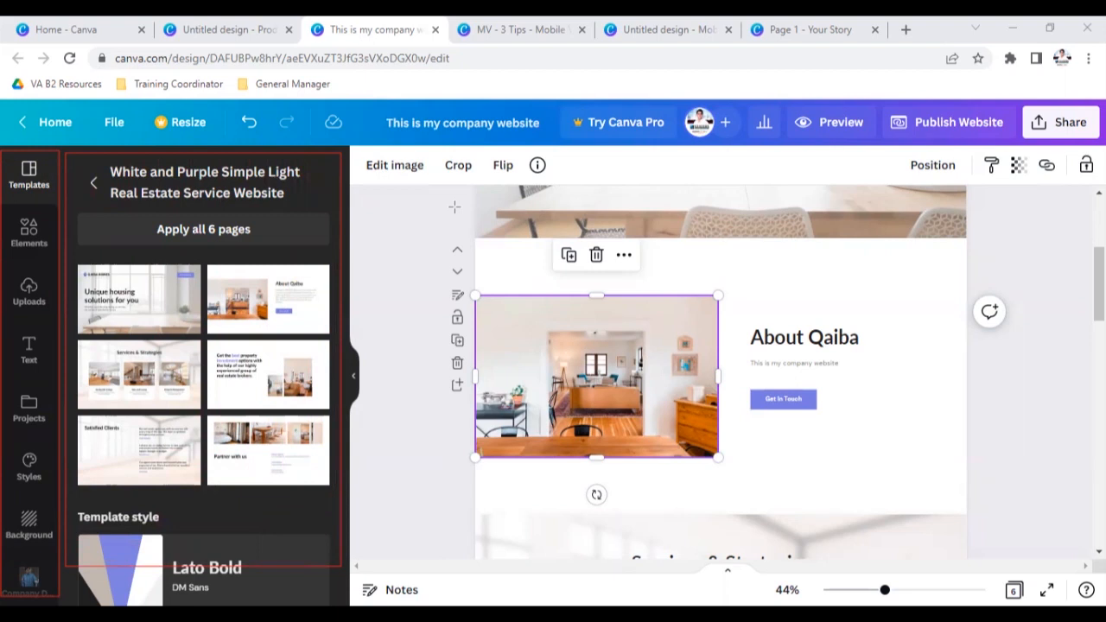
pyautogui.moveTo(474, 456); pyautogui.dragTo(495, 484)
pyautogui.moveTo(717, 374)
pyautogui.mouseDown()
pyautogui.moveTo(785, 378)
pyautogui.moveTo(707, 388)
pyautogui.mouseUp()
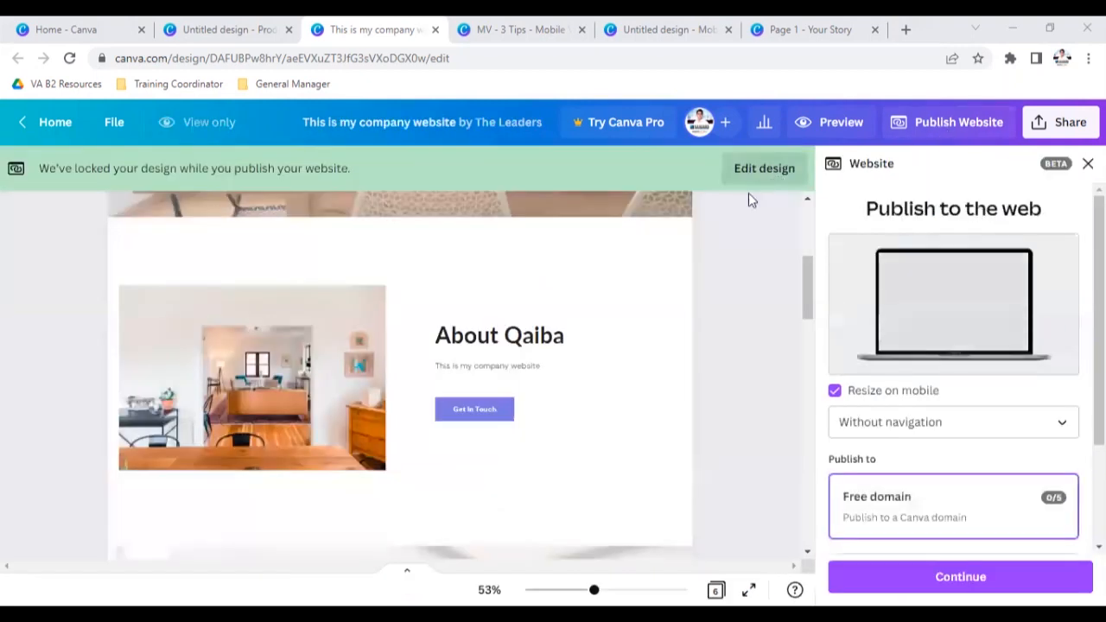
# Step: Go through the website's publishing destinations, including an existing domain, and continue with Free domain
pyautogui.scroll(-1, 903, 456)
pyautogui.scroll(-1, 904, 456)
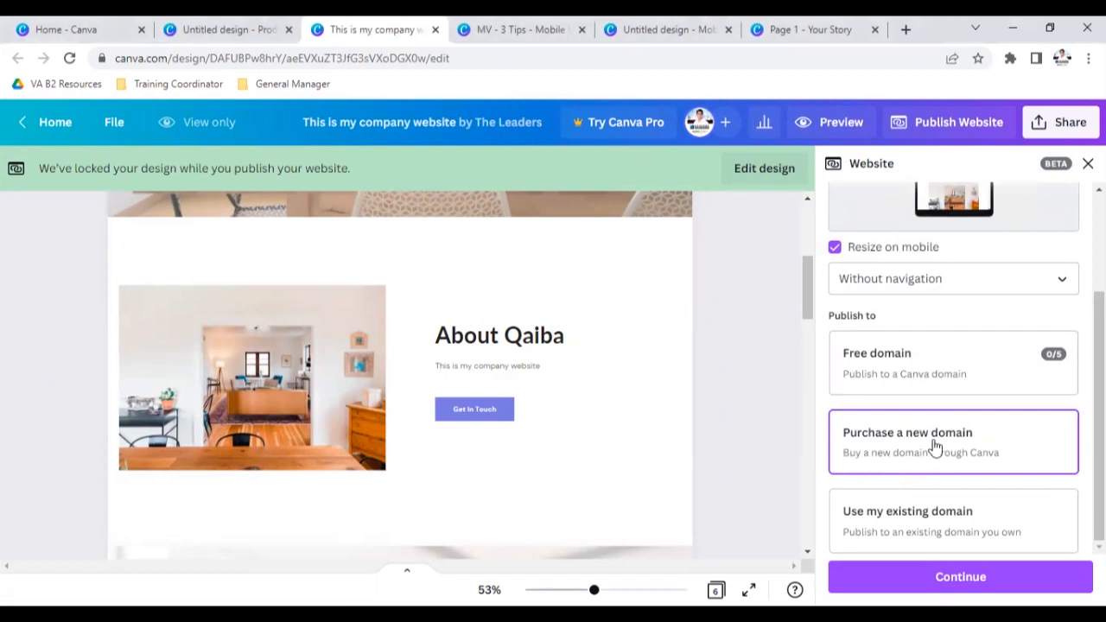
pyautogui.click(930, 528)
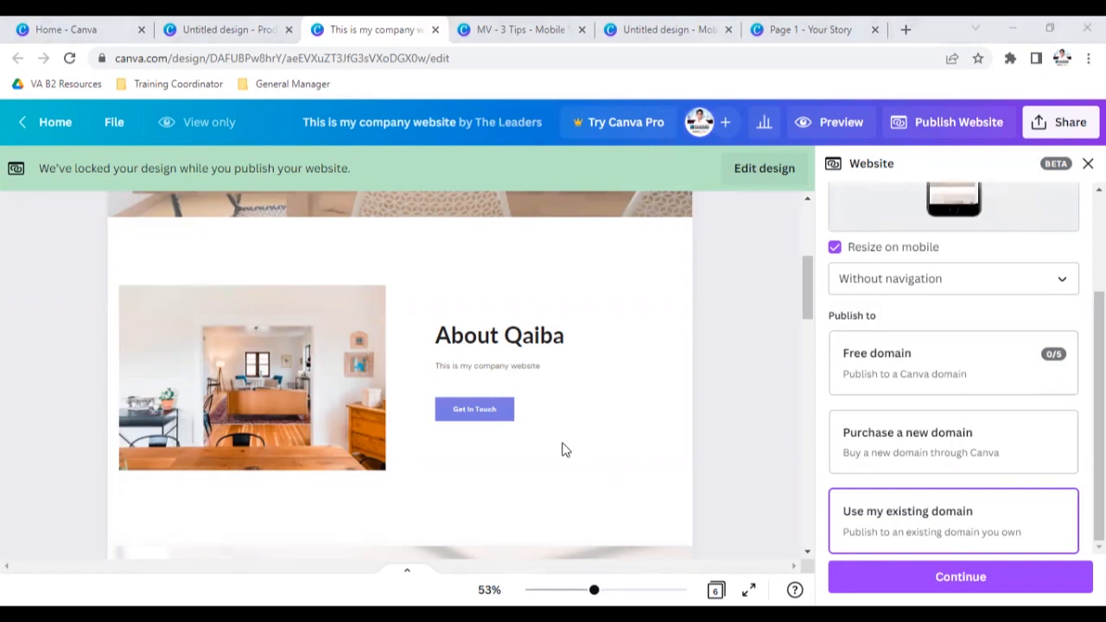
pyautogui.click(898, 390)
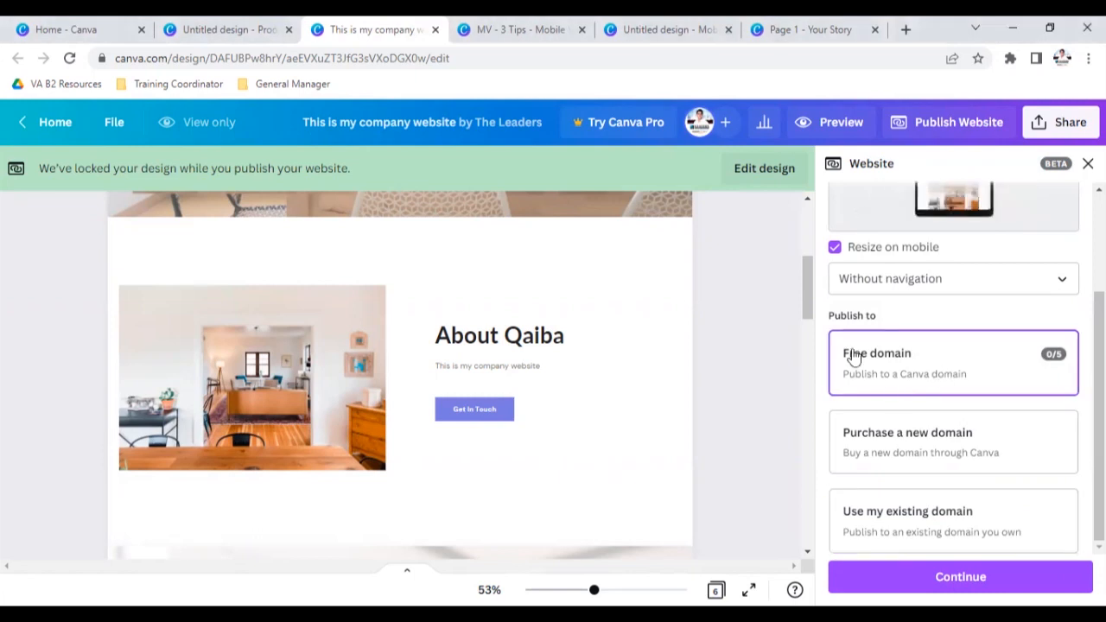
pyautogui.click(904, 572)
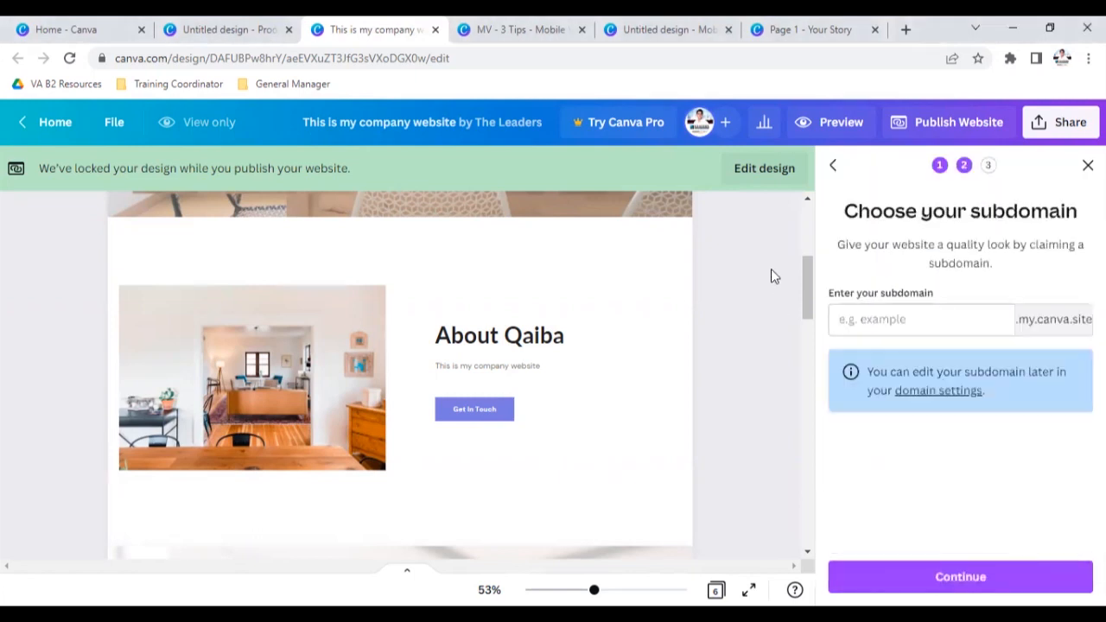
# Step: Enter theleaders as the website's subdomain and go back to the publishing options without continuing
pyautogui.click(908, 321)
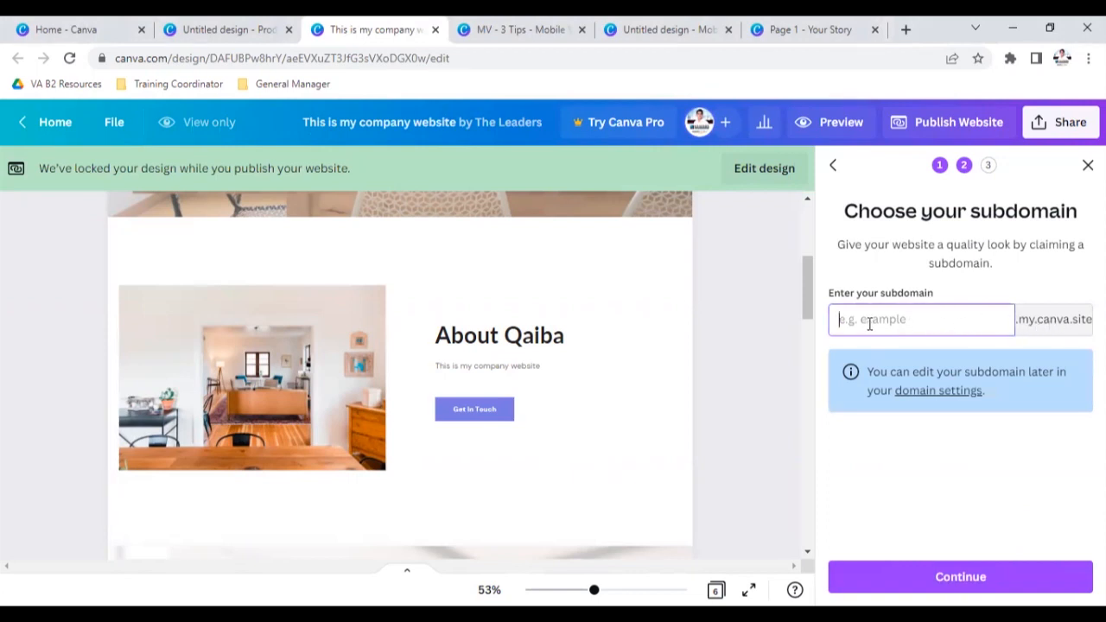
pyautogui.write('theleaders')
pyautogui.click(832, 165)
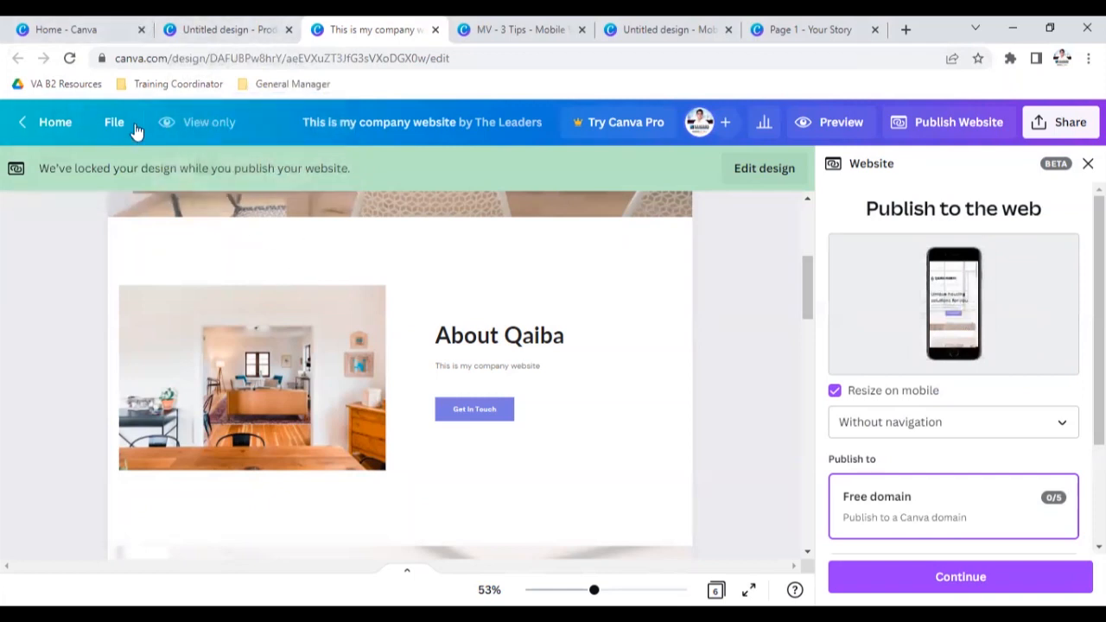
# Step: Return to the Canva home page, clear the design search and look through the available design types
pyautogui.moveTo(108, 34)
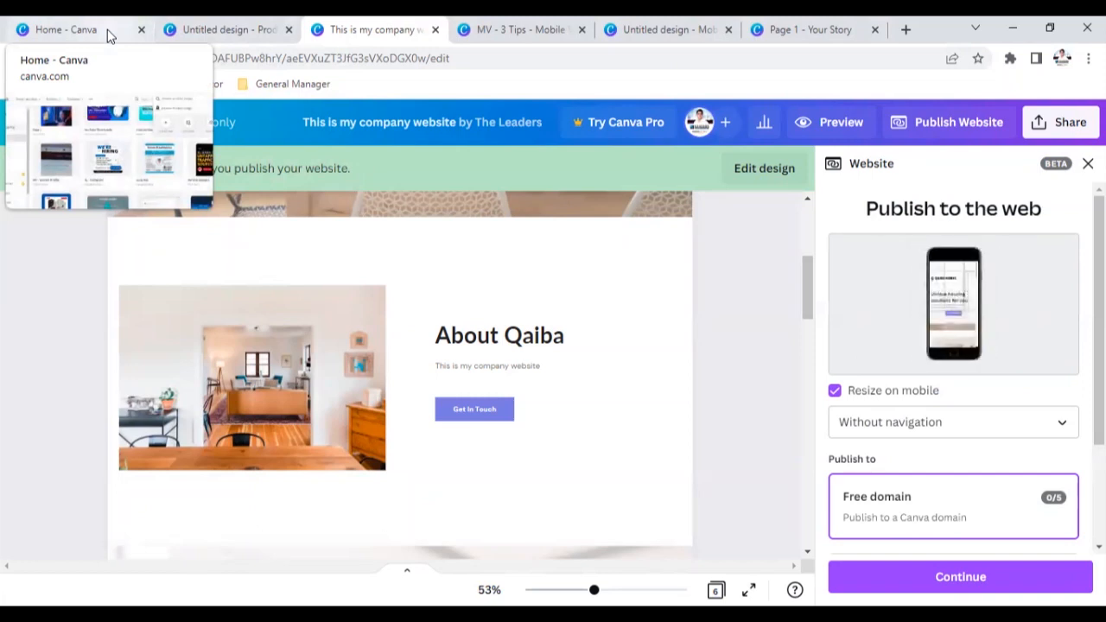
pyautogui.click(108, 35)
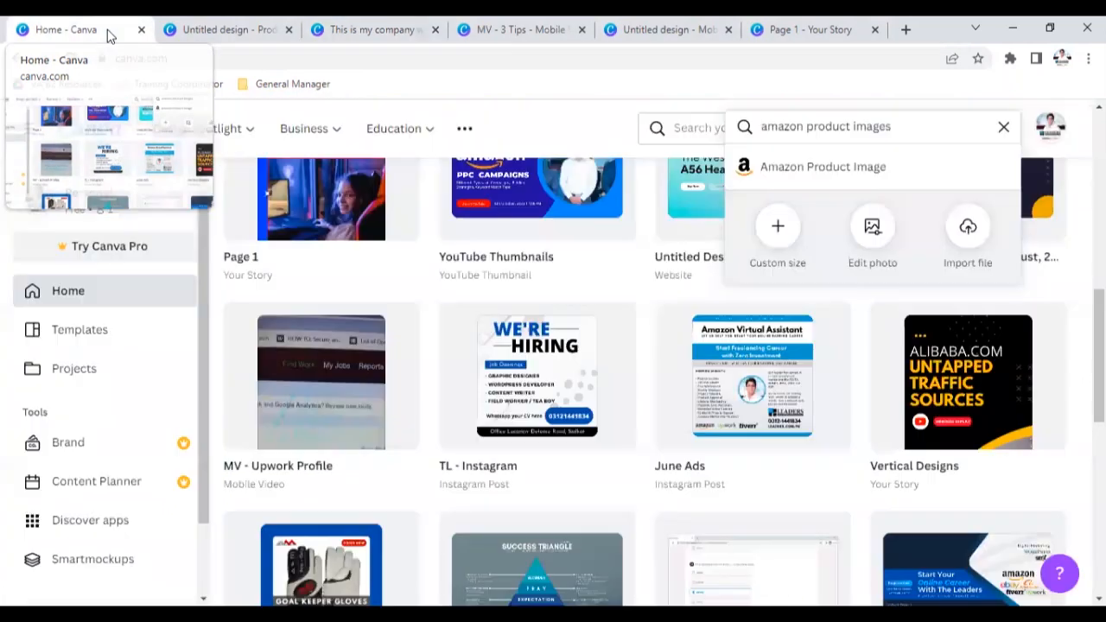
pyautogui.click(1002, 130)
pyautogui.scroll(-2, 855, 298)
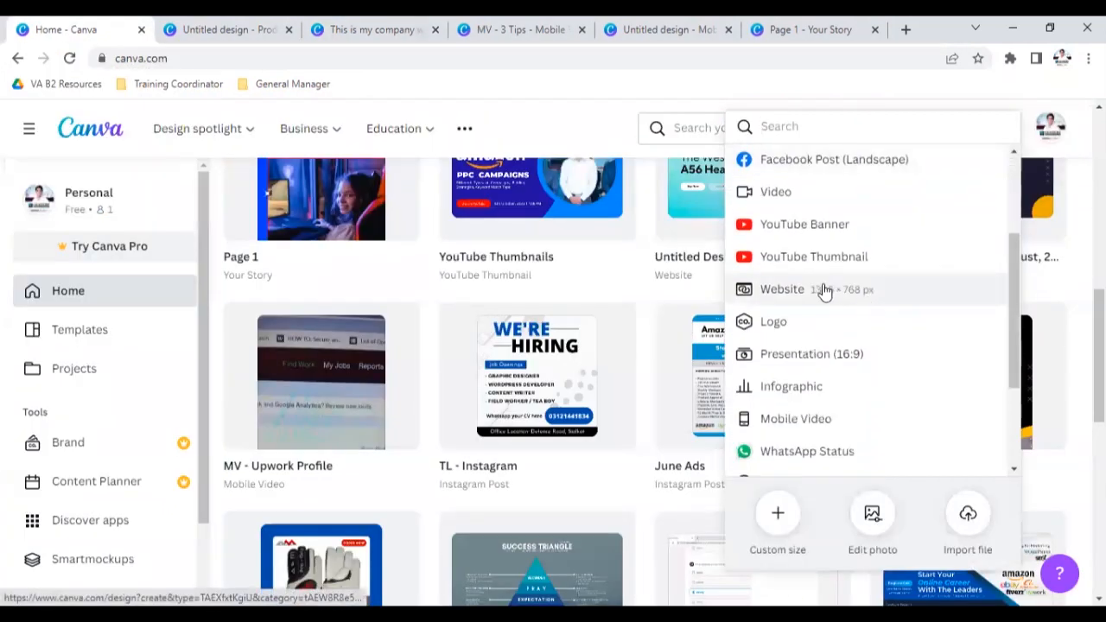
pyautogui.scroll(2, 821, 248)
pyautogui.scroll(-5, 817, 309)
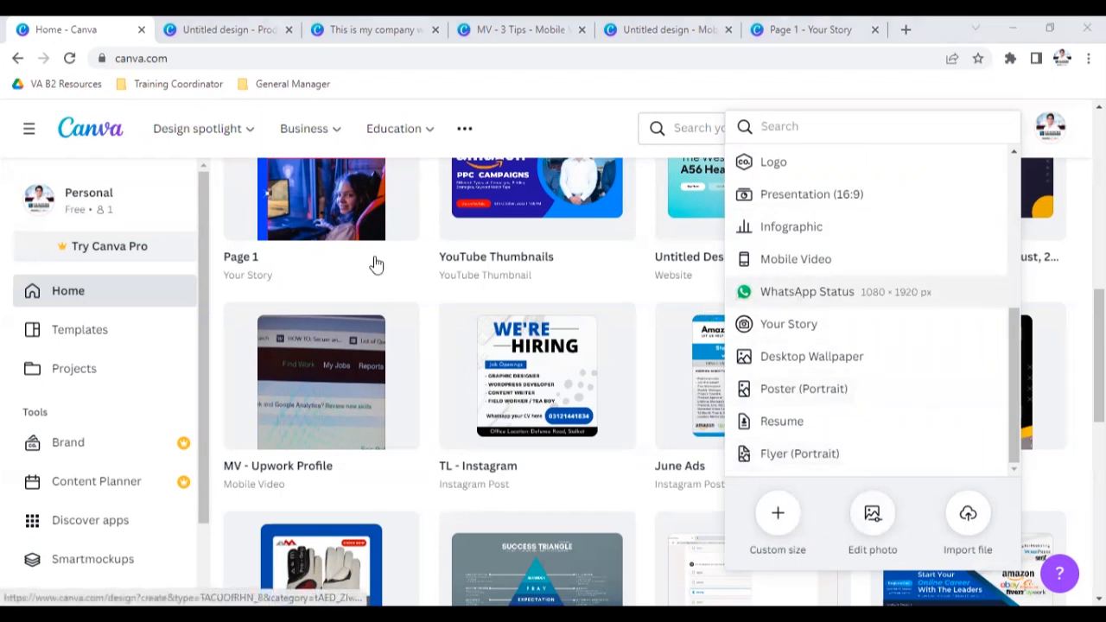
pyautogui.scroll(1, 371, 262)
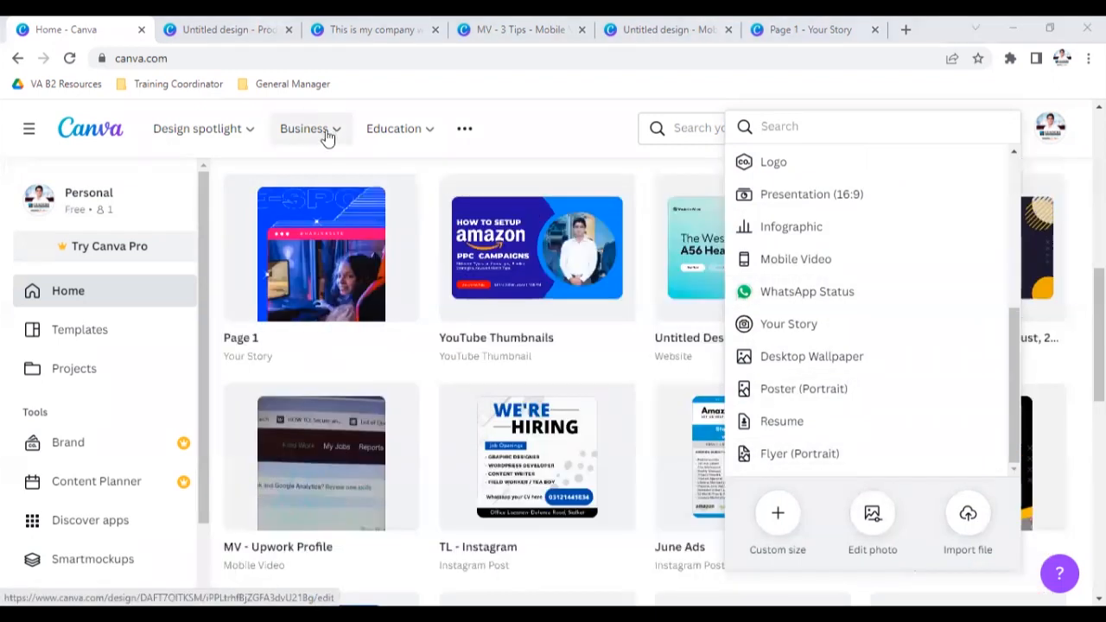
# Step: Switch to the untitled product image design and browse its Product Image templates
pyautogui.click(246, 27)
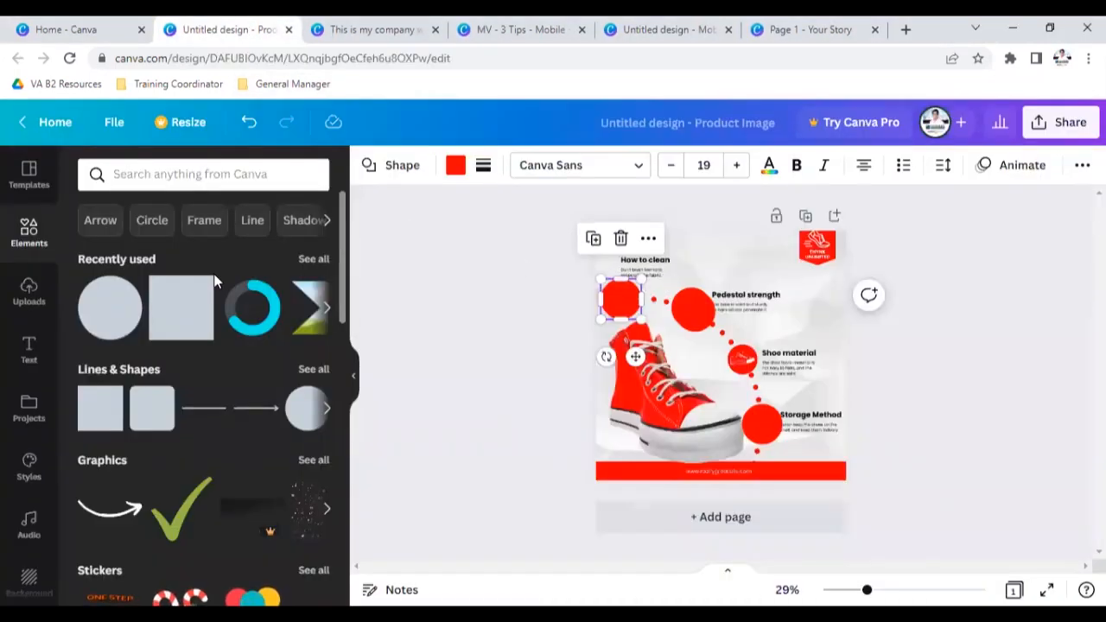
pyautogui.click(35, 194)
pyautogui.scroll(-2, 211, 327)
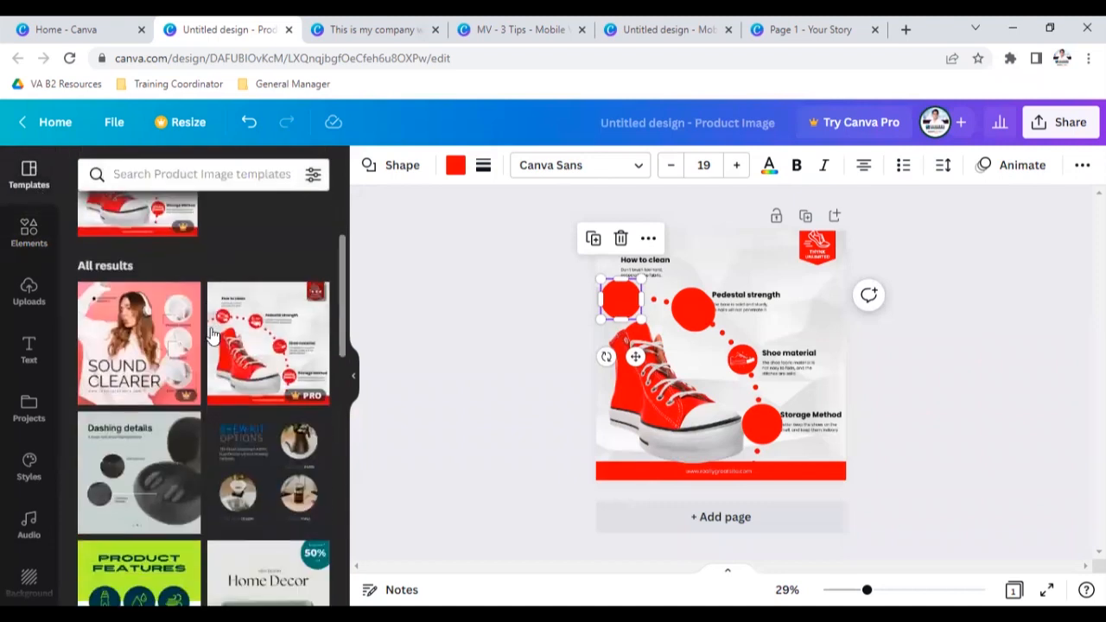
pyautogui.scroll(-2, 211, 327)
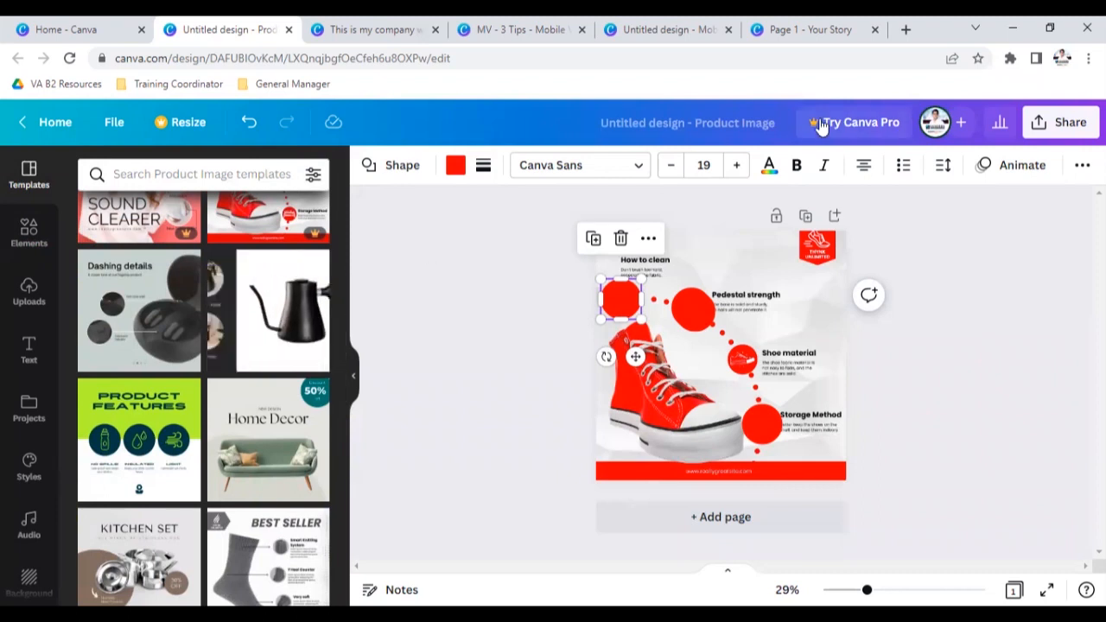
# Step: Open freepik.com in a new browser tab
pyautogui.click(905, 30)
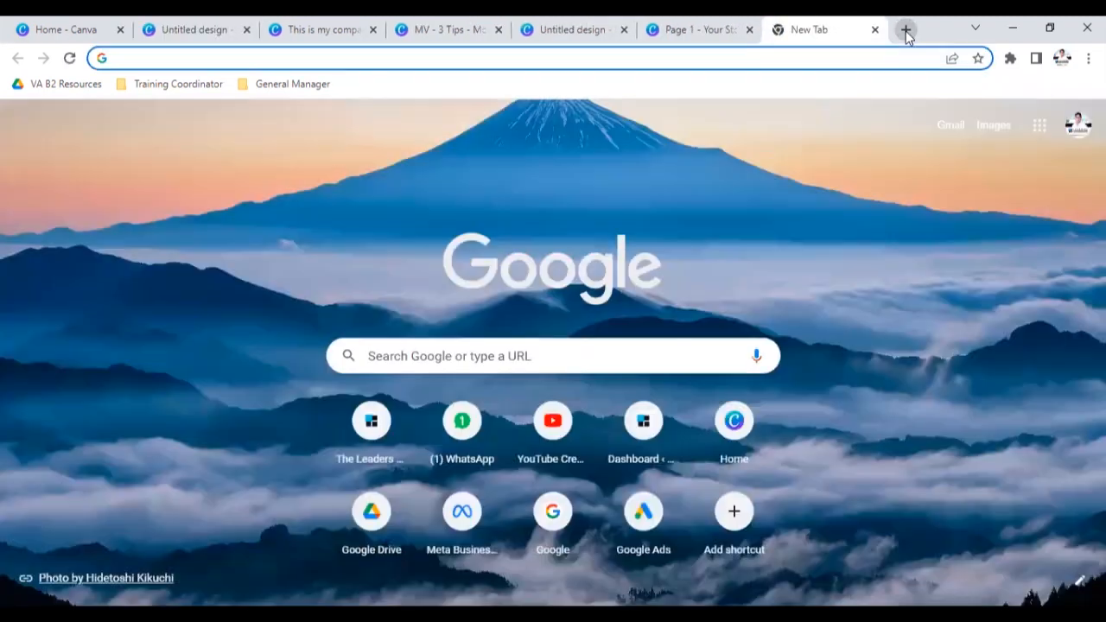
pyautogui.write('freepik.com')
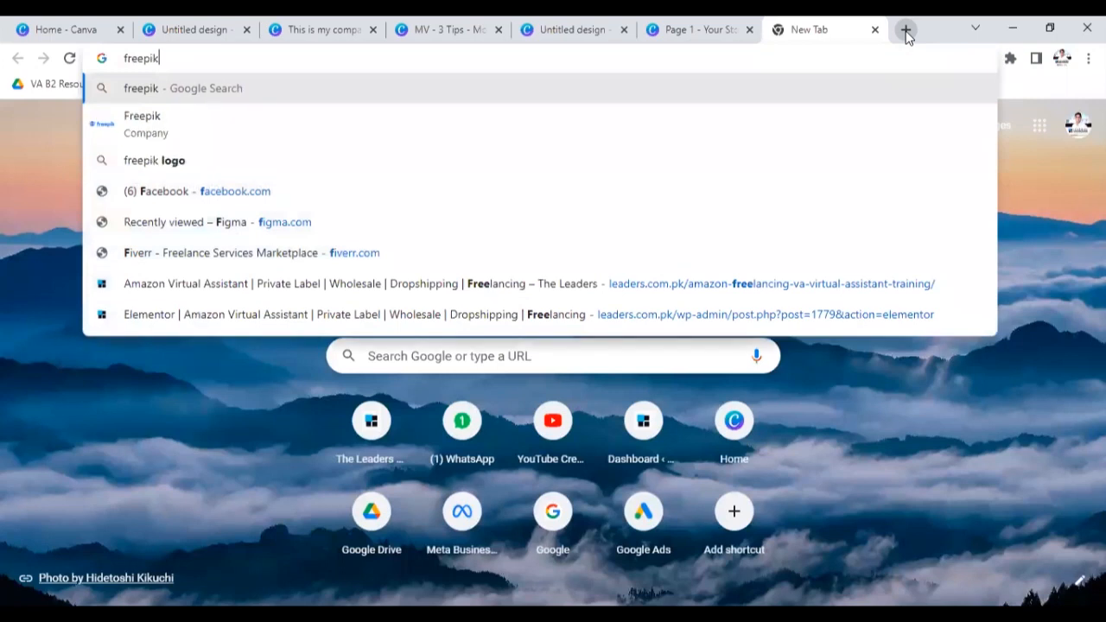
pyautogui.press('Return')
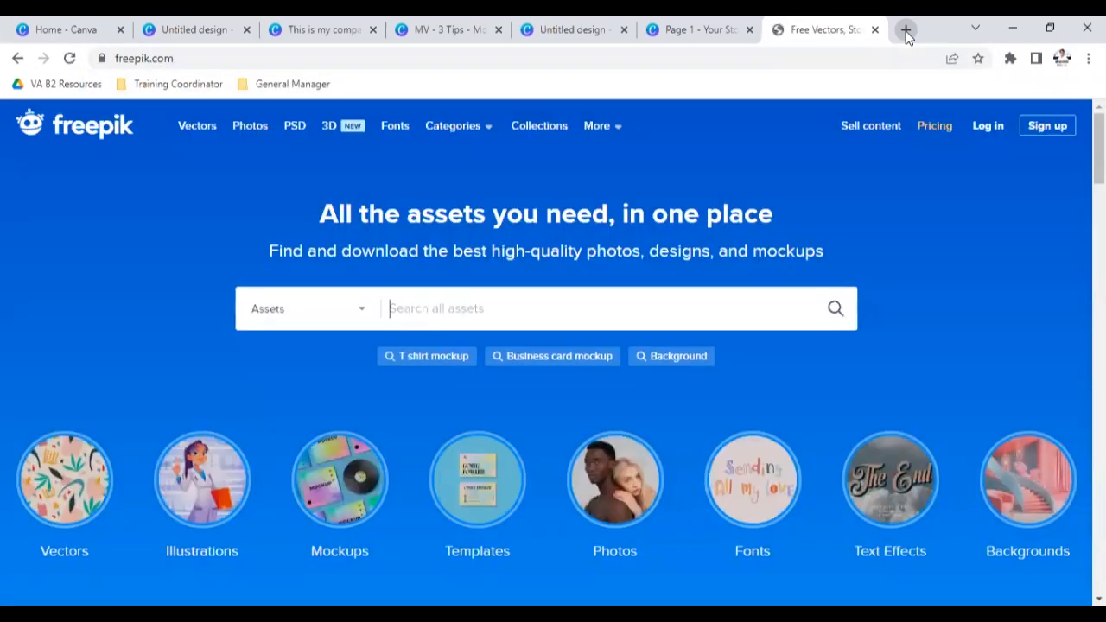
# Step: Dismiss the Google sign-in prompt and examine the trending categories and collections on Freepik's home page
pyautogui.scroll(-1, 759, 254)
pyautogui.scroll(-5, 759, 254)
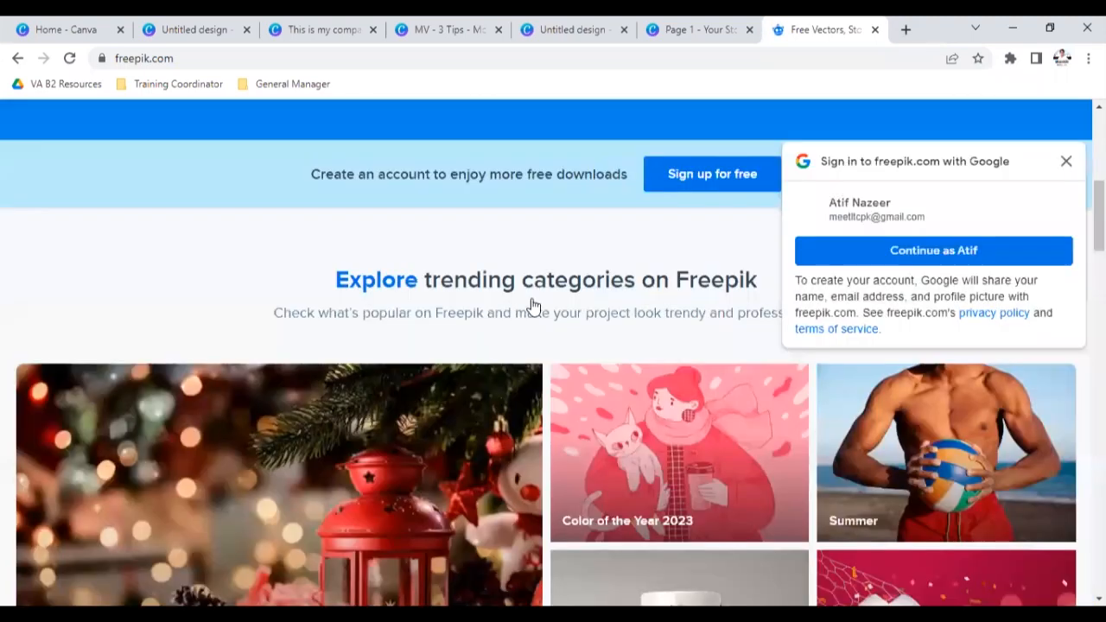
pyautogui.click(1077, 163)
pyautogui.scroll(-2, 434, 263)
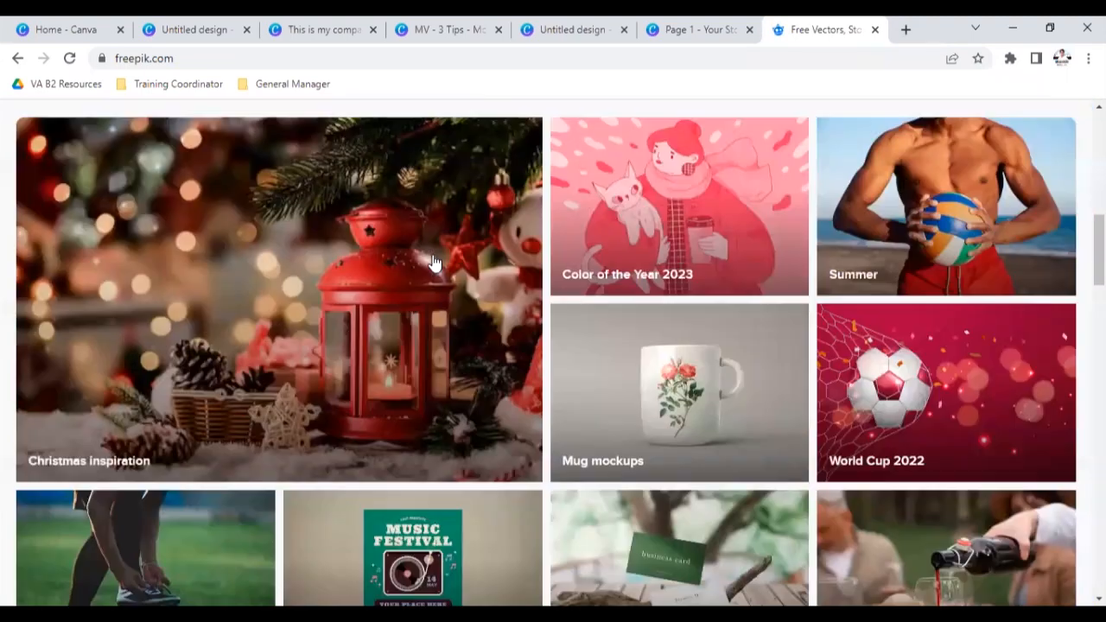
pyautogui.scroll(-4, 434, 263)
pyautogui.scroll(-5, 429, 268)
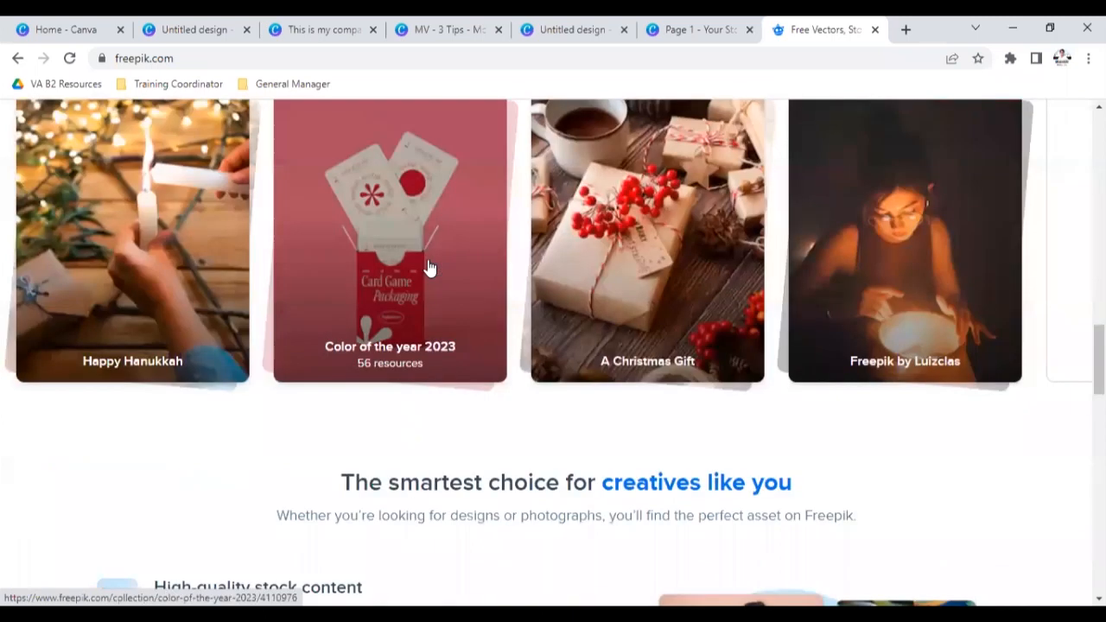
pyautogui.scroll(7, 429, 267)
pyautogui.scroll(10, 430, 268)
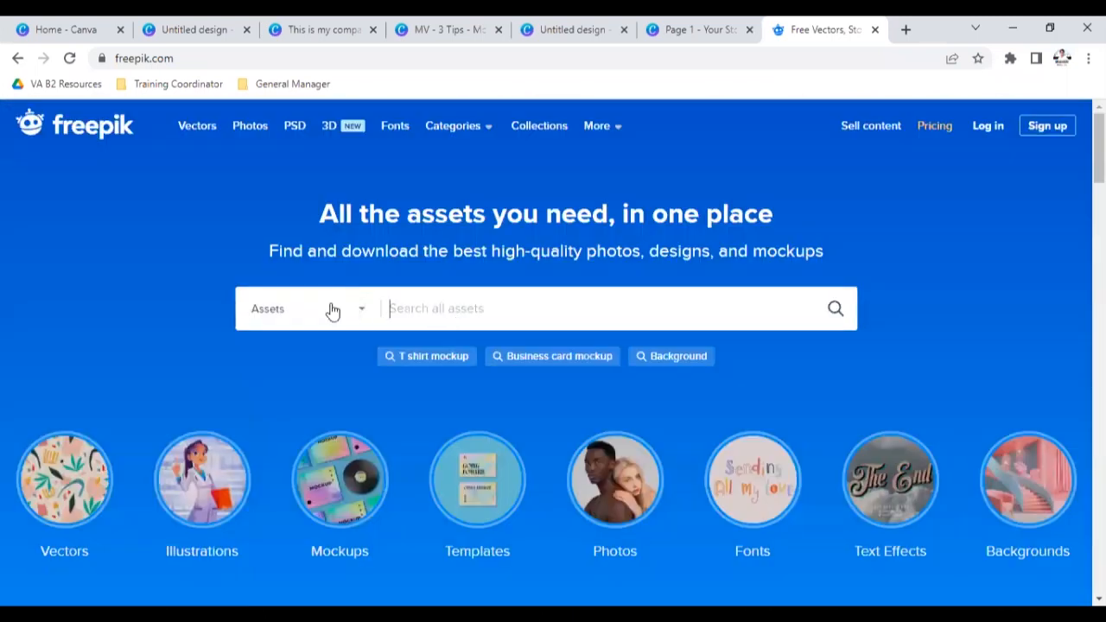
# Step: Search all Freepik assets for banners
pyautogui.click(331, 311)
pyautogui.click(448, 303)
pyautogui.write('banners')
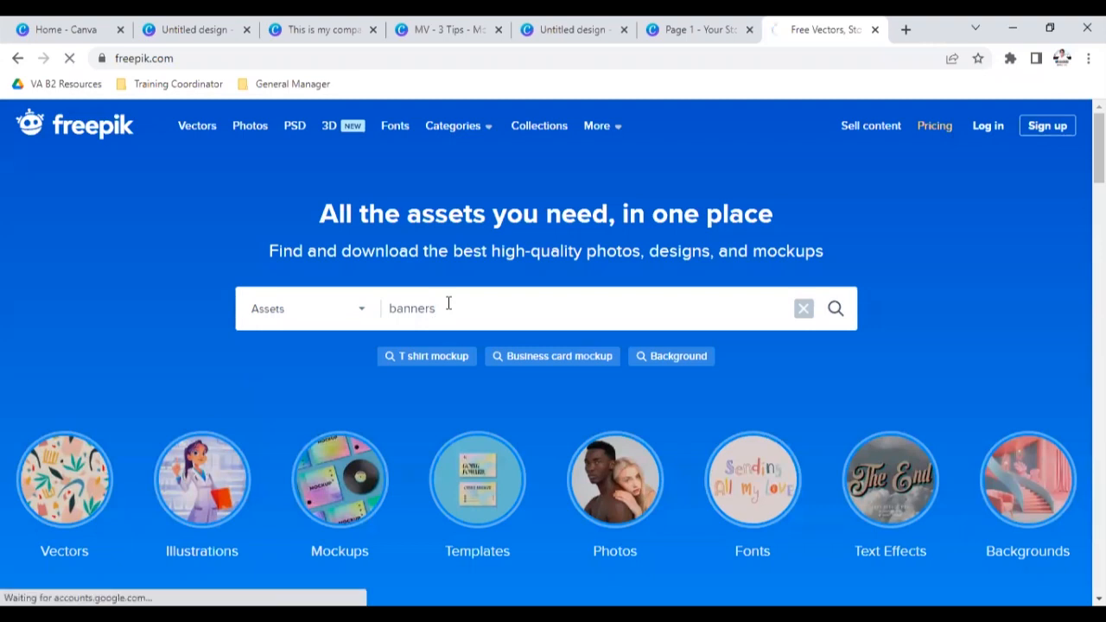
pyautogui.press('Return')
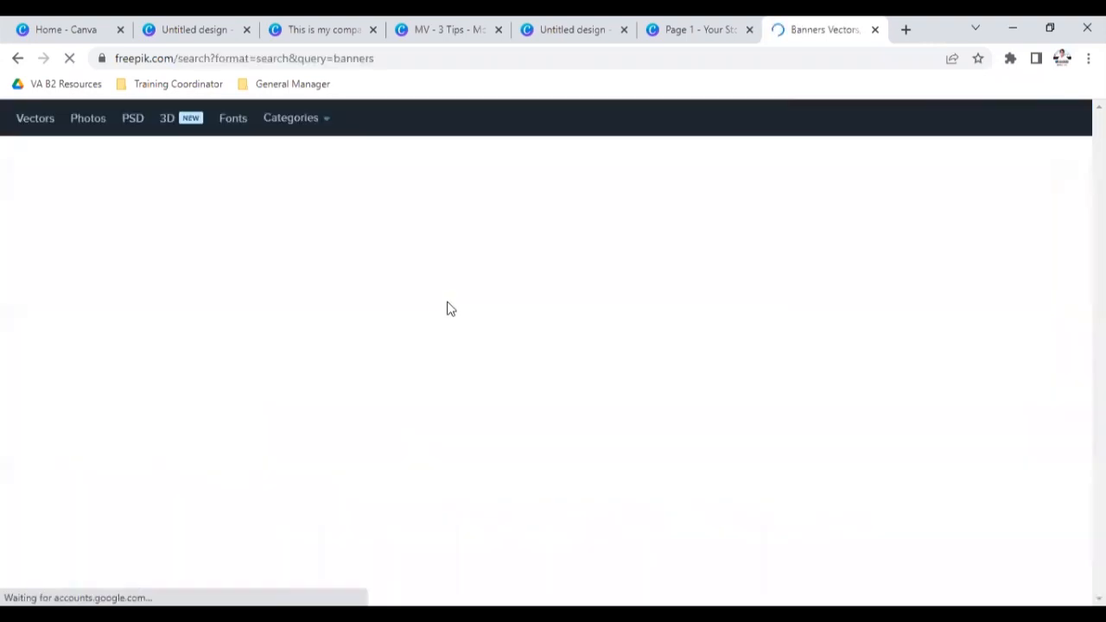
# Step: Browse the banner results and open the black and yellow Digital Marketing Agency banner template
pyautogui.scroll(-2, 339, 294)
pyautogui.scroll(-5, 562, 378)
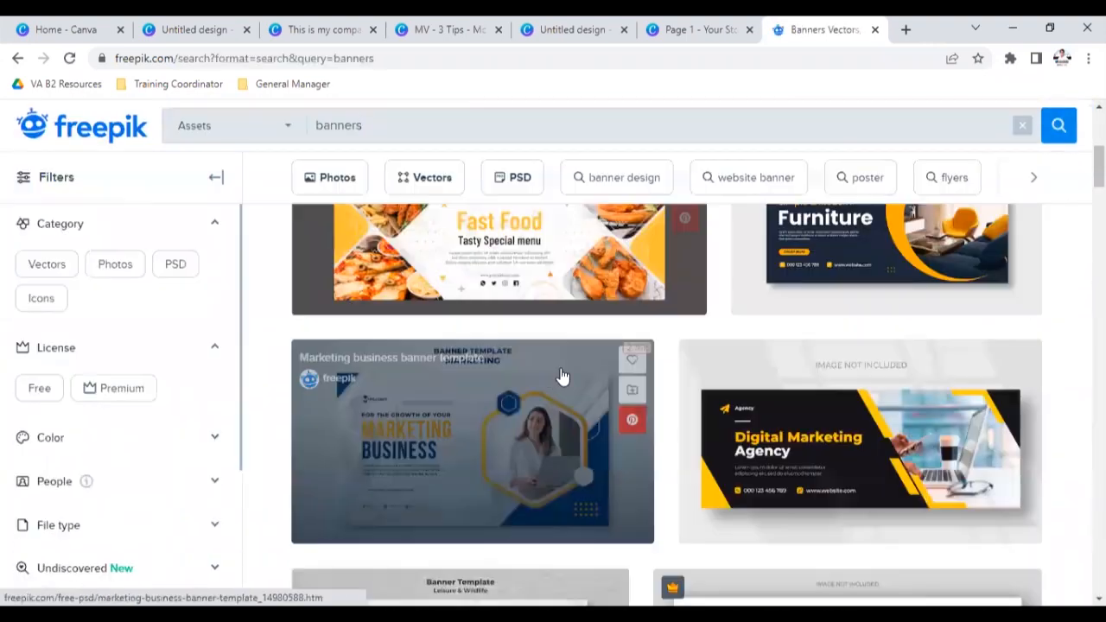
pyautogui.scroll(-3, 537, 387)
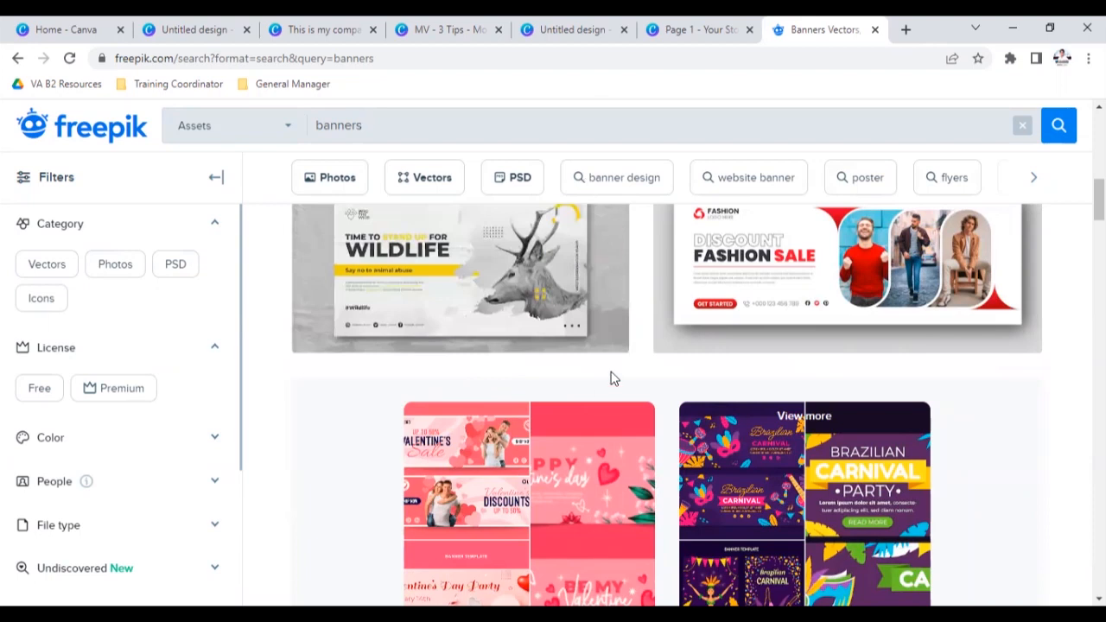
pyautogui.scroll(4, 610, 377)
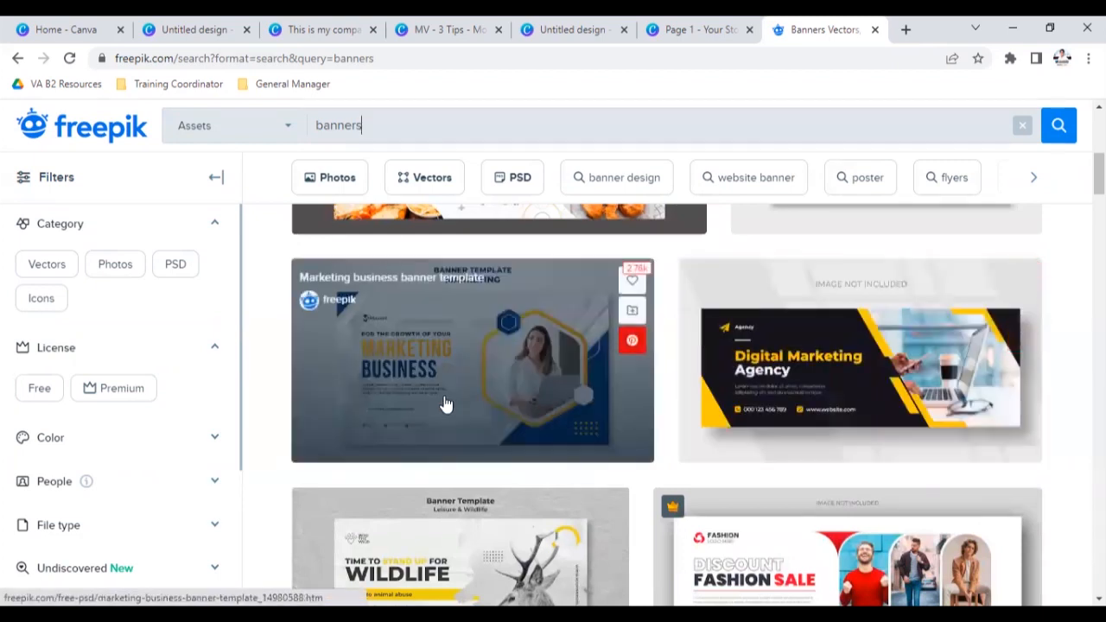
pyautogui.click(772, 388)
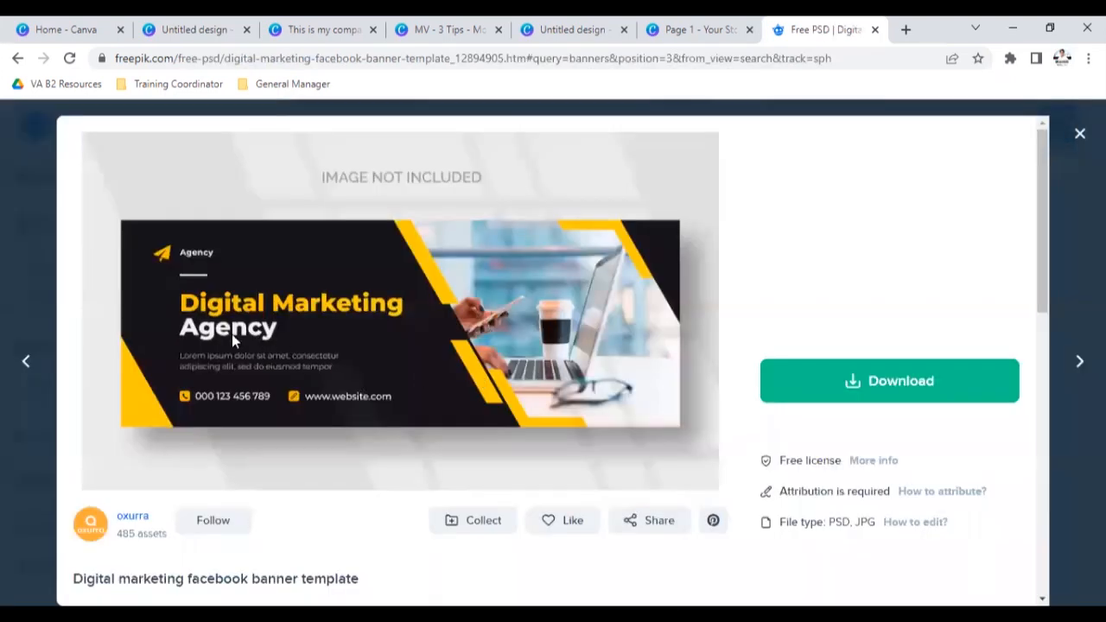